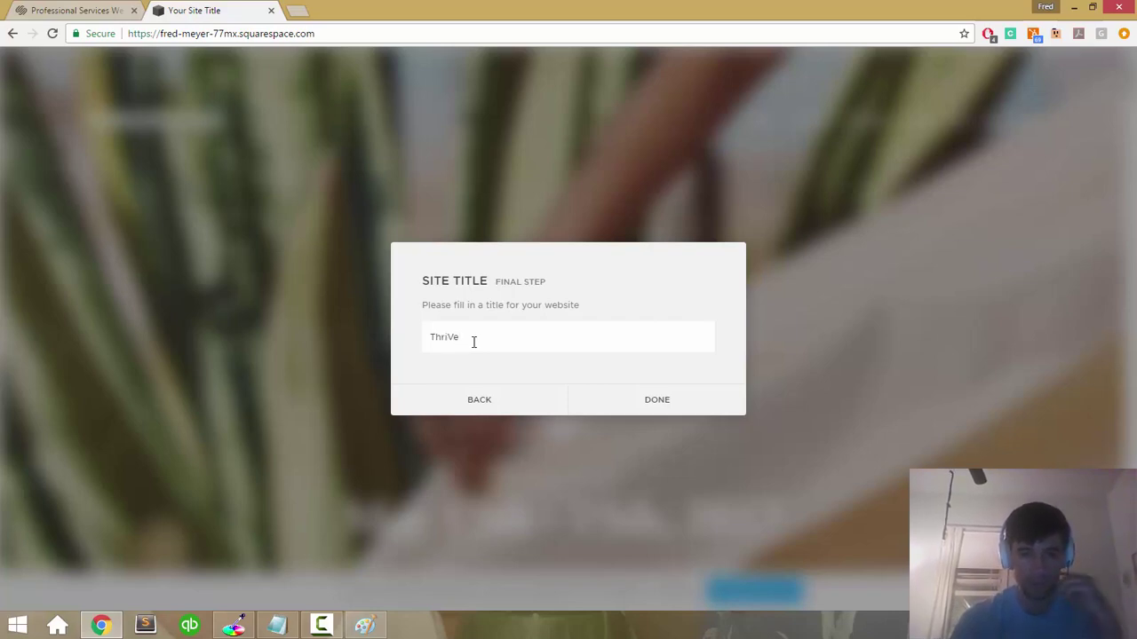
Step: Confirm ThriVe as the site title, look over the event template, and open its title settings
{"action": "left_click", "coordinate": [629, 400]}
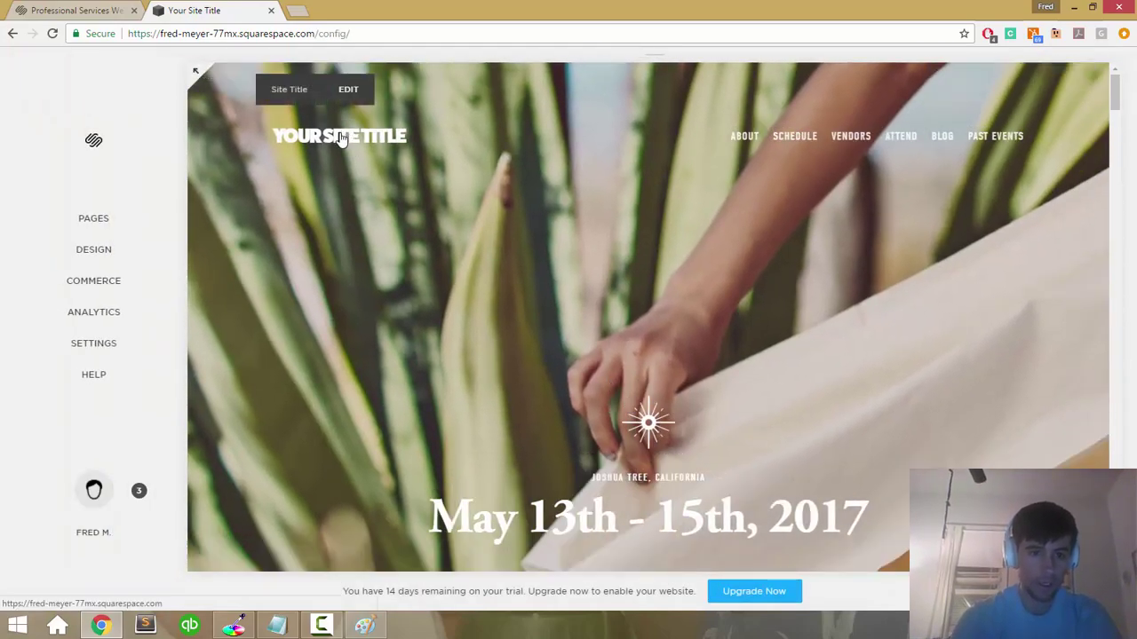
{"action": "scroll", "coordinate": [523, 310], "scroll_direction": "down", "scroll_amount": 5}
{"action": "scroll", "coordinate": [523, 311], "scroll_direction": "up", "scroll_amount": 5}
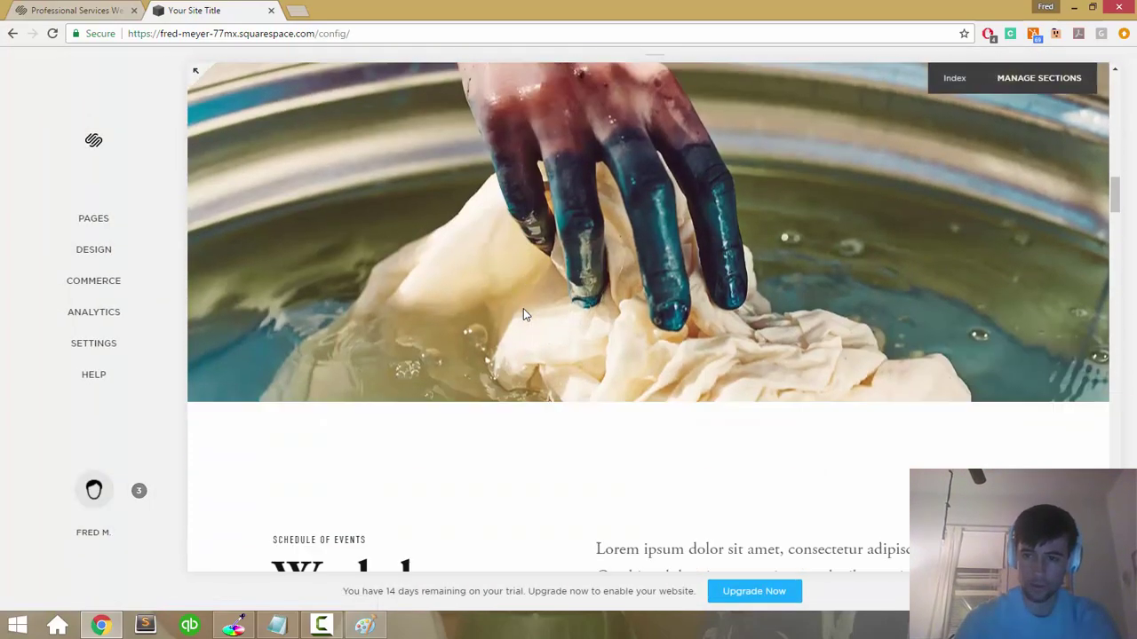
{"action": "scroll", "coordinate": [523, 312], "scroll_direction": "down", "scroll_amount": 10}
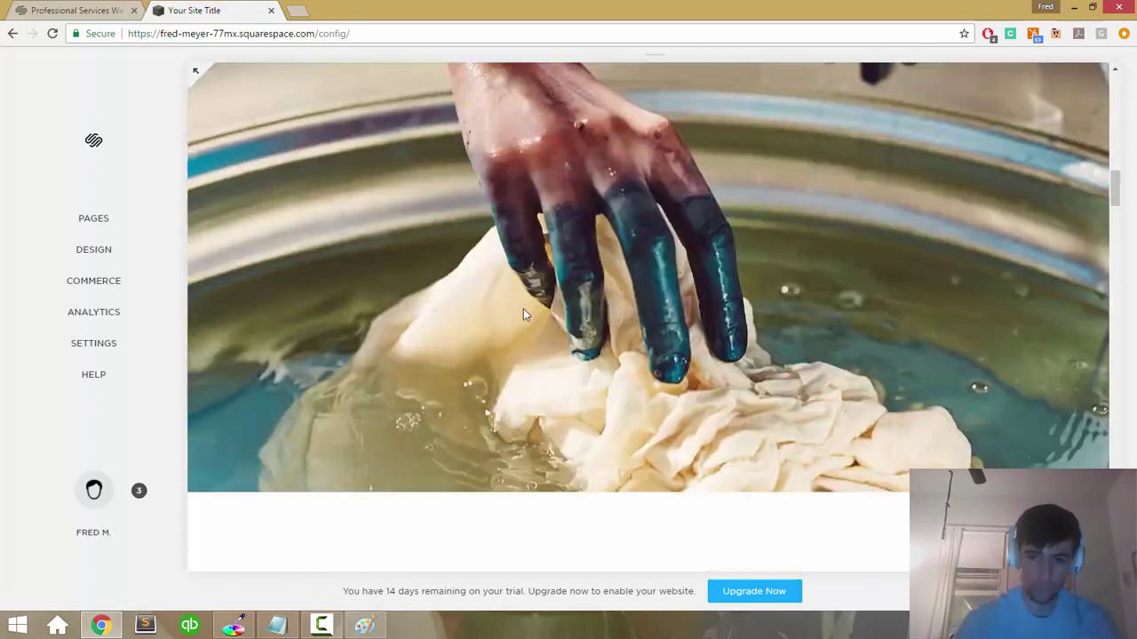
{"action": "scroll", "coordinate": [523, 313], "scroll_direction": "up", "scroll_amount": 3}
{"action": "scroll", "coordinate": [523, 314], "scroll_direction": "up", "scroll_amount": 6}
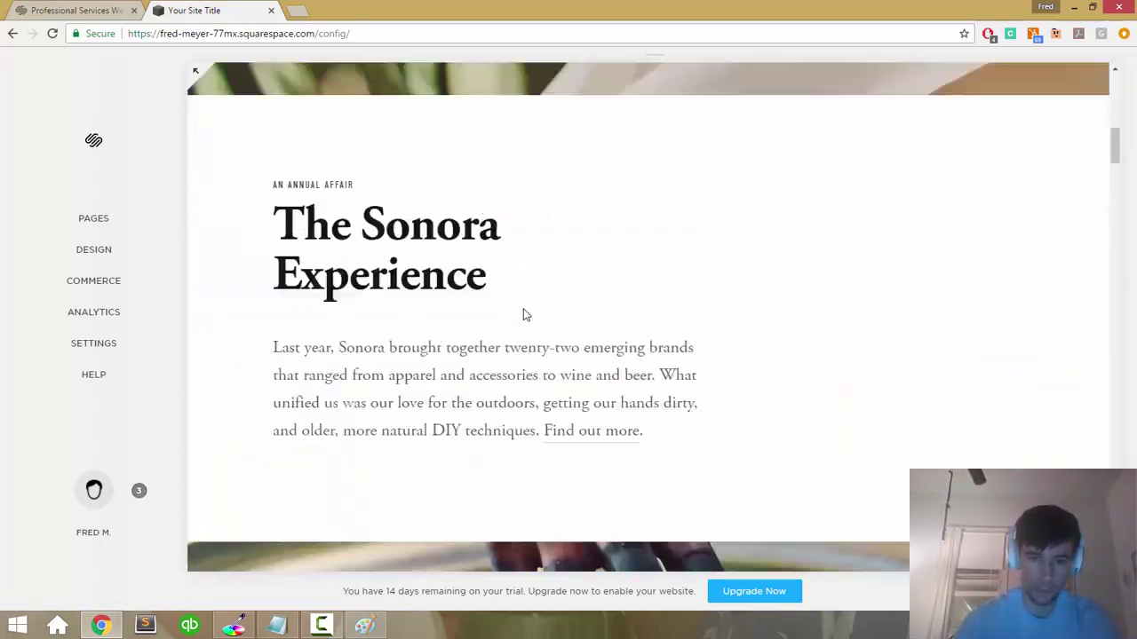
{"action": "mouse_move", "coordinate": [348, 147]}
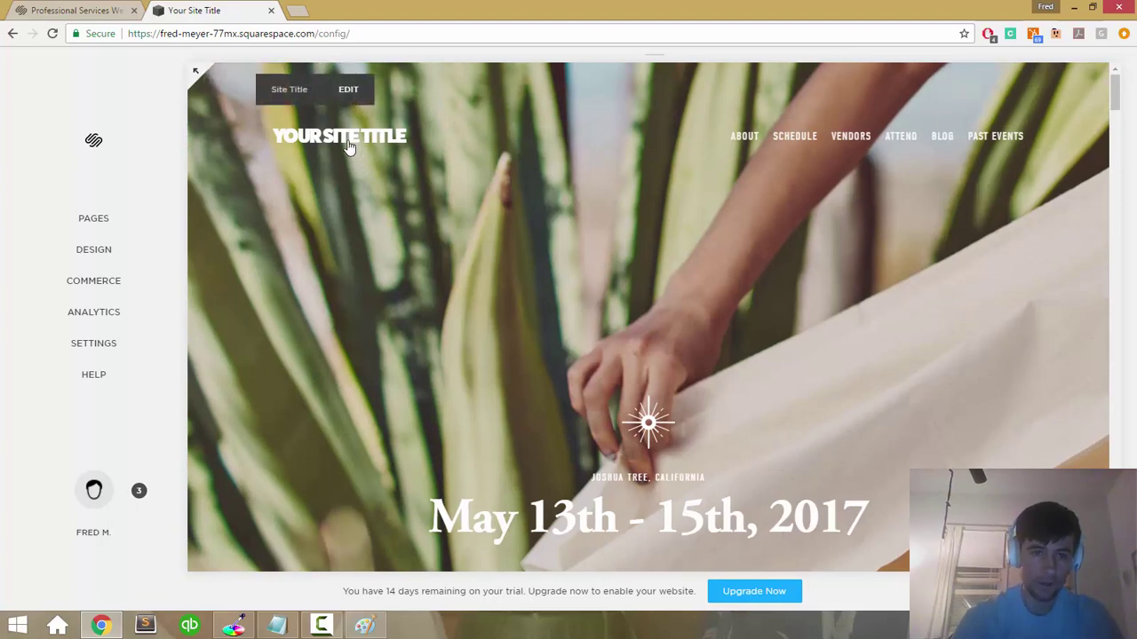
{"action": "left_click", "coordinate": [348, 90]}
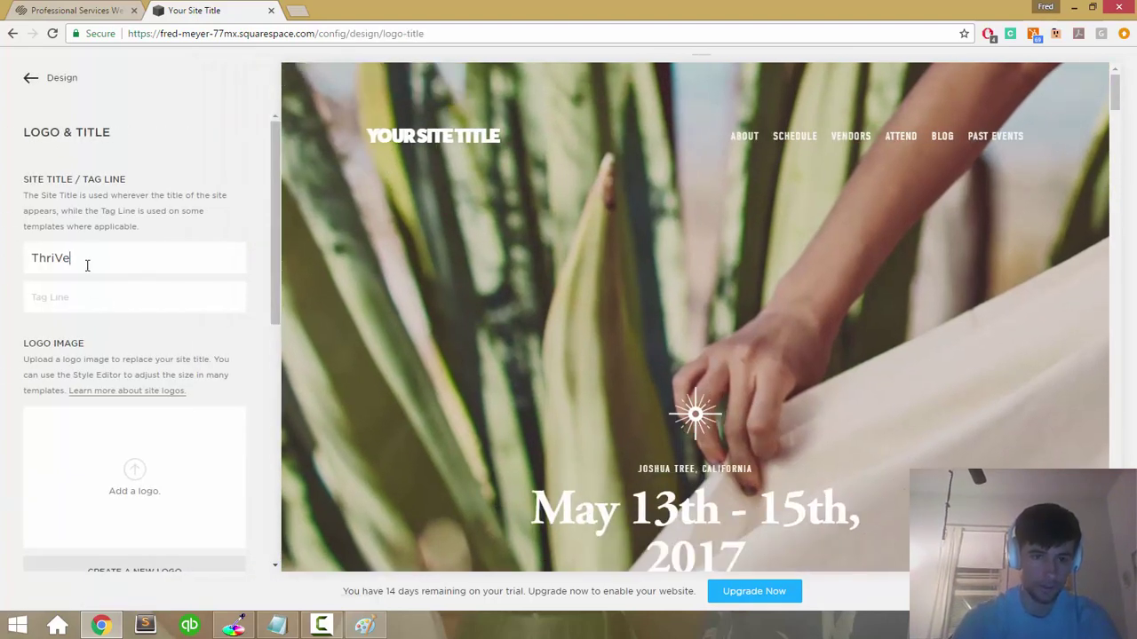
Step: Clear the placeholder tagline so the header reads just THRIVE, and save the title settings
{"action": "scroll", "coordinate": [87, 264], "scroll_direction": "down", "scroll_amount": 3}
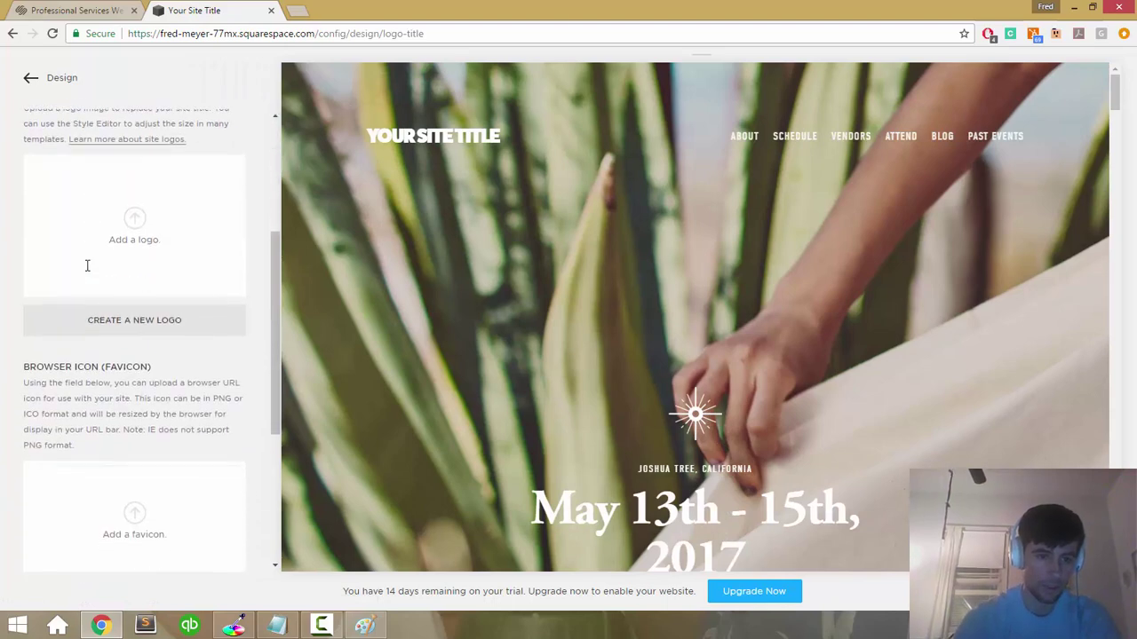
{"action": "scroll", "coordinate": [87, 264], "scroll_direction": "up", "scroll_amount": 3}
{"action": "scroll", "coordinate": [87, 265], "scroll_direction": "down", "scroll_amount": 5}
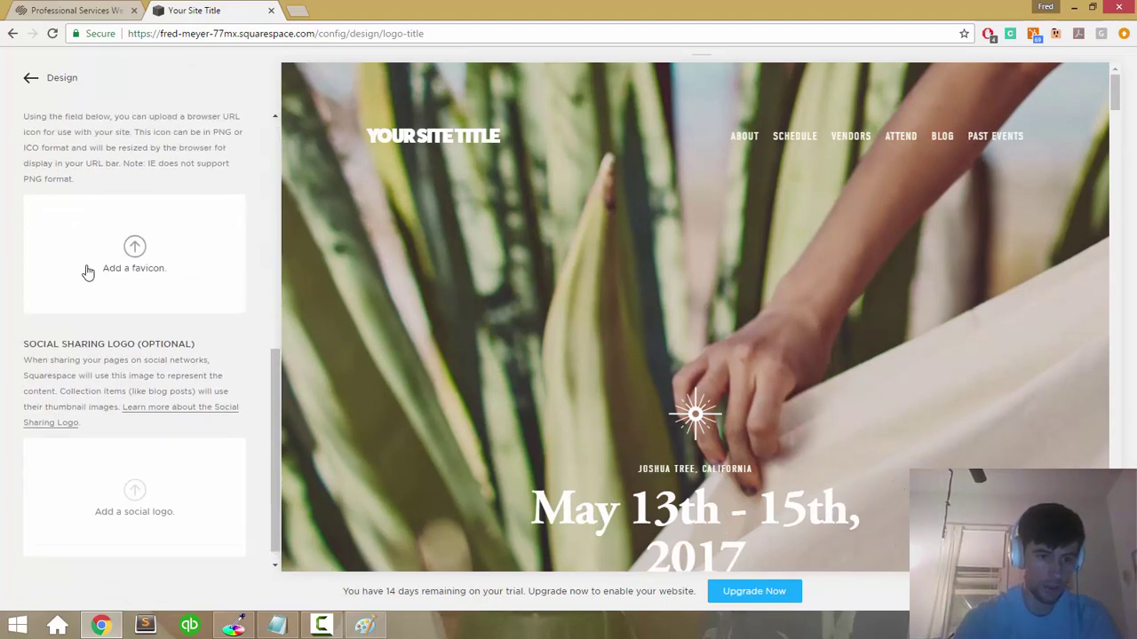
{"action": "scroll", "coordinate": [89, 222], "scroll_direction": "up", "scroll_amount": 5}
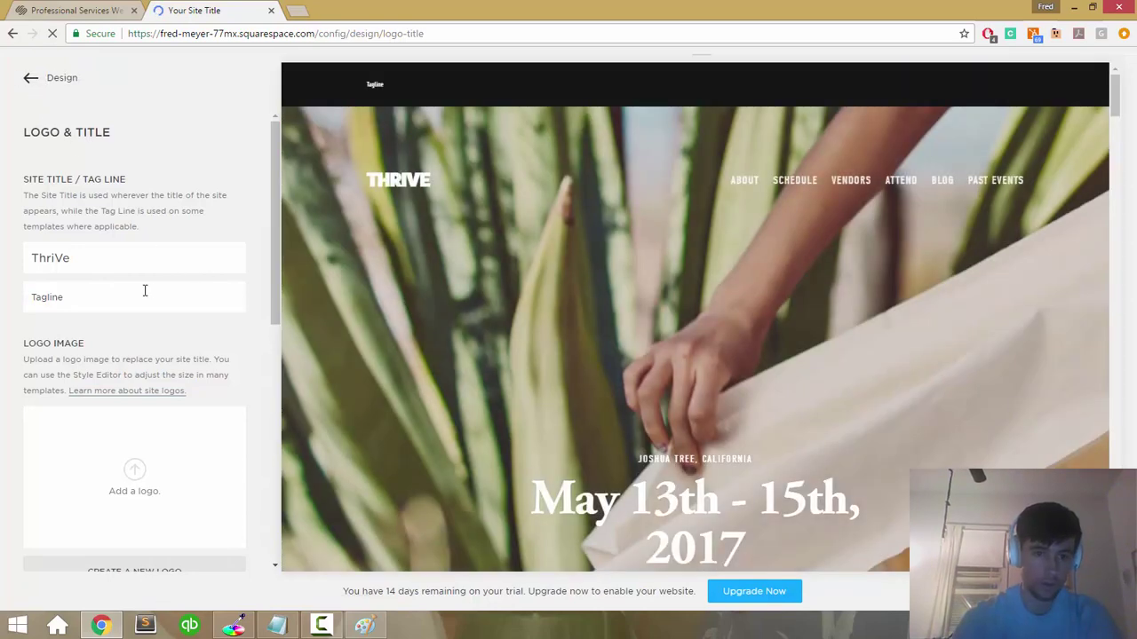
{"action": "left_click", "coordinate": [145, 290]}
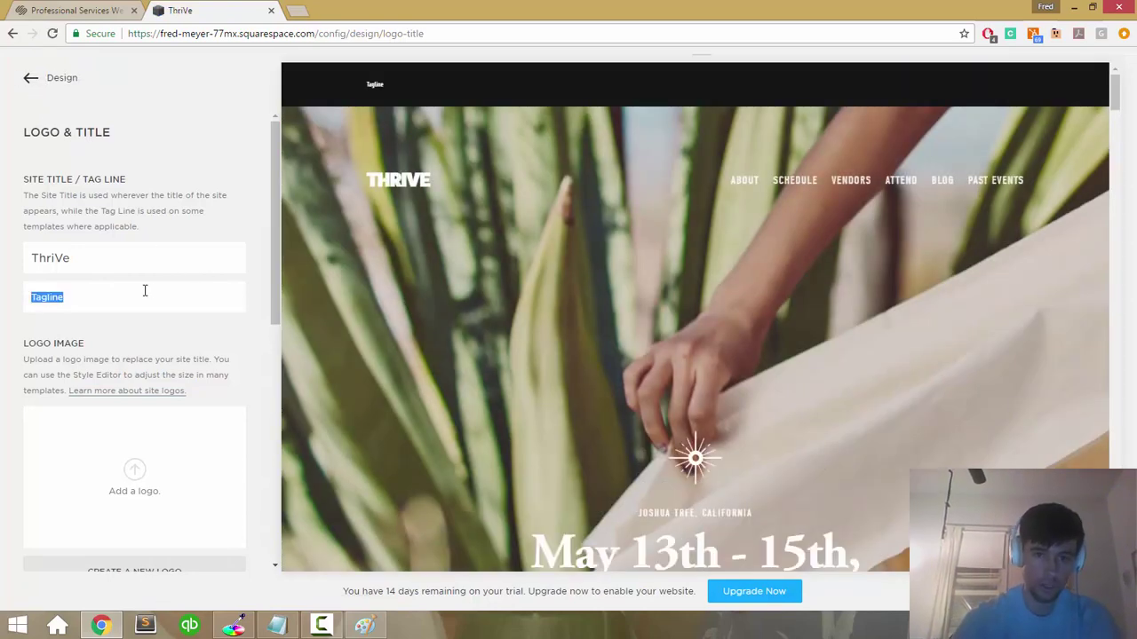
{"action": "left_click", "coordinate": [59, 296]}
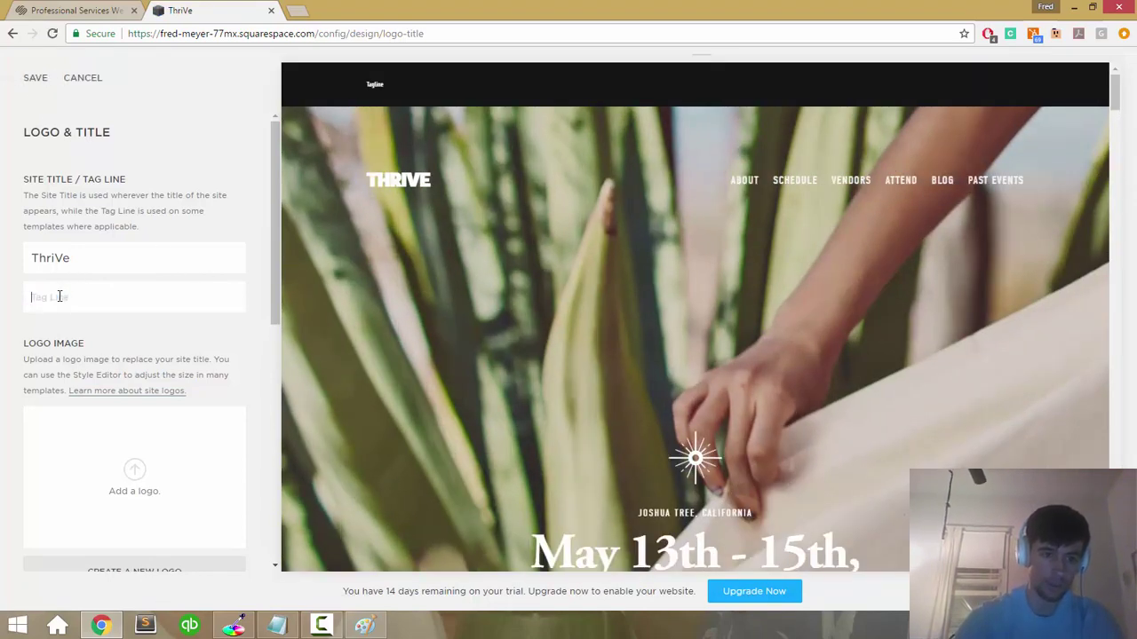
{"action": "left_click", "coordinate": [35, 81]}
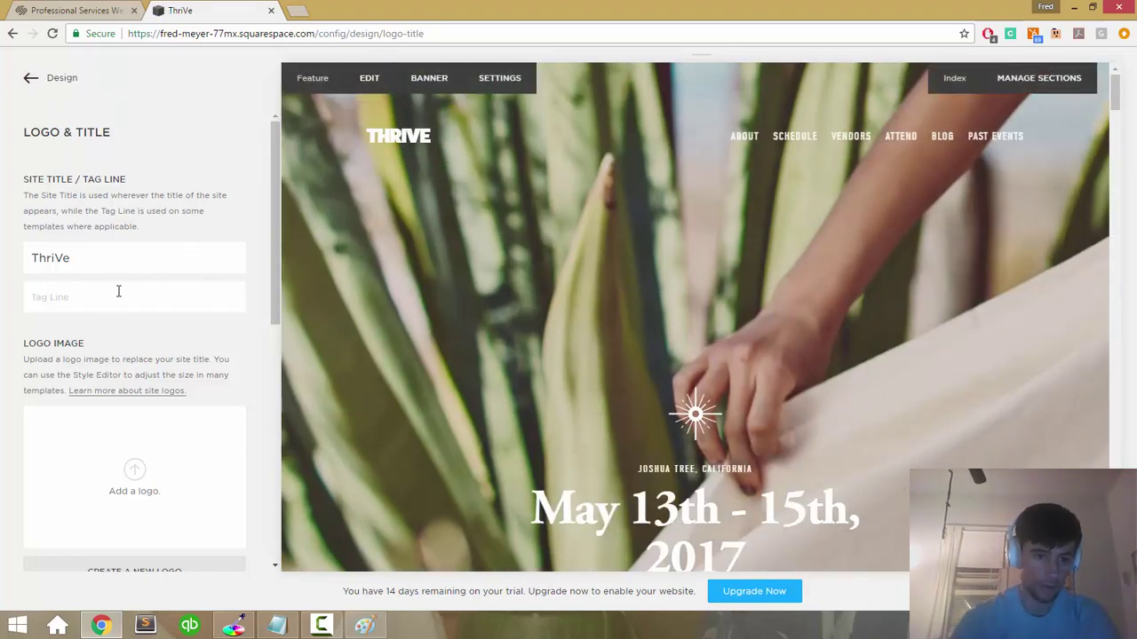
{"action": "scroll", "coordinate": [114, 296], "scroll_direction": "down", "scroll_amount": 4}
Step: Start choosing a logo image and browse up to the Desktop folders in the Open dialog
{"action": "left_click", "coordinate": [138, 211]}
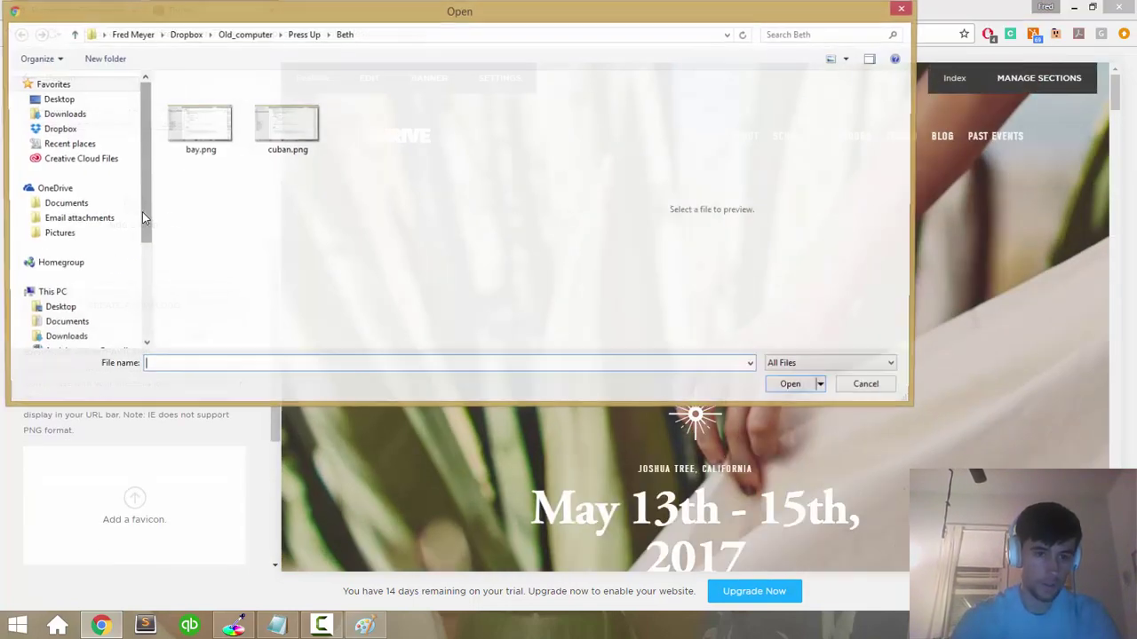
{"action": "left_click", "coordinate": [297, 35]}
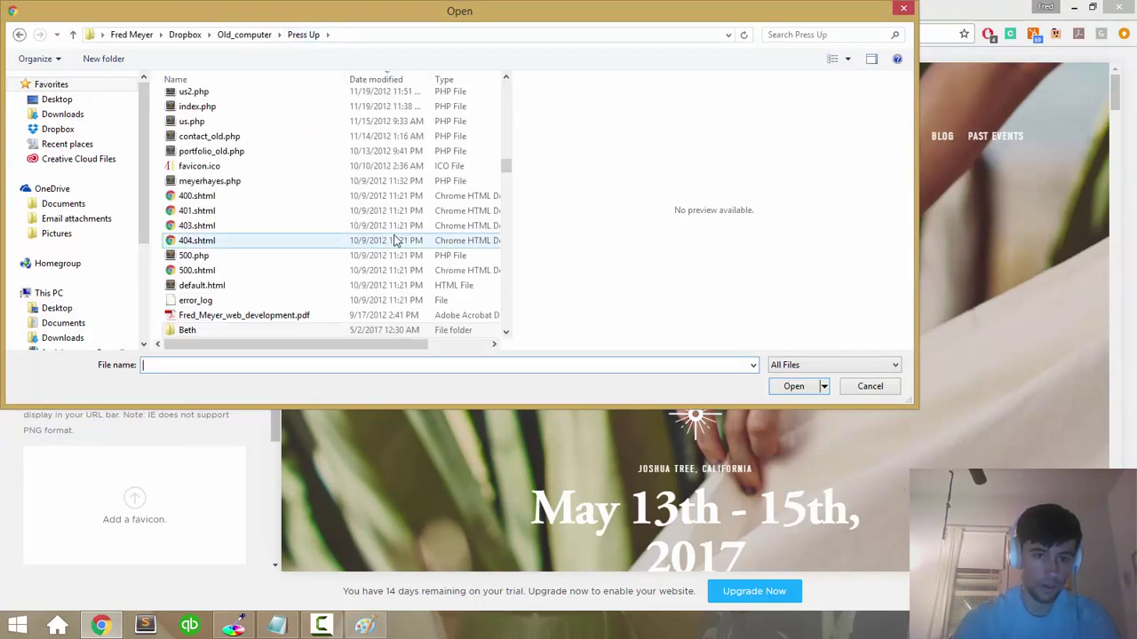
{"action": "scroll", "coordinate": [385, 240], "scroll_direction": "down", "scroll_amount": 3}
{"action": "scroll", "coordinate": [396, 241], "scroll_direction": "down", "scroll_amount": 15}
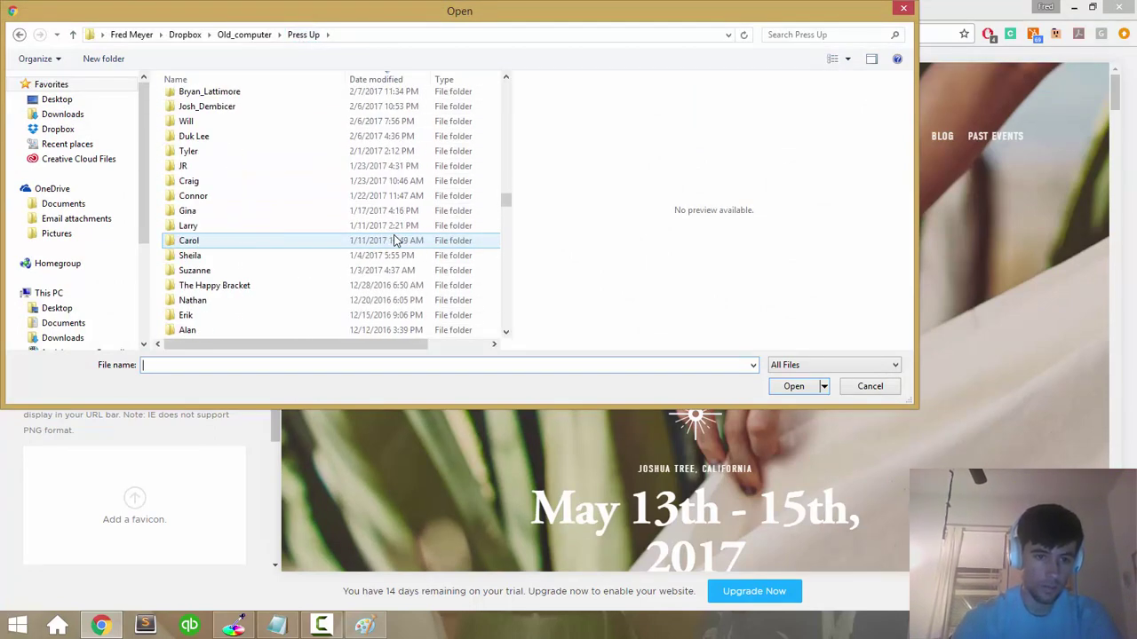
{"action": "scroll", "coordinate": [396, 241], "scroll_direction": "down", "scroll_amount": 20}
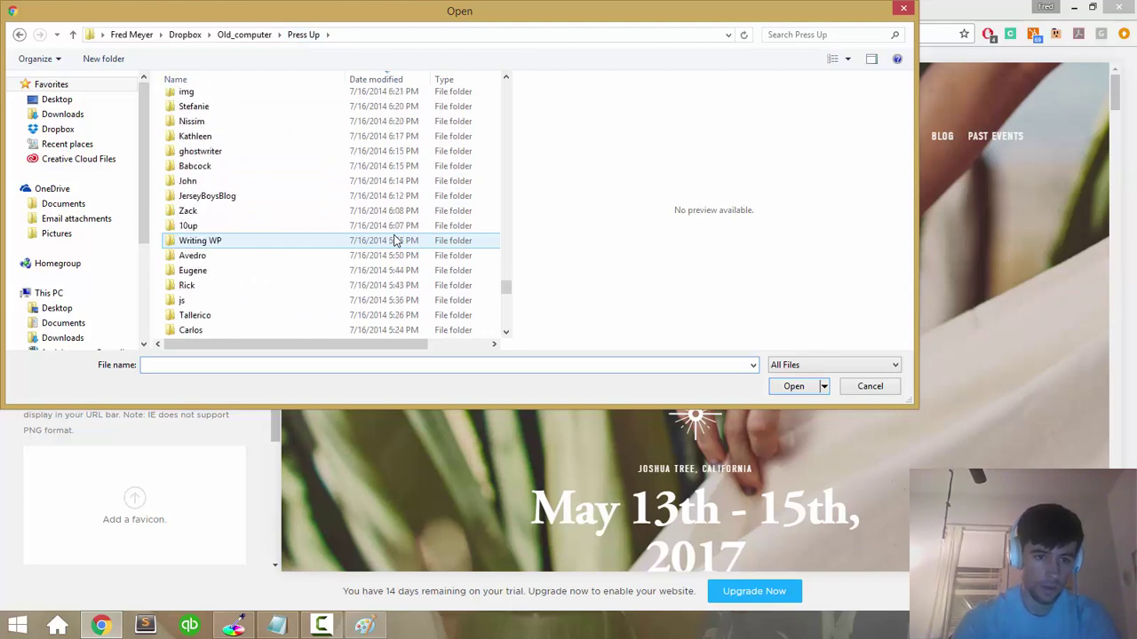
{"action": "scroll", "coordinate": [396, 241], "scroll_direction": "up", "scroll_amount": 20}
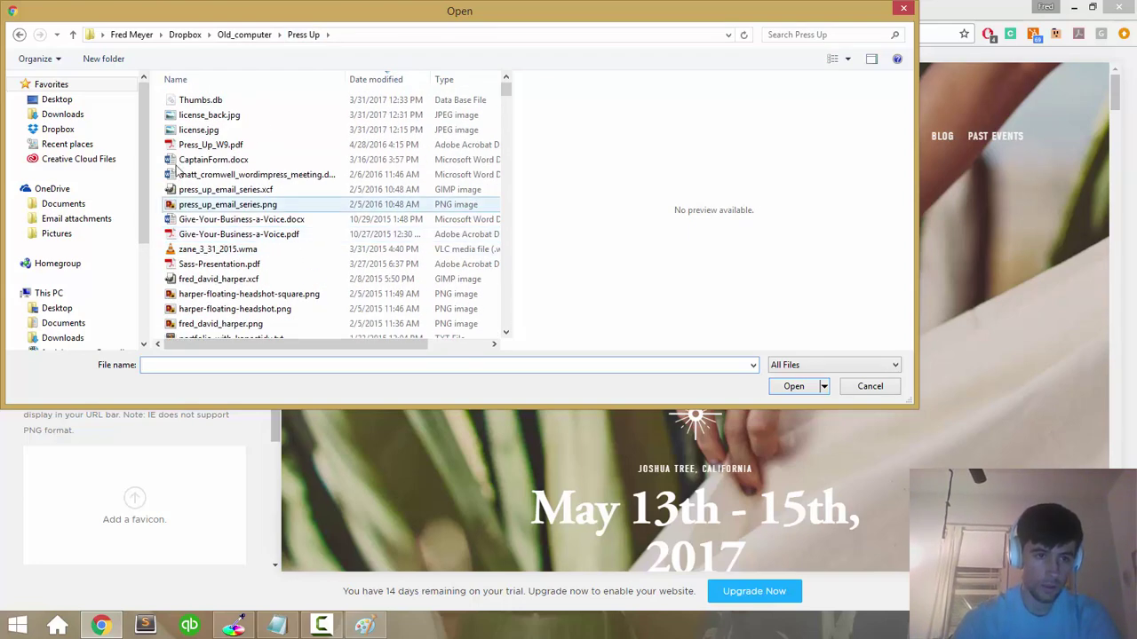
{"action": "left_click", "coordinate": [76, 100]}
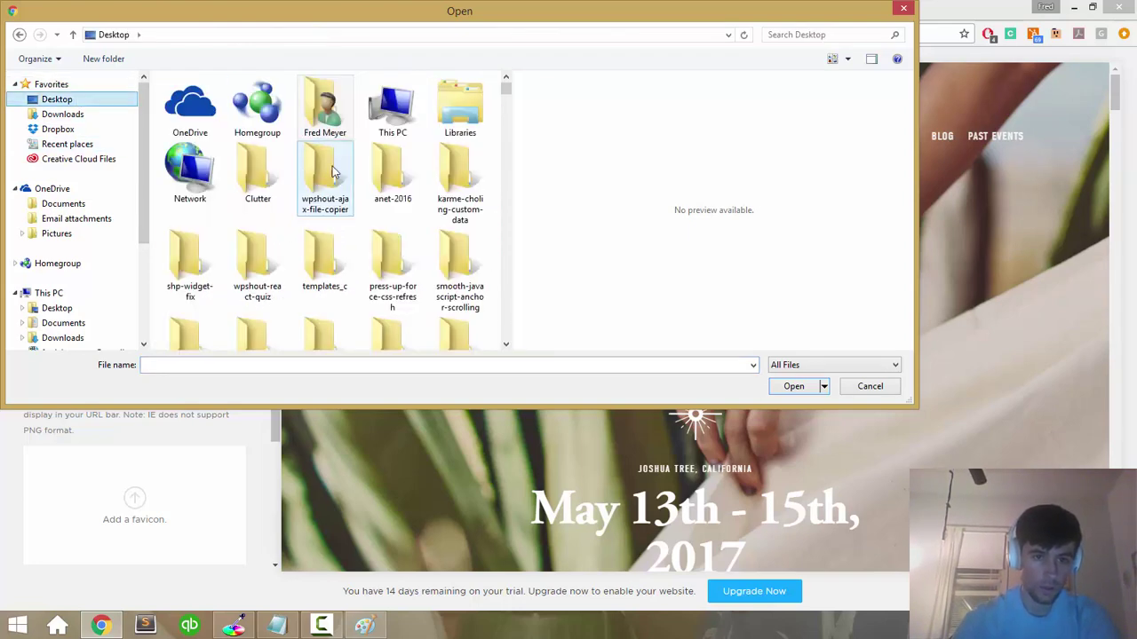
{"action": "scroll", "coordinate": [333, 171], "scroll_direction": "down", "scroll_amount": 3}
{"action": "scroll", "coordinate": [333, 171], "scroll_direction": "down", "scroll_amount": 3}
{"action": "scroll", "coordinate": [333, 172], "scroll_direction": "up", "scroll_amount": 5}
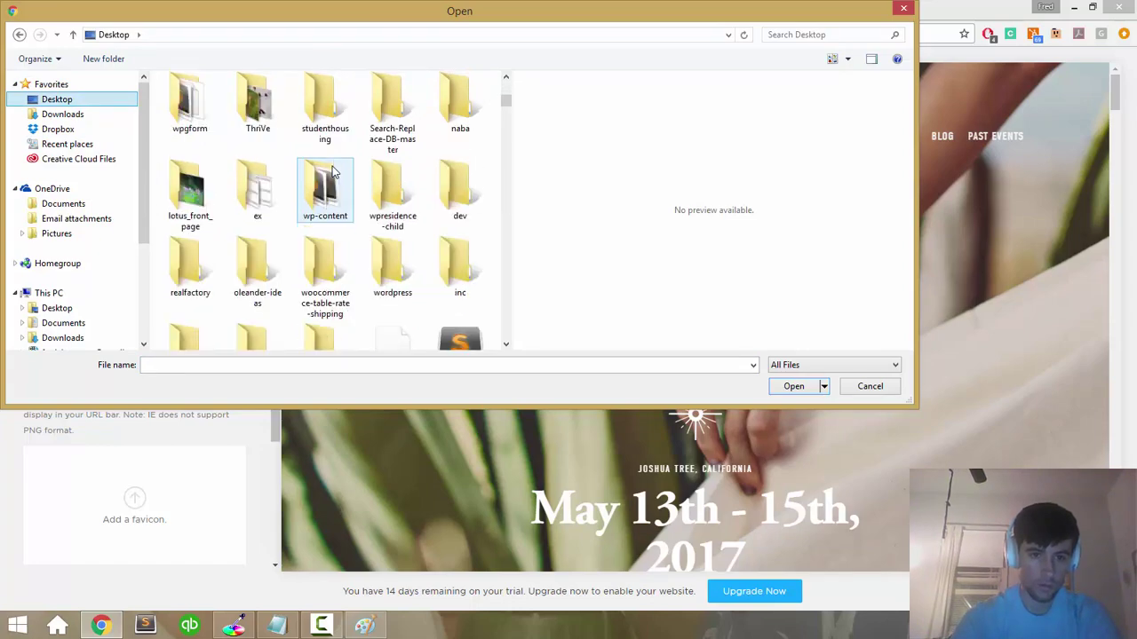
{"action": "scroll", "coordinate": [333, 171], "scroll_direction": "down", "scroll_amount": 8}
{"action": "scroll", "coordinate": [333, 171], "scroll_direction": "up", "scroll_amount": 10}
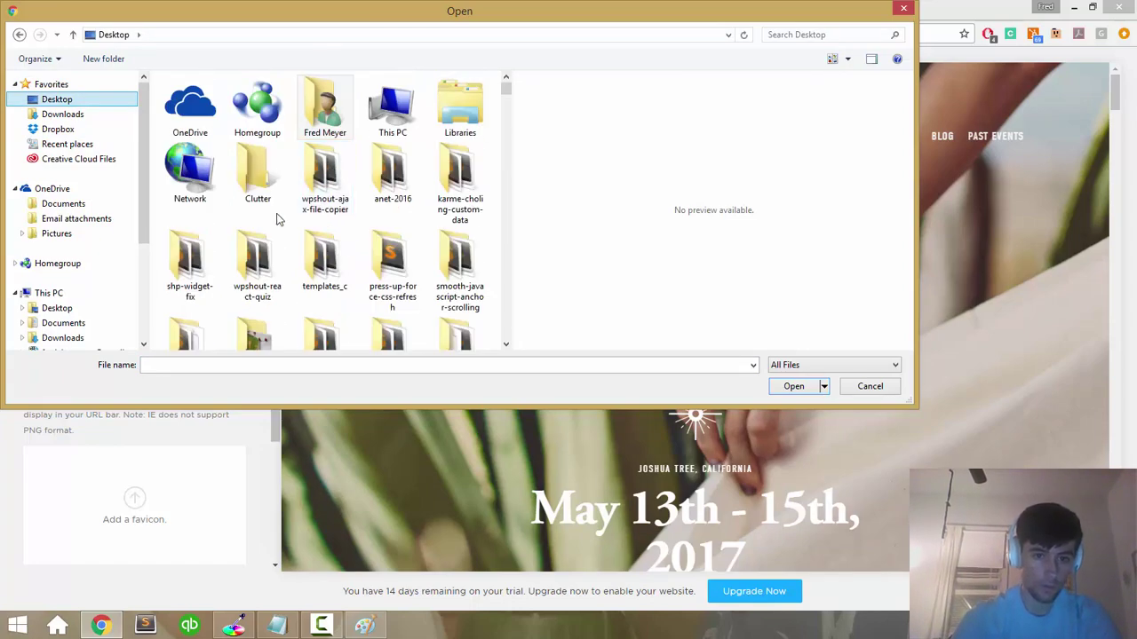
Step: Open the ThriVe folder on the Desktop
{"action": "left_click", "coordinate": [396, 168]}
{"action": "key", "text": "Down"}
{"action": "key", "text": "Down"}
{"action": "key", "text": "Left"}
{"action": "key", "text": "Left"}
{"action": "key", "text": "Left"}
{"action": "key", "text": "Right"}
{"action": "key", "text": "Return"}
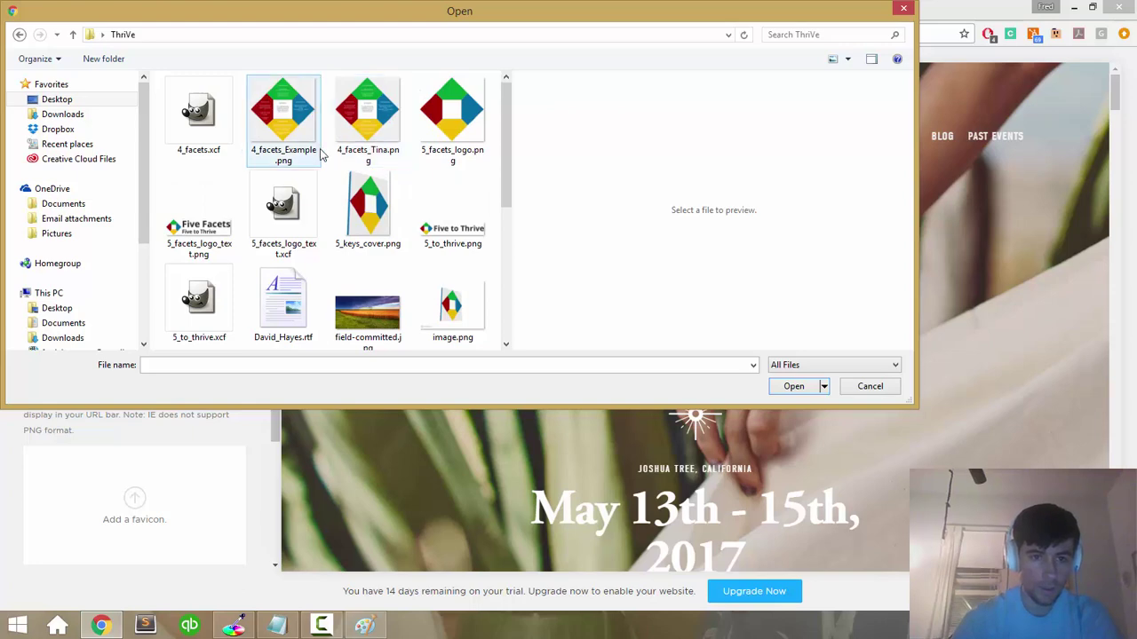
Step: Preview the ThriVe images, including 5_keys_cover.png, thrive.png and the 5_facets logo files
{"action": "left_click", "coordinate": [366, 206]}
{"action": "key", "text": "Right"}
{"action": "key", "text": "Down"}
{"action": "key", "text": "Down"}
{"action": "key", "text": "Down"}
{"action": "key", "text": "Down"}
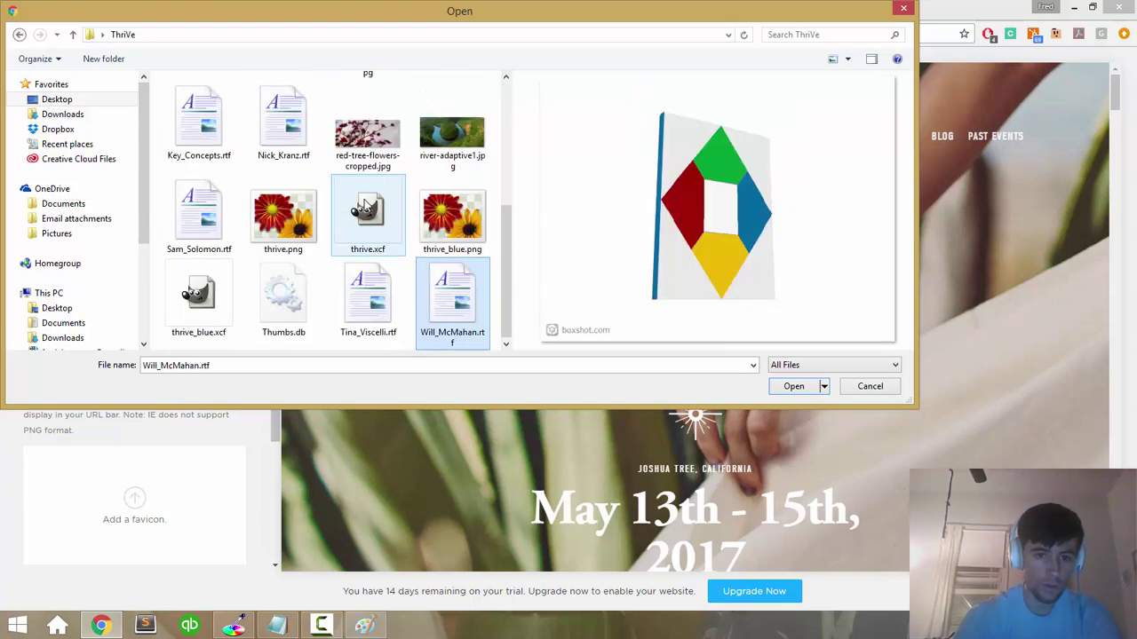
{"action": "key", "text": "Left"}
{"action": "key", "text": "Up"}
{"action": "key", "text": "Up"}
{"action": "key", "text": "Down"}
{"action": "key", "text": "Left"}
{"action": "key", "text": "Up"}
{"action": "key", "text": "Up"}
{"action": "key", "text": "Up"}
{"action": "key", "text": "Up"}
{"action": "key", "text": "Left"}
{"action": "key", "text": "Down"}
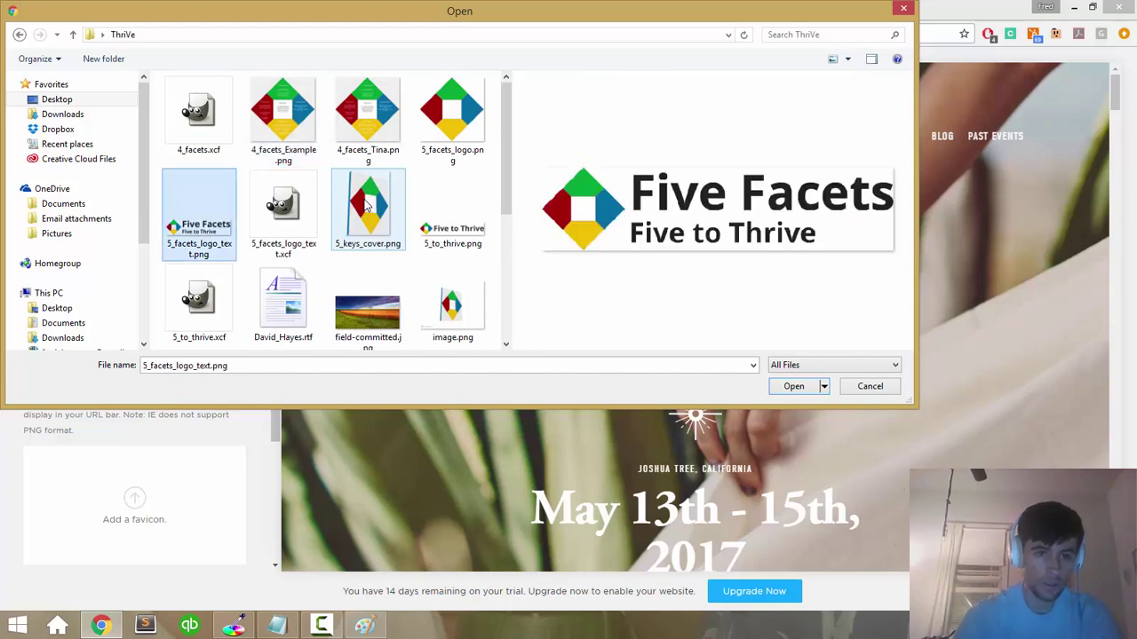
{"action": "key", "text": "Right"}
{"action": "key", "text": "Up"}
{"action": "key", "text": "Right"}
{"action": "key", "text": "Right"}
{"action": "key", "text": "Left"}
{"action": "key", "text": "Right"}
{"action": "key", "text": "Down"}
{"action": "key", "text": "Down"}
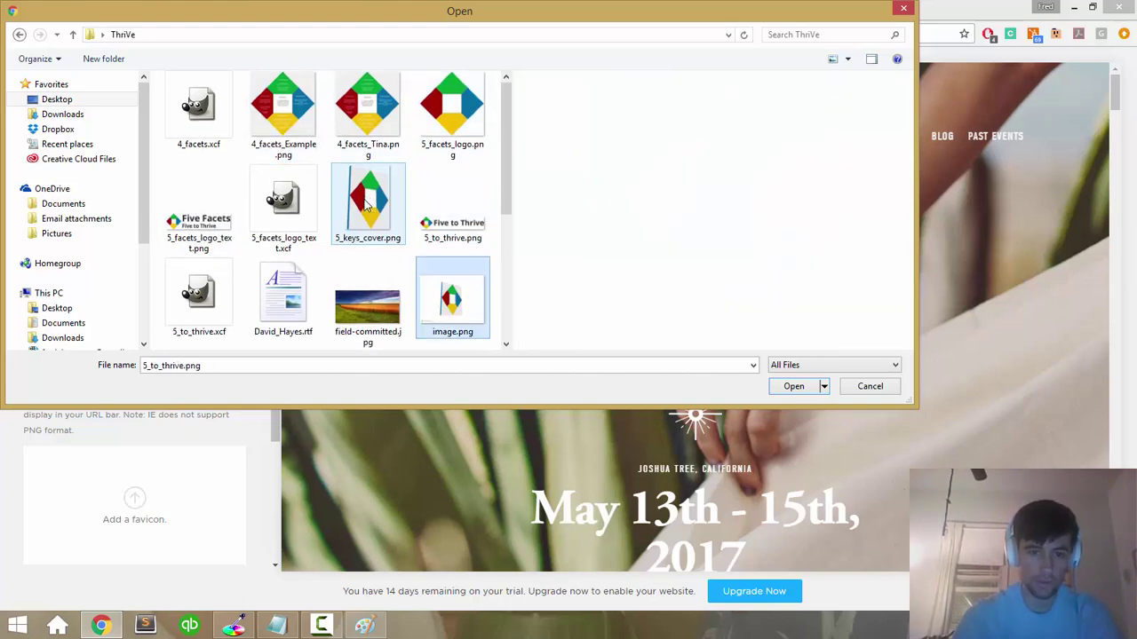
{"action": "key", "text": "Down"}
{"action": "key", "text": "Down"}
Step: Submit thrive.xcf as the logo, which is rejected, then bring up the Windows Start screen
{"action": "key", "text": "Up"}
{"action": "key", "text": "Up"}
{"action": "key", "text": "Up"}
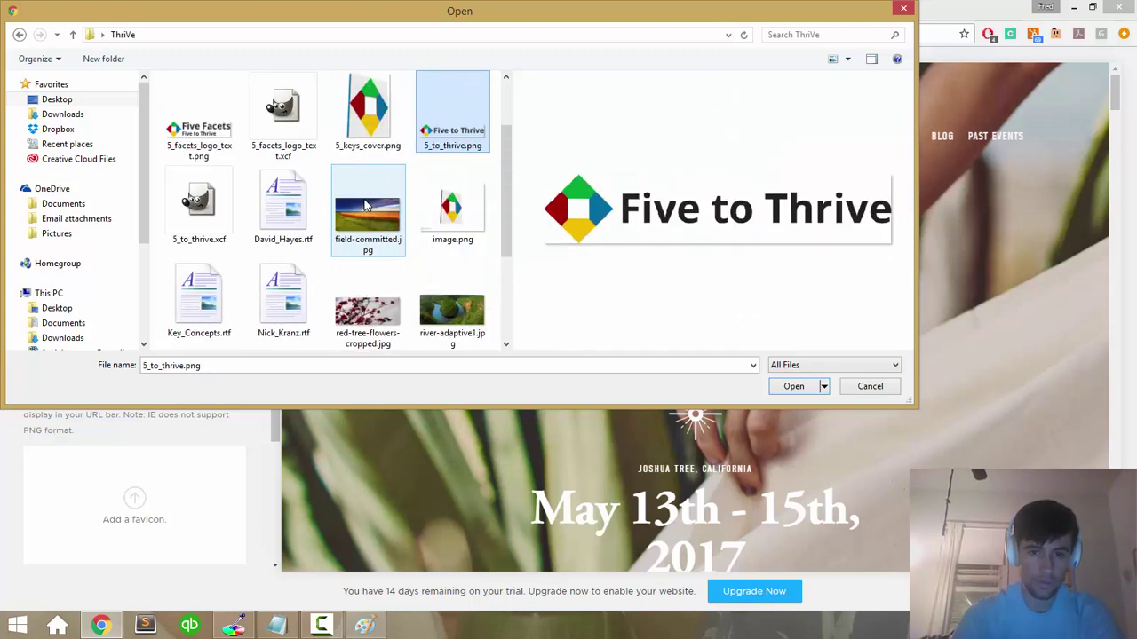
{"action": "key", "text": "Down"}
{"action": "key", "text": "Down"}
{"action": "key", "text": "Left"}
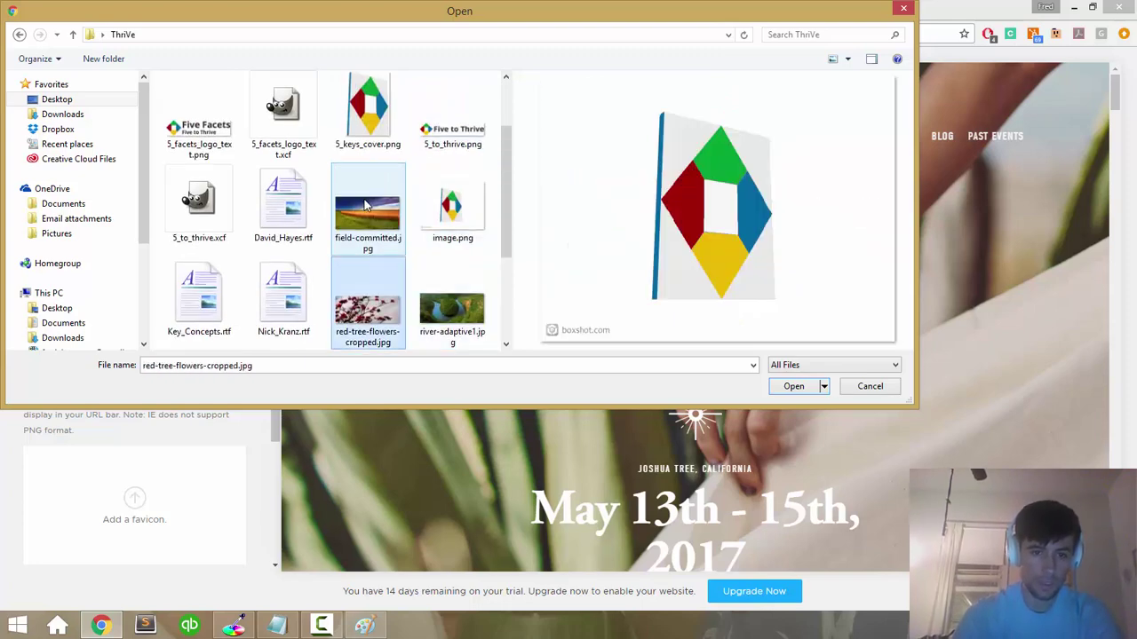
{"action": "key", "text": "Down"}
{"action": "key", "text": "Down"}
{"action": "key", "text": "Up"}
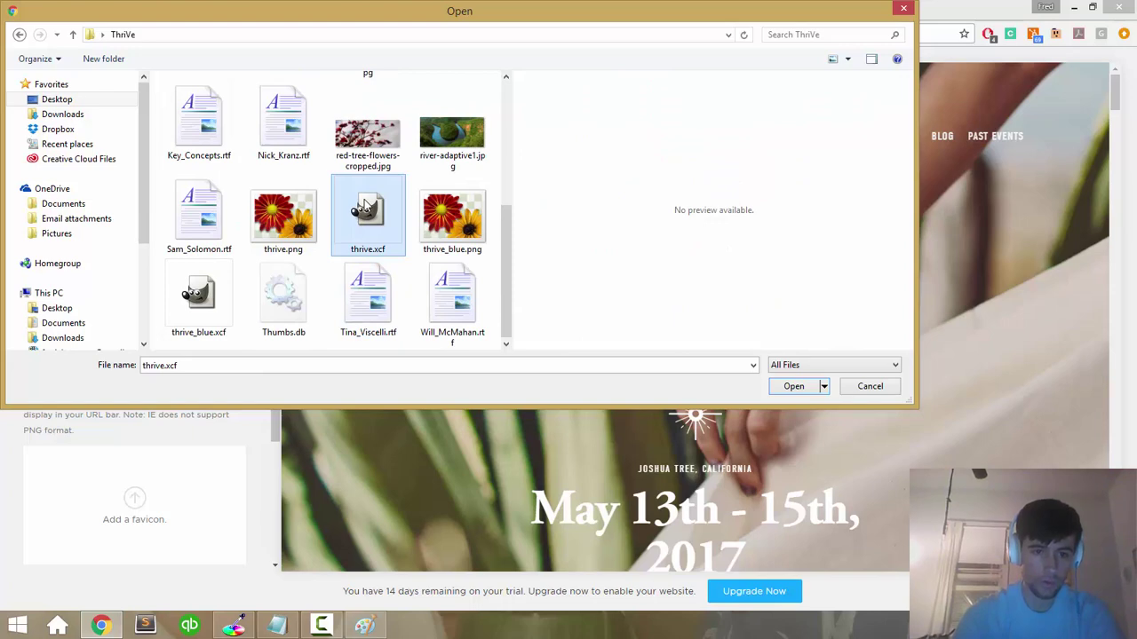
{"action": "key", "text": "Return"}
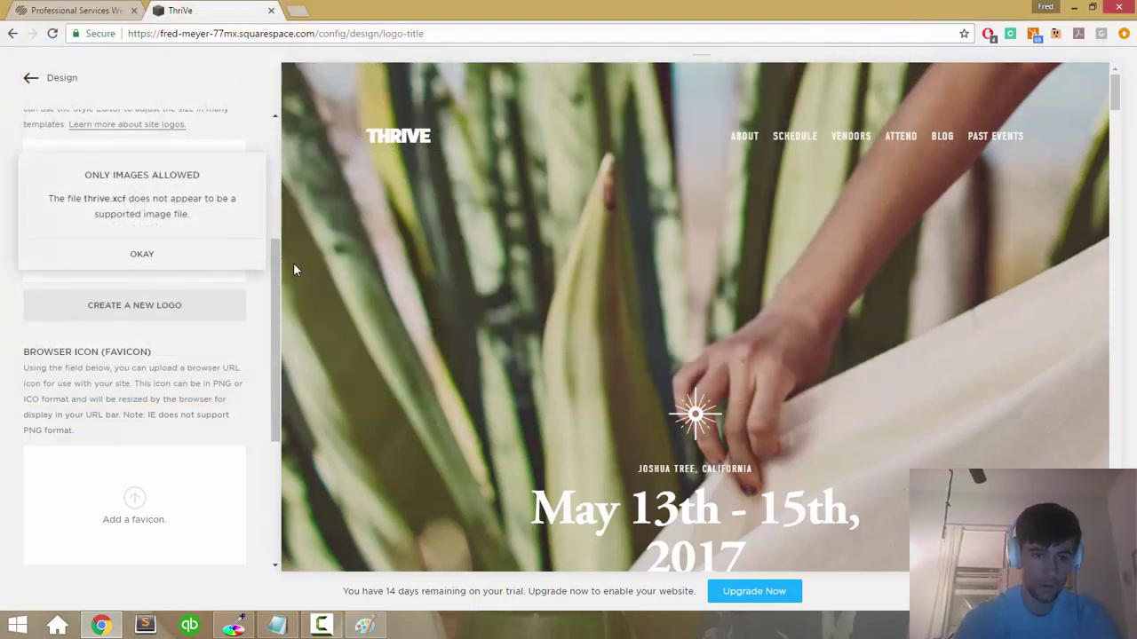
{"action": "key", "text": "super"}
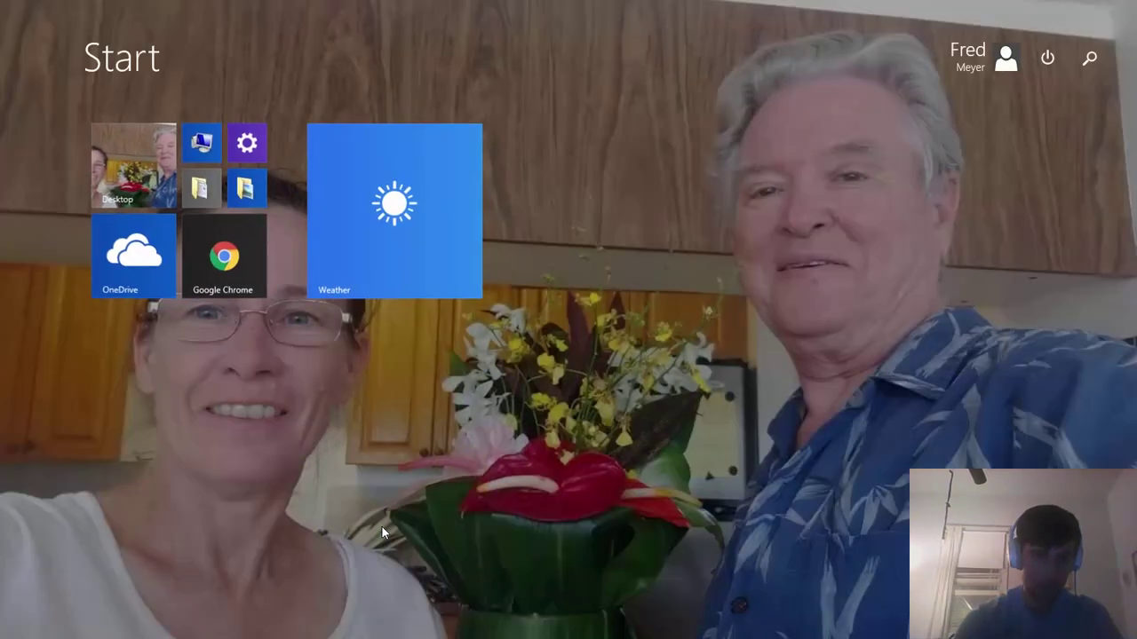
Step: Open the ThriVe folder in File Explorer via recent places and select thrive.png
{"action": "left_click", "coordinate": [238, 120]}
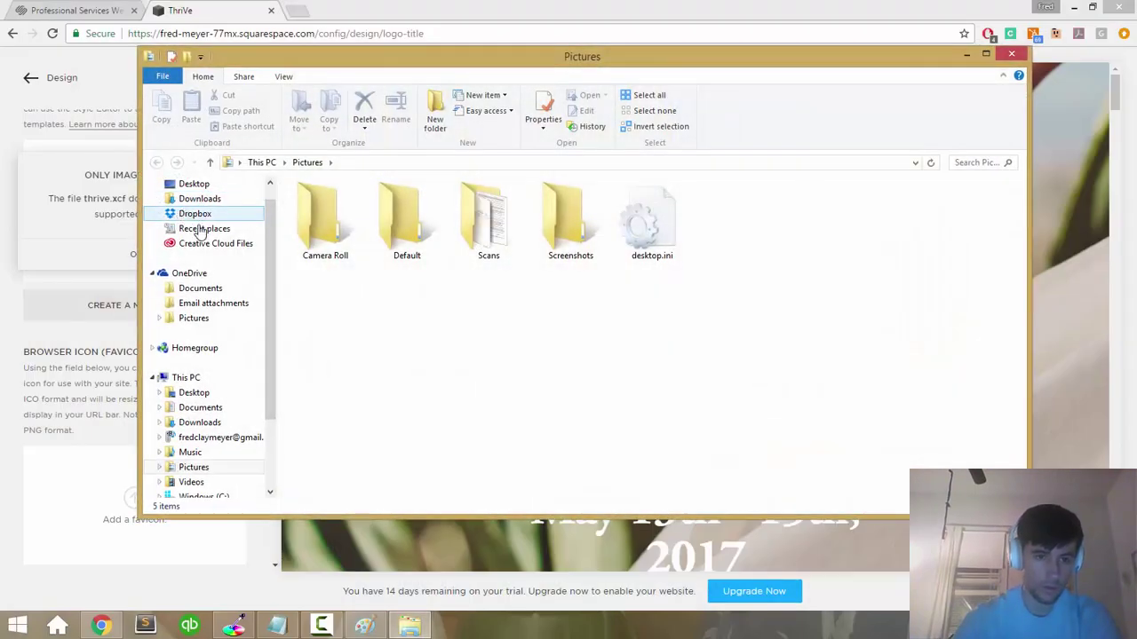
{"action": "left_click", "coordinate": [206, 229]}
{"action": "double_click", "coordinate": [330, 203]}
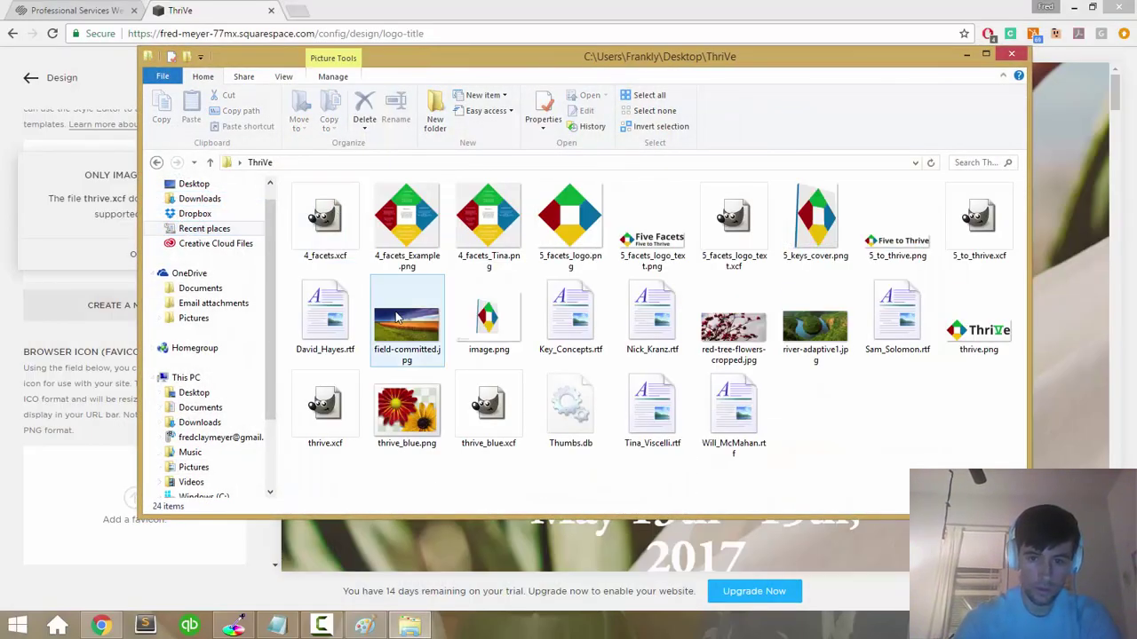
{"action": "left_click", "coordinate": [952, 353]}
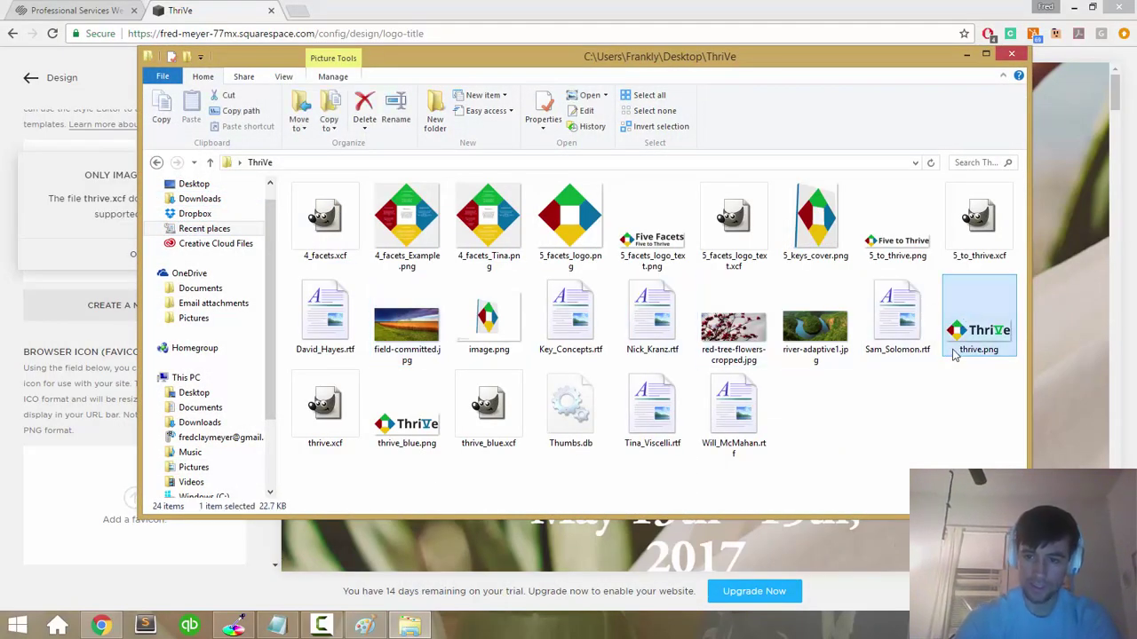
Step: Drag thrive.png toward the site editor and dismiss the 'Only images allowed' warning
{"action": "left_click_drag", "start_coordinate": [901, 66], "coordinate": [949, 152]}
{"action": "mouse_move", "coordinate": [1020, 404]}
{"action": "left_mouse_down"}
{"action": "mouse_move", "coordinate": [280, 329]}
{"action": "mouse_move", "coordinate": [17, 275]}
{"action": "mouse_move", "coordinate": [124, 293]}
{"action": "mouse_move", "coordinate": [98, 231]}
{"action": "mouse_move", "coordinate": [1110, 122]}
{"action": "mouse_move", "coordinate": [1116, 228]}
{"action": "mouse_move", "coordinate": [1022, 400]}
{"action": "left_mouse_up"}
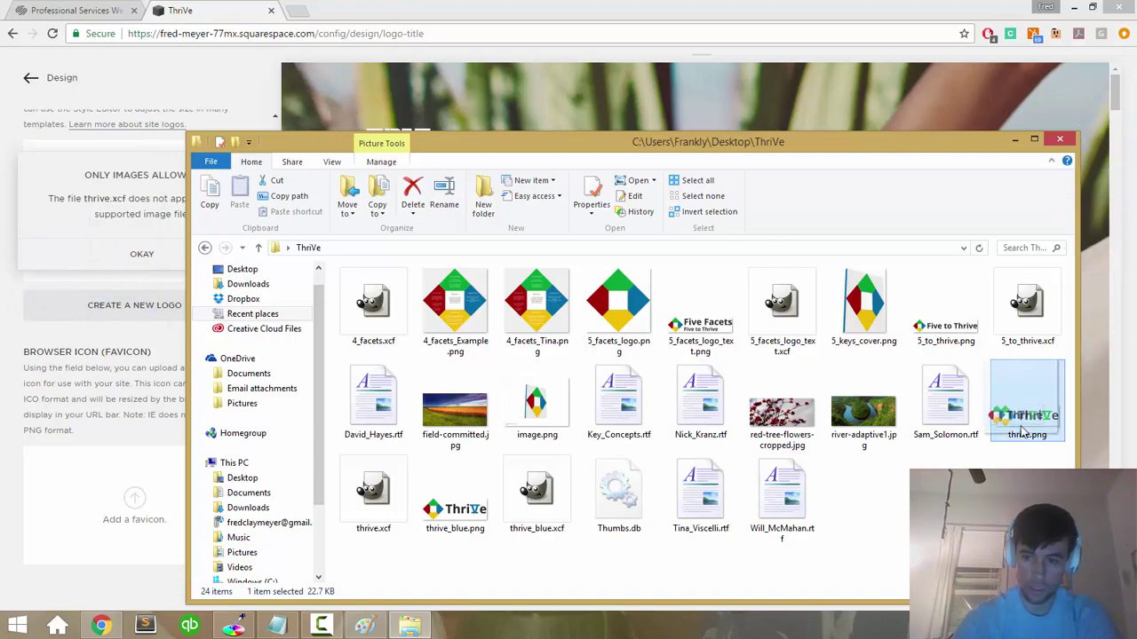
{"action": "left_click", "coordinate": [164, 254]}
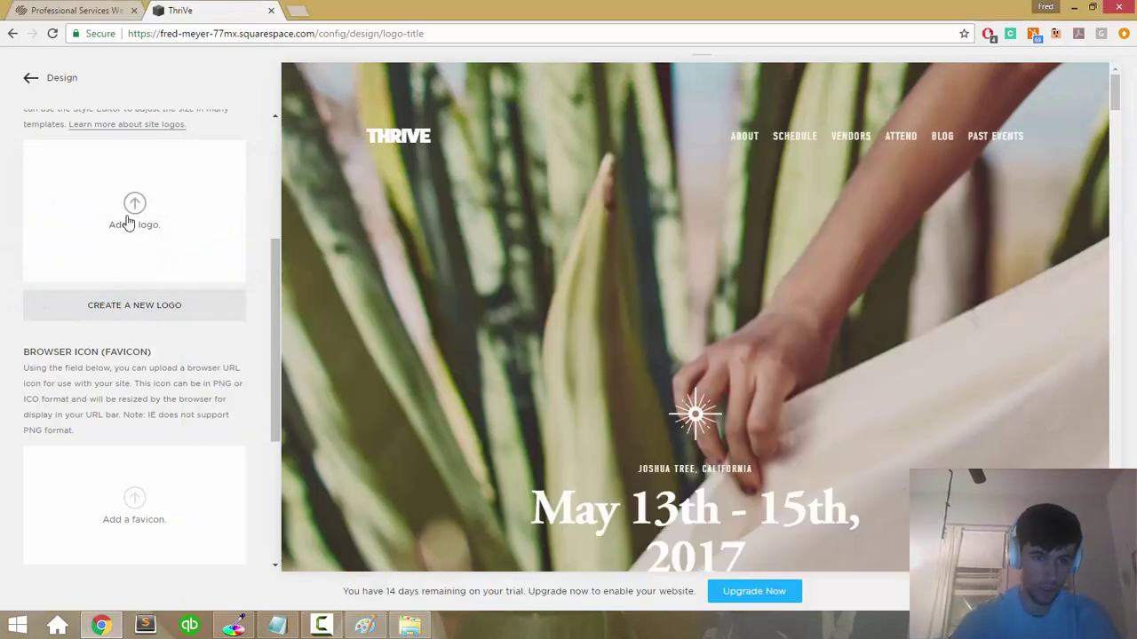
{"action": "left_click", "coordinate": [127, 222]}
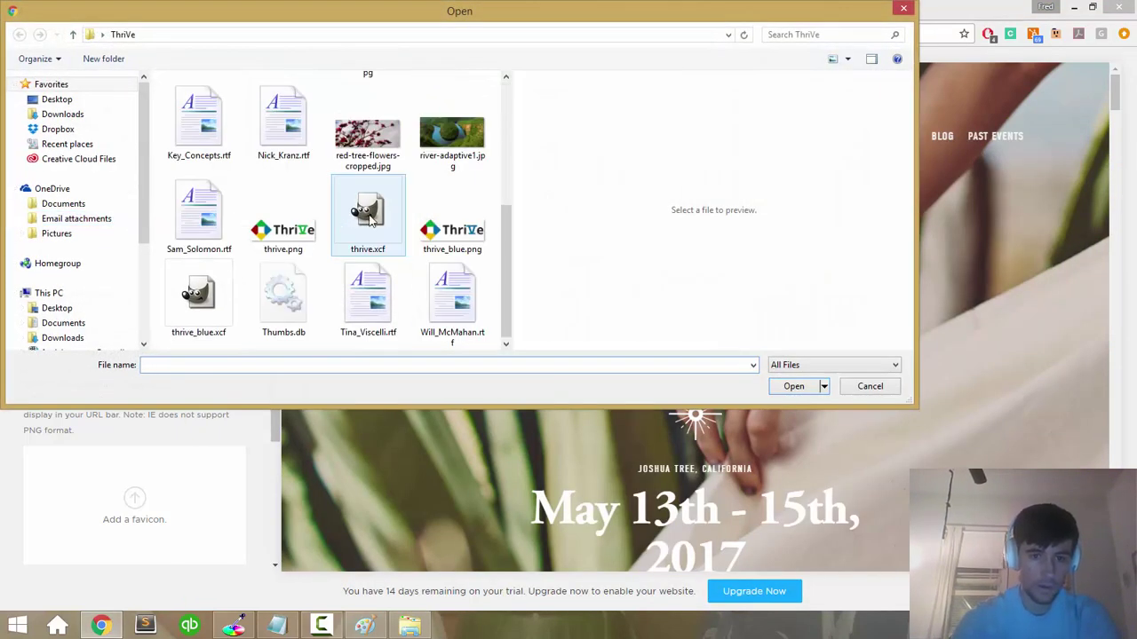
Step: Compare thrive.png, thrive.xcf and thrive_blue.png, then upload thrive.png as the site logo
{"action": "left_click", "coordinate": [283, 206]}
{"action": "left_click", "coordinate": [369, 204]}
{"action": "left_click", "coordinate": [452, 213]}
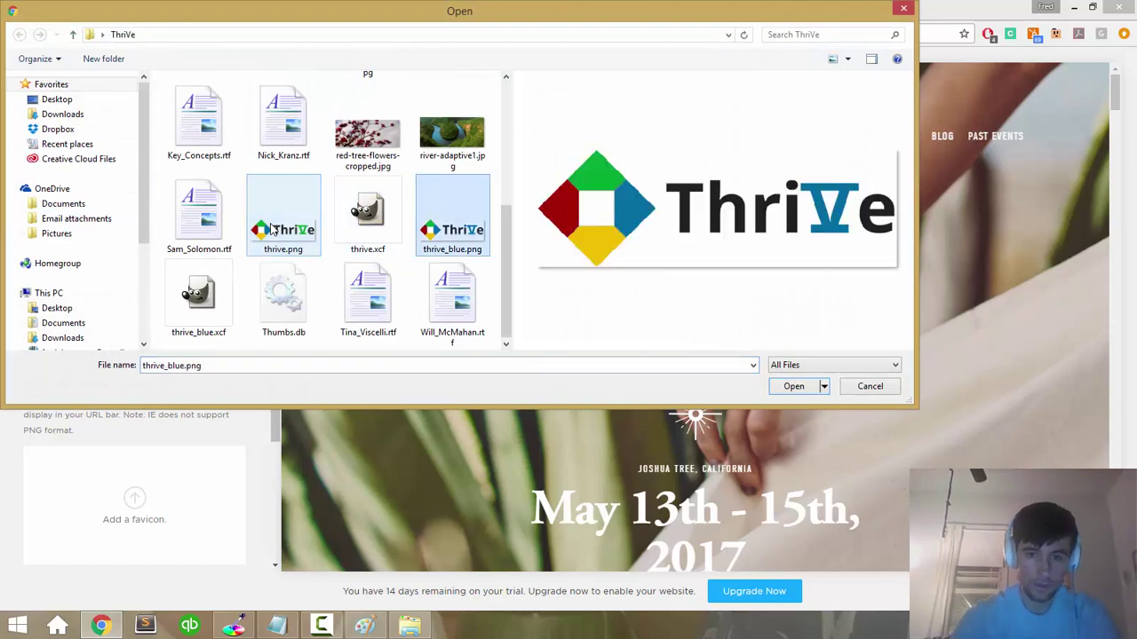
{"action": "left_click", "coordinate": [273, 230]}
{"action": "key", "text": "Right"}
{"action": "key", "text": "Right"}
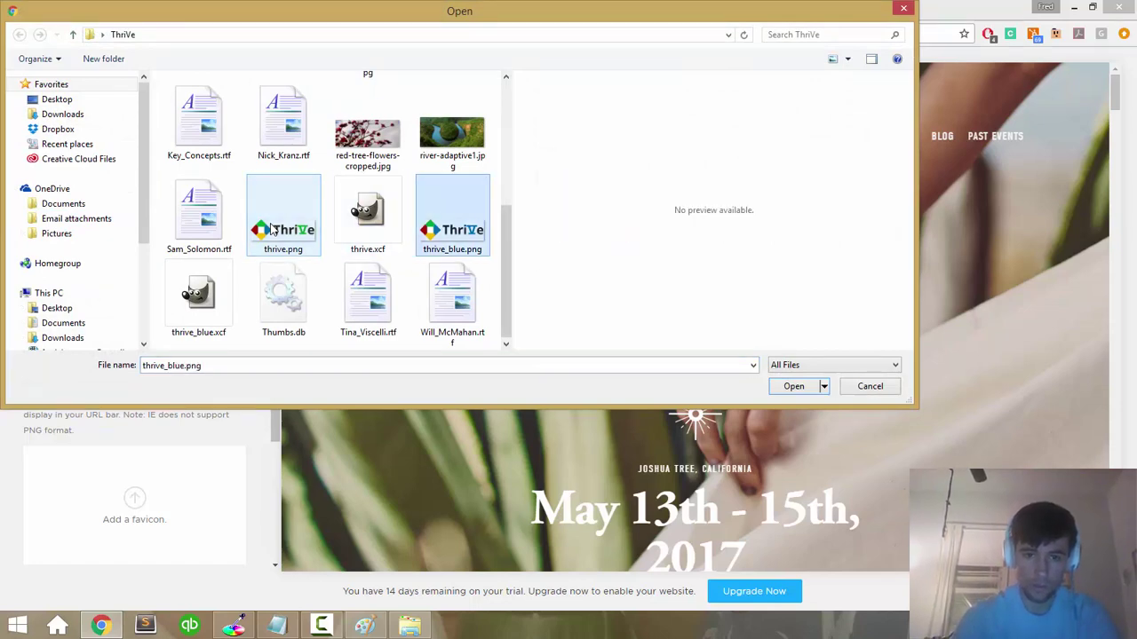
{"action": "left_click", "coordinate": [274, 229]}
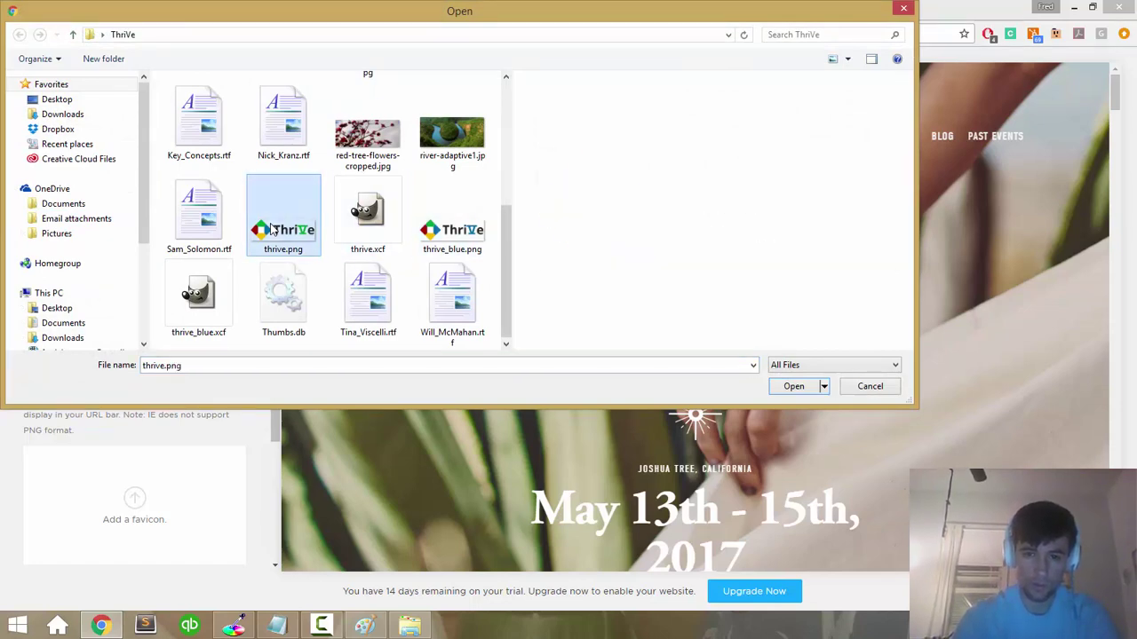
{"action": "double_click", "coordinate": [273, 229]}
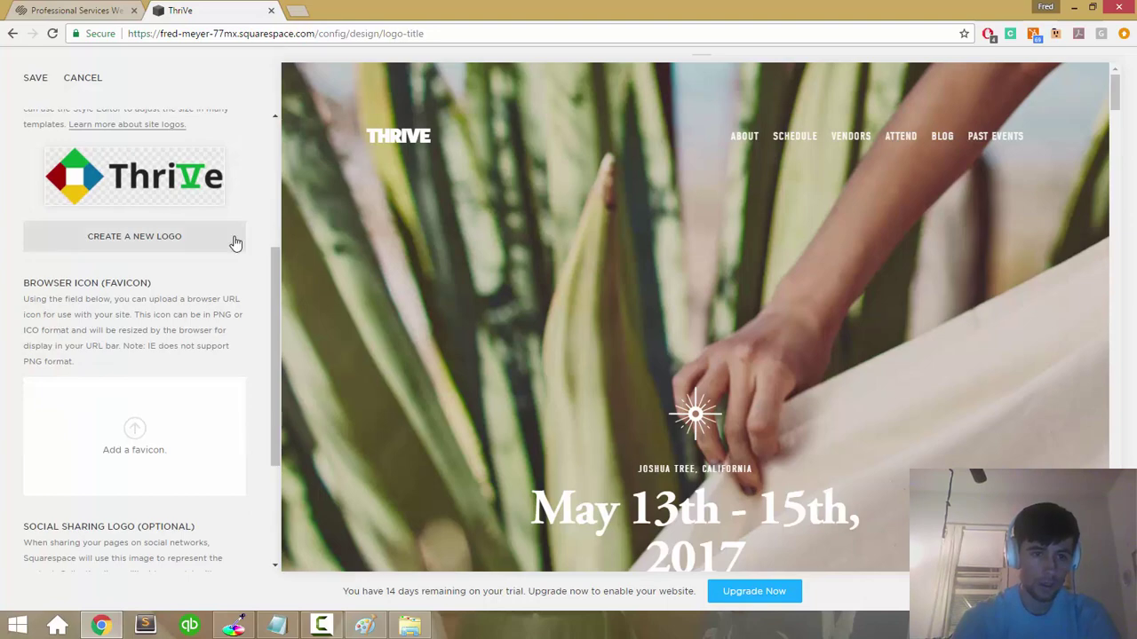
{"action": "scroll", "coordinate": [259, 308], "scroll_direction": "down", "scroll_amount": 3}
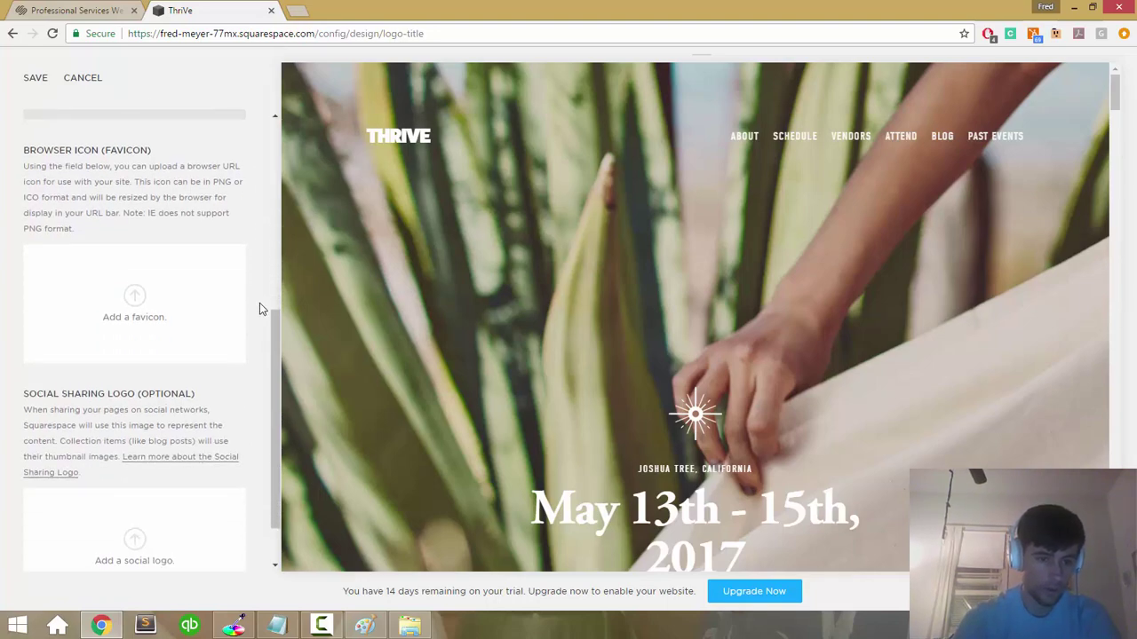
Step: Upload 5_facets_logo.png as the favicon and save the logo and favicon settings
{"action": "left_click", "coordinate": [133, 280]}
{"action": "scroll", "coordinate": [448, 226], "scroll_direction": "down", "scroll_amount": 3}
{"action": "scroll", "coordinate": [444, 225], "scroll_direction": "up", "scroll_amount": 1}
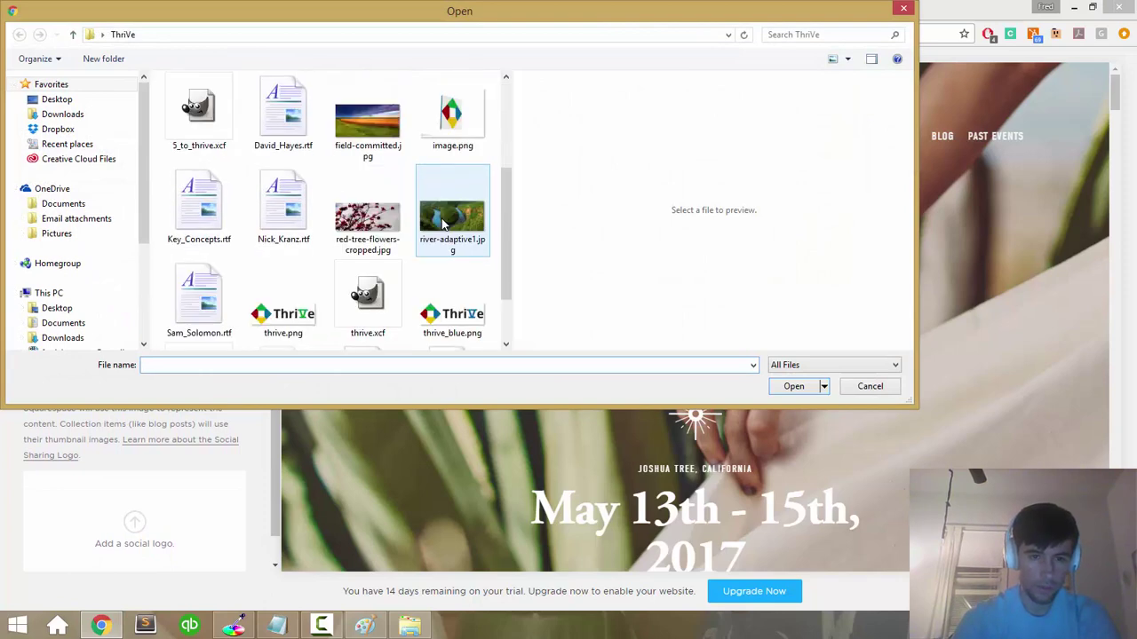
{"action": "scroll", "coordinate": [444, 225], "scroll_direction": "up", "scroll_amount": 2}
{"action": "left_click", "coordinate": [446, 307]}
{"action": "key", "text": "Up"}
{"action": "key", "text": "Up"}
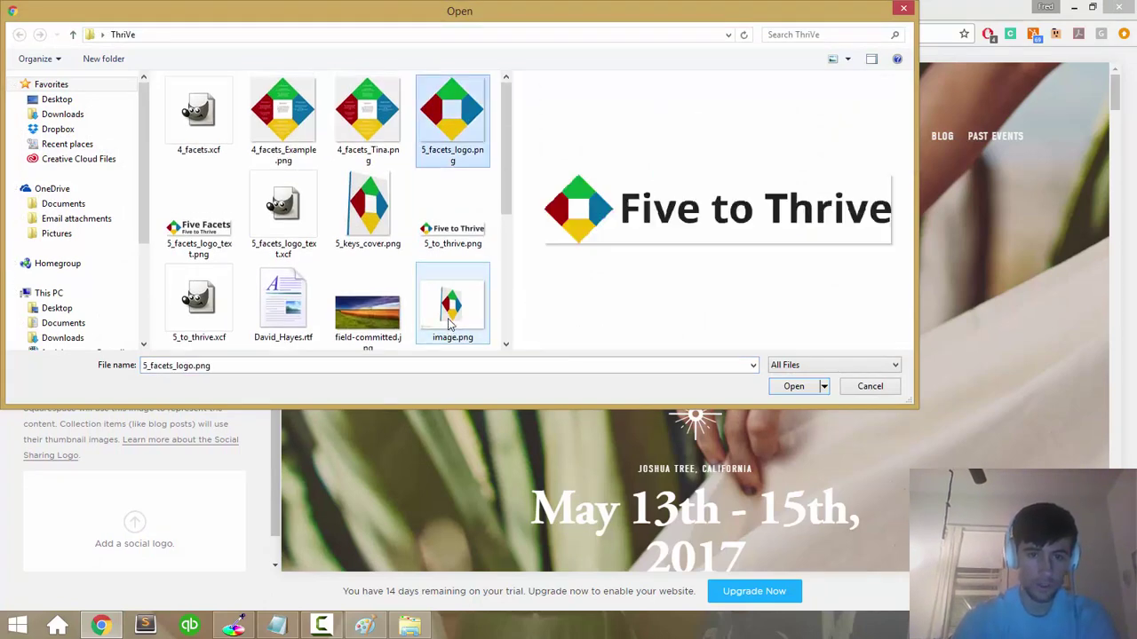
{"action": "key", "text": "Return"}
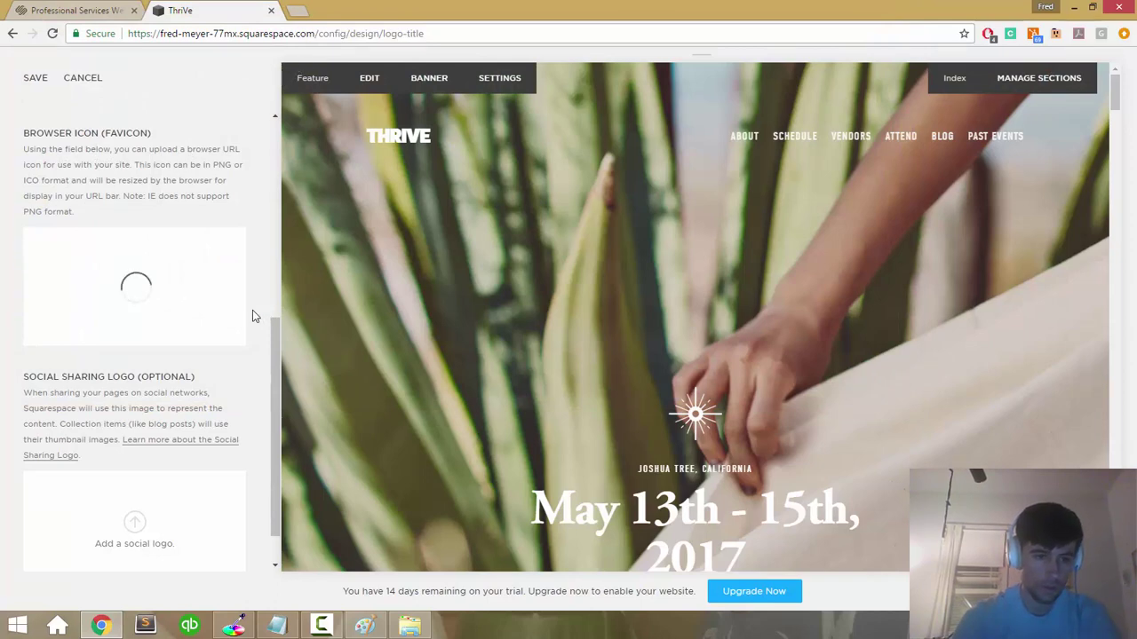
{"action": "scroll", "coordinate": [253, 313], "scroll_direction": "down", "scroll_amount": 1}
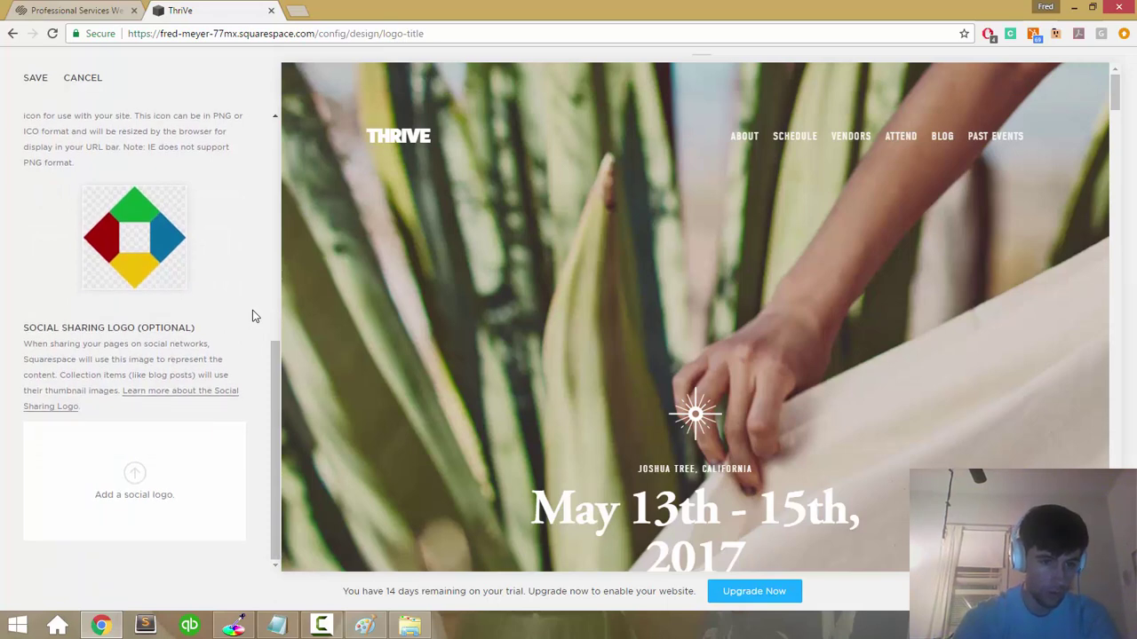
{"action": "scroll", "coordinate": [252, 310], "scroll_direction": "up", "scroll_amount": 5}
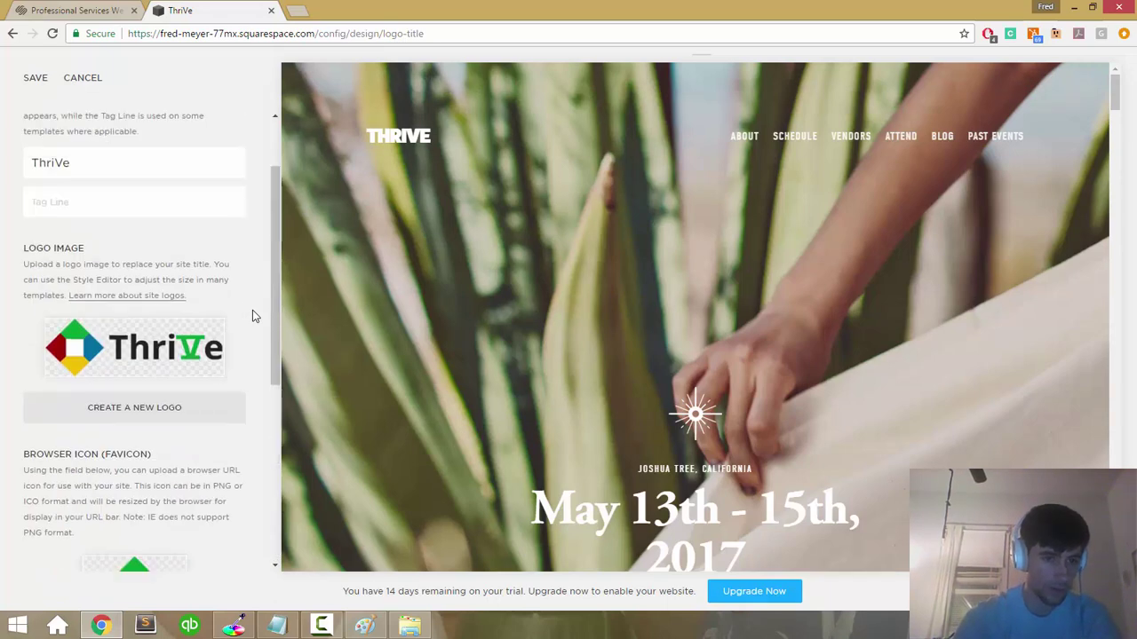
{"action": "left_click", "coordinate": [37, 82]}
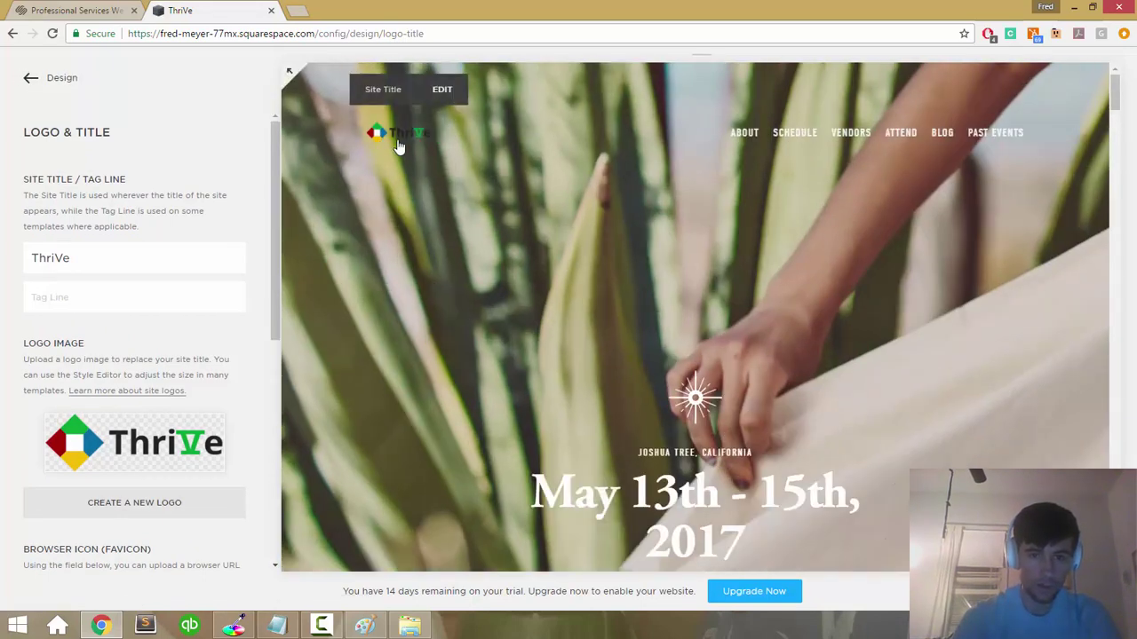
Step: Check the ThriVe logo in the site header and return to the Design settings list
{"action": "scroll", "coordinate": [146, 410], "scroll_direction": "down", "scroll_amount": 1}
{"action": "scroll", "coordinate": [146, 411], "scroll_direction": "up", "scroll_amount": 1}
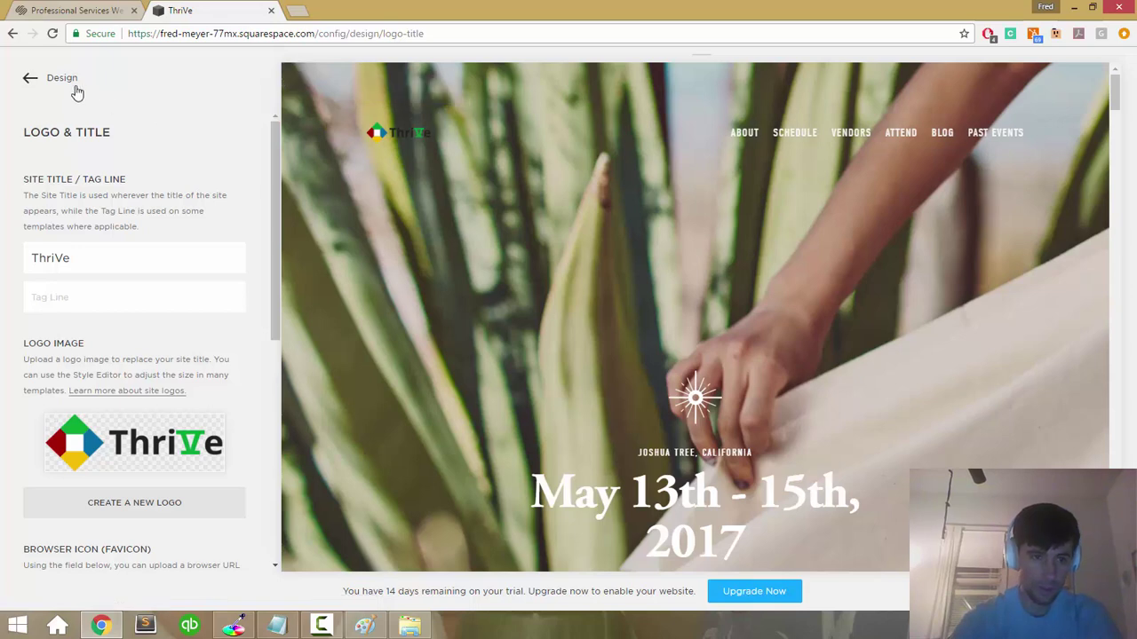
{"action": "mouse_move", "coordinate": [412, 120]}
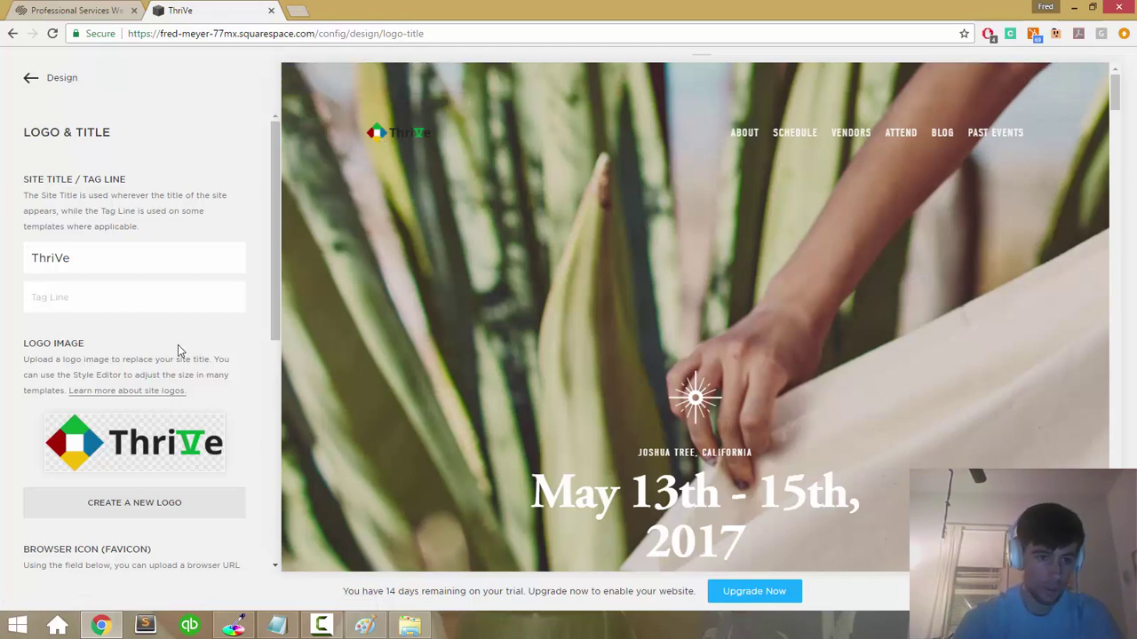
{"action": "scroll", "coordinate": [182, 351], "scroll_direction": "down", "scroll_amount": 5}
{"action": "scroll", "coordinate": [176, 342], "scroll_direction": "up", "scroll_amount": 5}
{"action": "scroll", "coordinate": [176, 342], "scroll_direction": "up", "scroll_amount": 1}
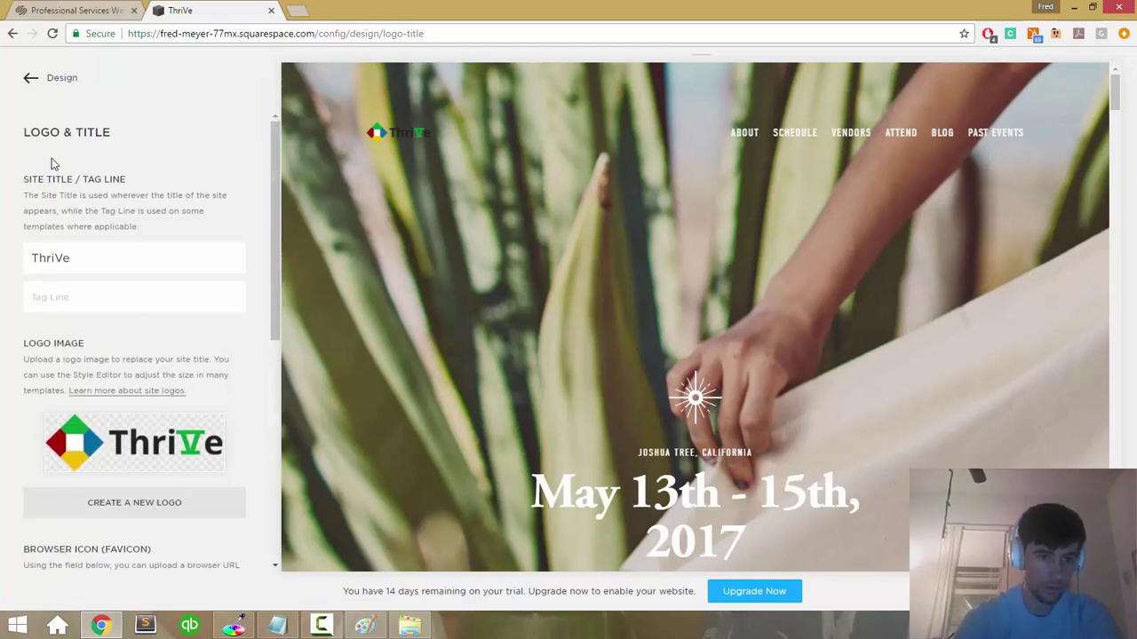
{"action": "left_click", "coordinate": [40, 85]}
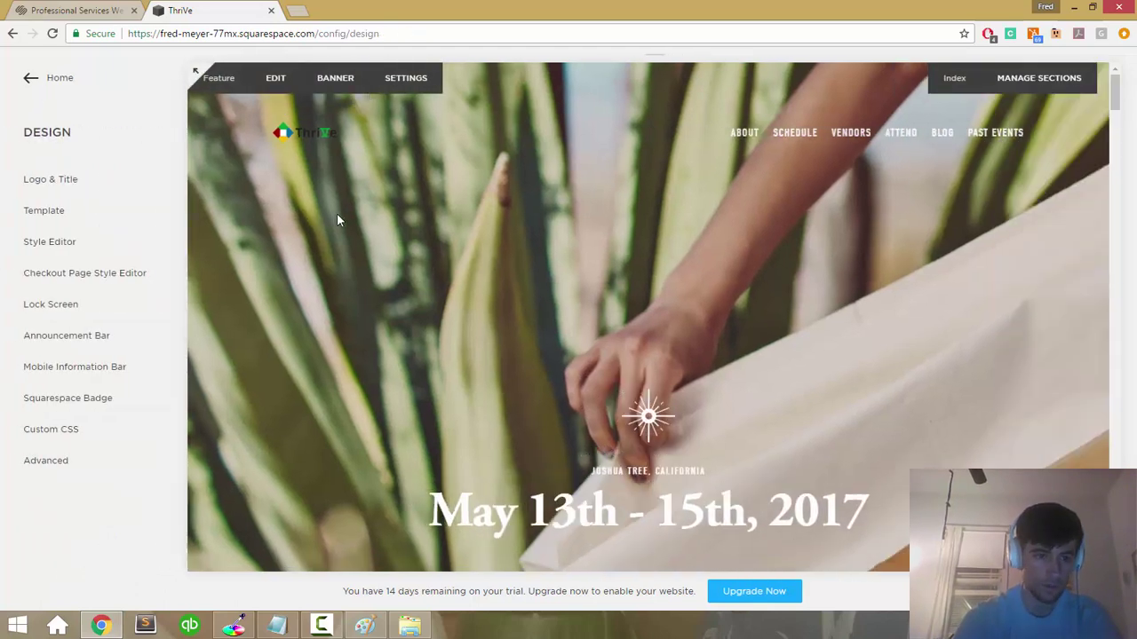
Step: Open the Style Editor and inspect the header logo element in DevTools, then close it
{"action": "left_click", "coordinate": [79, 248]}
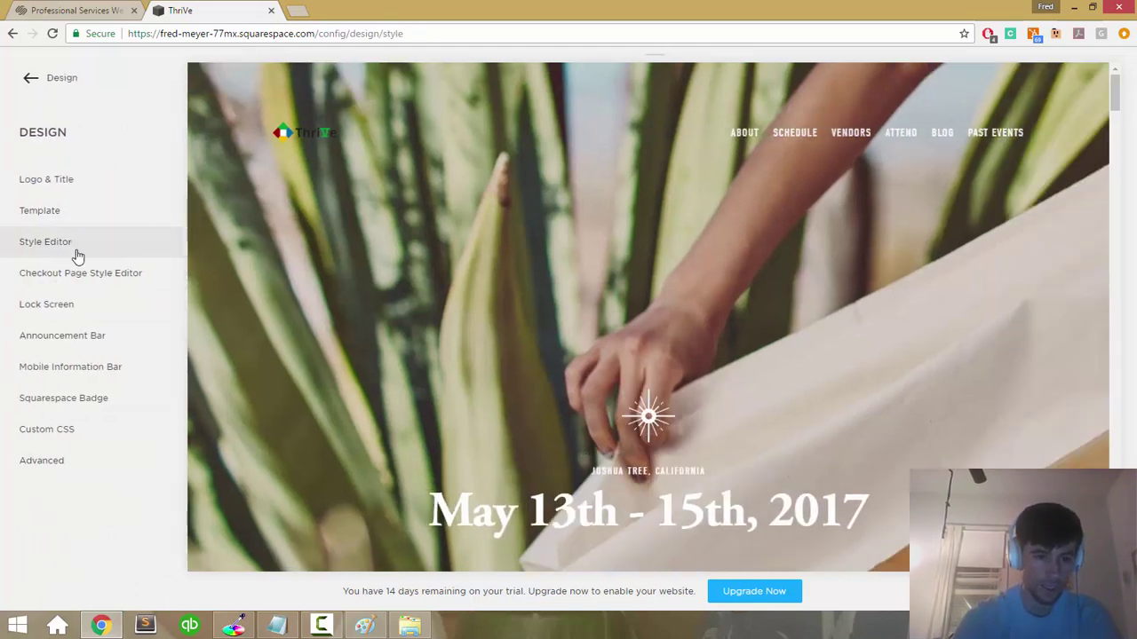
{"action": "right_click", "coordinate": [359, 133]}
{"action": "key", "text": "Up"}
{"action": "key", "text": "Return"}
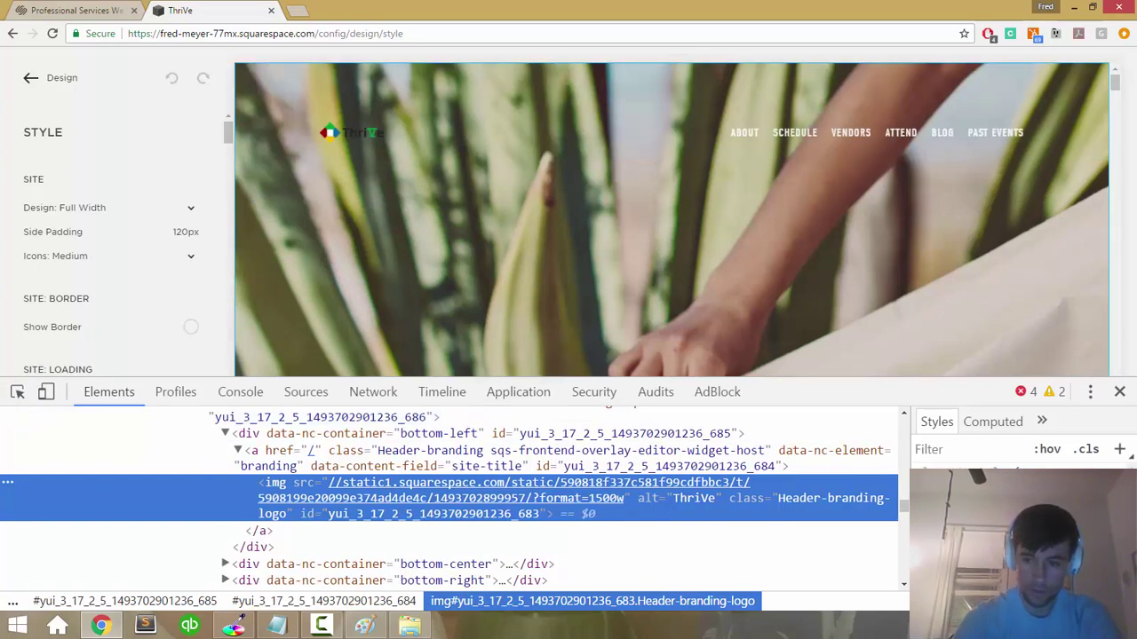
{"action": "left_click", "coordinate": [1119, 391]}
{"action": "scroll", "coordinate": [130, 359], "scroll_direction": "down", "scroll_amount": 2}
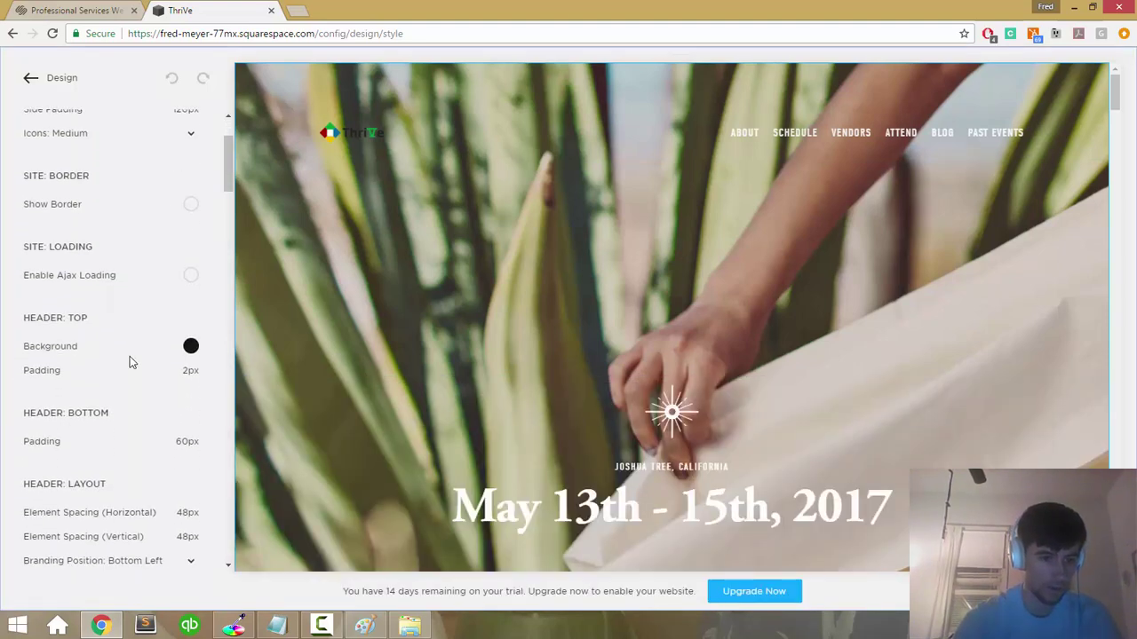
{"action": "scroll", "coordinate": [130, 361], "scroll_direction": "up", "scroll_amount": 2}
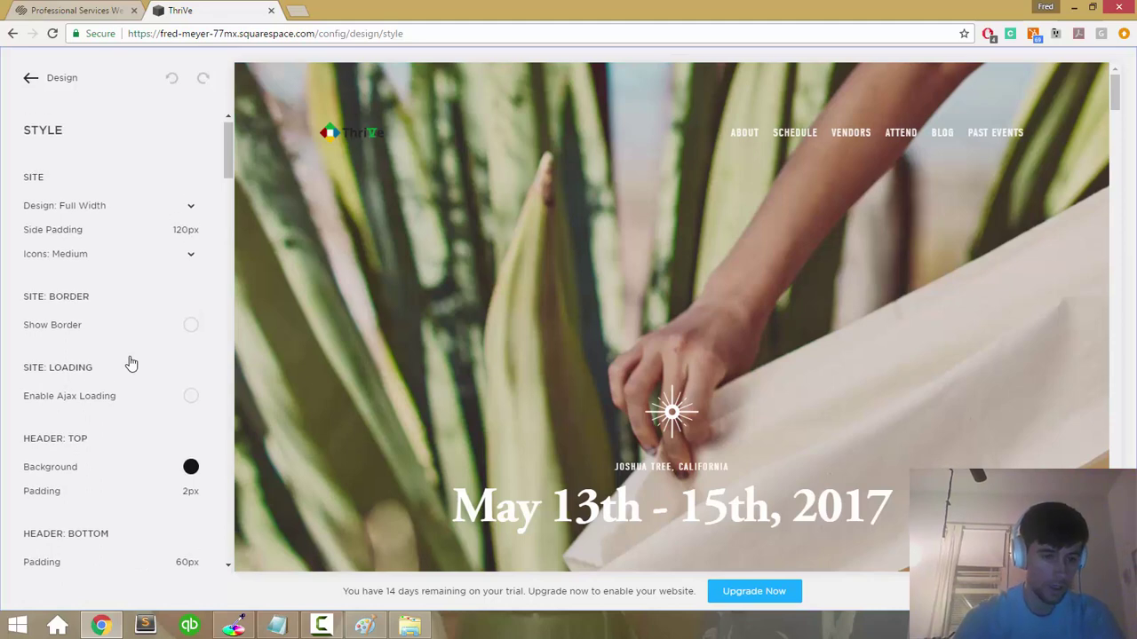
{"action": "scroll", "coordinate": [129, 359], "scroll_direction": "down", "scroll_amount": 8}
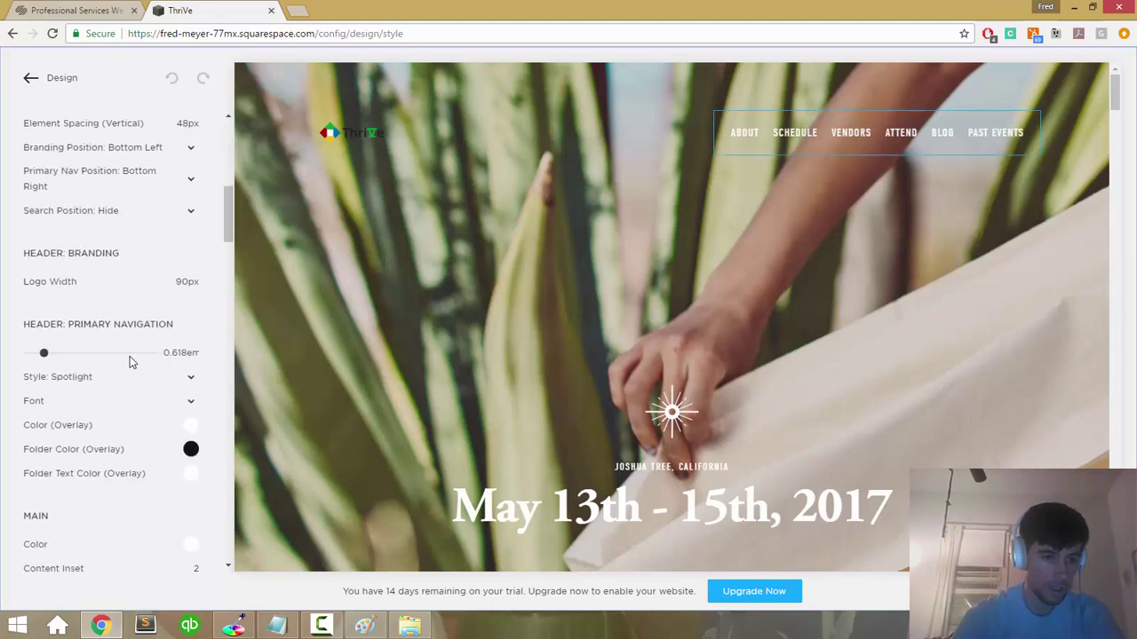
{"action": "scroll", "coordinate": [129, 361], "scroll_direction": "up", "scroll_amount": 1}
Step: Widen the Header: Branding logo to about 190px and save the style change
{"action": "left_click", "coordinate": [182, 329]}
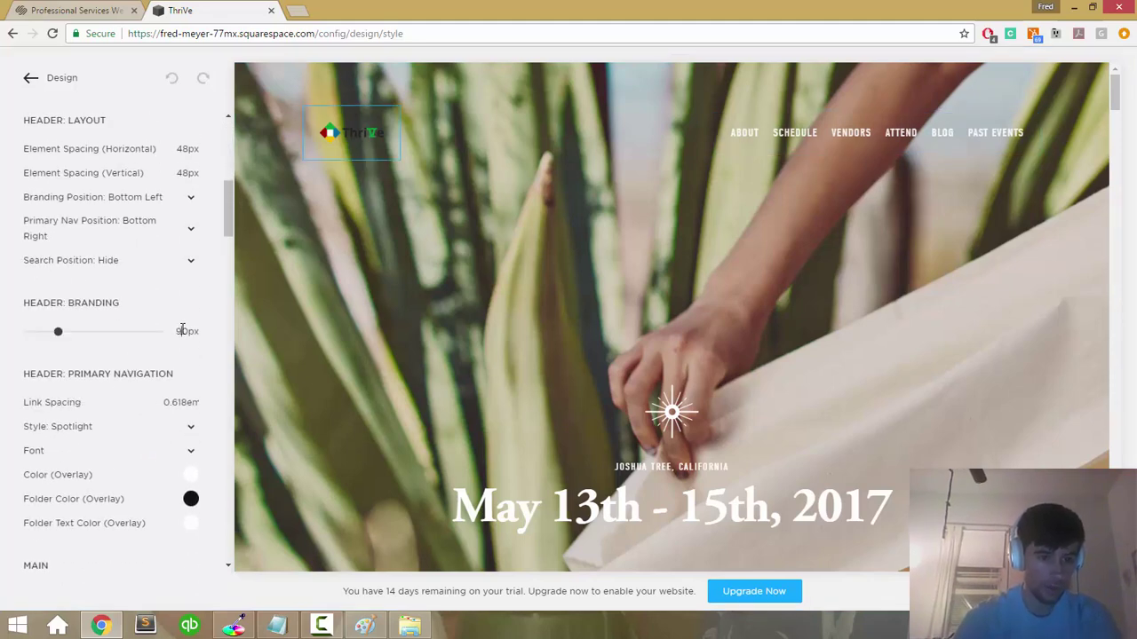
{"action": "left_click_drag", "start_coordinate": [59, 331], "coordinate": [97, 335]}
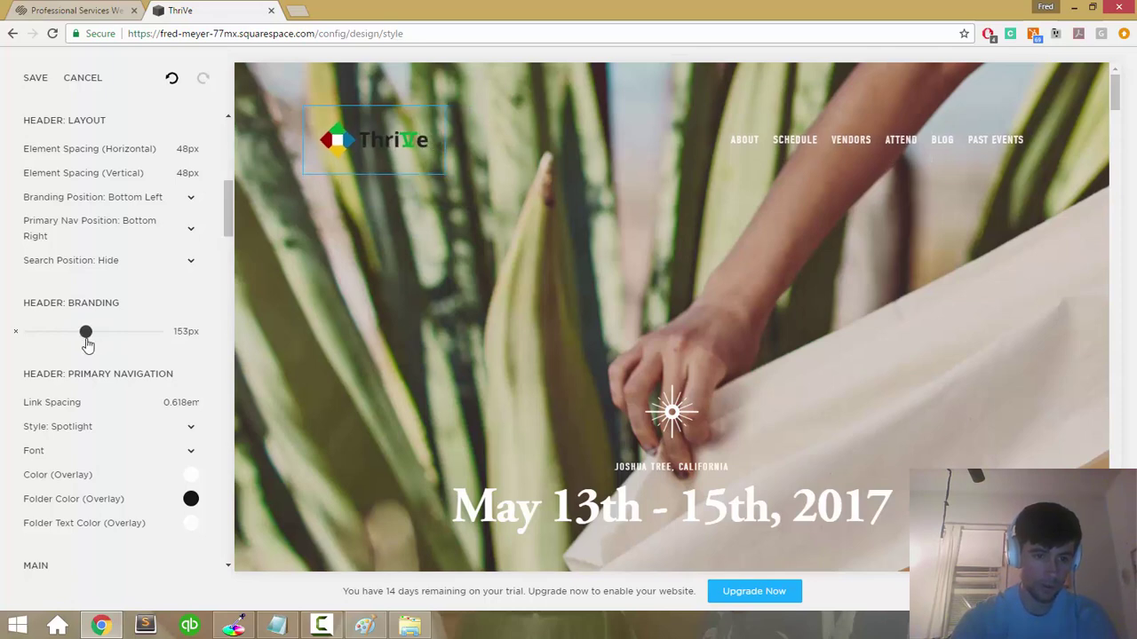
{"action": "mouse_move", "coordinate": [95, 334]}
{"action": "left_mouse_down"}
{"action": "mouse_move", "coordinate": [29, 333]}
{"action": "mouse_move", "coordinate": [95, 342]}
{"action": "mouse_move", "coordinate": [86, 329]}
{"action": "mouse_move", "coordinate": [103, 332]}
{"action": "left_mouse_up"}
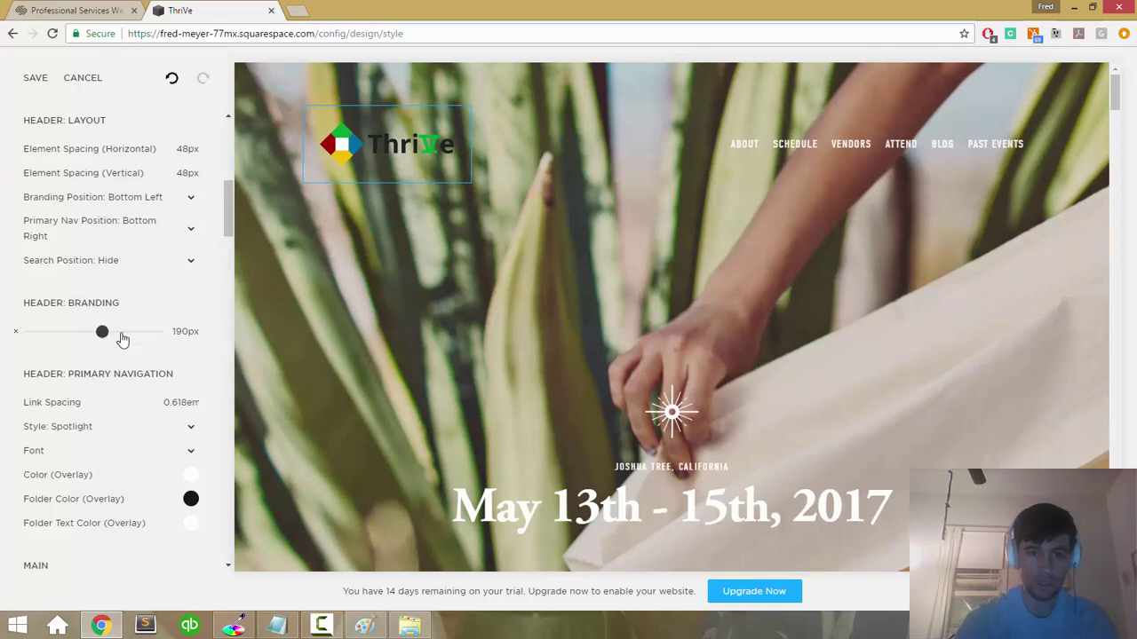
{"action": "left_click_drag", "start_coordinate": [228, 213], "coordinate": [229, 156]}
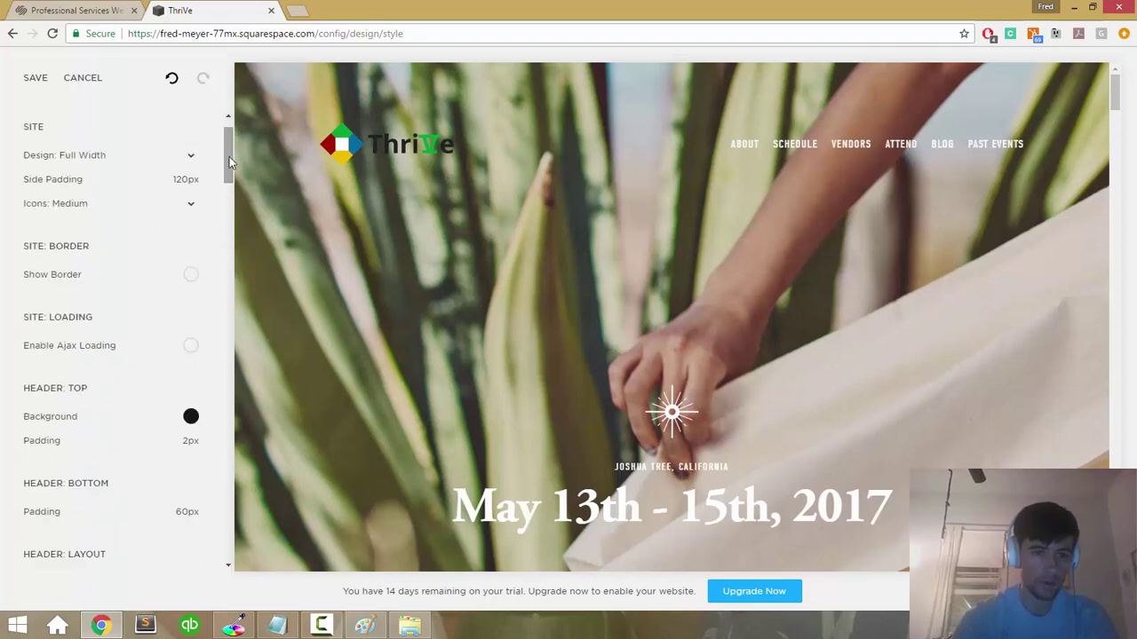
{"action": "left_click", "coordinate": [43, 78]}
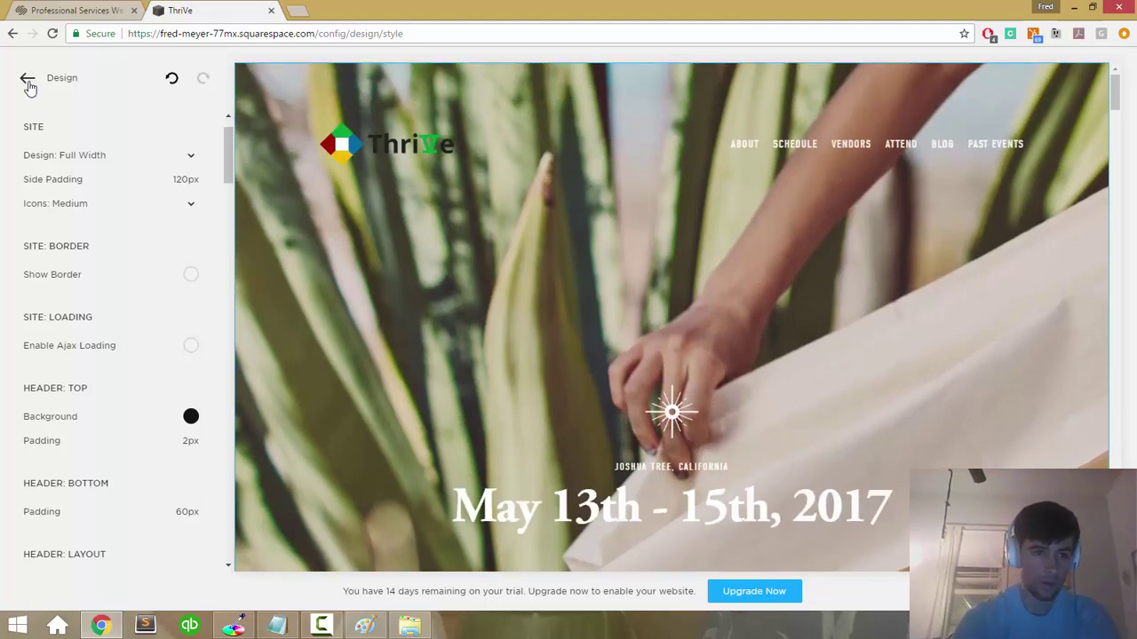
{"action": "left_click", "coordinate": [28, 80]}
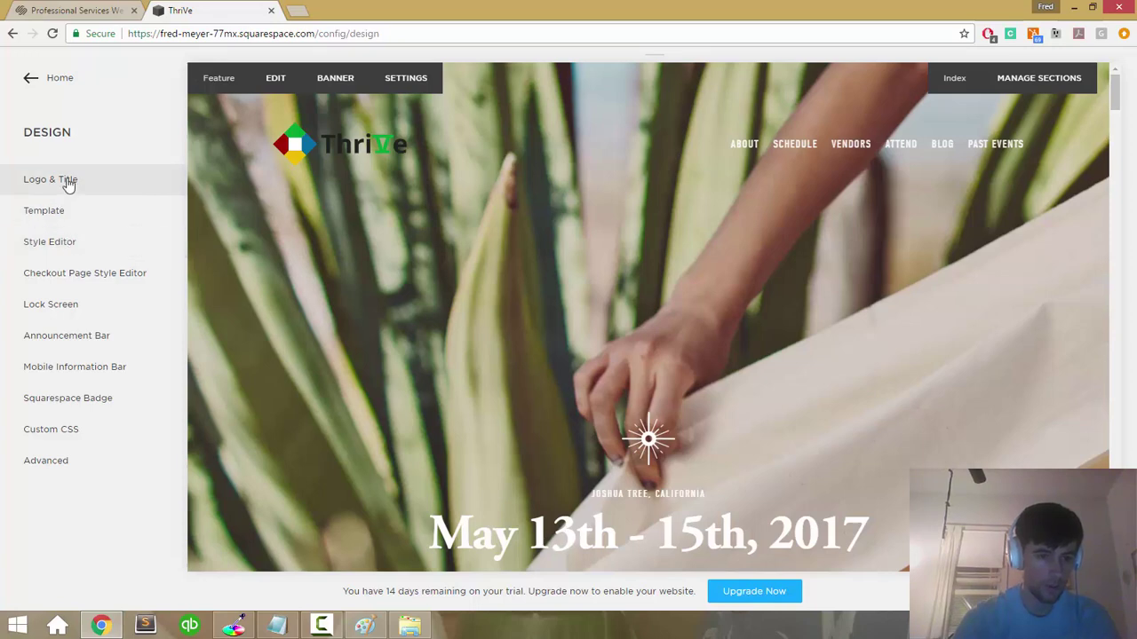
Step: Open the Pages list and load the About page in the preview
{"action": "left_click", "coordinate": [29, 85]}
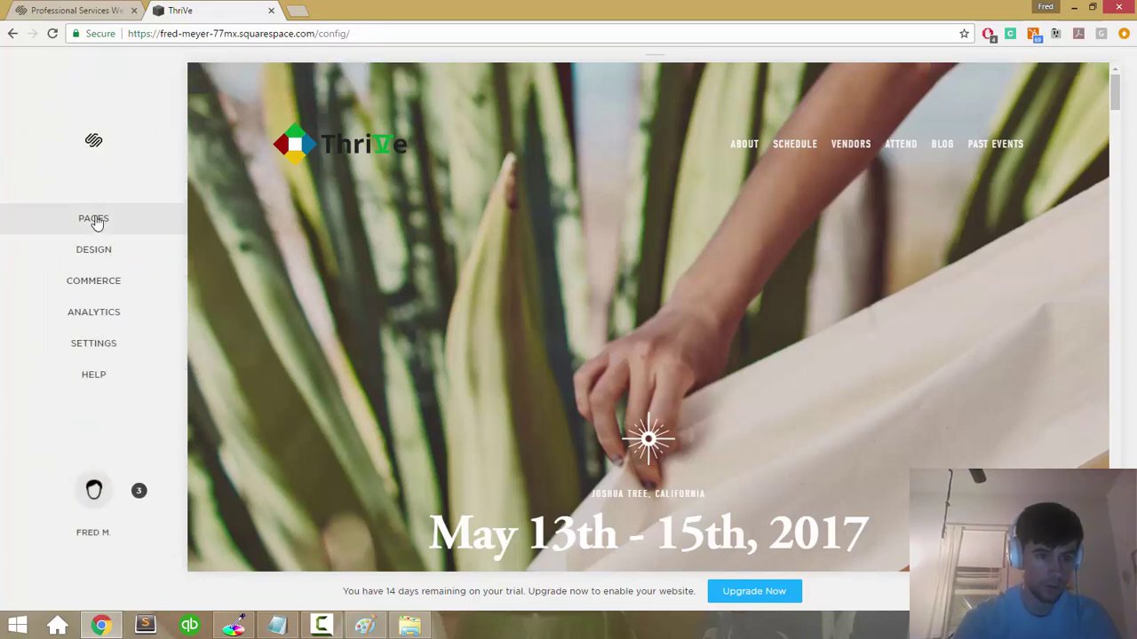
{"action": "left_click", "coordinate": [96, 221]}
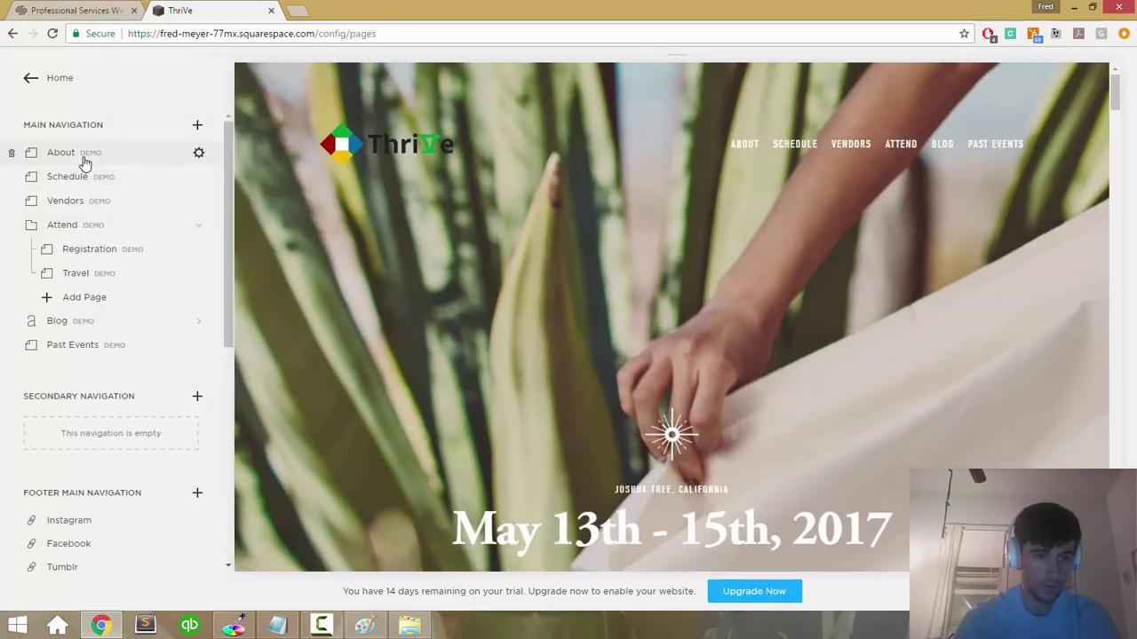
{"action": "scroll", "coordinate": [89, 299], "scroll_direction": "down", "scroll_amount": 2}
{"action": "scroll", "coordinate": [89, 299], "scroll_direction": "up", "scroll_amount": 2}
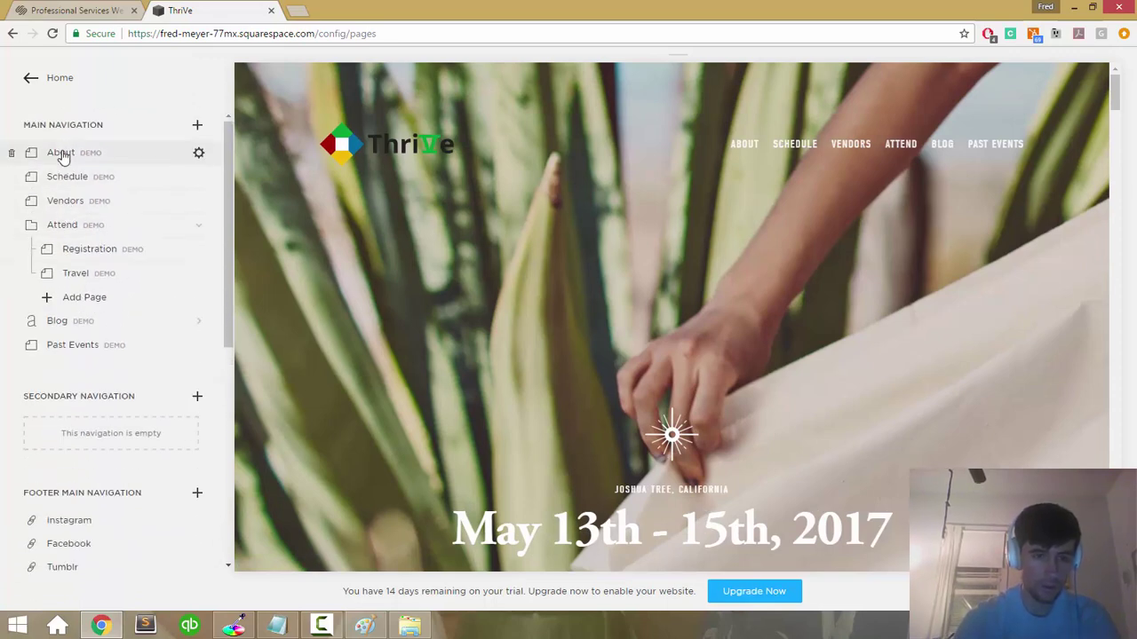
{"action": "left_click", "coordinate": [62, 156]}
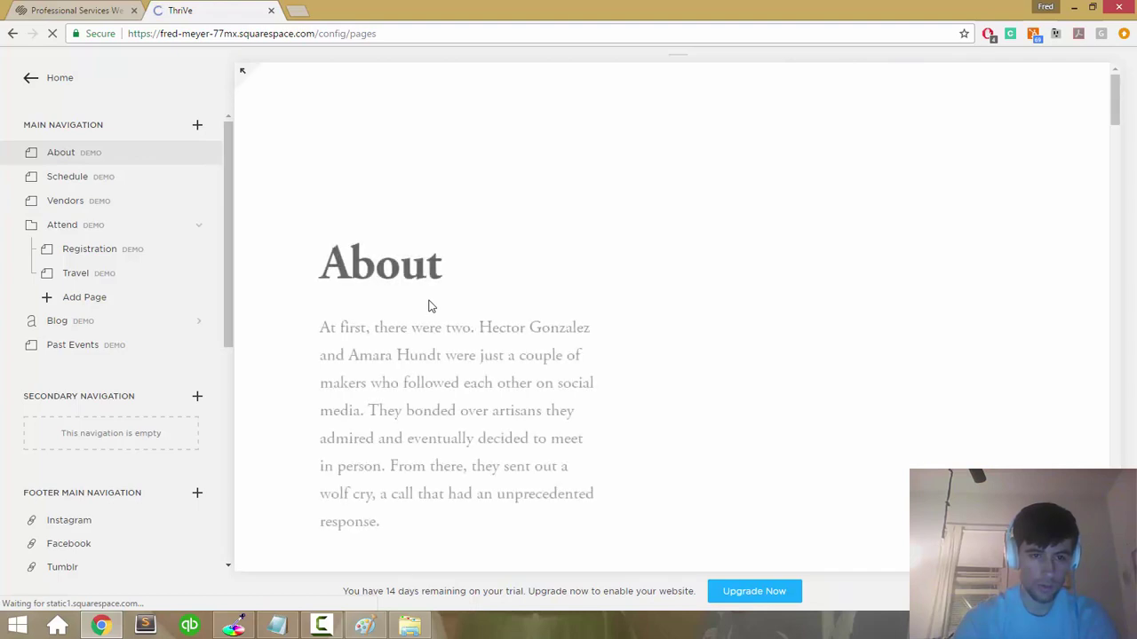
Step: Open Design, load the home page, and cancel the demo-content dialog on the banner
{"action": "left_click", "coordinate": [60, 80]}
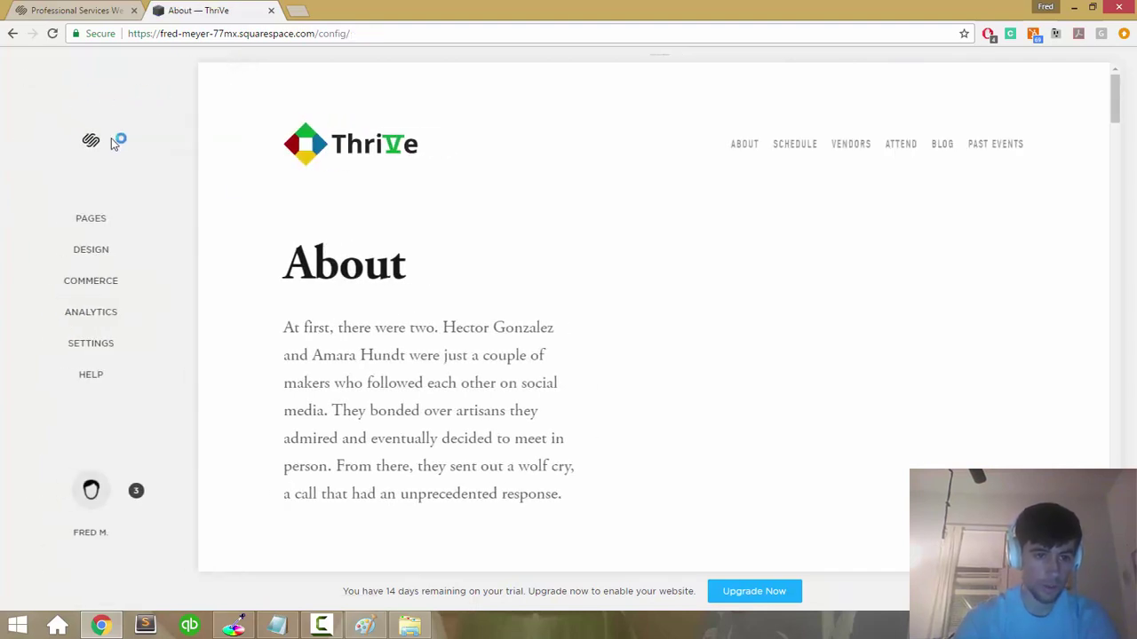
{"action": "left_click", "coordinate": [101, 249]}
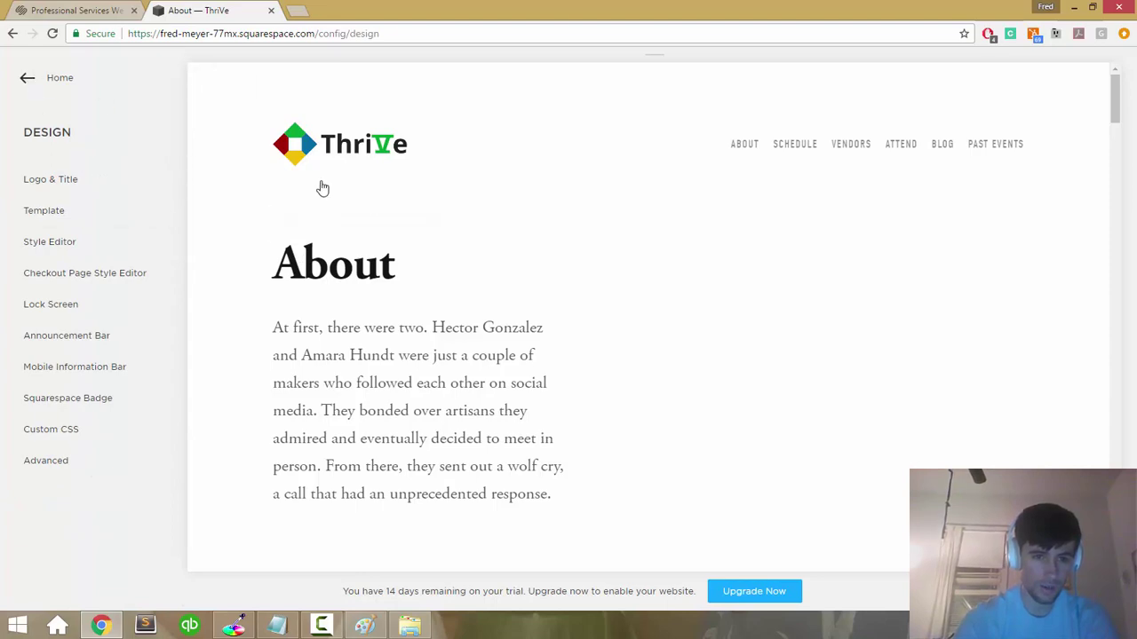
{"action": "left_click", "coordinate": [354, 144]}
{"action": "scroll", "coordinate": [382, 257], "scroll_direction": "down", "scroll_amount": 2}
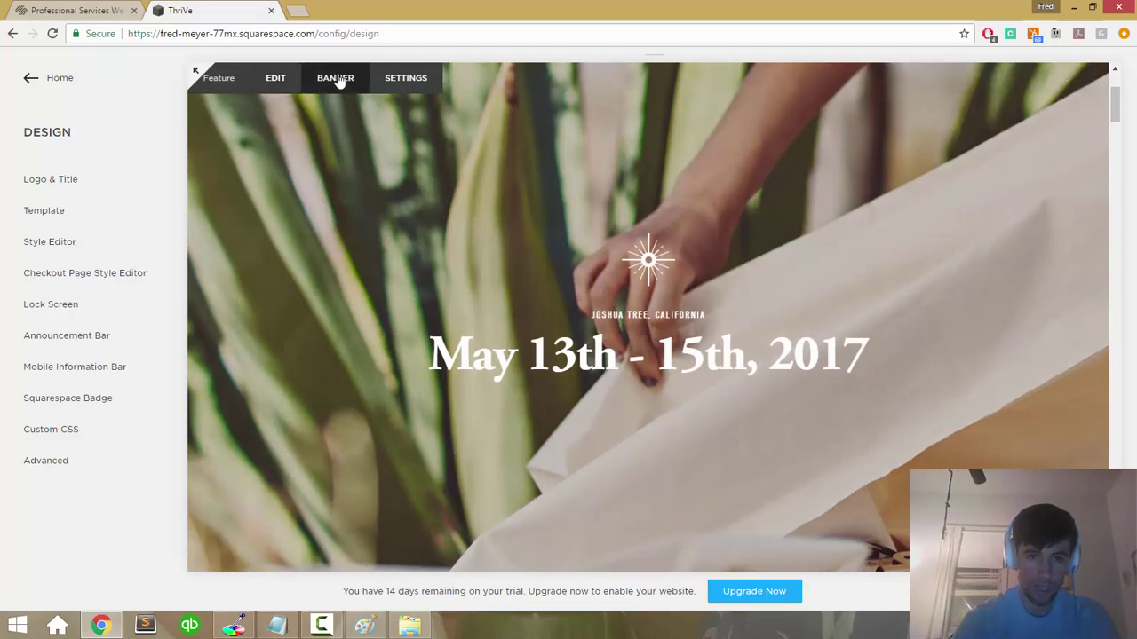
{"action": "left_click", "coordinate": [335, 78]}
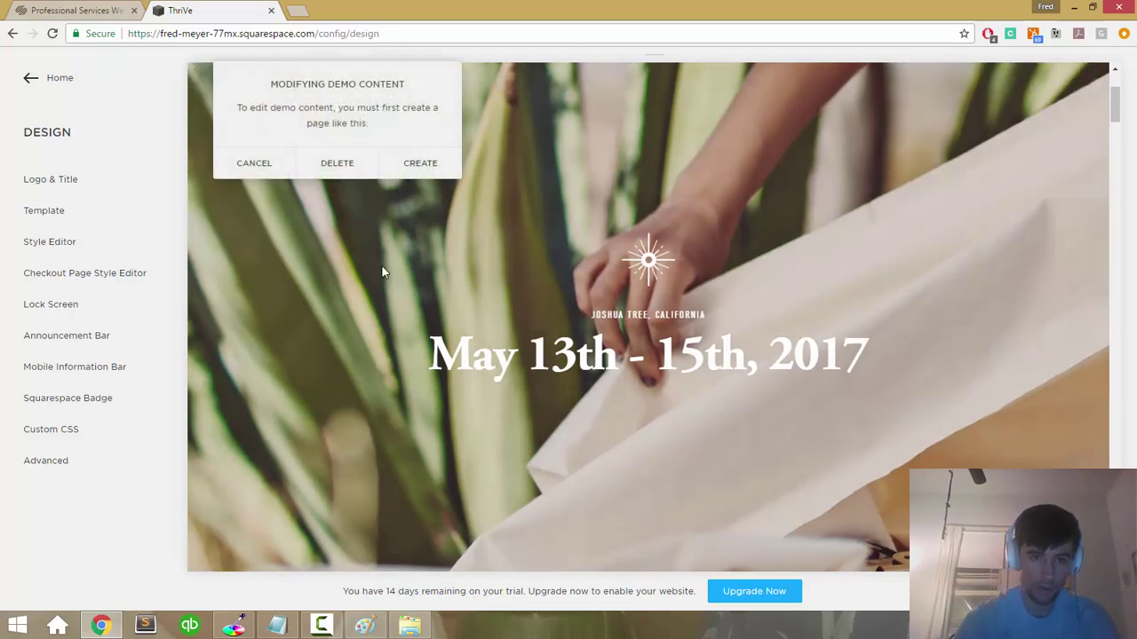
{"action": "left_click", "coordinate": [256, 165]}
{"action": "scroll", "coordinate": [346, 269], "scroll_direction": "up", "scroll_amount": 2}
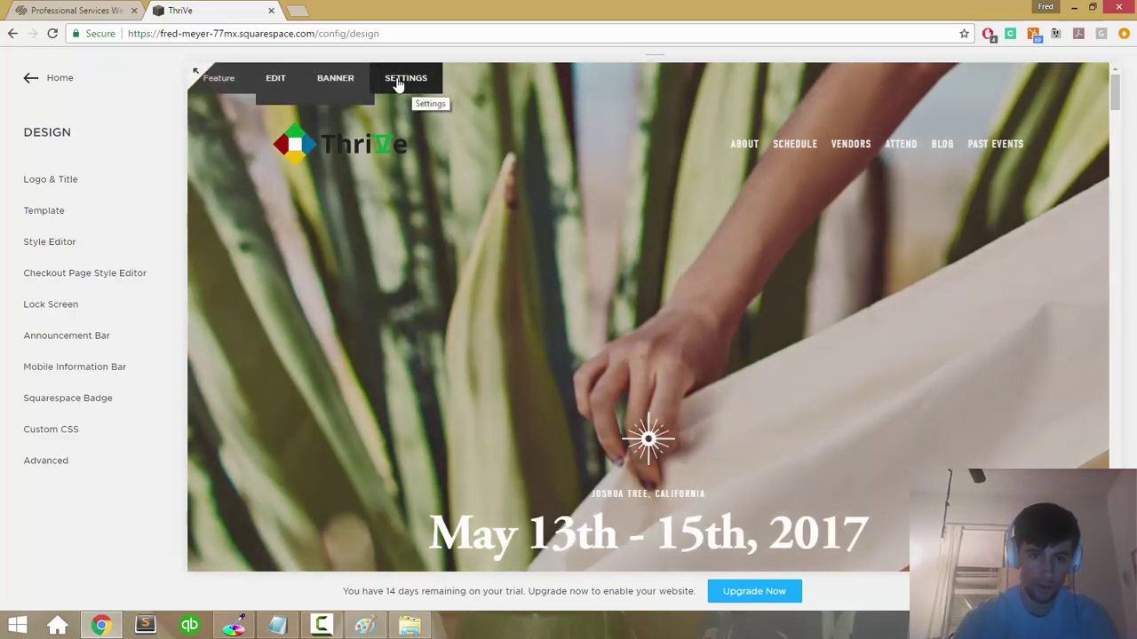
Step: Create an editable copy of the demo Feature page and set its navigation title to Home
{"action": "left_click", "coordinate": [399, 81]}
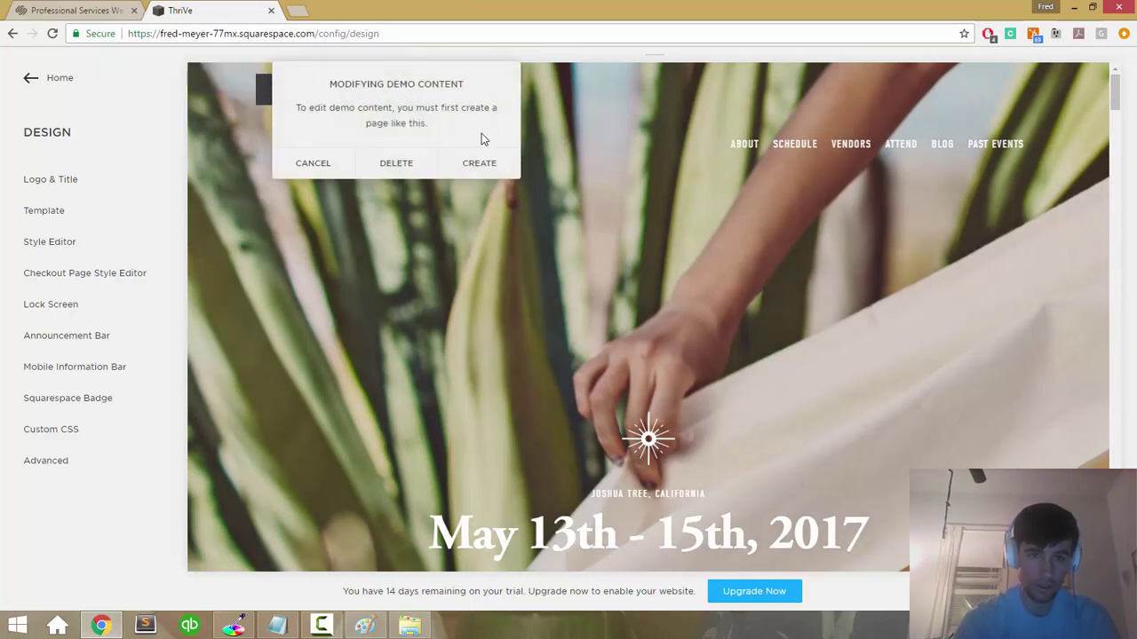
{"action": "left_click", "coordinate": [481, 164]}
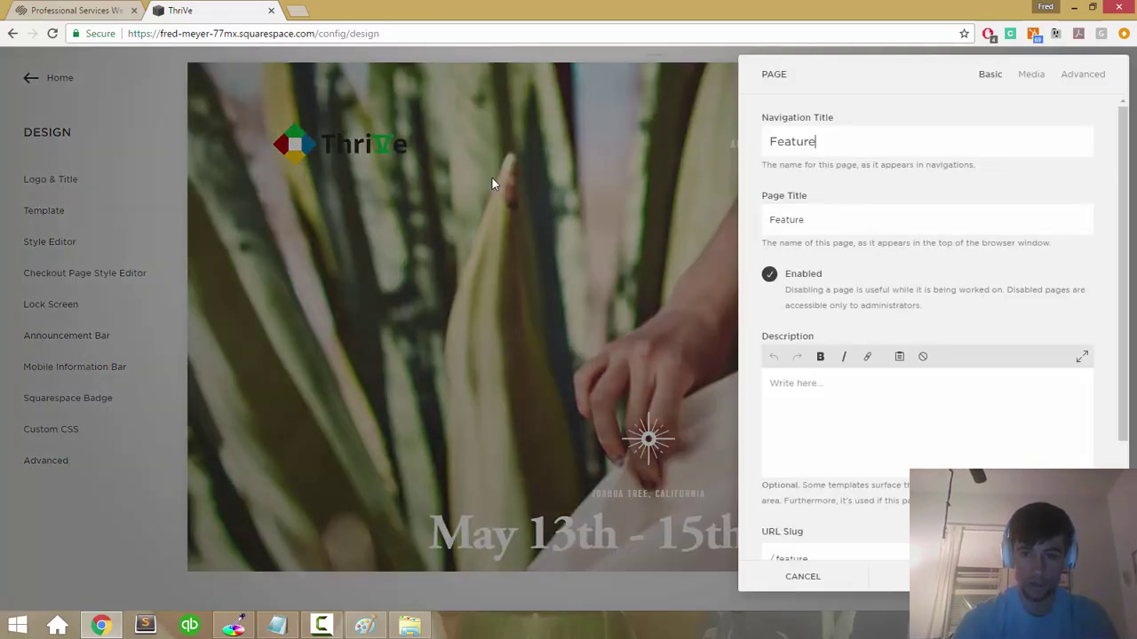
{"action": "double_click", "coordinate": [781, 147]}
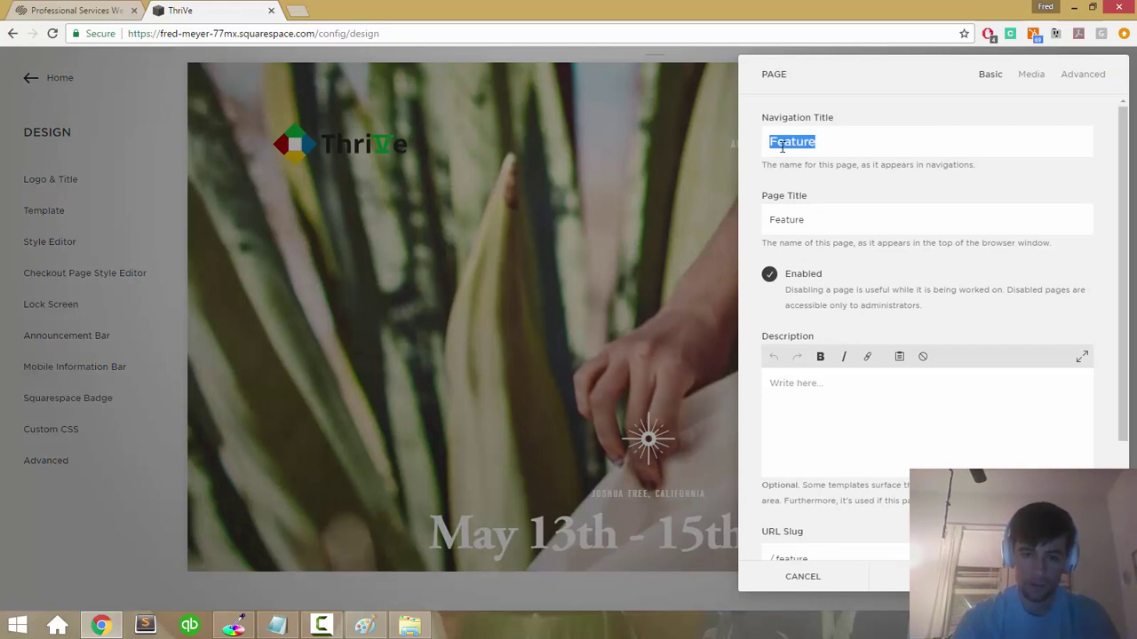
{"action": "scroll", "coordinate": [782, 147], "scroll_direction": "down", "scroll_amount": 3}
{"action": "scroll", "coordinate": [782, 146], "scroll_direction": "up", "scroll_amount": 3}
{"action": "type", "text": "Home"}
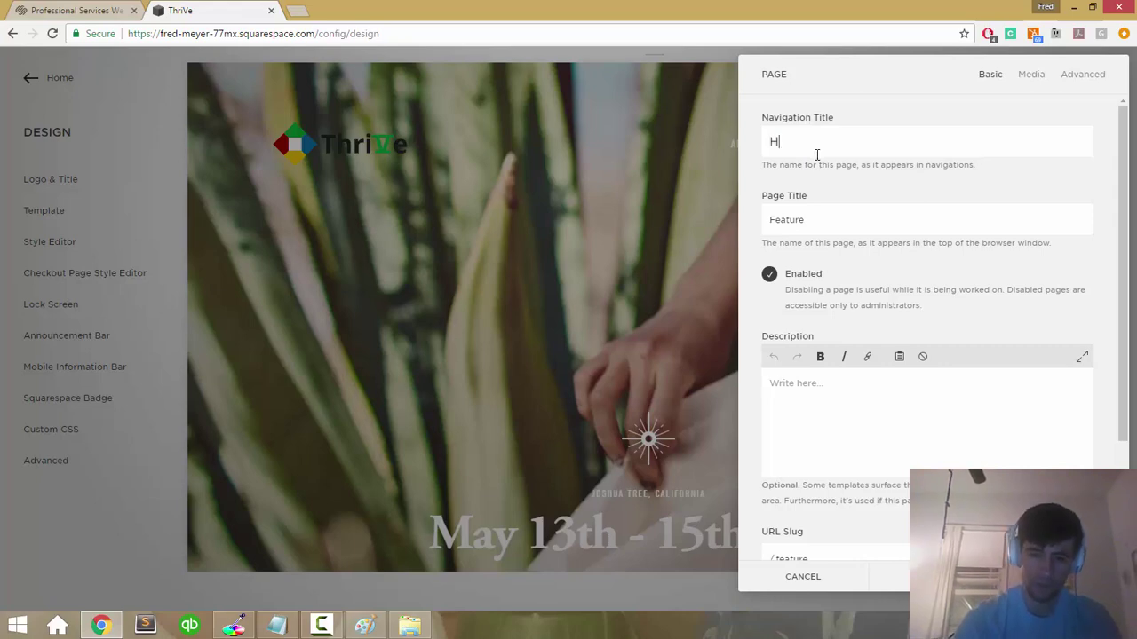
{"action": "key", "text": "Tab"}
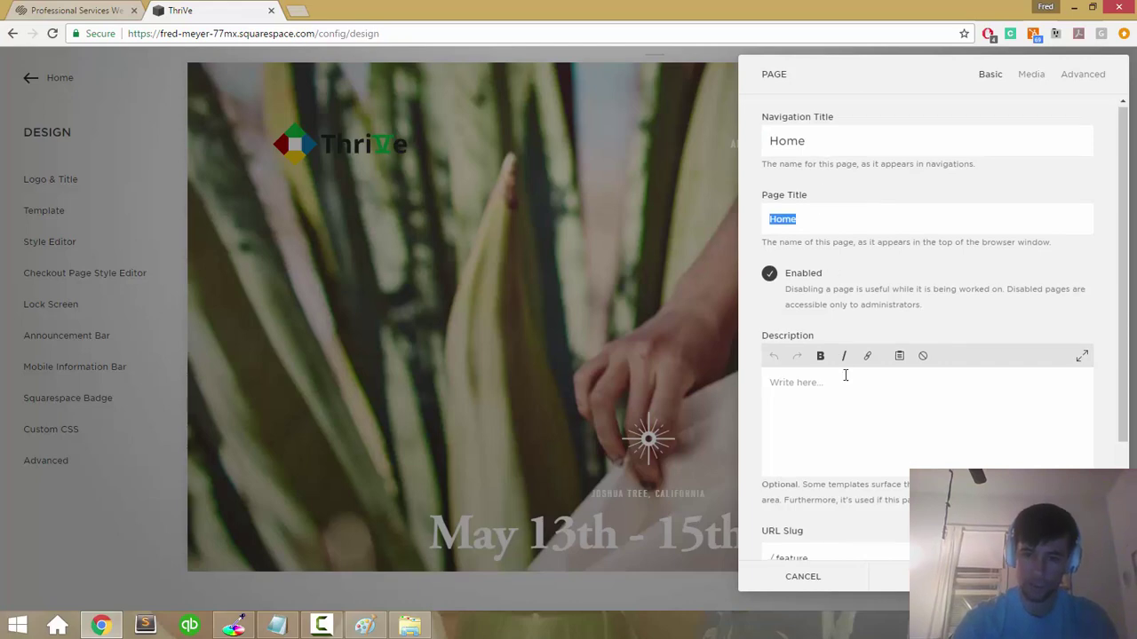
Step: Change the page's URL slug to home and save the settings
{"action": "scroll", "coordinate": [846, 378], "scroll_direction": "down", "scroll_amount": 2}
{"action": "double_click", "coordinate": [810, 409]}
{"action": "type", "text": "home"}
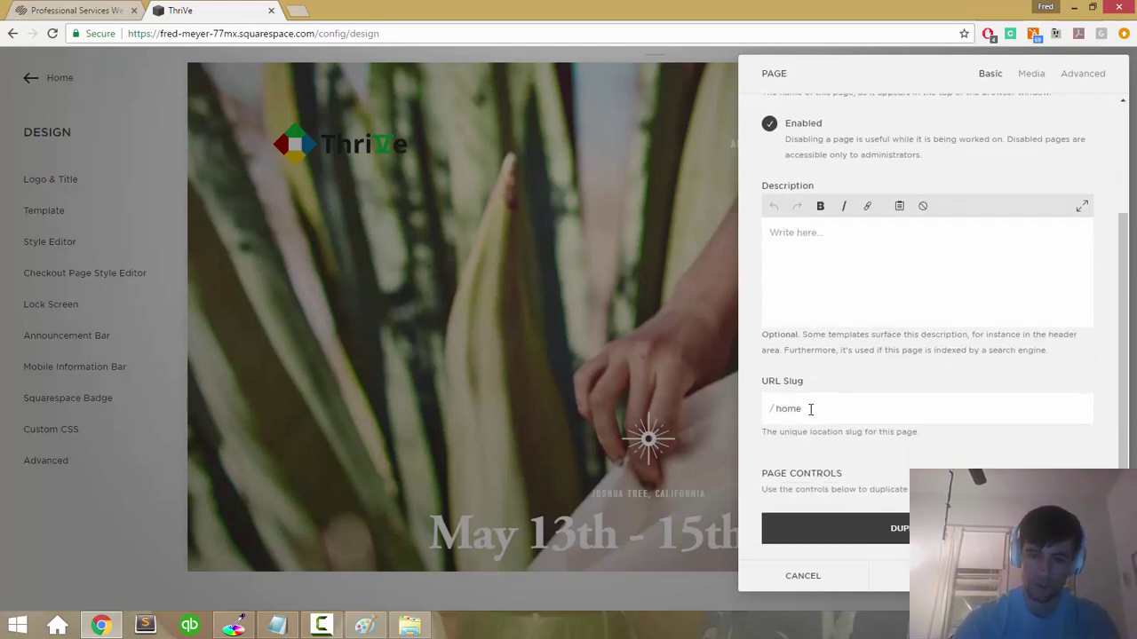
{"action": "key", "text": "Return"}
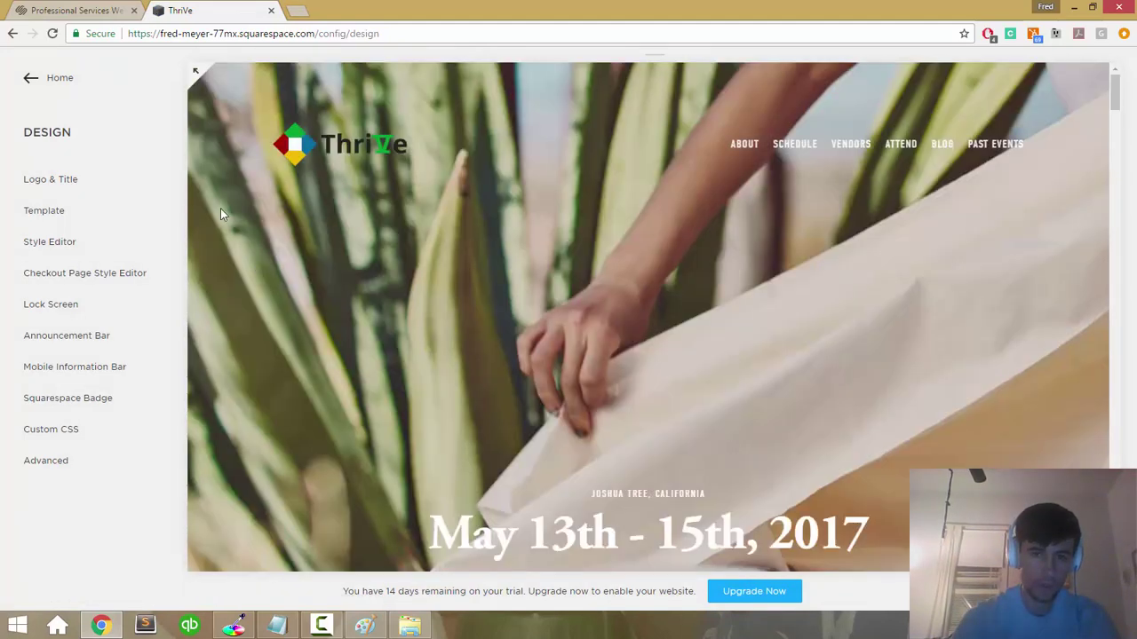
{"action": "scroll", "coordinate": [220, 208], "scroll_direction": "down", "scroll_amount": 1}
Step: Open Pages and scroll to the Not Linked section listing the Welcome pages and Home
{"action": "left_click", "coordinate": [38, 88]}
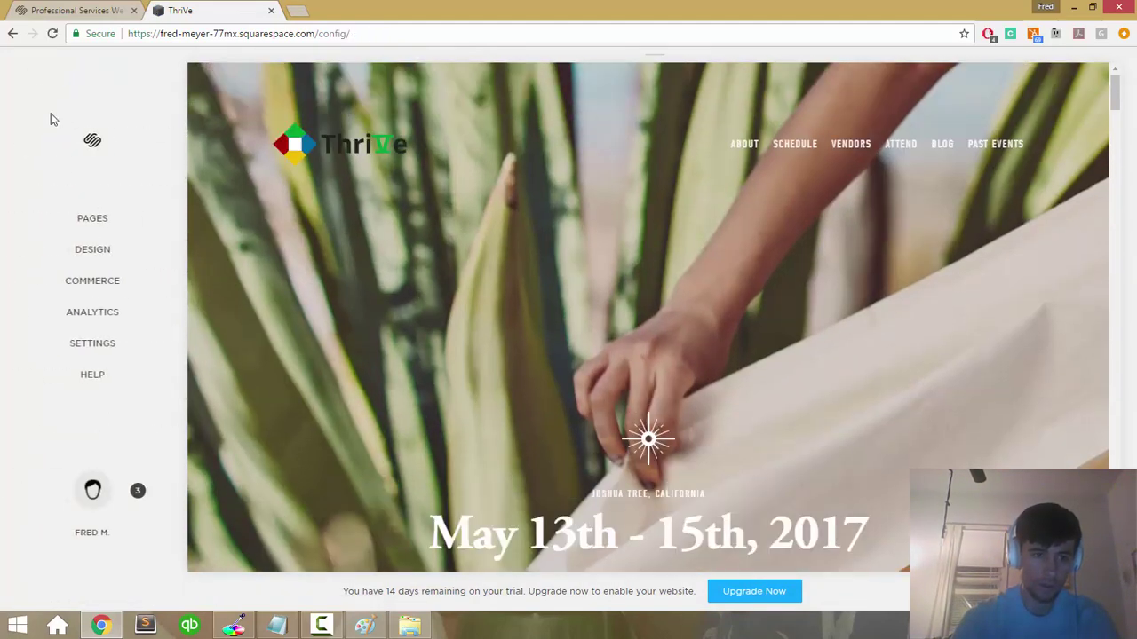
{"action": "left_click", "coordinate": [89, 222]}
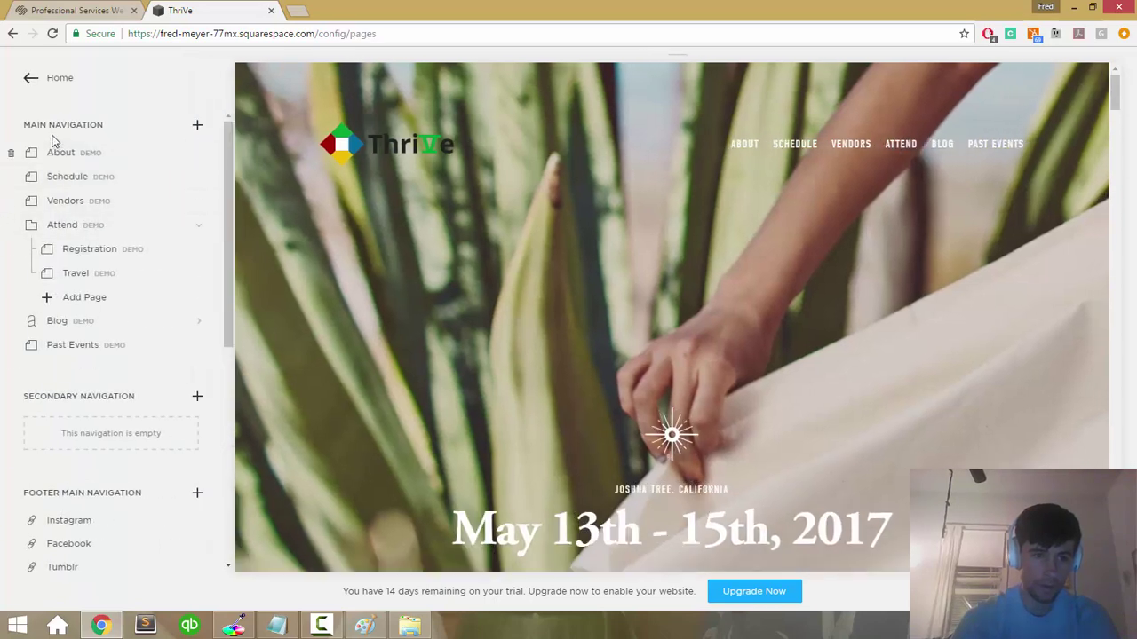
{"action": "scroll", "coordinate": [66, 322], "scroll_direction": "down", "scroll_amount": 1}
{"action": "scroll", "coordinate": [67, 320], "scroll_direction": "up", "scroll_amount": 1}
{"action": "scroll", "coordinate": [67, 318], "scroll_direction": "down", "scroll_amount": 5}
{"action": "scroll", "coordinate": [67, 316], "scroll_direction": "down", "scroll_amount": 1}
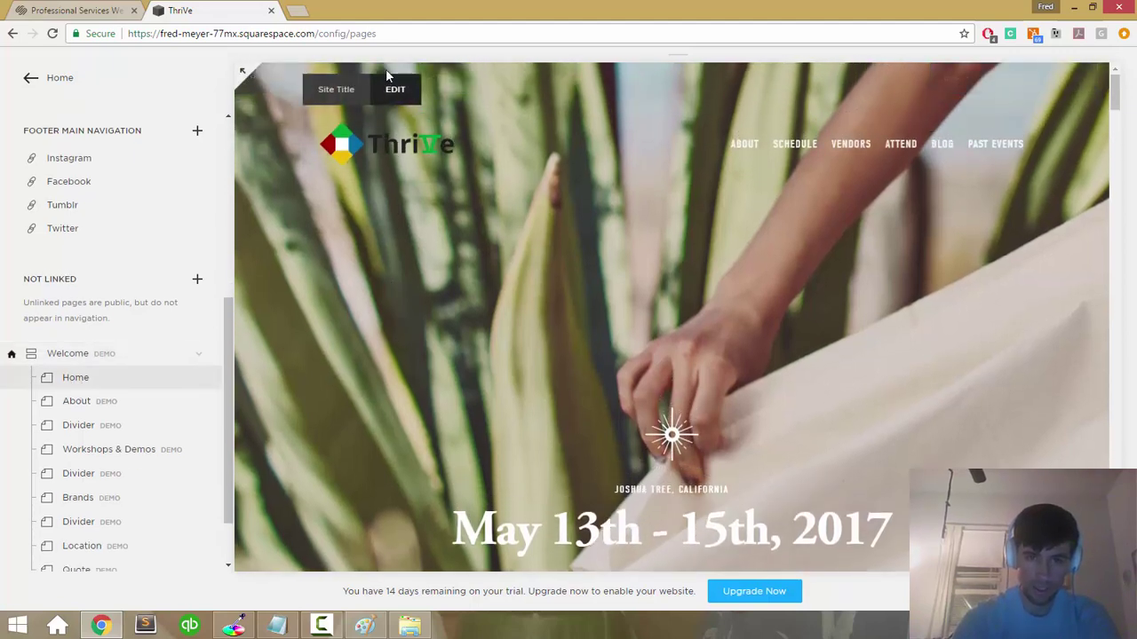
{"action": "mouse_move", "coordinate": [411, 87]}
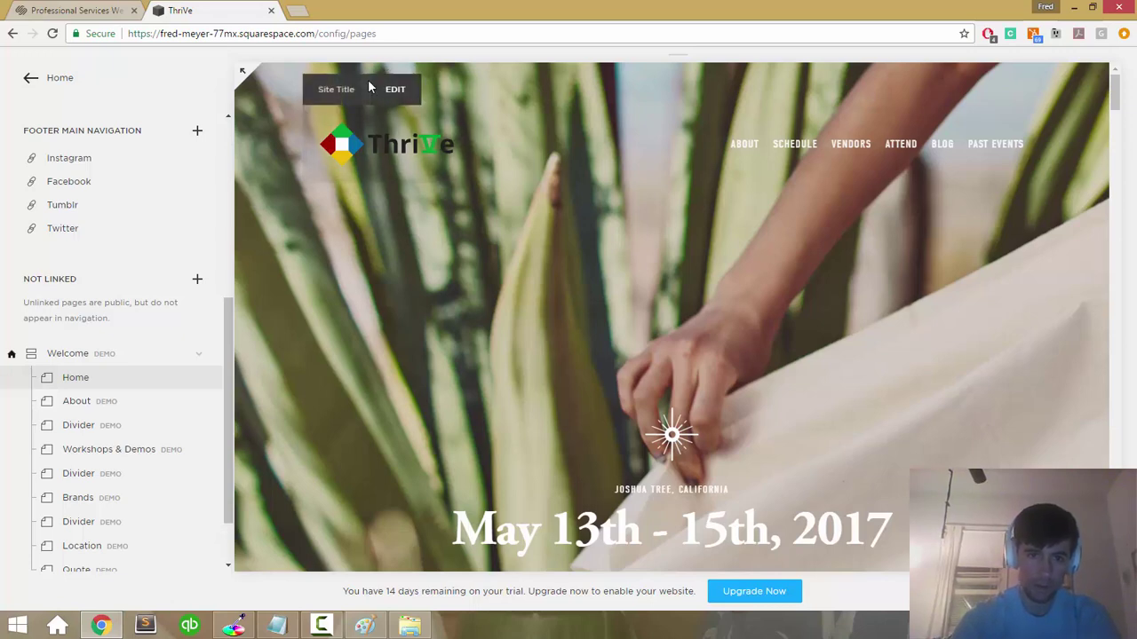
{"action": "mouse_move", "coordinate": [548, 197]}
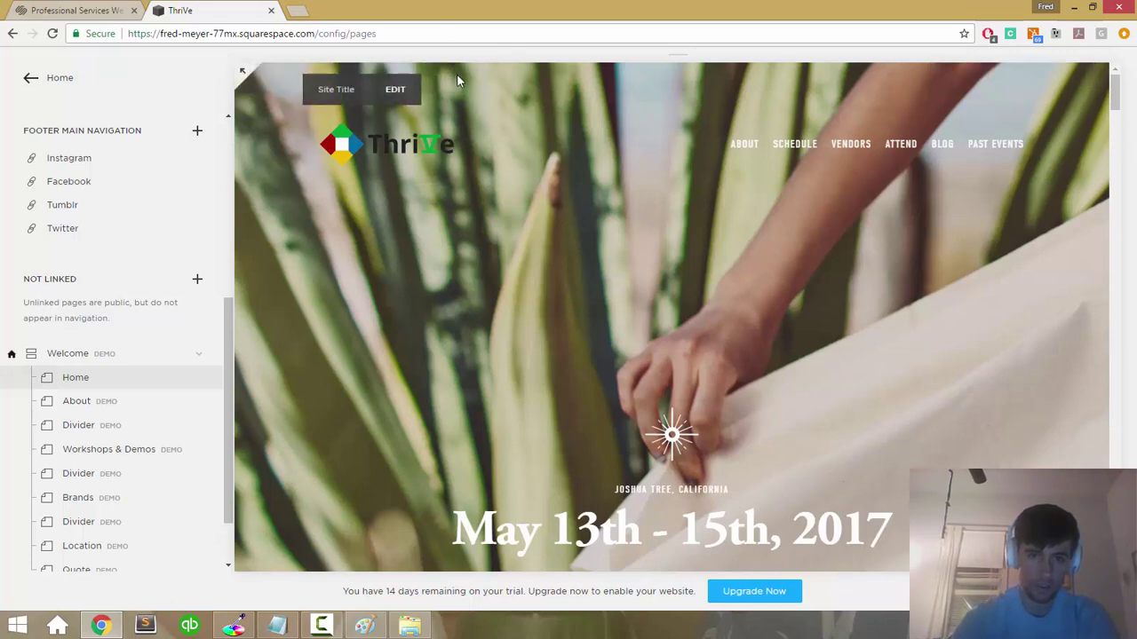
{"action": "mouse_move", "coordinate": [454, 90]}
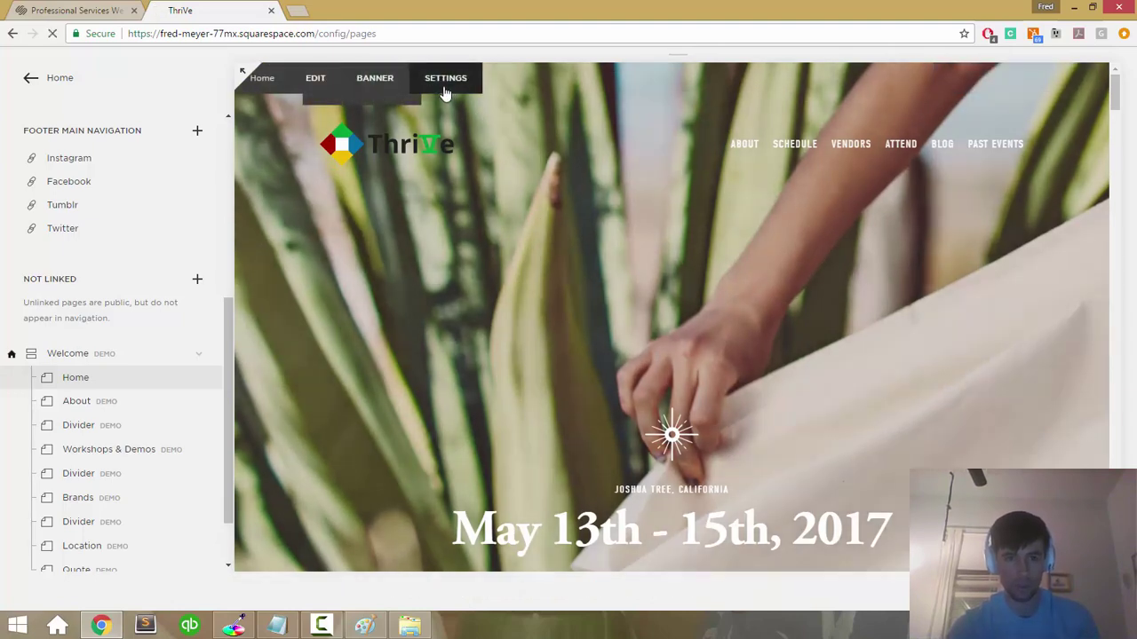
{"action": "left_click", "coordinate": [444, 76]}
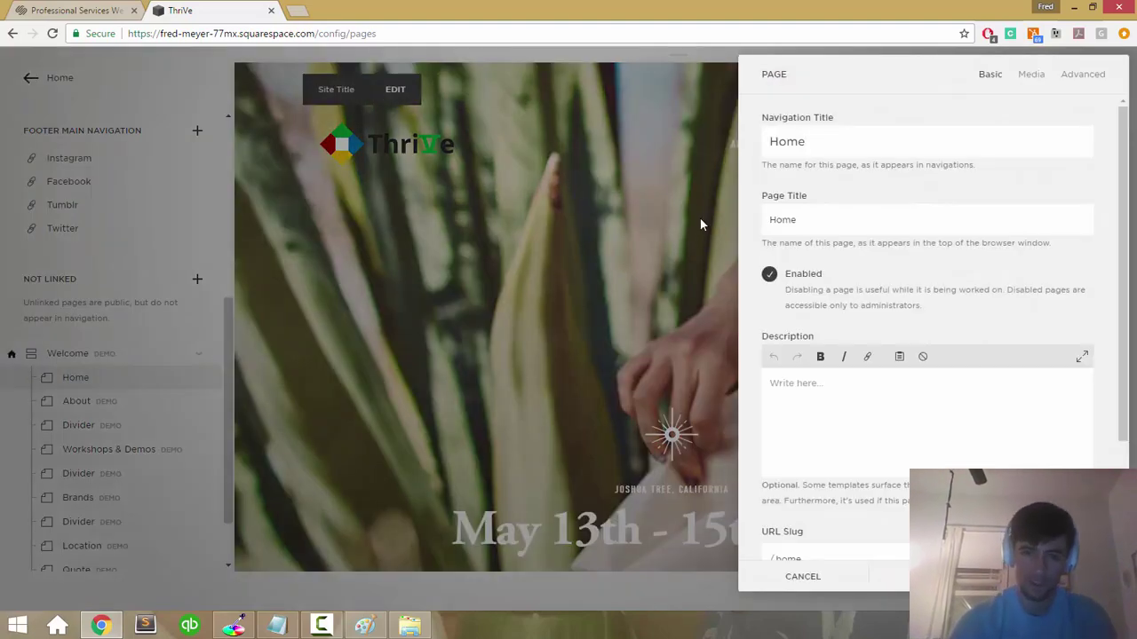
{"action": "left_click", "coordinate": [802, 577]}
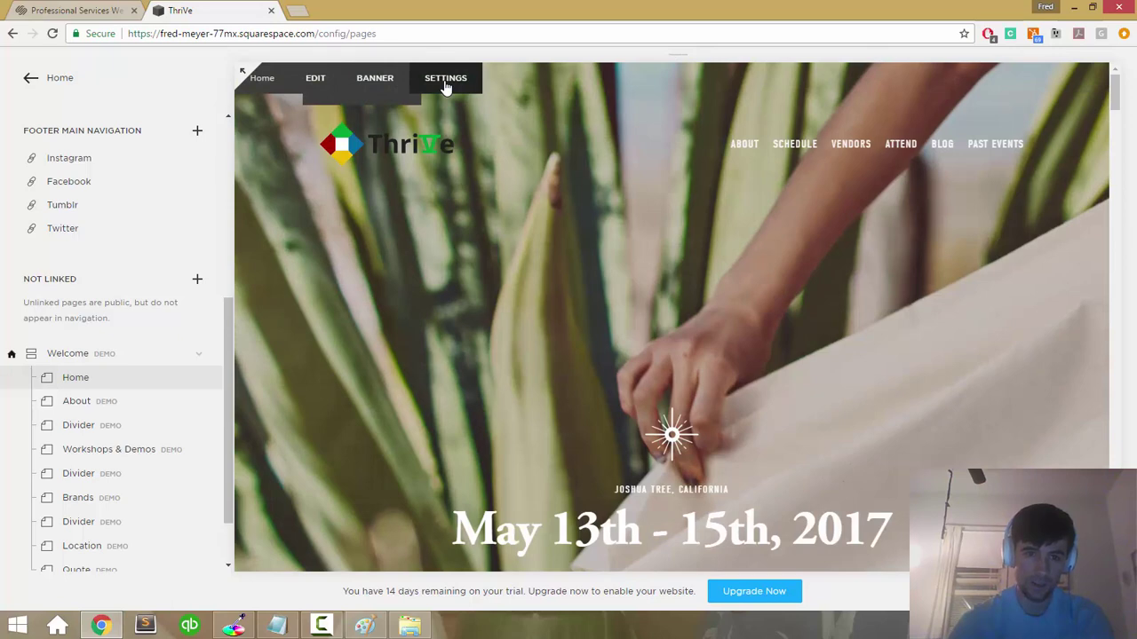
{"action": "left_click", "coordinate": [376, 79]}
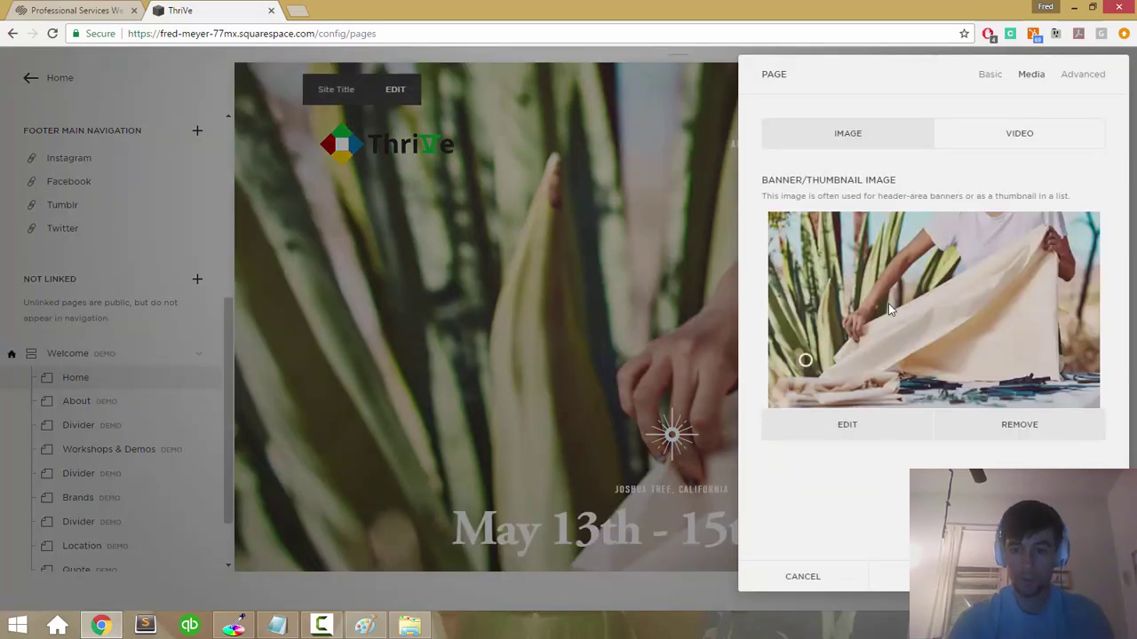
{"action": "left_click", "coordinate": [846, 426]}
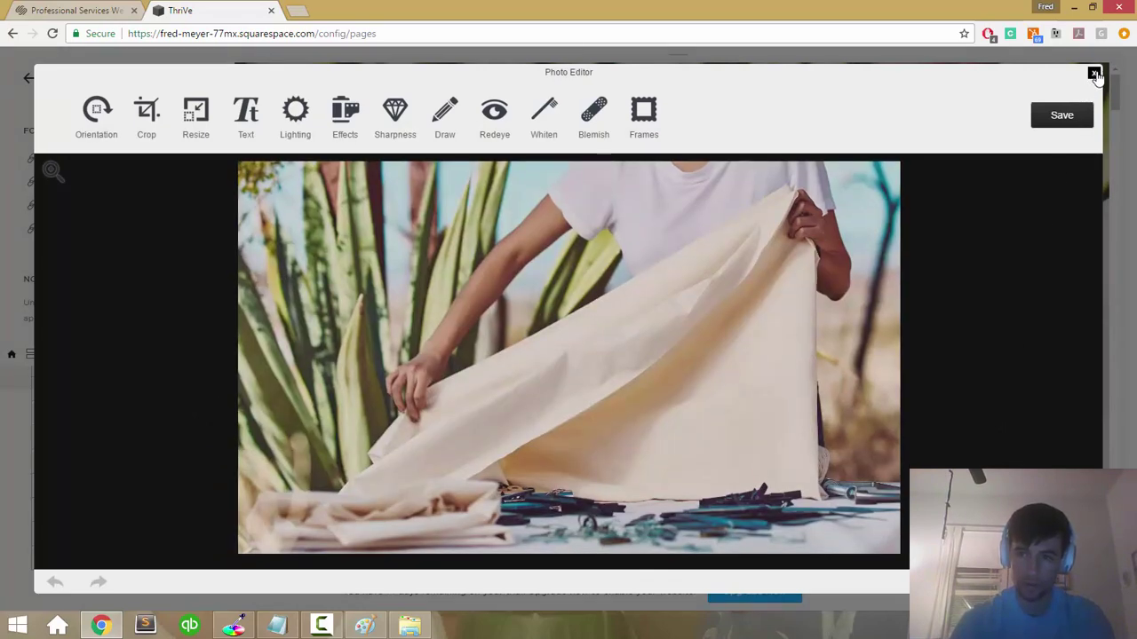
{"action": "left_click", "coordinate": [1094, 73]}
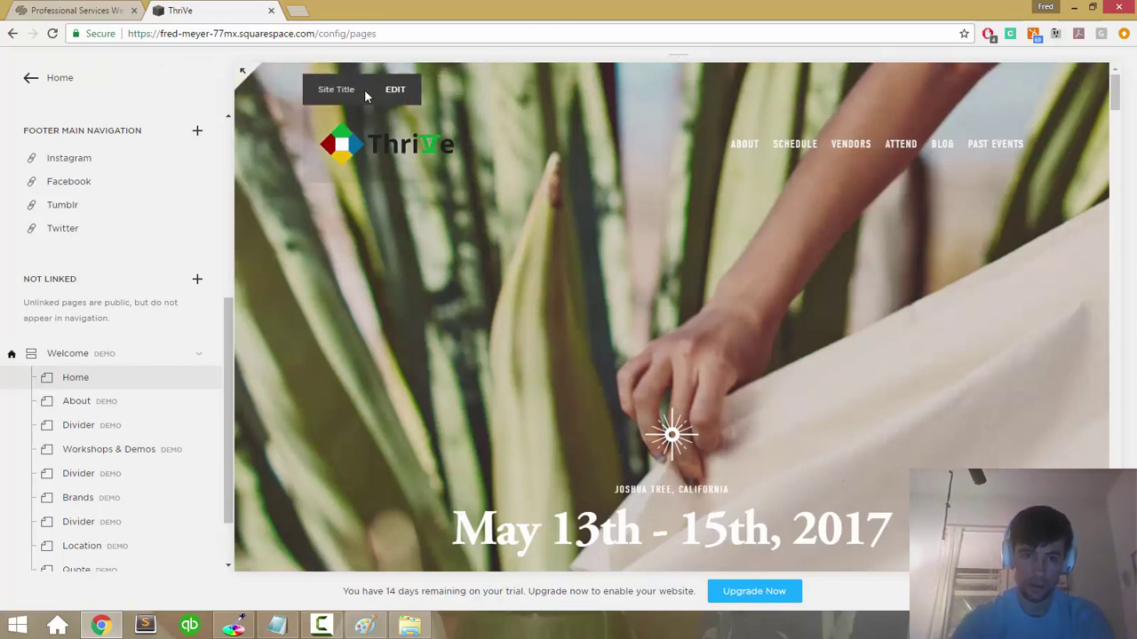
{"action": "scroll", "coordinate": [227, 203], "scroll_direction": "up", "scroll_amount": 5}
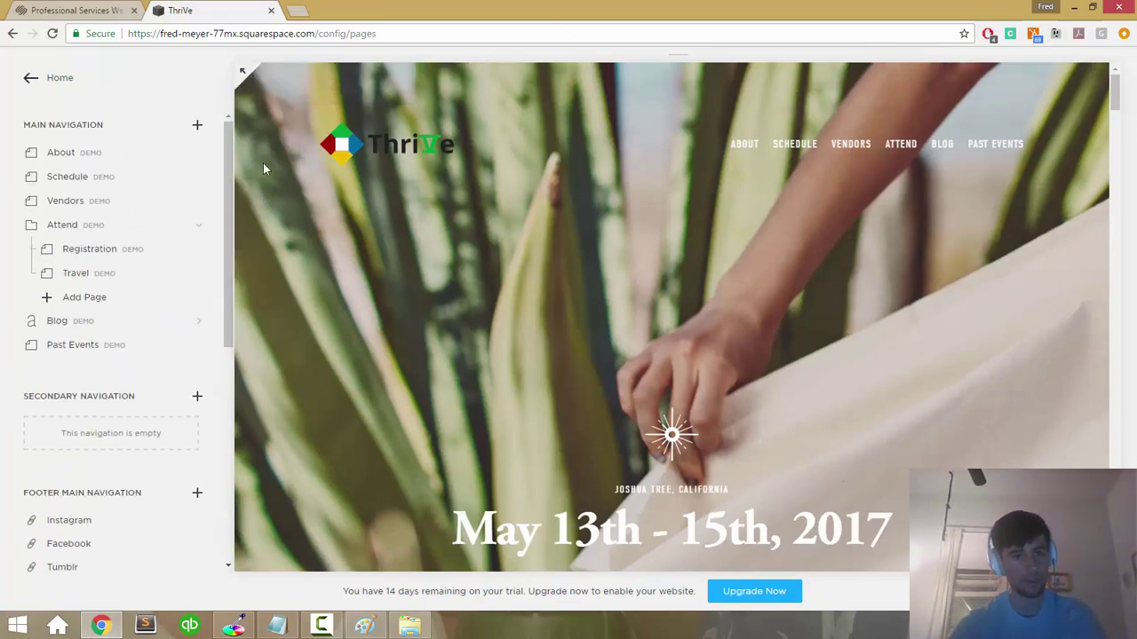
Step: Preview the home page, then remove its existing agave banner image
{"action": "left_click", "coordinate": [241, 77]}
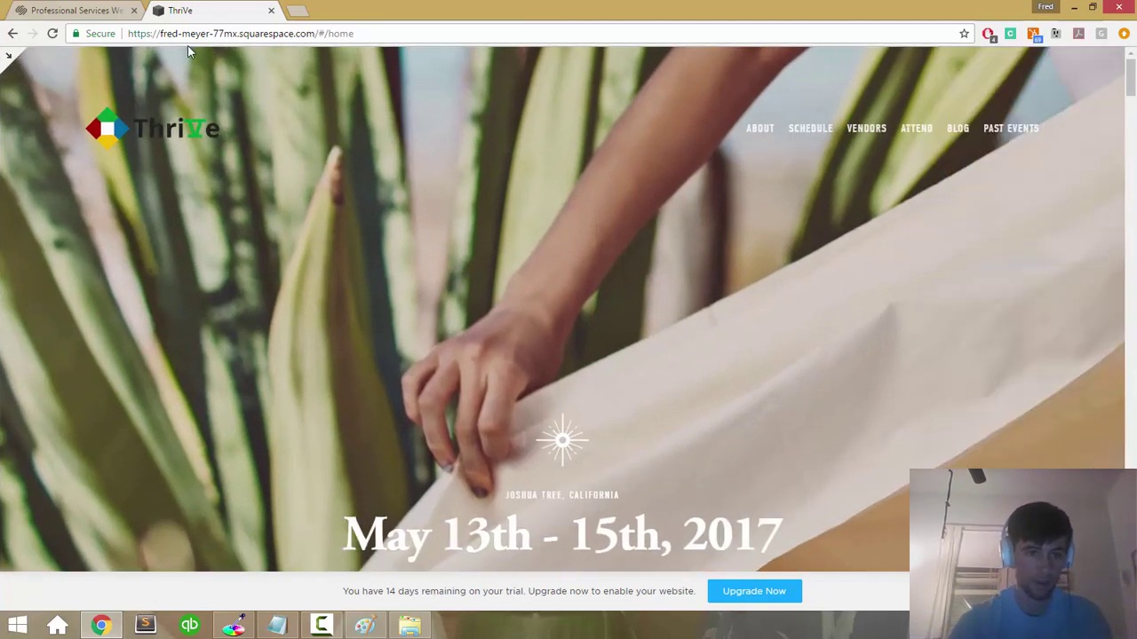
{"action": "key", "text": "Escape"}
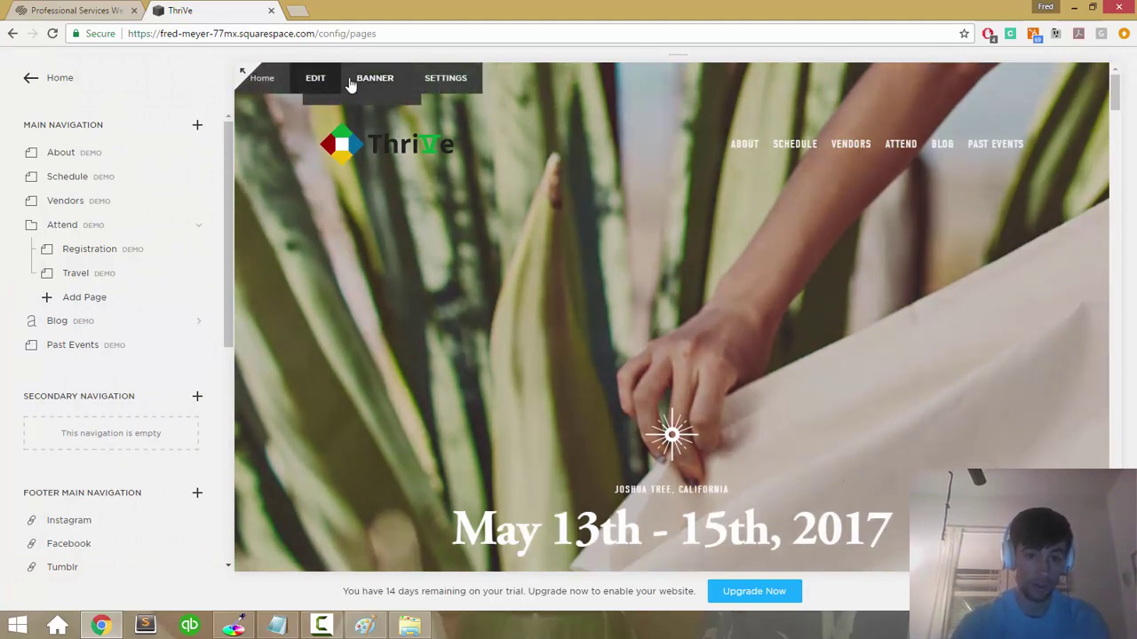
{"action": "left_click", "coordinate": [359, 80]}
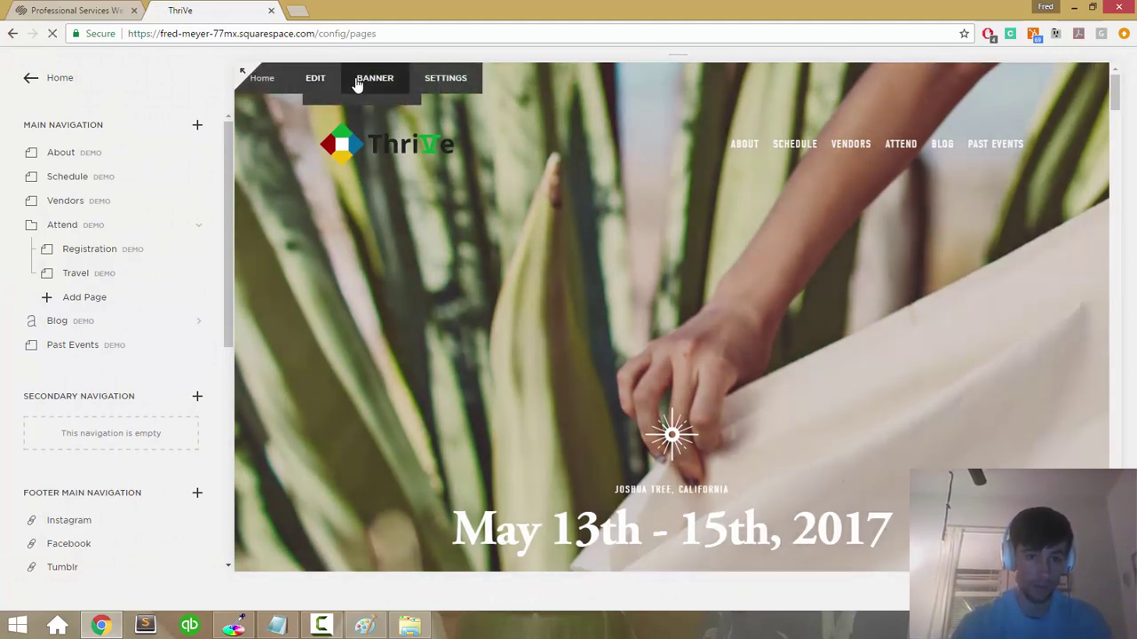
{"action": "left_click", "coordinate": [999, 430]}
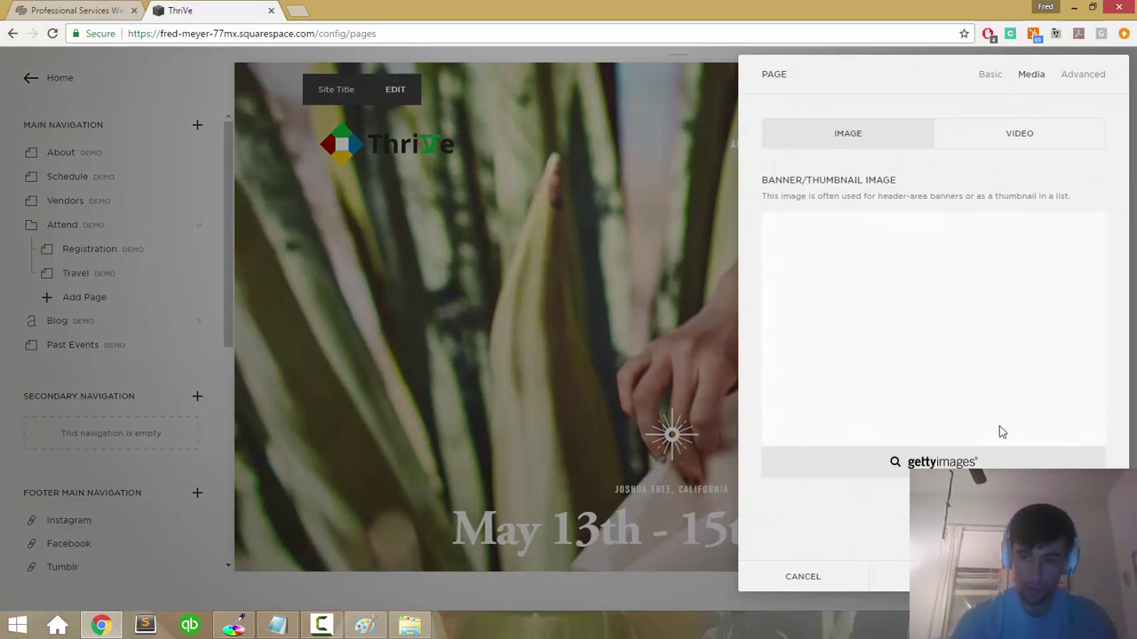
Step: Upload field-committed.jpg as the banner, shift its focal point toward the sky, and save
{"action": "left_click", "coordinate": [933, 324]}
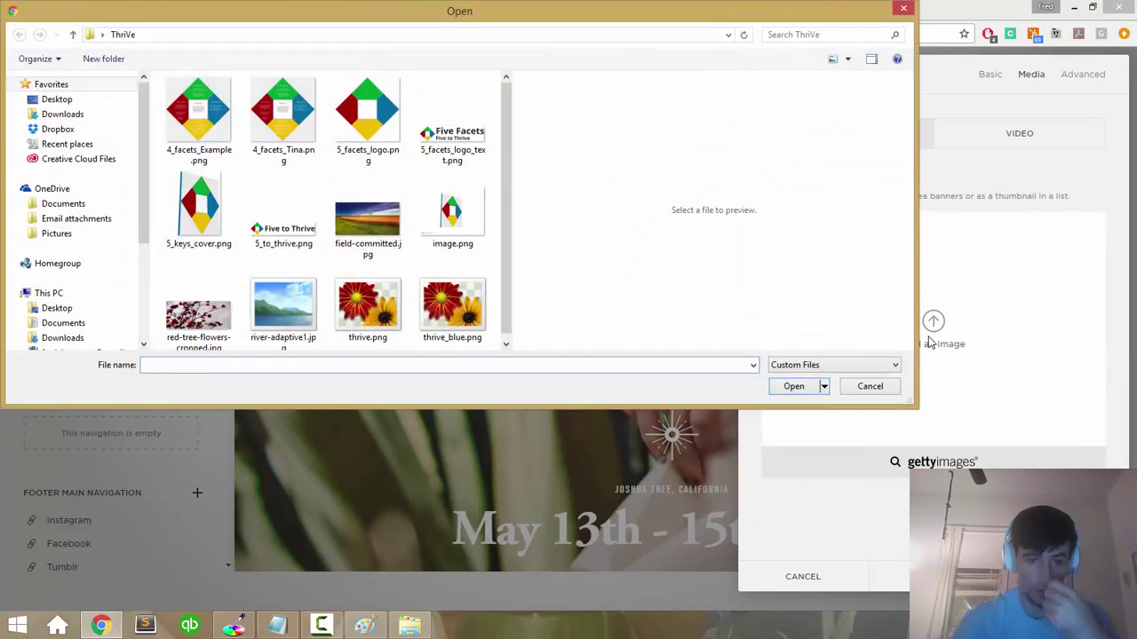
{"action": "key", "text": "Escape"}
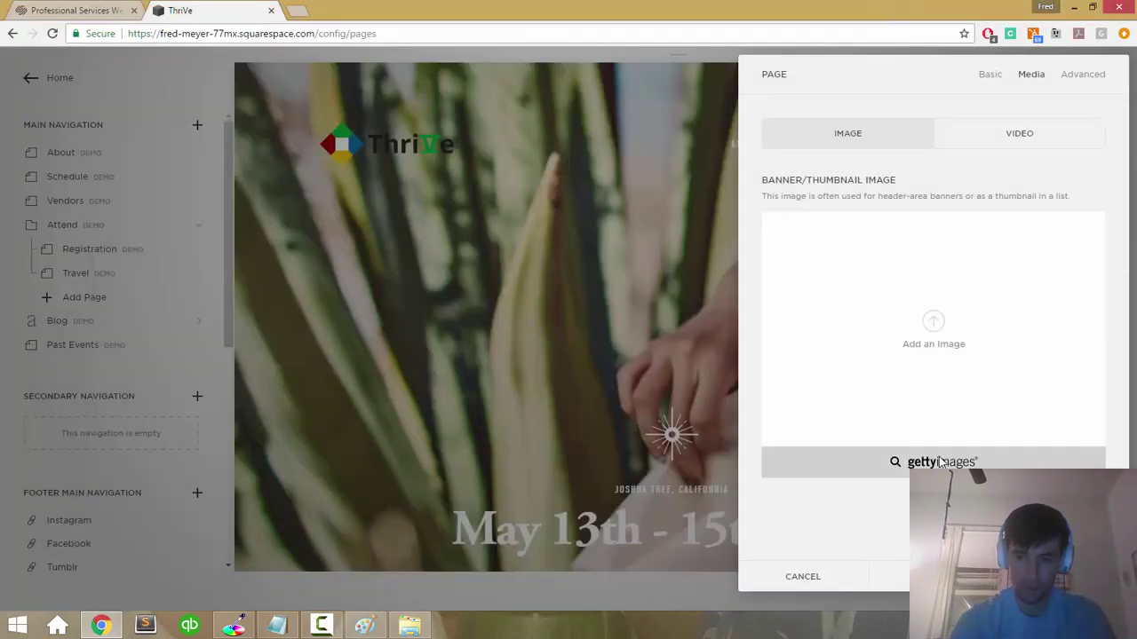
{"action": "left_click", "coordinate": [933, 323]}
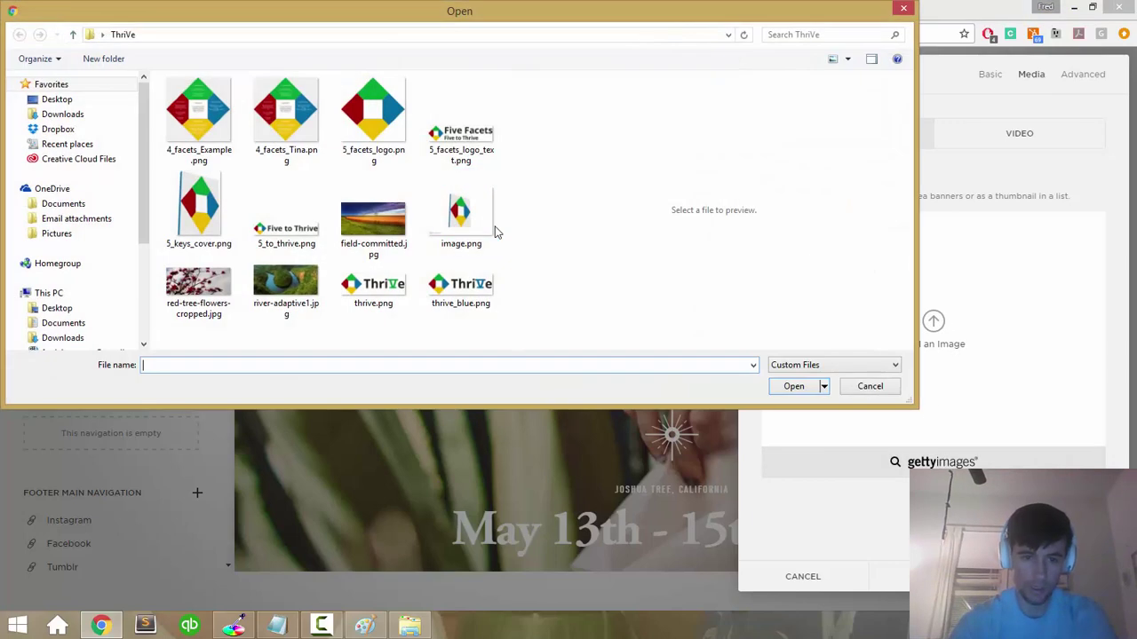
{"action": "left_click", "coordinate": [373, 222]}
{"action": "key", "text": "Left"}
{"action": "key", "text": "Down"}
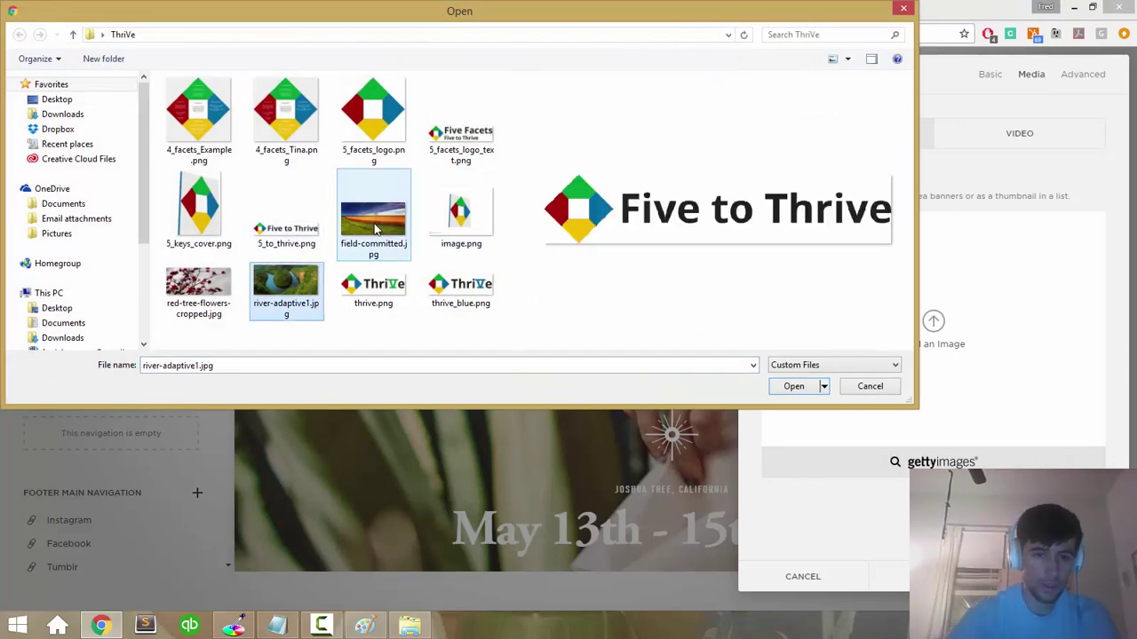
{"action": "key", "text": "Left"}
{"action": "key", "text": "Up"}
{"action": "key", "text": "Right"}
{"action": "key", "text": "Up"}
{"action": "key", "text": "Right"}
{"action": "key", "text": "Down"}
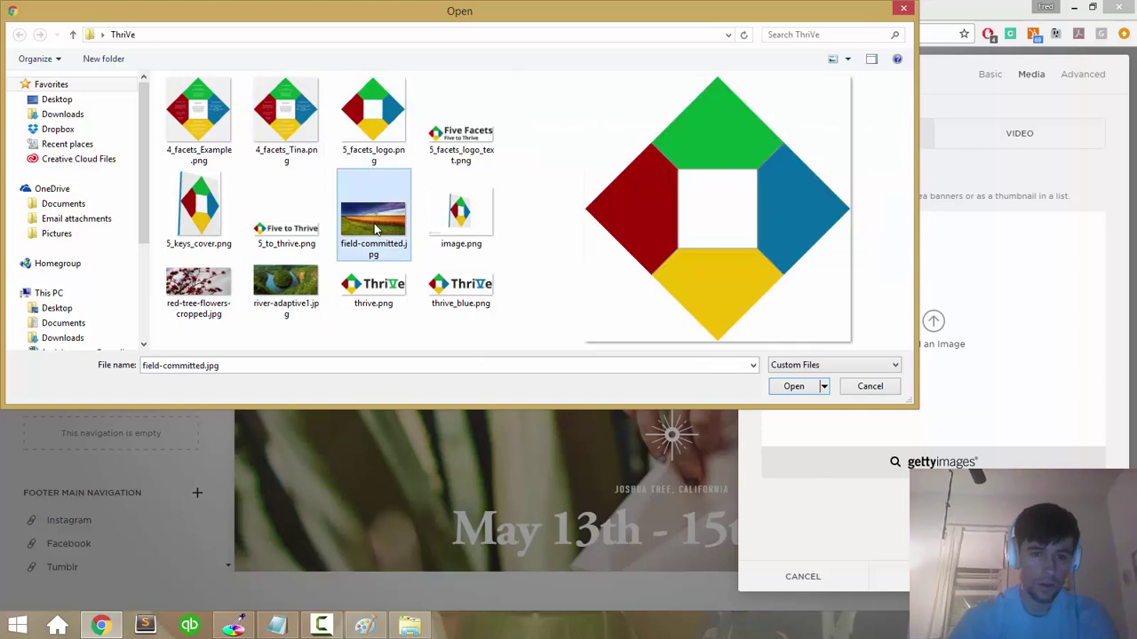
{"action": "key", "text": "Down"}
{"action": "key", "text": "Left"}
{"action": "key", "text": "Up"}
{"action": "key", "text": "Right"}
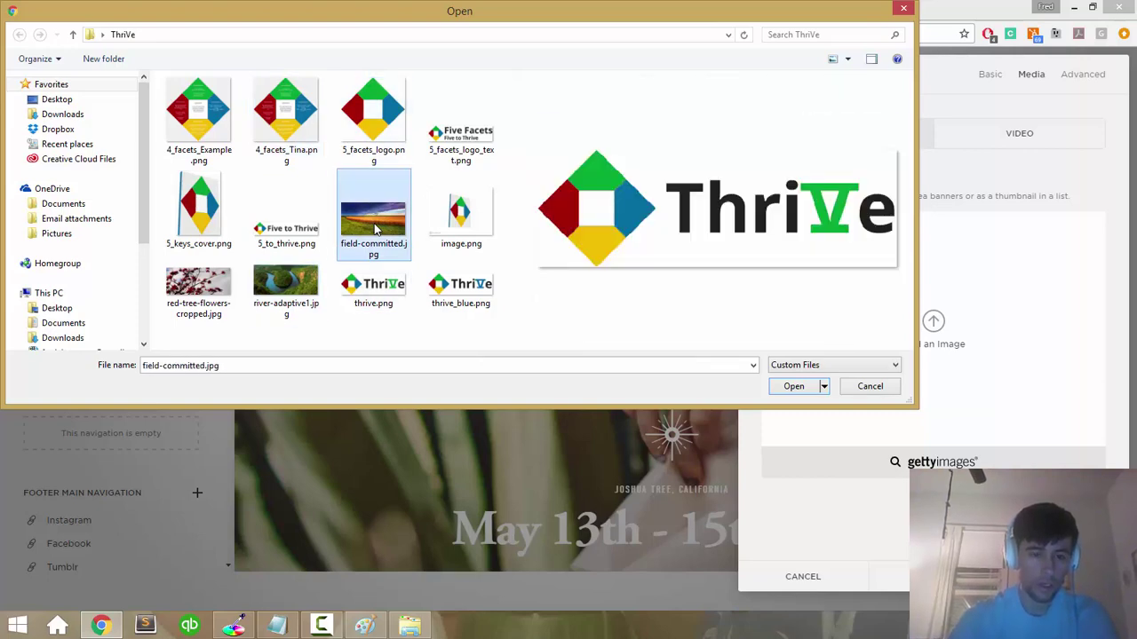
{"action": "key", "text": "Return"}
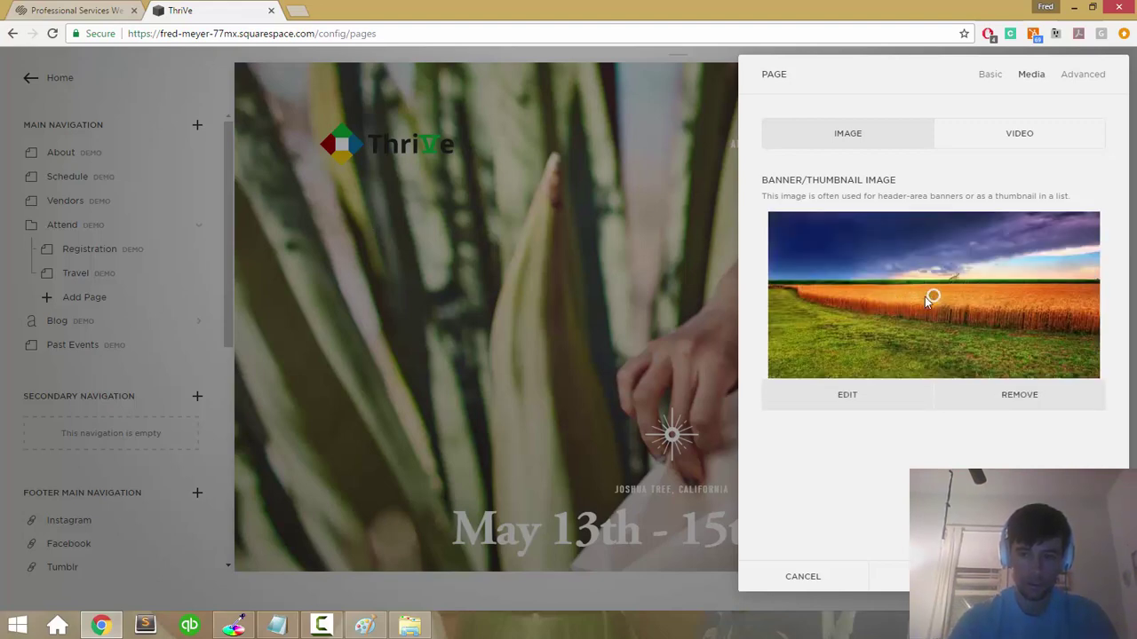
{"action": "mouse_move", "coordinate": [930, 297]}
{"action": "left_mouse_down"}
{"action": "mouse_move", "coordinate": [829, 263]}
{"action": "mouse_move", "coordinate": [906, 320]}
{"action": "mouse_move", "coordinate": [933, 309]}
{"action": "left_mouse_up"}
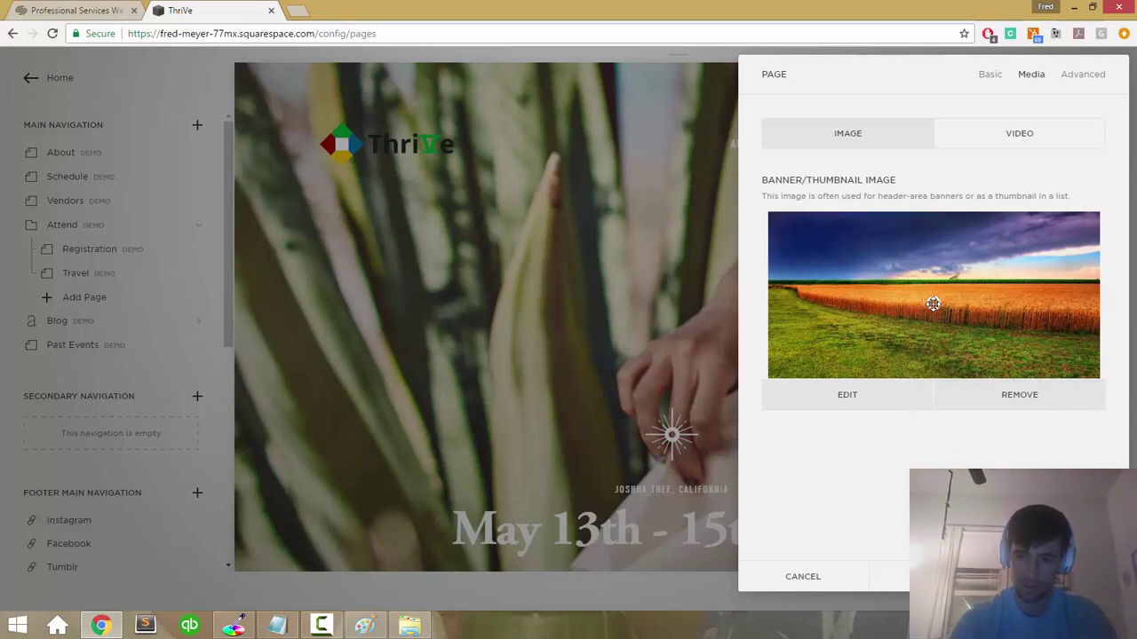
{"action": "left_click", "coordinate": [995, 576]}
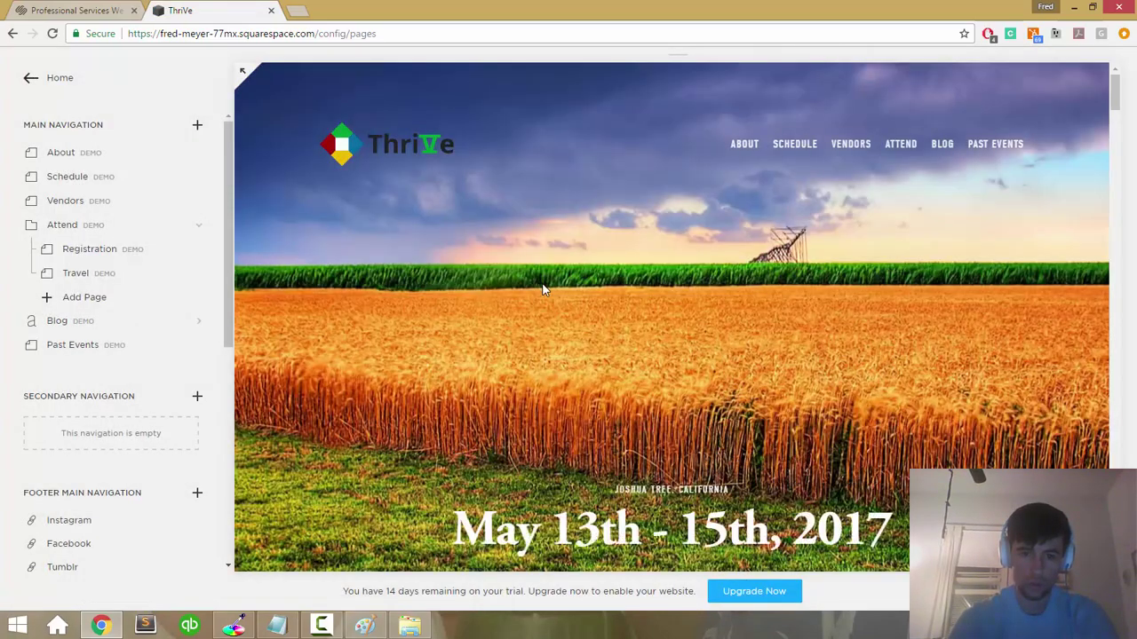
Step: Check the ThriVe image folder, then return to the site editor
{"action": "scroll", "coordinate": [544, 289], "scroll_direction": "down", "scroll_amount": 7}
{"action": "scroll", "coordinate": [544, 289], "scroll_direction": "up", "scroll_amount": 6}
{"action": "scroll", "coordinate": [543, 290], "scroll_direction": "up", "scroll_amount": 1}
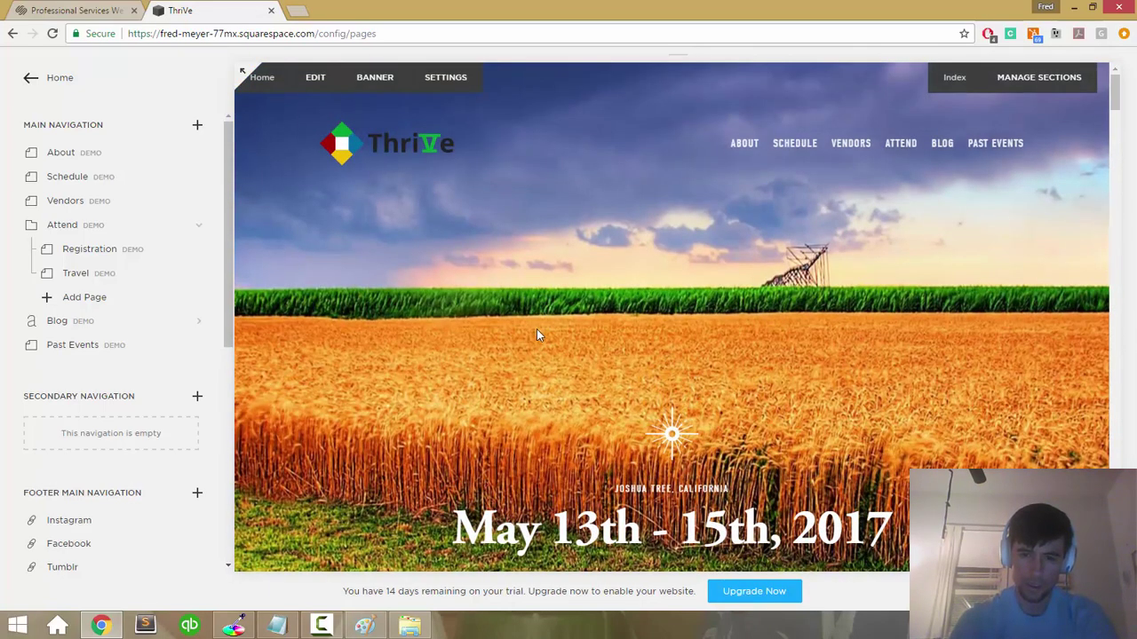
{"action": "scroll", "coordinate": [536, 334], "scroll_direction": "down", "scroll_amount": 4}
{"action": "scroll", "coordinate": [536, 333], "scroll_direction": "up", "scroll_amount": 4}
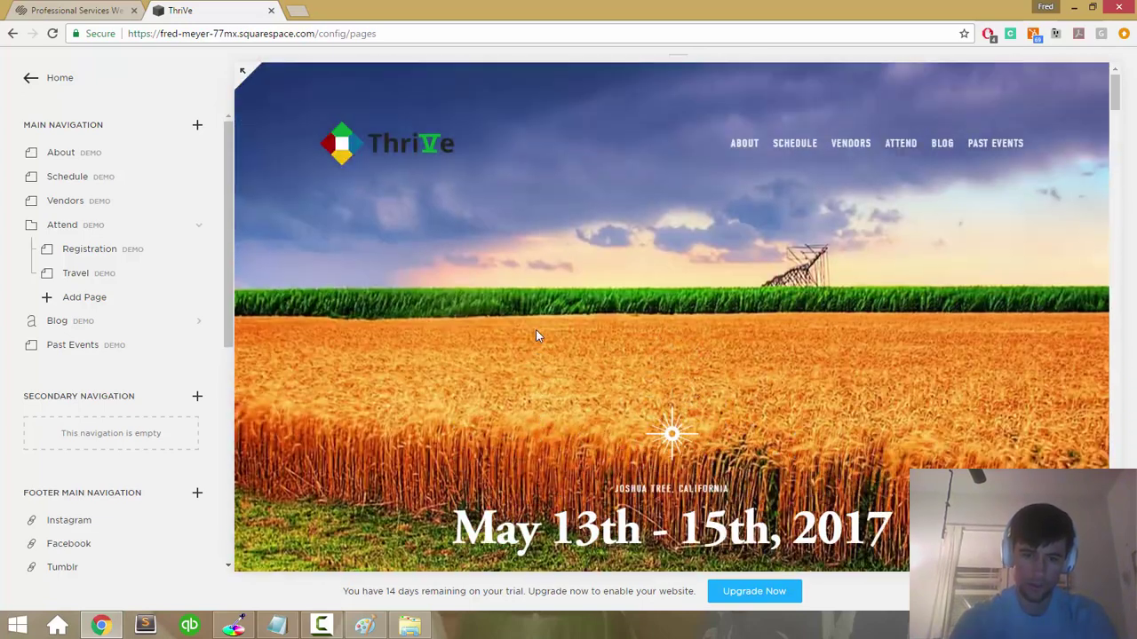
{"action": "left_click", "coordinate": [410, 626]}
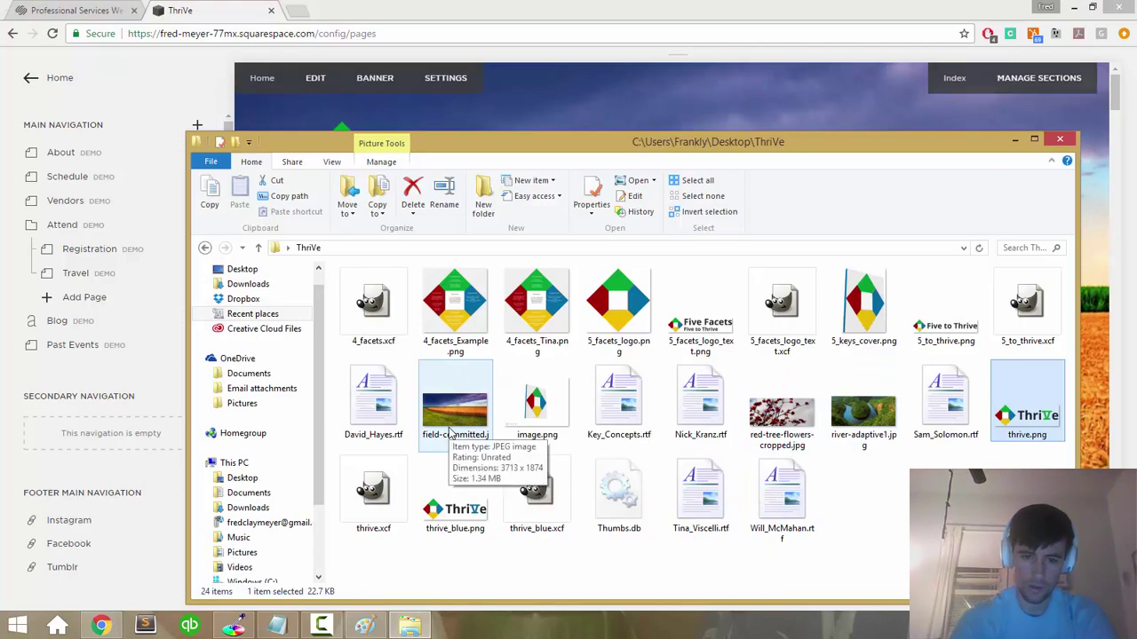
{"action": "left_click", "coordinate": [663, 14]}
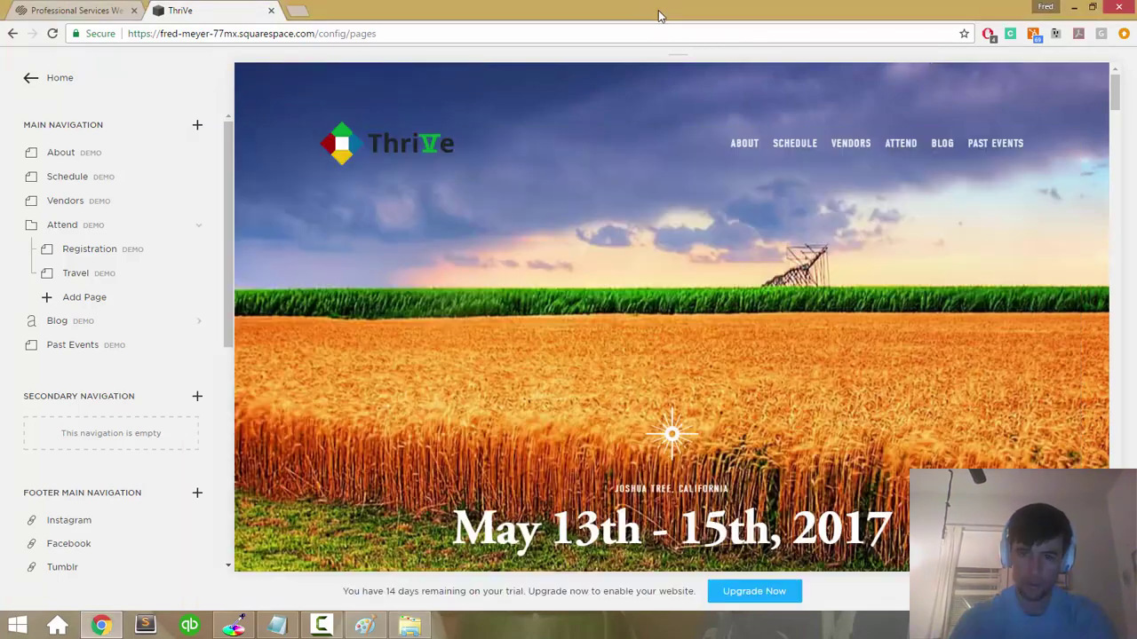
Step: Review the project notes in Notepad and come back to the editor
{"action": "scroll", "coordinate": [665, 276], "scroll_direction": "down", "scroll_amount": 3}
{"action": "scroll", "coordinate": [665, 276], "scroll_direction": "up", "scroll_amount": 3}
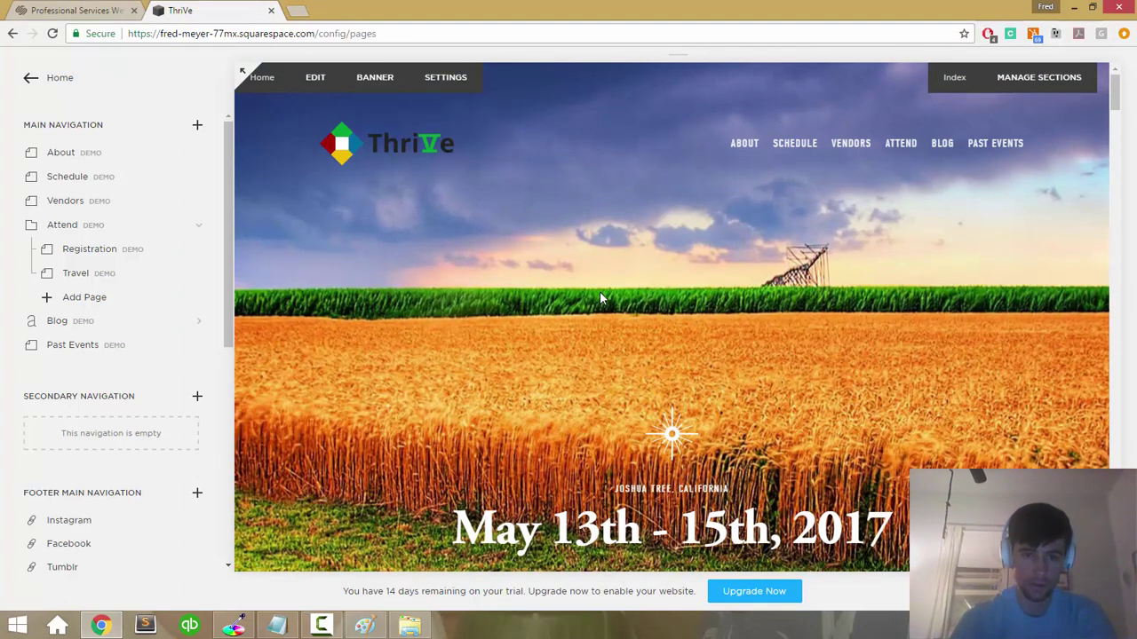
{"action": "scroll", "coordinate": [599, 298], "scroll_direction": "down", "scroll_amount": 2}
{"action": "scroll", "coordinate": [600, 298], "scroll_direction": "up", "scroll_amount": 2}
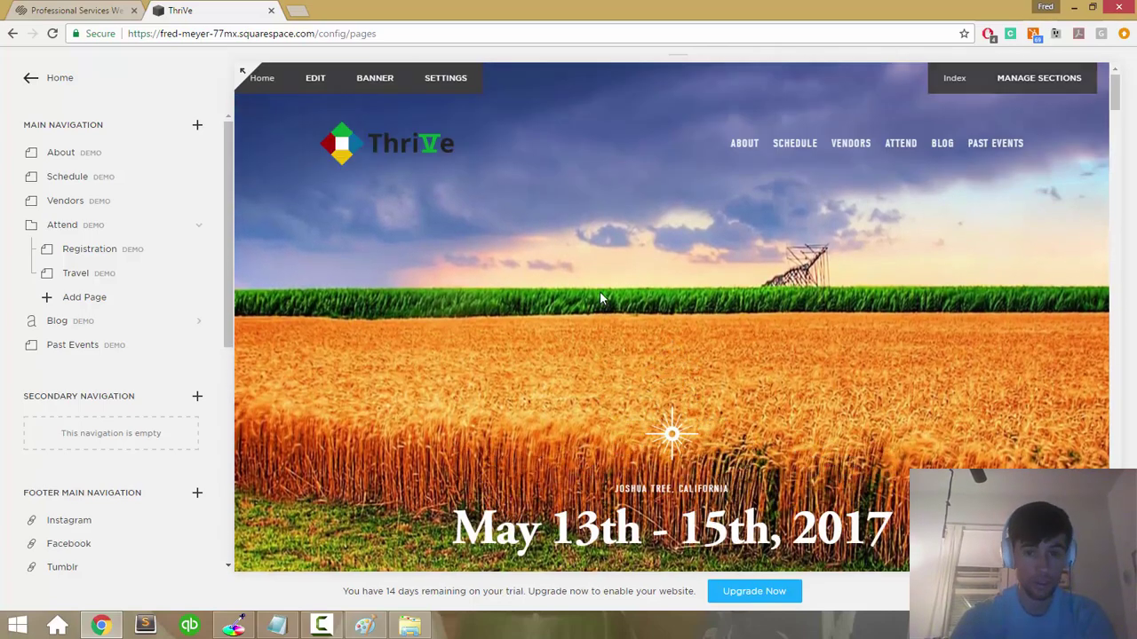
{"action": "scroll", "coordinate": [601, 293], "scroll_direction": "down", "scroll_amount": 3}
{"action": "scroll", "coordinate": [601, 293], "scroll_direction": "up", "scroll_amount": 3}
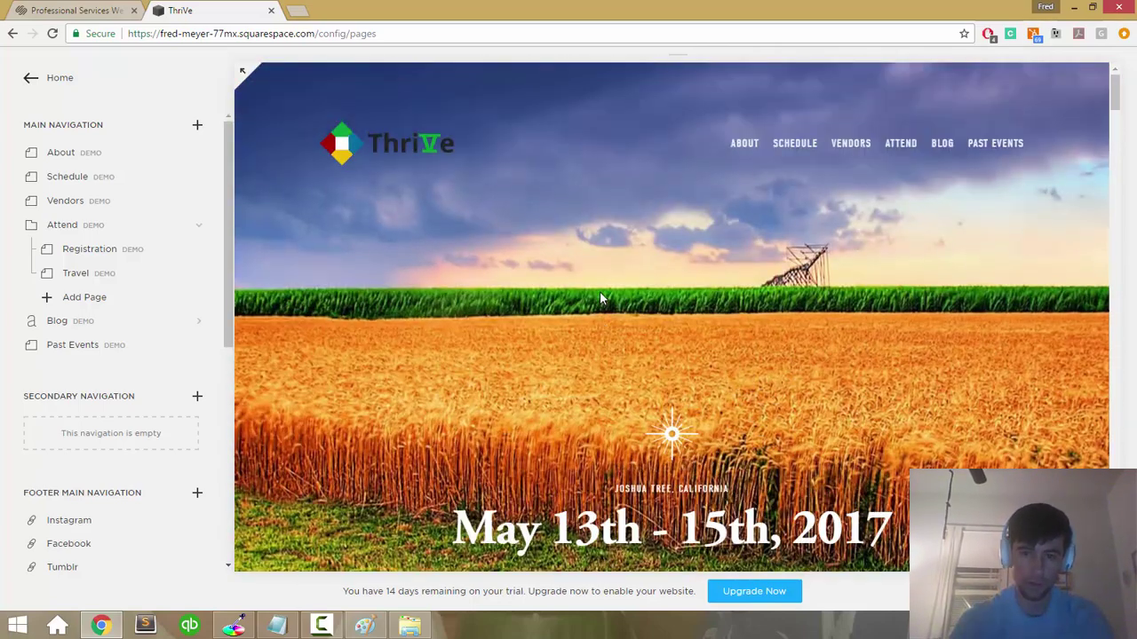
{"action": "scroll", "coordinate": [352, 268], "scroll_direction": "down", "scroll_amount": 3}
{"action": "scroll", "coordinate": [352, 269], "scroll_direction": "up", "scroll_amount": 3}
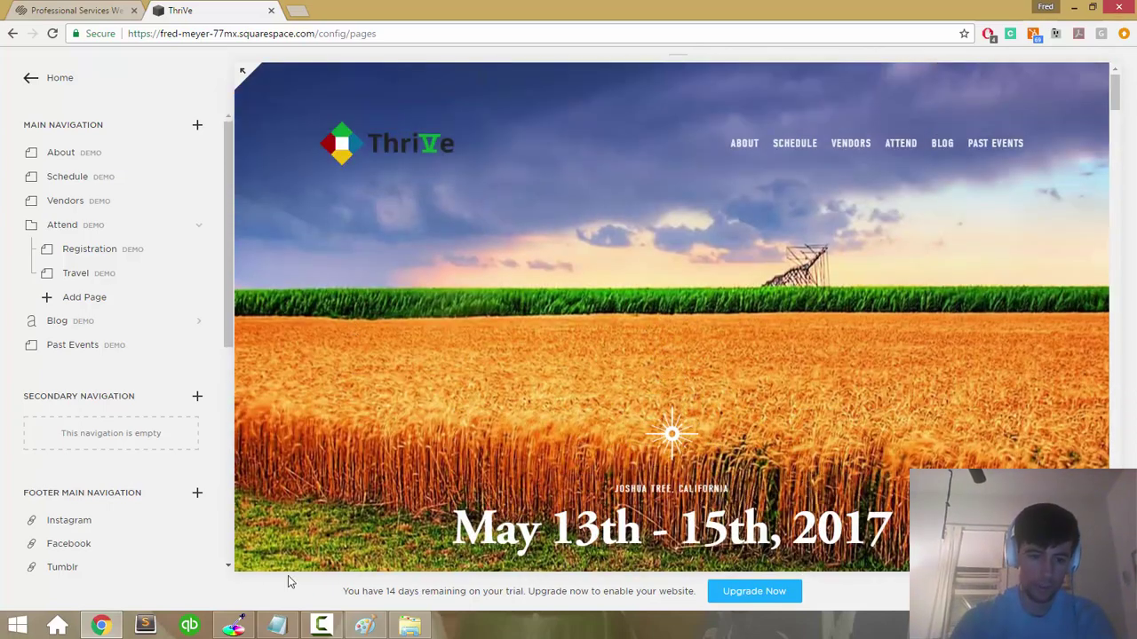
{"action": "left_click", "coordinate": [277, 625]}
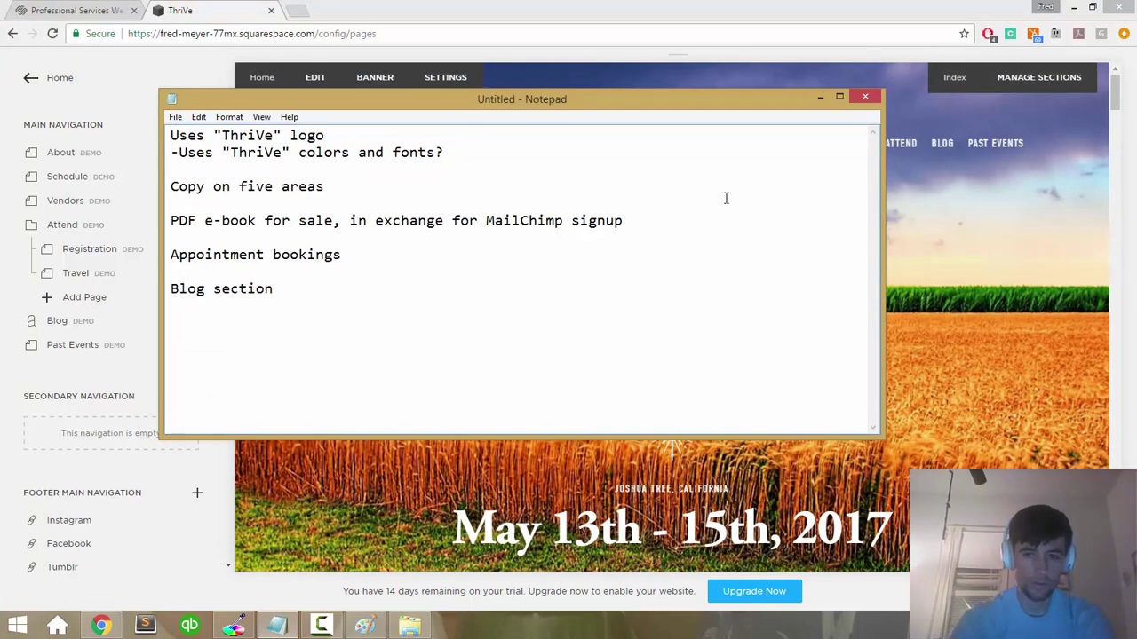
{"action": "left_click", "coordinate": [895, 293]}
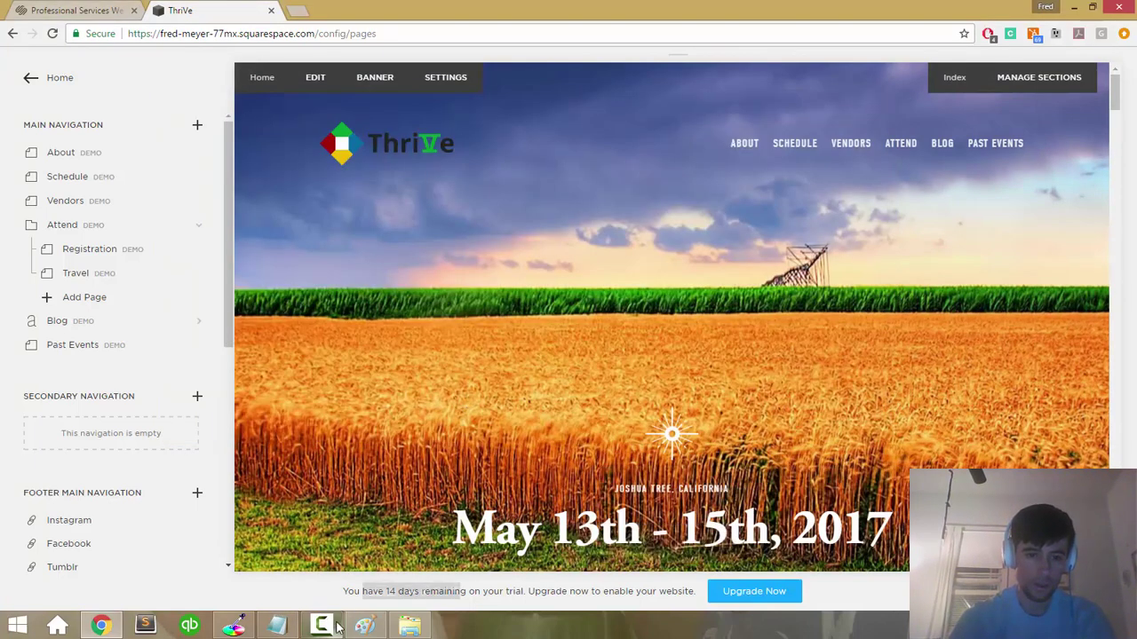
{"action": "left_click", "coordinate": [277, 626]}
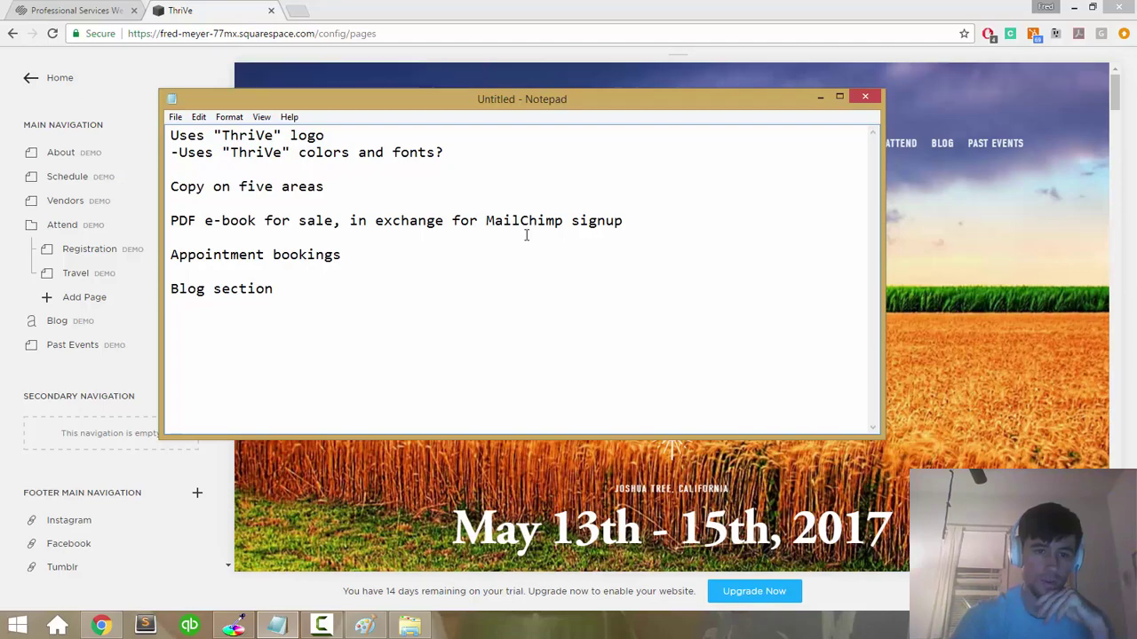
{"action": "left_click", "coordinate": [985, 291]}
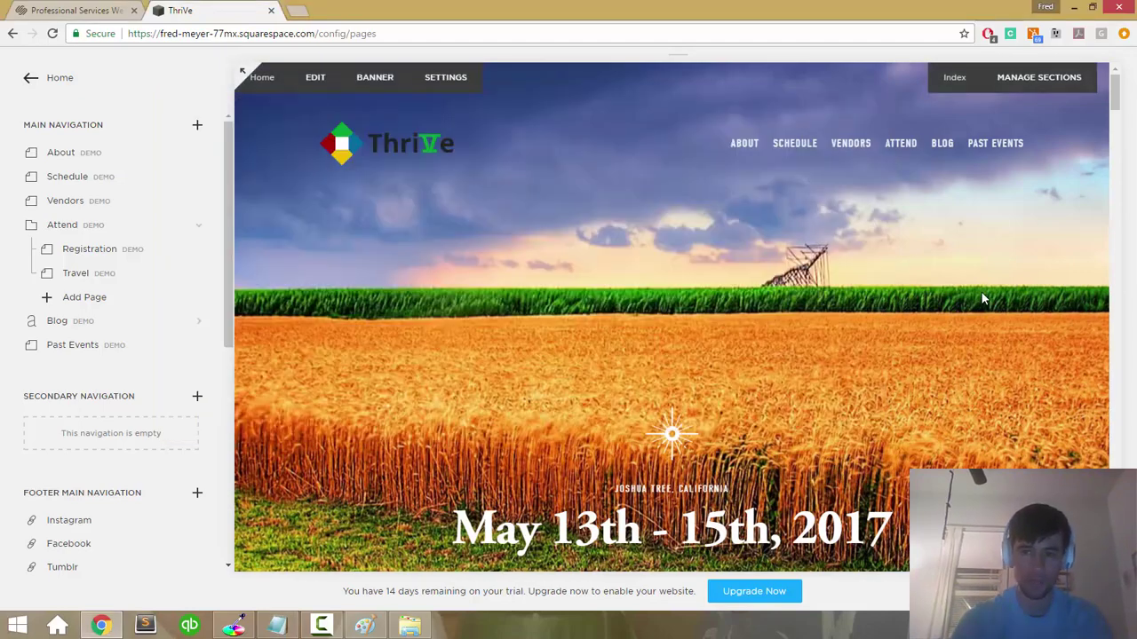
Step: Open the home banner's content for editing
{"action": "scroll", "coordinate": [750, 305], "scroll_direction": "down", "scroll_amount": 8}
{"action": "scroll", "coordinate": [750, 305], "scroll_direction": "up", "scroll_amount": 7}
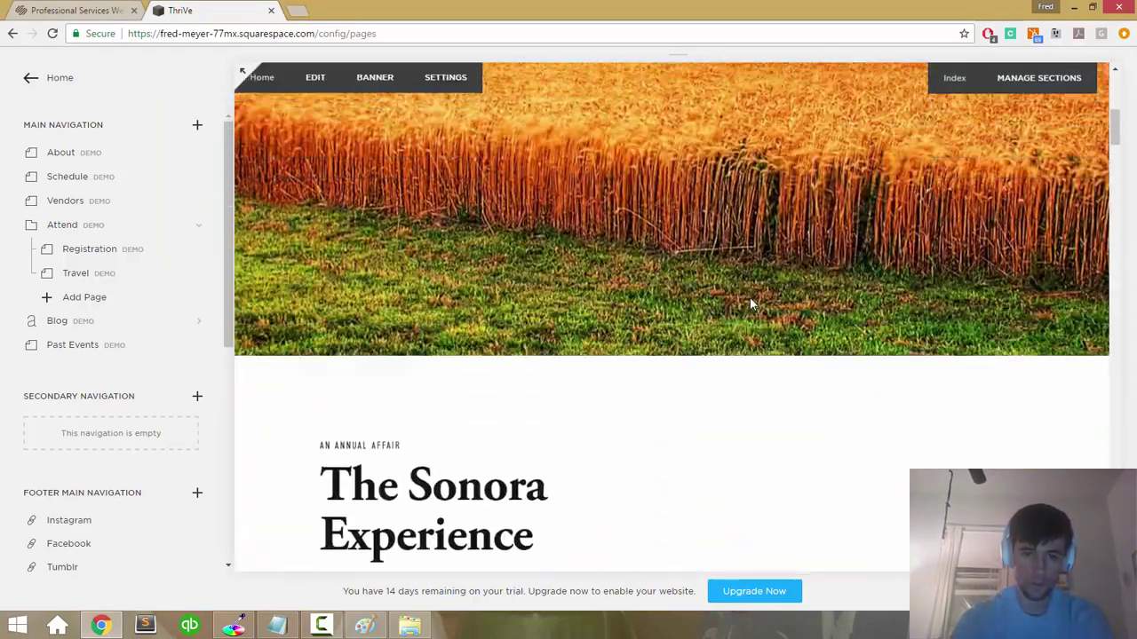
{"action": "scroll", "coordinate": [750, 304], "scroll_direction": "up", "scroll_amount": 1}
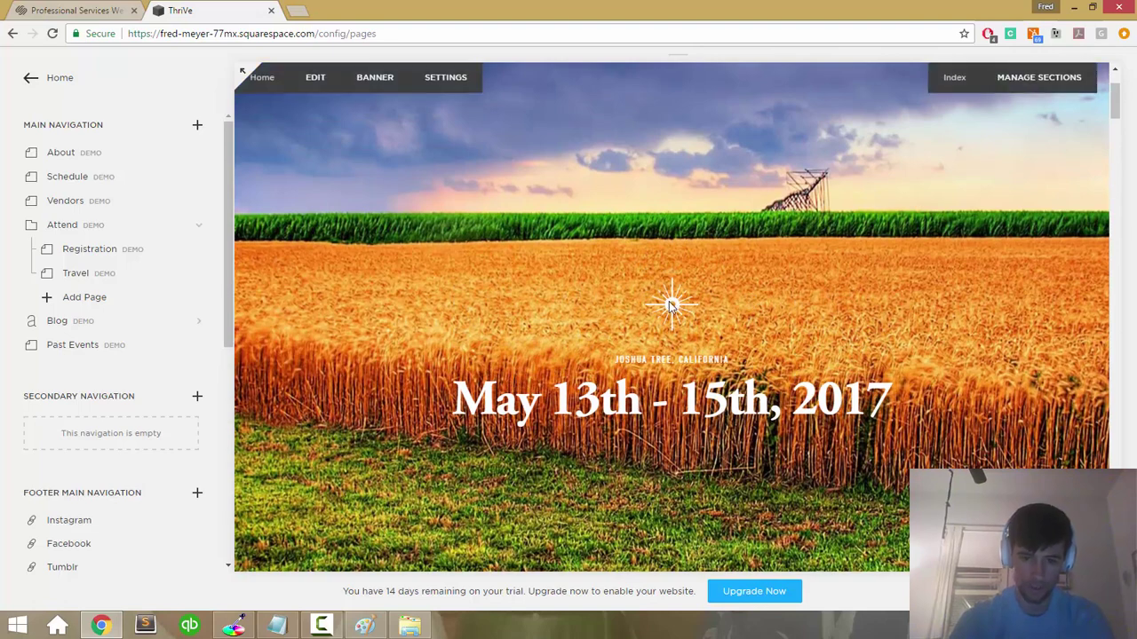
{"action": "left_click", "coordinate": [597, 310]}
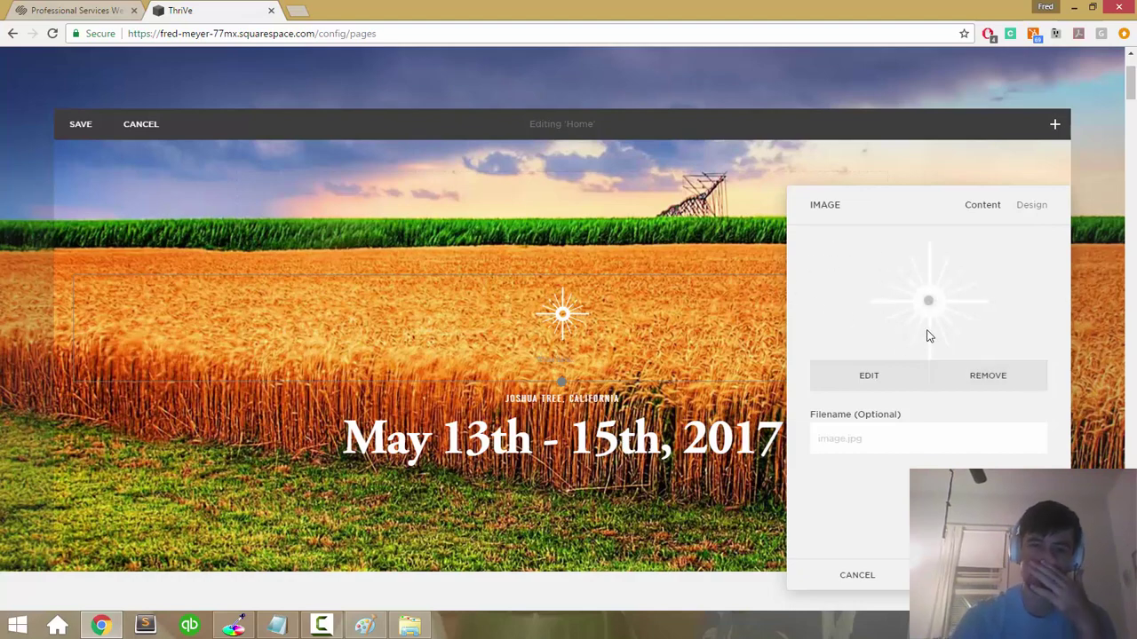
Step: Clear the white starburst image from the banner, then delete the empty image block
{"action": "left_click", "coordinate": [987, 377]}
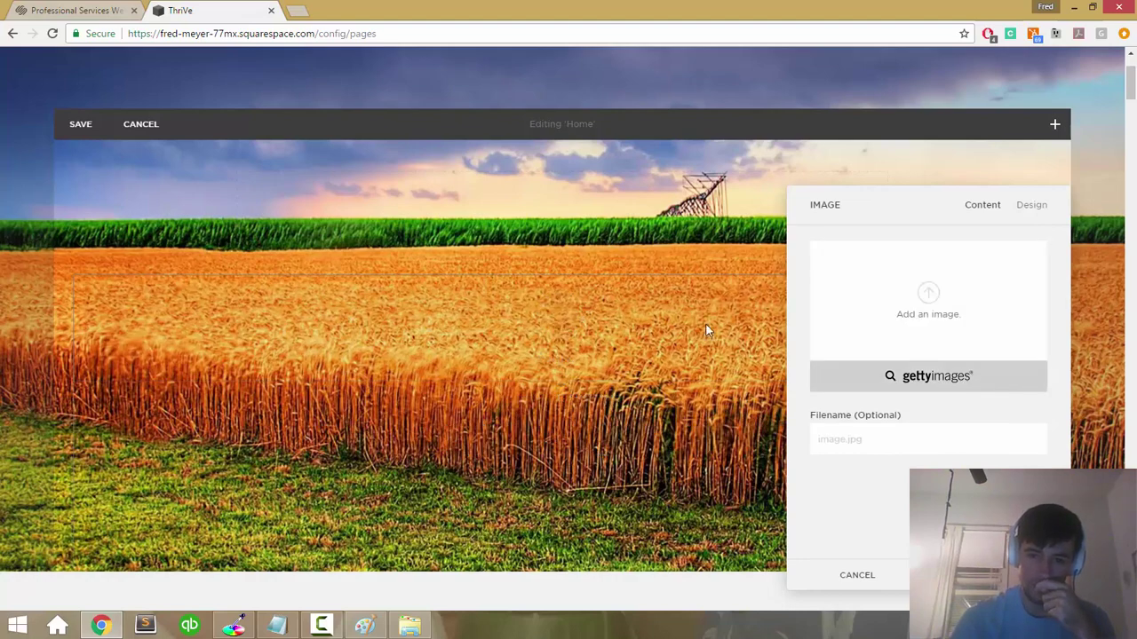
{"action": "key", "text": "Escape"}
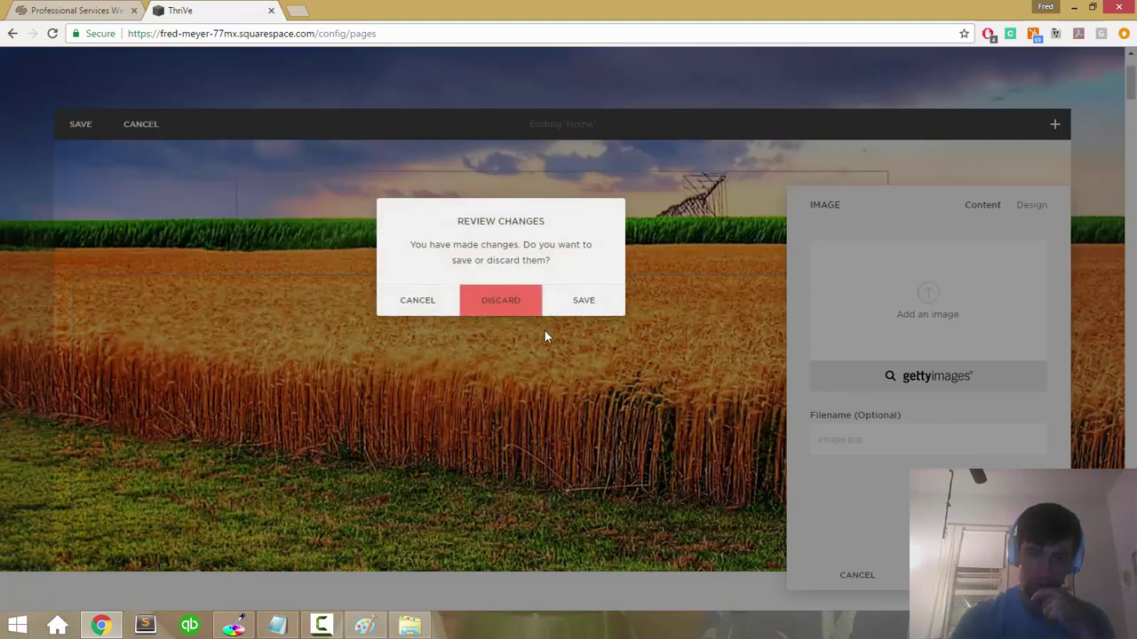
{"action": "left_click", "coordinate": [583, 300]}
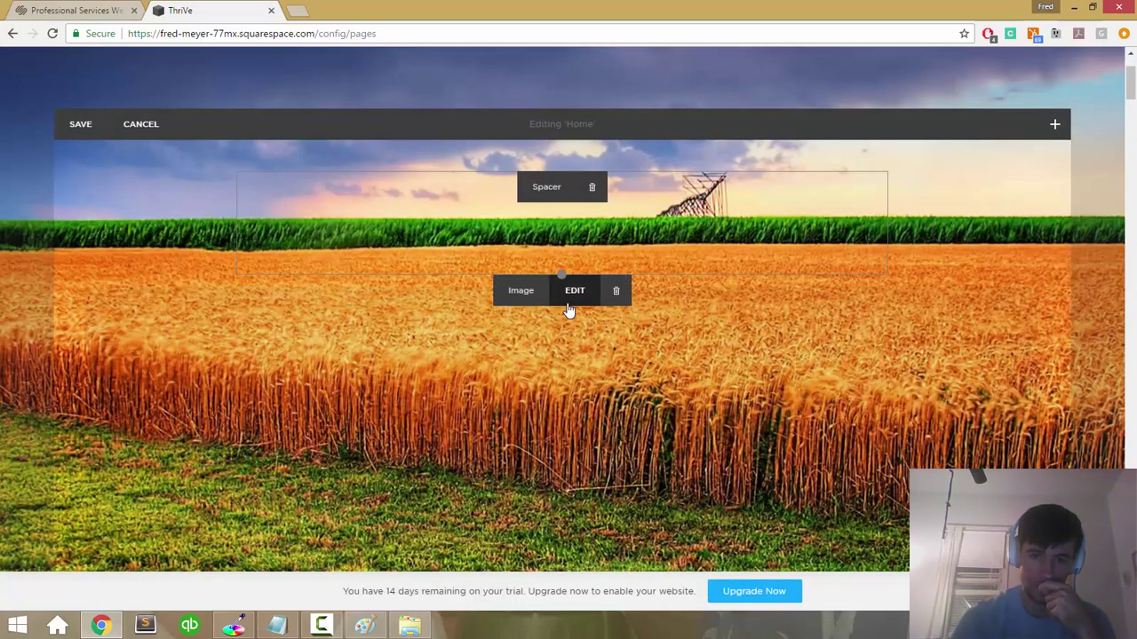
{"action": "left_click", "coordinate": [613, 294]}
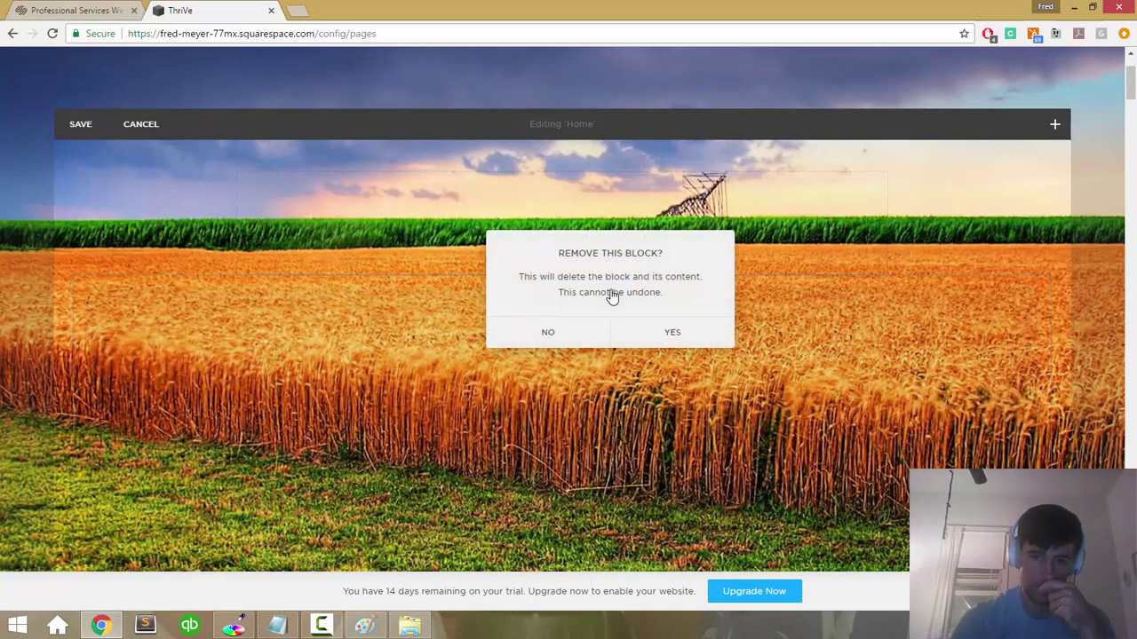
{"action": "left_click", "coordinate": [648, 332]}
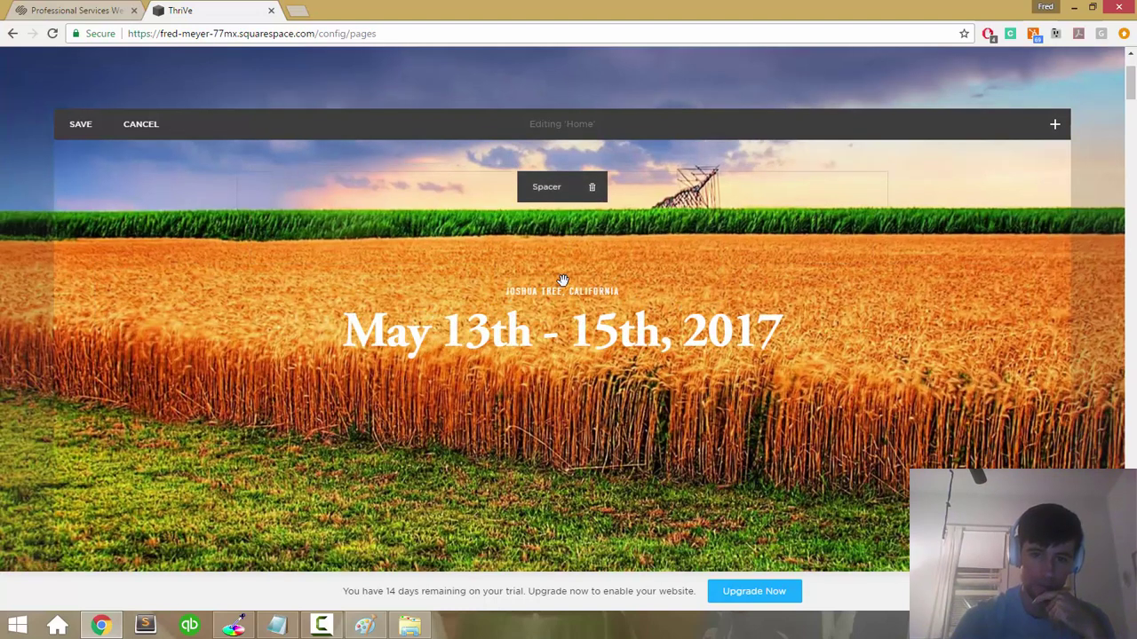
Step: Replace the date heading with 'Get the Free E-Book'
{"action": "left_click", "coordinate": [565, 297]}
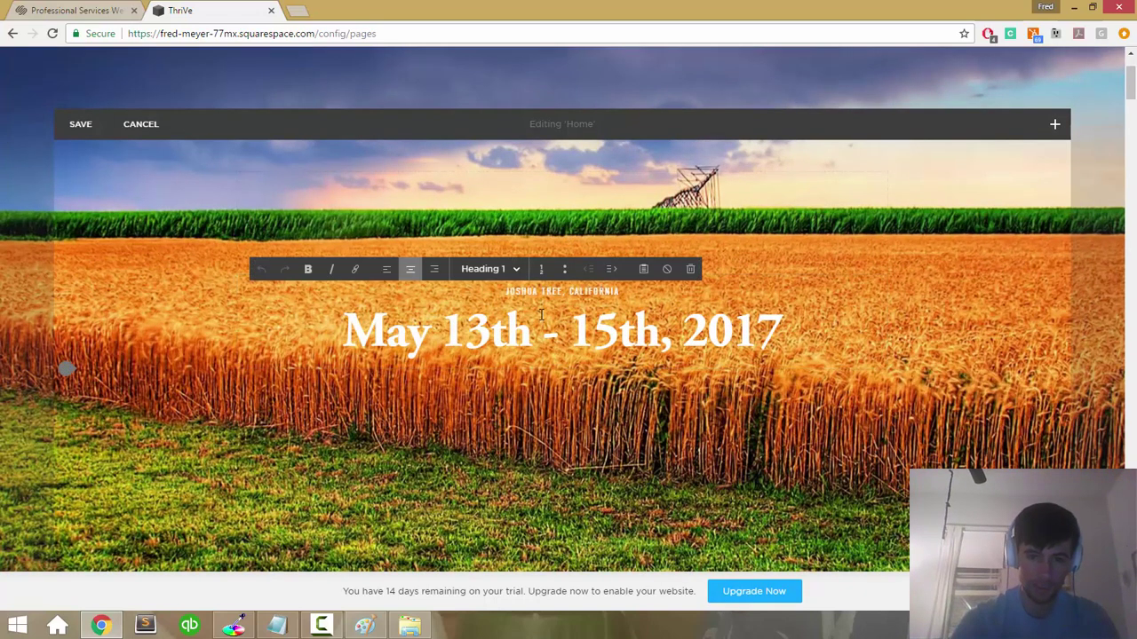
{"action": "triple_click", "coordinate": [532, 293]}
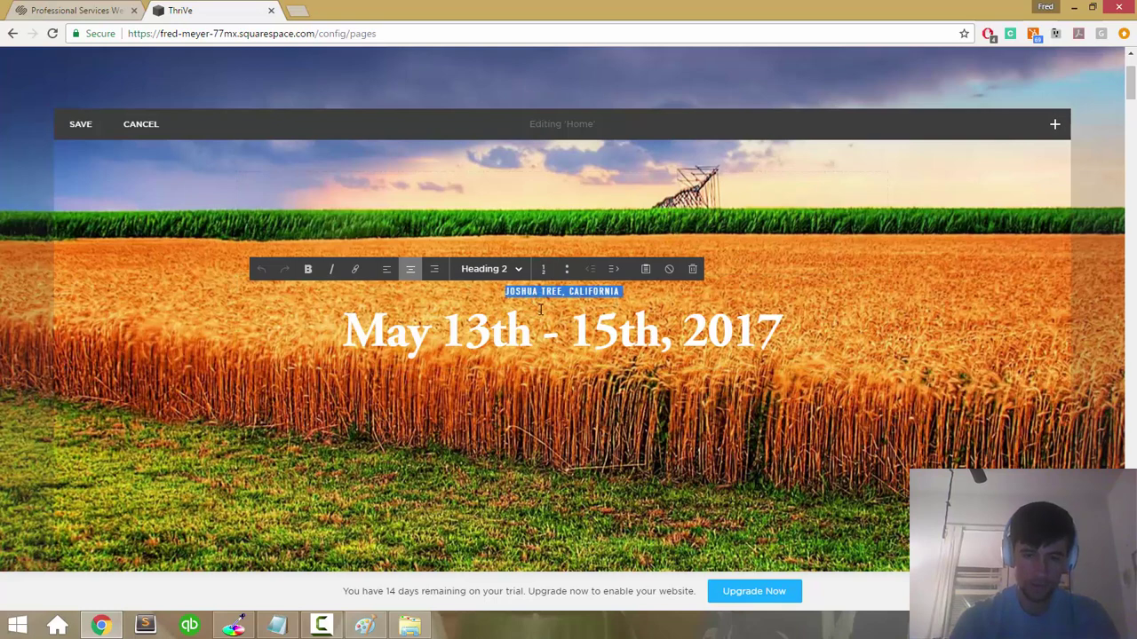
{"action": "triple_click", "coordinate": [544, 324]}
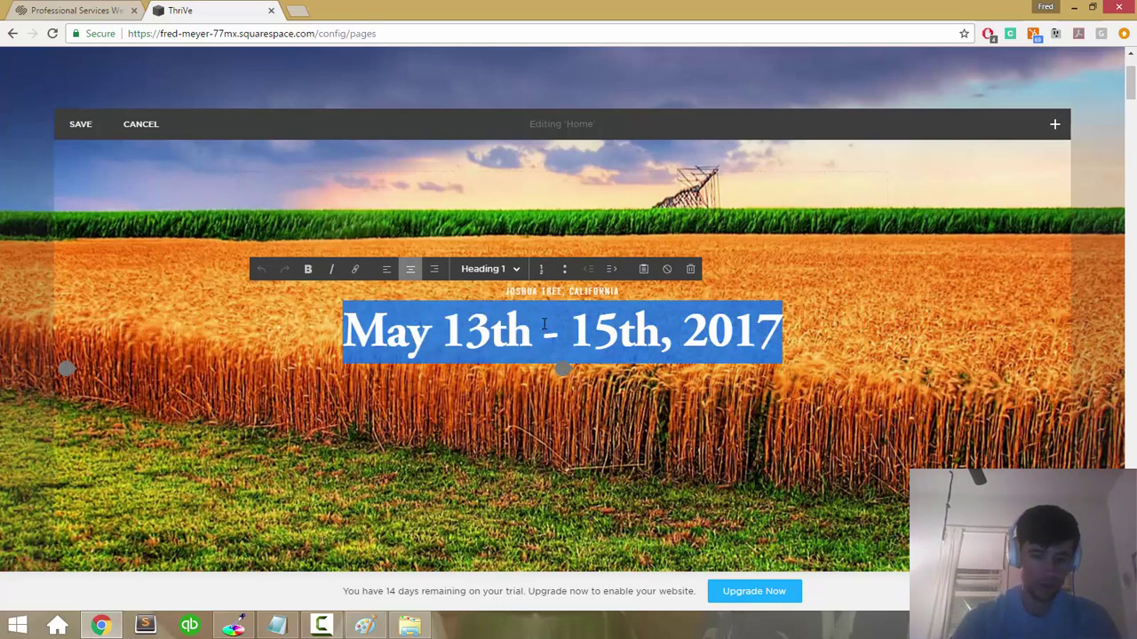
{"action": "type", "text": "Get the Free E-Book"}
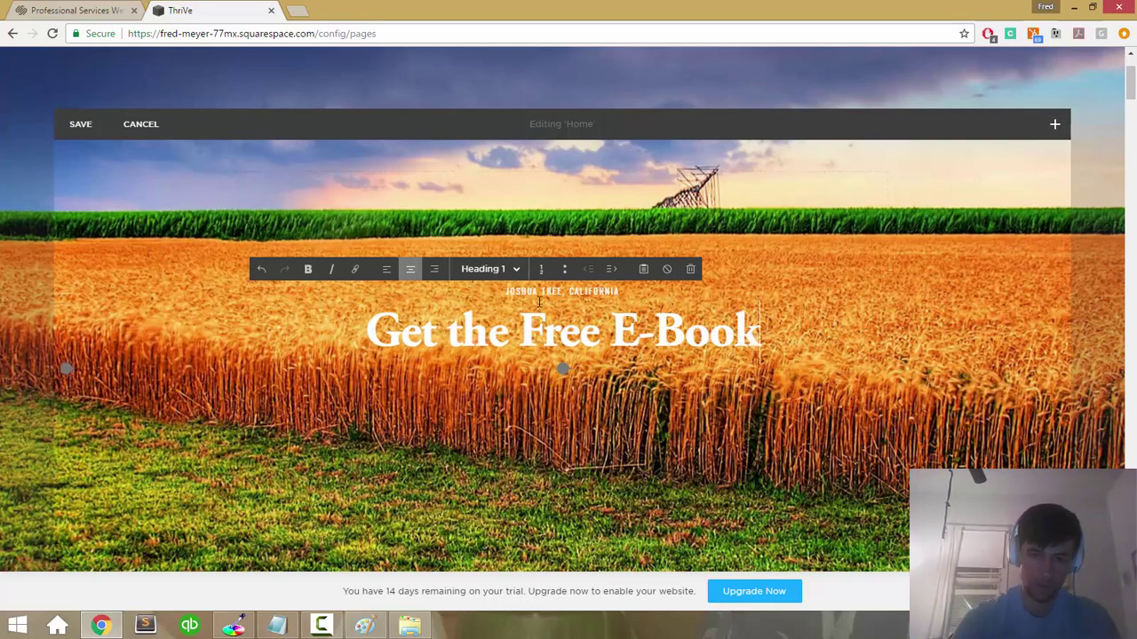
Step: Change the location line to 'STRENGTHEN YOUR MEDITATION PRACTICE TODAY', keeping it Heading 2
{"action": "triple_click", "coordinate": [539, 292]}
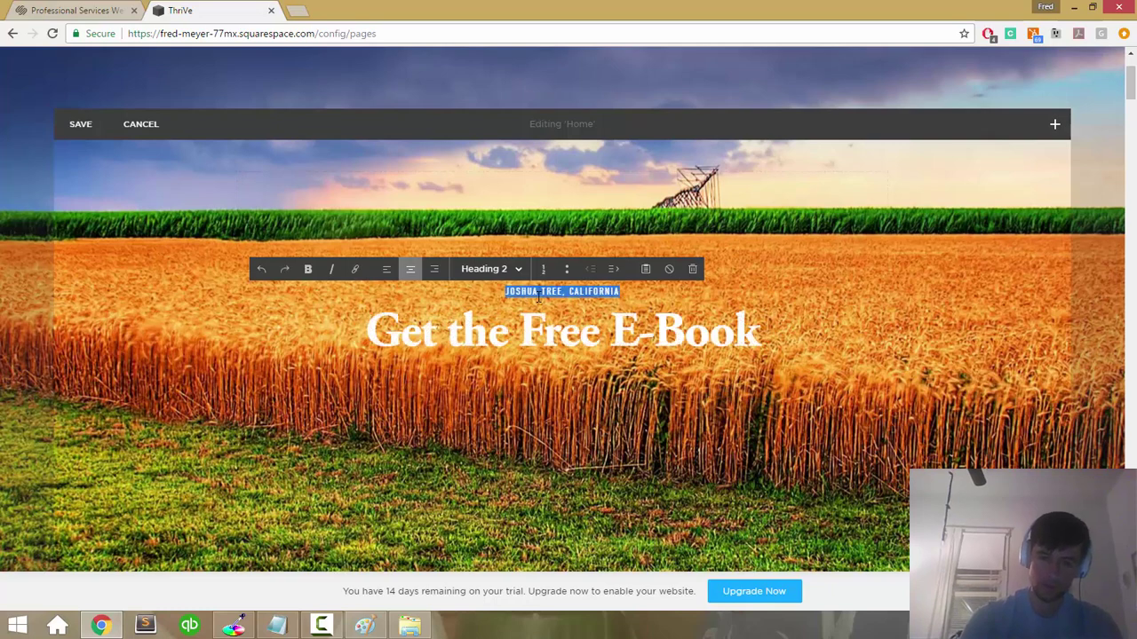
{"action": "type", "text": "STRENGTHEN"}
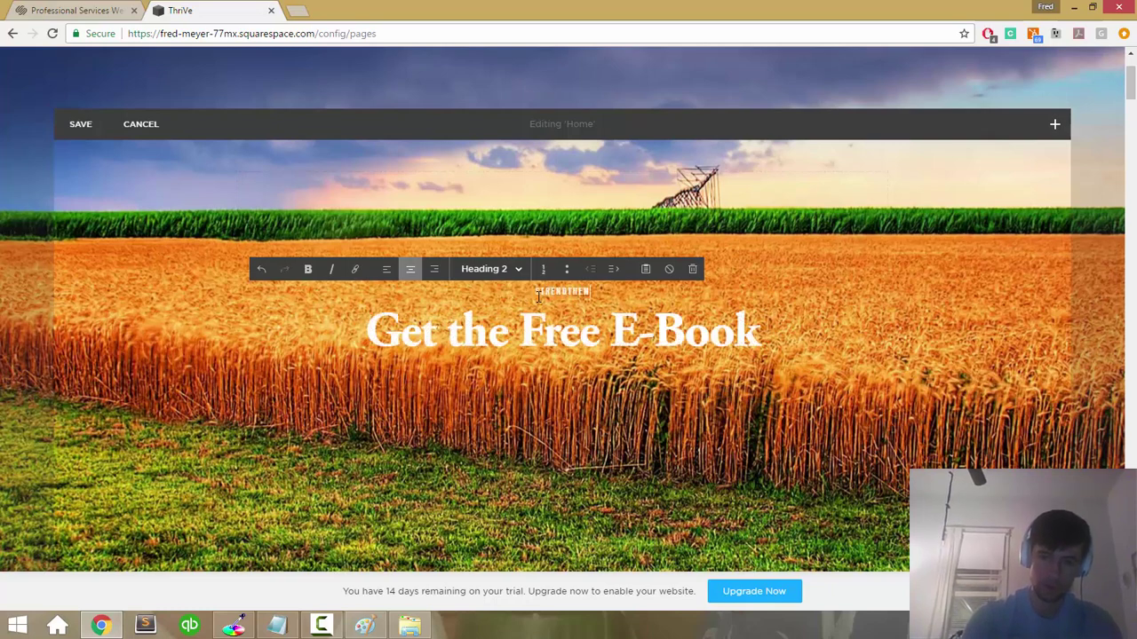
{"action": "type", "text": " YOUR MEDITATION"}
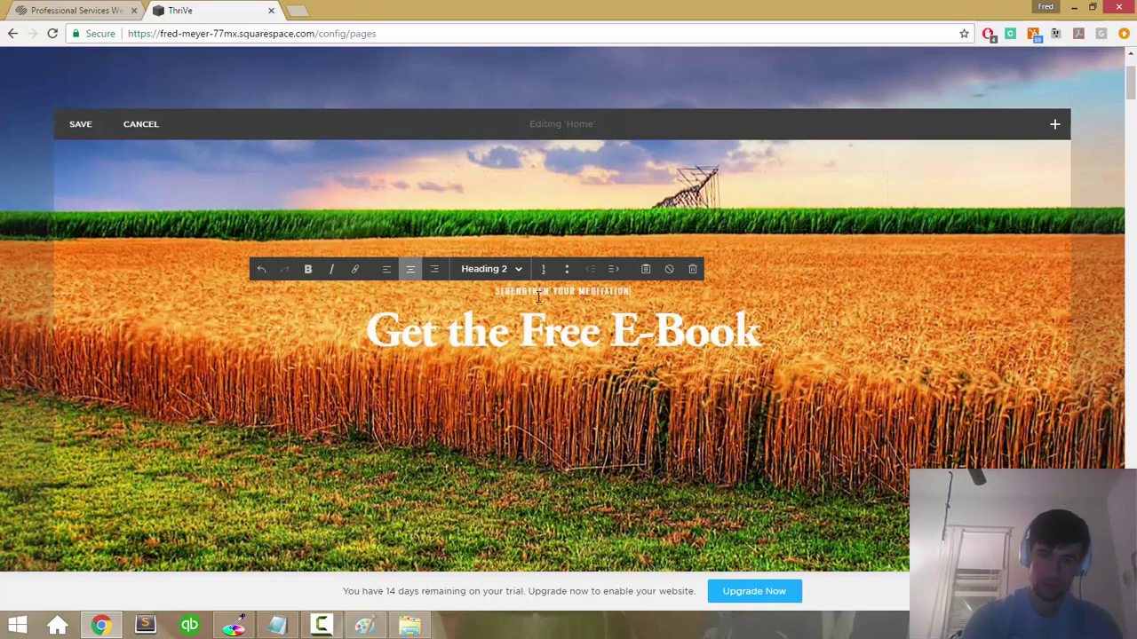
{"action": "type", "text": " PRACTICE TODAY"}
{"action": "triple_click", "coordinate": [538, 298]}
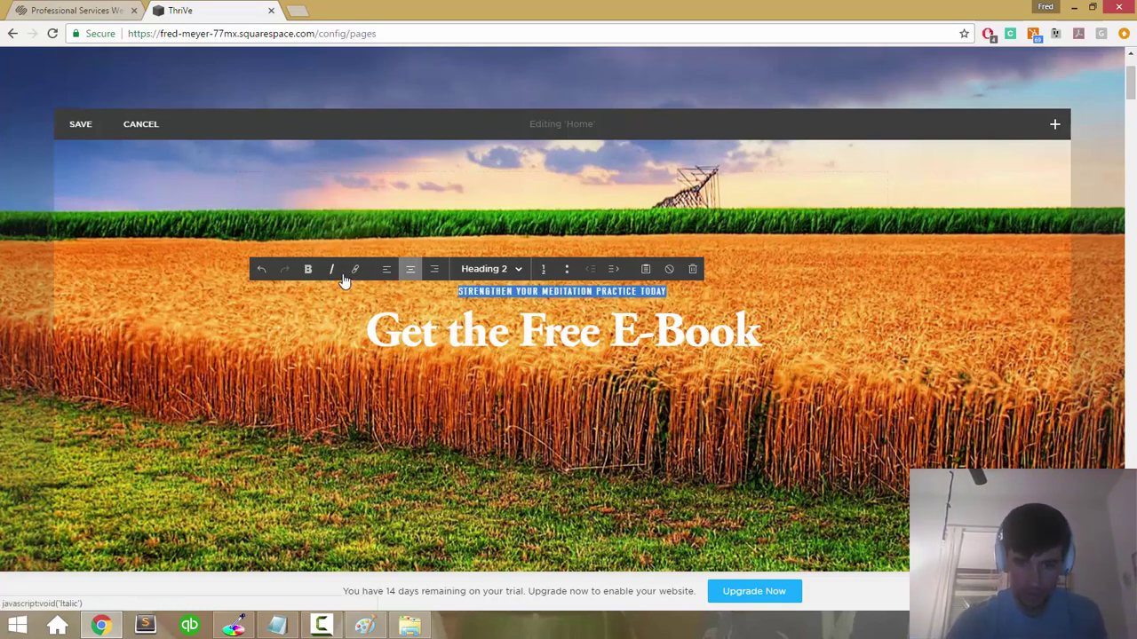
{"action": "left_click", "coordinate": [519, 271]}
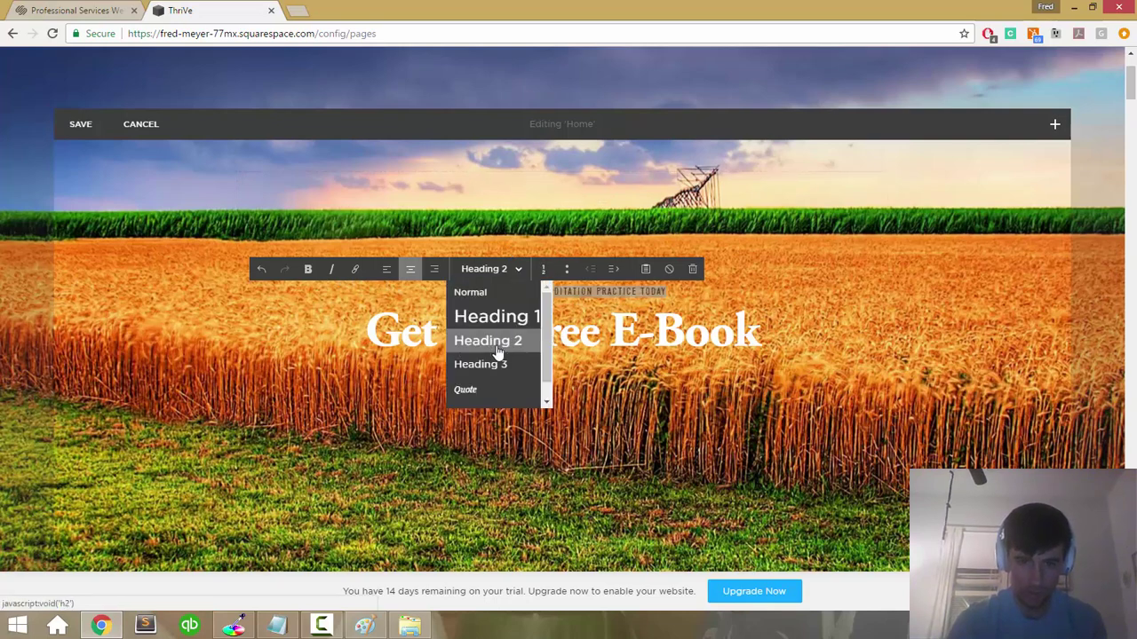
{"action": "left_click", "coordinate": [495, 318]}
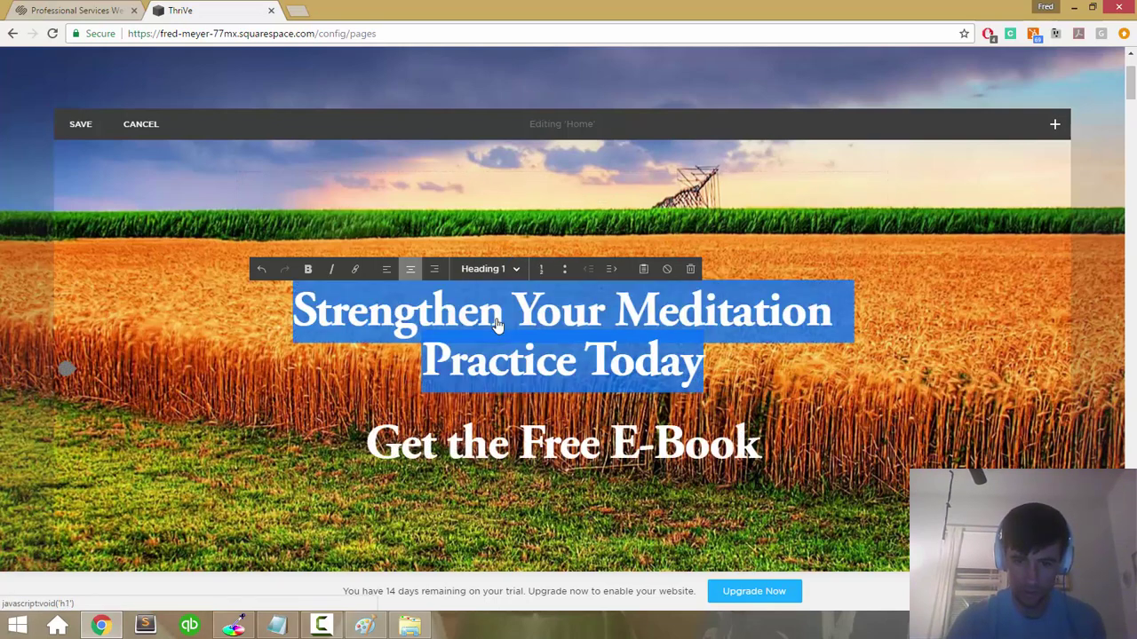
{"action": "left_click", "coordinate": [517, 272]}
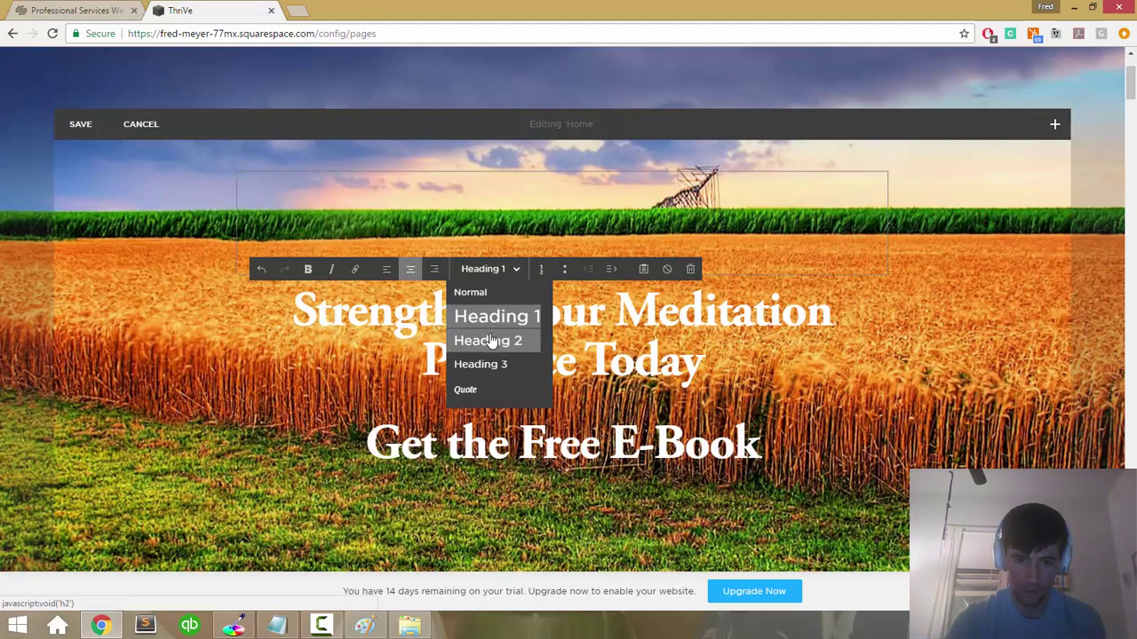
{"action": "left_click", "coordinate": [491, 338]}
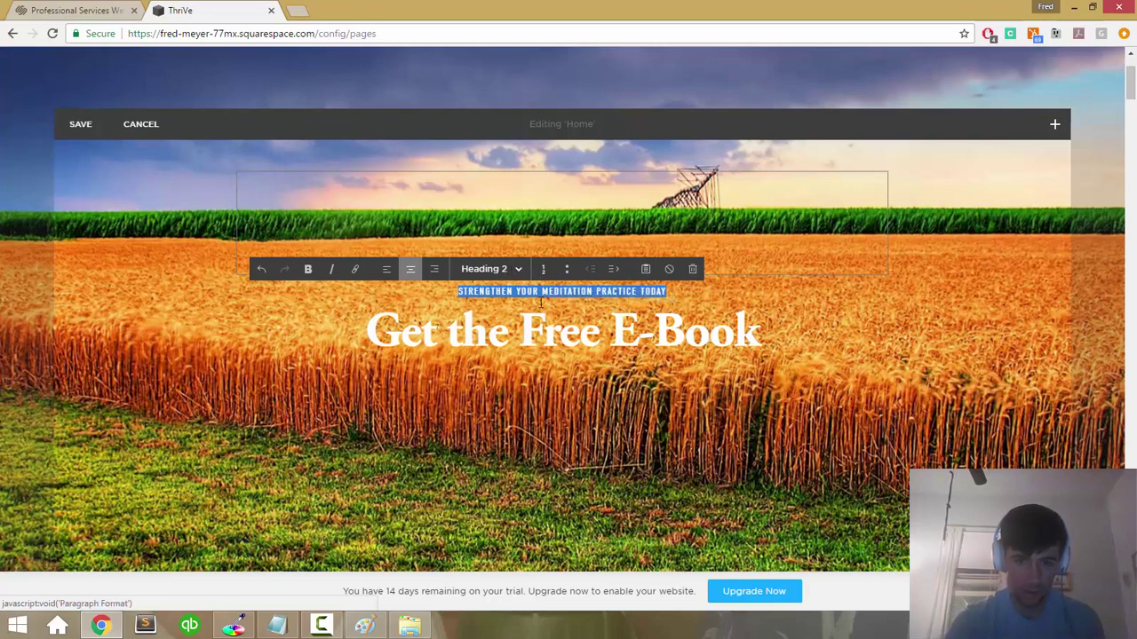
{"action": "left_click", "coordinate": [542, 339]}
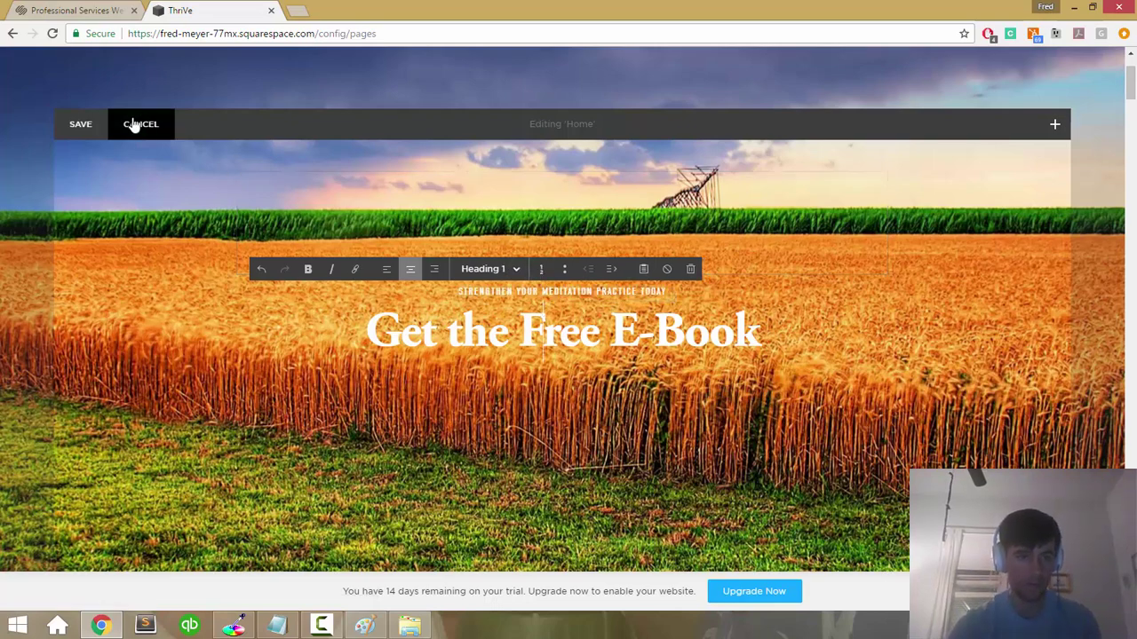
Step: Exit the page editor keeping the new banner text, and go to Design > Style Editor
{"action": "left_click", "coordinate": [87, 124]}
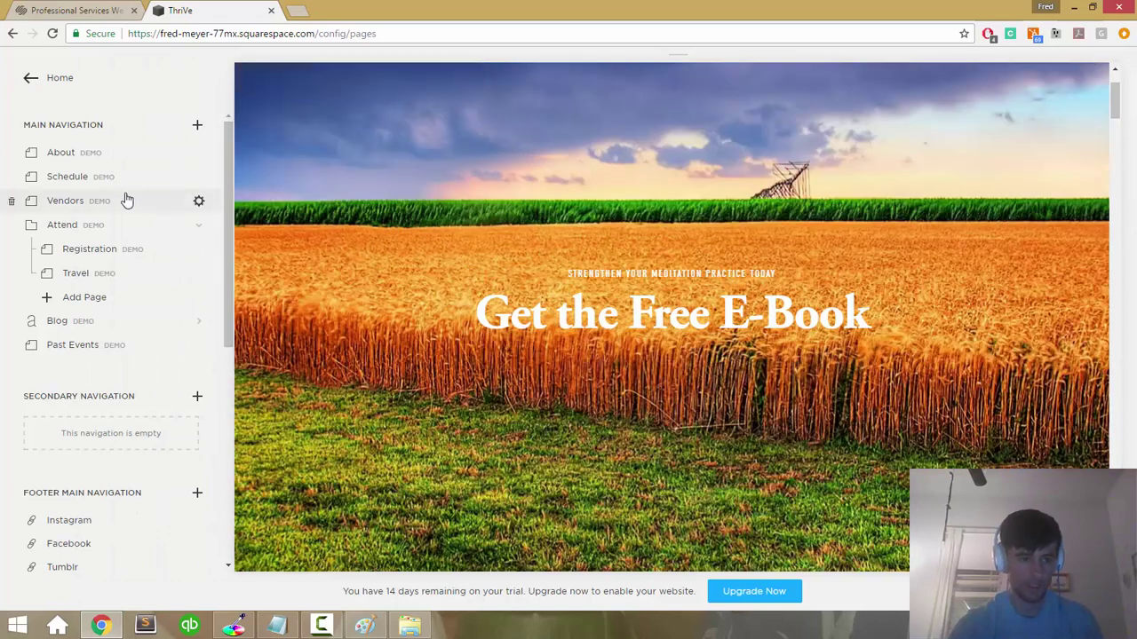
{"action": "left_click", "coordinate": [29, 78]}
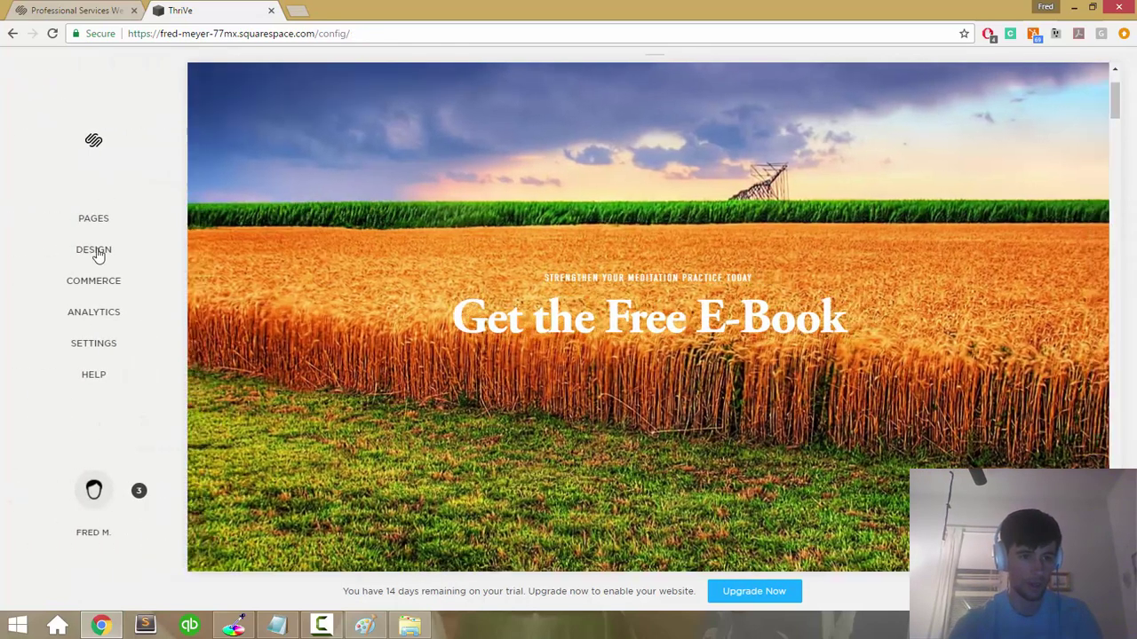
{"action": "left_click", "coordinate": [96, 251]}
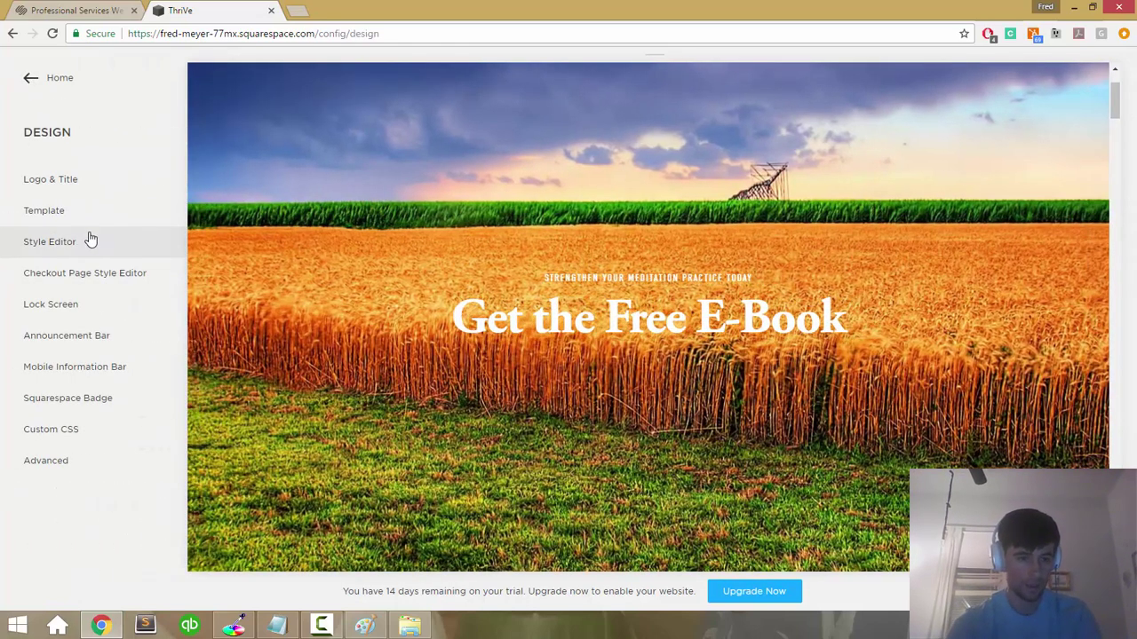
{"action": "left_click", "coordinate": [89, 238]}
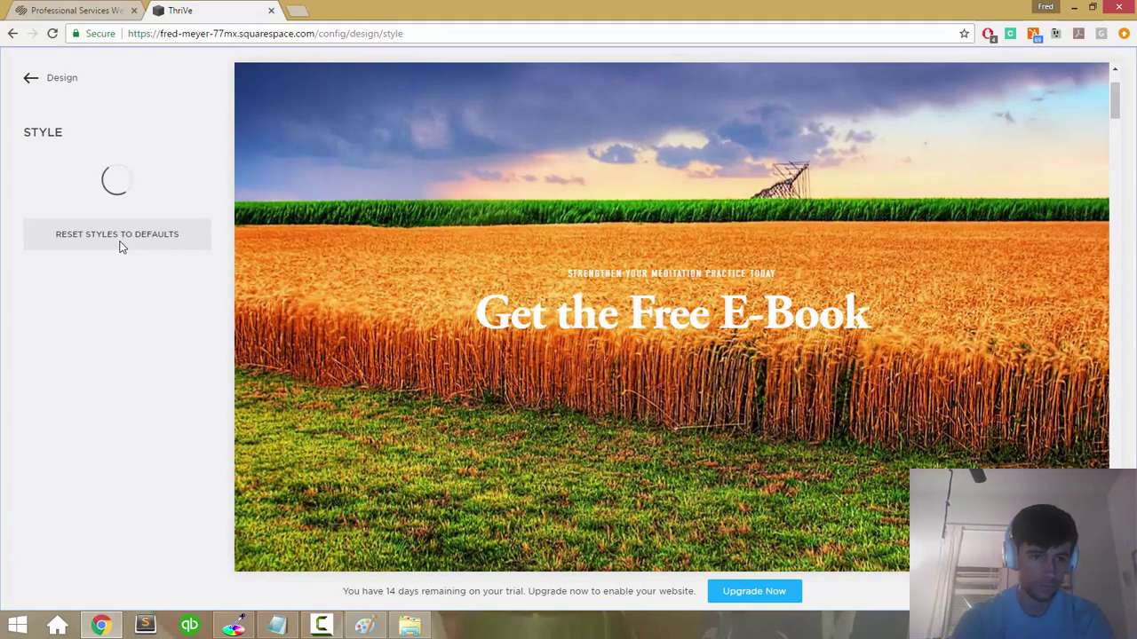
Step: Enlarge the Heading 2 font from 14px to 27px and save the style change
{"action": "scroll", "coordinate": [132, 247], "scroll_direction": "down", "scroll_amount": 3}
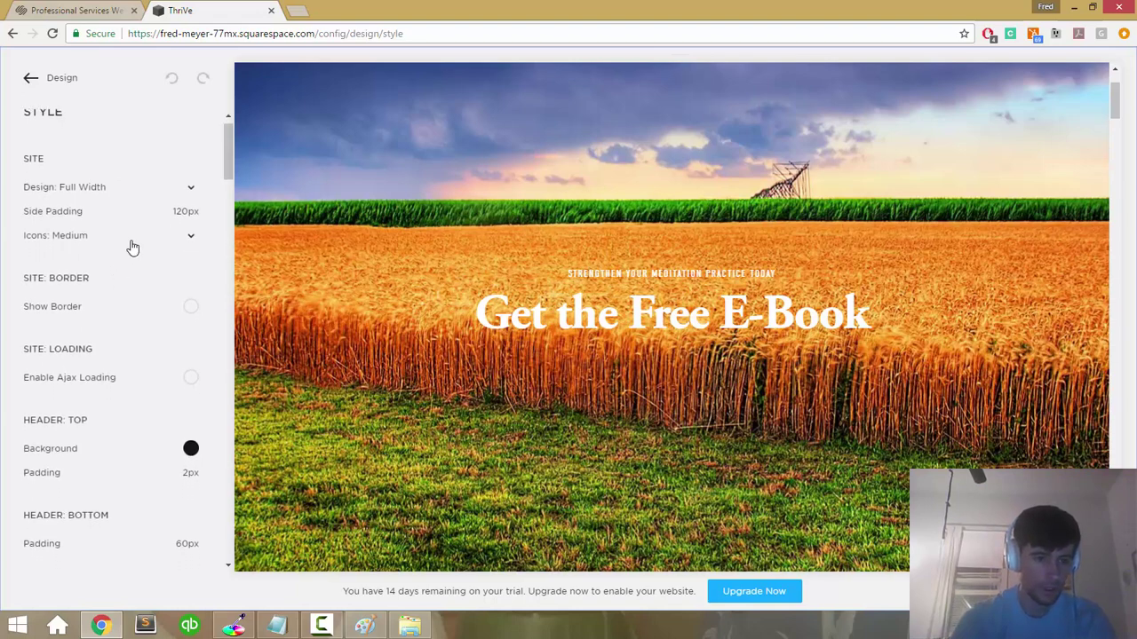
{"action": "scroll", "coordinate": [131, 247], "scroll_direction": "down", "scroll_amount": 2}
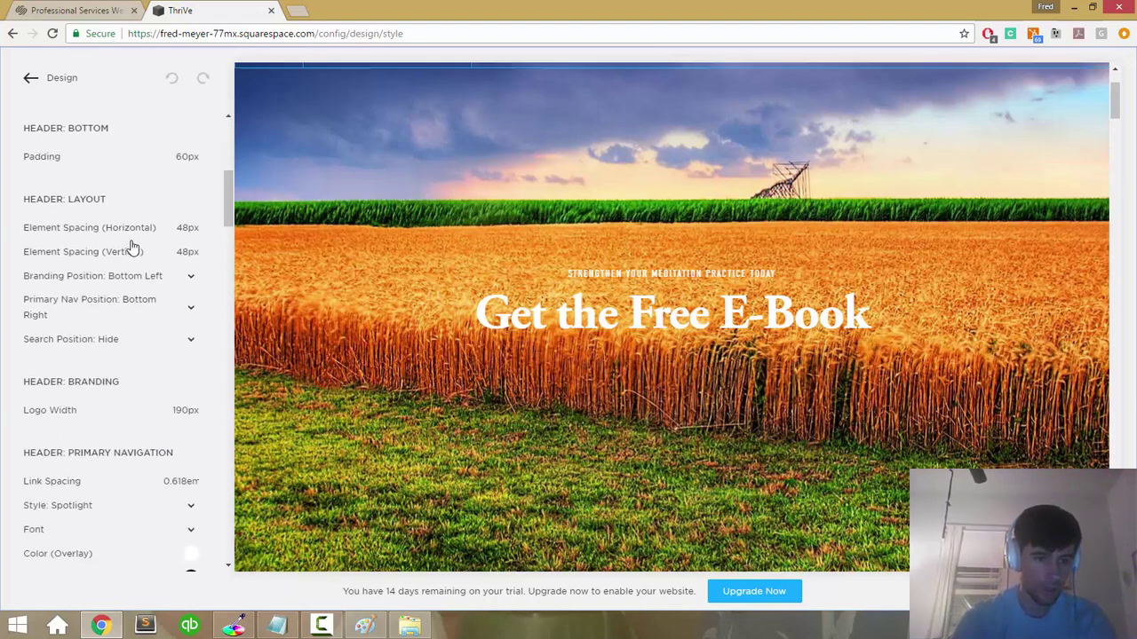
{"action": "scroll", "coordinate": [132, 247], "scroll_direction": "down", "scroll_amount": 3}
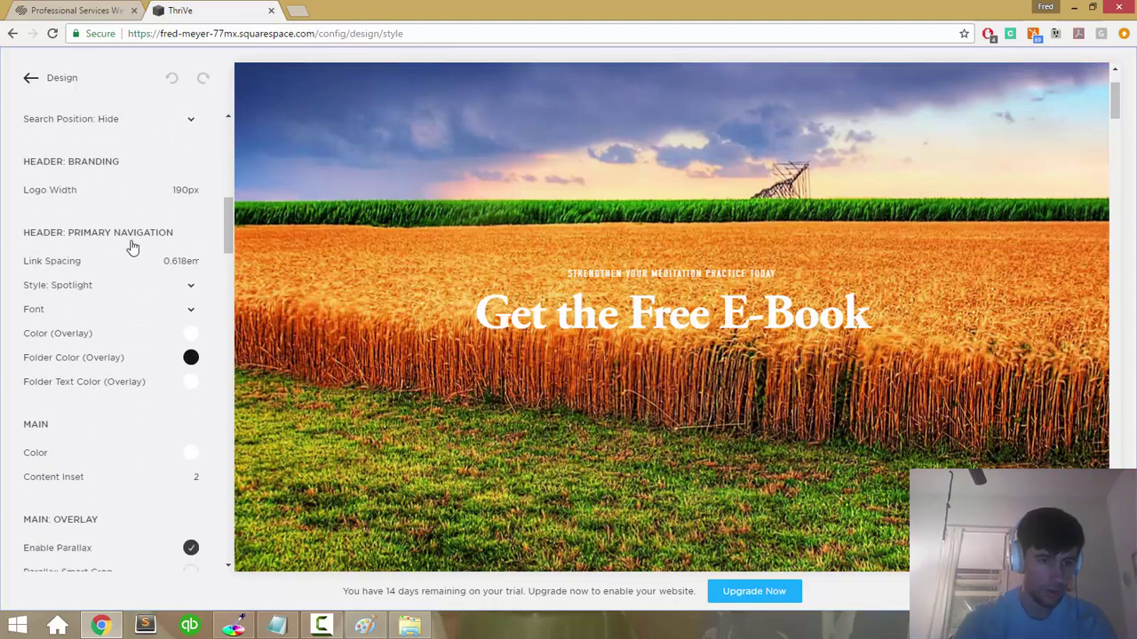
{"action": "scroll", "coordinate": [131, 247], "scroll_direction": "down", "scroll_amount": 4}
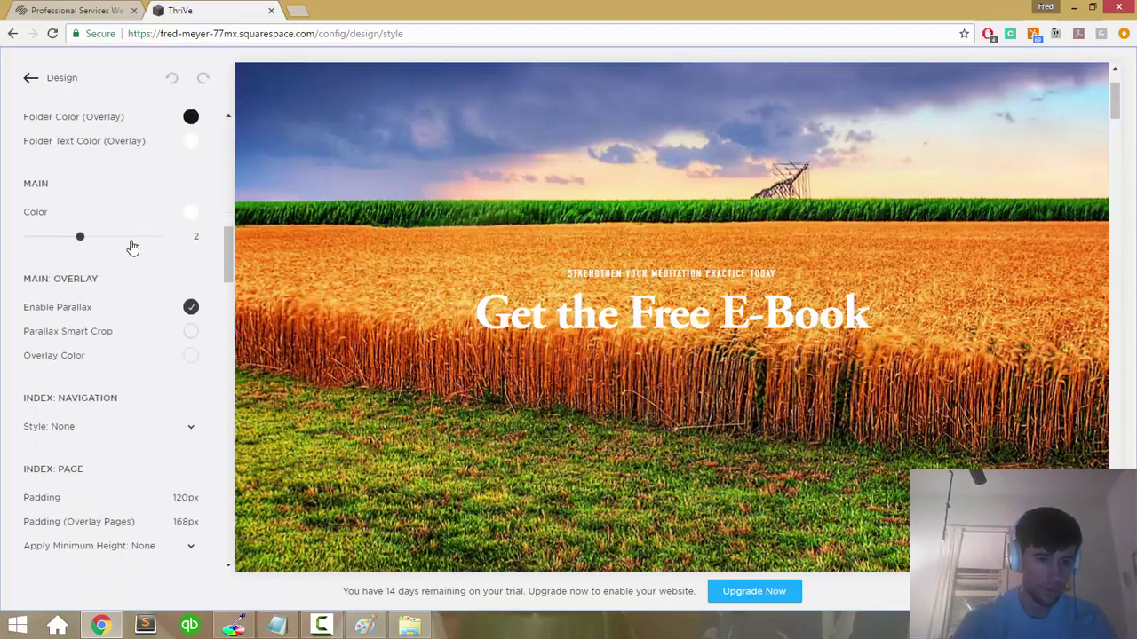
{"action": "scroll", "coordinate": [149, 307], "scroll_direction": "down", "scroll_amount": 2}
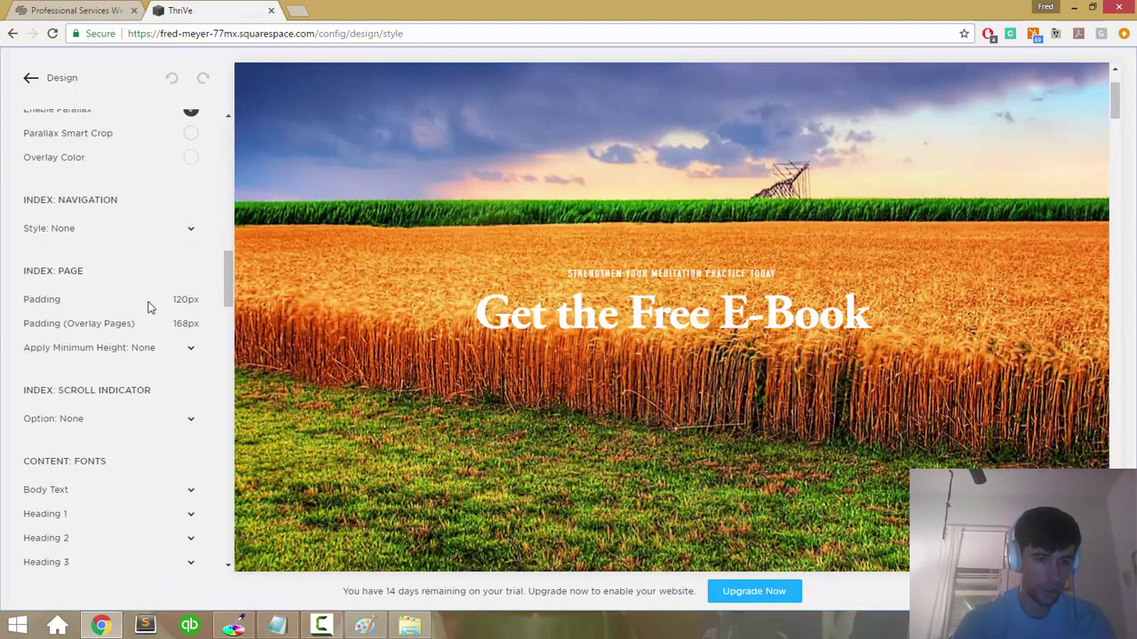
{"action": "scroll", "coordinate": [149, 307], "scroll_direction": "down", "scroll_amount": 3}
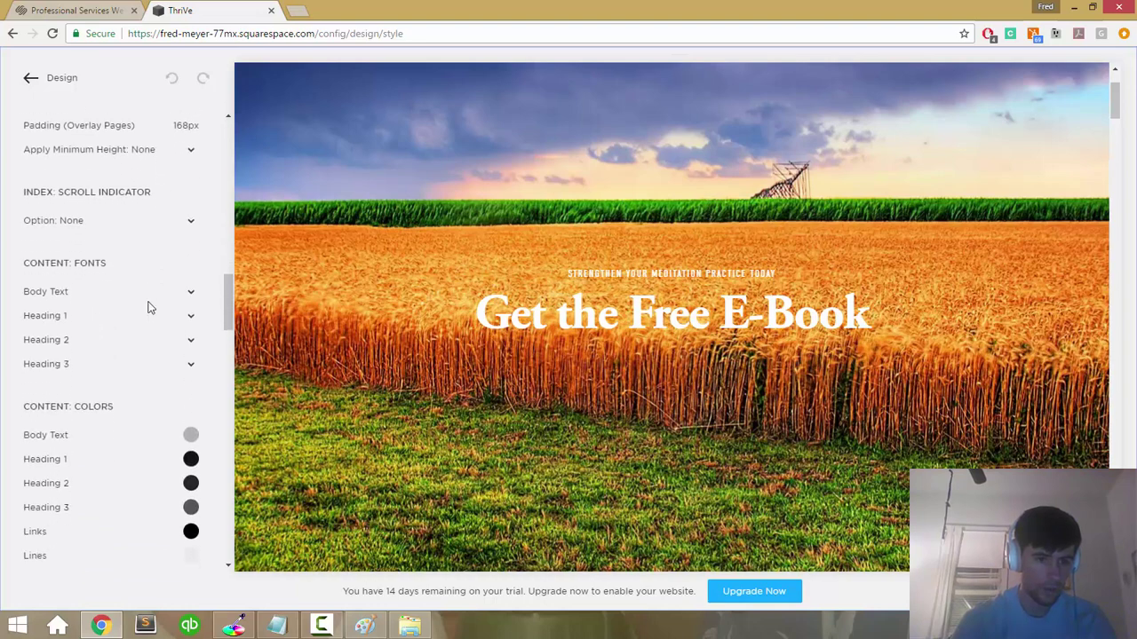
{"action": "left_click", "coordinate": [192, 325]}
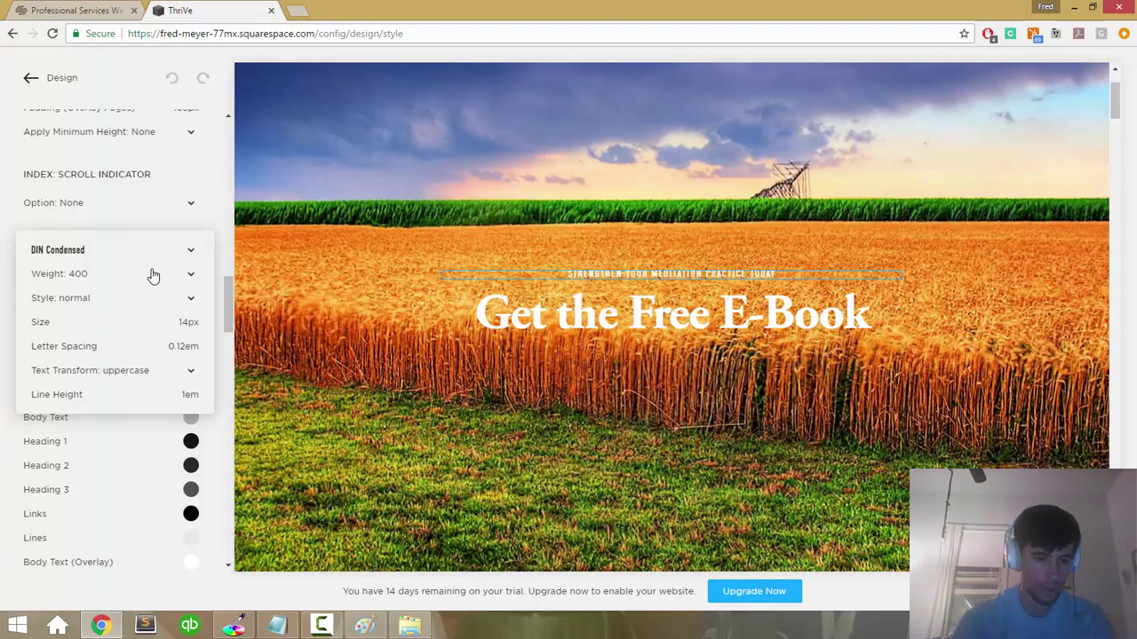
{"action": "mouse_move", "coordinate": [188, 323]}
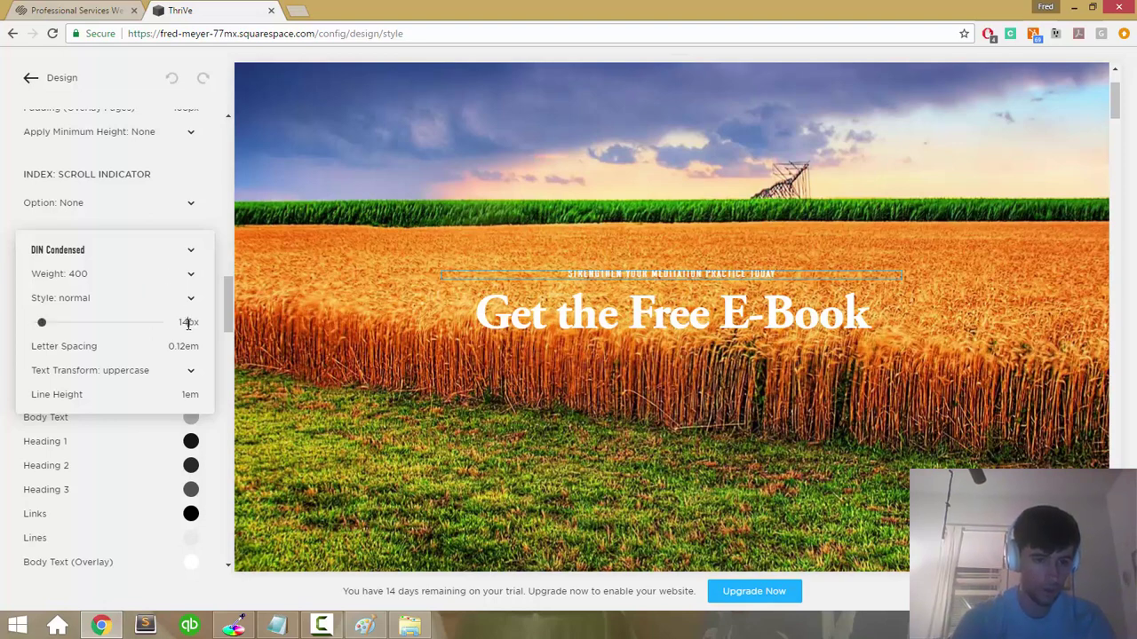
{"action": "mouse_move", "coordinate": [43, 322]}
{"action": "left_mouse_down"}
{"action": "mouse_move", "coordinate": [66, 323]}
{"action": "mouse_move", "coordinate": [55, 322]}
{"action": "left_mouse_up"}
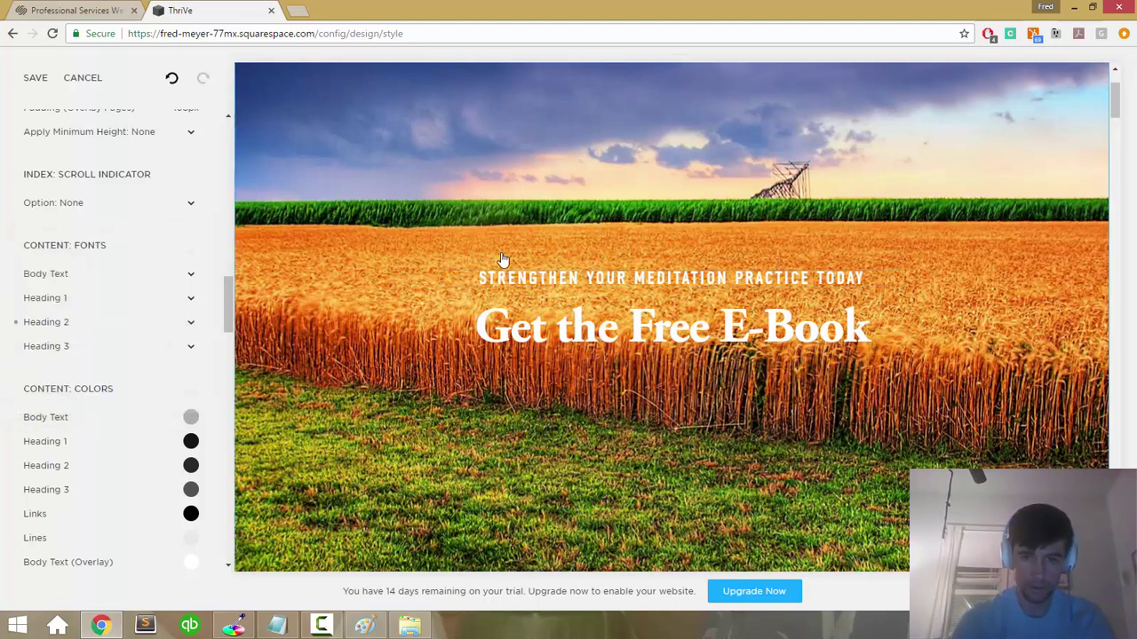
{"action": "left_click", "coordinate": [531, 336]}
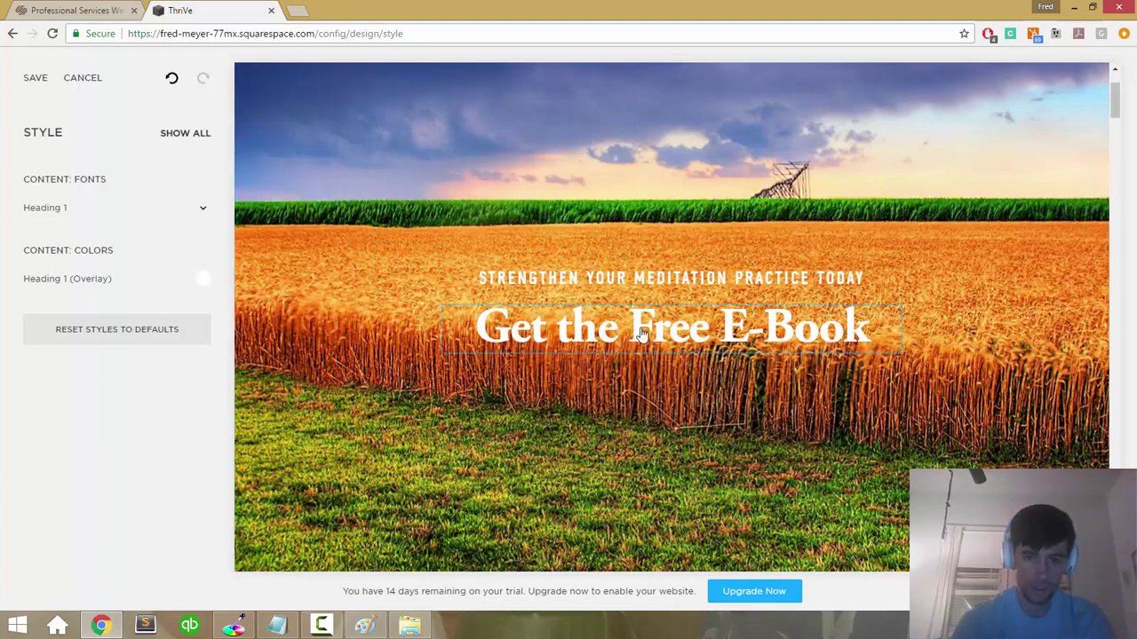
{"action": "left_click", "coordinate": [38, 79]}
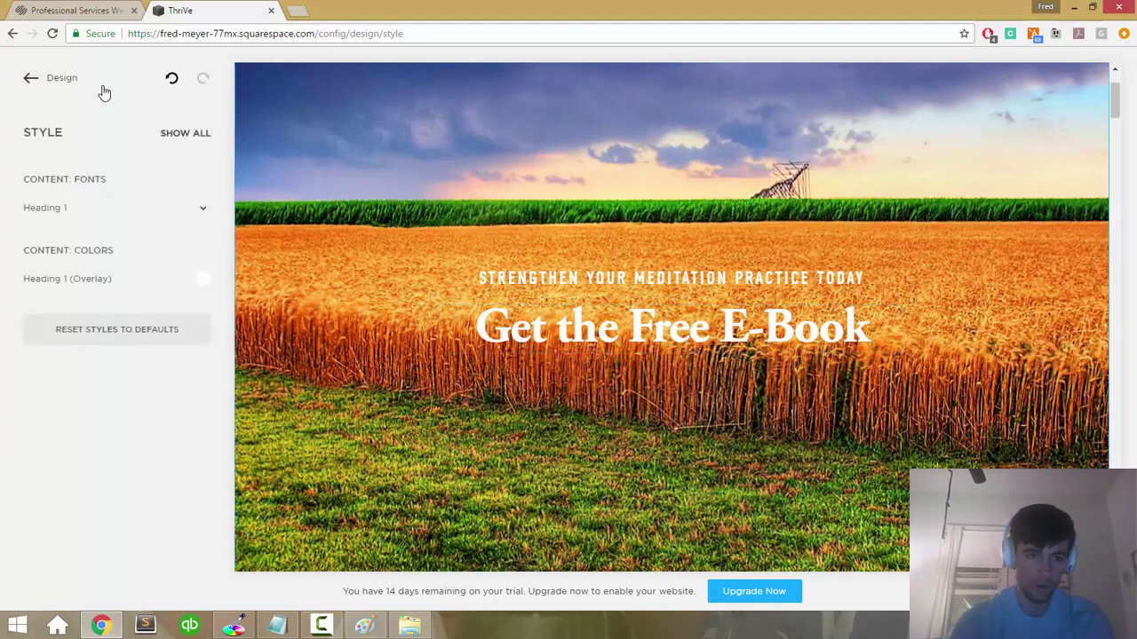
{"action": "left_click", "coordinate": [30, 78]}
Step: Set the banner heading lines to Heading 1
{"action": "left_click", "coordinate": [34, 79]}
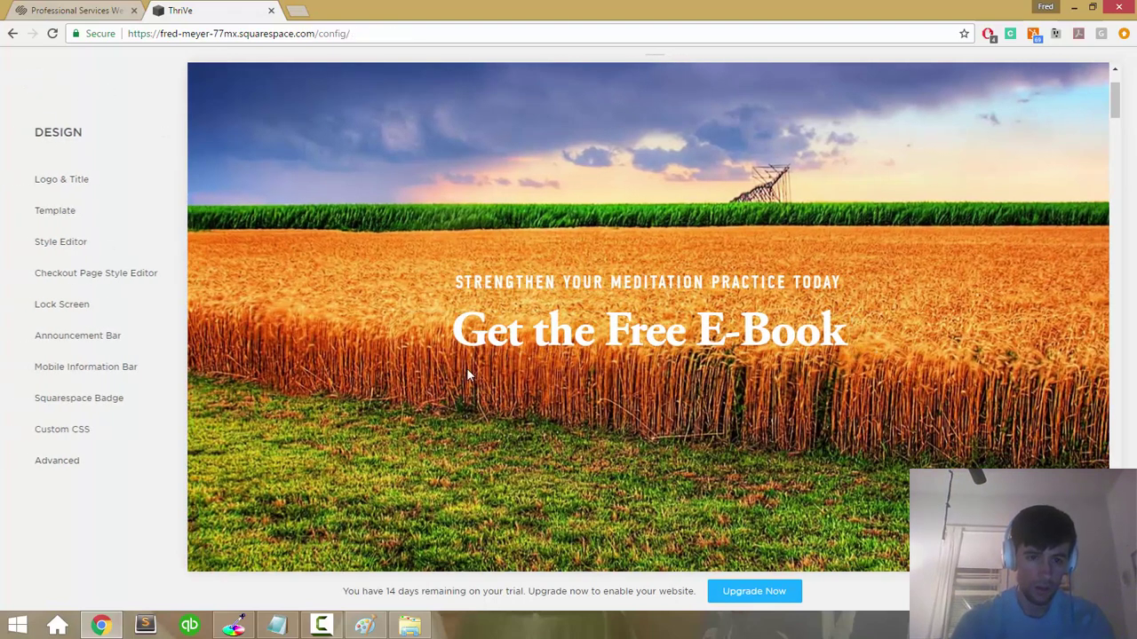
{"action": "scroll", "coordinate": [524, 330], "scroll_direction": "down", "scroll_amount": 6}
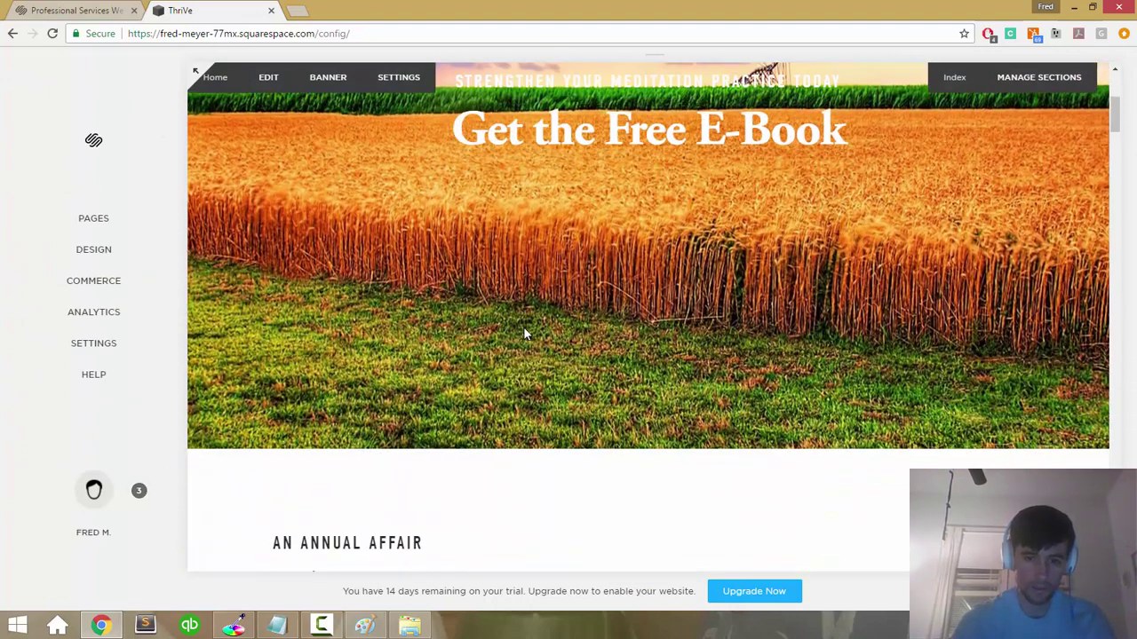
{"action": "scroll", "coordinate": [524, 334], "scroll_direction": "up", "scroll_amount": 5}
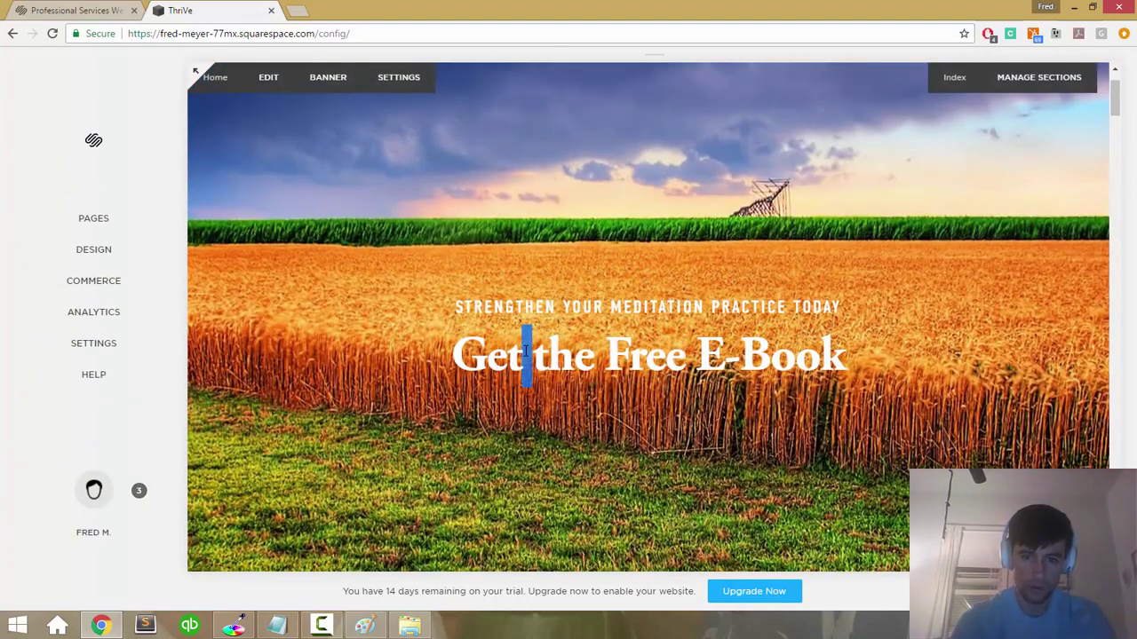
{"action": "left_click", "coordinate": [525, 350]}
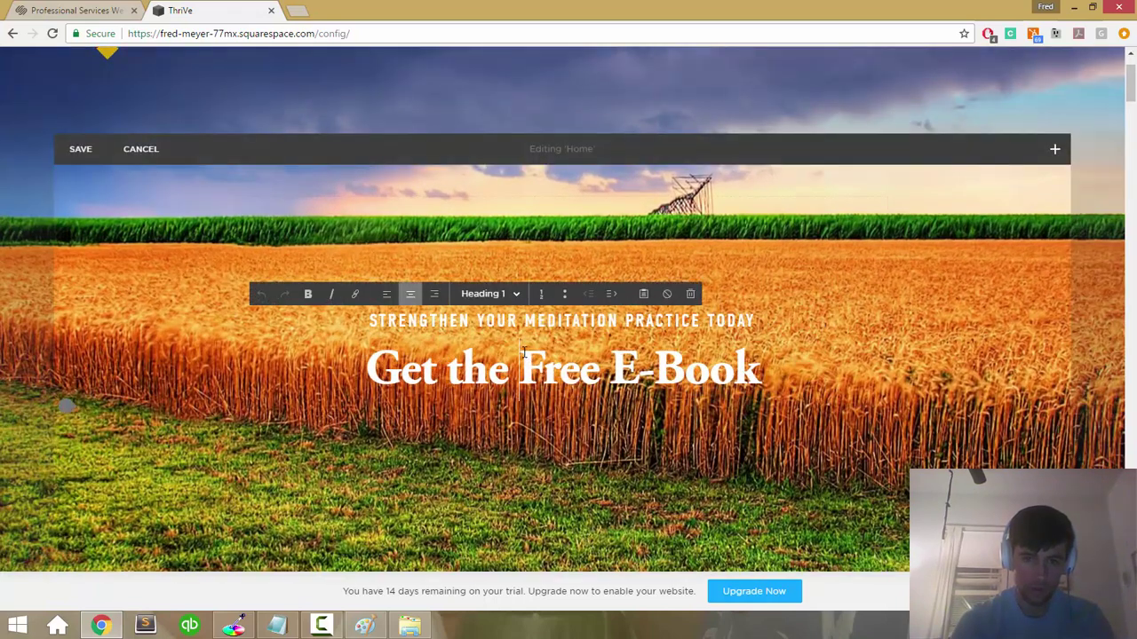
{"action": "key", "text": "ctrl+a"}
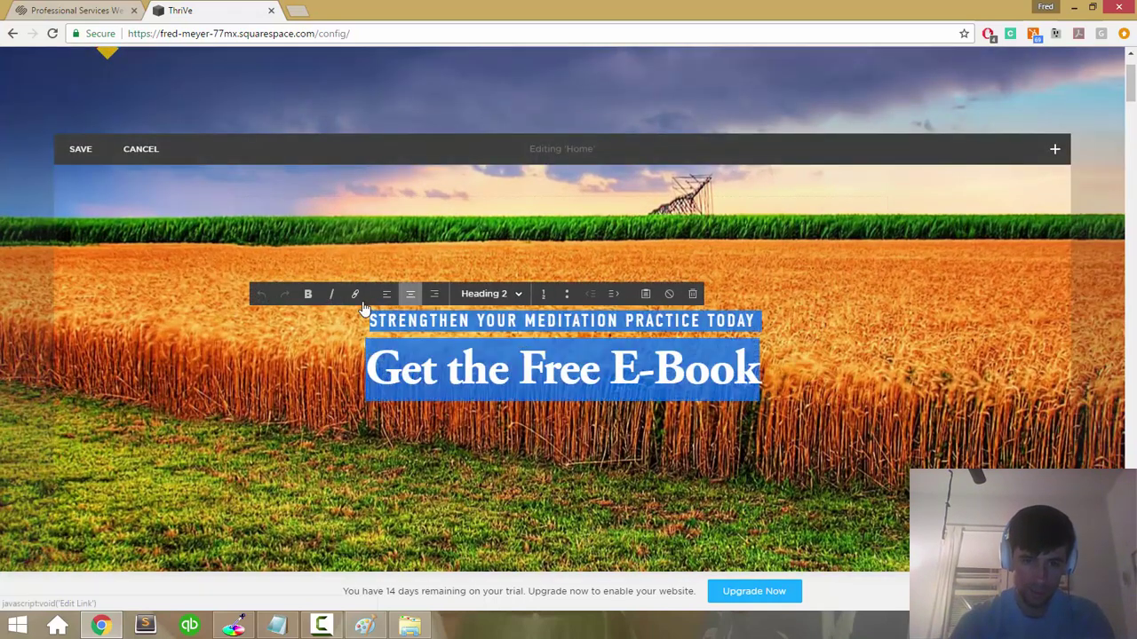
{"action": "left_click", "coordinate": [412, 340]}
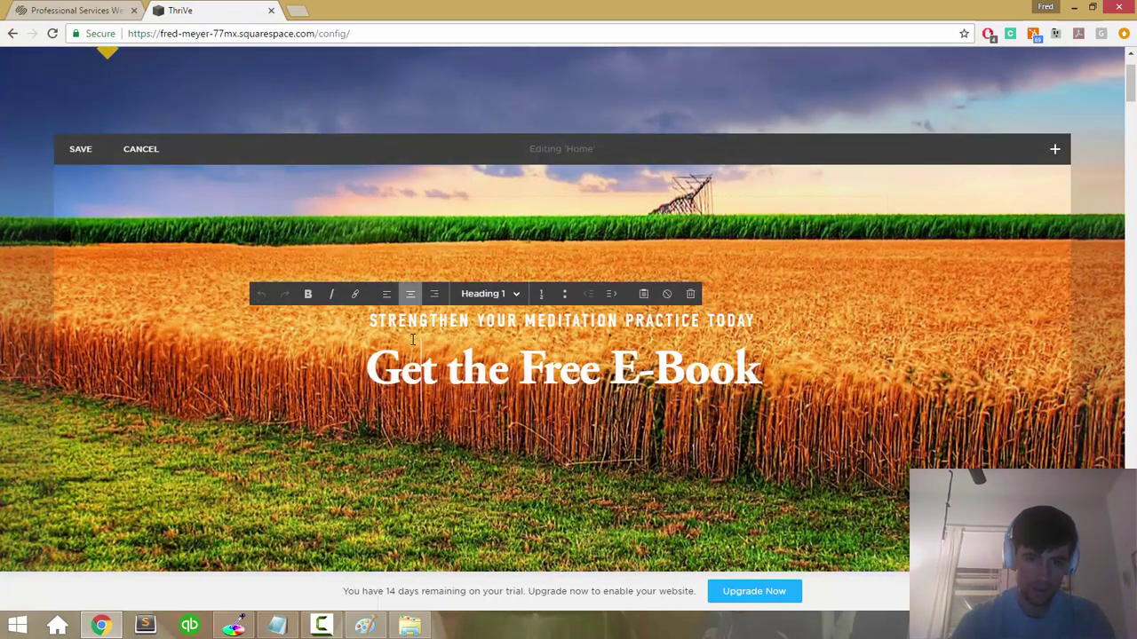
Step: Link 'Get the Free E-Book' to the Home page and save the page edits
{"action": "triple_click", "coordinate": [374, 366]}
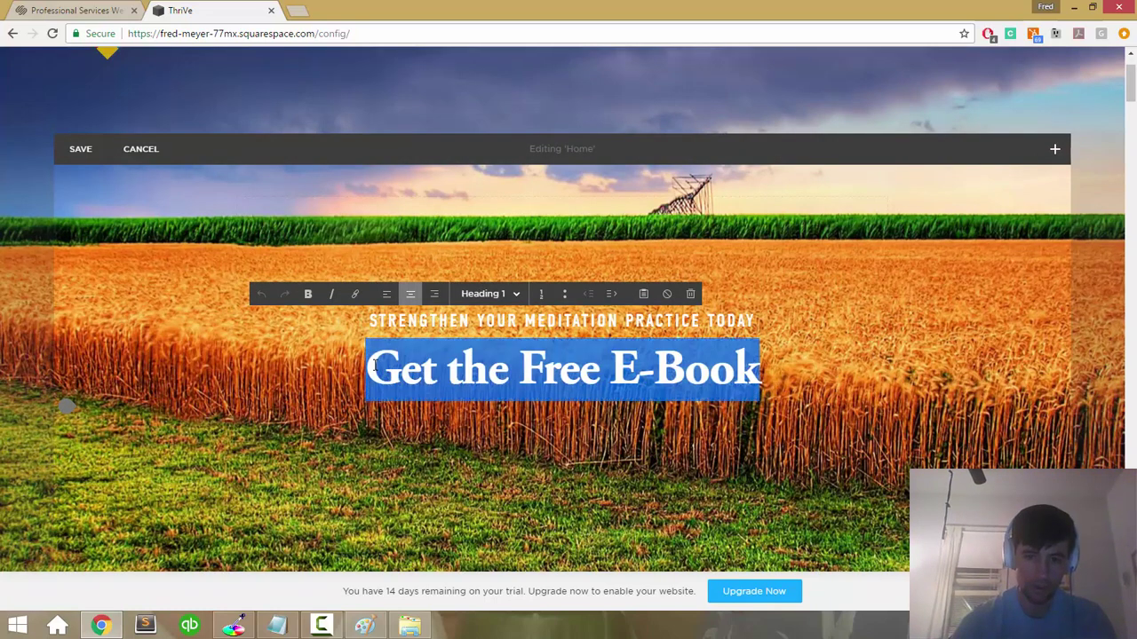
{"action": "left_click", "coordinate": [355, 295]}
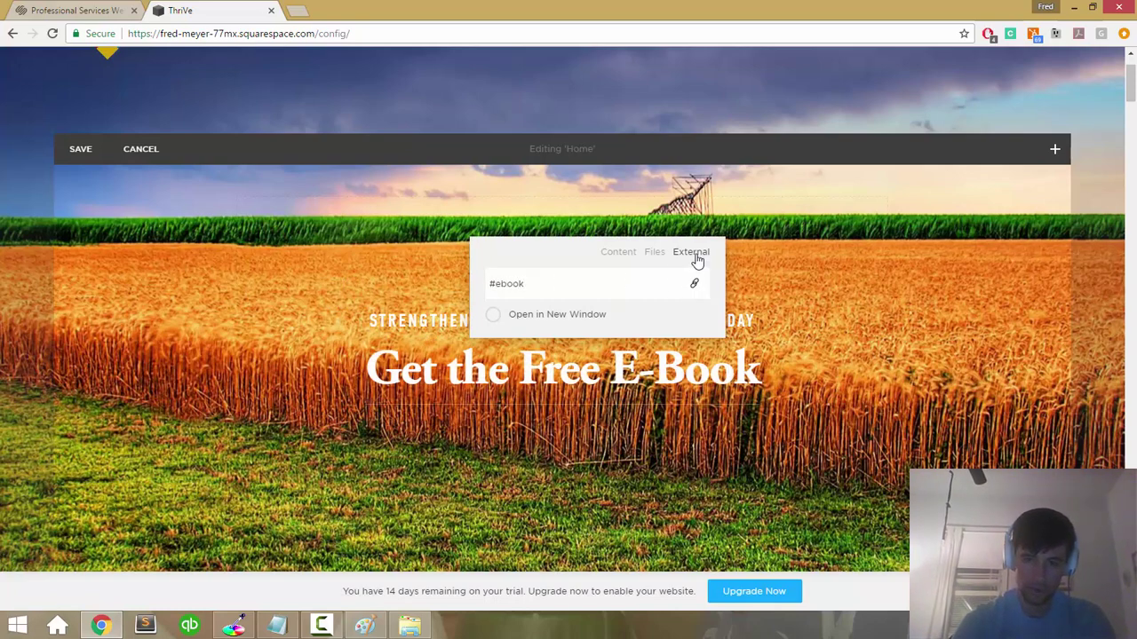
{"action": "left_click", "coordinate": [654, 253]}
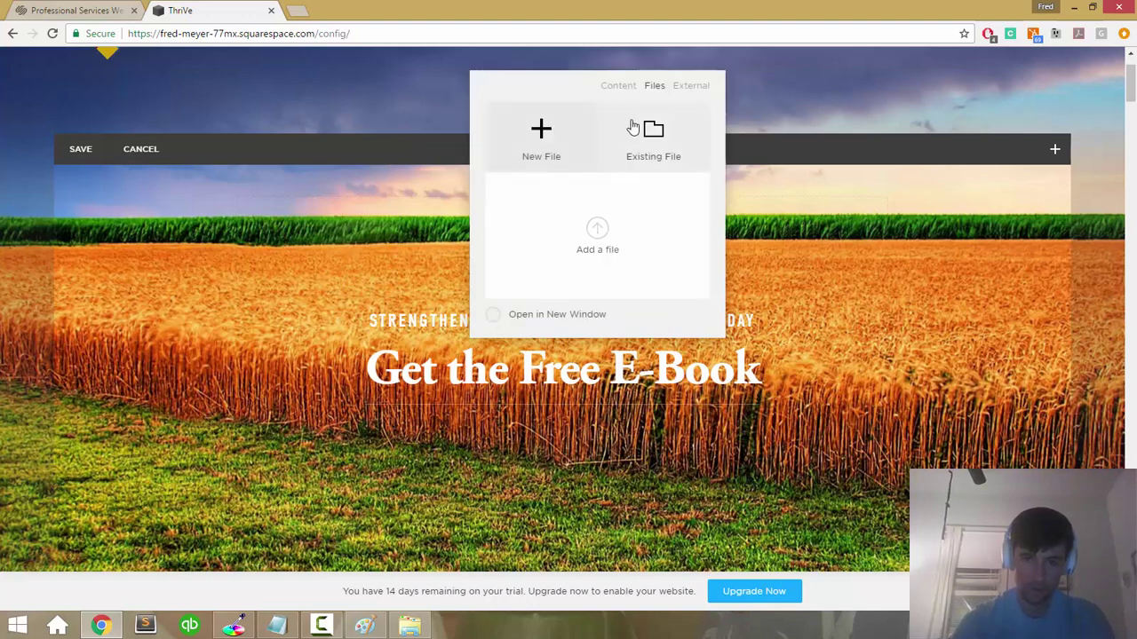
{"action": "left_click", "coordinate": [619, 89]}
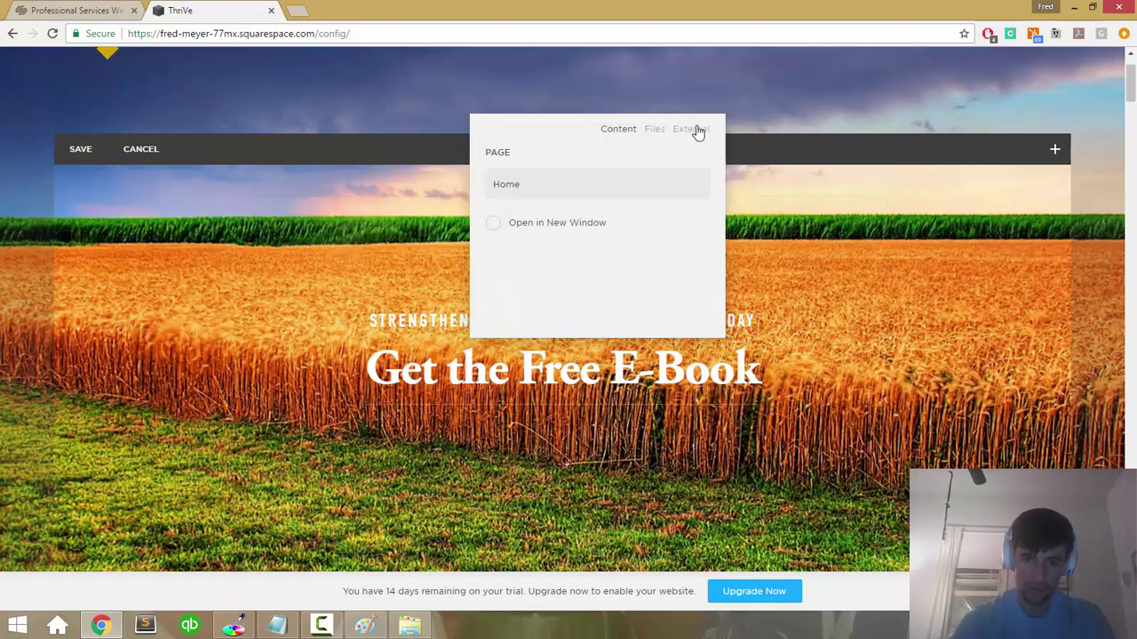
{"action": "left_click", "coordinate": [698, 132]}
{"action": "left_click", "coordinate": [622, 254]}
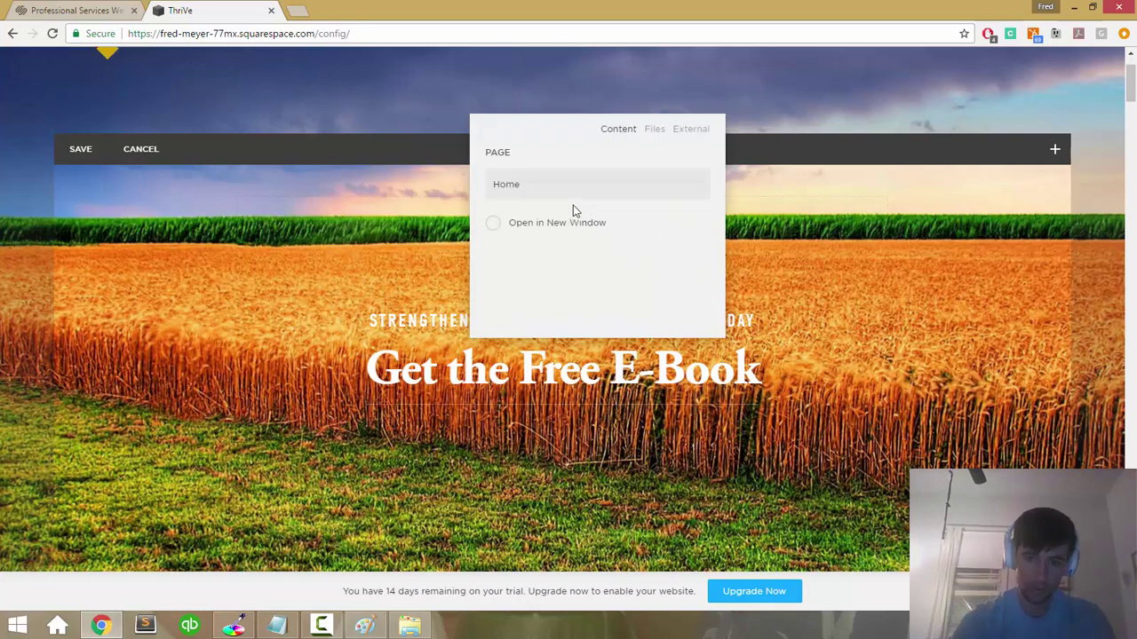
{"action": "left_click", "coordinate": [563, 197]}
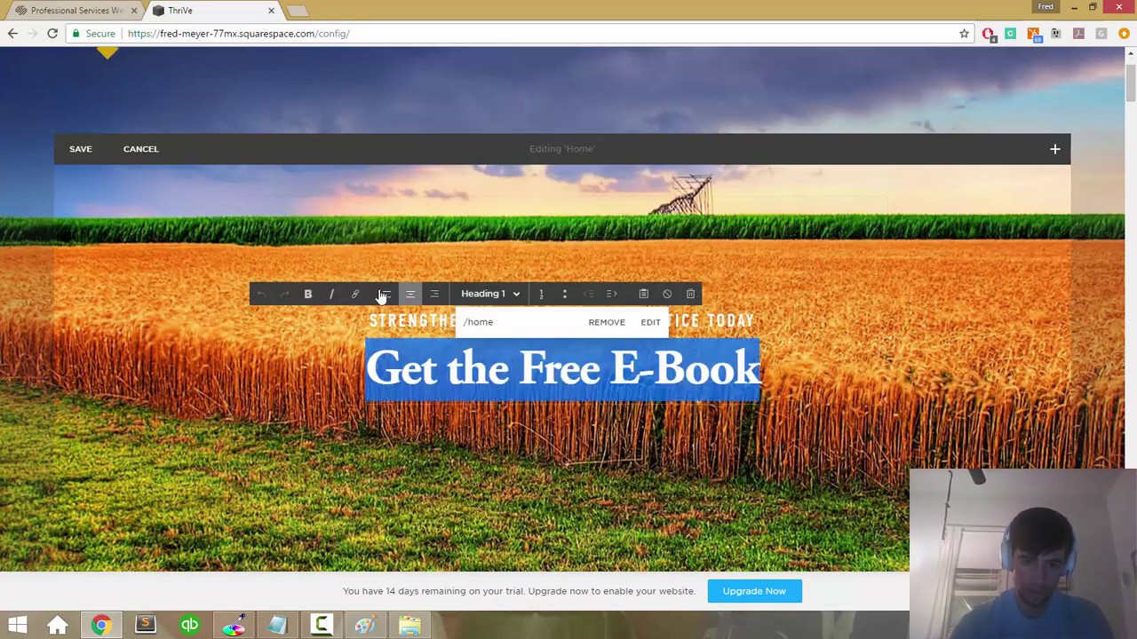
{"action": "left_click", "coordinate": [478, 238]}
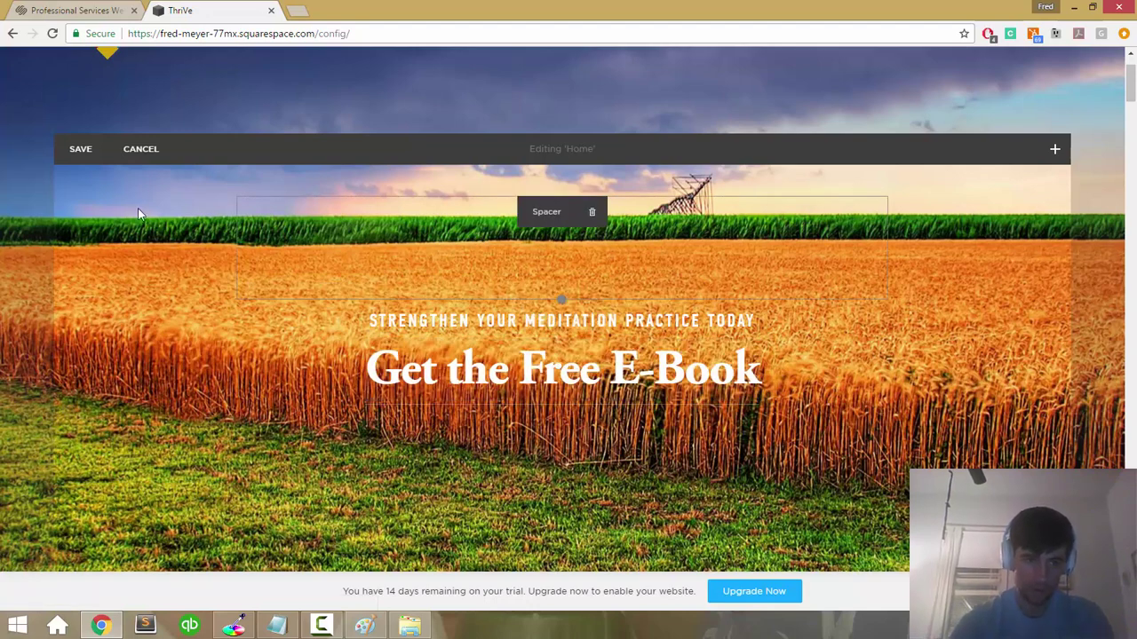
{"action": "left_click", "coordinate": [80, 151]}
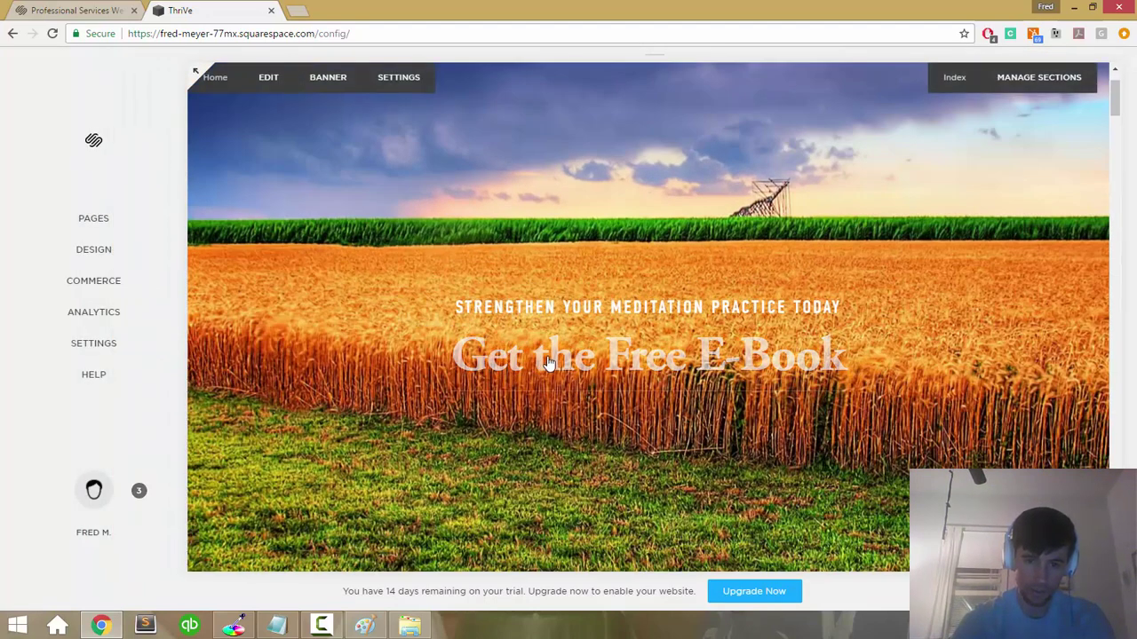
Step: Follow the heading's link and scroll through the saved Home page preview
{"action": "left_click", "coordinate": [527, 368]}
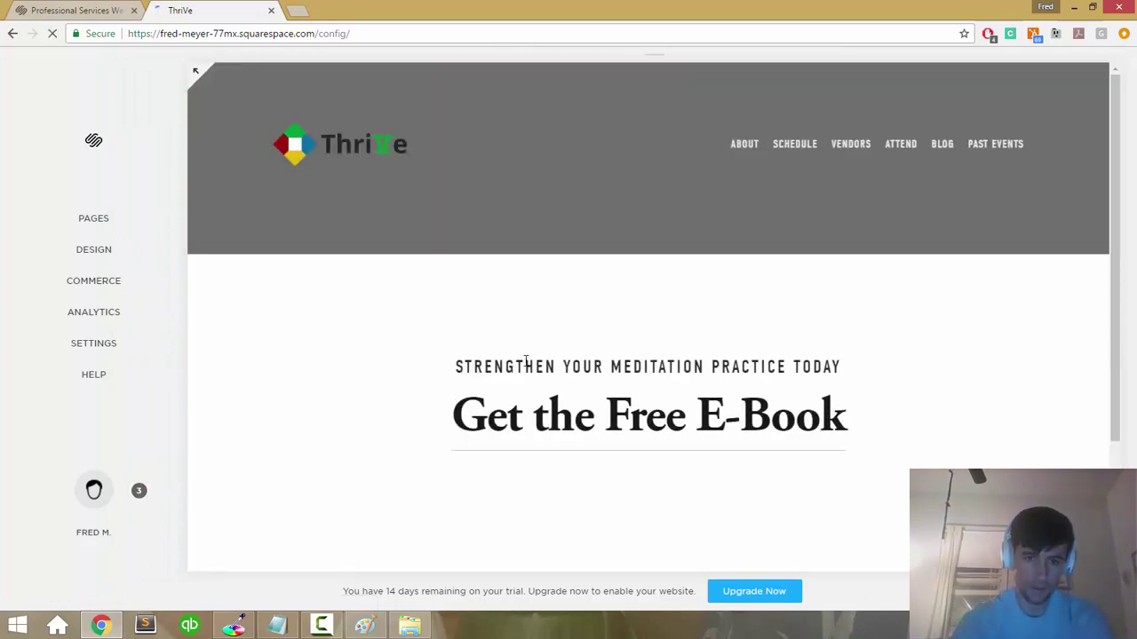
{"action": "scroll", "coordinate": [525, 365], "scroll_direction": "down", "scroll_amount": 3}
{"action": "scroll", "coordinate": [525, 365], "scroll_direction": "up", "scroll_amount": 3}
{"action": "scroll", "coordinate": [525, 366], "scroll_direction": "down", "scroll_amount": 5}
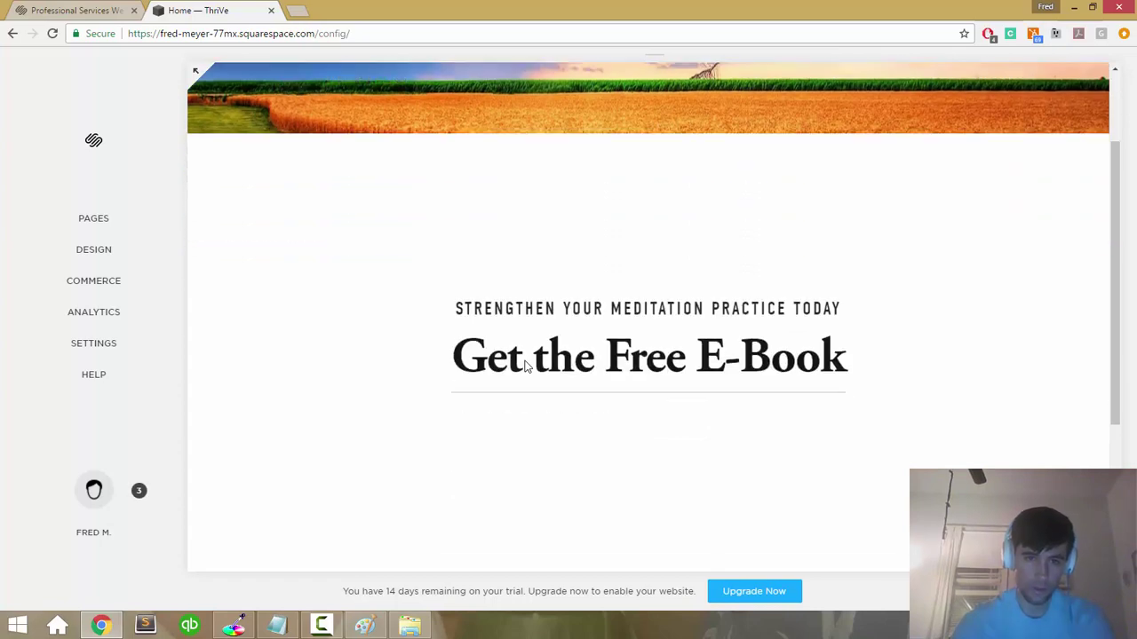
{"action": "scroll", "coordinate": [524, 366], "scroll_direction": "up", "scroll_amount": 5}
{"action": "scroll", "coordinate": [525, 365], "scroll_direction": "down", "scroll_amount": 4}
{"action": "scroll", "coordinate": [525, 365], "scroll_direction": "up", "scroll_amount": 4}
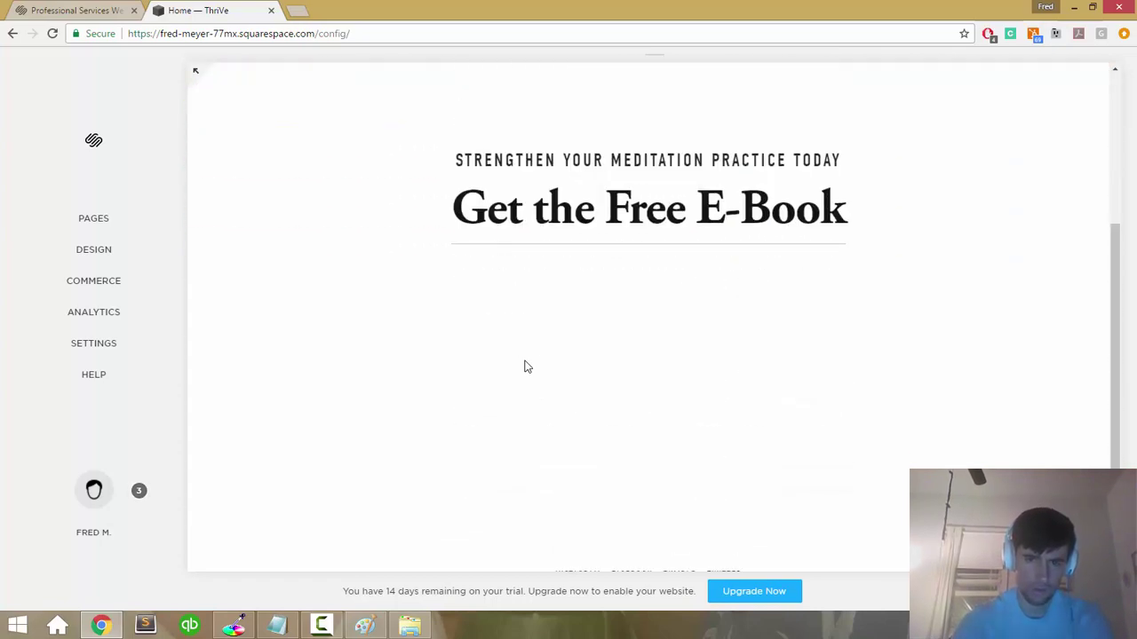
{"action": "left_click", "coordinate": [261, 140]}
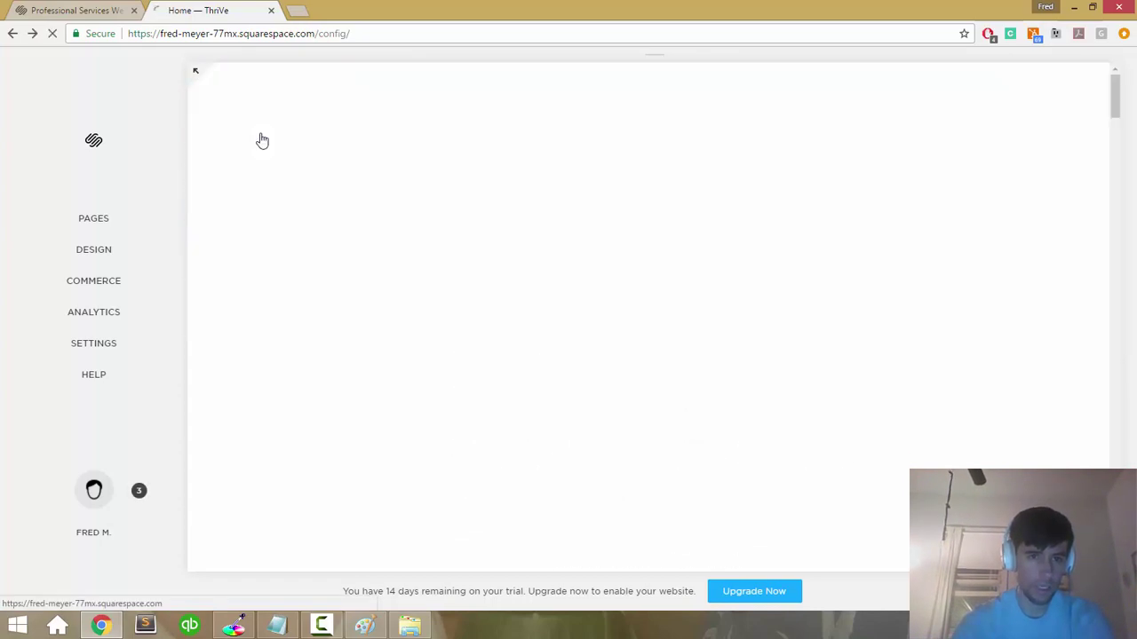
{"action": "scroll", "coordinate": [480, 286], "scroll_direction": "down", "scroll_amount": 4}
{"action": "scroll", "coordinate": [480, 286], "scroll_direction": "down", "scroll_amount": 6}
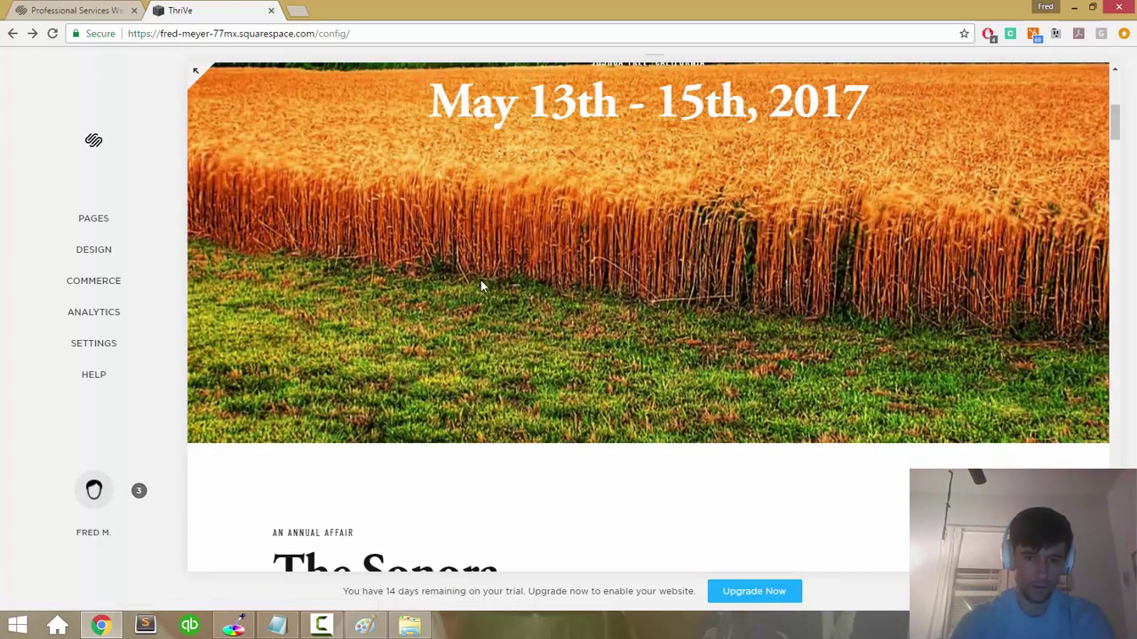
{"action": "scroll", "coordinate": [395, 288], "scroll_direction": "up", "scroll_amount": 1}
Step: Try editing the About demo section, then bring up the site's Pages list
{"action": "mouse_move", "coordinate": [392, 287]}
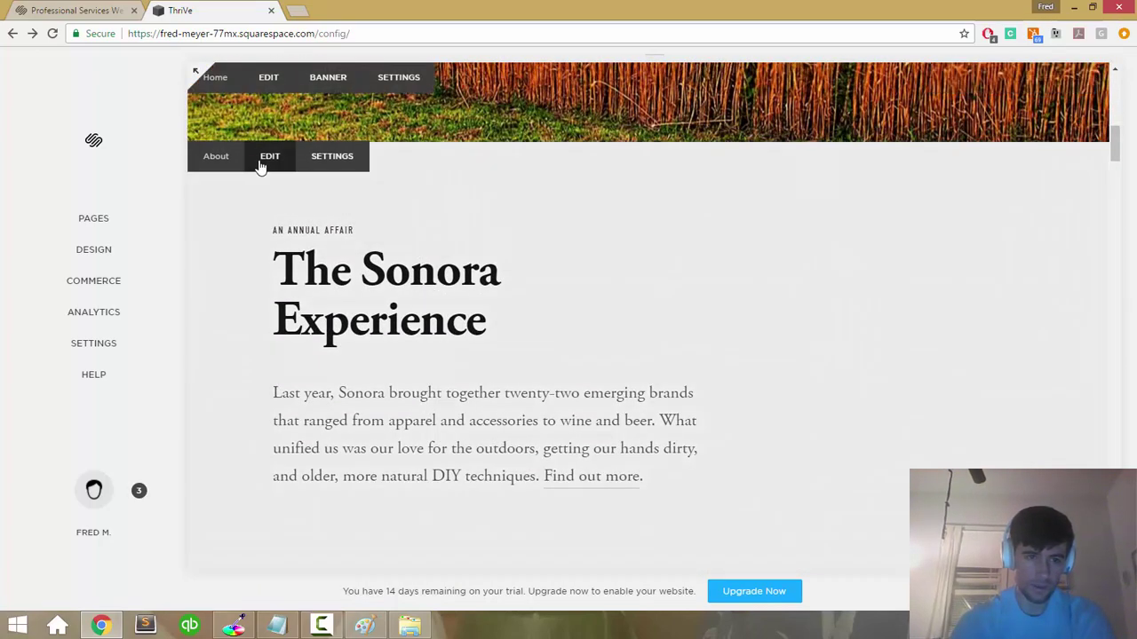
{"action": "left_click", "coordinate": [261, 159]}
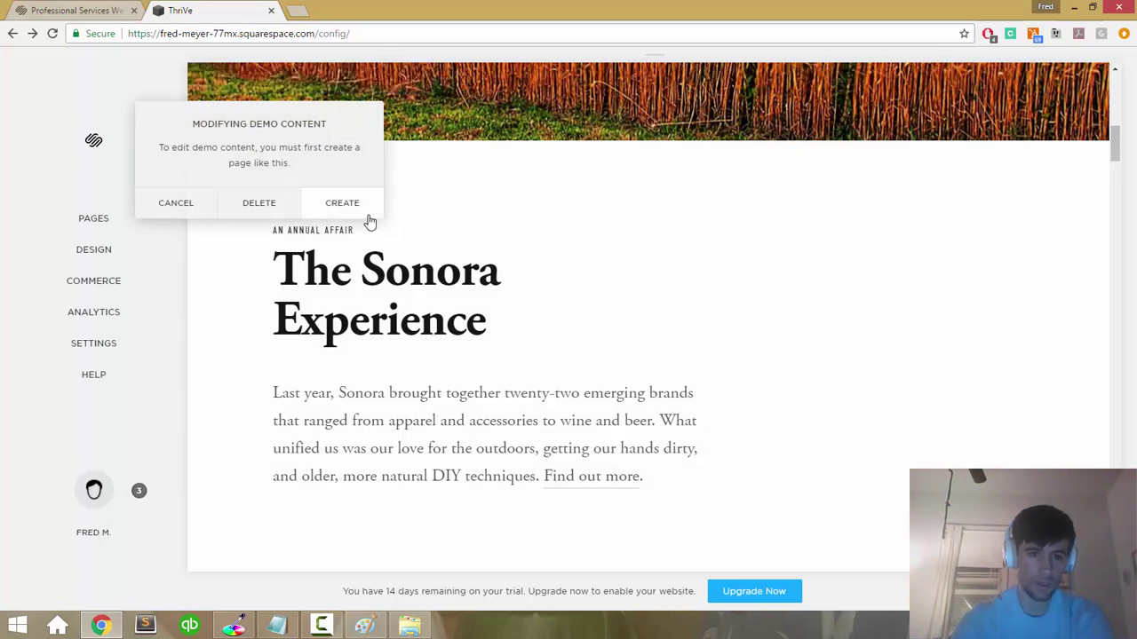
{"action": "scroll", "coordinate": [408, 229], "scroll_direction": "up", "scroll_amount": 10}
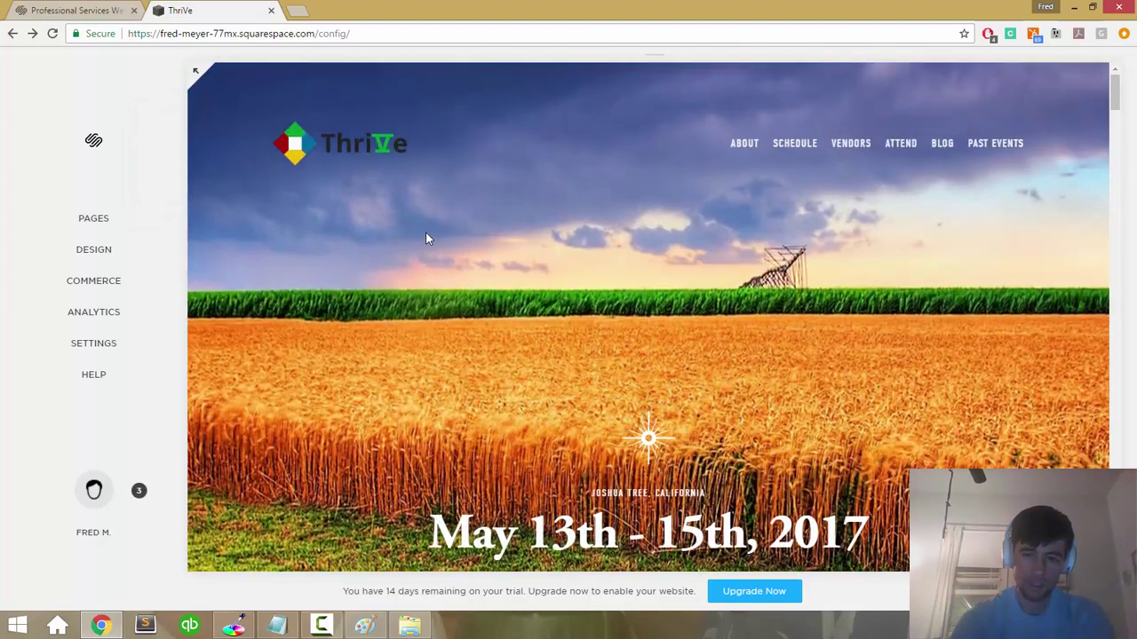
{"action": "scroll", "coordinate": [425, 238], "scroll_direction": "down", "scroll_amount": 1}
{"action": "scroll", "coordinate": [426, 238], "scroll_direction": "up", "scroll_amount": 1}
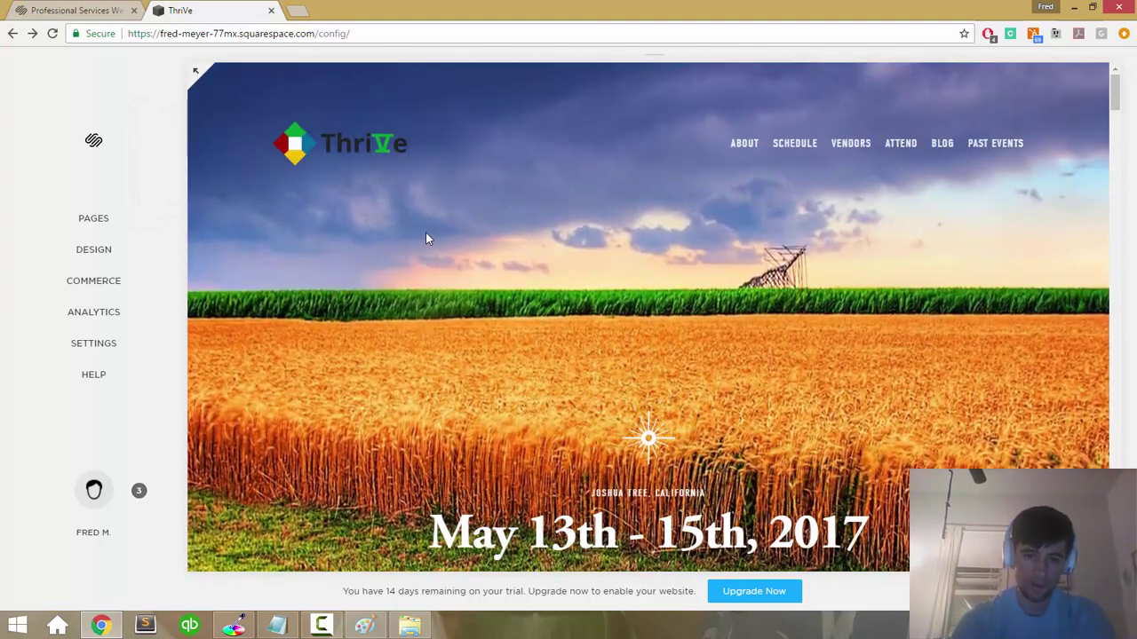
{"action": "scroll", "coordinate": [515, 275], "scroll_direction": "down", "scroll_amount": 1}
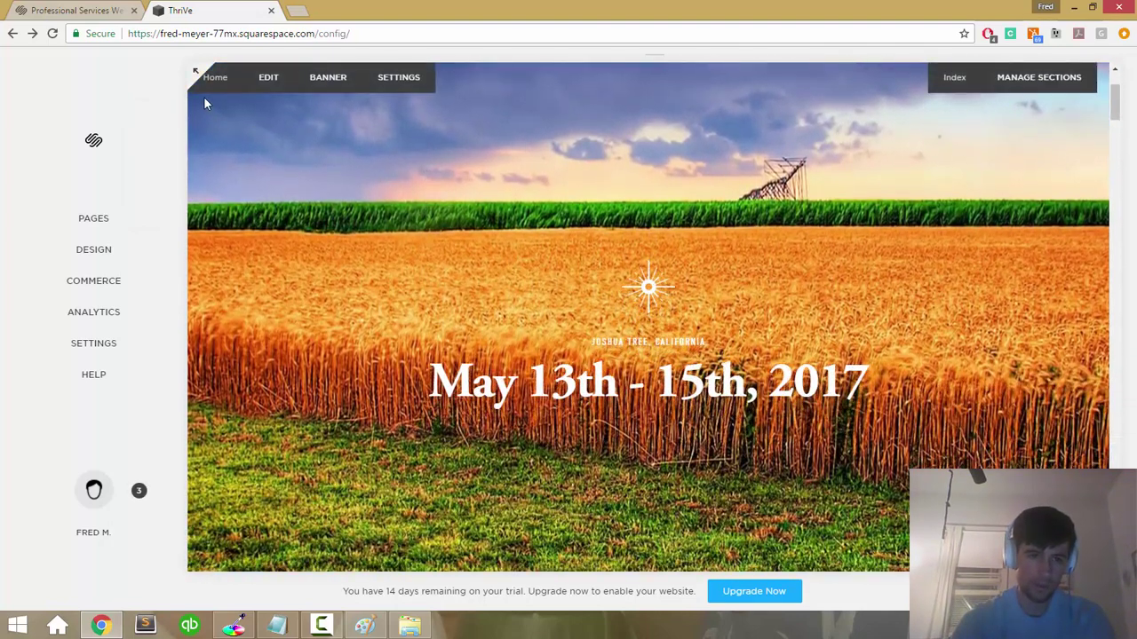
{"action": "scroll", "coordinate": [116, 233], "scroll_direction": "up", "scroll_amount": 2}
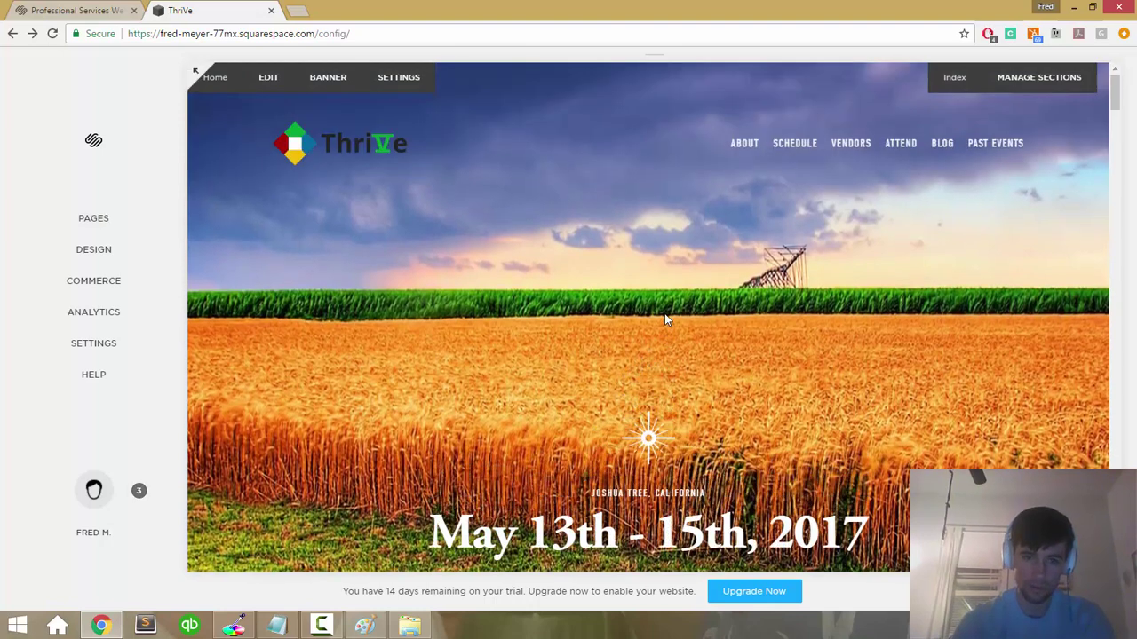
{"action": "left_click", "coordinate": [83, 221]}
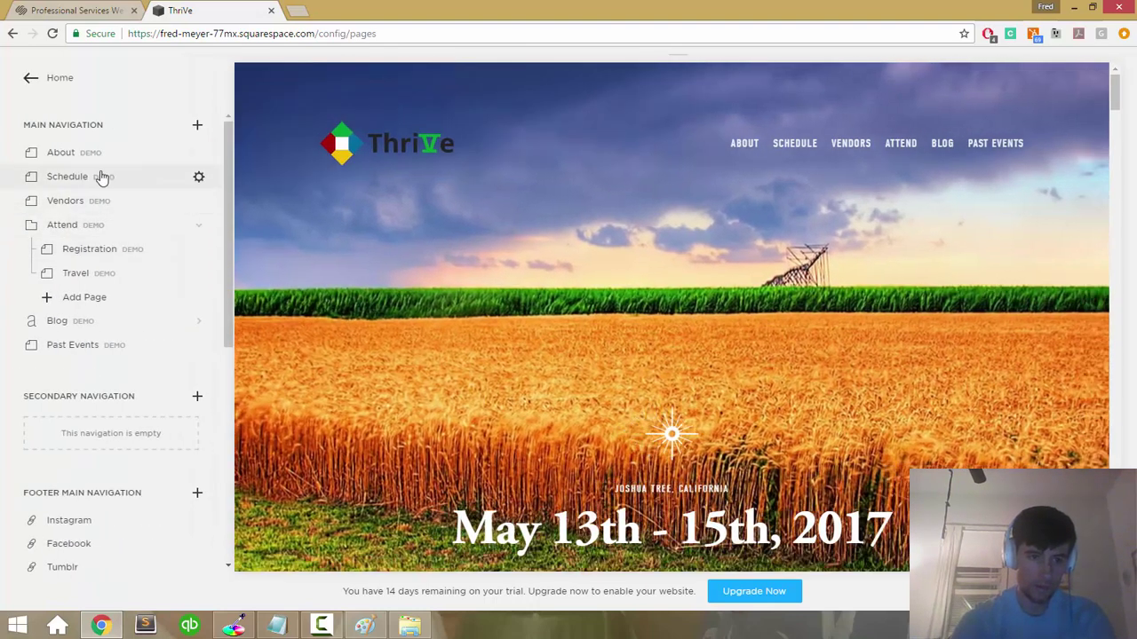
Step: Preview the Home and About pages, scrolling through the Home page
{"action": "scroll", "coordinate": [76, 337], "scroll_direction": "down", "scroll_amount": 3}
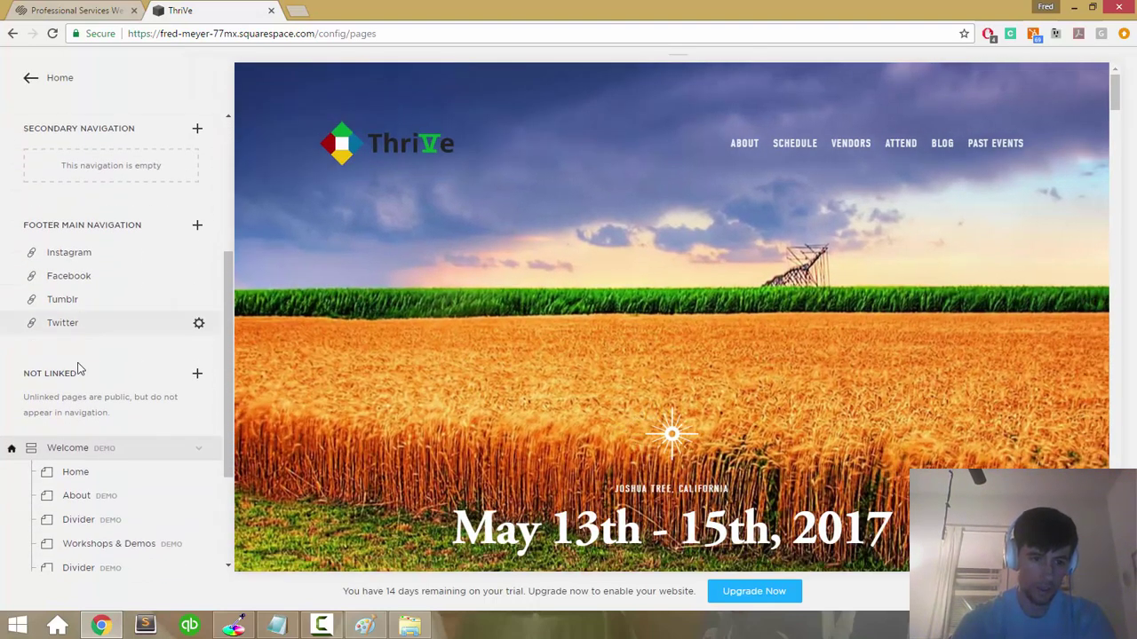
{"action": "left_click", "coordinate": [114, 468]}
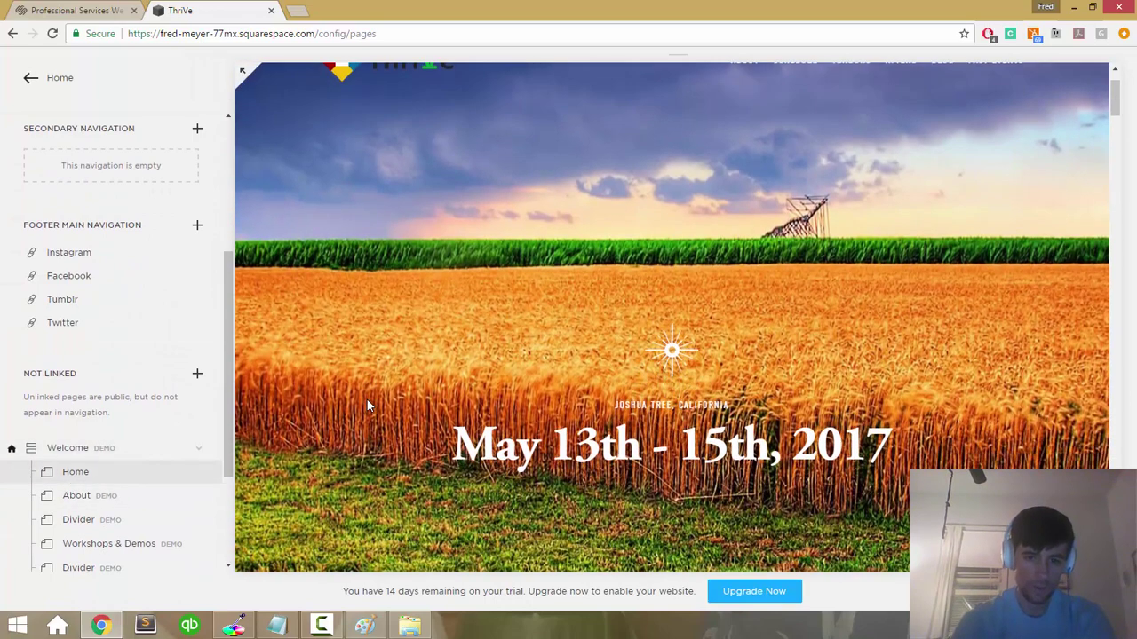
{"action": "scroll", "coordinate": [609, 225], "scroll_direction": "down", "scroll_amount": 4}
{"action": "scroll", "coordinate": [608, 248], "scroll_direction": "up", "scroll_amount": 2}
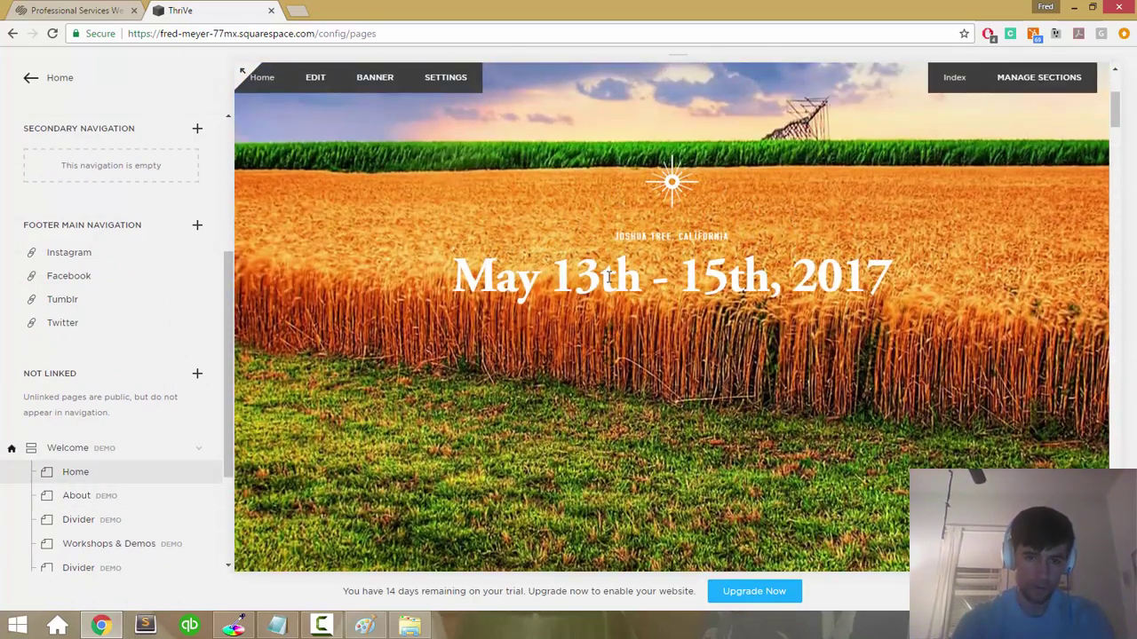
{"action": "scroll", "coordinate": [525, 238], "scroll_direction": "up", "scroll_amount": 3}
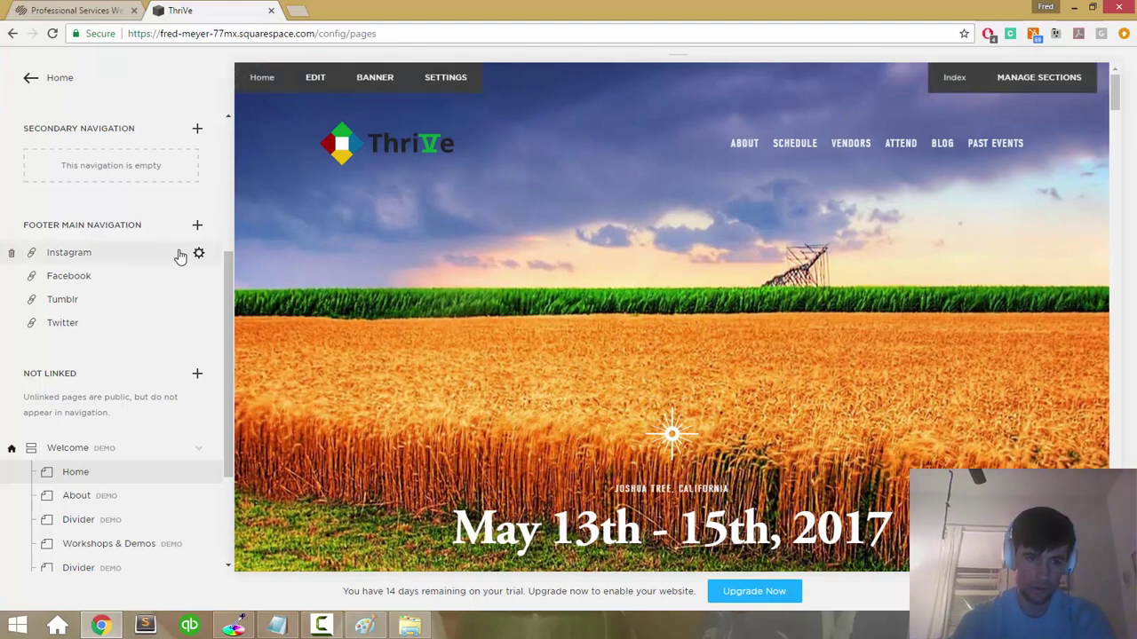
{"action": "scroll", "coordinate": [178, 255], "scroll_direction": "up", "scroll_amount": 3}
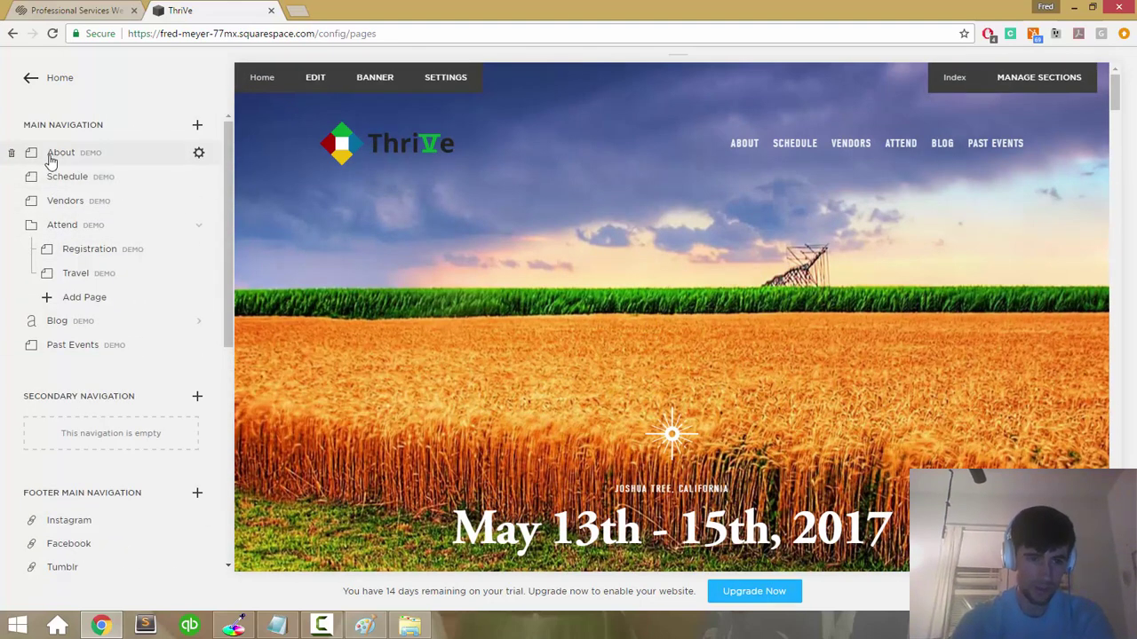
{"action": "left_click", "coordinate": [53, 152]}
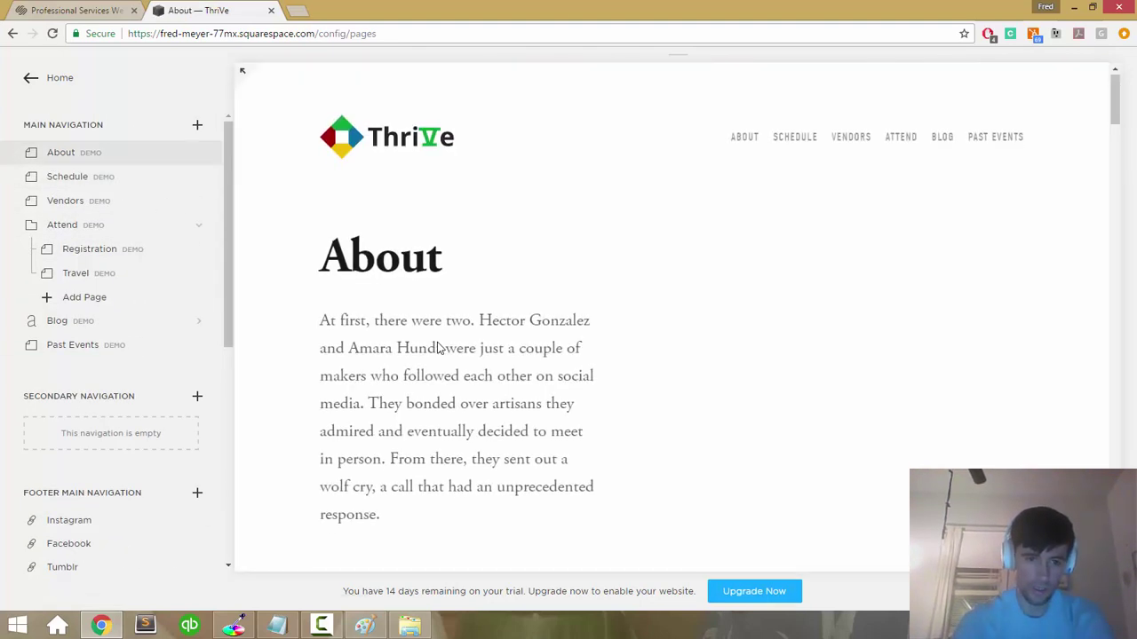
{"action": "scroll", "coordinate": [108, 428], "scroll_direction": "down", "scroll_amount": 5}
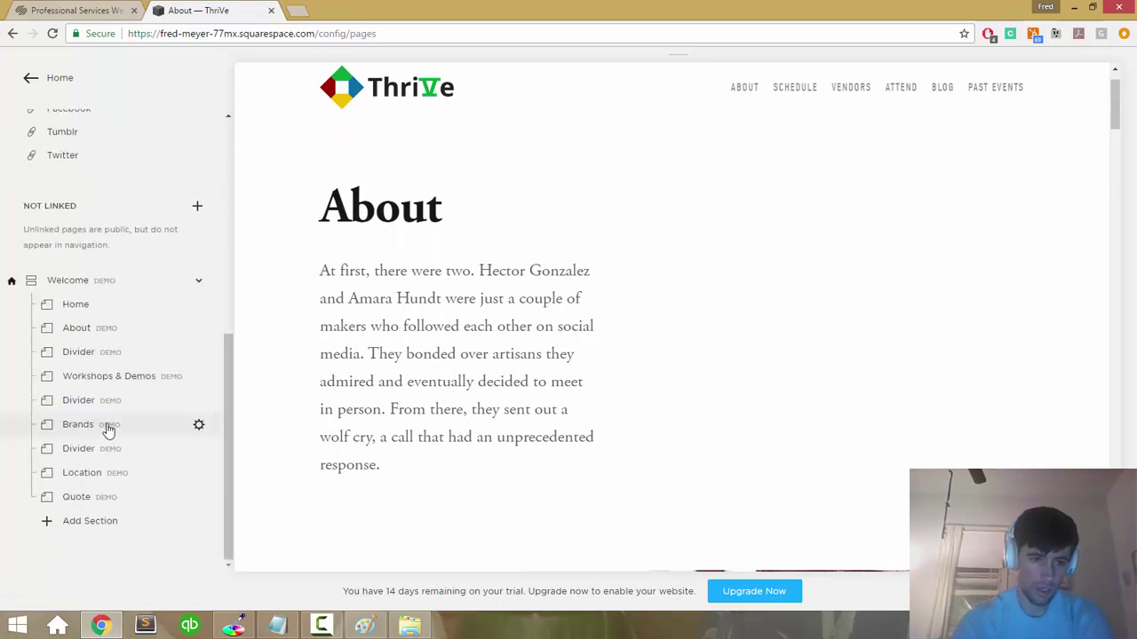
{"action": "left_click", "coordinate": [87, 307]}
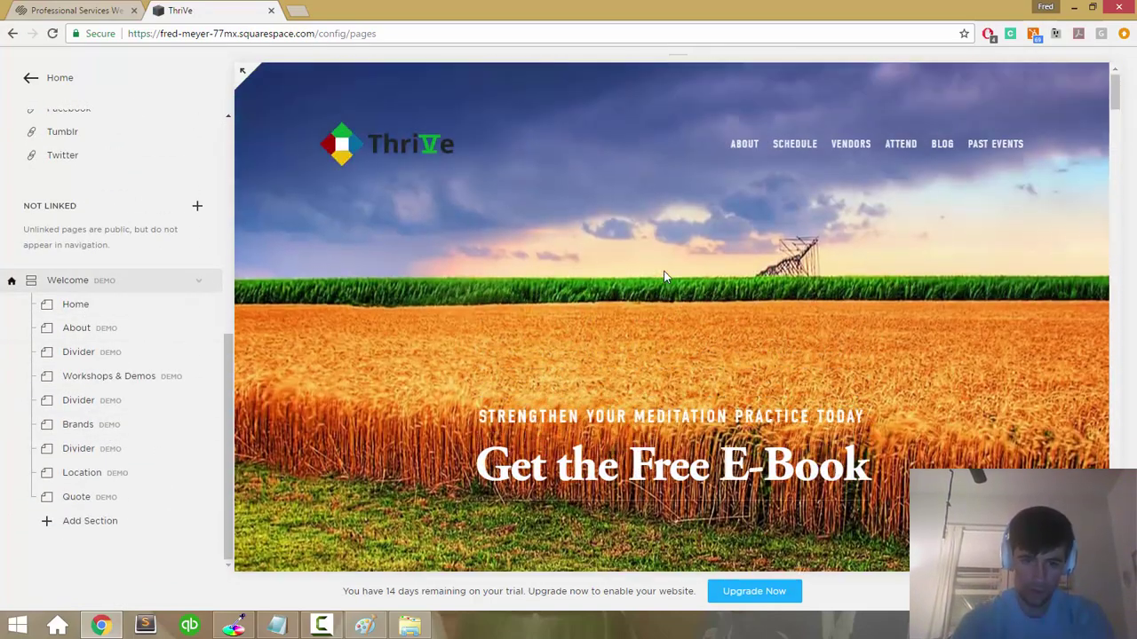
{"action": "scroll", "coordinate": [665, 277], "scroll_direction": "down", "scroll_amount": 15}
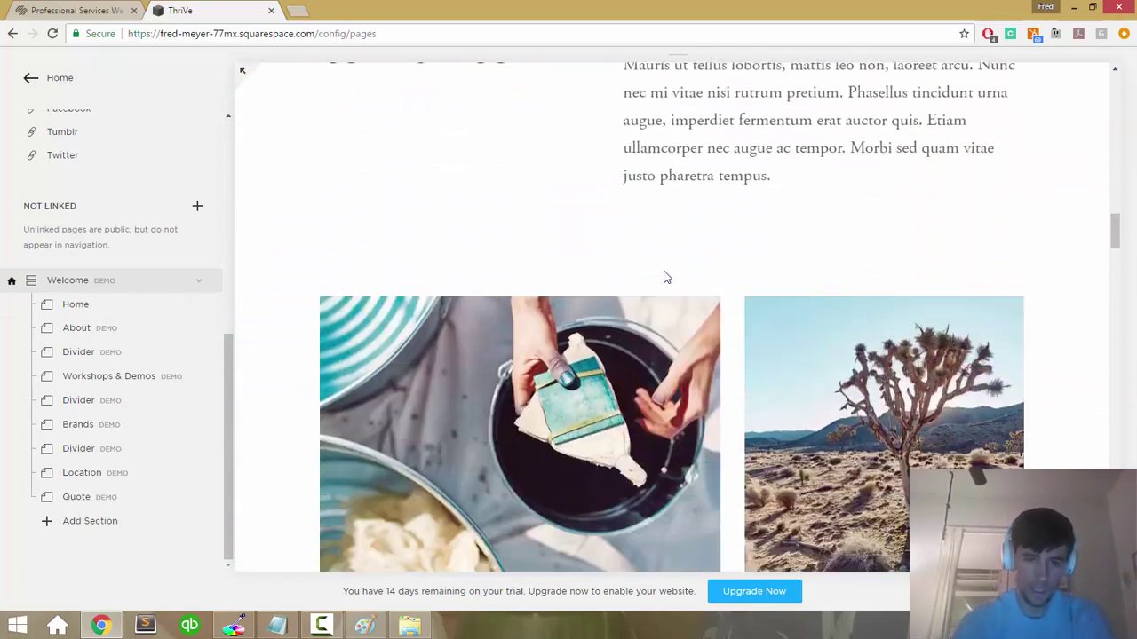
{"action": "scroll", "coordinate": [664, 277], "scroll_direction": "up", "scroll_amount": 12}
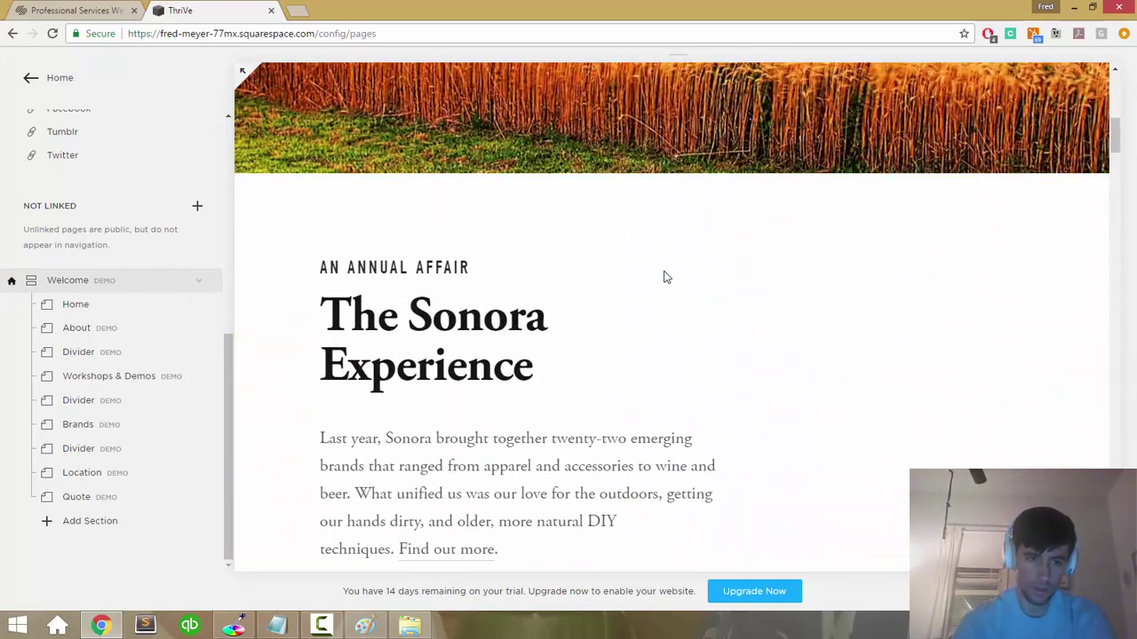
{"action": "left_click_drag", "start_coordinate": [228, 349], "coordinate": [241, 312]}
{"action": "scroll", "coordinate": [622, 222], "scroll_direction": "up", "scroll_amount": 5}
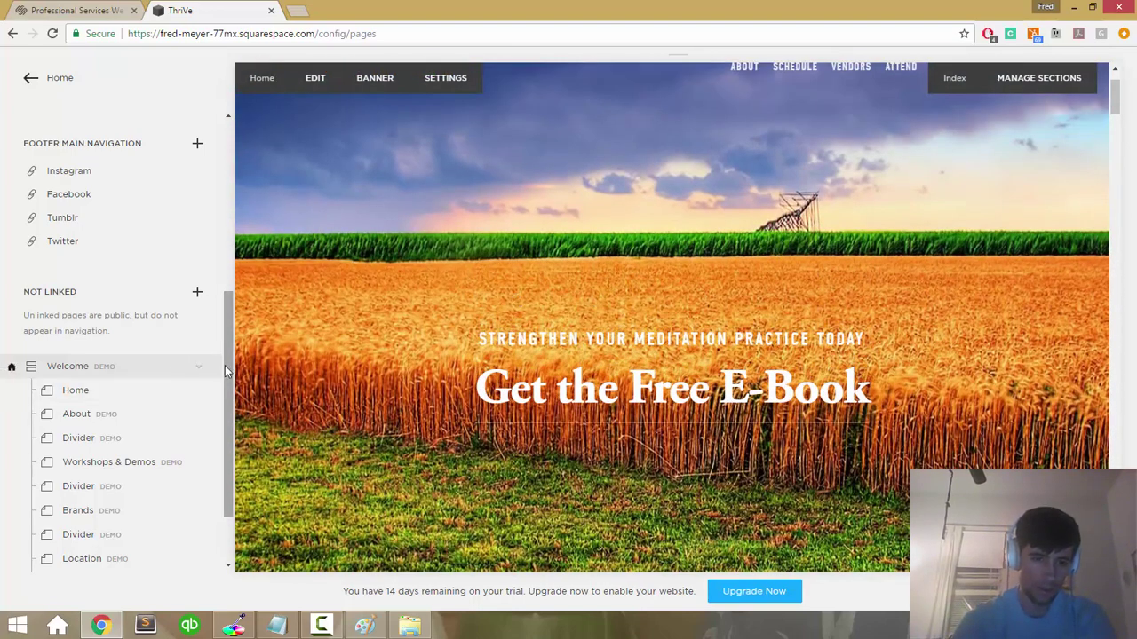
Step: Review the Home page's Basic, Media and Advanced settings and save them
{"action": "left_click", "coordinate": [200, 394]}
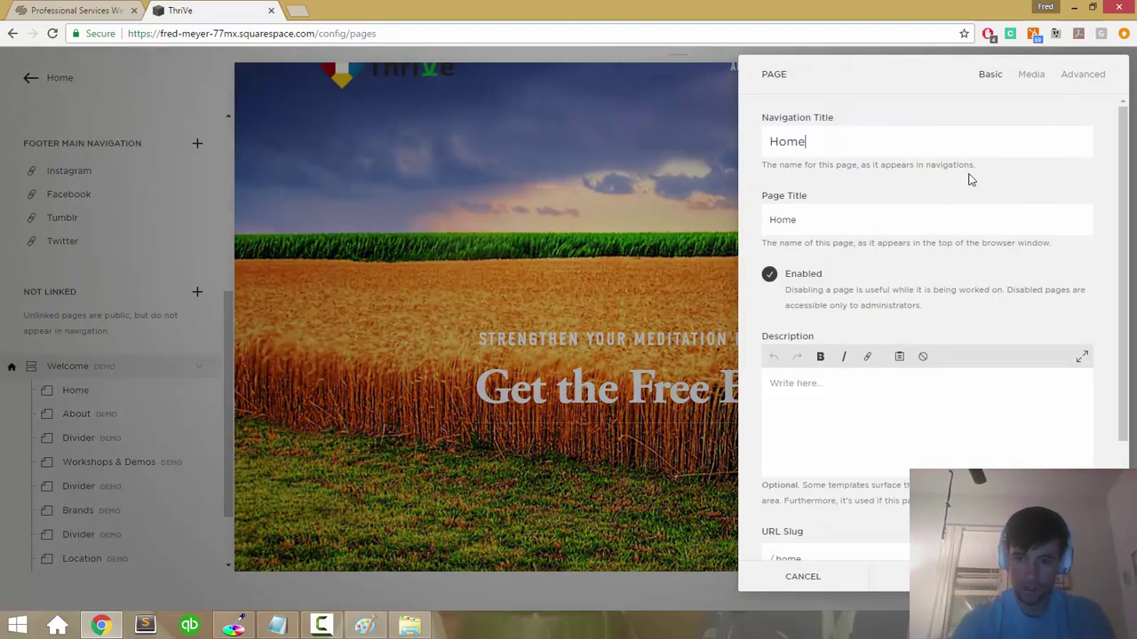
{"action": "left_click", "coordinate": [1030, 77]}
{"action": "left_click", "coordinate": [1071, 76]}
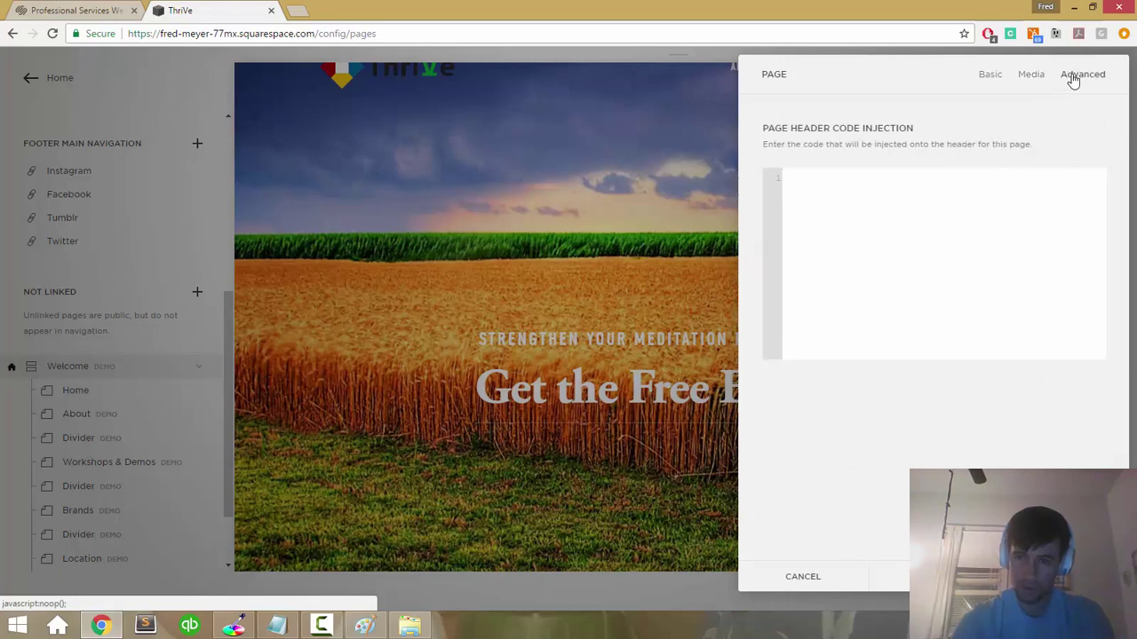
{"action": "left_click", "coordinate": [999, 78]}
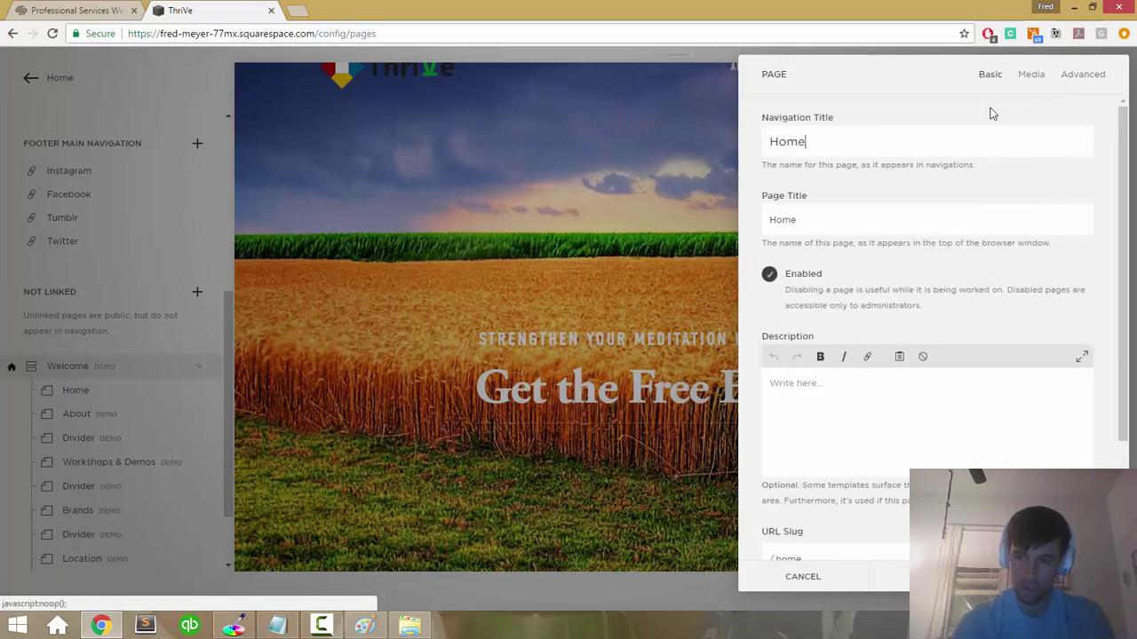
{"action": "scroll", "coordinate": [985, 142], "scroll_direction": "down", "scroll_amount": 2}
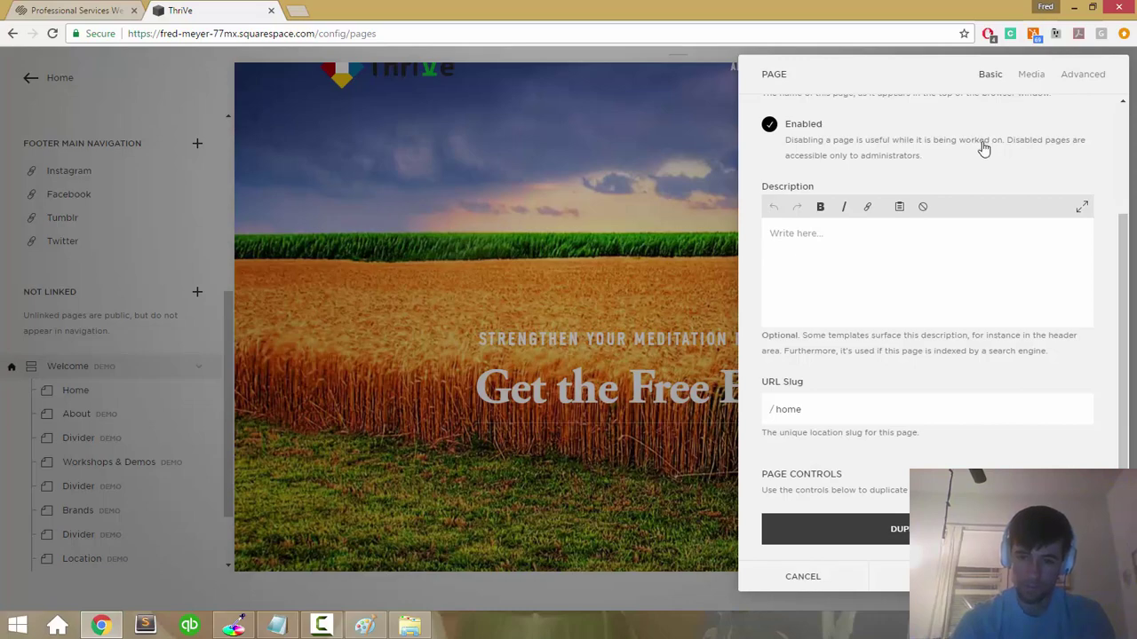
{"action": "left_click", "coordinate": [977, 576]}
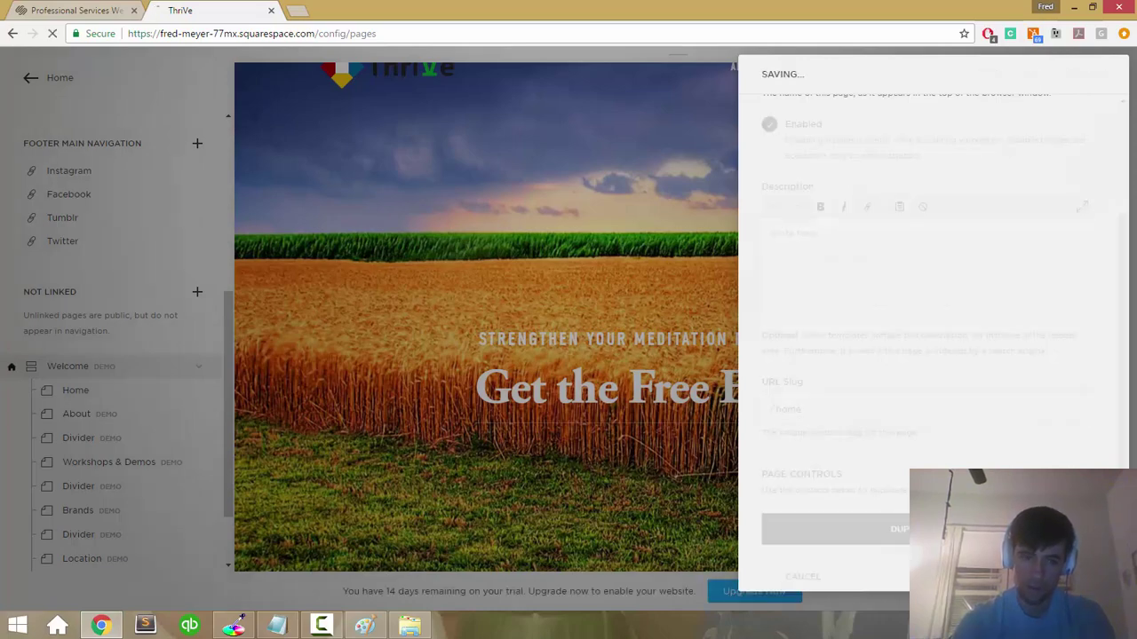
{"action": "scroll", "coordinate": [103, 360], "scroll_direction": "up", "scroll_amount": 4}
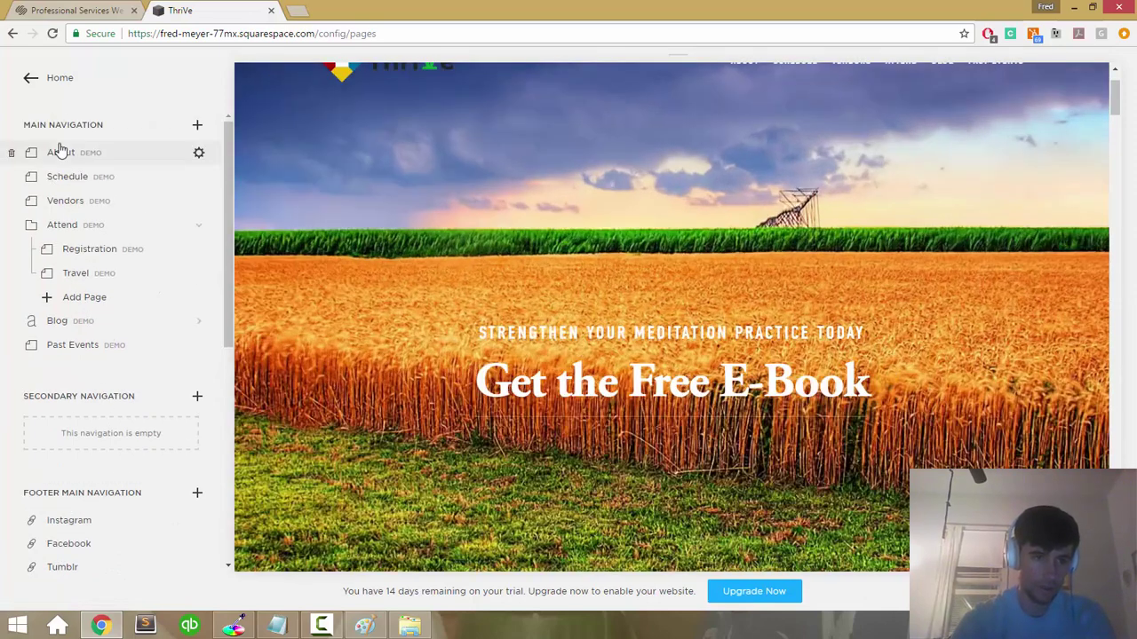
Step: Create an editable copy of the demo About page and edit 'The Sonora Experience' section
{"action": "left_click", "coordinate": [59, 152]}
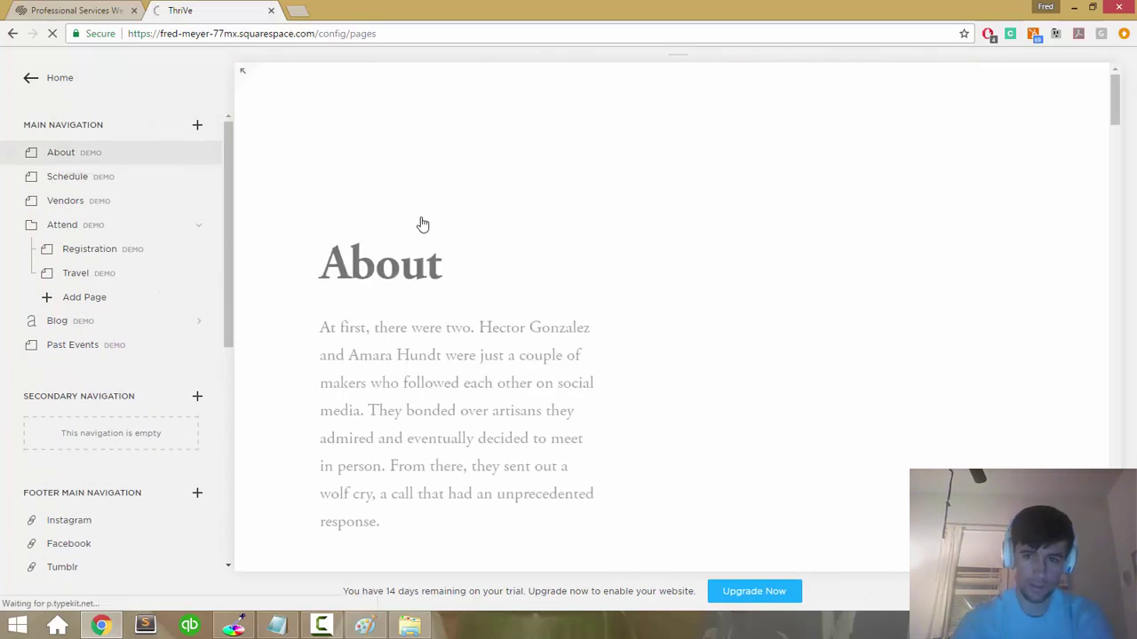
{"action": "left_click", "coordinate": [413, 147]}
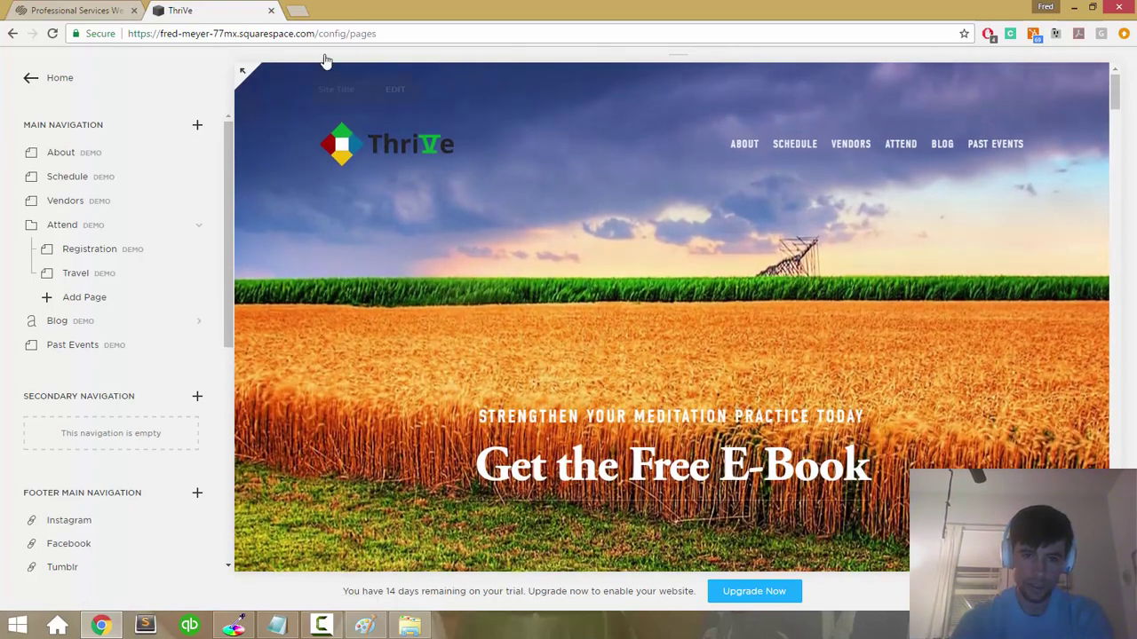
{"action": "mouse_move", "coordinate": [364, 142]}
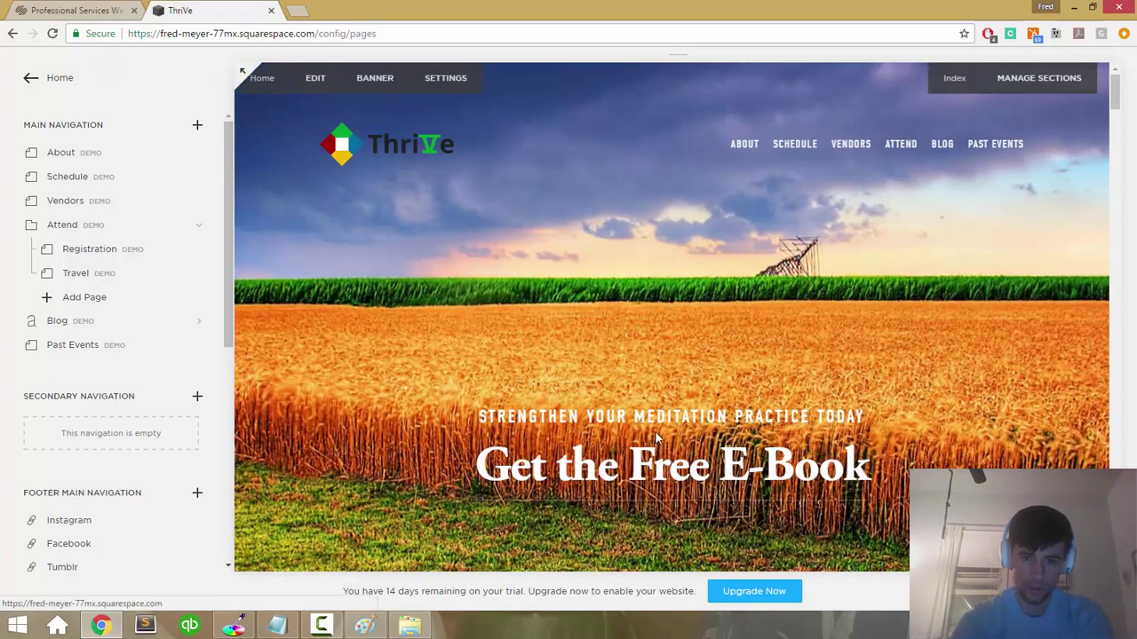
{"action": "scroll", "coordinate": [407, 327], "scroll_direction": "down", "scroll_amount": 6}
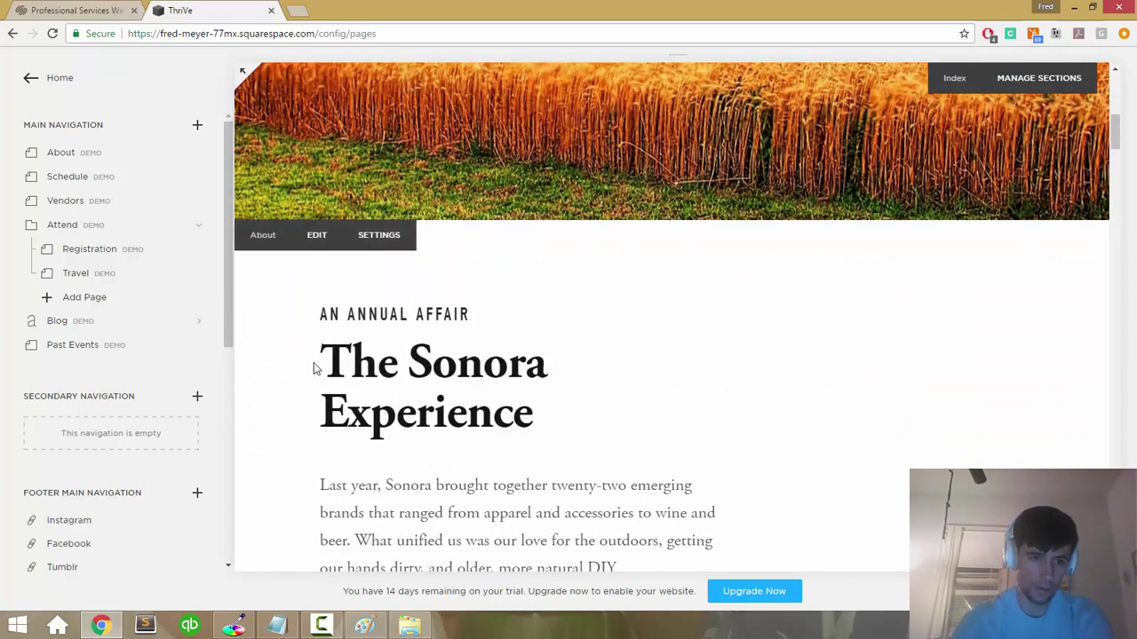
{"action": "left_click", "coordinate": [316, 235]}
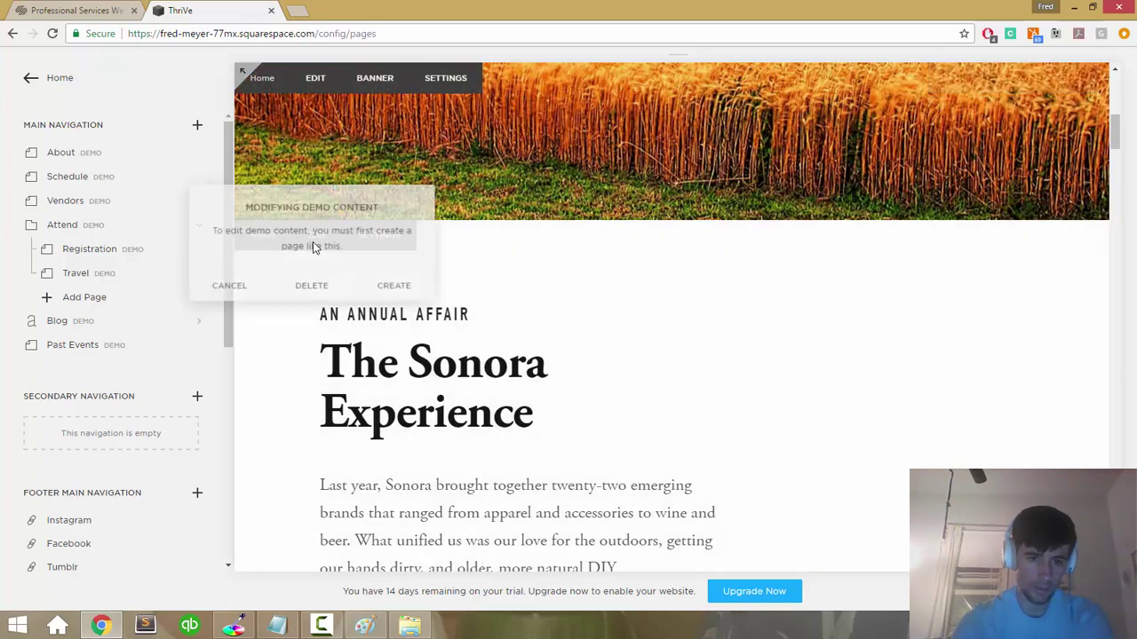
{"action": "left_click", "coordinate": [387, 293]}
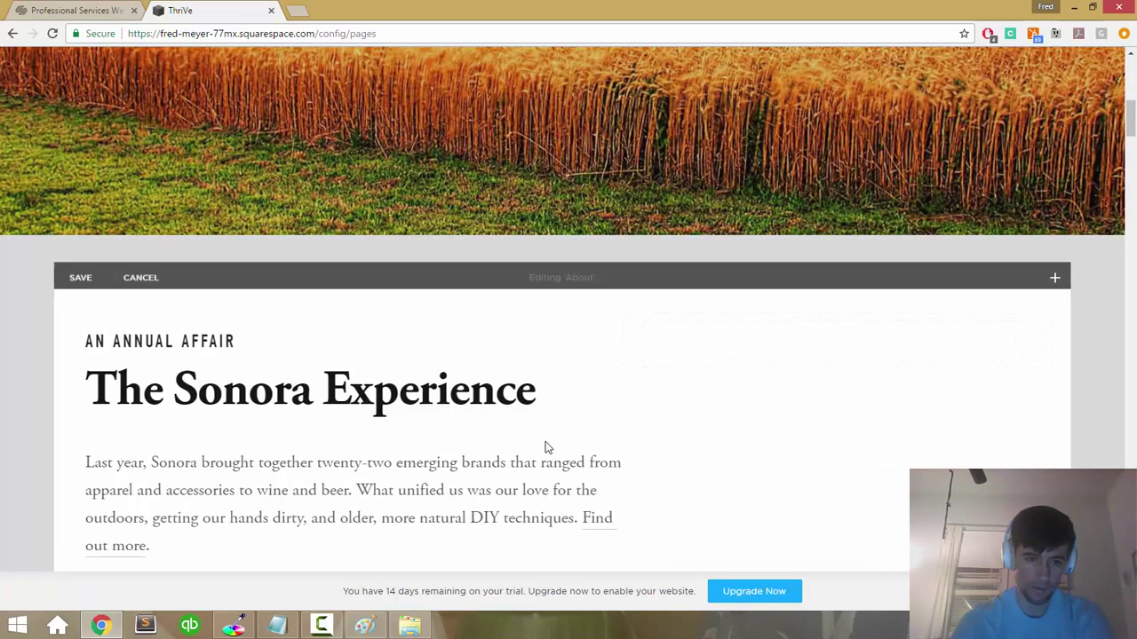
Step: Retype the subtitle as 'Learn Five Key Perspectives on Your Meditation Practice'
{"action": "mouse_move", "coordinate": [372, 347]}
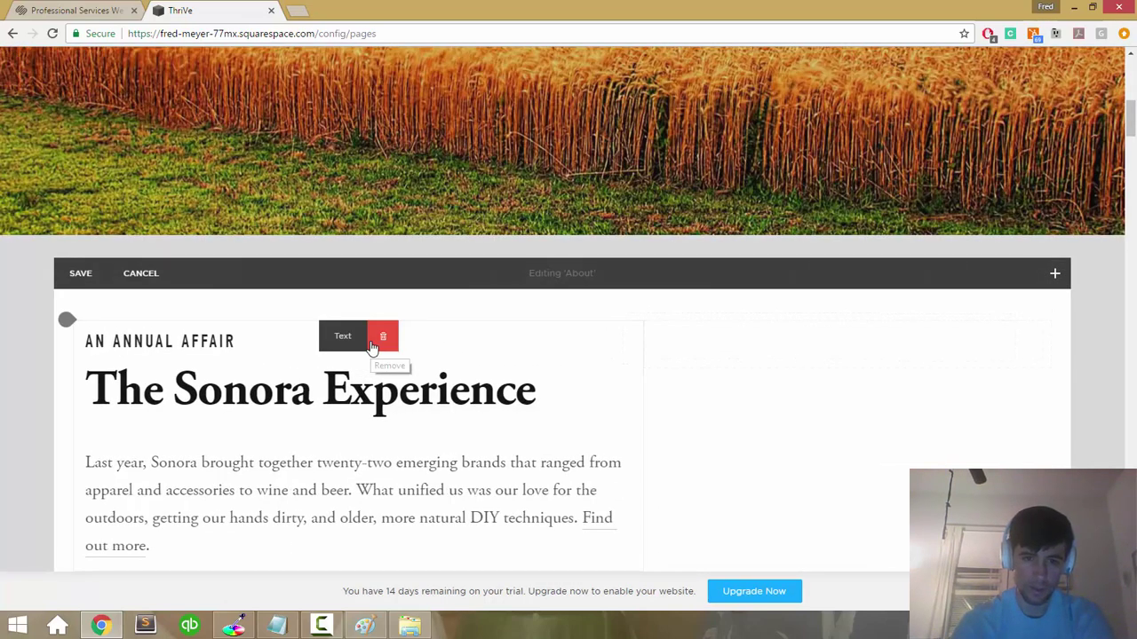
{"action": "scroll", "coordinate": [372, 347], "scroll_direction": "down", "scroll_amount": 1}
{"action": "double_click", "coordinate": [123, 236]}
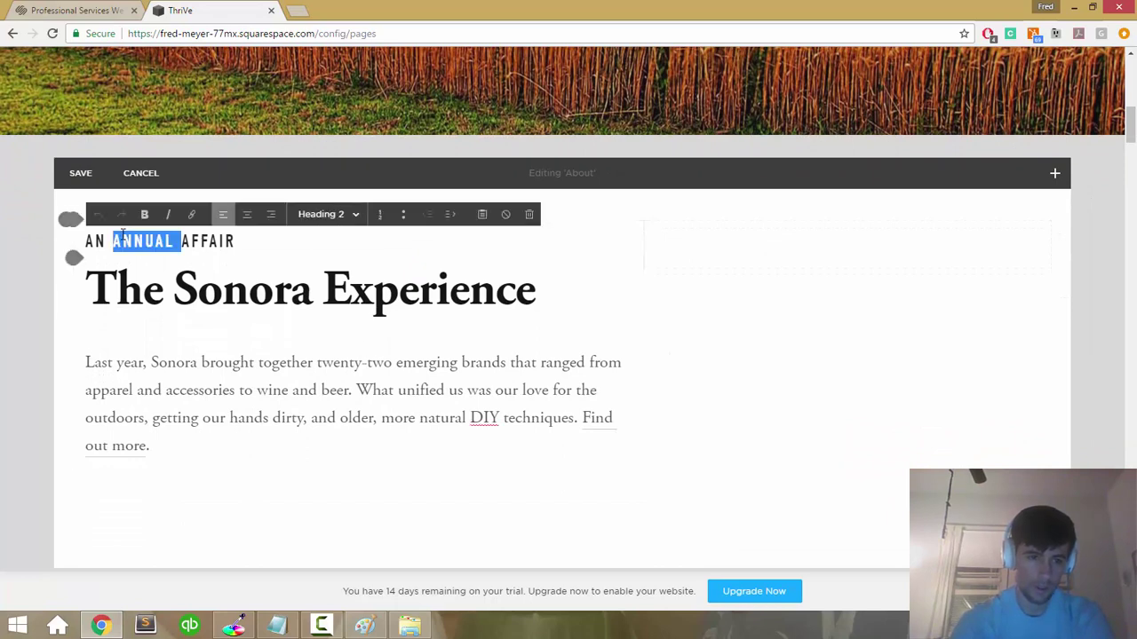
{"action": "triple_click", "coordinate": [125, 235]}
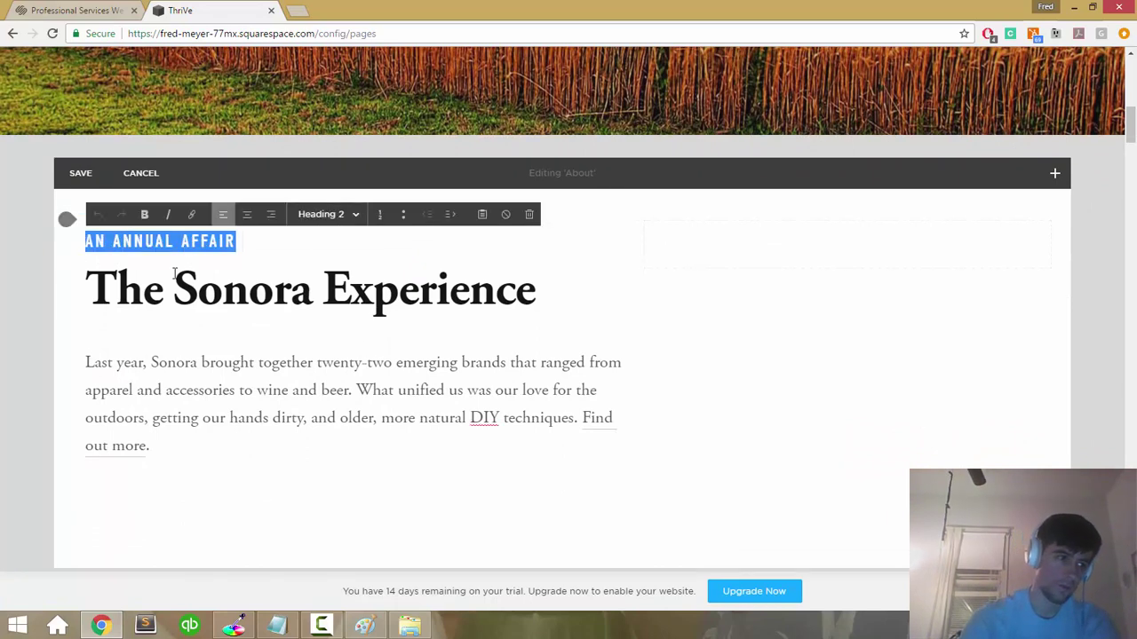
{"action": "type", "text": "LEA"}
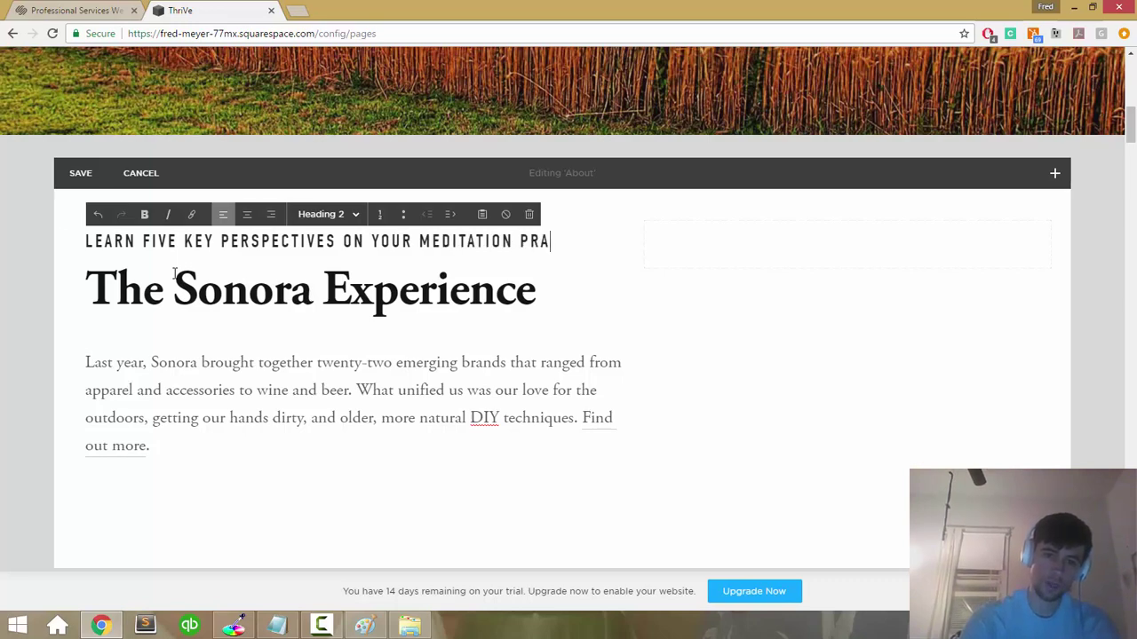
{"action": "scroll", "coordinate": [174, 273], "scroll_direction": "down", "scroll_amount": 10}
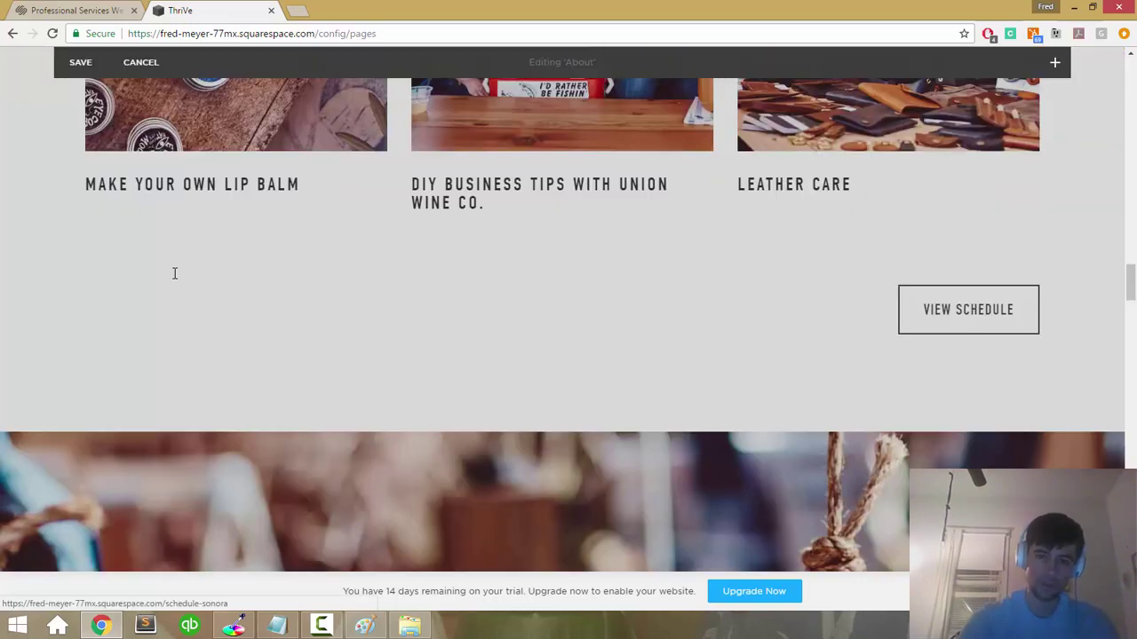
{"action": "scroll", "coordinate": [174, 273], "scroll_direction": "down", "scroll_amount": 10}
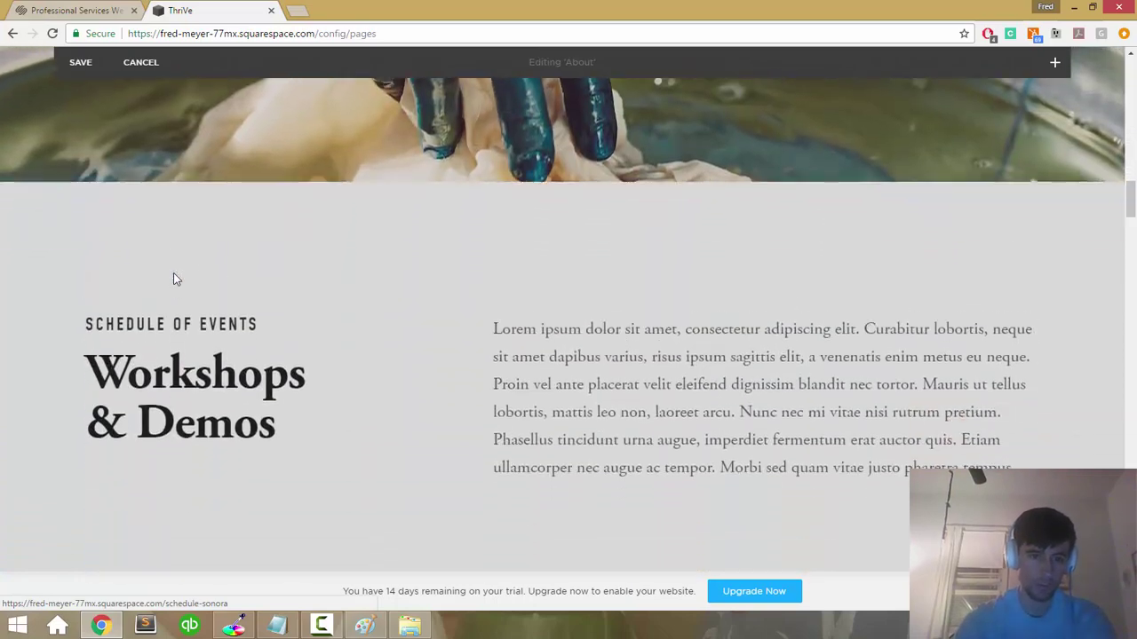
{"action": "scroll", "coordinate": [173, 279], "scroll_direction": "up", "scroll_amount": 15}
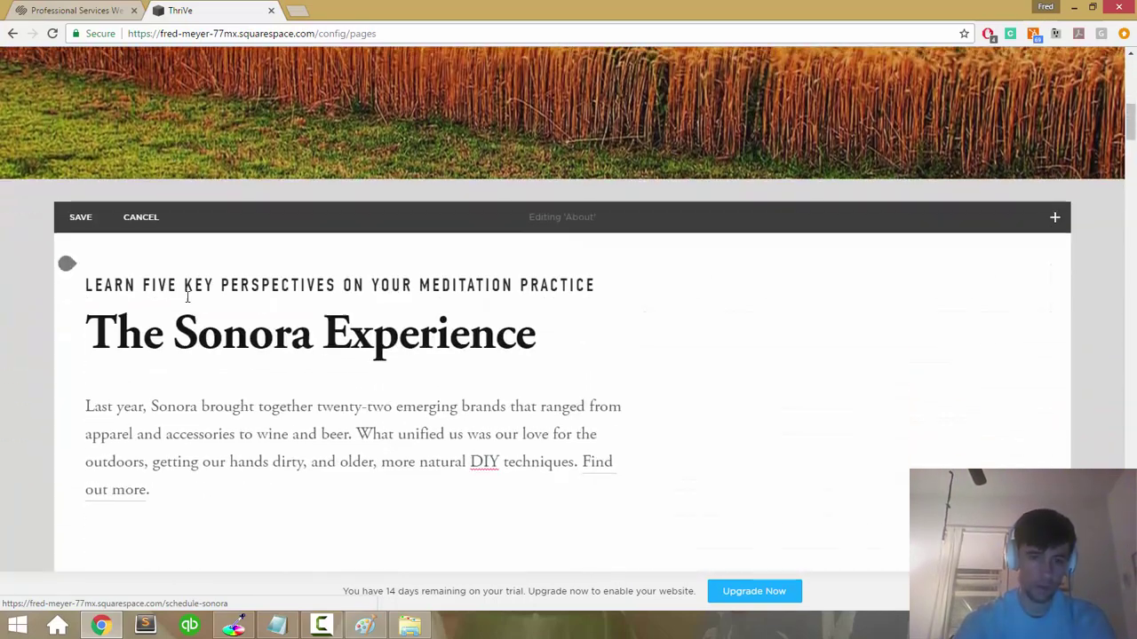
{"action": "scroll", "coordinate": [182, 293], "scroll_direction": "down", "scroll_amount": 10}
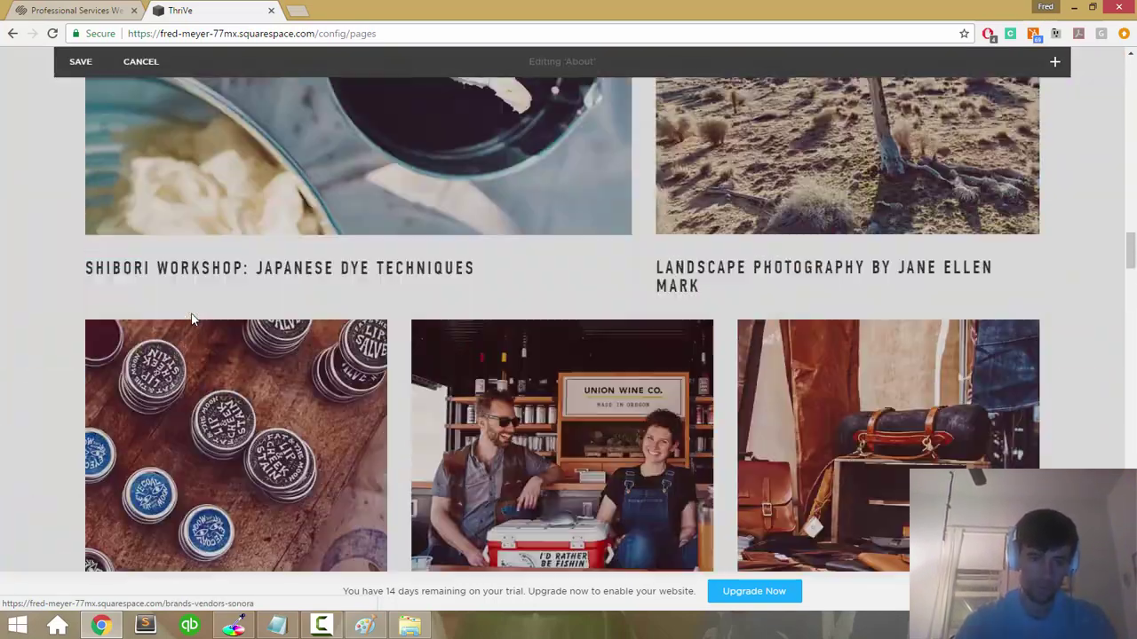
{"action": "scroll", "coordinate": [191, 313], "scroll_direction": "up", "scroll_amount": 10}
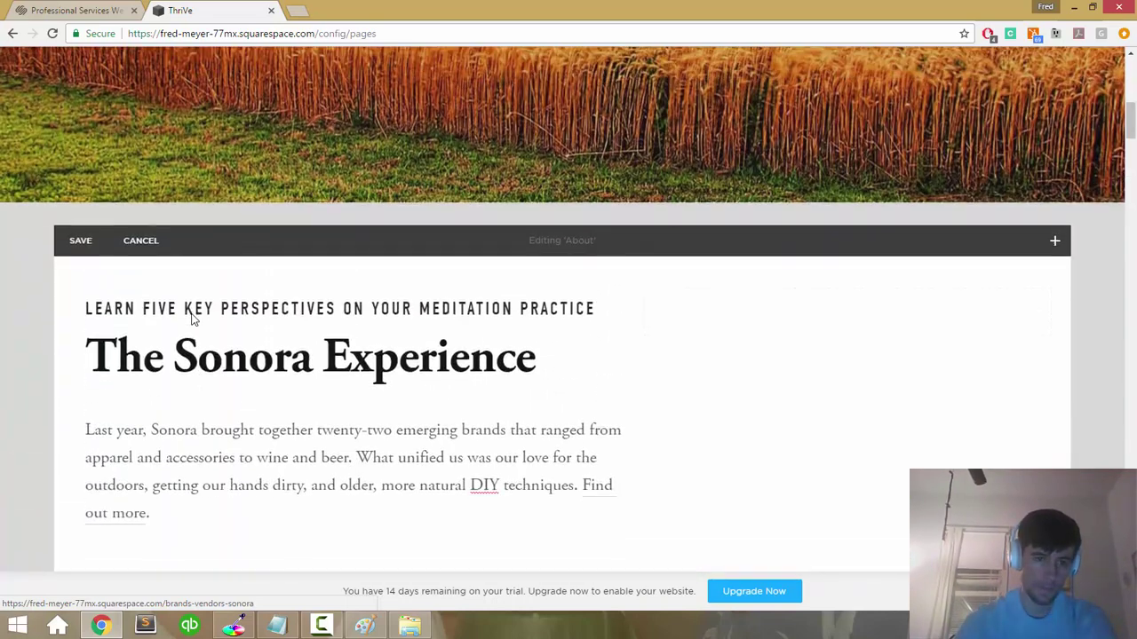
Step: Retype the main heading as 'Get the ThriVe Free E-Book Now' with ThriVe in italics
{"action": "left_click", "coordinate": [186, 351]}
{"action": "triple_click", "coordinate": [189, 358]}
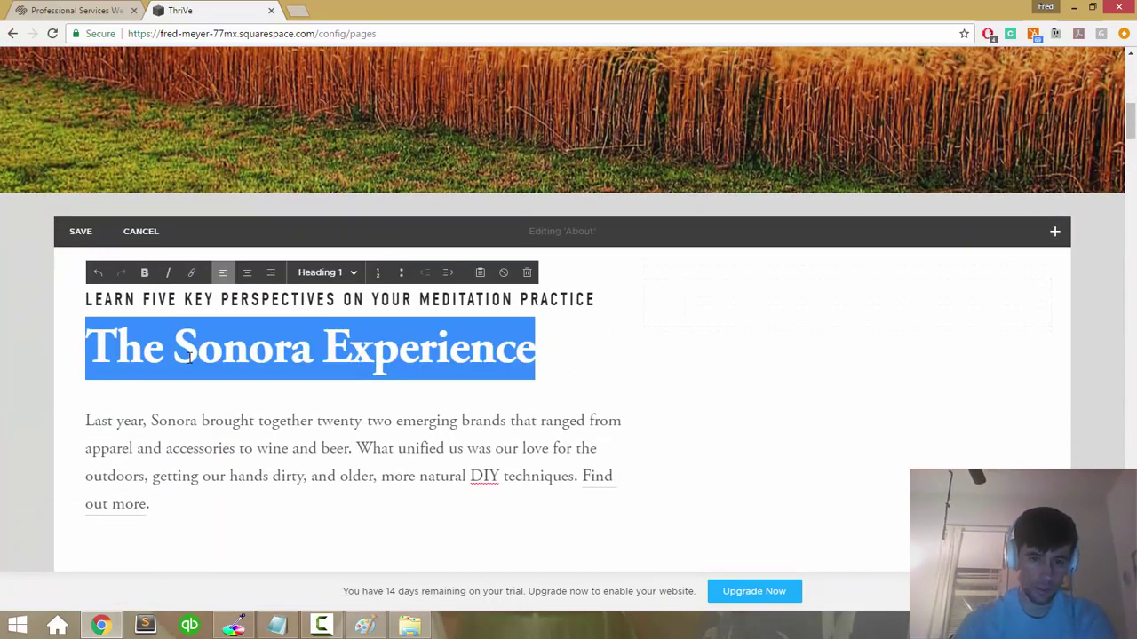
{"action": "type", "text": "Get"}
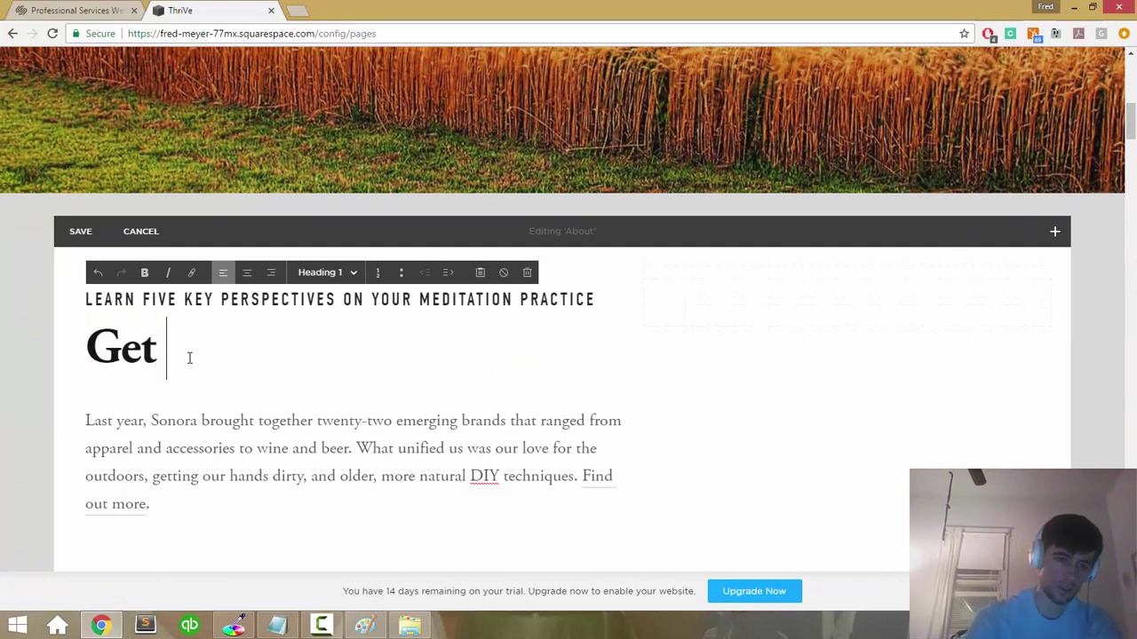
{"action": "type", "text": " the \"ThriVe"}
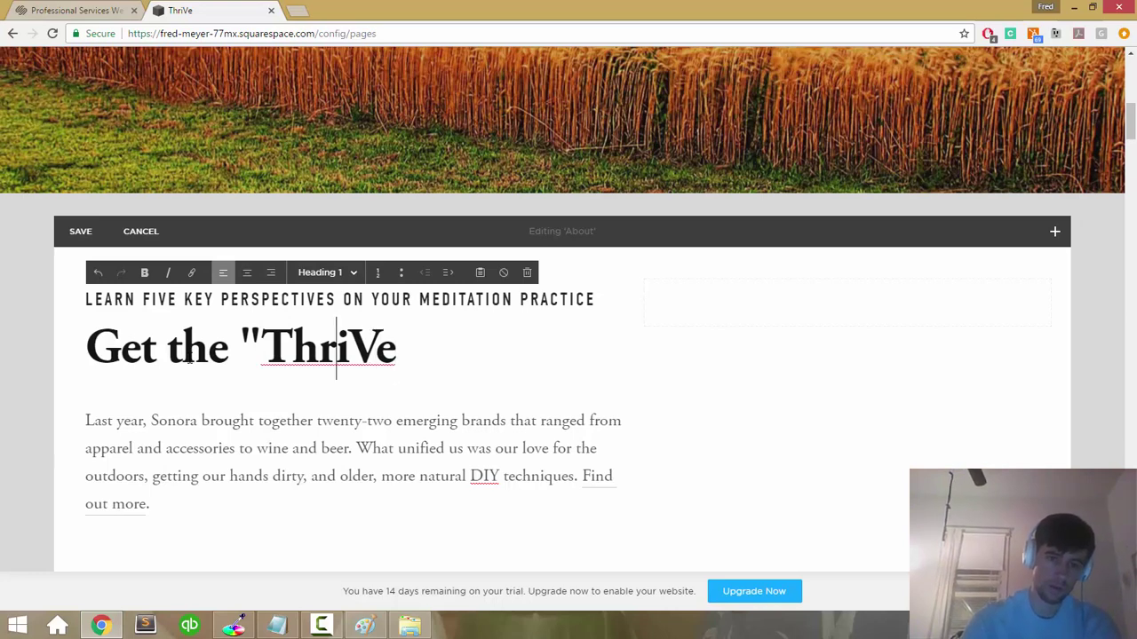
{"action": "key", "text": "ctrl+Left"}
{"action": "key", "text": "BackSpace"}
{"action": "key", "text": "End"}
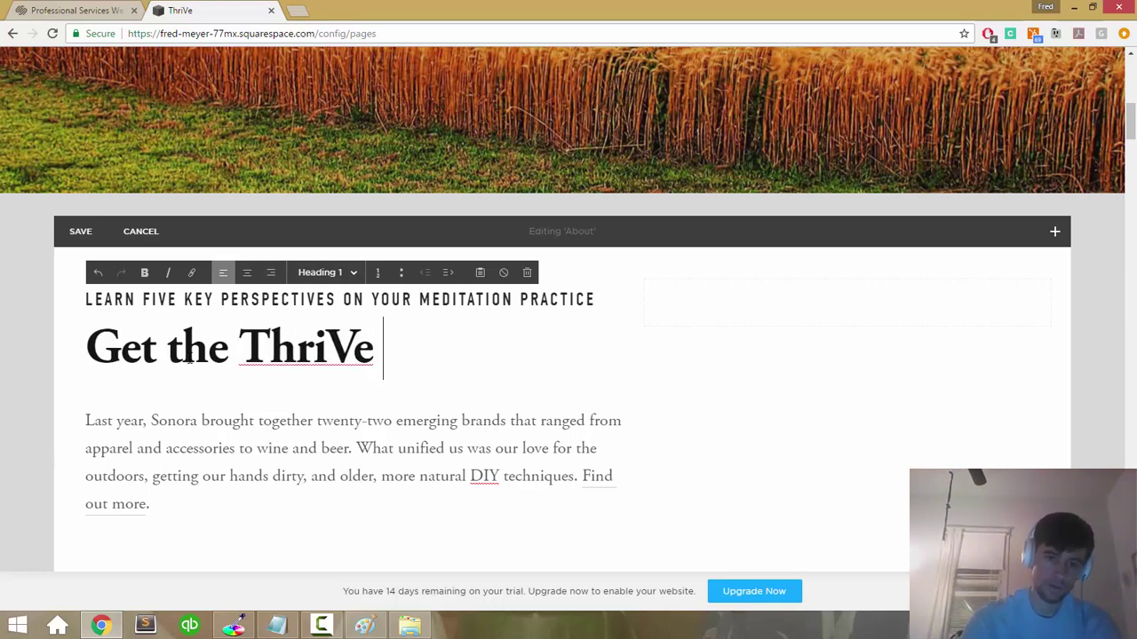
{"action": "type", "text": "Free E-Book N"}
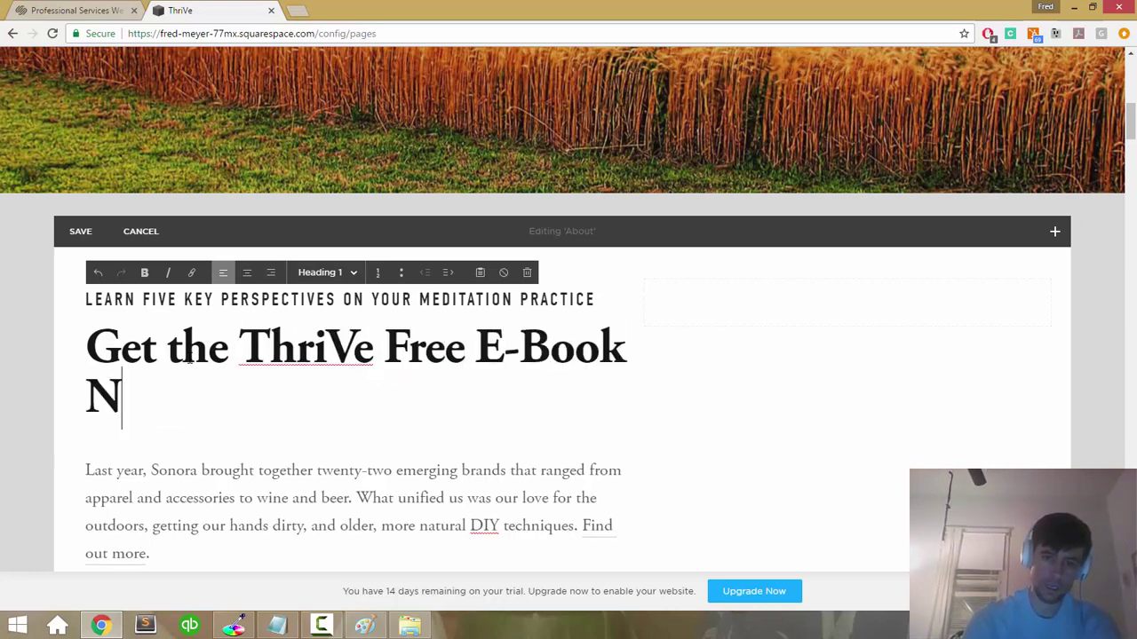
{"action": "key", "text": "shift+Left"}
{"action": "key", "text": "shift+Left"}
{"action": "key", "text": "shift+Left"}
{"action": "key", "text": "shift+Left"}
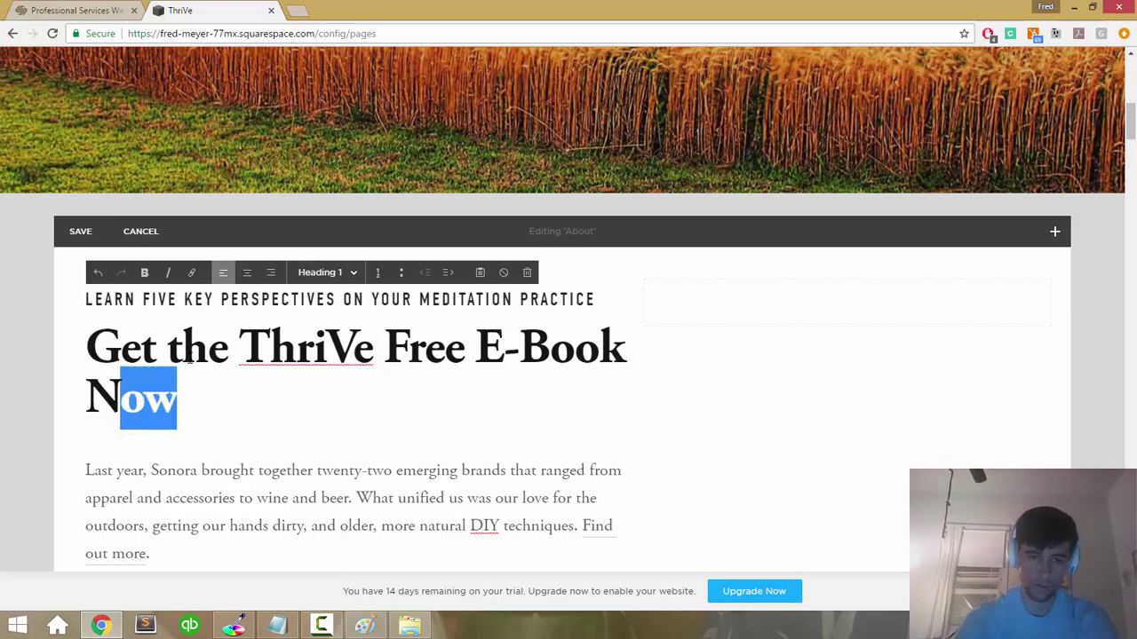
{"action": "key", "text": "Left"}
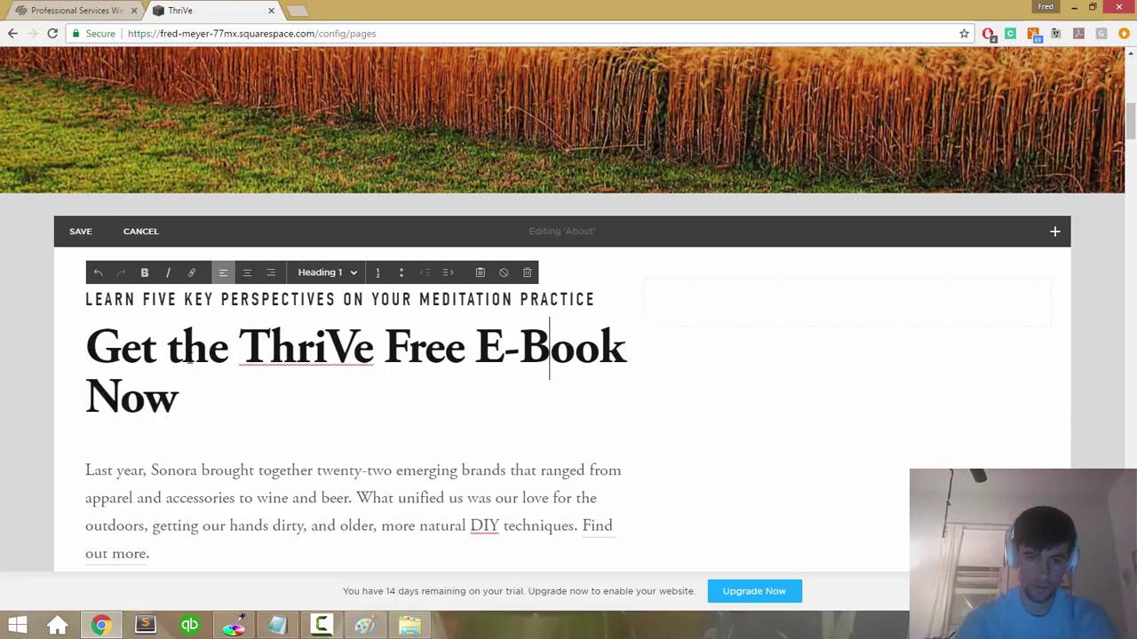
{"action": "key", "text": "shift+Left"}
{"action": "key", "text": "shift+Left"}
{"action": "key", "text": "shift+Left"}
{"action": "key", "text": "shift+Left"}
{"action": "key", "text": "shift+Left"}
{"action": "key", "text": "shift+Left"}
{"action": "key", "text": "ctrl+i"}
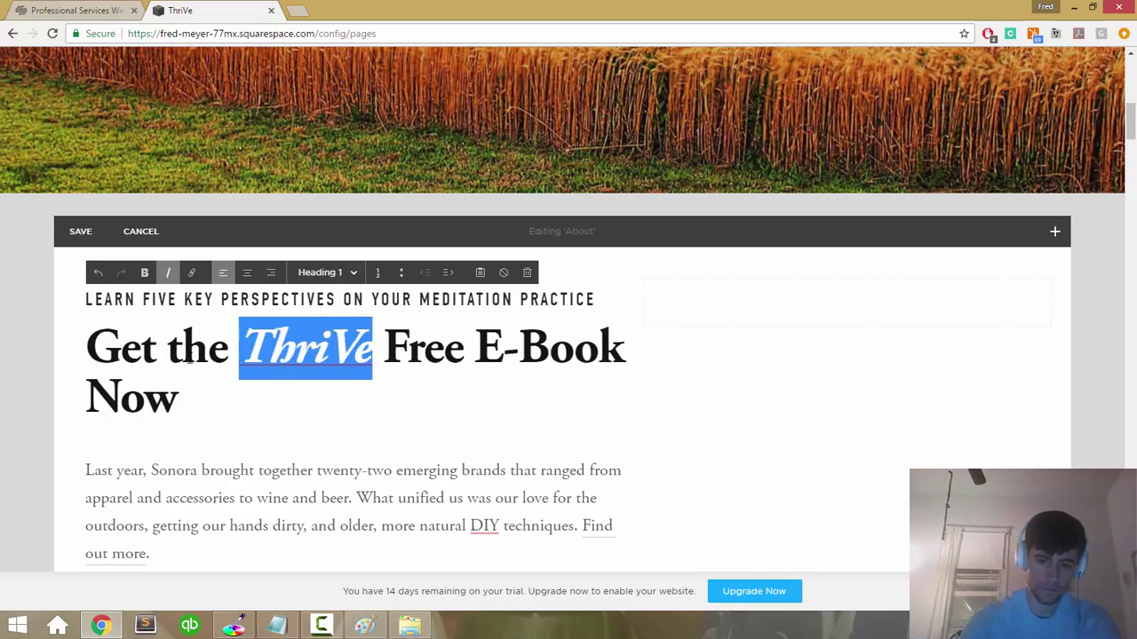
{"action": "left_click", "coordinate": [744, 373]}
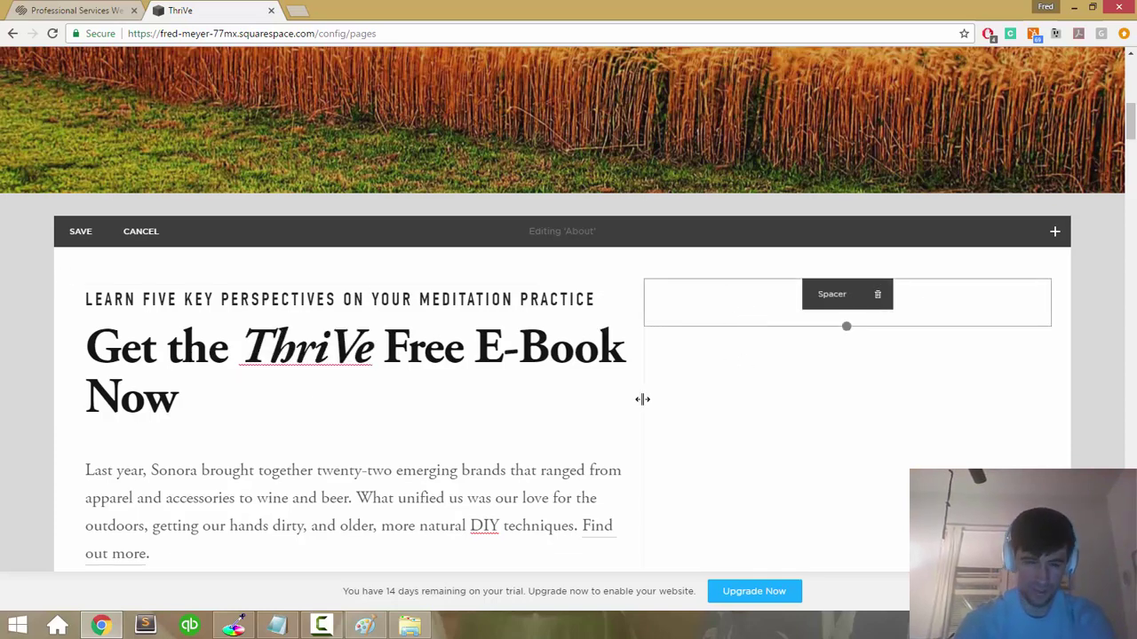
Step: Insert an image block below the About section's body paragraph
{"action": "scroll", "coordinate": [642, 399], "scroll_direction": "down", "scroll_amount": 2}
{"action": "scroll", "coordinate": [644, 403], "scroll_direction": "up", "scroll_amount": 1}
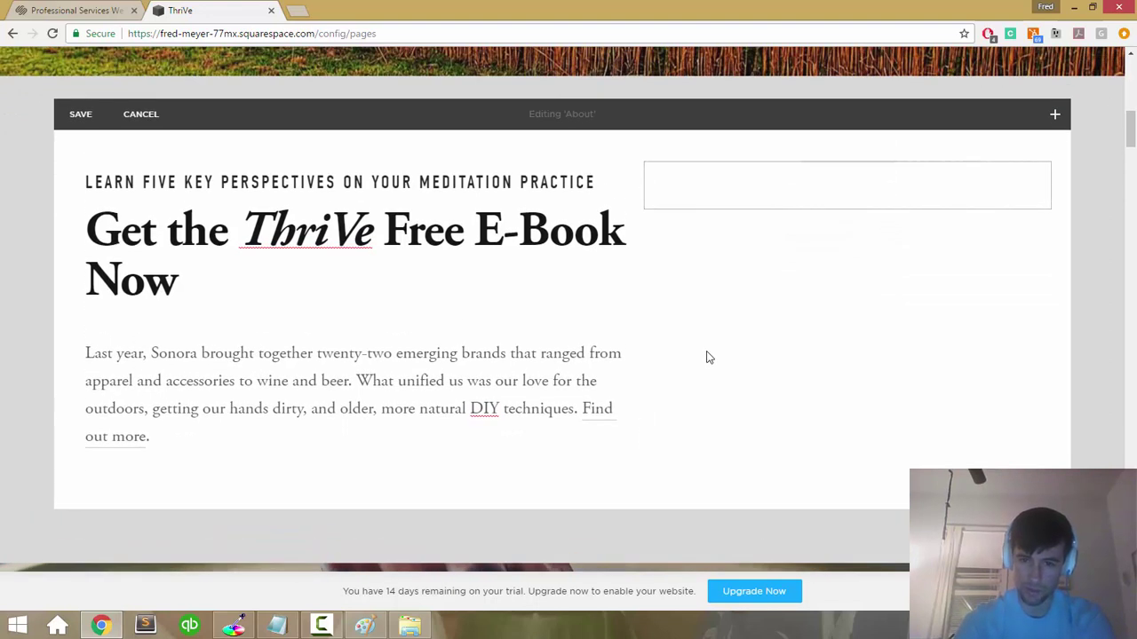
{"action": "mouse_move", "coordinate": [770, 183]}
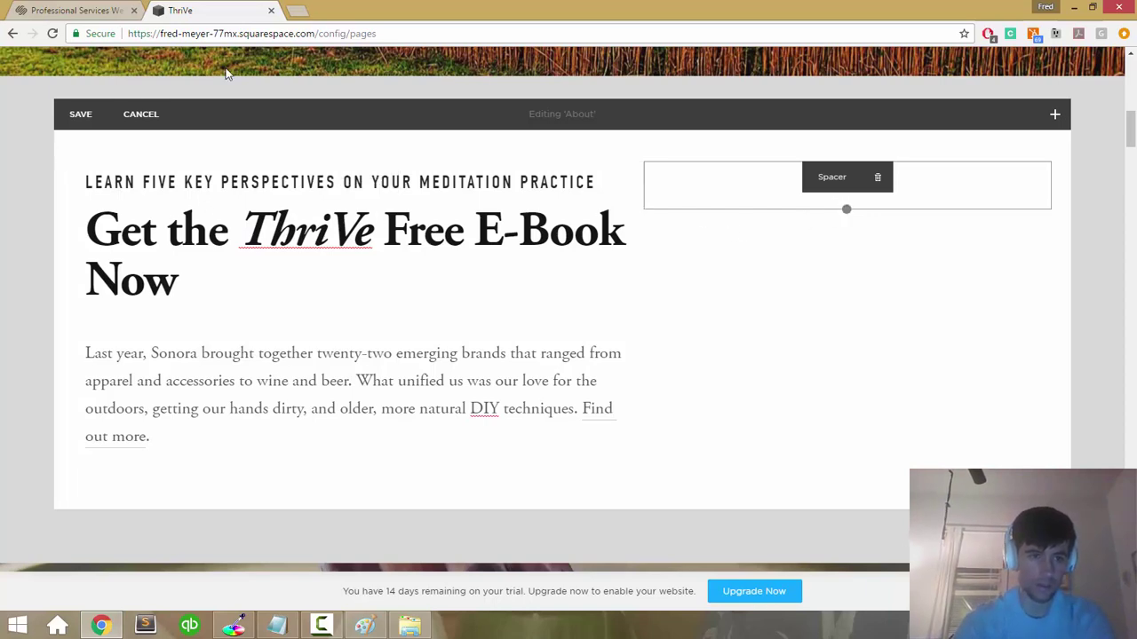
{"action": "left_click", "coordinate": [1055, 114]}
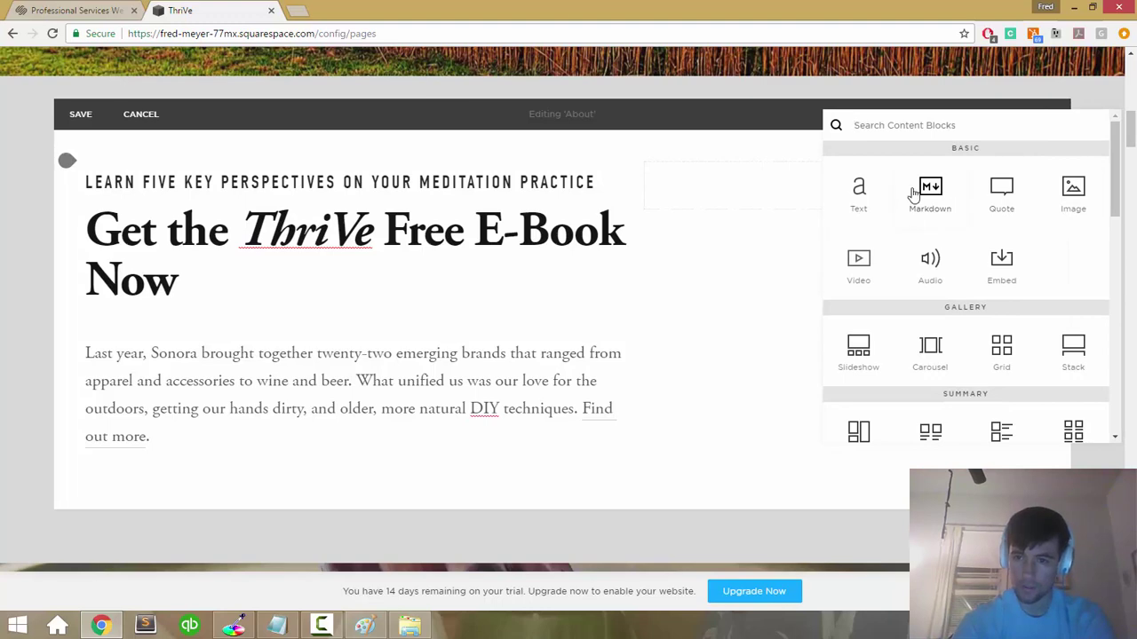
{"action": "left_click", "coordinate": [1071, 189]}
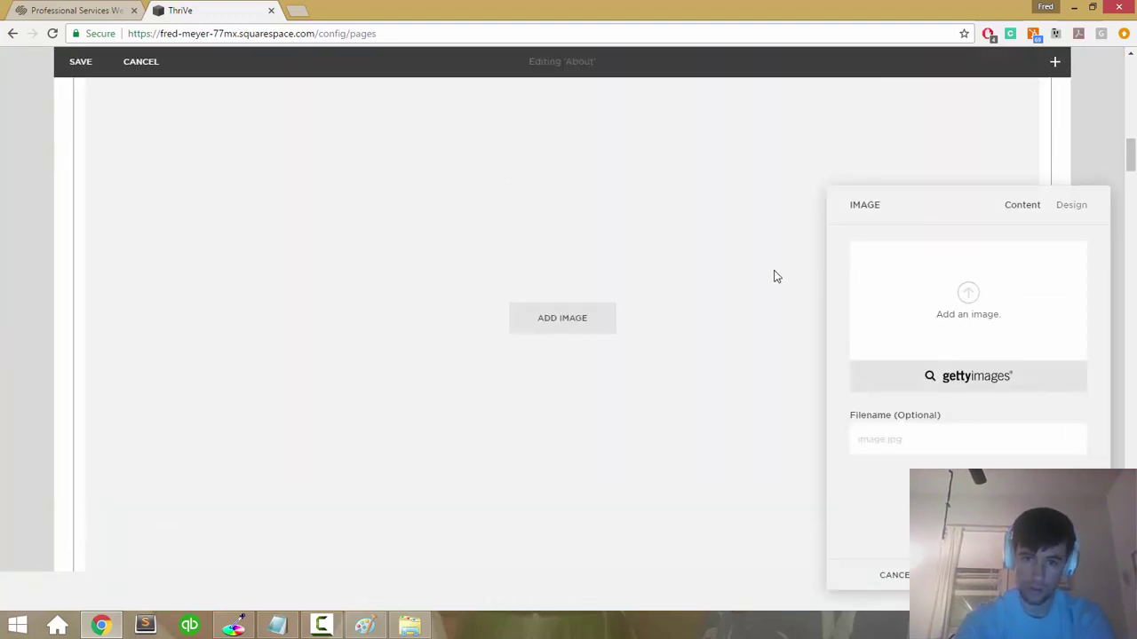
Step: Browse the ThriVe folder's images, then close the file picker without choosing one
{"action": "left_click", "coordinate": [593, 317]}
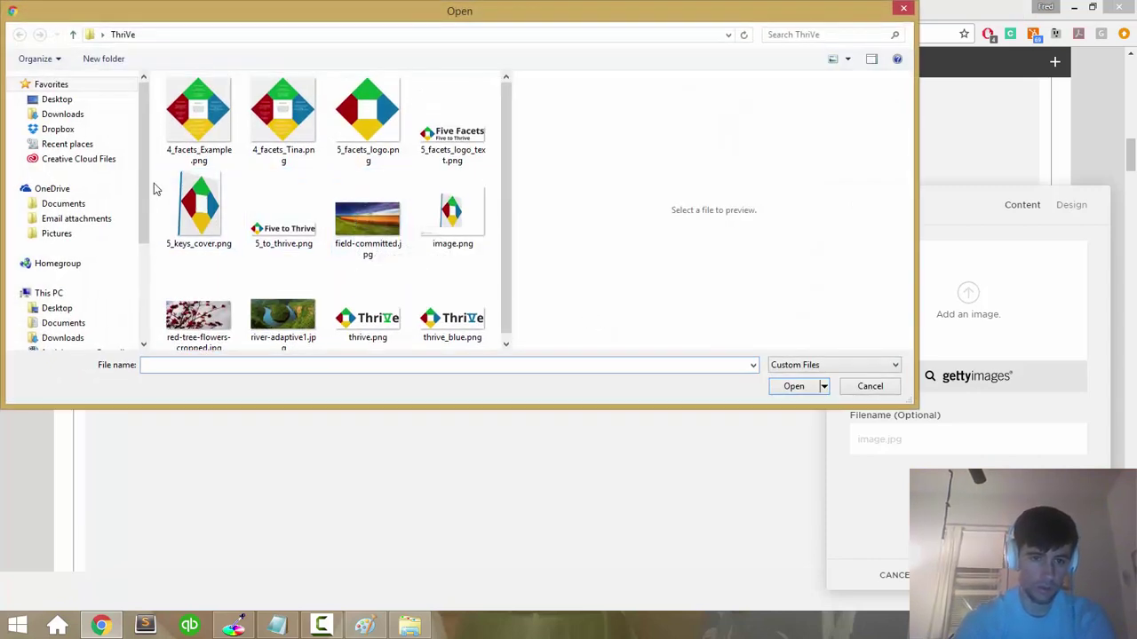
{"action": "left_click", "coordinate": [201, 199]}
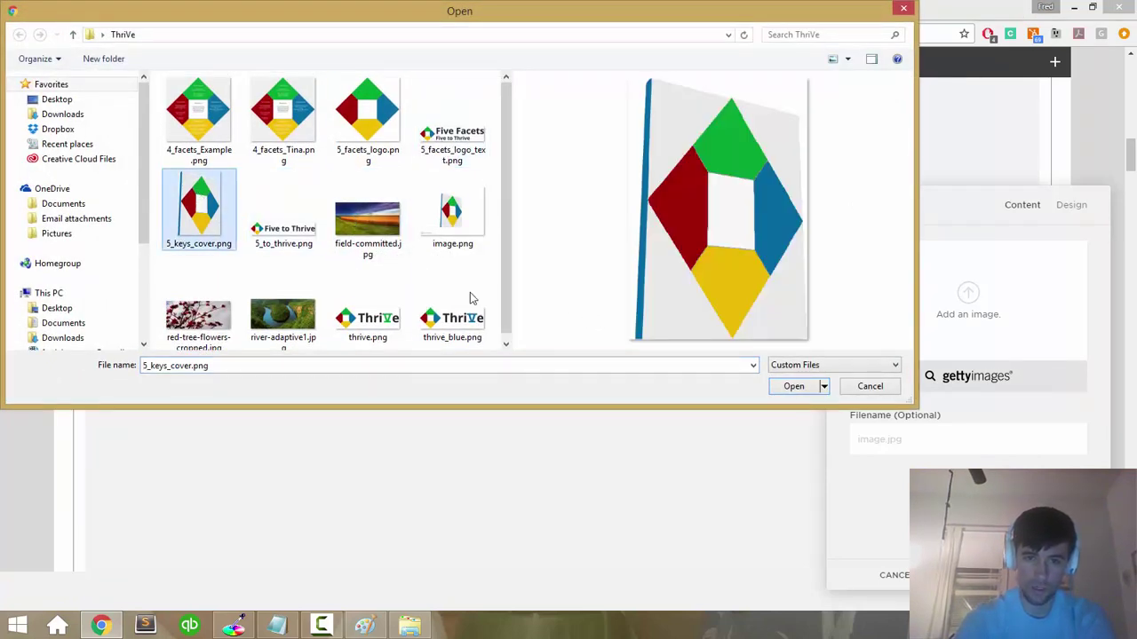
{"action": "left_click", "coordinate": [444, 208]}
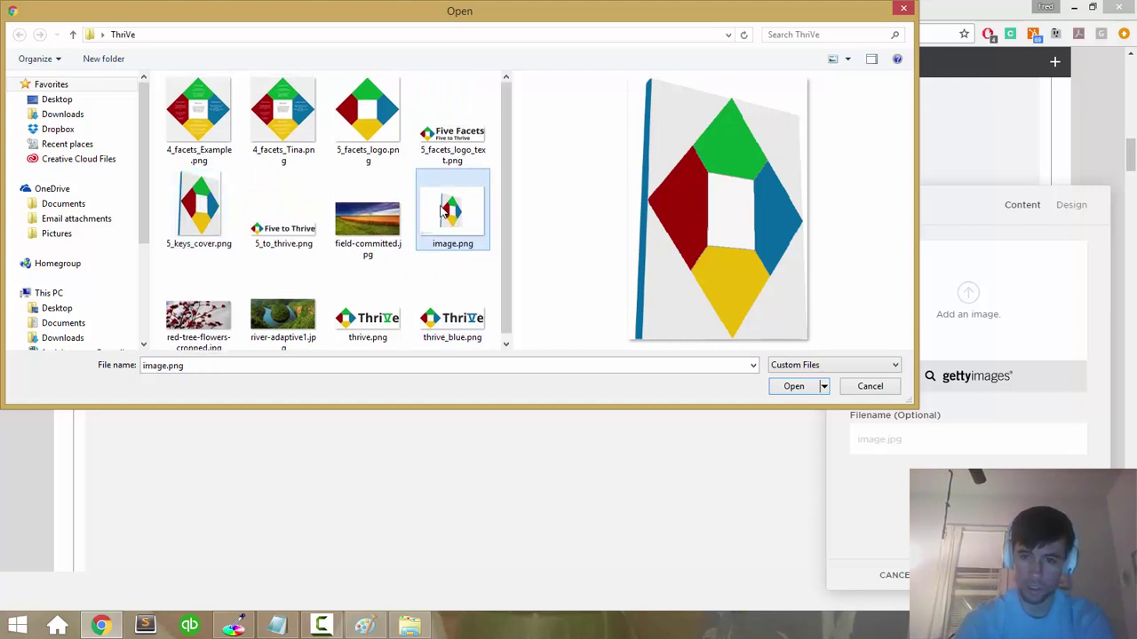
{"action": "left_click", "coordinate": [181, 209]}
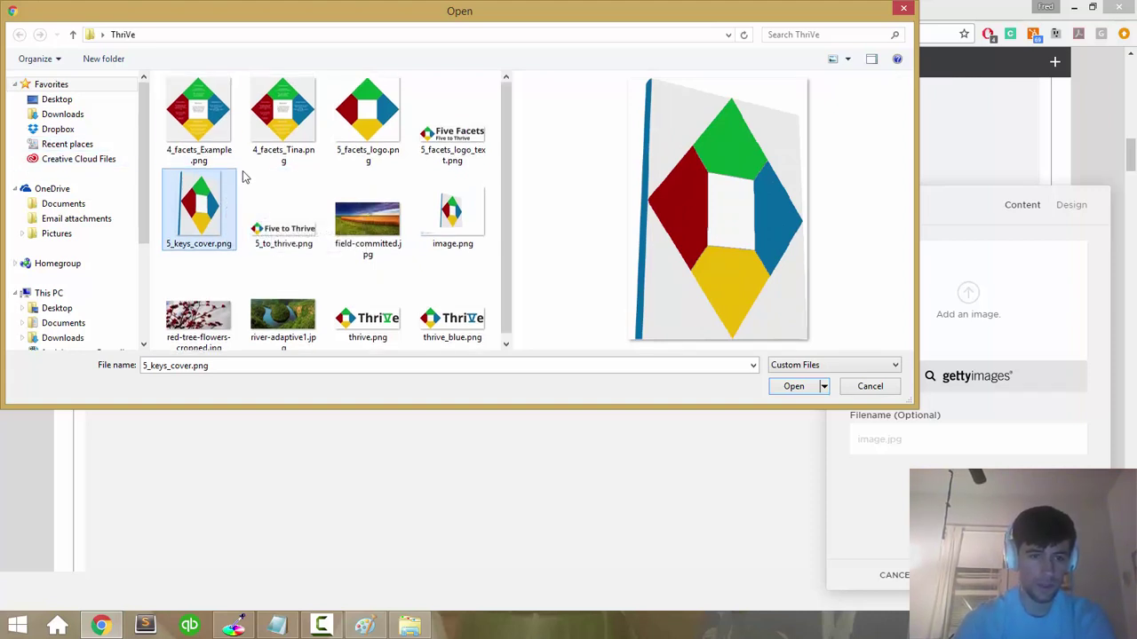
{"action": "key", "text": "Escape"}
{"action": "key", "text": "Escape"}
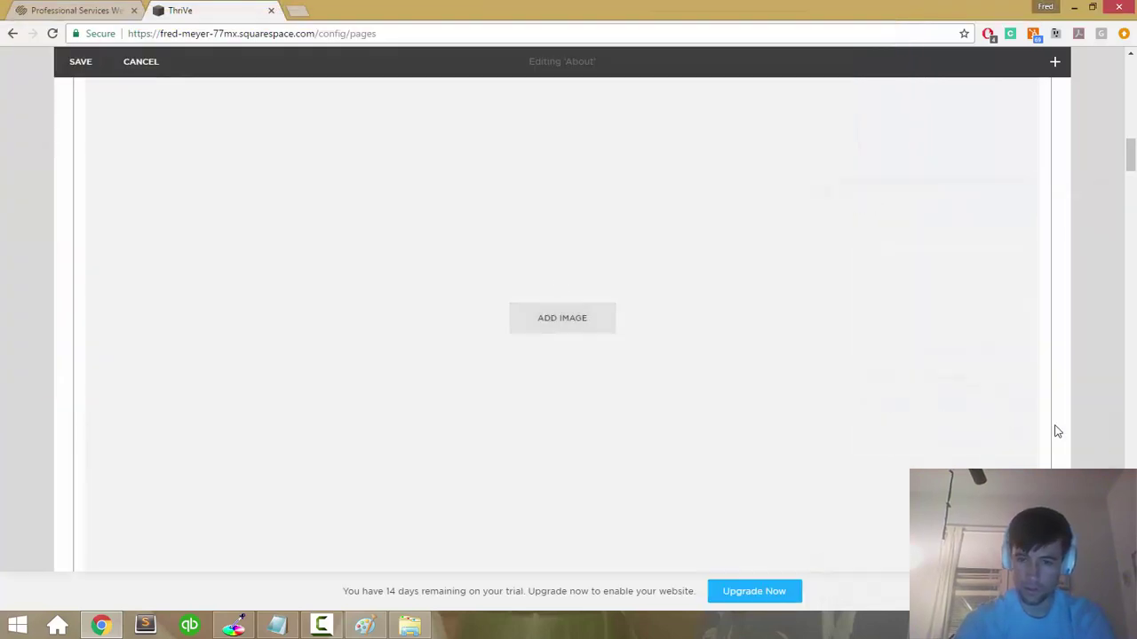
{"action": "left_click", "coordinate": [598, 325]}
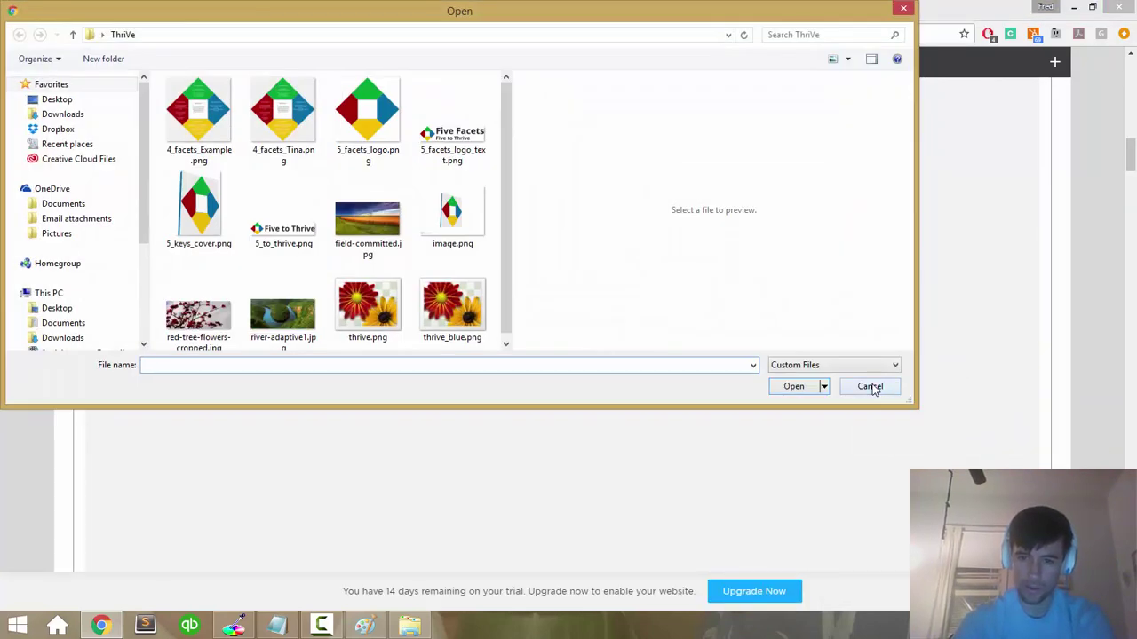
{"action": "left_click", "coordinate": [870, 386]}
{"action": "left_click", "coordinate": [611, 328]}
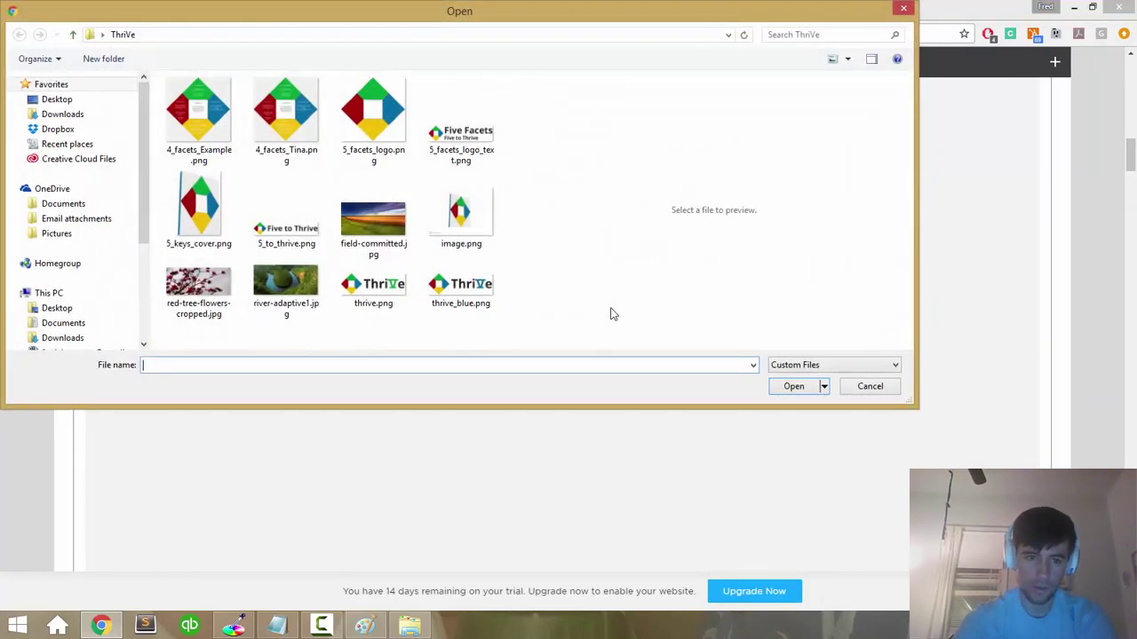
{"action": "left_click", "coordinate": [904, 11]}
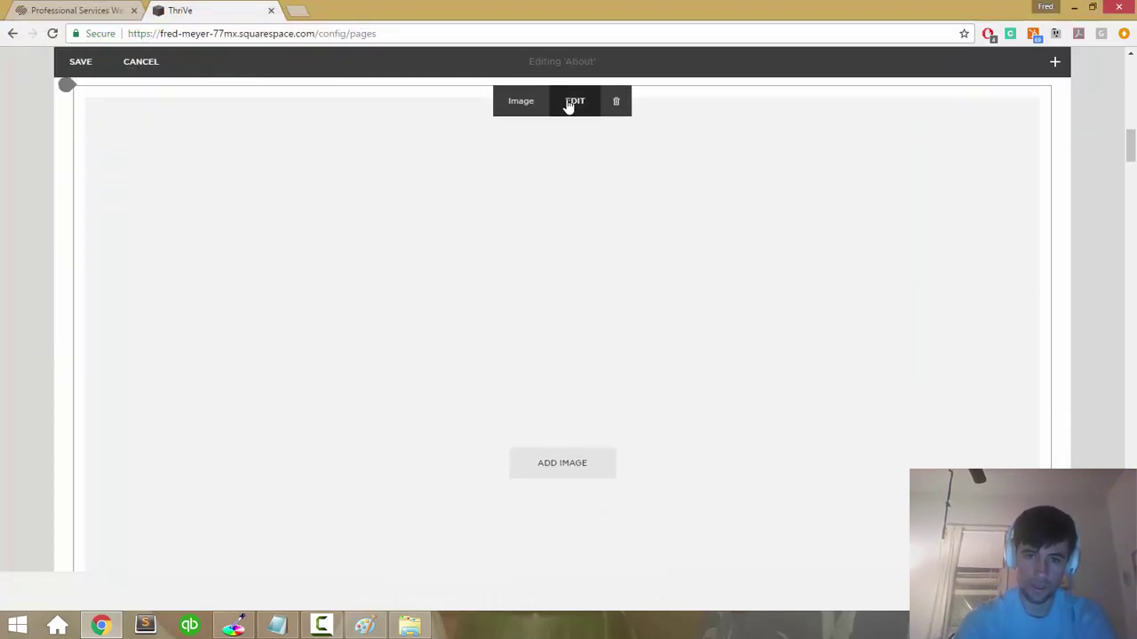
Step: Open the image block's Getty stock images and search for 'meditation'
{"action": "left_click", "coordinate": [570, 104]}
{"action": "left_click", "coordinate": [957, 378]}
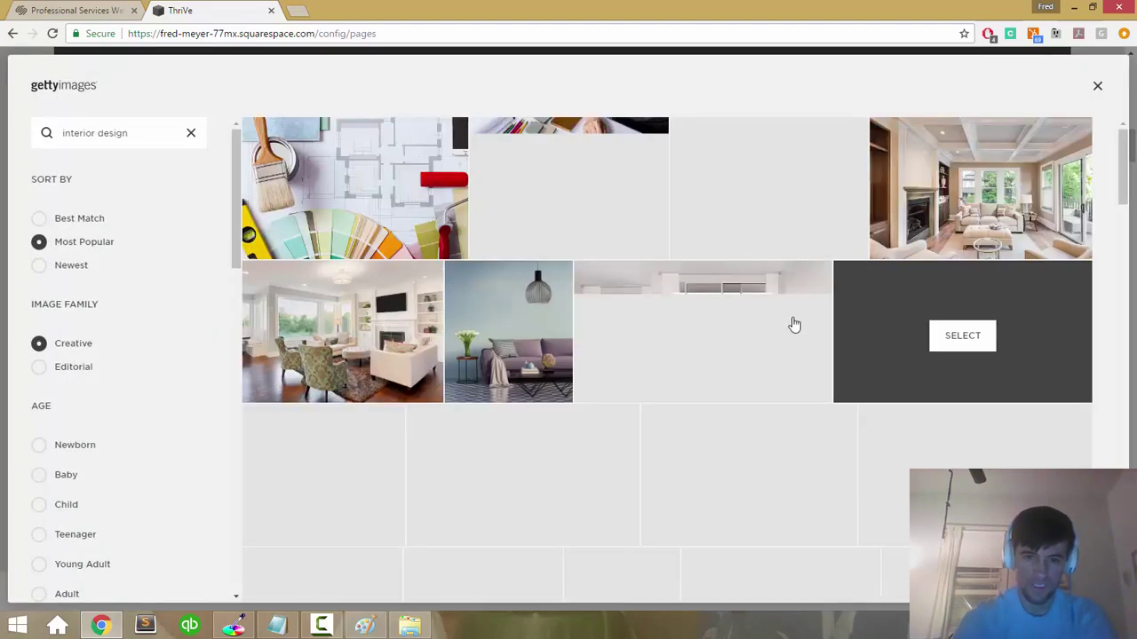
{"action": "scroll", "coordinate": [353, 206], "scroll_direction": "down", "scroll_amount": 3}
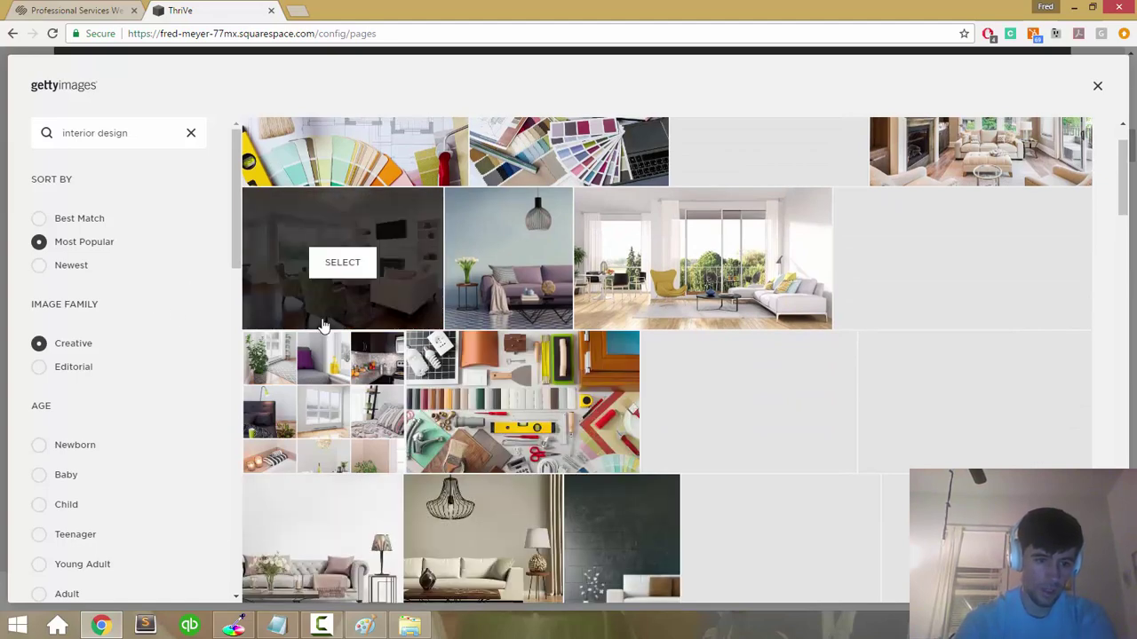
{"action": "scroll", "coordinate": [320, 326], "scroll_direction": "down", "scroll_amount": 2}
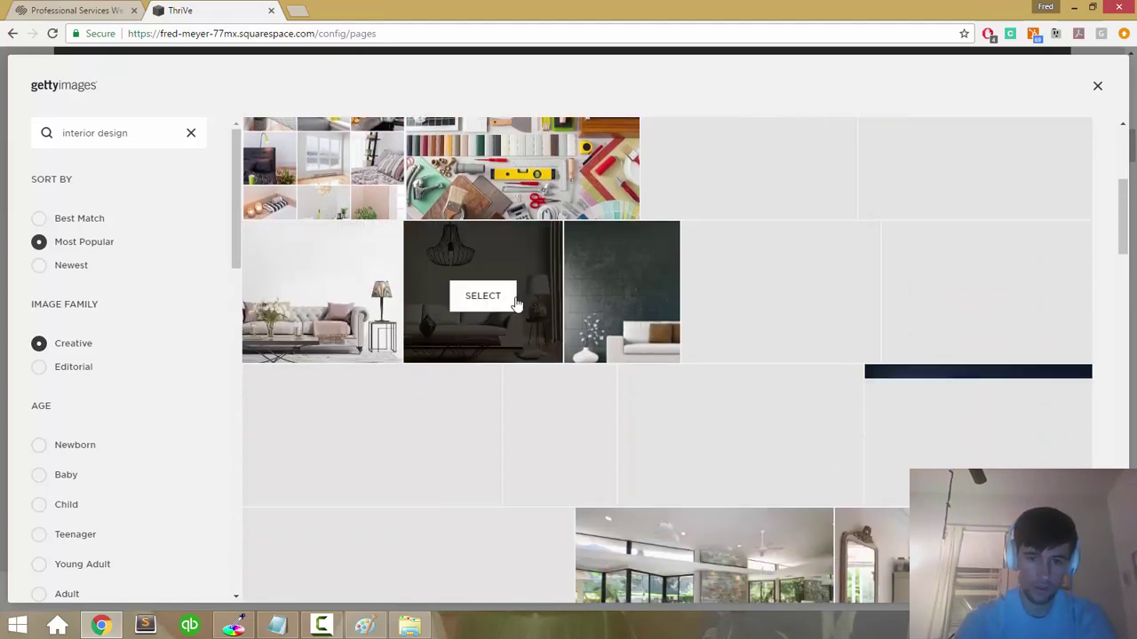
{"action": "scroll", "coordinate": [506, 306], "scroll_direction": "down", "scroll_amount": 2}
{"action": "scroll", "coordinate": [517, 305], "scroll_direction": "down", "scroll_amount": 2}
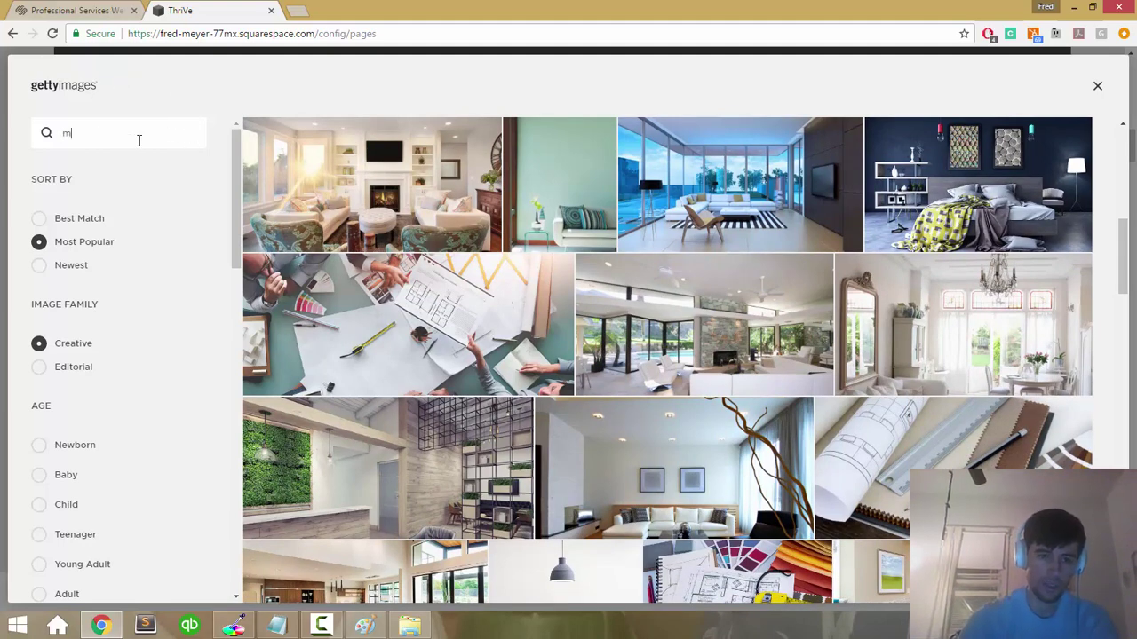
{"action": "key", "text": "Return"}
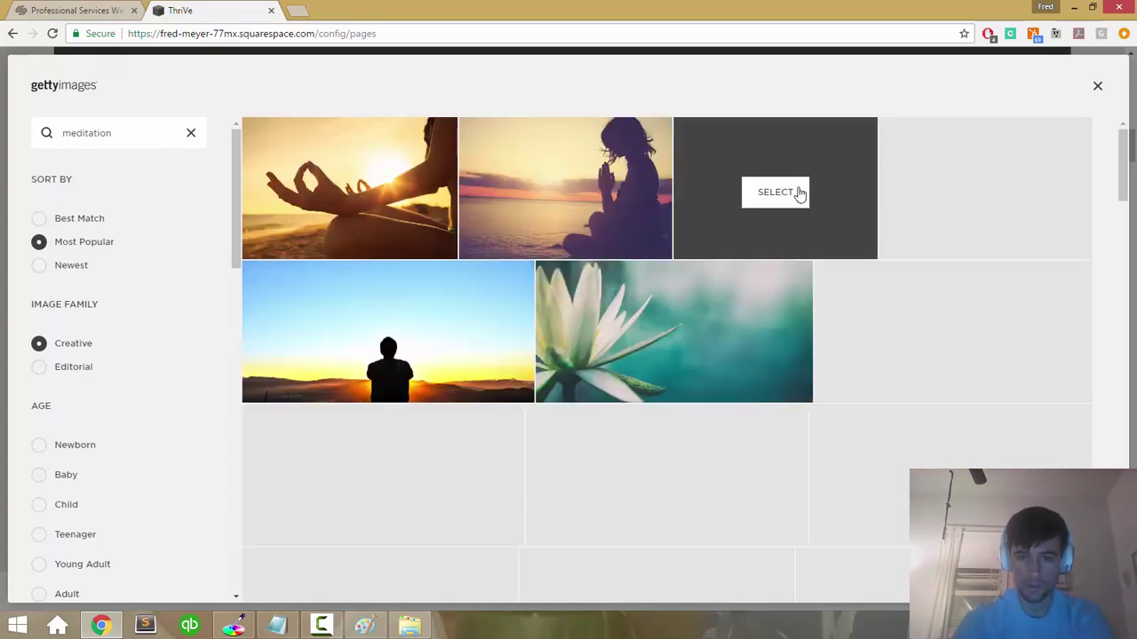
Step: Choose the 'Lotus flower in bloom' photo and preview it on the site
{"action": "scroll", "coordinate": [424, 349], "scroll_direction": "down", "scroll_amount": 5}
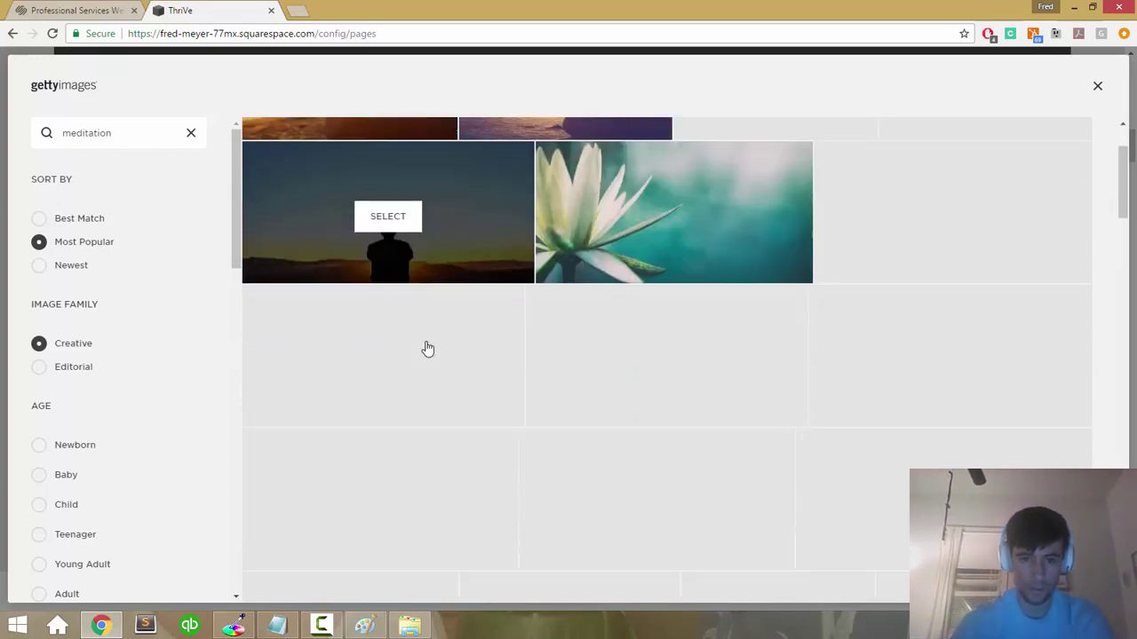
{"action": "scroll", "coordinate": [427, 347], "scroll_direction": "up", "scroll_amount": 5}
{"action": "scroll", "coordinate": [426, 347], "scroll_direction": "down", "scroll_amount": 5}
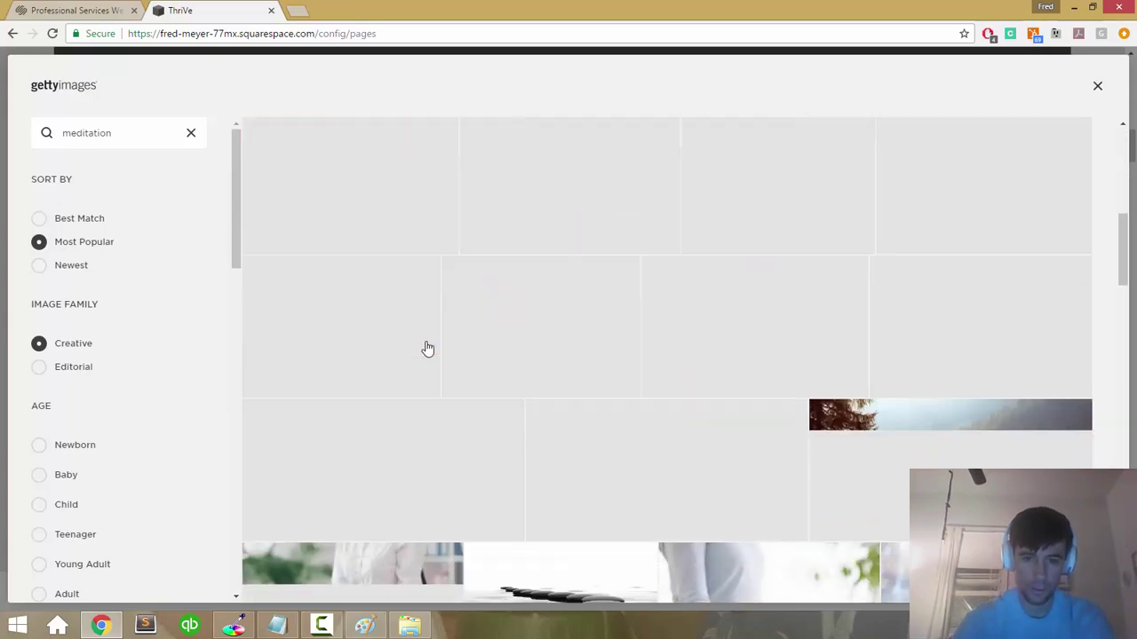
{"action": "scroll", "coordinate": [427, 347], "scroll_direction": "up", "scroll_amount": 2}
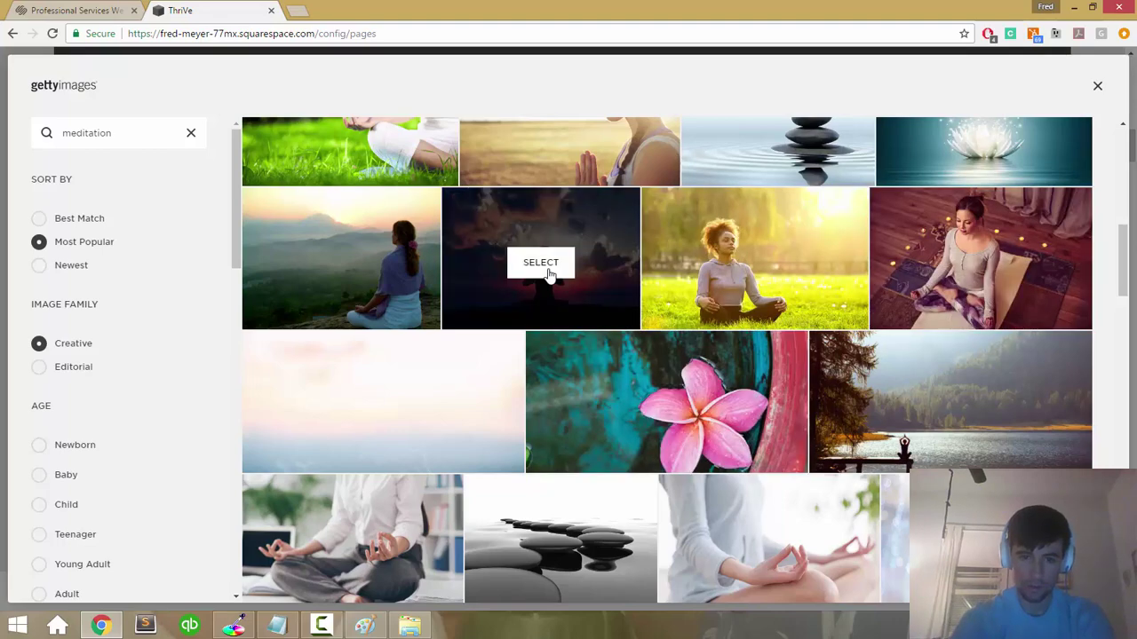
{"action": "scroll", "coordinate": [322, 240], "scroll_direction": "down", "scroll_amount": 1}
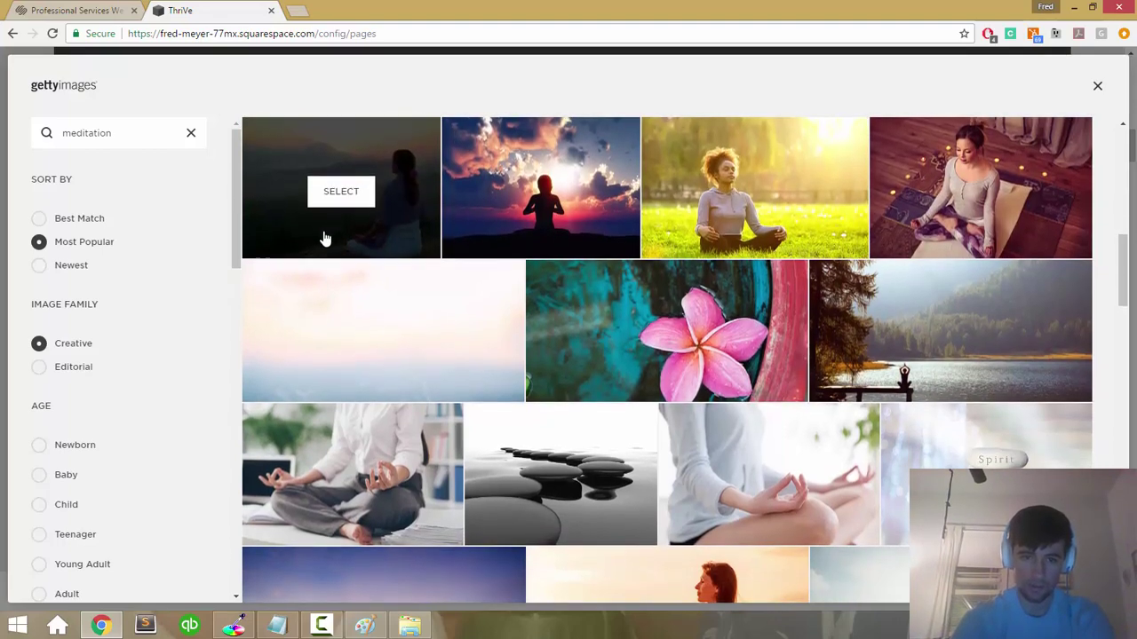
{"action": "scroll", "coordinate": [461, 216], "scroll_direction": "up", "scroll_amount": 2}
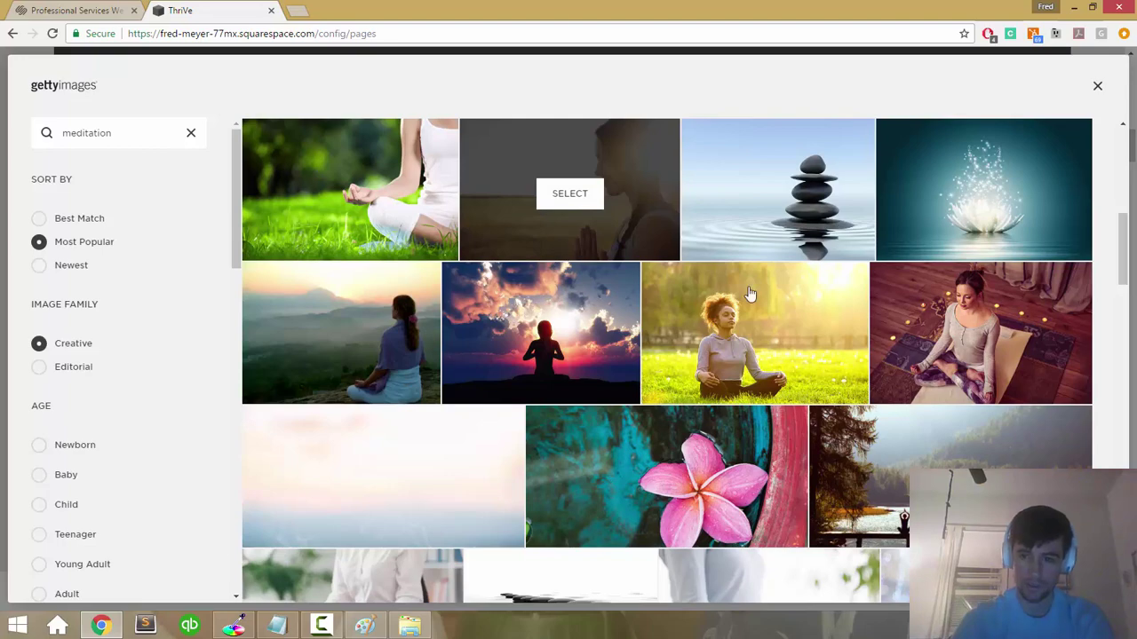
{"action": "scroll", "coordinate": [748, 331], "scroll_direction": "up", "scroll_amount": 4}
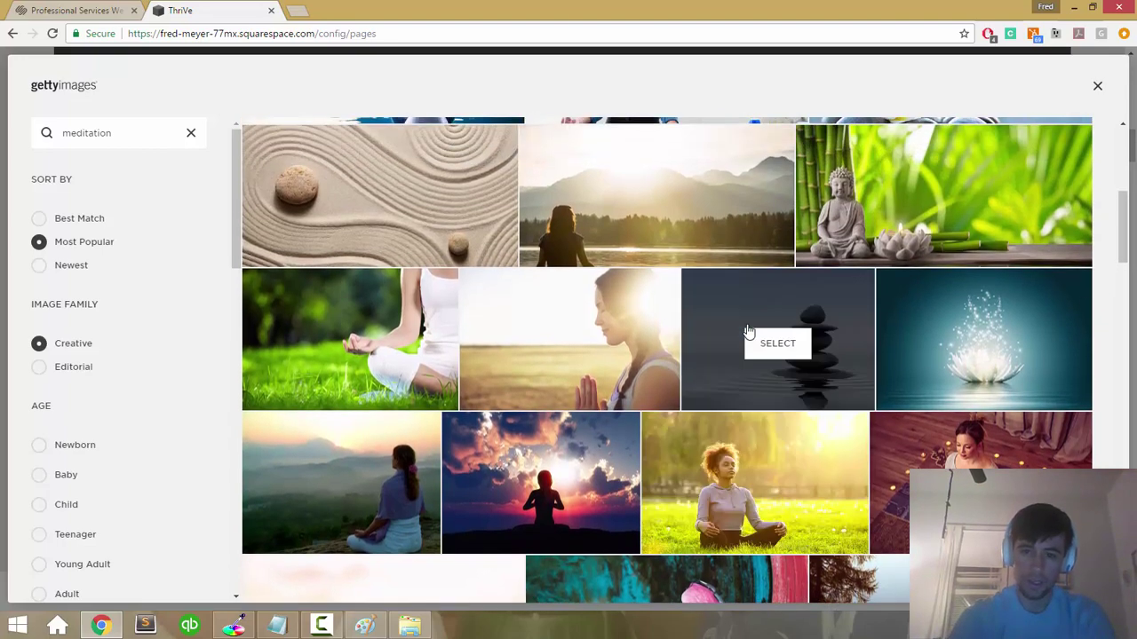
{"action": "scroll", "coordinate": [749, 331], "scroll_direction": "up", "scroll_amount": 3}
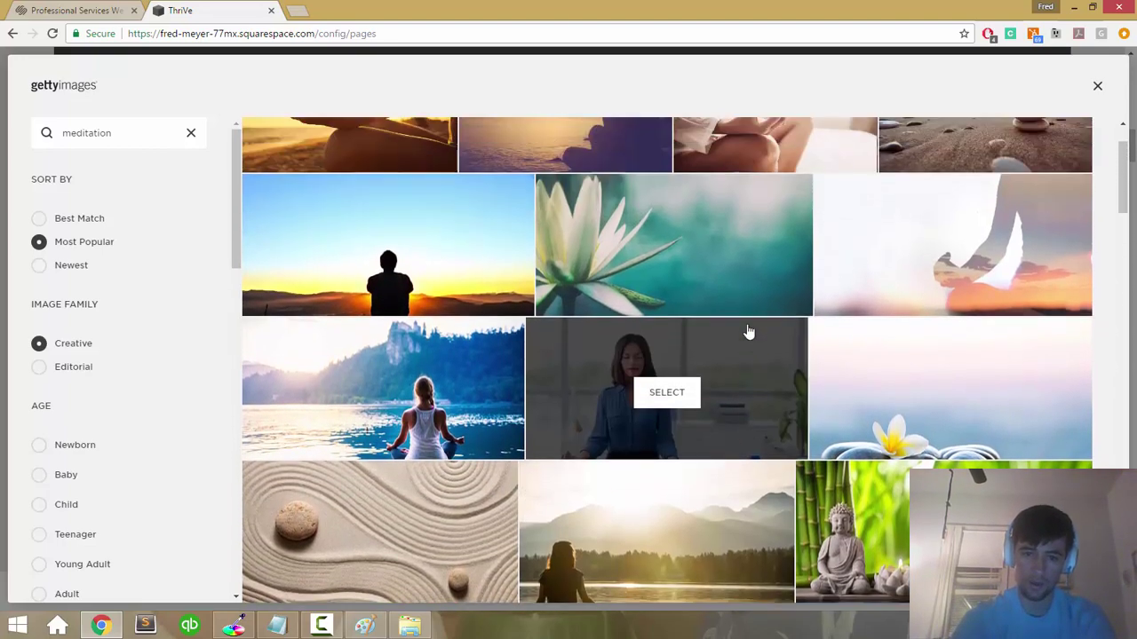
{"action": "scroll", "coordinate": [840, 271], "scroll_direction": "up", "scroll_amount": 1}
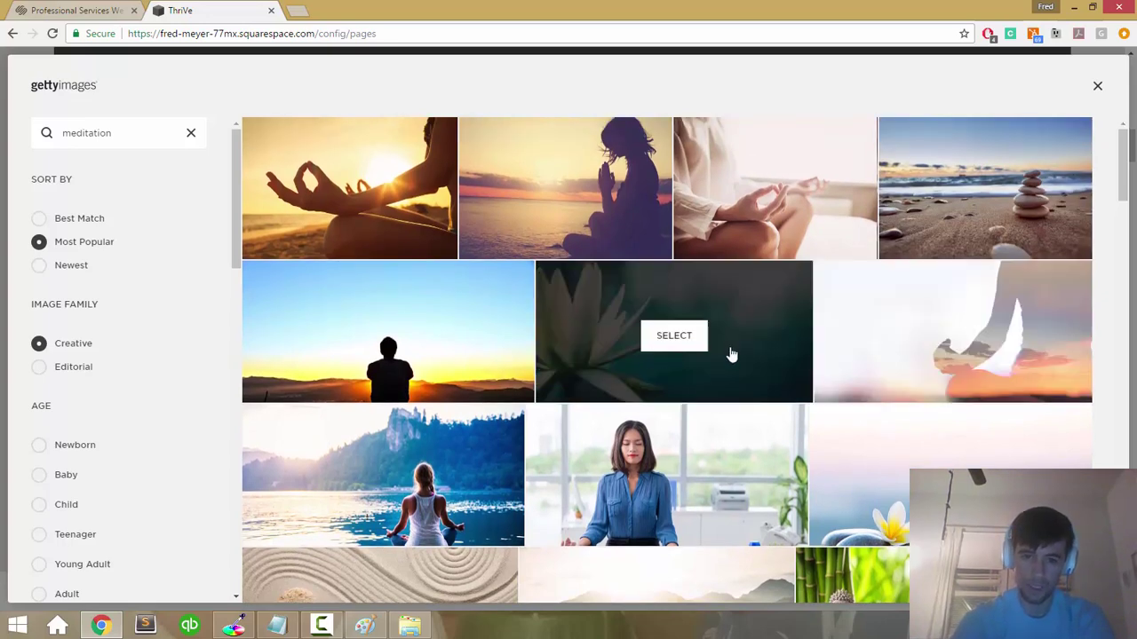
{"action": "left_click", "coordinate": [662, 342]}
{"action": "scroll", "coordinate": [847, 546], "scroll_direction": "down", "scroll_amount": 1}
{"action": "scroll", "coordinate": [846, 515], "scroll_direction": "down", "scroll_amount": 1}
{"action": "left_click", "coordinate": [834, 416]}
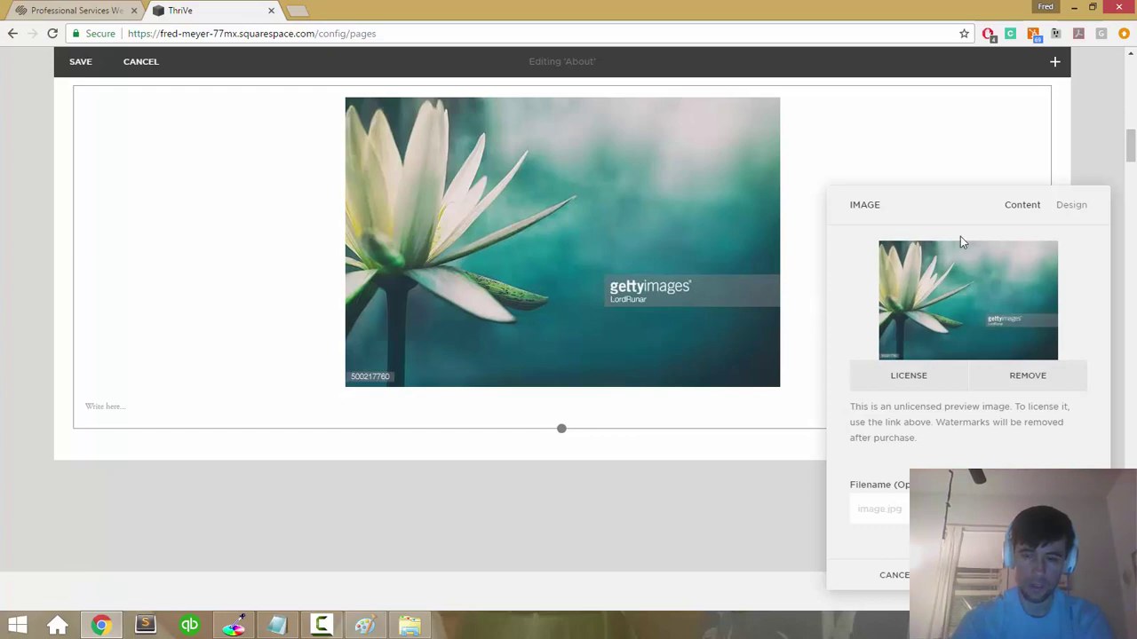
{"action": "scroll", "coordinate": [248, 310], "scroll_direction": "up", "scroll_amount": 2}
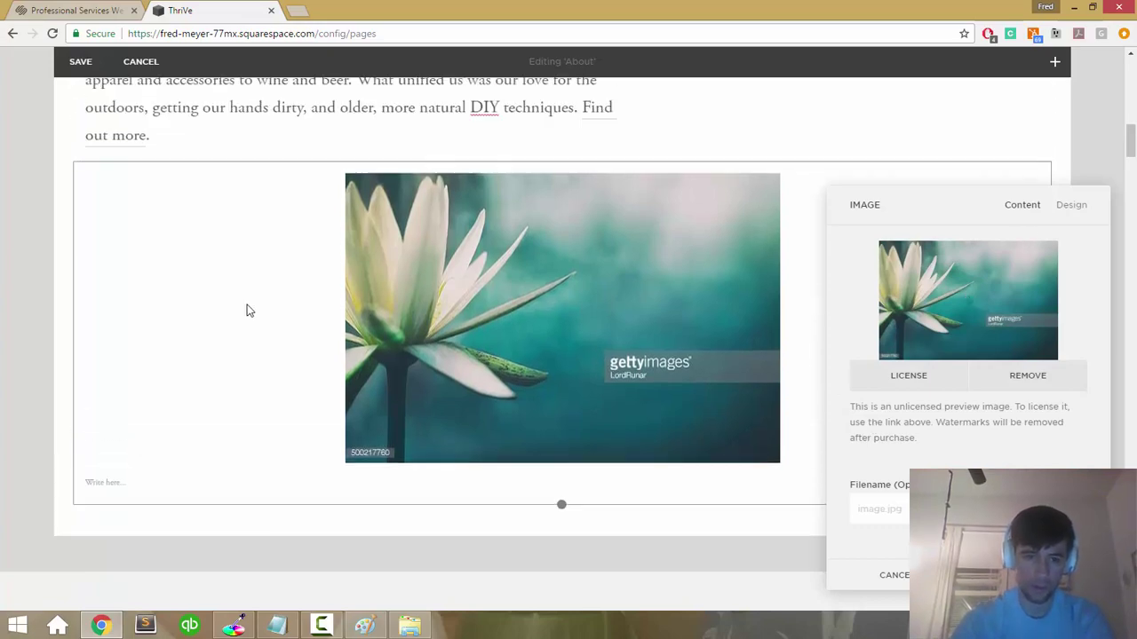
{"action": "scroll", "coordinate": [248, 310], "scroll_direction": "down", "scroll_amount": 3}
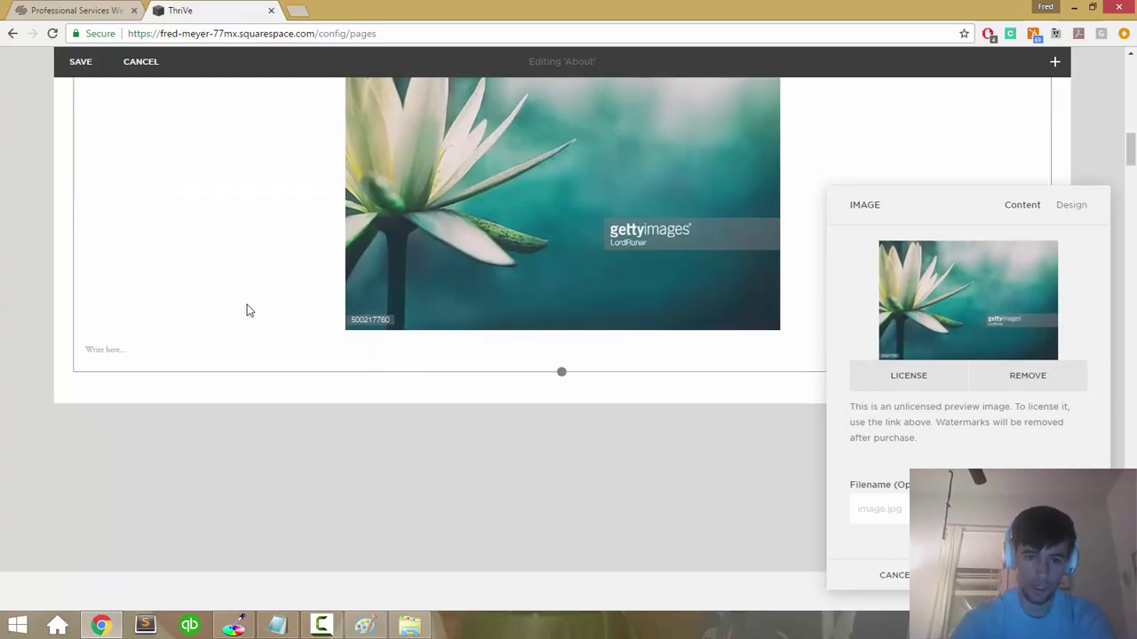
{"action": "scroll", "coordinate": [248, 310], "scroll_direction": "up", "scroll_amount": 7}
{"action": "scroll", "coordinate": [248, 310], "scroll_direction": "down", "scroll_amount": 5}
{"action": "scroll", "coordinate": [248, 310], "scroll_direction": "down", "scroll_amount": 2}
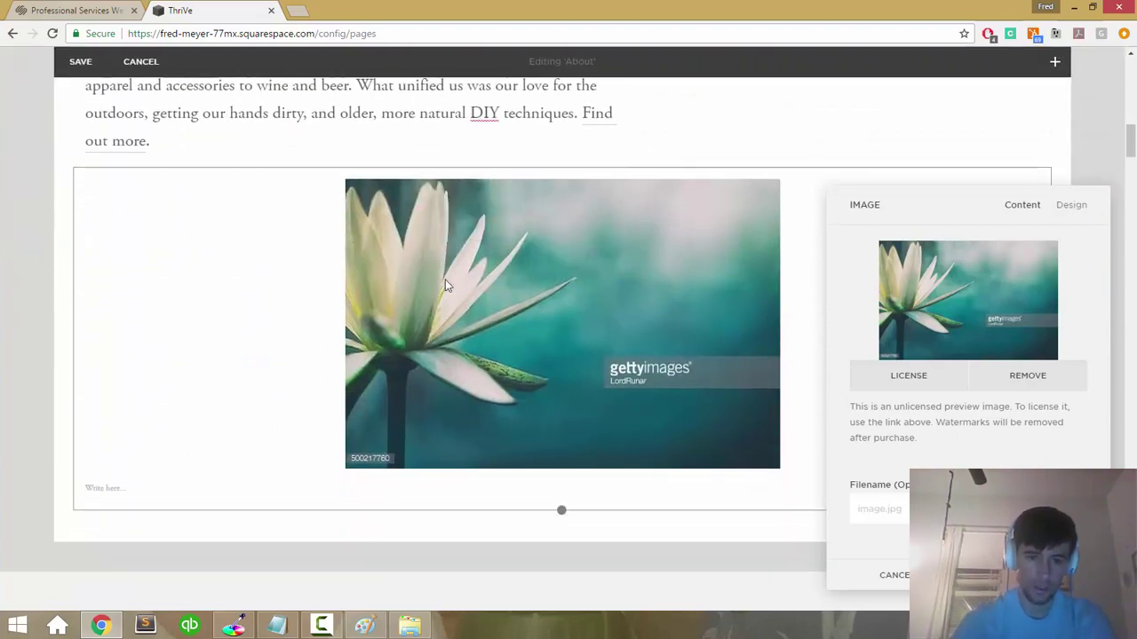
{"action": "key", "text": "Escape"}
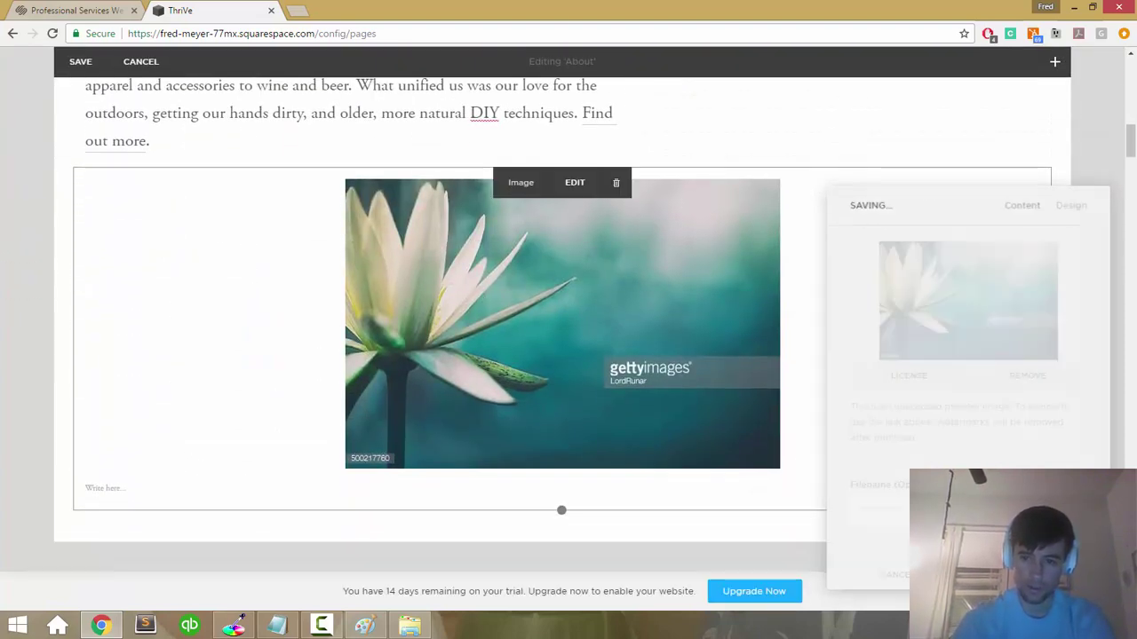
{"action": "scroll", "coordinate": [603, 276], "scroll_direction": "up", "scroll_amount": 3}
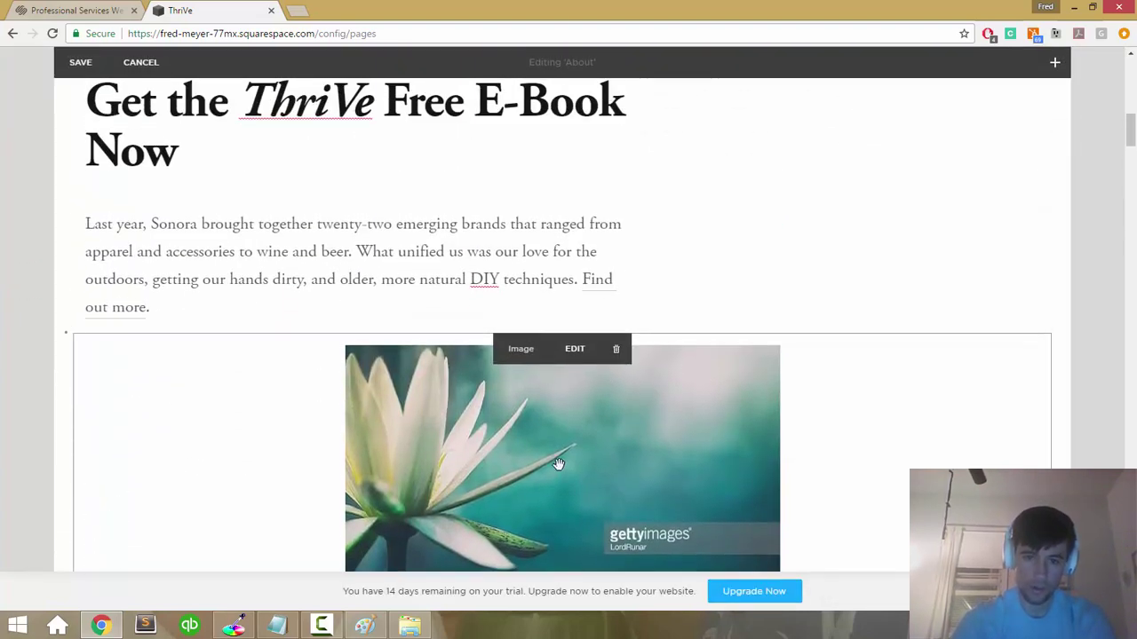
{"action": "left_click_drag", "start_coordinate": [363, 366], "coordinate": [725, 169]}
{"action": "mouse_move", "coordinate": [543, 363]}
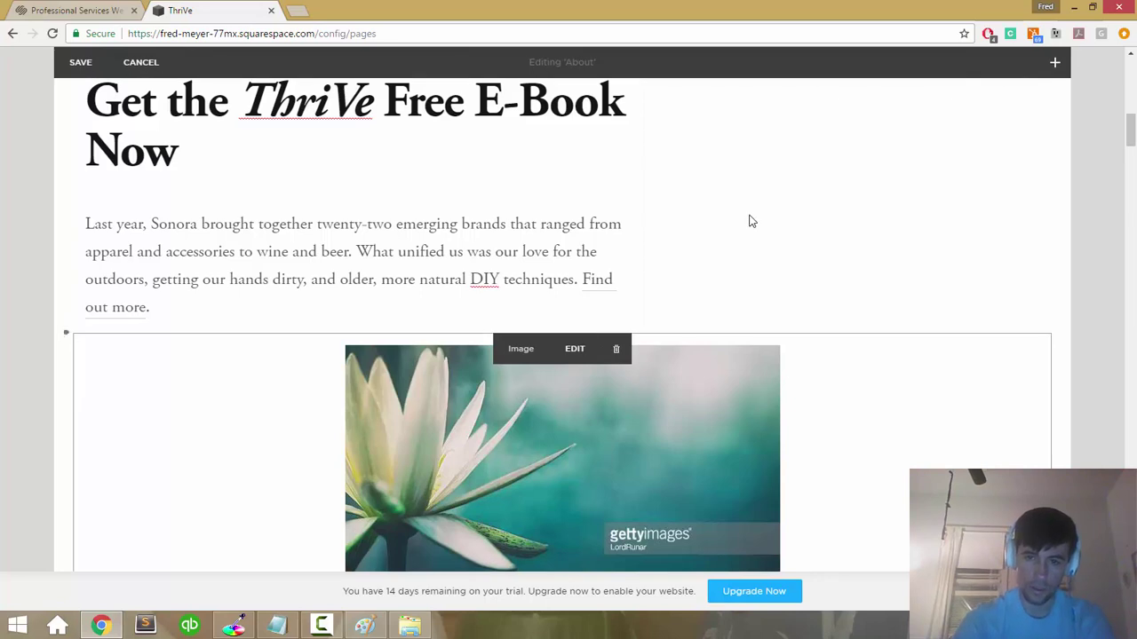
{"action": "scroll", "coordinate": [831, 125], "scroll_direction": "up", "scroll_amount": 1}
{"action": "mouse_move", "coordinate": [807, 158]}
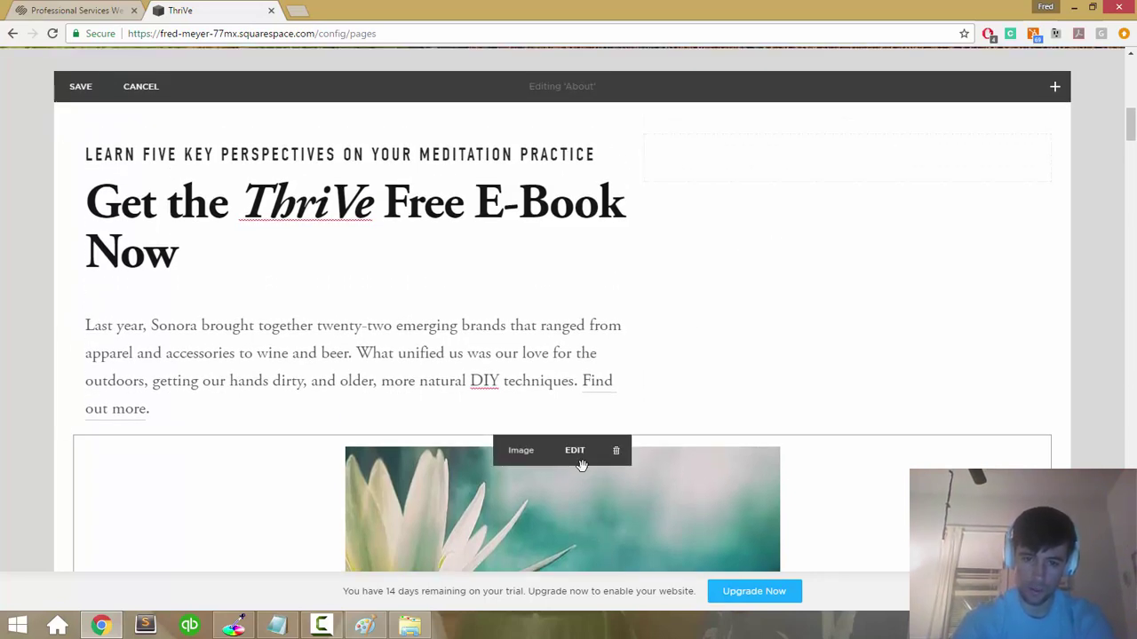
{"action": "left_click", "coordinate": [578, 459]}
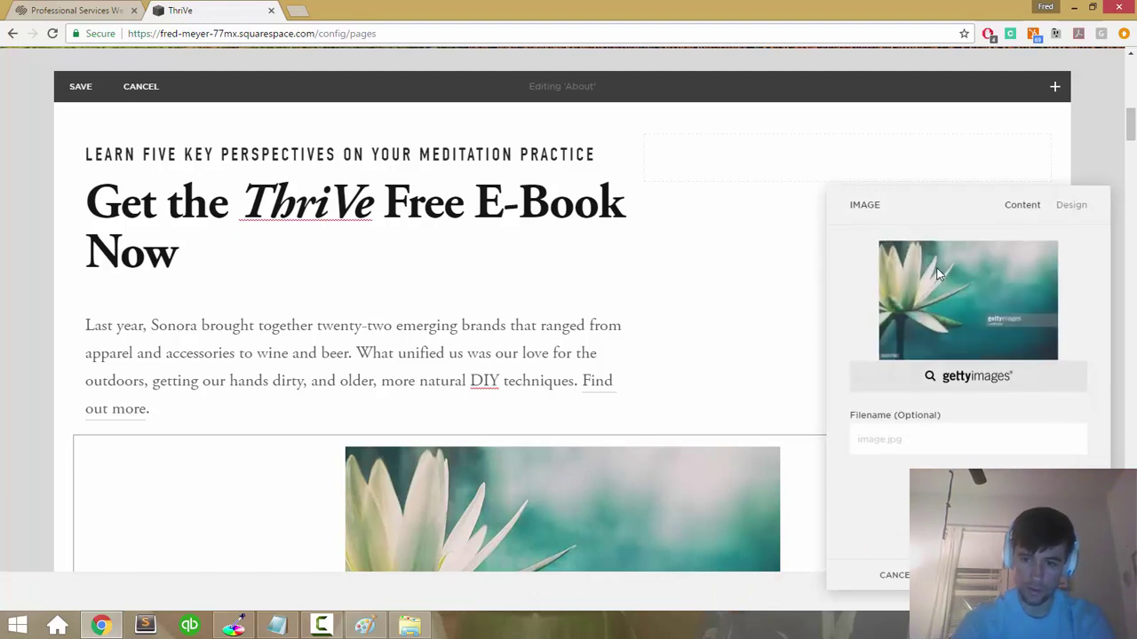
{"action": "left_click", "coordinate": [1057, 210]}
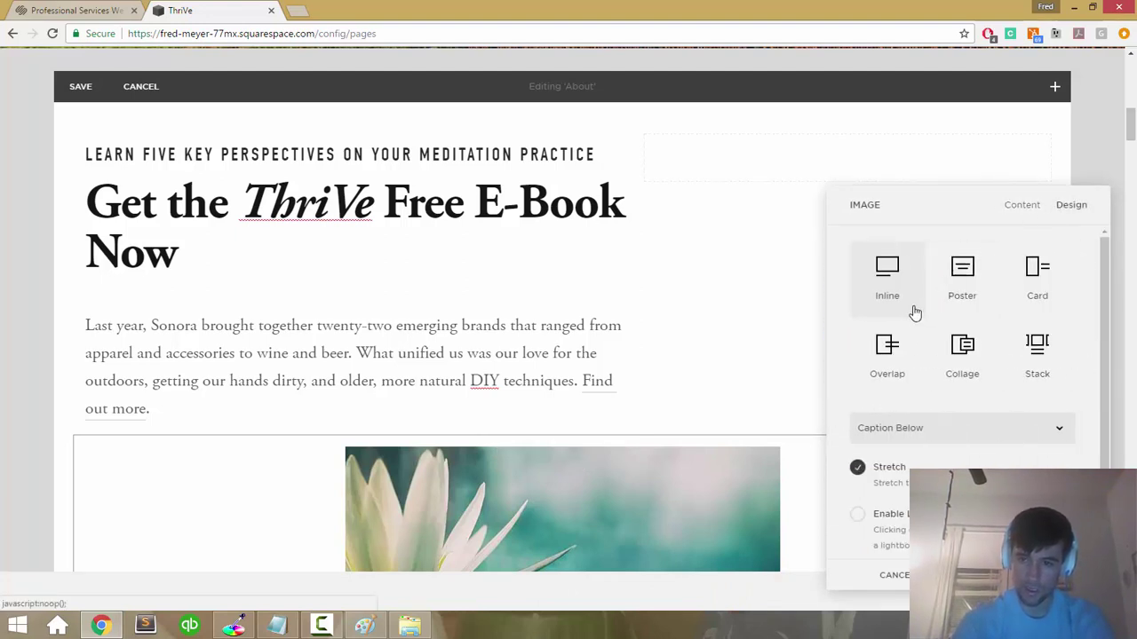
{"action": "scroll", "coordinate": [952, 297], "scroll_direction": "down", "scroll_amount": 1}
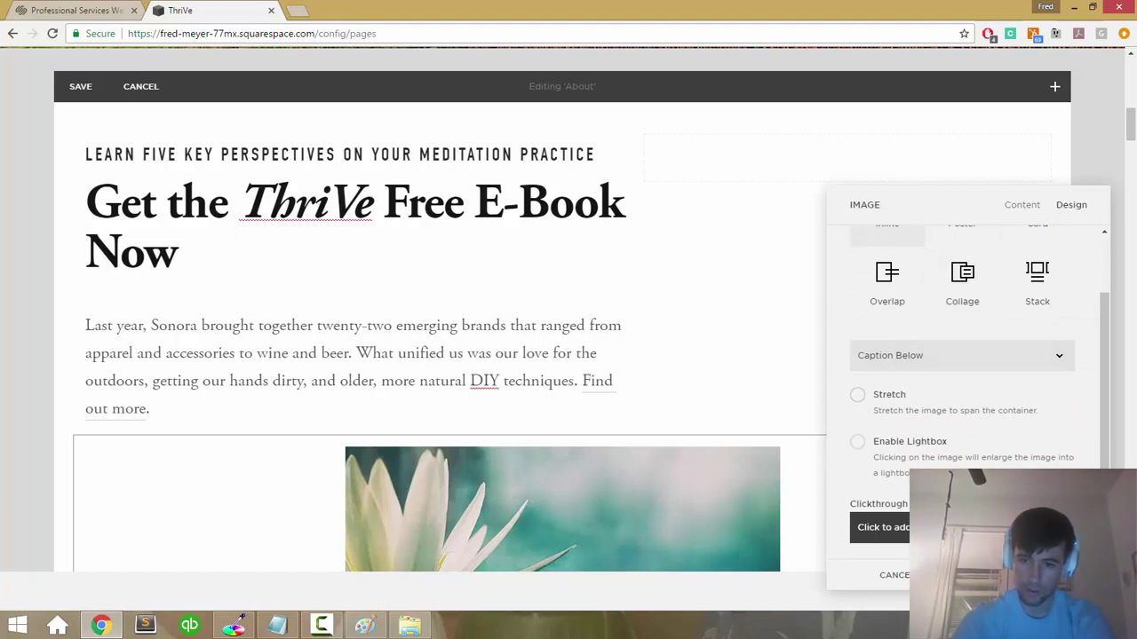
{"action": "key", "text": "Escape"}
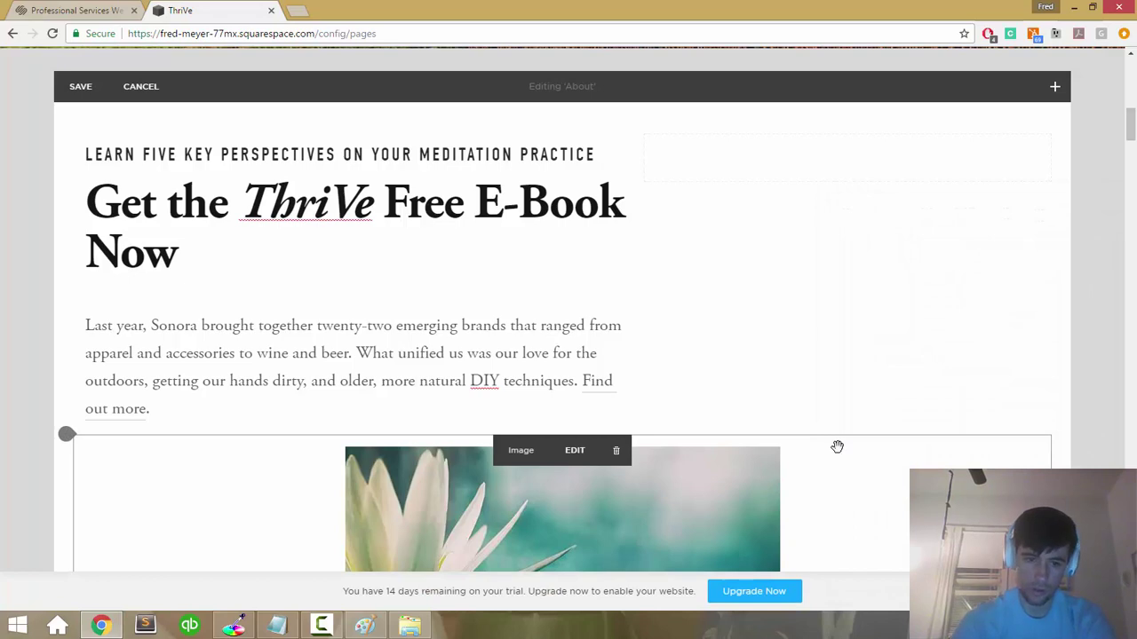
Step: Drag the lotus image into a right column beside the text and delete the spacer above it
{"action": "left_click", "coordinate": [71, 436]}
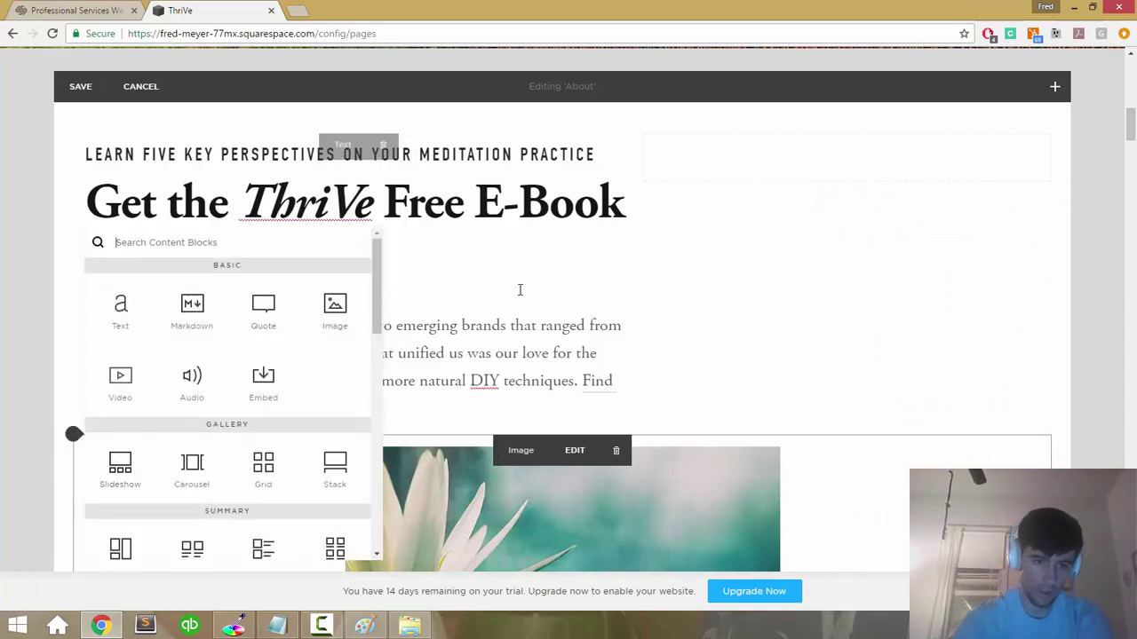
{"action": "left_click", "coordinate": [467, 278]}
{"action": "left_click", "coordinate": [70, 436]}
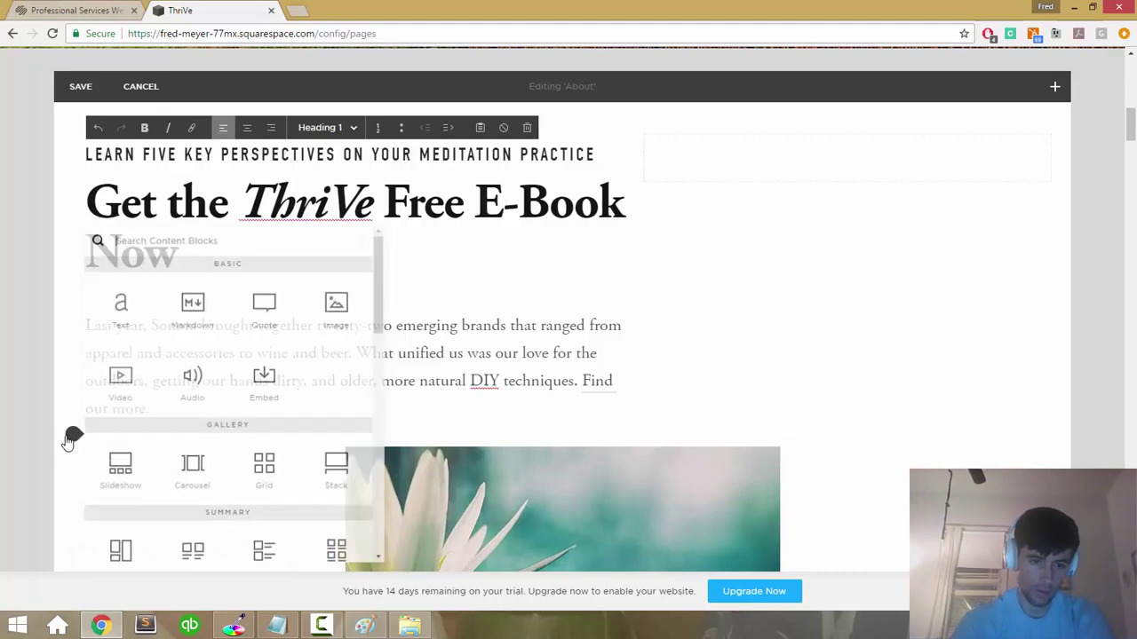
{"action": "left_click", "coordinate": [701, 350]}
{"action": "left_click_drag", "start_coordinate": [832, 500], "coordinate": [845, 204]}
{"action": "mouse_move", "coordinate": [619, 195]}
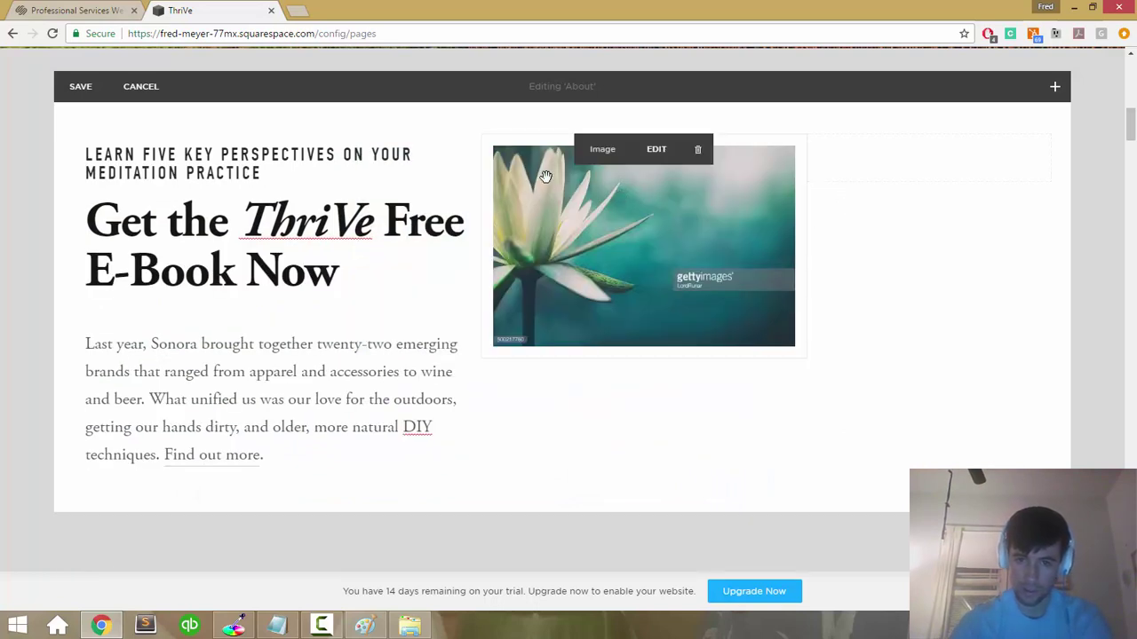
{"action": "left_click_drag", "start_coordinate": [752, 191], "coordinate": [886, 165]}
{"action": "mouse_move", "coordinate": [549, 154]}
{"action": "mouse_move", "coordinate": [613, 158]}
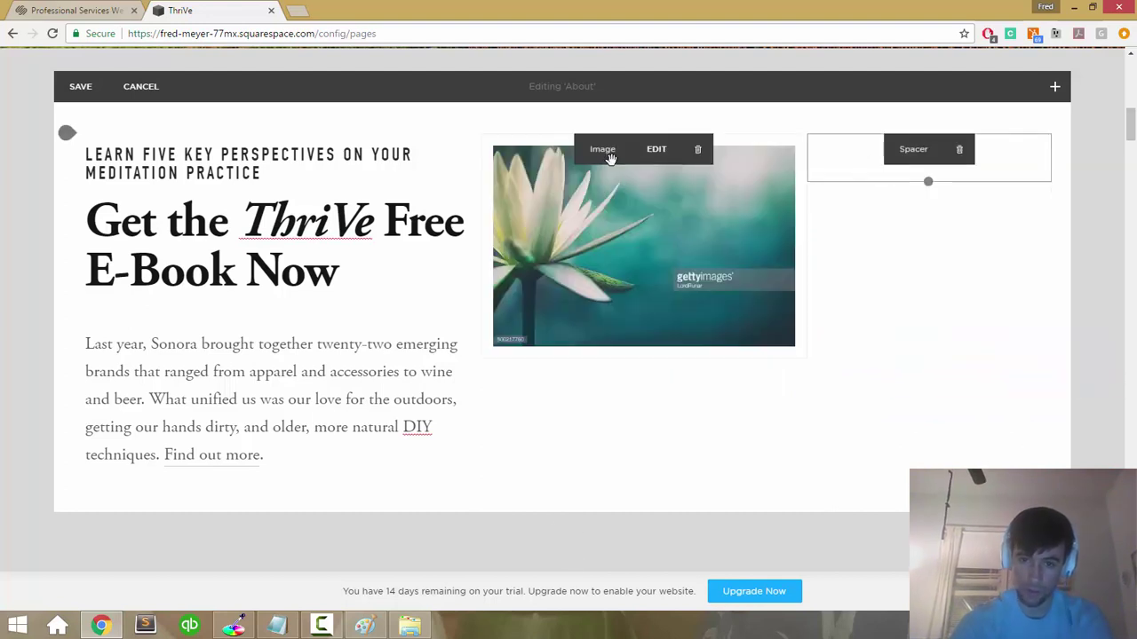
{"action": "left_click_drag", "start_coordinate": [613, 158], "coordinate": [846, 176]}
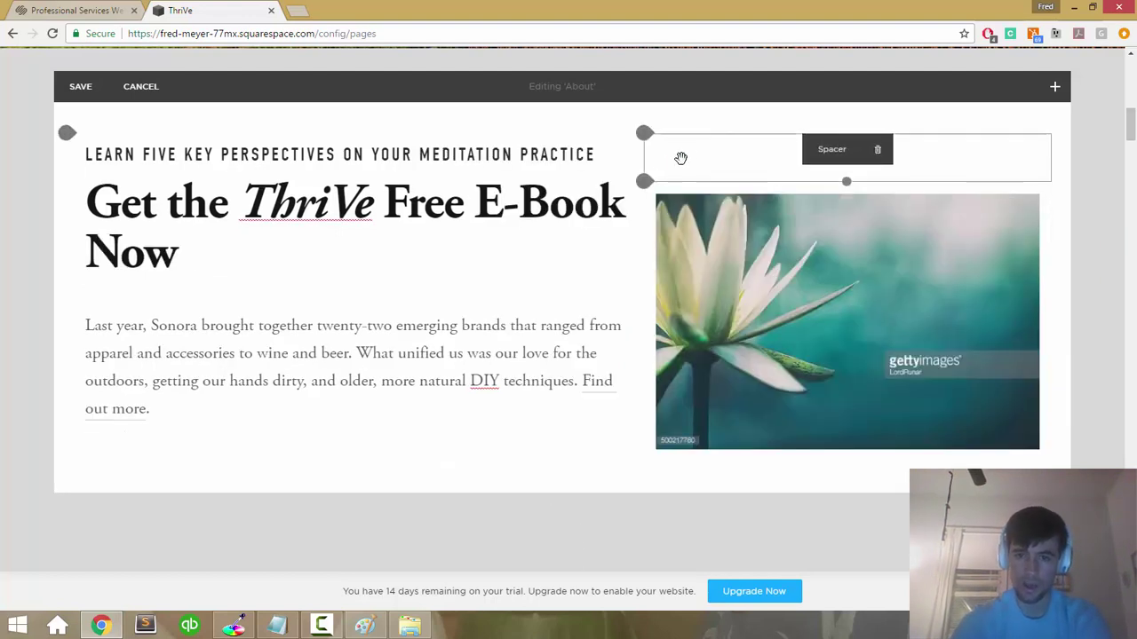
{"action": "left_click", "coordinate": [878, 153]}
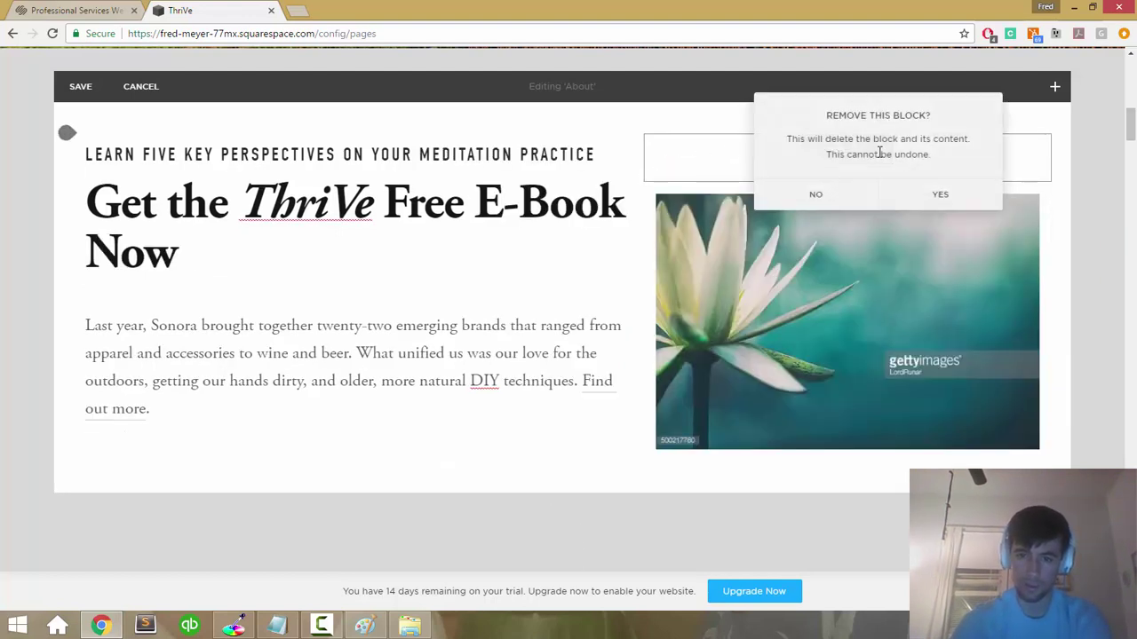
{"action": "left_click", "coordinate": [924, 195]}
Step: Remove the italics from ThriVe in the 'Get the ThriVe Free E-Book Now' heading
{"action": "left_click", "coordinate": [477, 294]}
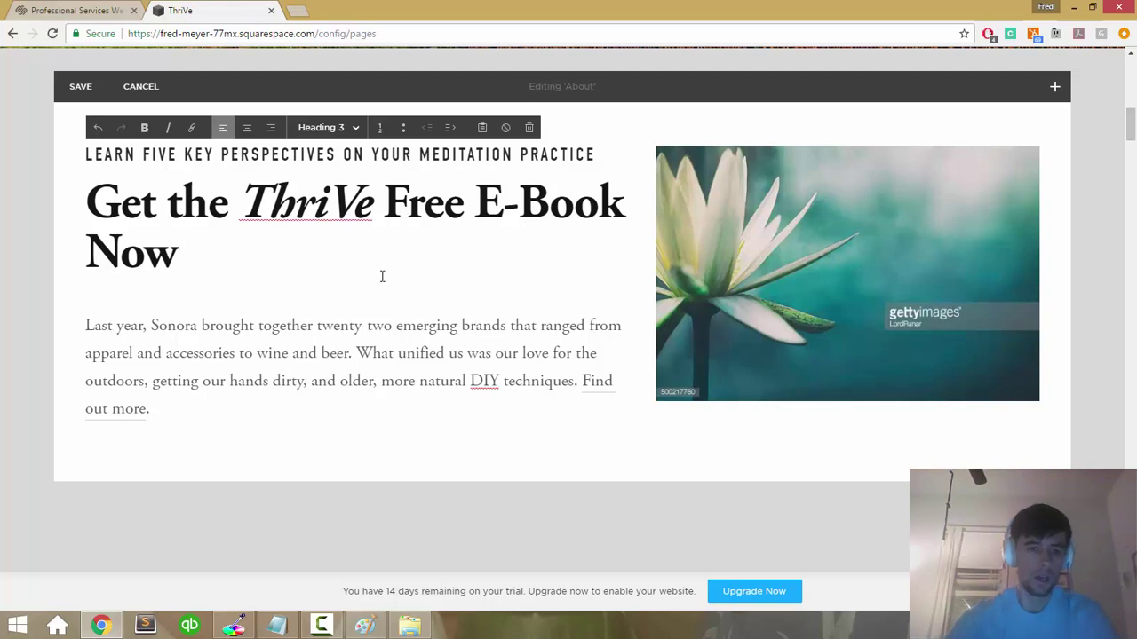
{"action": "double_click", "coordinate": [318, 186]}
{"action": "key", "text": "ctrl+i"}
{"action": "key", "text": "Down"}
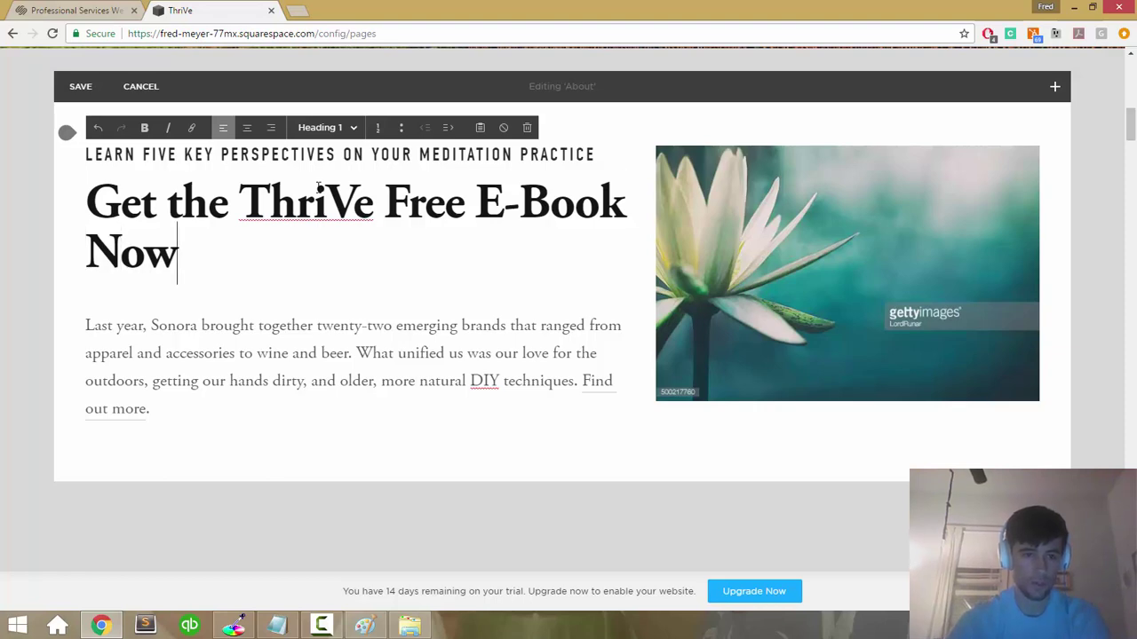
{"action": "key", "text": "ctrl+shift+Left"}
{"action": "key", "text": "BackSpace"}
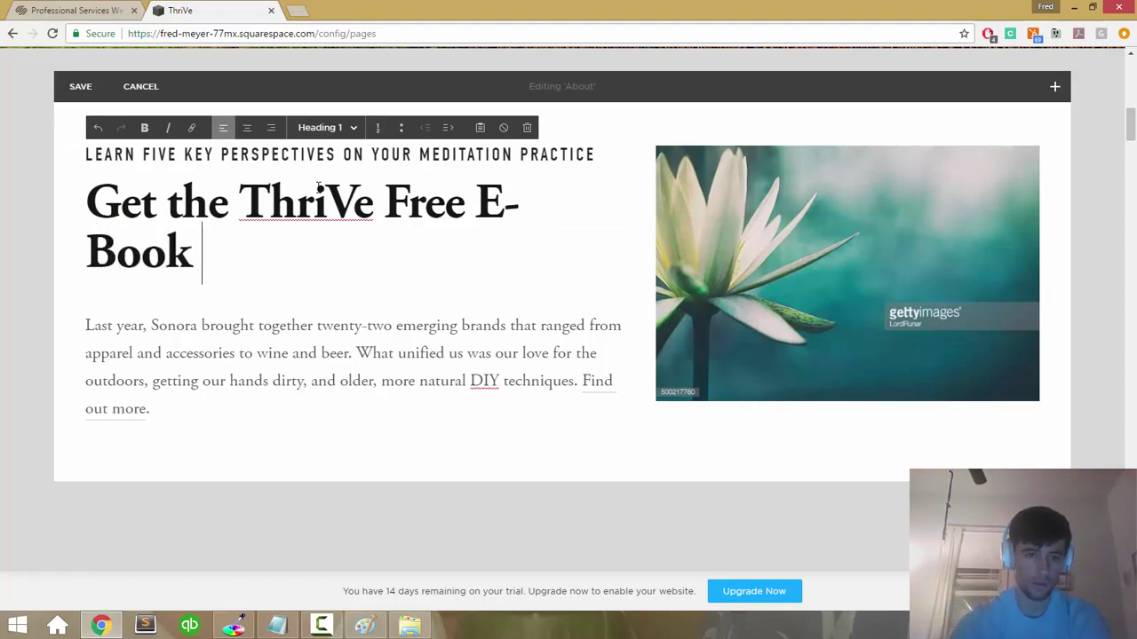
{"action": "key", "text": "ctrl+z"}
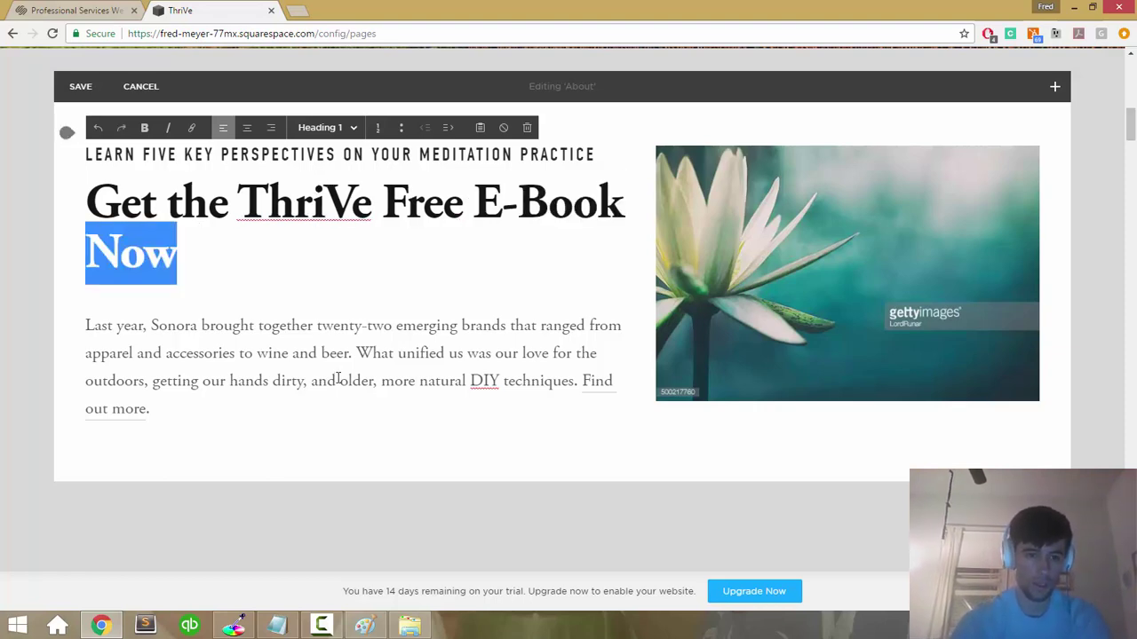
{"action": "left_click", "coordinate": [336, 380]}
{"action": "scroll", "coordinate": [338, 384], "scroll_direction": "up", "scroll_amount": 1}
Step: Open lipsum.com in a new tab and copy its first Lorem Ipsum paragraph
{"action": "key", "text": "ctrl+t"}
{"action": "type", "text": "lip"}
{"action": "key", "text": "Return"}
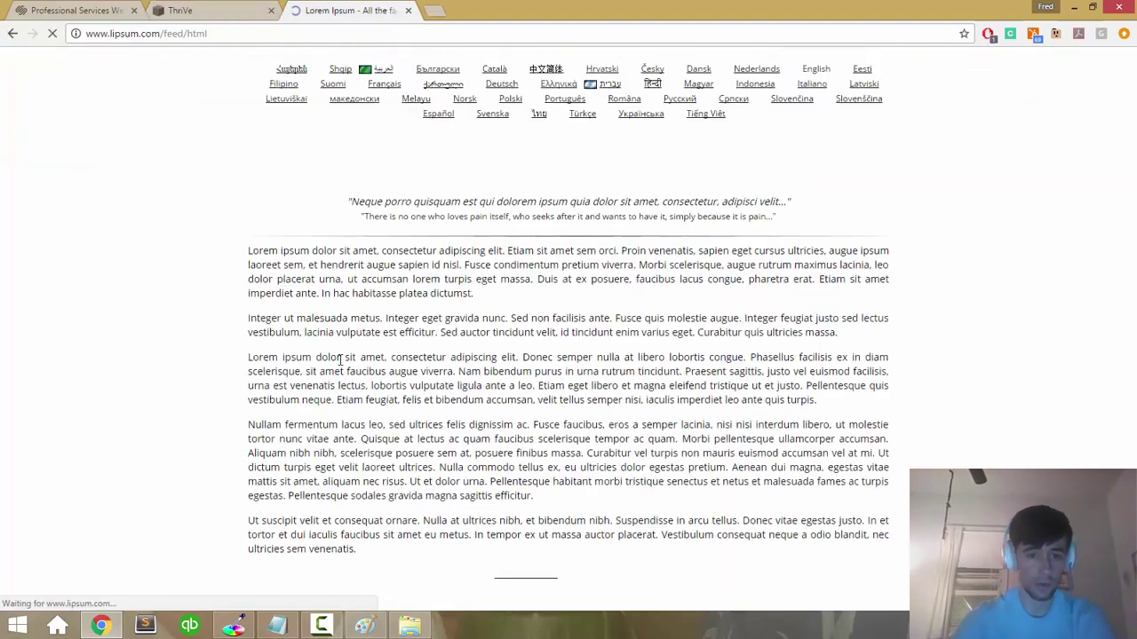
{"action": "triple_click", "coordinate": [310, 285]}
{"action": "key", "text": "ctrl+c"}
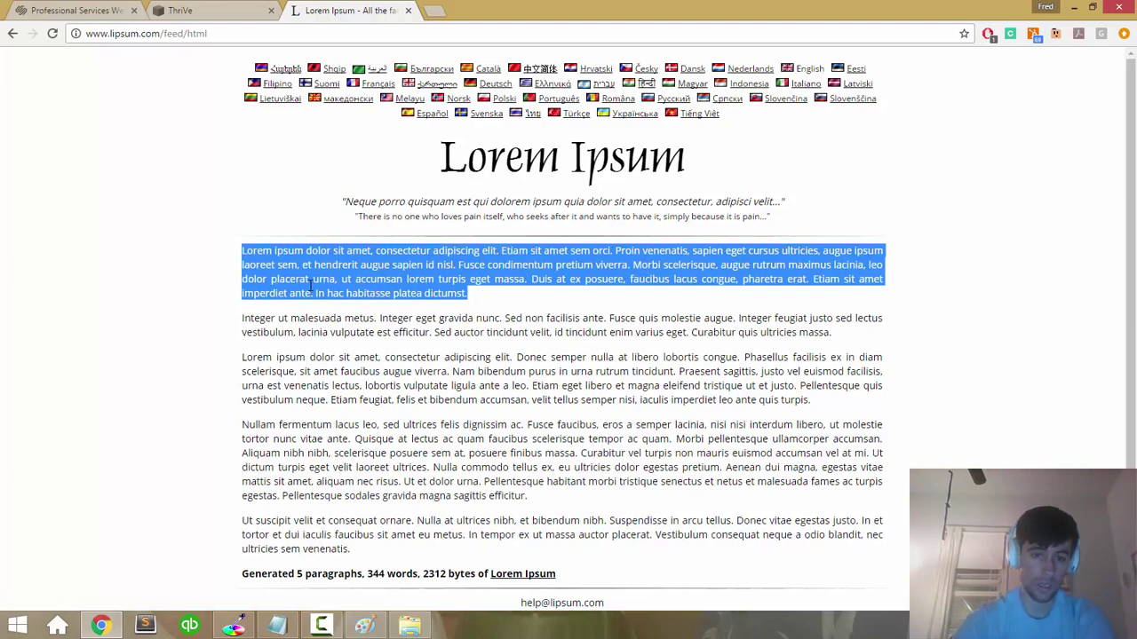
{"action": "left_click", "coordinate": [246, 9]}
Step: Paste Lorem Ipsum over the body paragraph, trimmed to end at 'Fusce condimentum pretium viverra.'
{"action": "triple_click", "coordinate": [243, 378]}
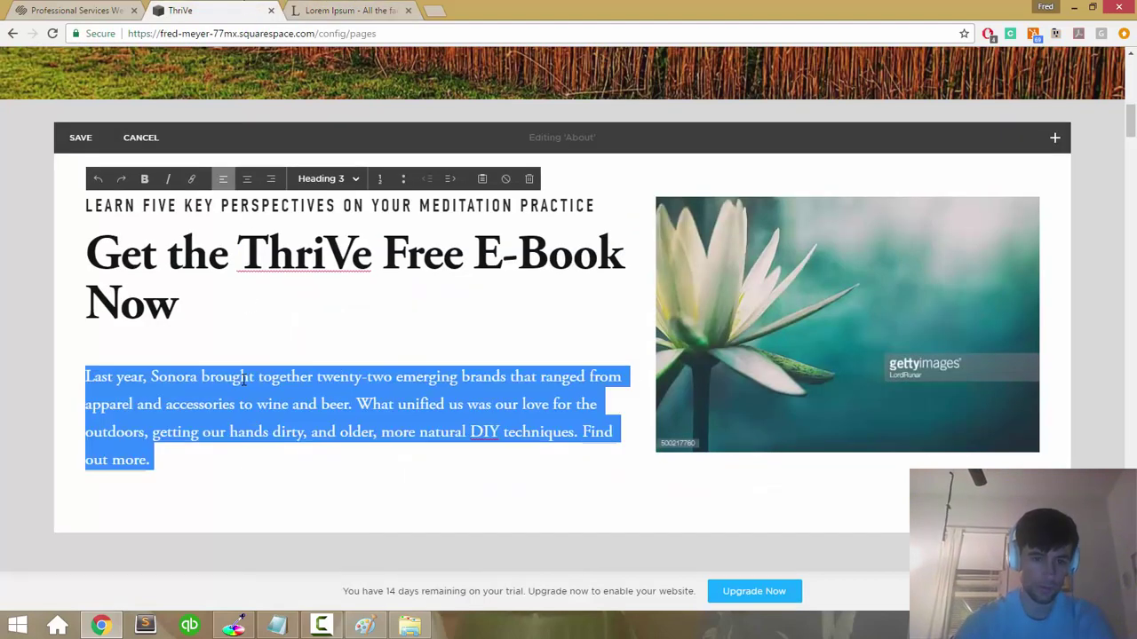
{"action": "key", "text": "ctrl+v"}
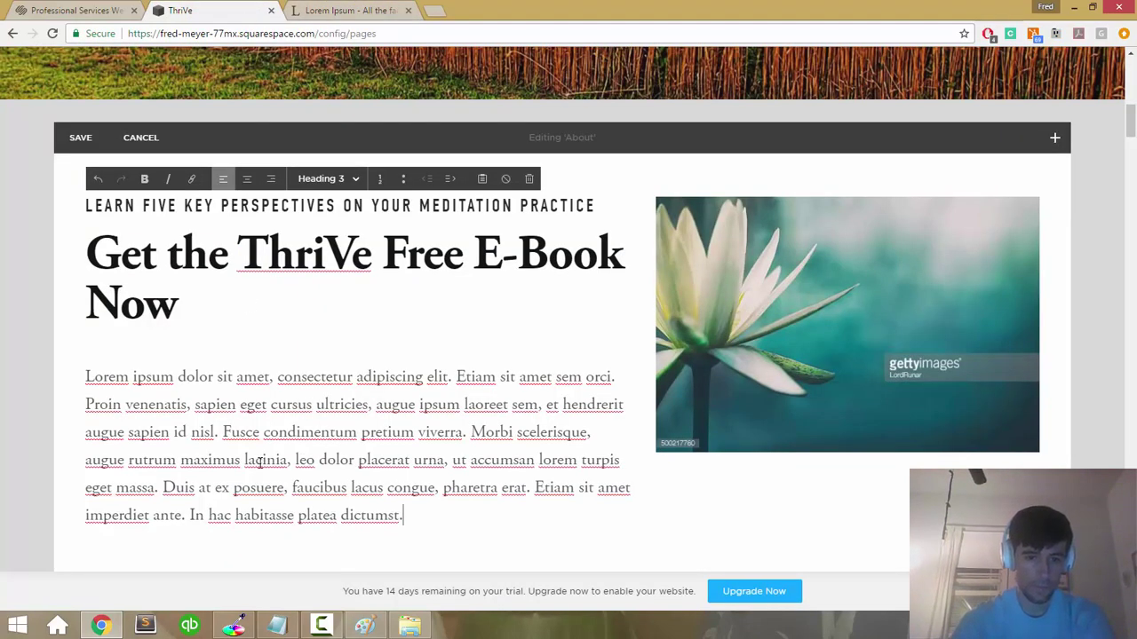
{"action": "left_click", "coordinate": [471, 432], "text": "shift"}
{"action": "key", "text": "BackSpace"}
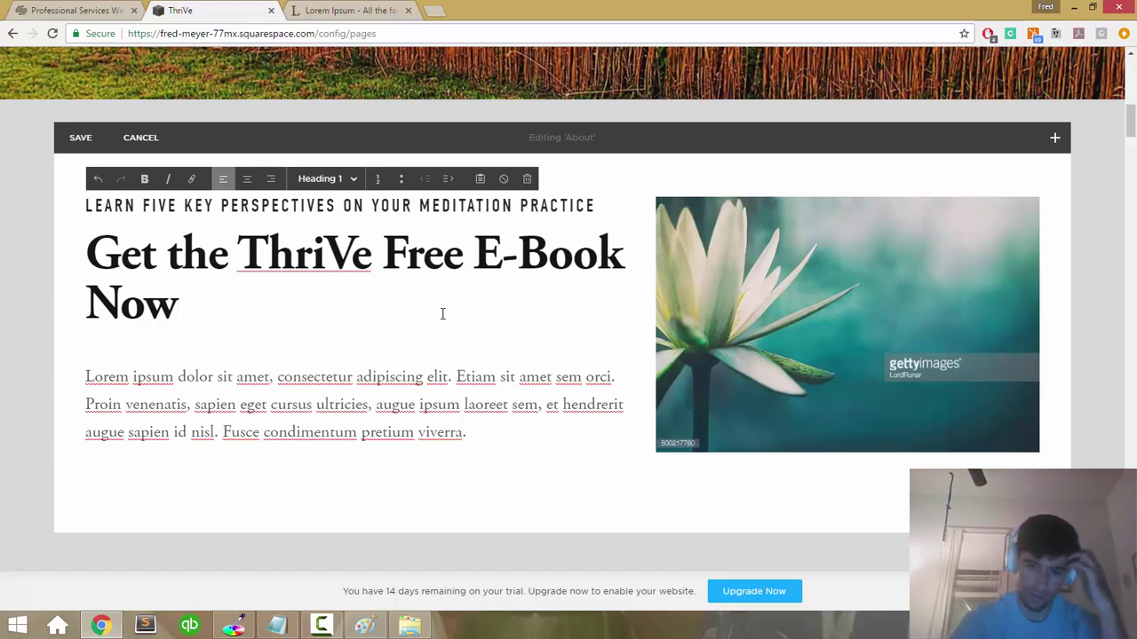
{"action": "left_click", "coordinate": [726, 297]}
{"action": "left_click", "coordinate": [533, 325]}
{"action": "left_click", "coordinate": [561, 447]}
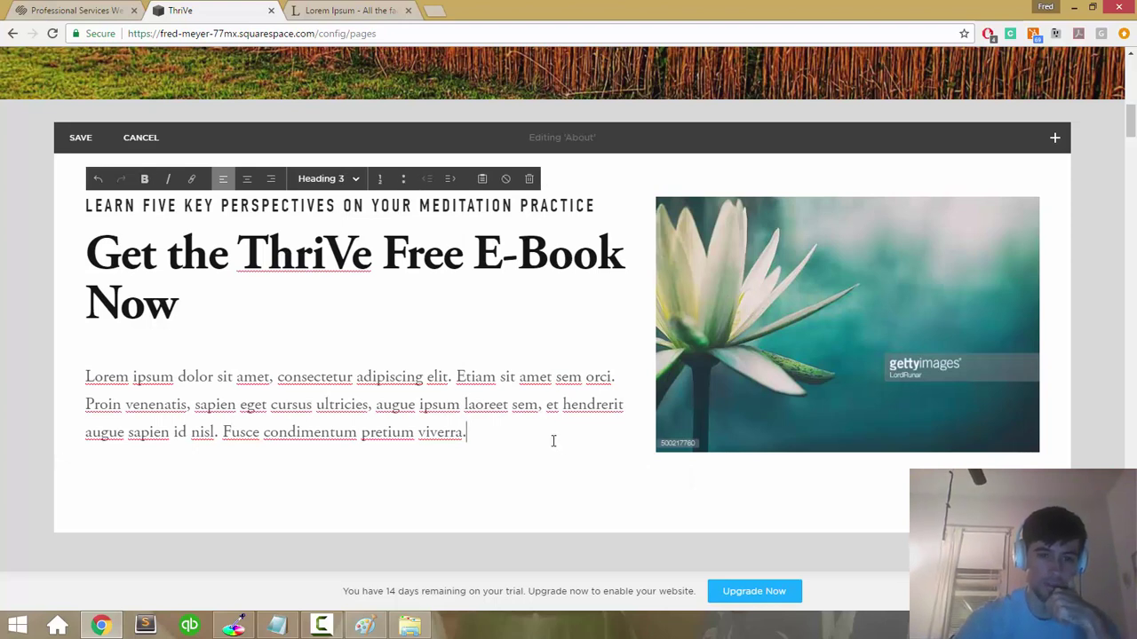
Step: Save the About page edits
{"action": "left_click", "coordinate": [78, 140]}
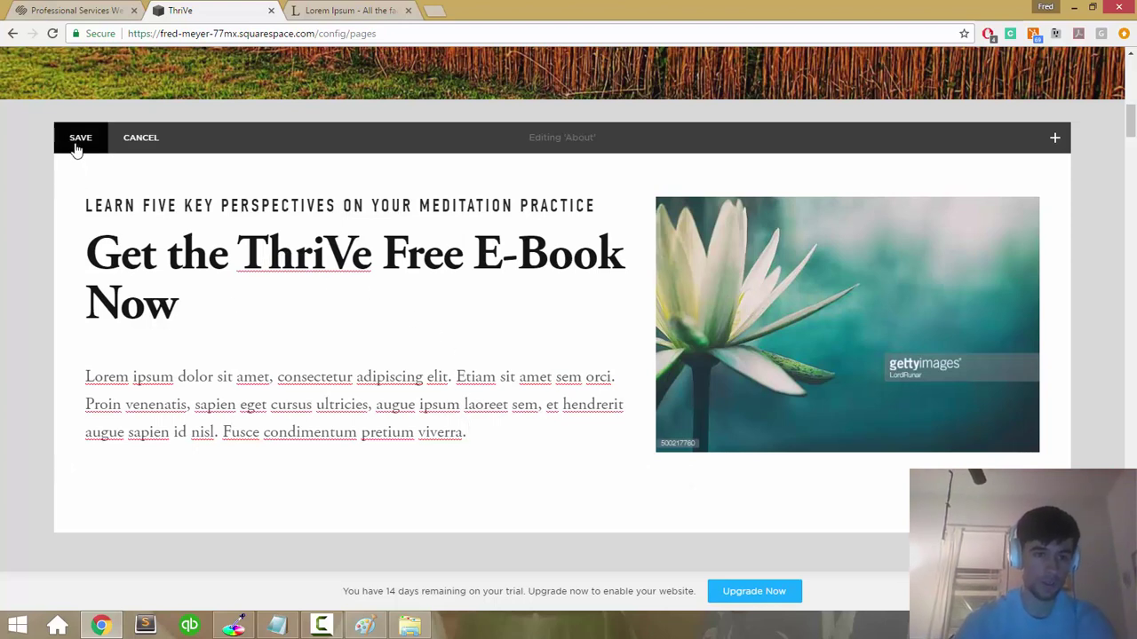
{"action": "scroll", "coordinate": [331, 382], "scroll_direction": "down", "scroll_amount": 3}
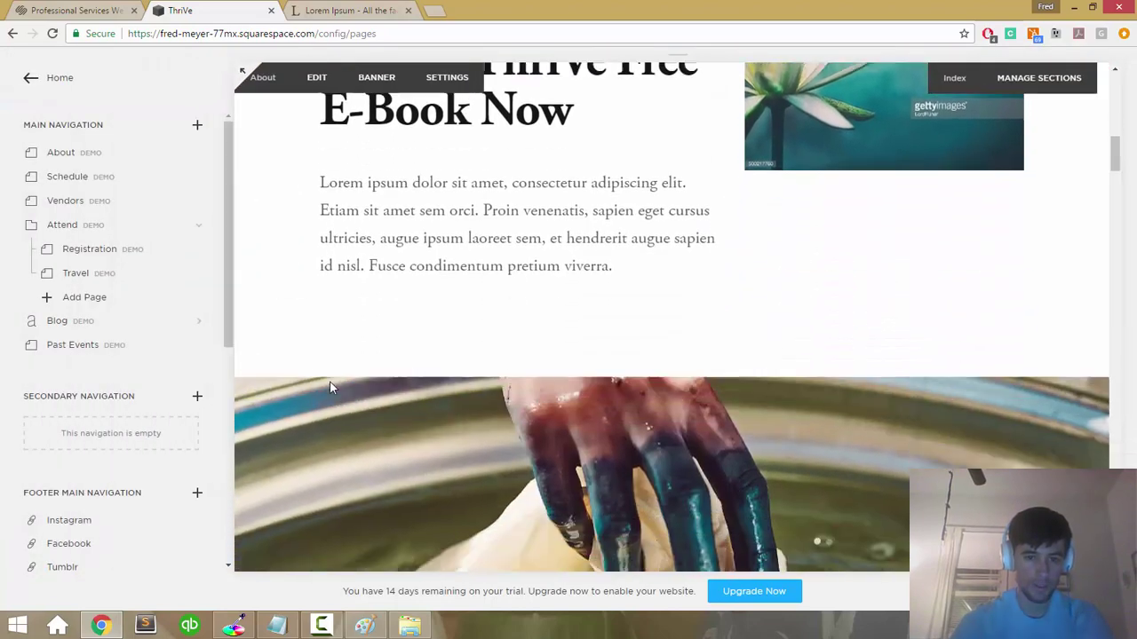
{"action": "scroll", "coordinate": [328, 387], "scroll_direction": "up", "scroll_amount": 5}
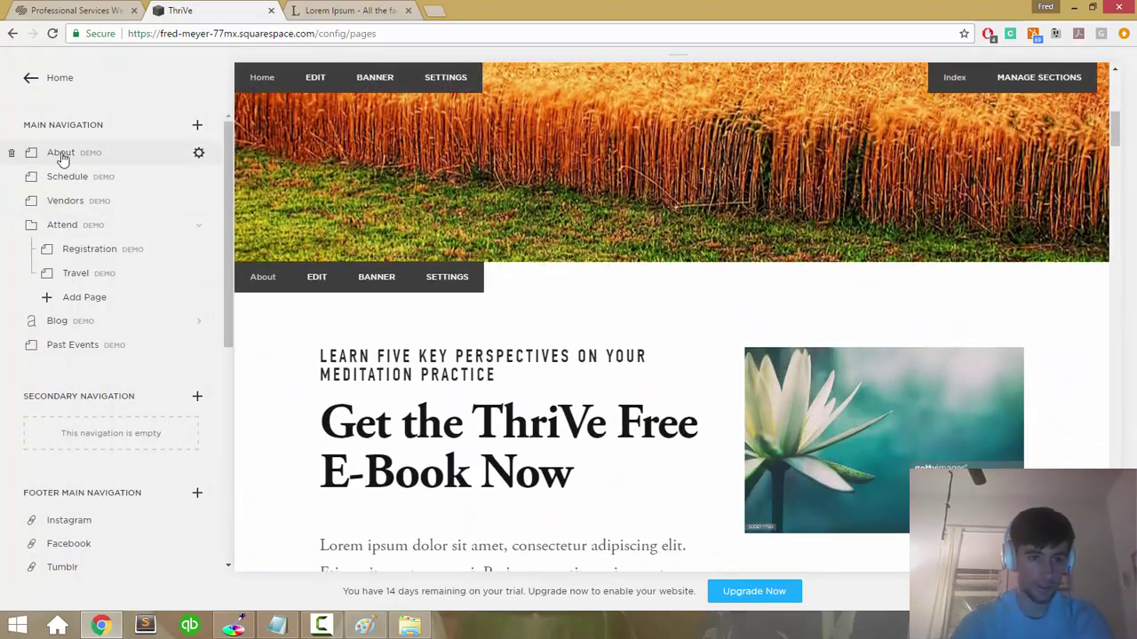
Step: Preview the About section under the Welcome index page
{"action": "left_click", "coordinate": [58, 154]}
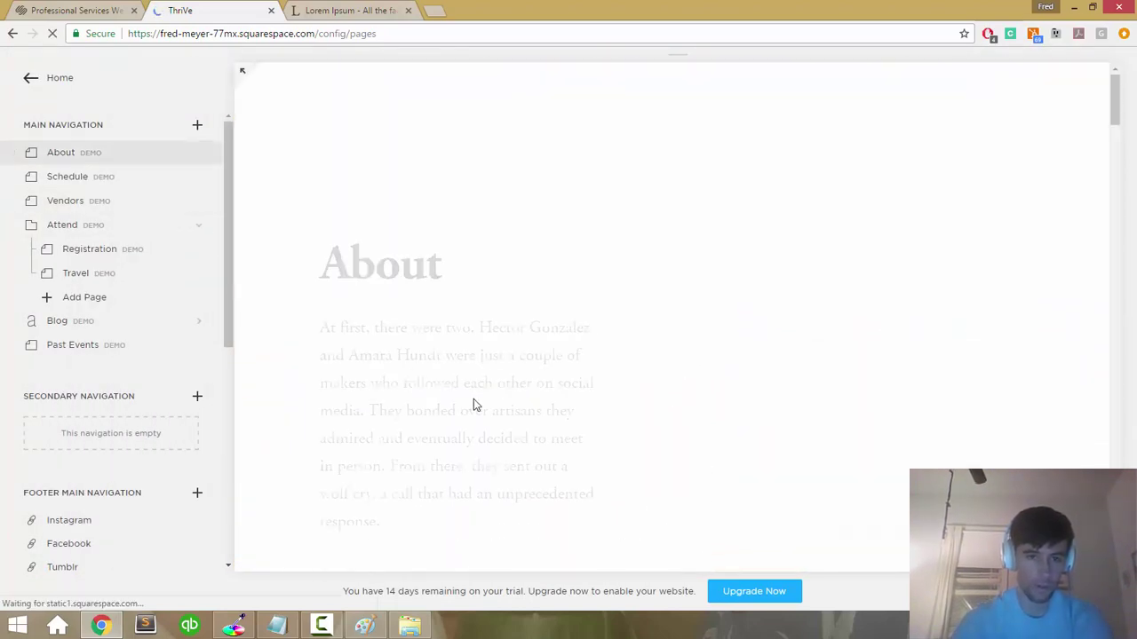
{"action": "scroll", "coordinate": [473, 400], "scroll_direction": "down", "scroll_amount": 10}
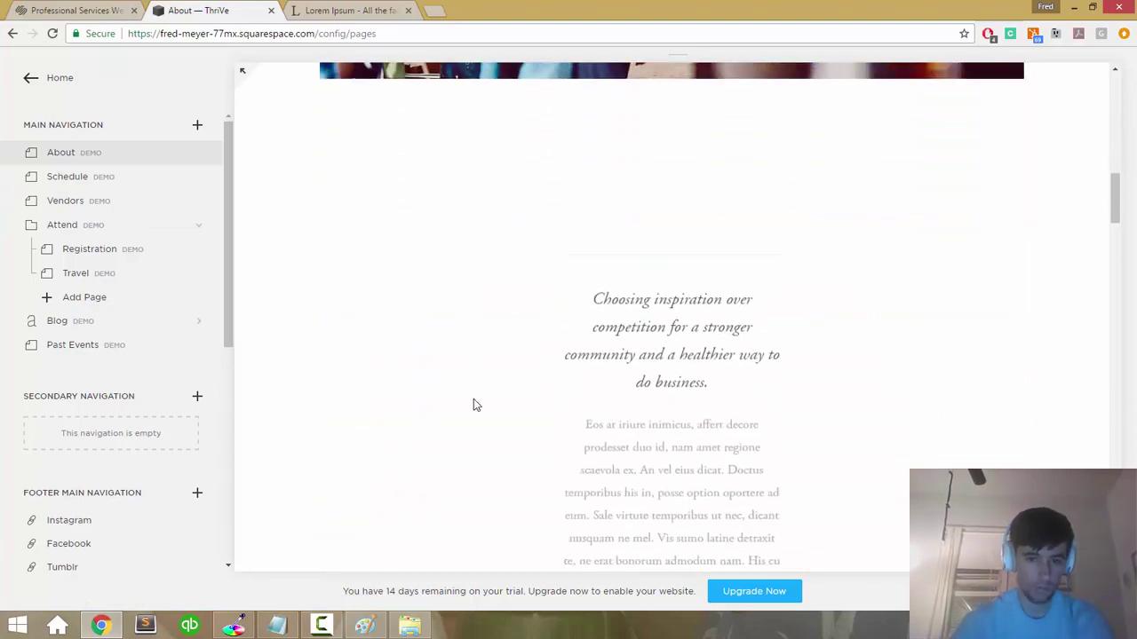
{"action": "scroll", "coordinate": [473, 399], "scroll_direction": "up", "scroll_amount": 4}
{"action": "scroll", "coordinate": [473, 405], "scroll_direction": "up", "scroll_amount": 5}
{"action": "scroll", "coordinate": [140, 337], "scroll_direction": "down", "scroll_amount": 5}
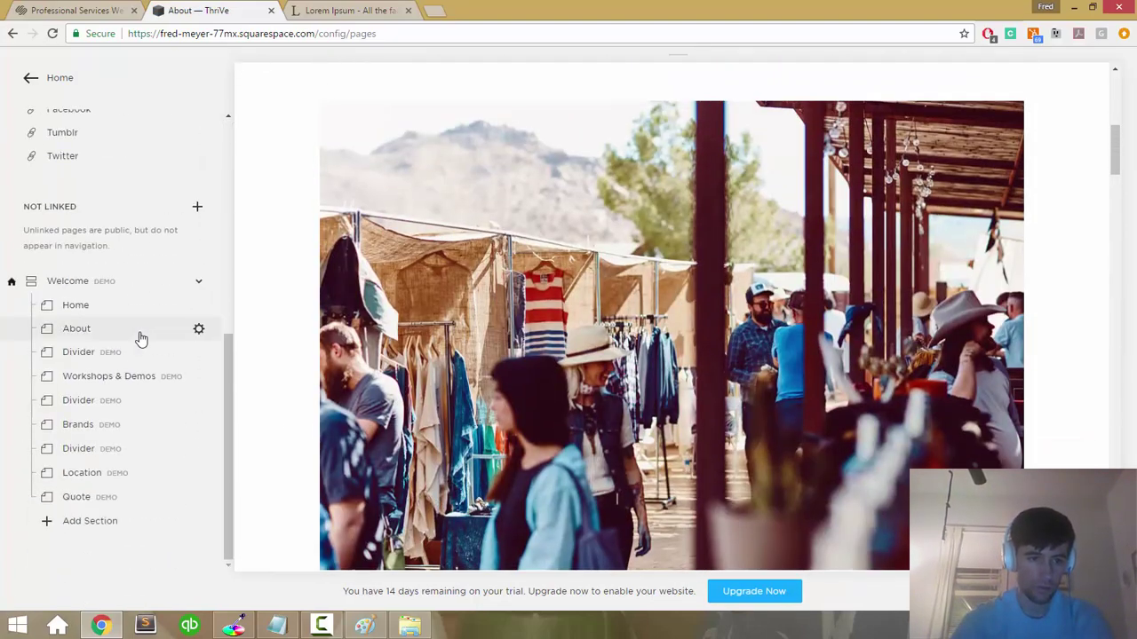
{"action": "left_click", "coordinate": [141, 337]}
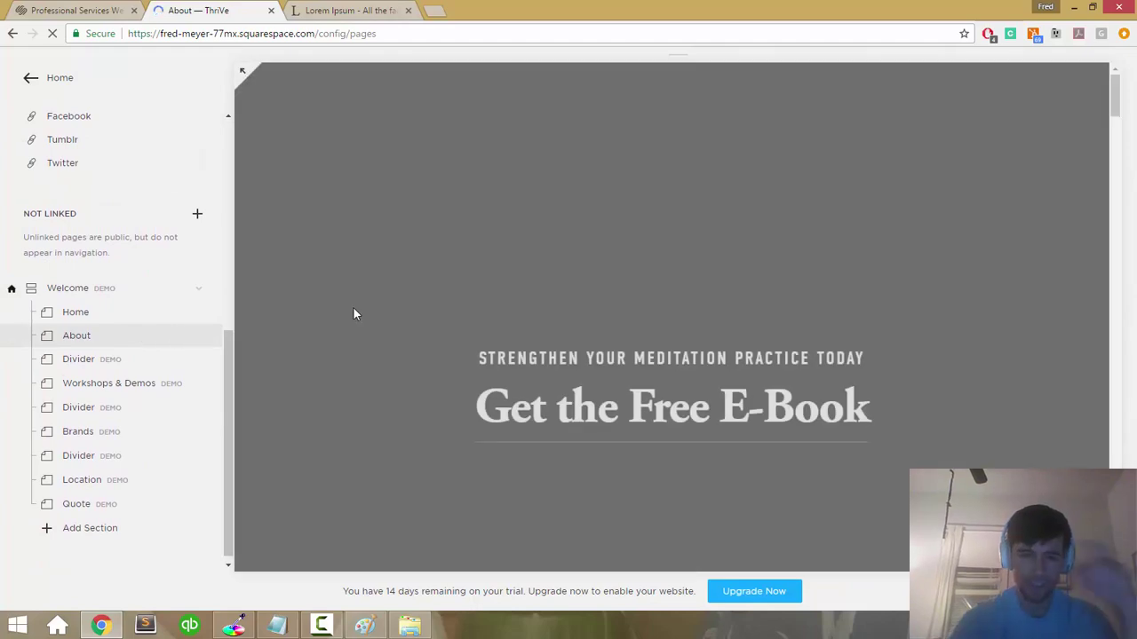
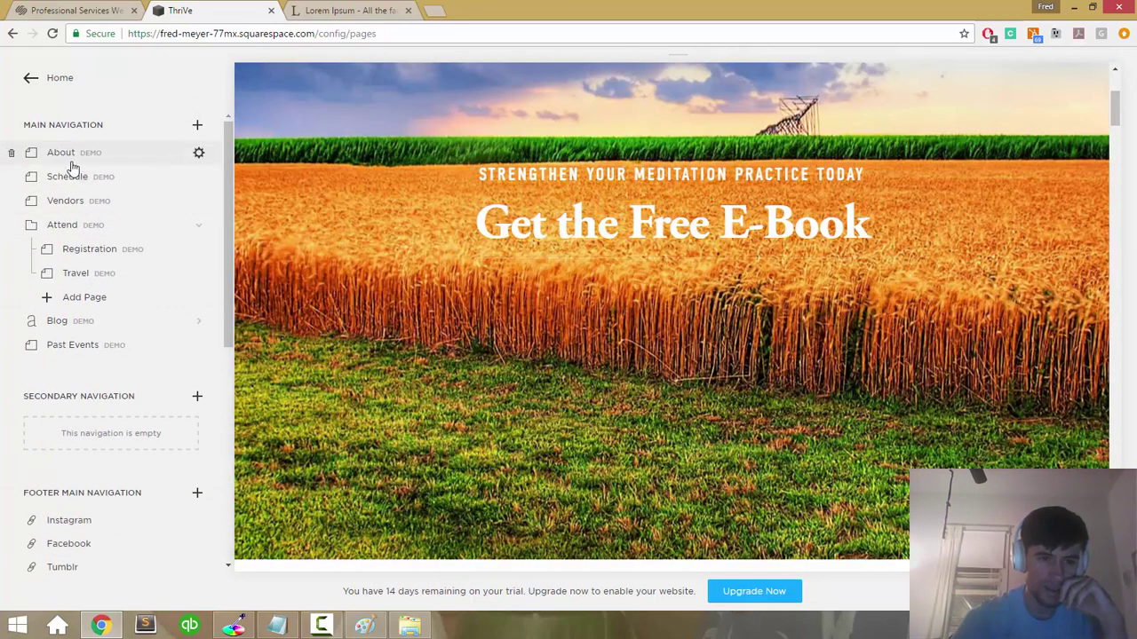
Step: Delete the demo About page from Main Navigation and begin adding a new plain page
{"action": "left_click", "coordinate": [11, 157]}
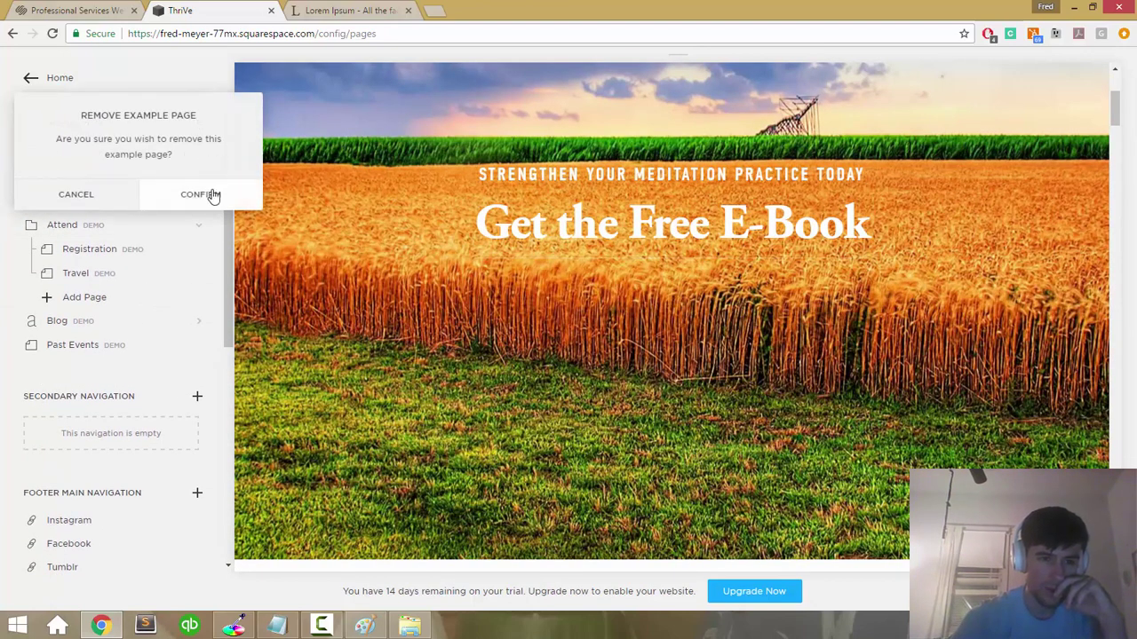
{"action": "left_click", "coordinate": [210, 192]}
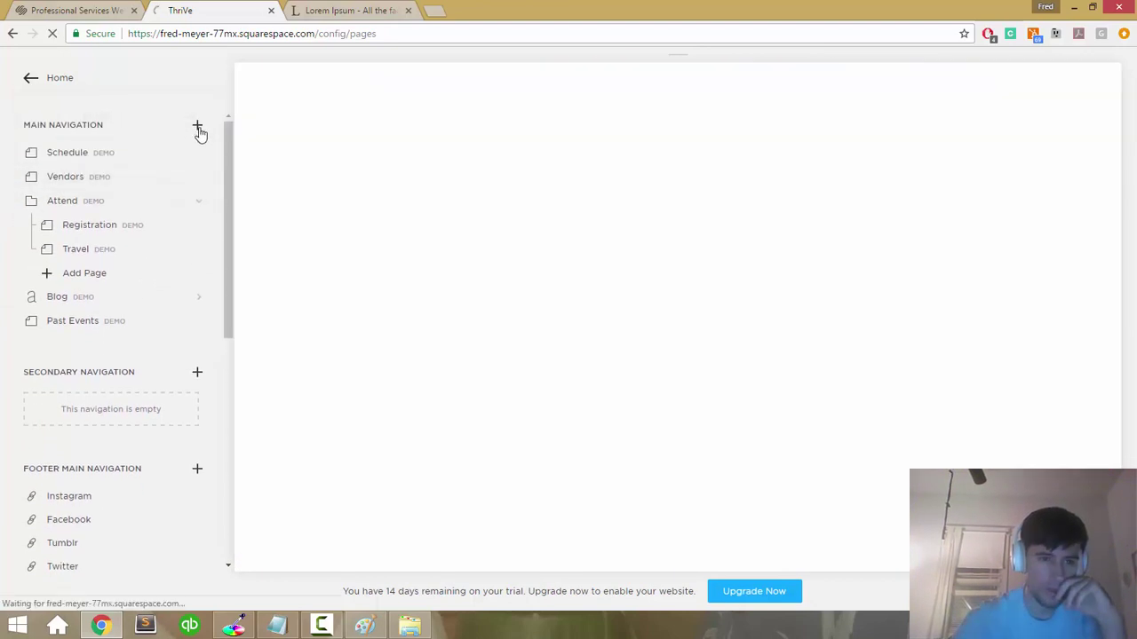
{"action": "left_click", "coordinate": [197, 127]}
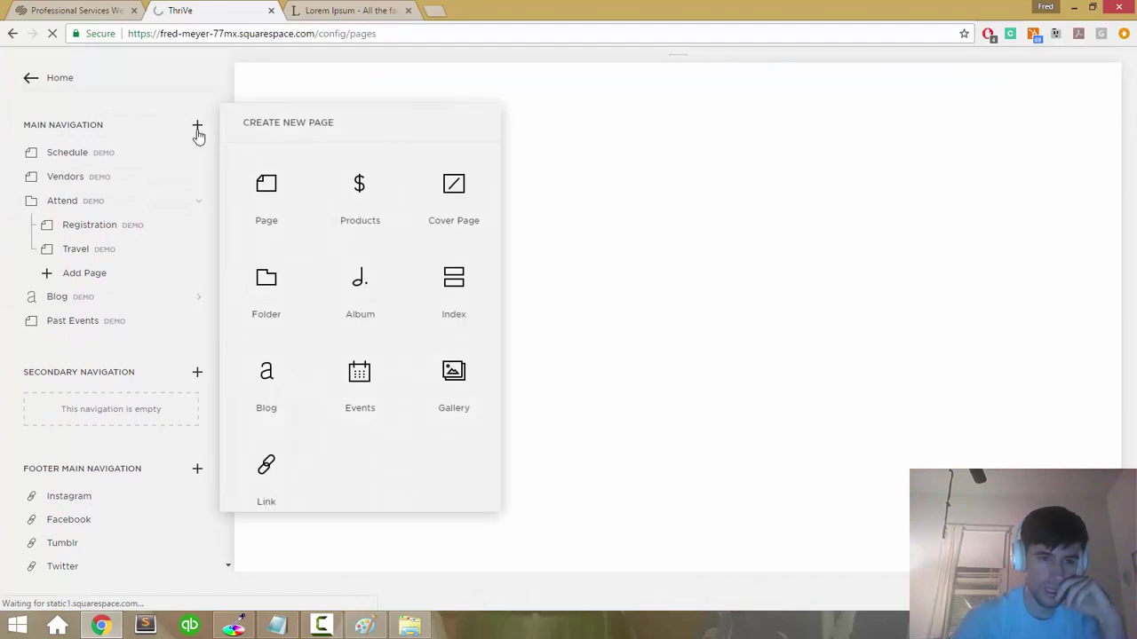
{"action": "left_click", "coordinate": [282, 195]}
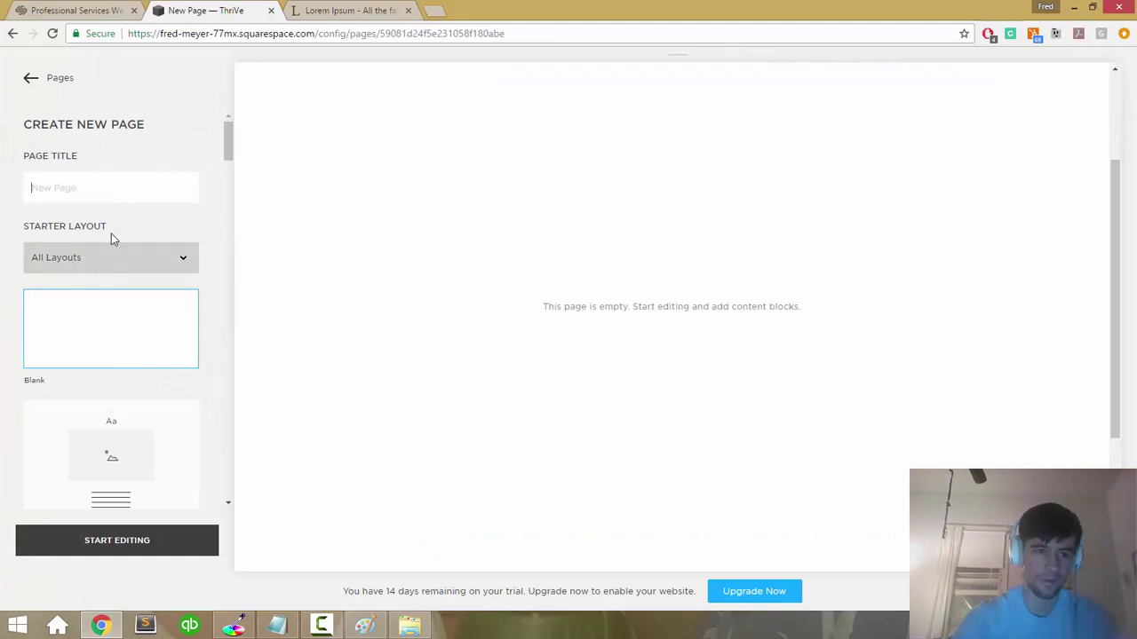
Step: Title the new page 'About', then abandon it and go back to the Pages list
{"action": "type", "text": "About"}
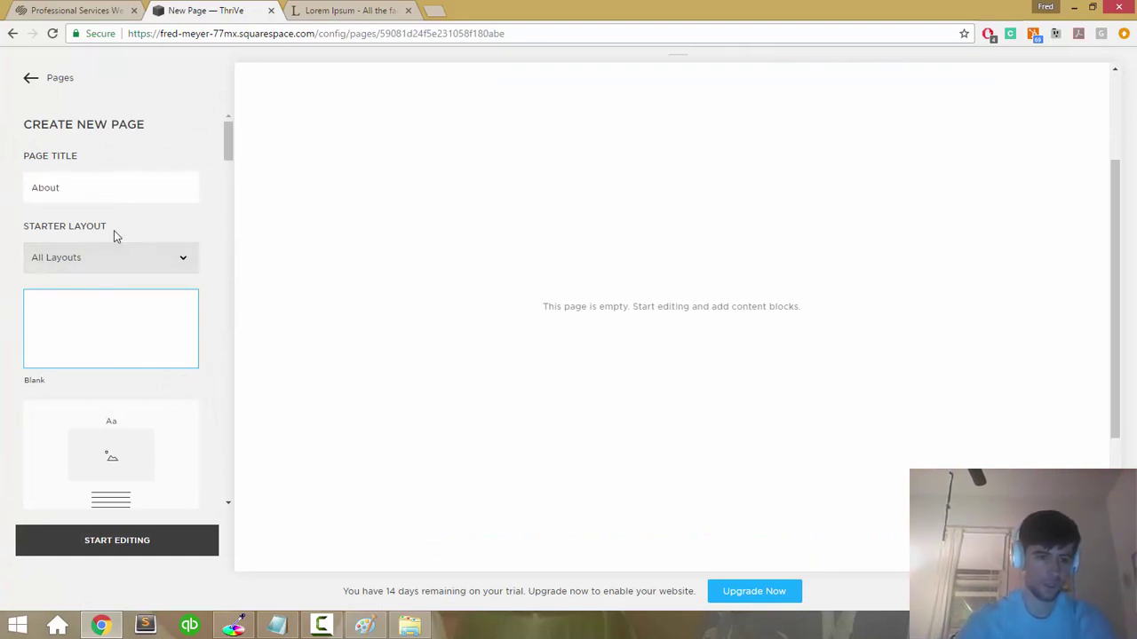
{"action": "scroll", "coordinate": [113, 230], "scroll_direction": "down", "scroll_amount": 7}
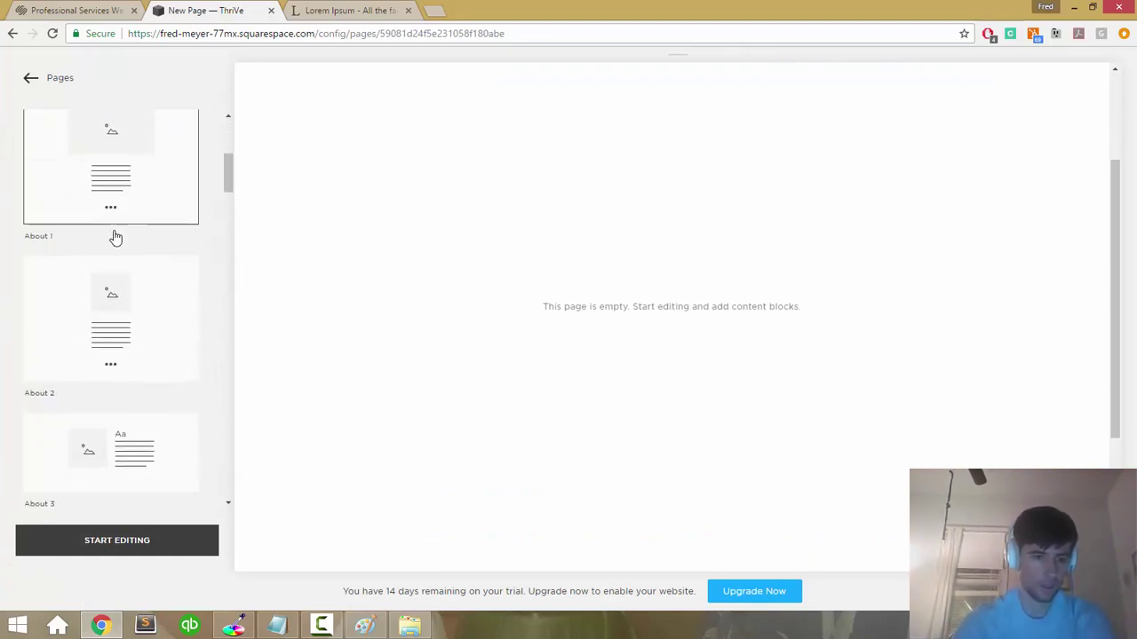
{"action": "scroll", "coordinate": [114, 230], "scroll_direction": "up", "scroll_amount": 7}
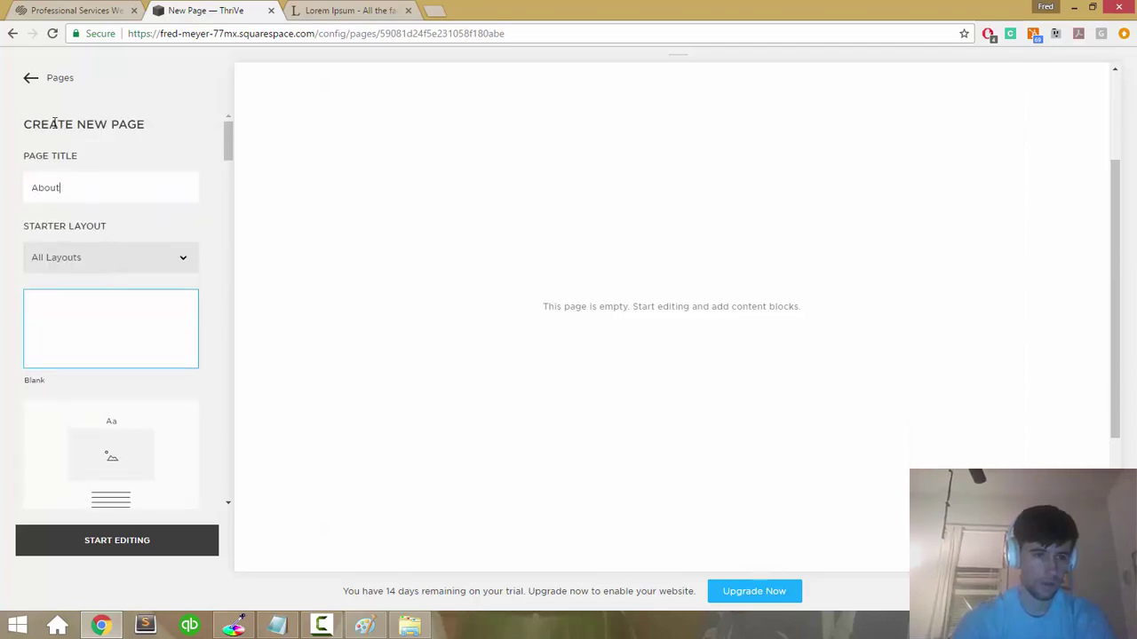
{"action": "left_click", "coordinate": [27, 84]}
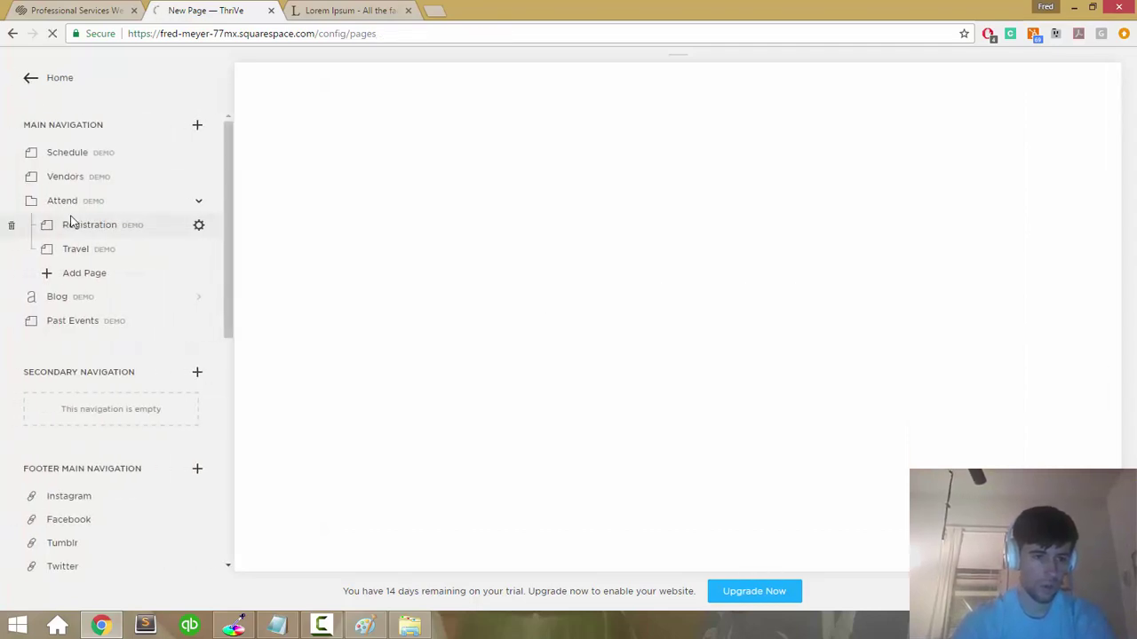
{"action": "scroll", "coordinate": [71, 223], "scroll_direction": "down", "scroll_amount": 5}
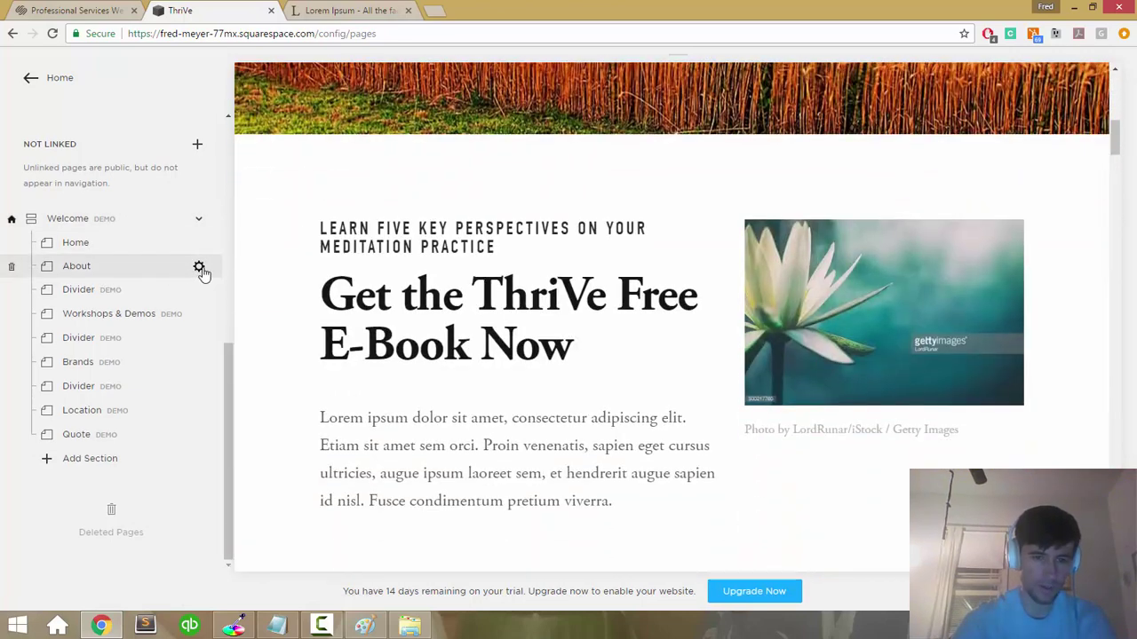
Step: Open the About page's settings and close them without making changes
{"action": "left_click", "coordinate": [199, 267]}
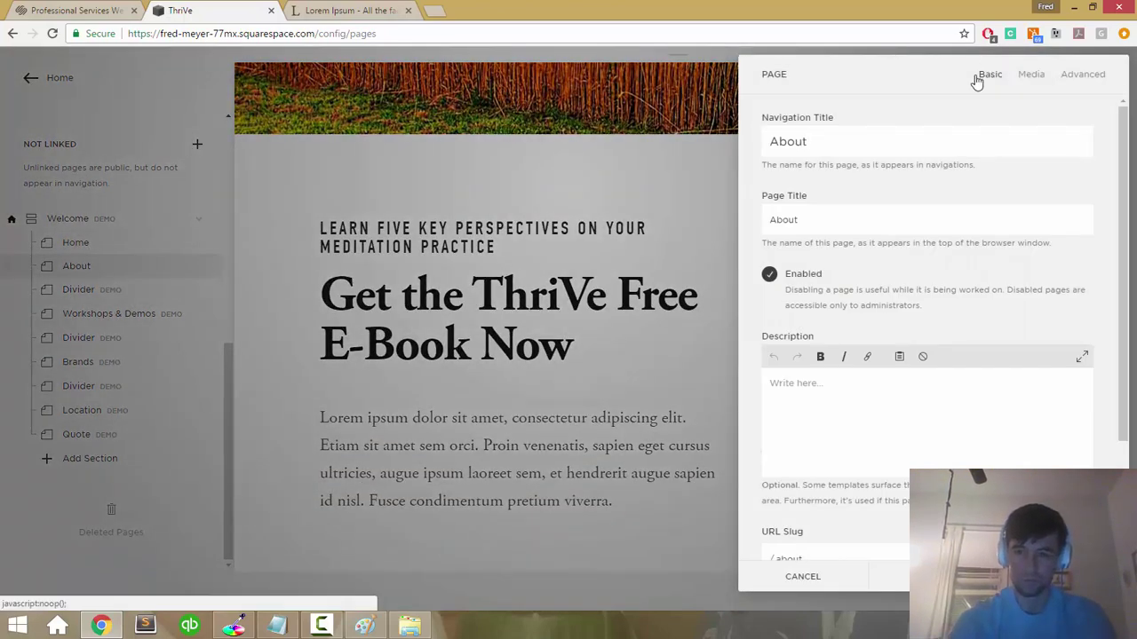
{"action": "scroll", "coordinate": [871, 239], "scroll_direction": "down", "scroll_amount": 3}
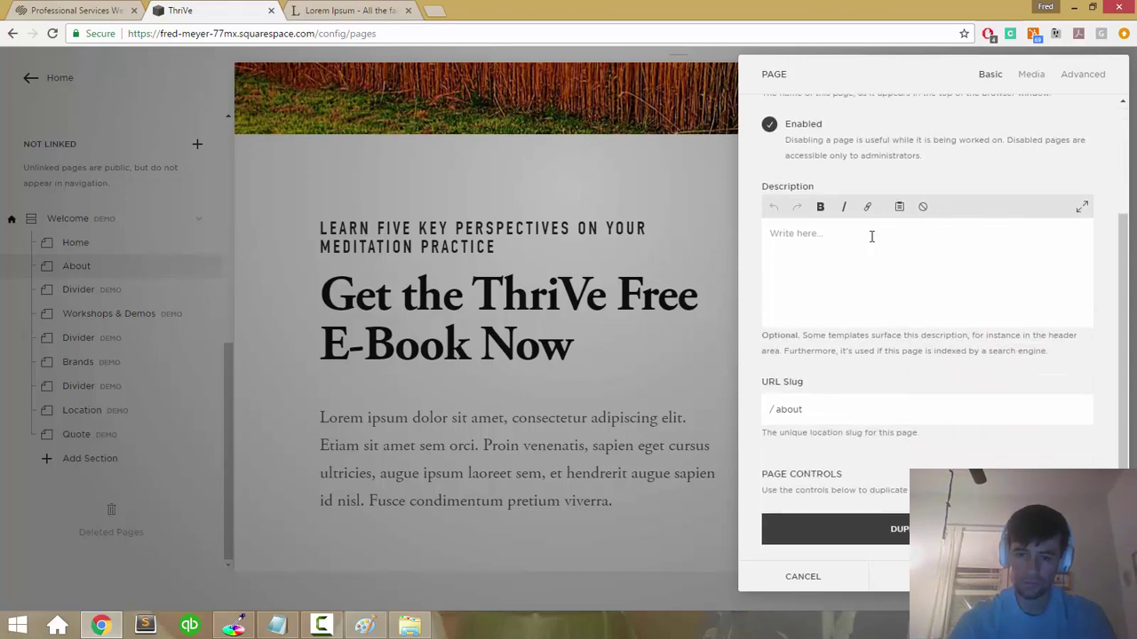
{"action": "scroll", "coordinate": [947, 175], "scroll_direction": "up", "scroll_amount": 3}
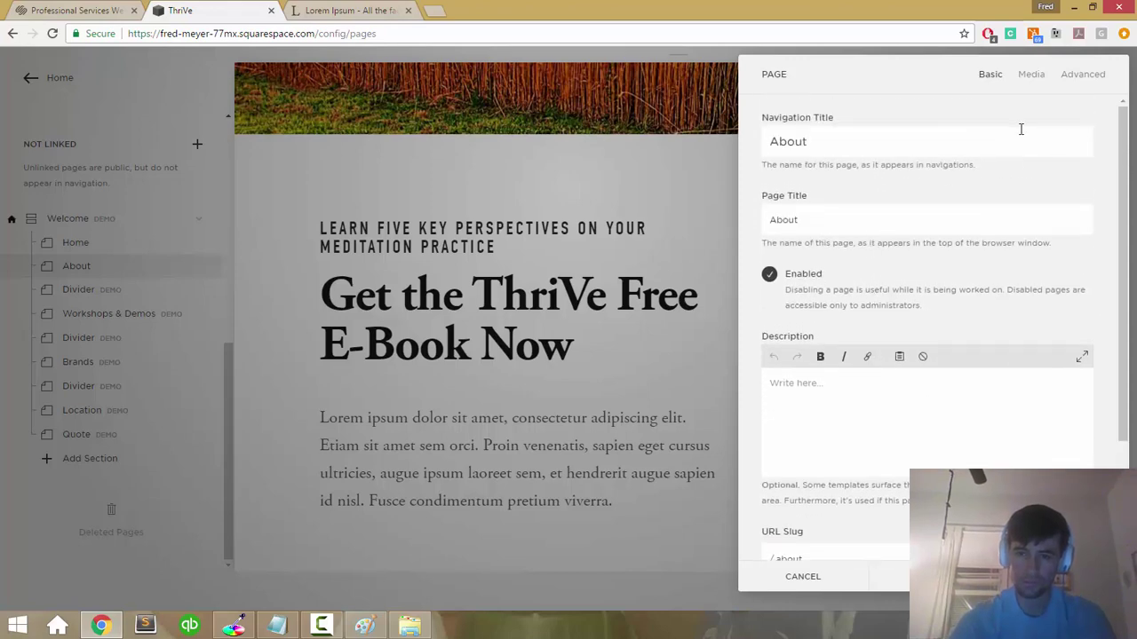
{"action": "left_click", "coordinate": [799, 577]}
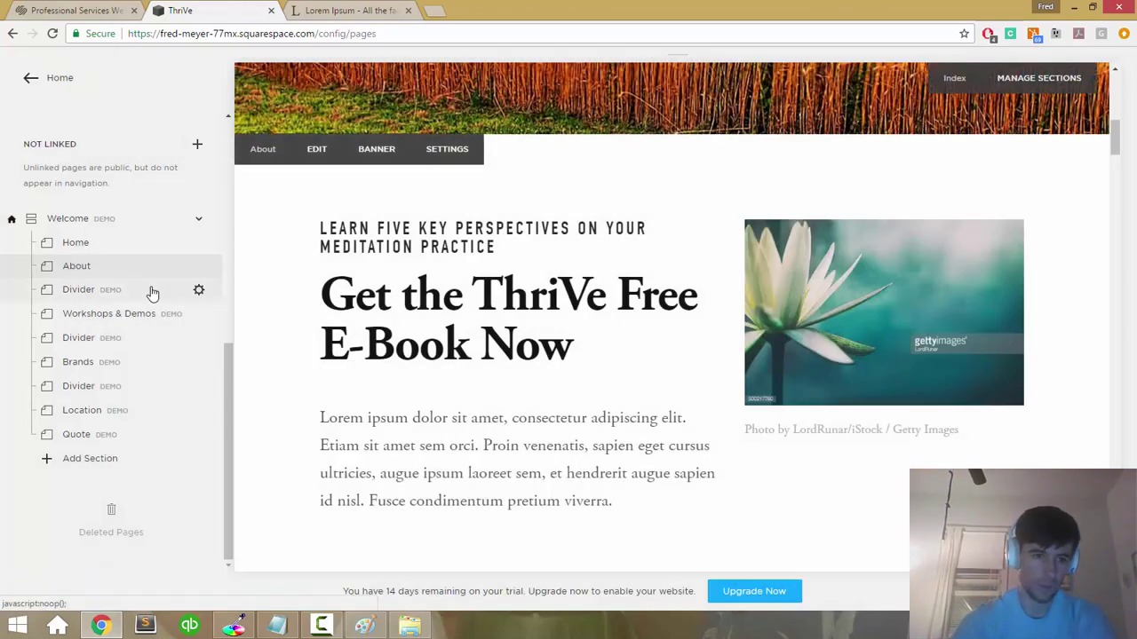
Step: Preview the About page, now in Main Navigation, and then the Home page
{"action": "scroll", "coordinate": [122, 148], "scroll_direction": "up", "scroll_amount": 8}
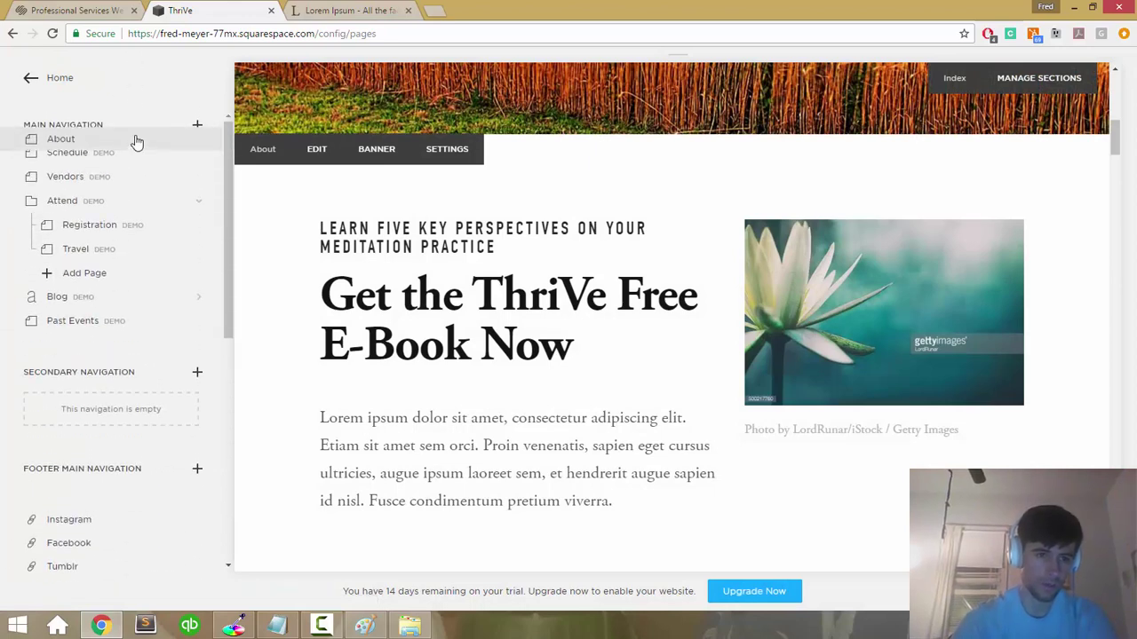
{"action": "left_click", "coordinate": [134, 154]}
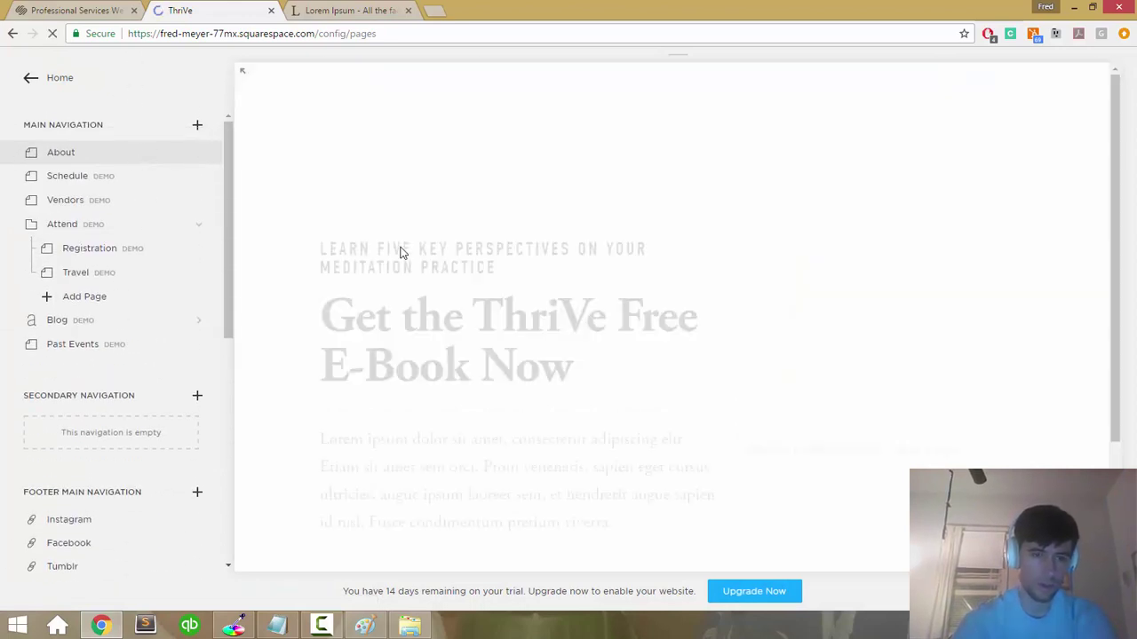
{"action": "scroll", "coordinate": [401, 253], "scroll_direction": "down", "scroll_amount": 3}
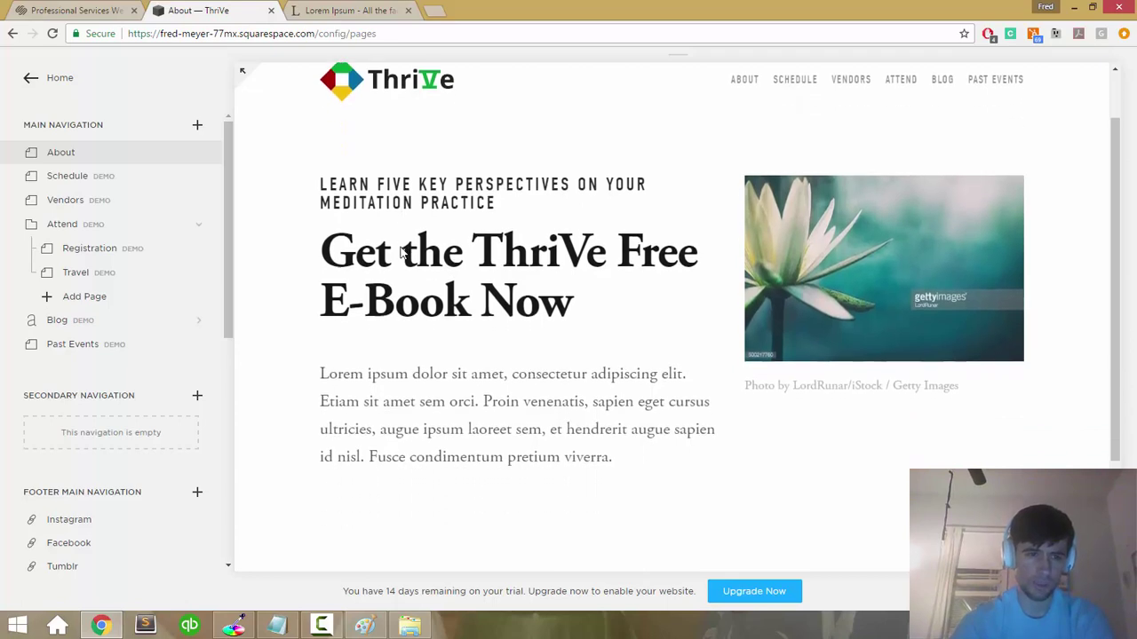
{"action": "scroll", "coordinate": [172, 373], "scroll_direction": "down", "scroll_amount": 5}
{"action": "scroll", "coordinate": [87, 222], "scroll_direction": "up", "scroll_amount": 1}
{"action": "scroll", "coordinate": [90, 66], "scroll_direction": "up", "scroll_amount": 6}
{"action": "scroll", "coordinate": [89, 106], "scroll_direction": "up", "scroll_amount": 1}
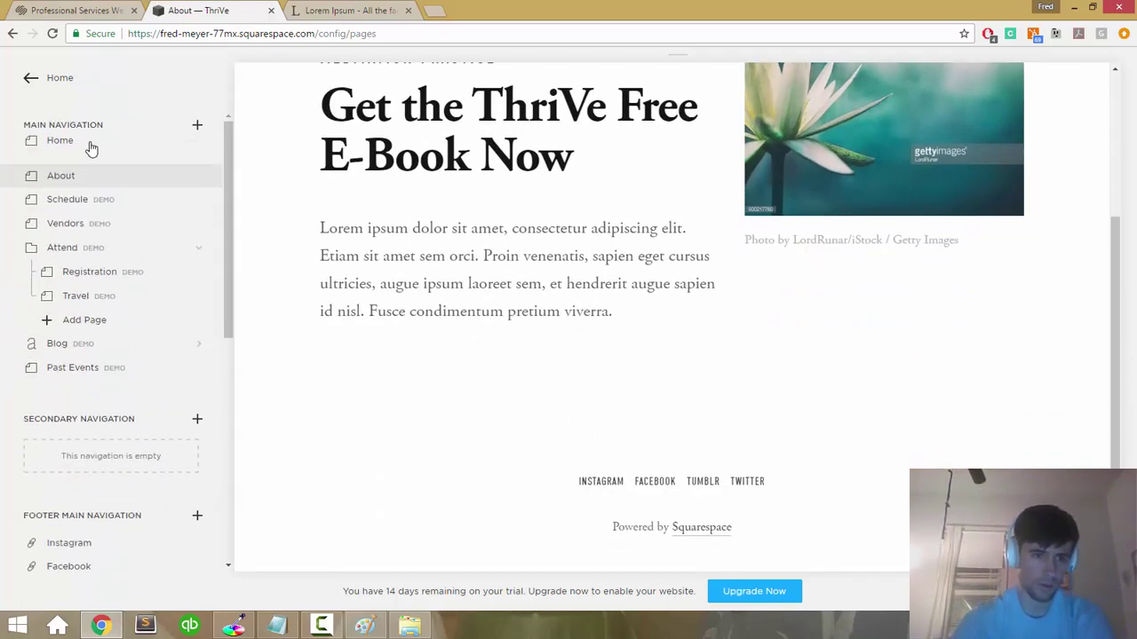
{"action": "left_click", "coordinate": [92, 150]}
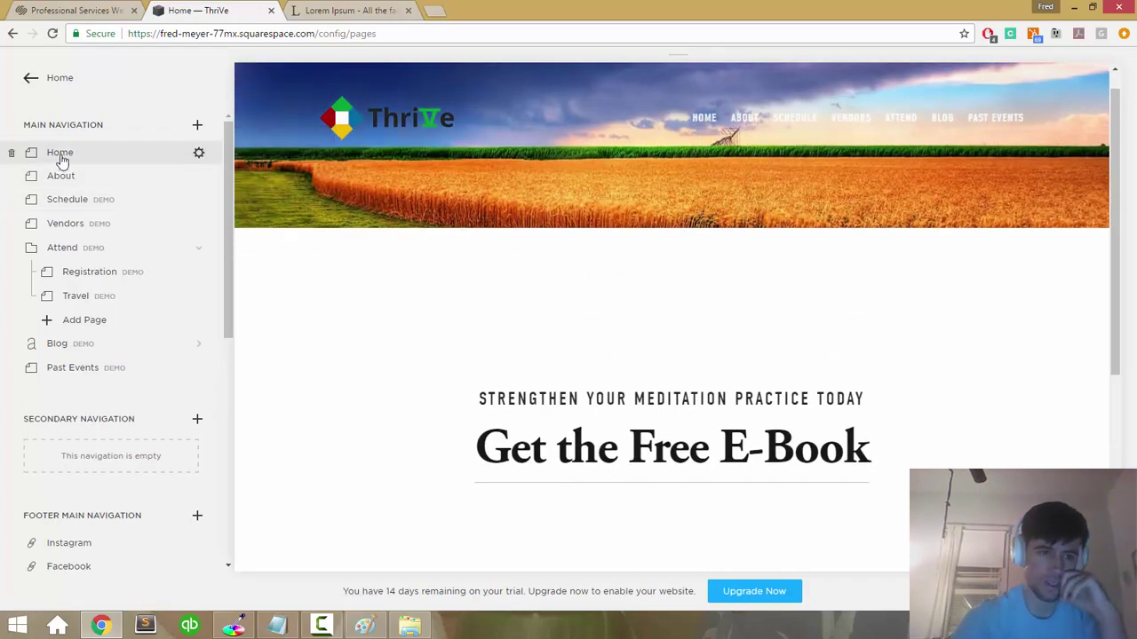
Step: Set Home as the site's homepage from its Page Controls settings, confirming the change
{"action": "left_click", "coordinate": [198, 155]}
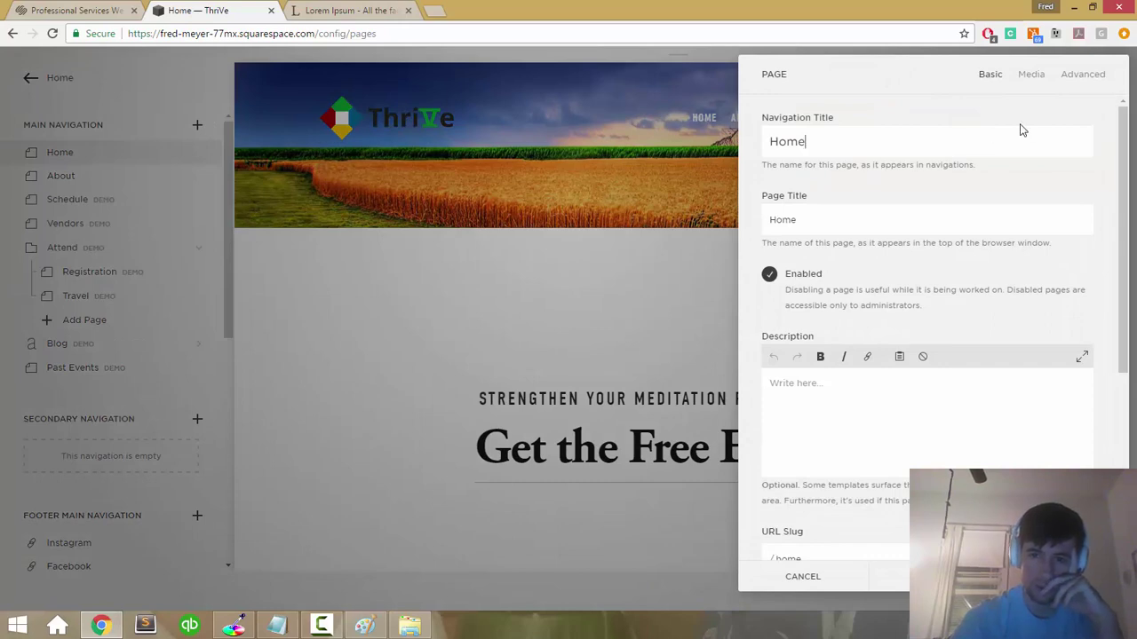
{"action": "scroll", "coordinate": [1021, 130], "scroll_direction": "down", "scroll_amount": 5}
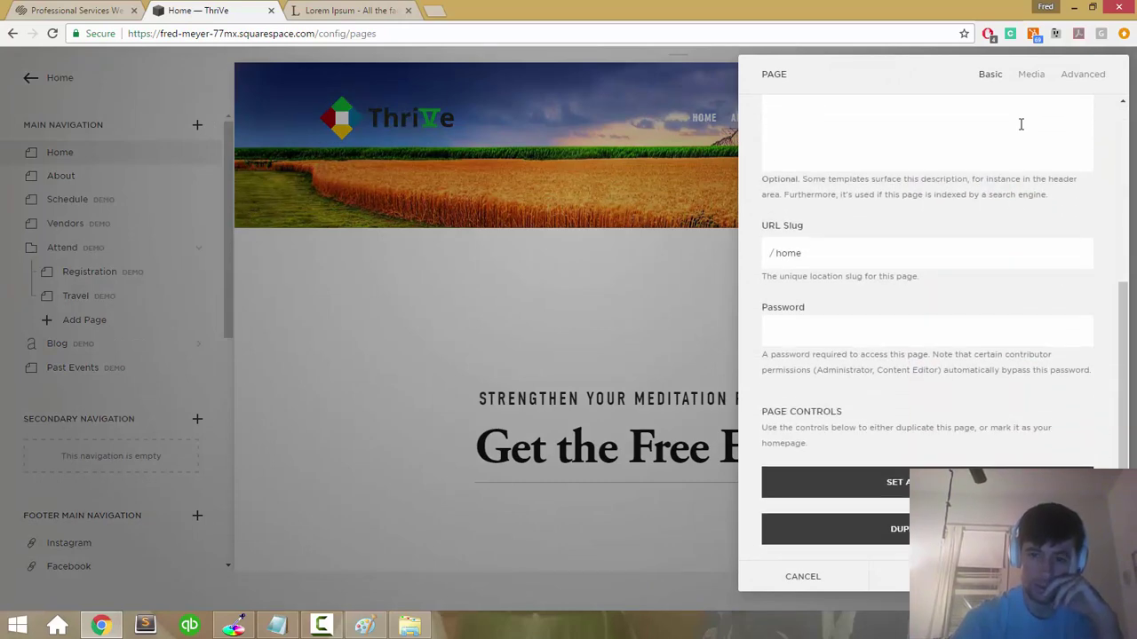
{"action": "left_click", "coordinate": [947, 484]}
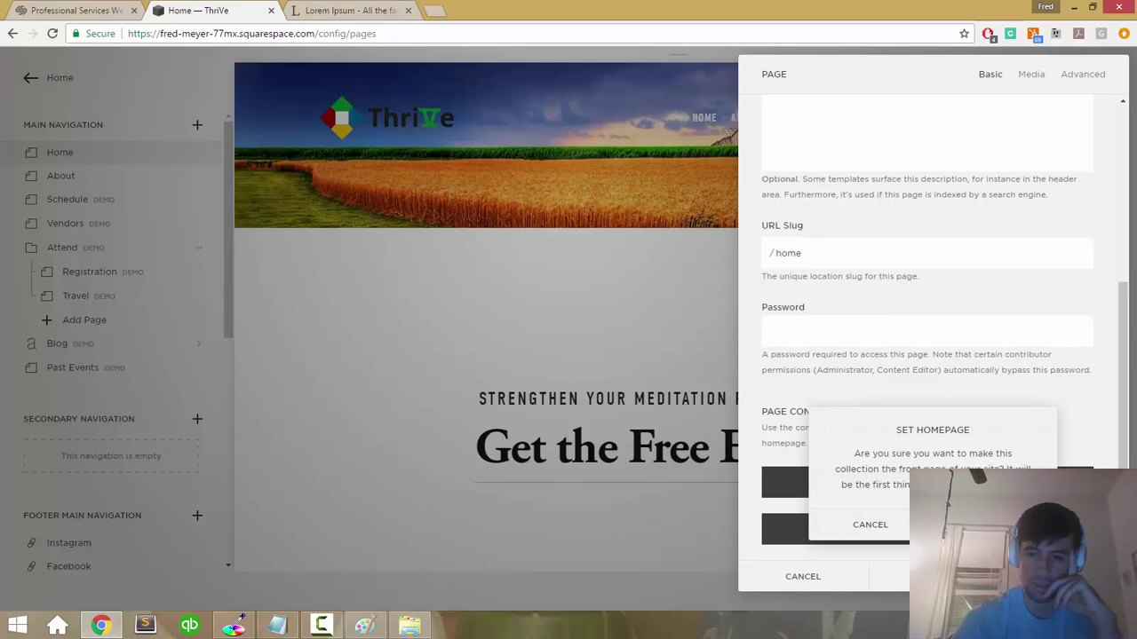
{"action": "left_click", "coordinate": [995, 524]}
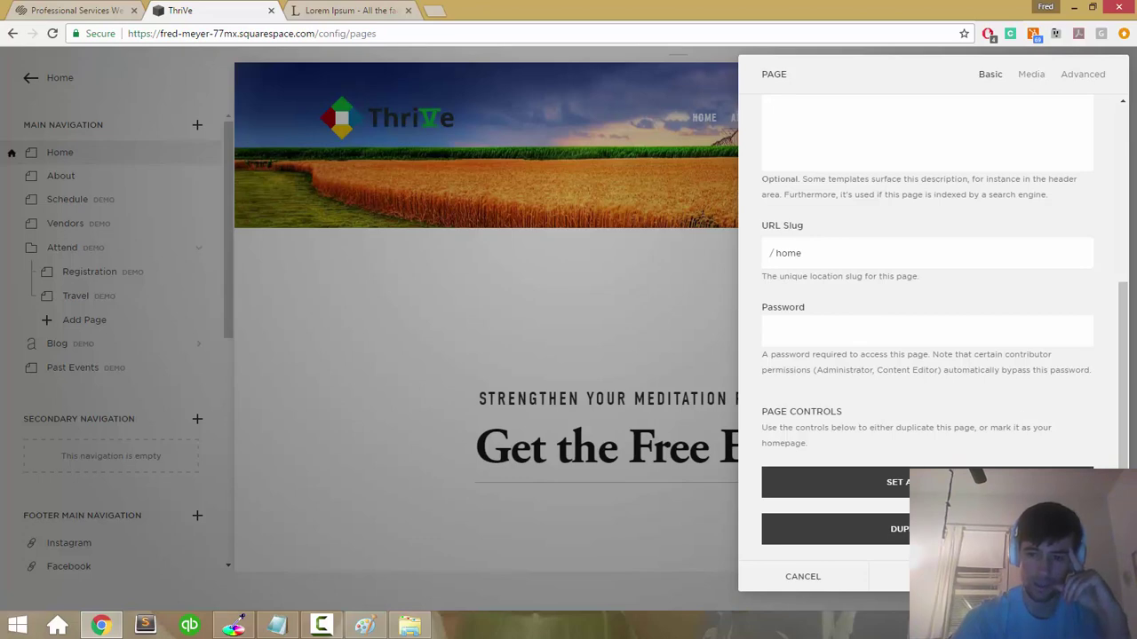
{"action": "left_click", "coordinate": [1021, 576]}
{"action": "scroll", "coordinate": [436, 261], "scroll_direction": "down", "scroll_amount": 2}
{"action": "scroll", "coordinate": [435, 261], "scroll_direction": "up", "scroll_amount": 2}
{"action": "scroll", "coordinate": [435, 261], "scroll_direction": "down", "scroll_amount": 4}
{"action": "scroll", "coordinate": [435, 261], "scroll_direction": "up", "scroll_amount": 2}
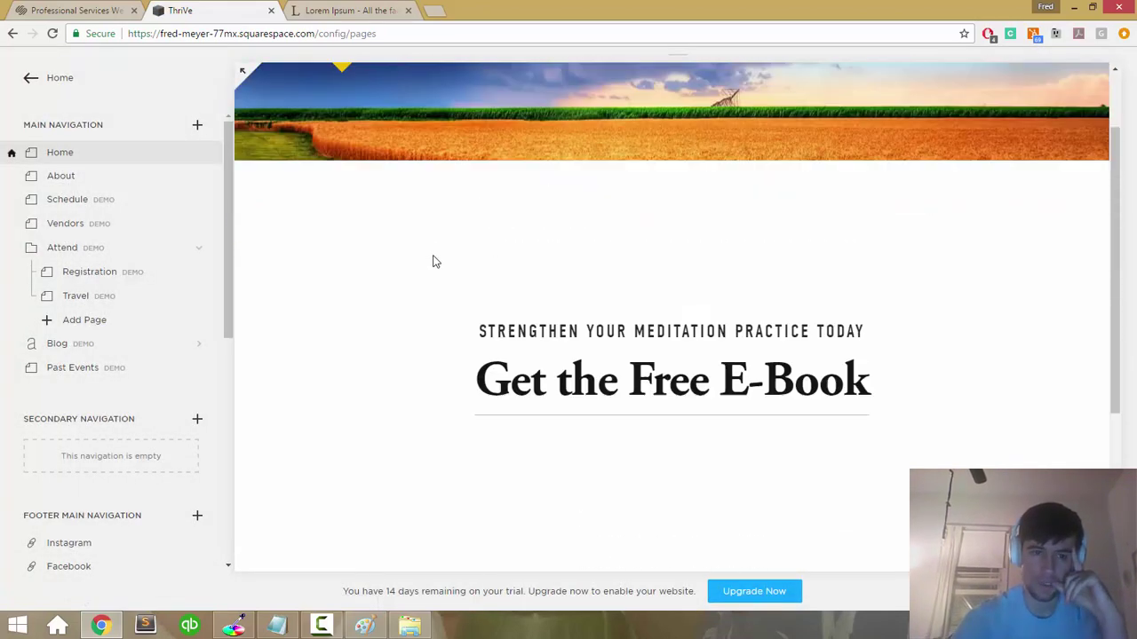
Step: Preview the About page and then the Home page, scrolling through it
{"action": "left_click", "coordinate": [76, 176]}
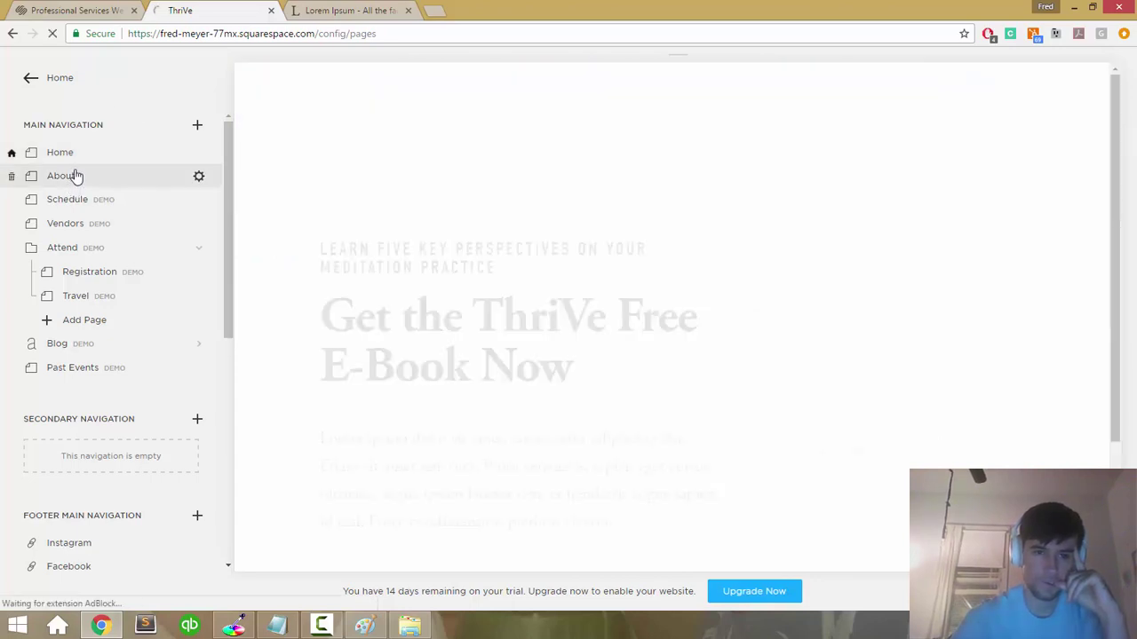
{"action": "left_click", "coordinate": [82, 160]}
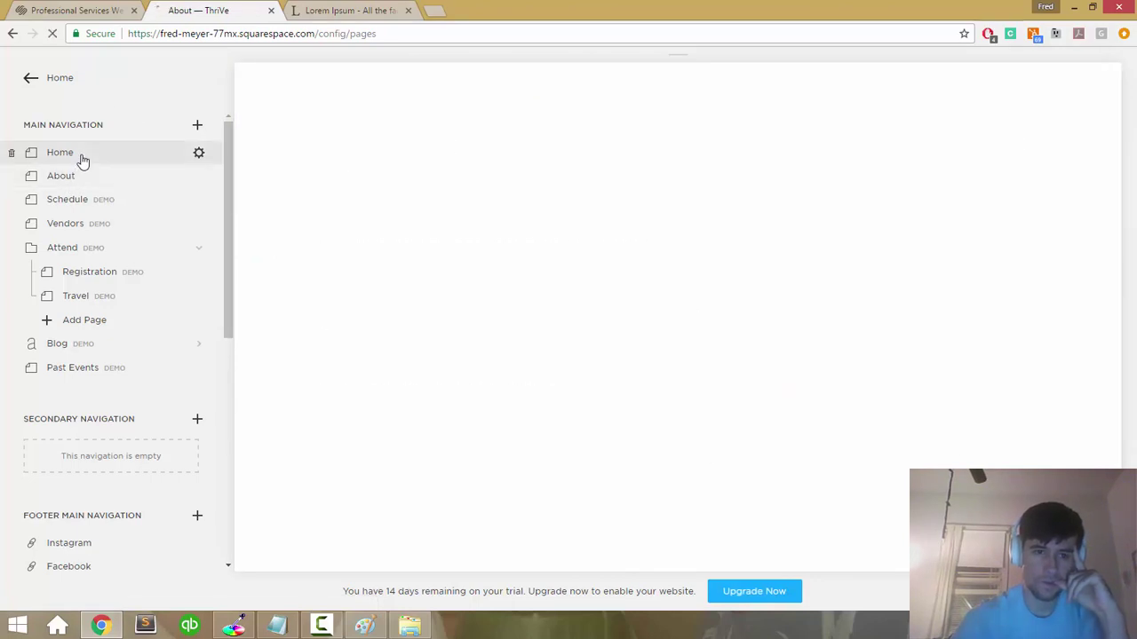
{"action": "scroll", "coordinate": [228, 288], "scroll_direction": "down", "scroll_amount": 1}
{"action": "scroll", "coordinate": [225, 281], "scroll_direction": "up", "scroll_amount": 1}
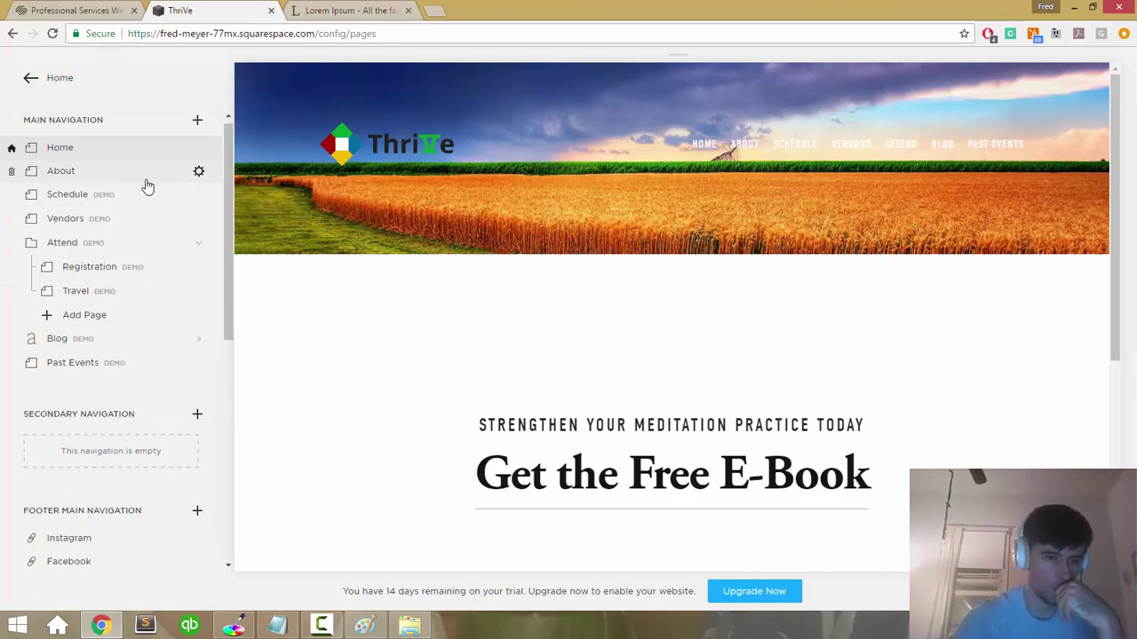
{"action": "scroll", "coordinate": [147, 183], "scroll_direction": "down", "scroll_amount": 6}
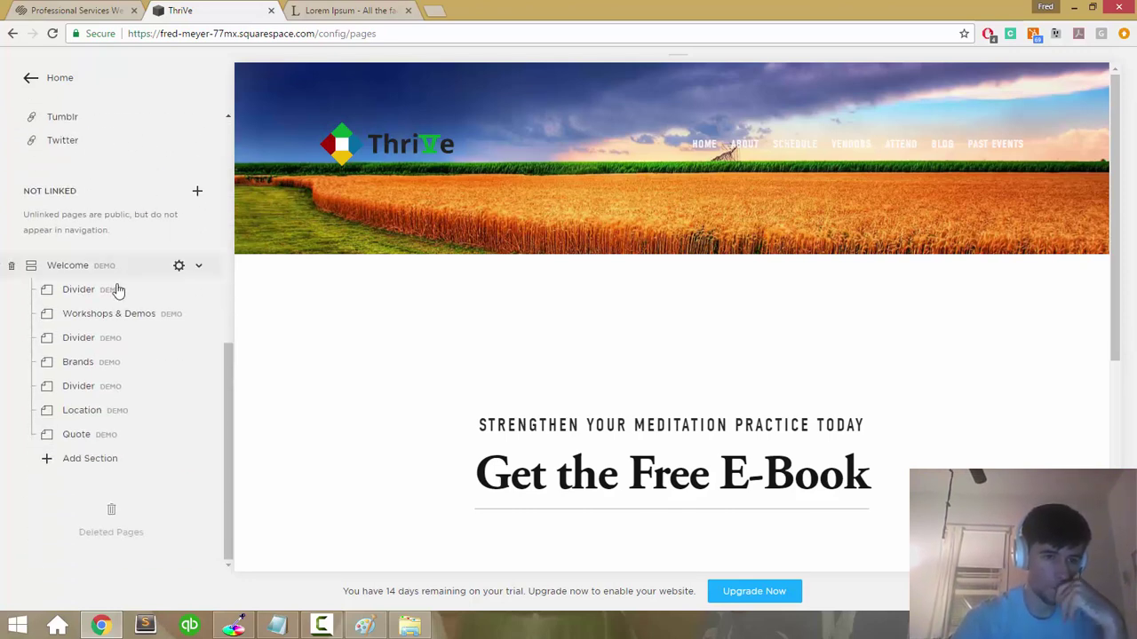
{"action": "scroll", "coordinate": [125, 360], "scroll_direction": "up", "scroll_amount": 5}
{"action": "scroll", "coordinate": [125, 360], "scroll_direction": "up", "scroll_amount": 1}
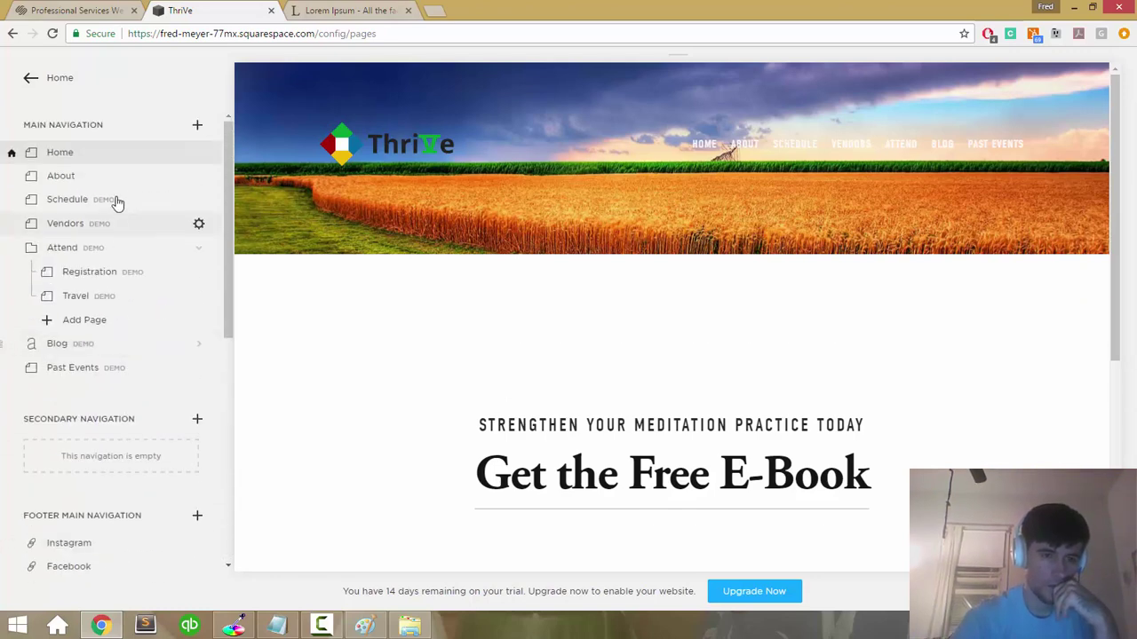
Step: Move the Schedule page out of Attend to sit between About and Vendors
{"action": "left_click", "coordinate": [161, 206]}
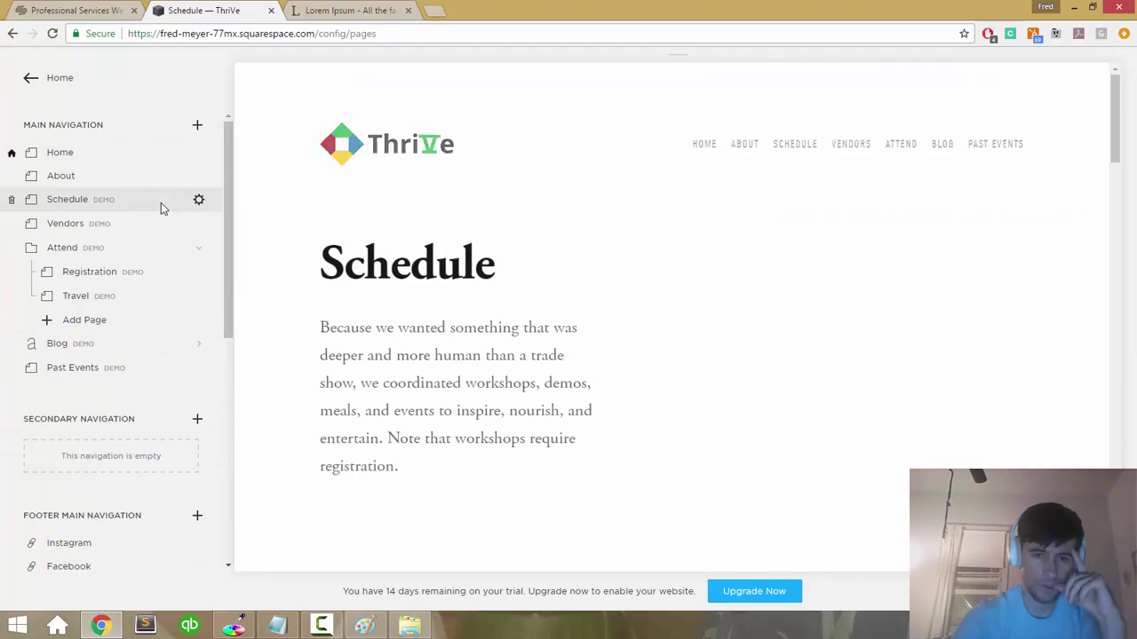
{"action": "left_click_drag", "start_coordinate": [161, 202], "coordinate": [489, 285]}
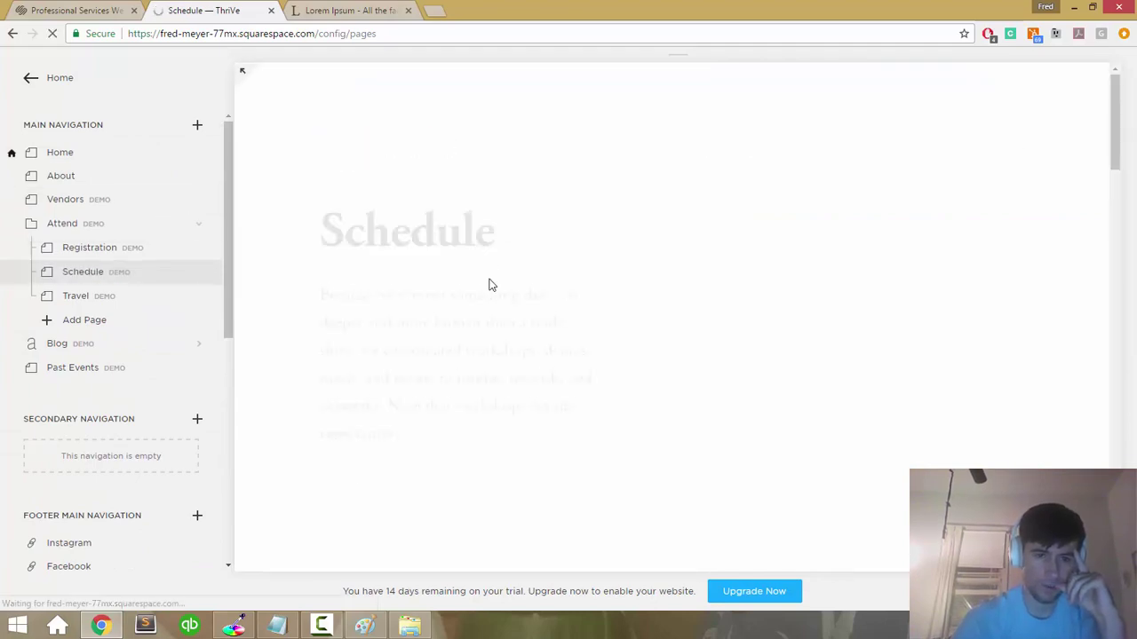
{"action": "scroll", "coordinate": [489, 285], "scroll_direction": "down", "scroll_amount": 10}
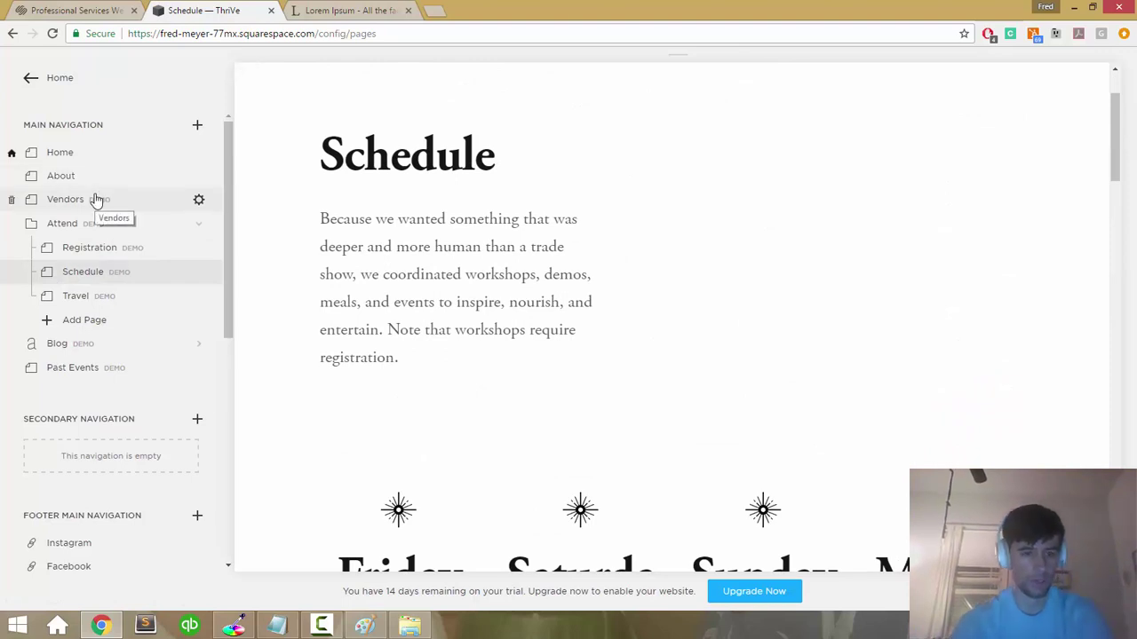
{"action": "left_click_drag", "start_coordinate": [78, 276], "coordinate": [49, 199]}
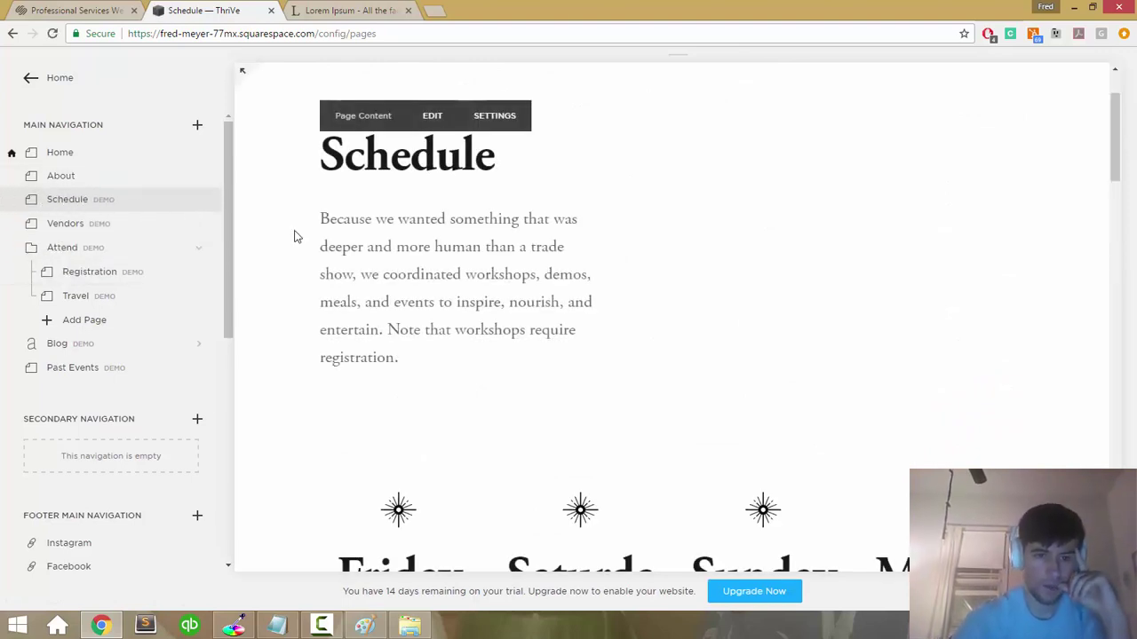
{"action": "scroll", "coordinate": [295, 234], "scroll_direction": "down", "scroll_amount": 15}
{"action": "scroll", "coordinate": [294, 234], "scroll_direction": "down", "scroll_amount": 2}
{"action": "scroll", "coordinate": [293, 234], "scroll_direction": "up", "scroll_amount": 15}
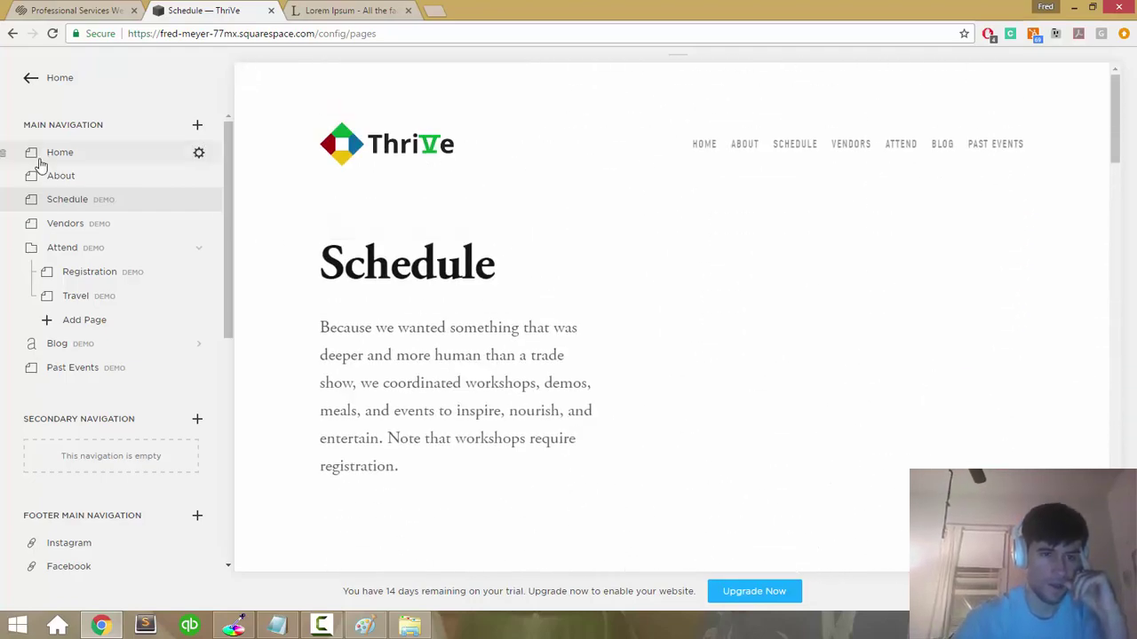
{"action": "left_click", "coordinate": [75, 156]}
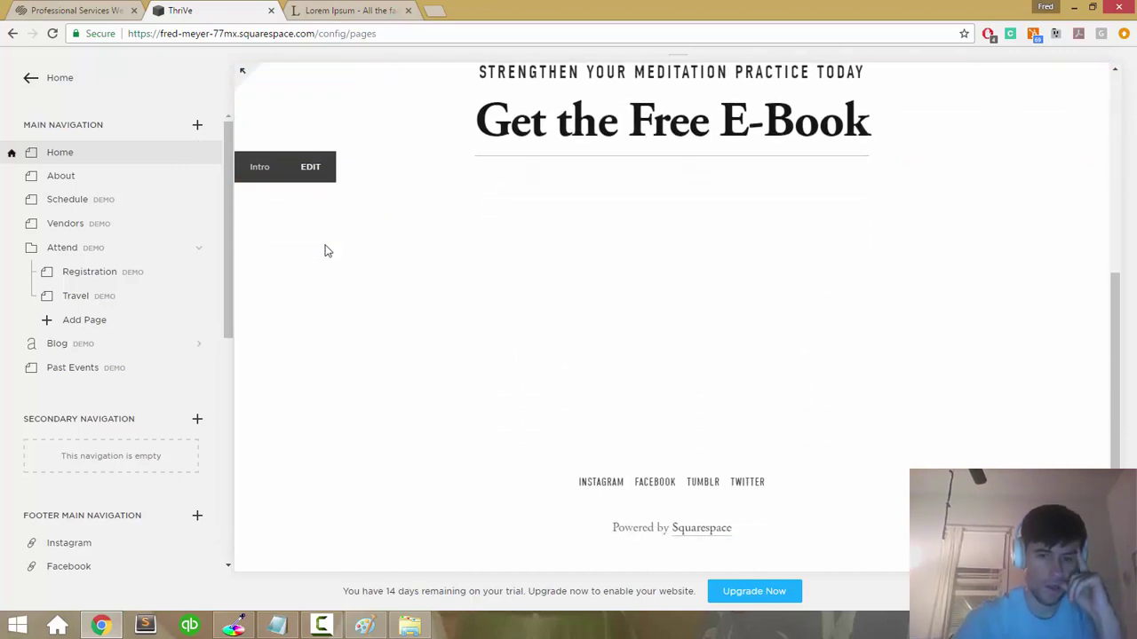
{"action": "left_click", "coordinate": [200, 154]}
{"action": "left_click", "coordinate": [1030, 75]}
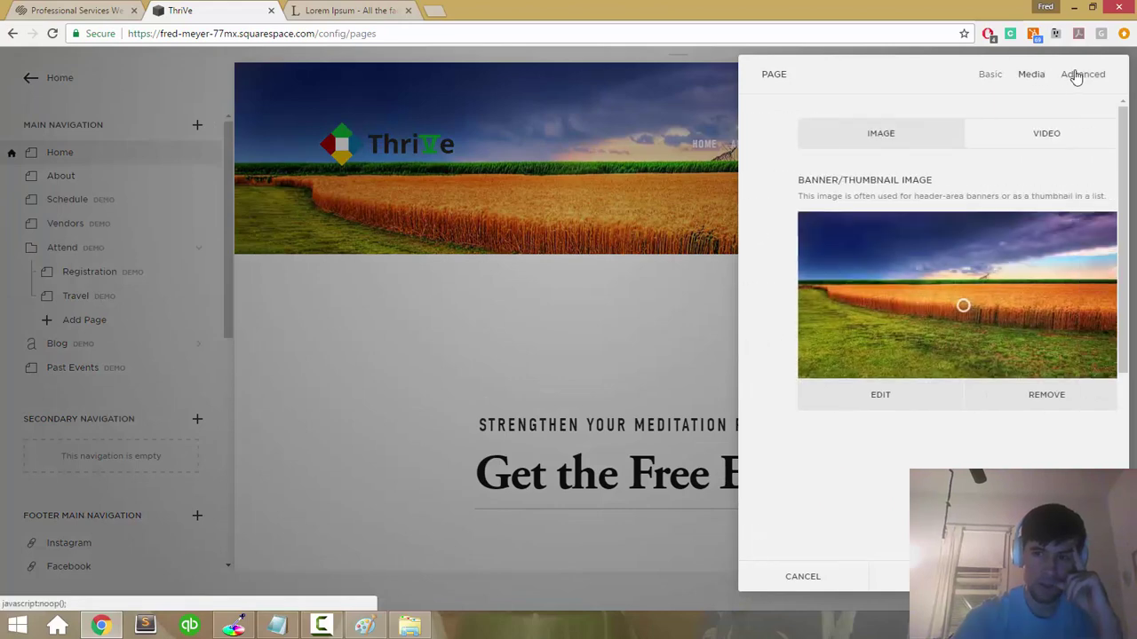
{"action": "left_click", "coordinate": [1077, 78]}
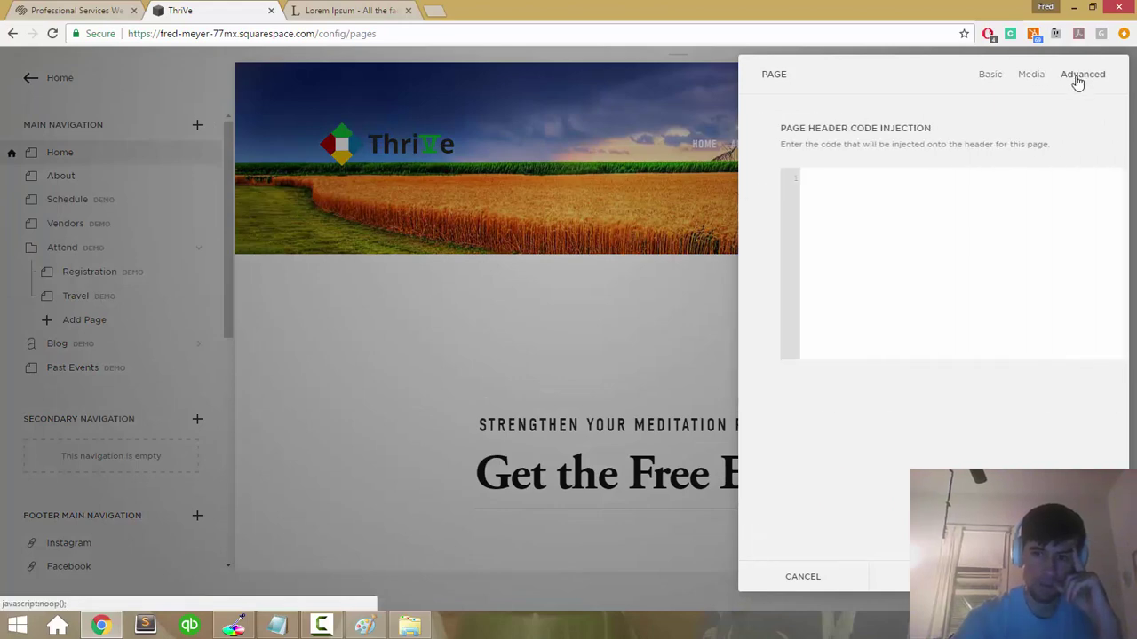
{"action": "left_click", "coordinate": [990, 75]}
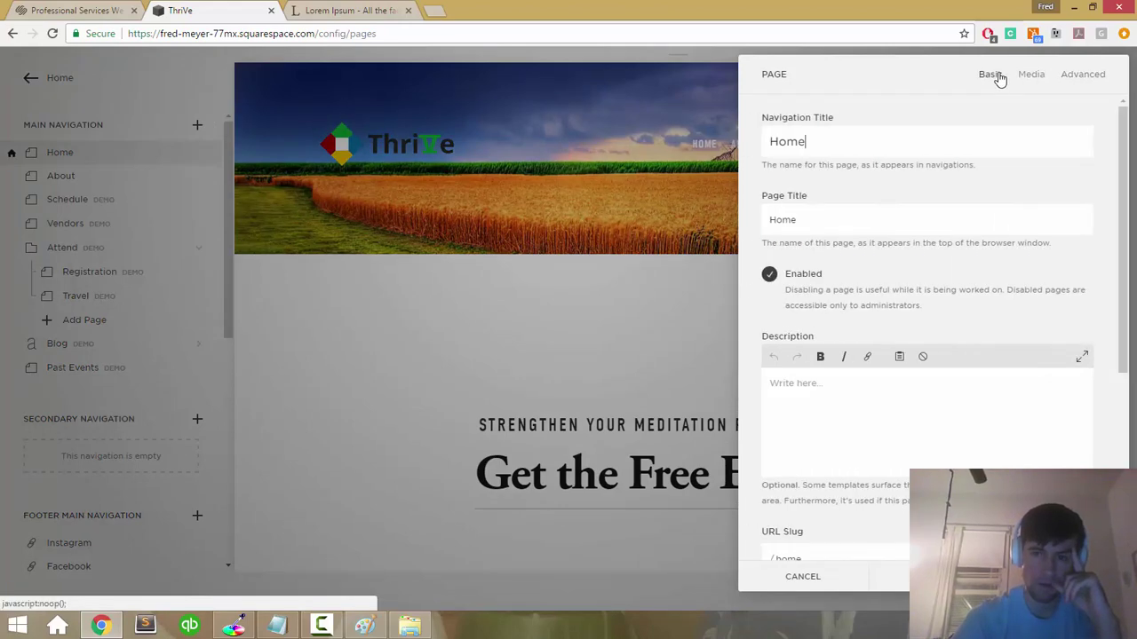
{"action": "scroll", "coordinate": [929, 279], "scroll_direction": "down", "scroll_amount": 4}
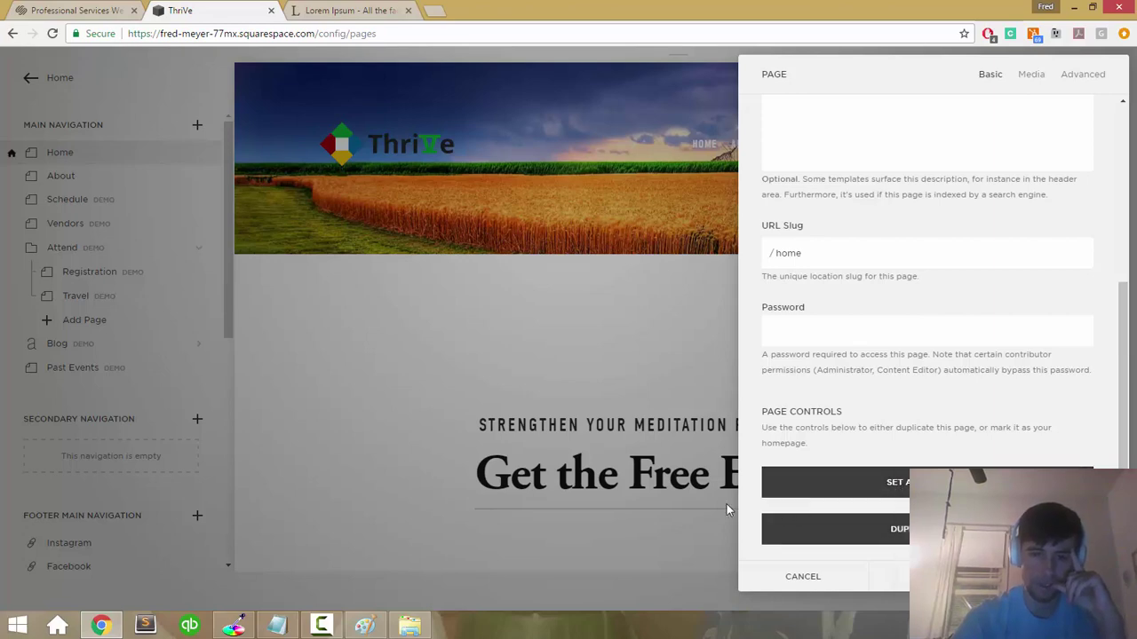
{"action": "left_click", "coordinate": [789, 578]}
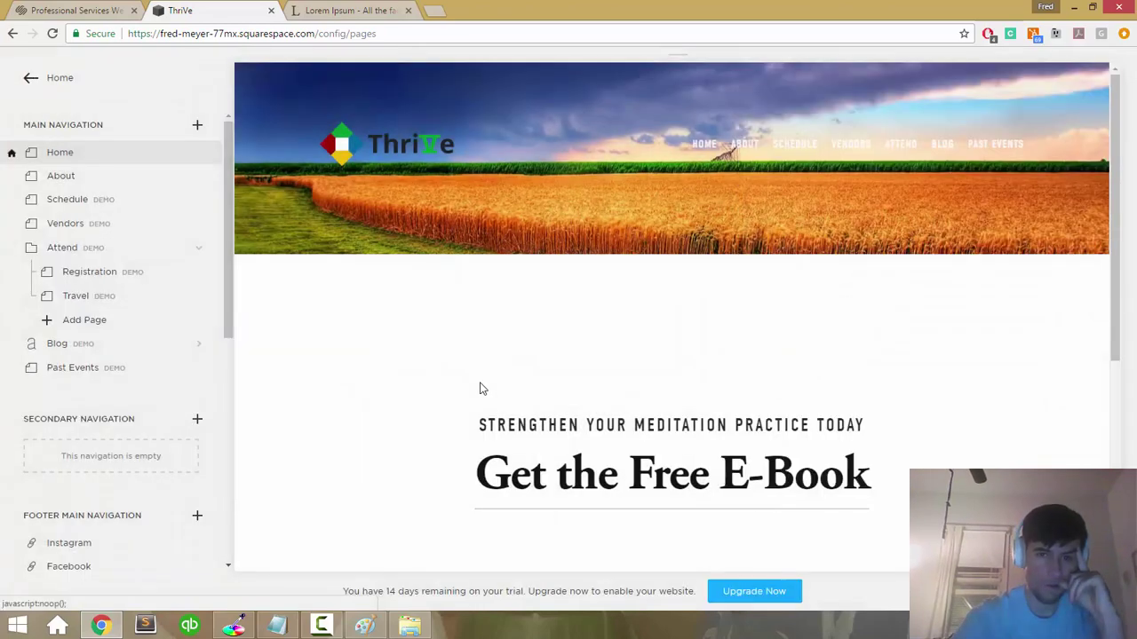
{"action": "left_click", "coordinate": [199, 178]}
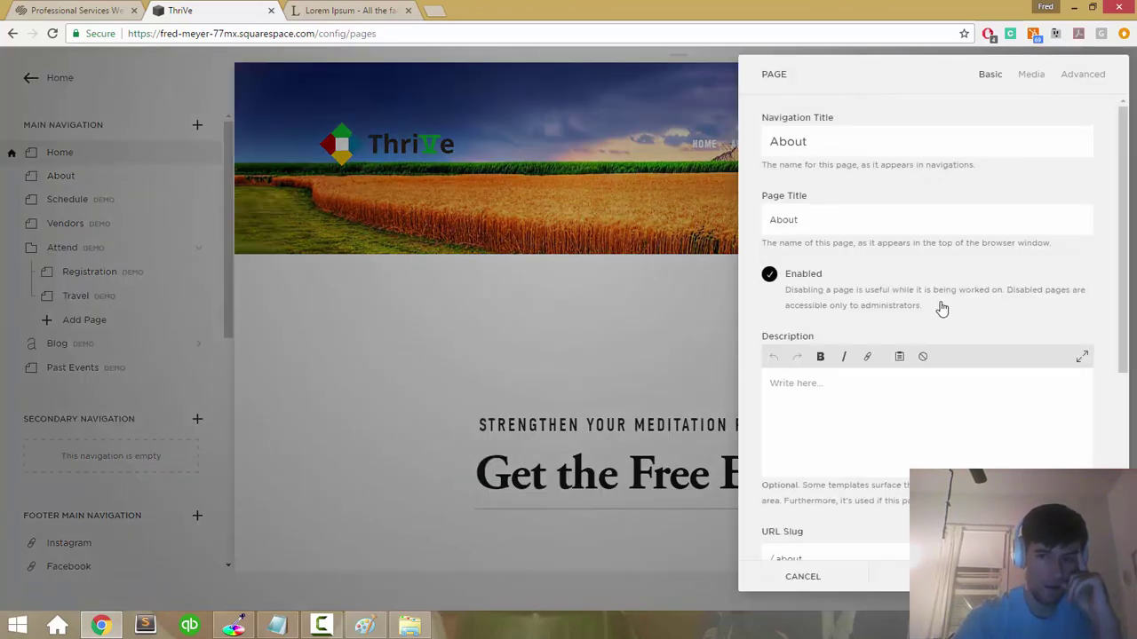
{"action": "scroll", "coordinate": [921, 245], "scroll_direction": "down", "scroll_amount": 3}
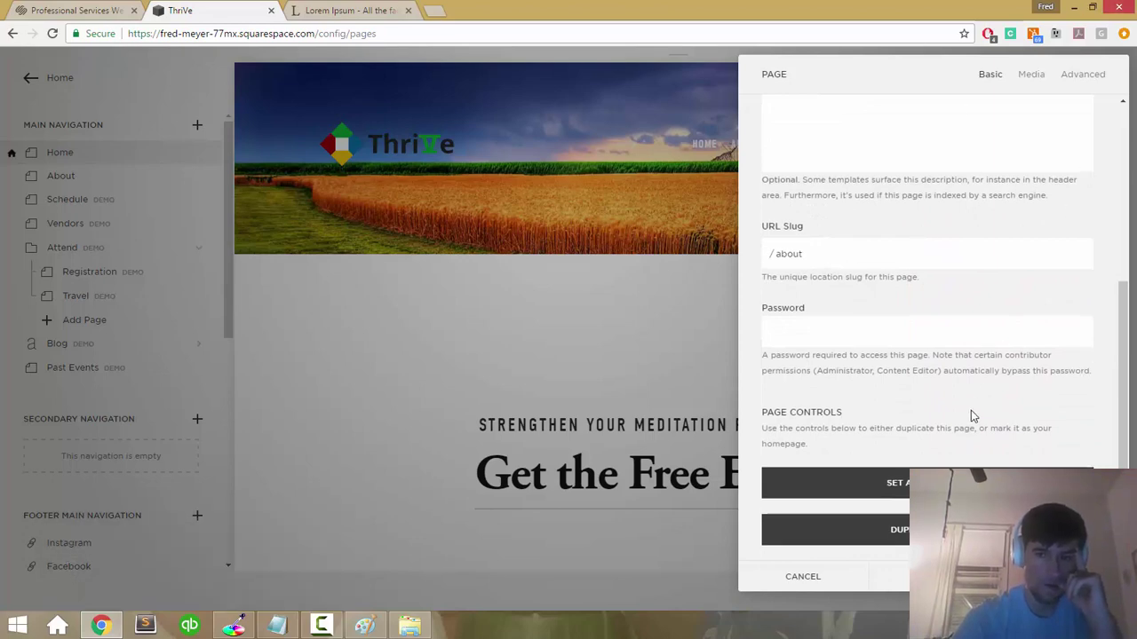
{"action": "scroll", "coordinate": [973, 415], "scroll_direction": "up", "scroll_amount": 4}
{"action": "left_click", "coordinate": [1069, 78]}
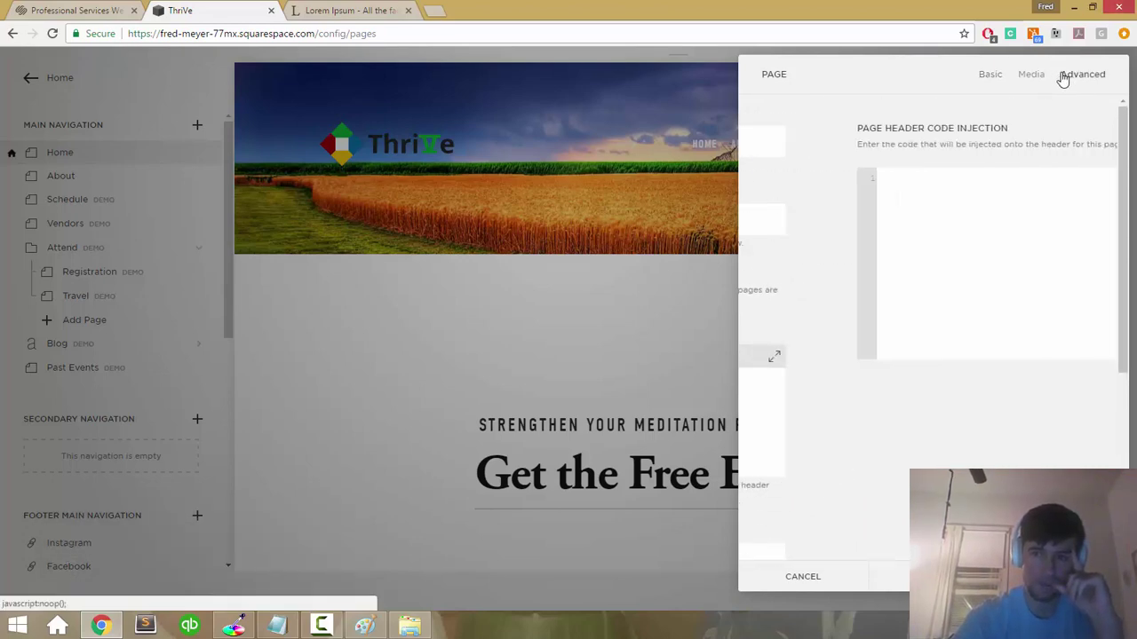
{"action": "left_click", "coordinate": [1035, 77]}
{"action": "left_click", "coordinate": [991, 78]}
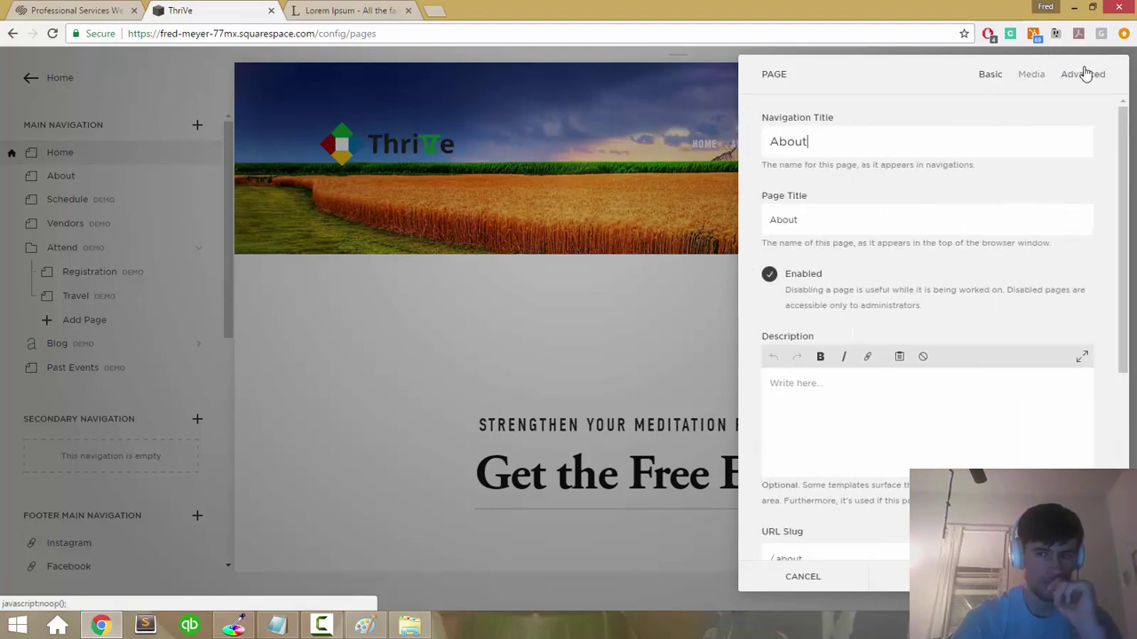
{"action": "left_click", "coordinate": [810, 576]}
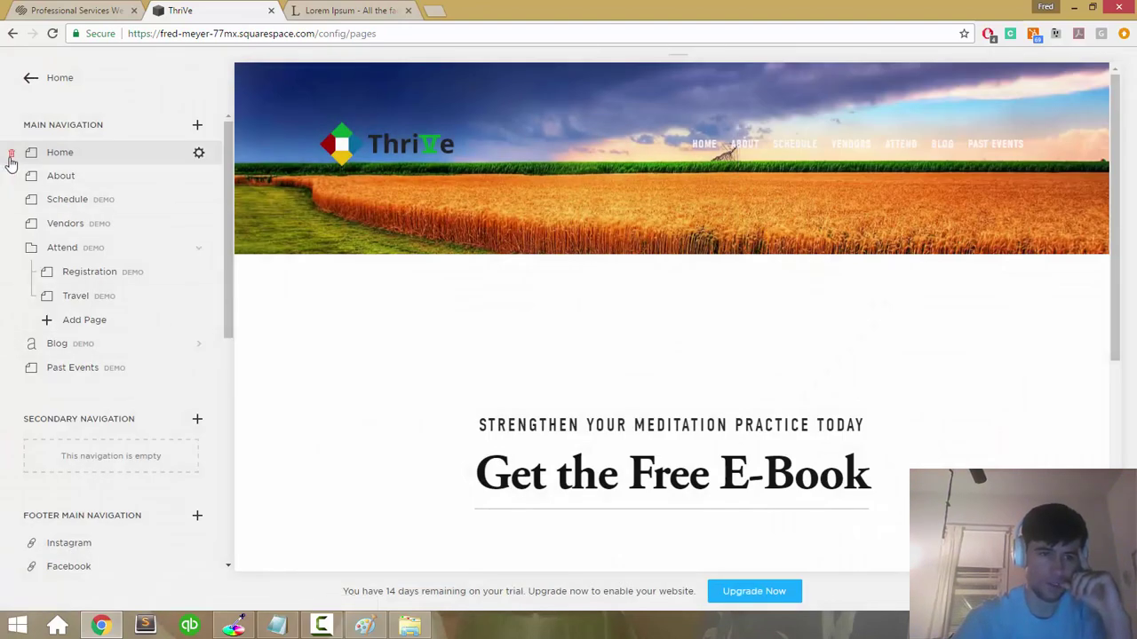
Step: Review the Design panel's Template and Advanced settings, then return to the main site menu
{"action": "left_click", "coordinate": [28, 77]}
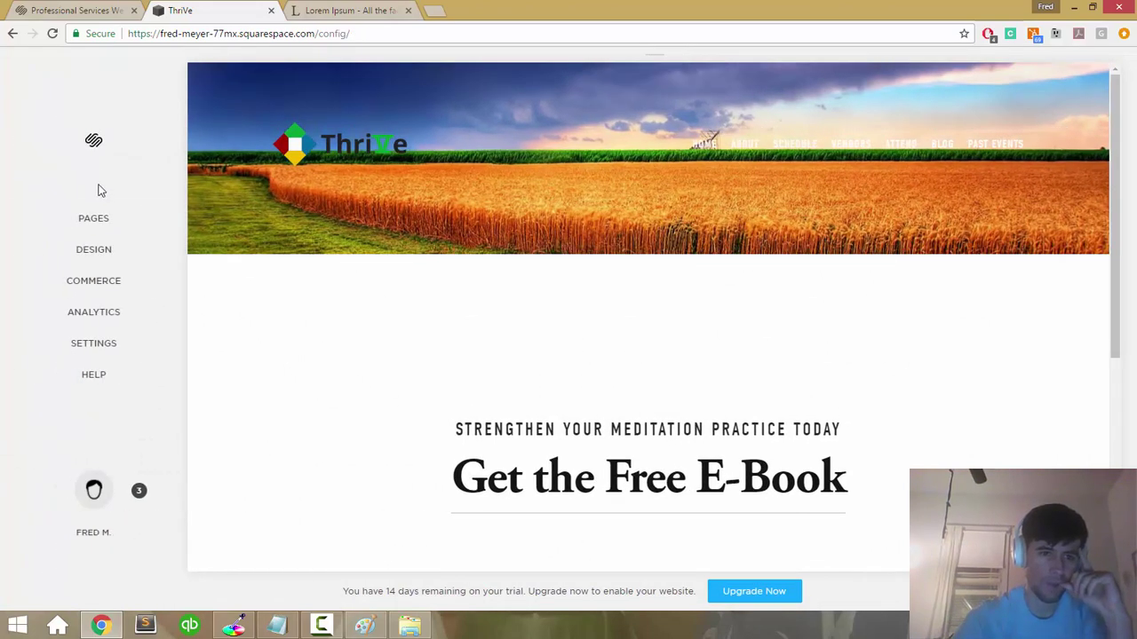
{"action": "left_click", "coordinate": [112, 250]}
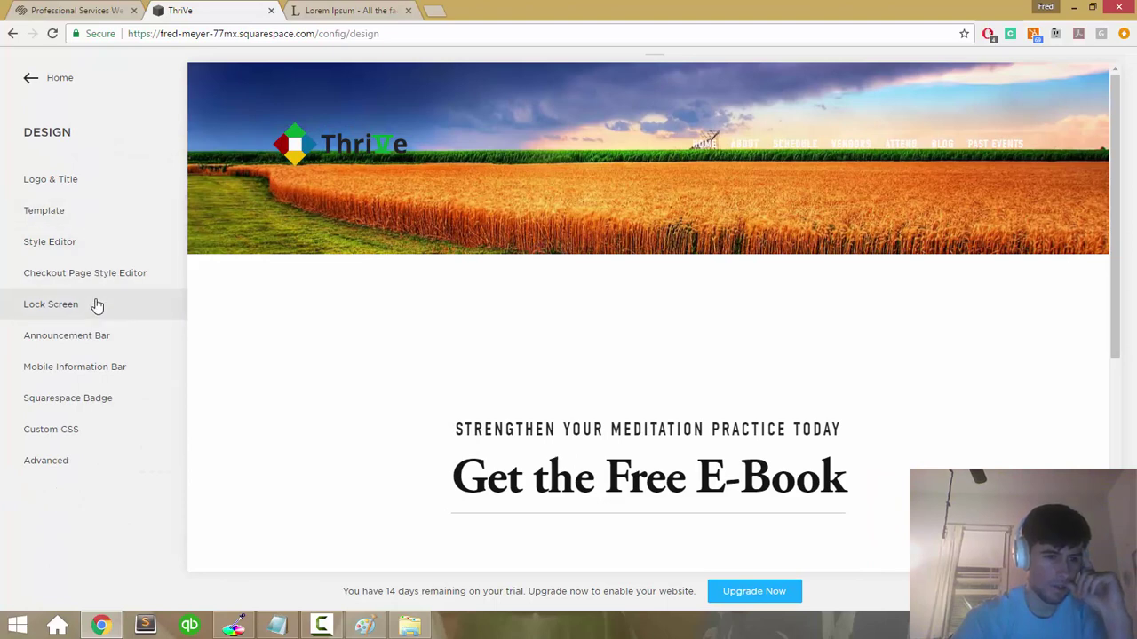
{"action": "left_click", "coordinate": [64, 214]}
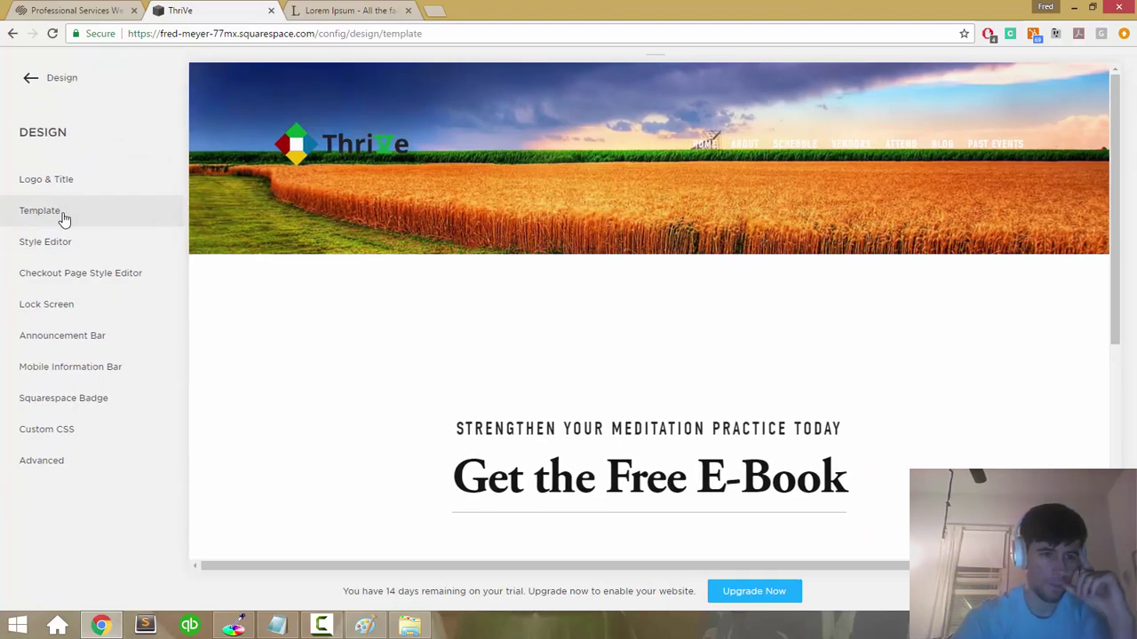
{"action": "left_click", "coordinate": [27, 82]}
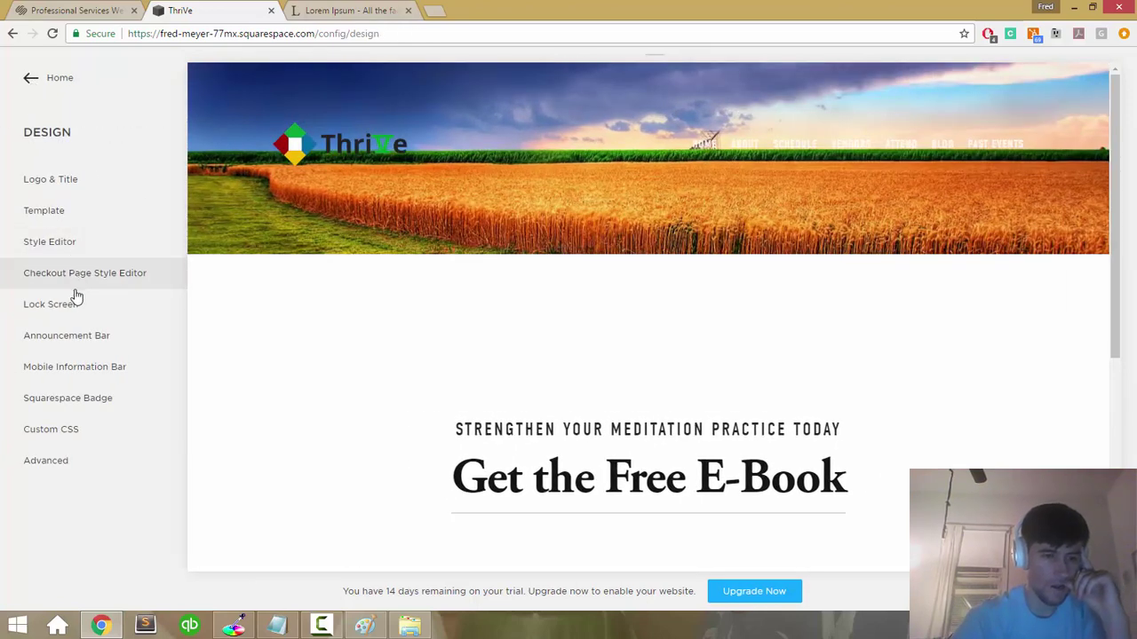
{"action": "left_click", "coordinate": [76, 470]}
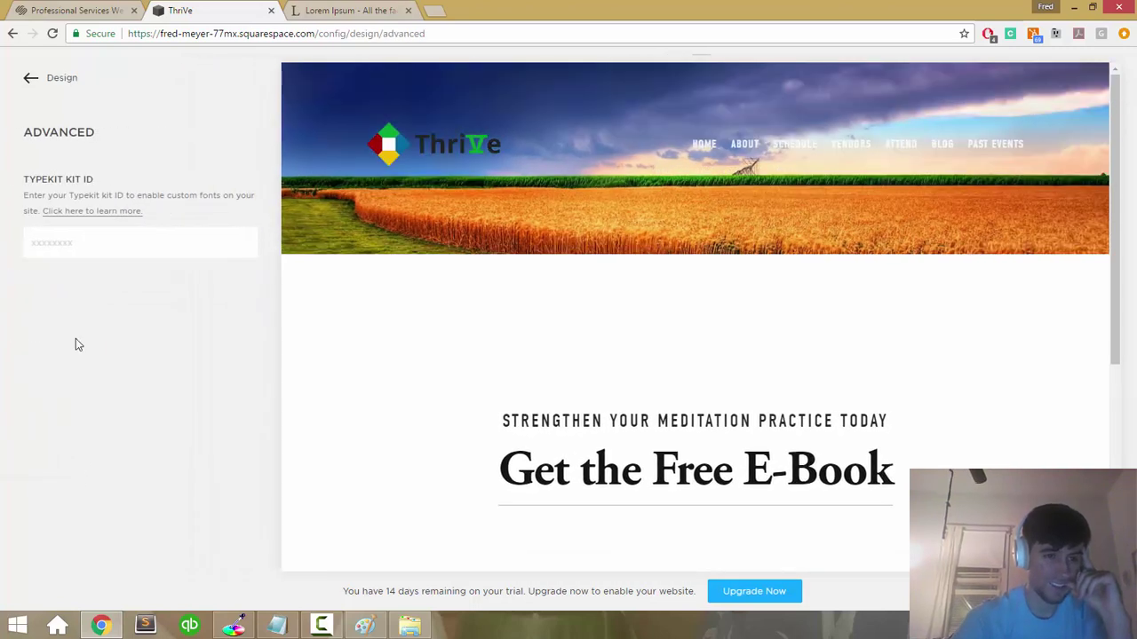
{"action": "left_click", "coordinate": [28, 89]}
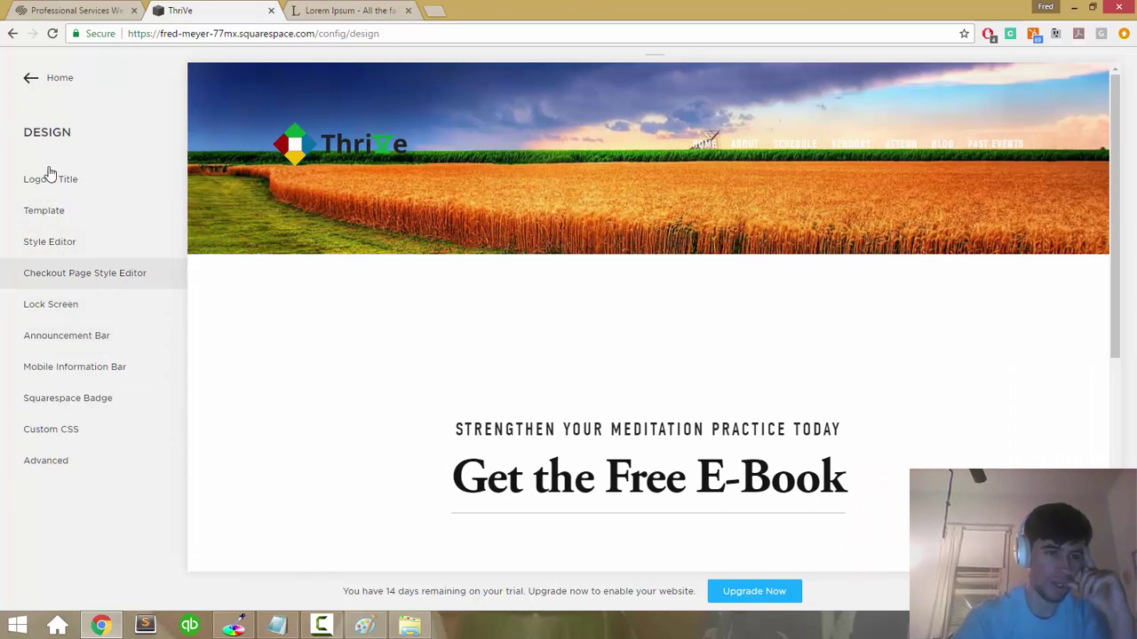
{"action": "left_click", "coordinate": [35, 98]}
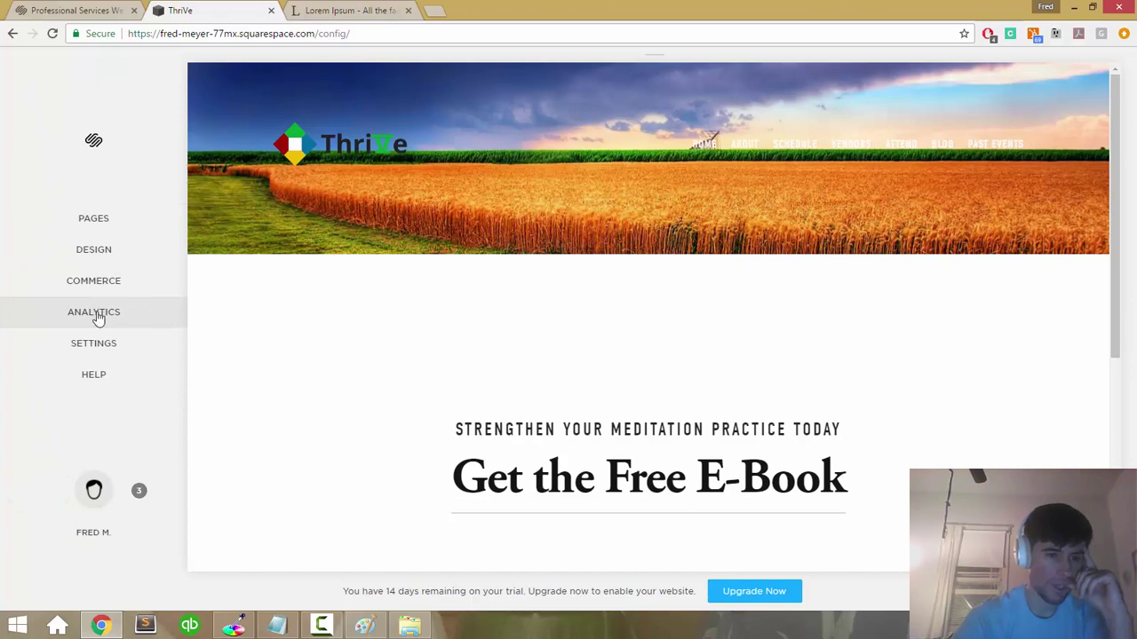
{"action": "left_click", "coordinate": [96, 341]}
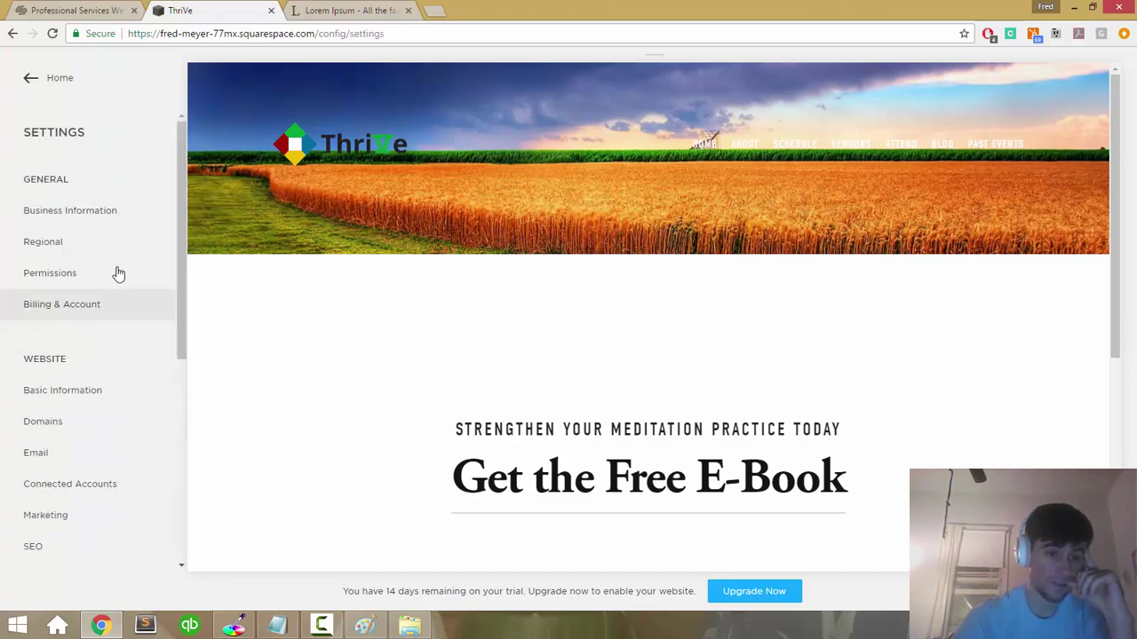
{"action": "scroll", "coordinate": [116, 226], "scroll_direction": "down", "scroll_amount": 3}
{"action": "scroll", "coordinate": [120, 227], "scroll_direction": "down", "scroll_amount": 1}
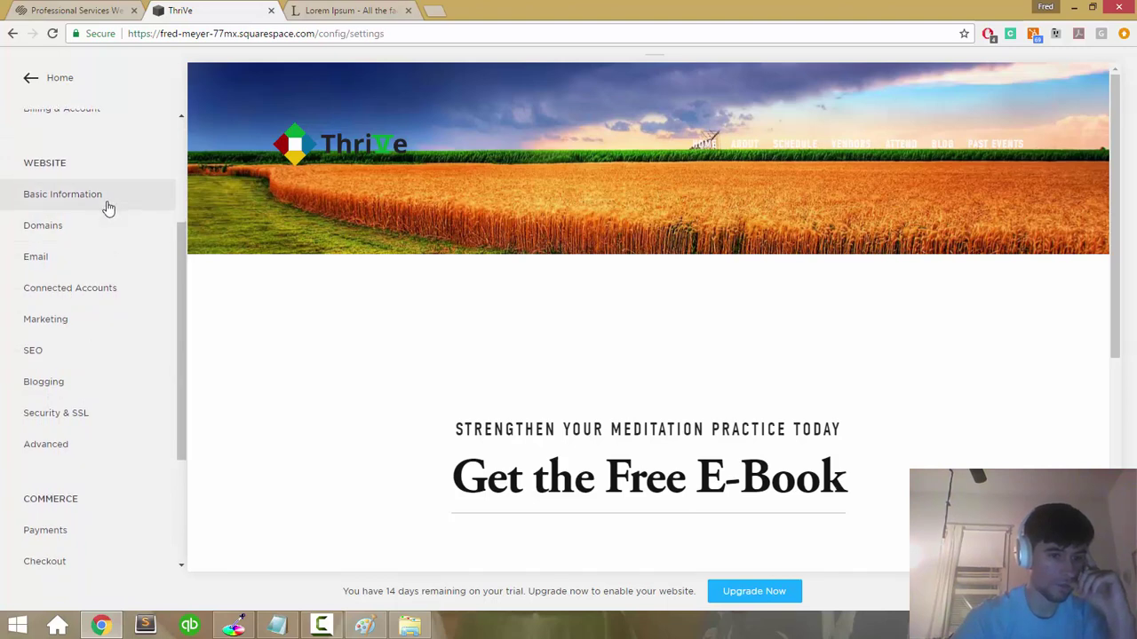
{"action": "scroll", "coordinate": [107, 207], "scroll_direction": "down", "scroll_amount": 1}
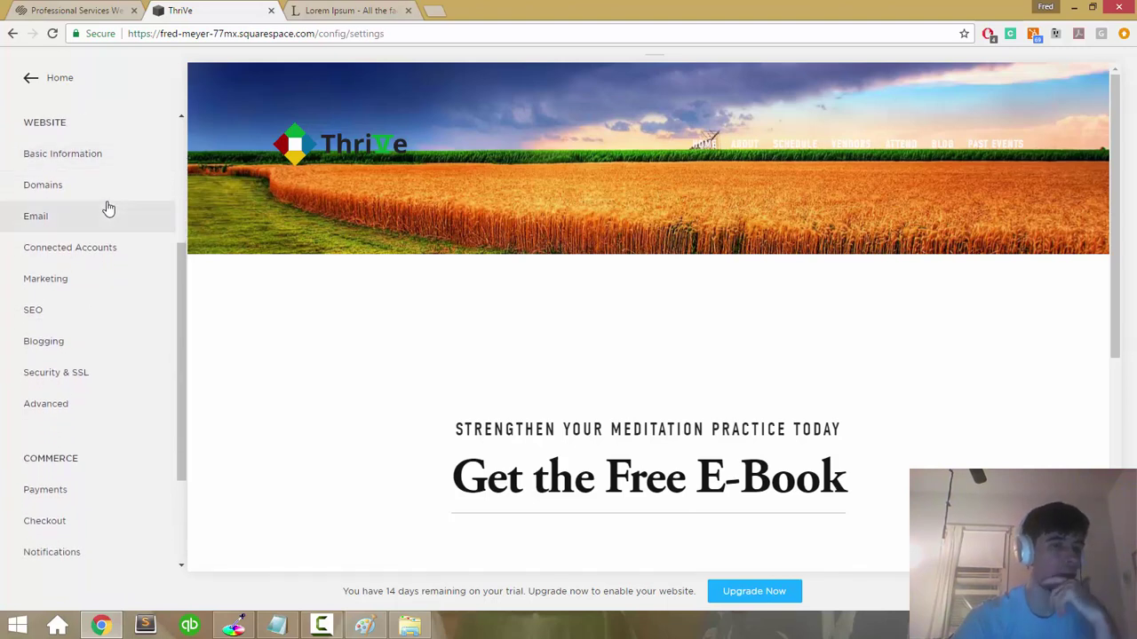
{"action": "scroll", "coordinate": [107, 208], "scroll_direction": "down", "scroll_amount": 1}
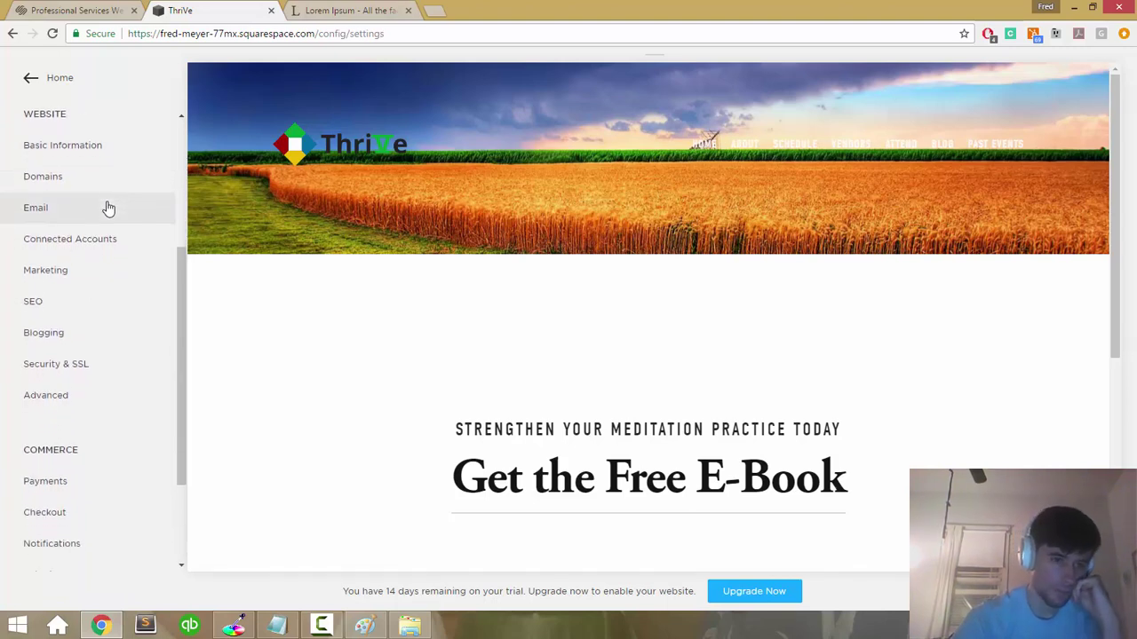
{"action": "left_click", "coordinate": [59, 82]}
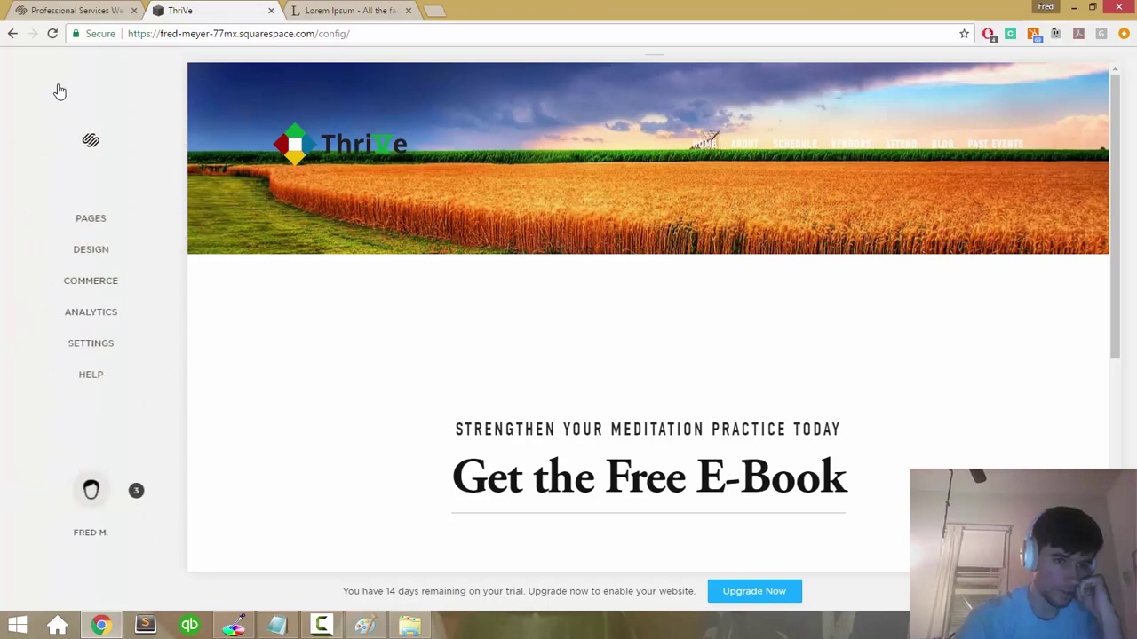
{"action": "left_click", "coordinate": [100, 252]}
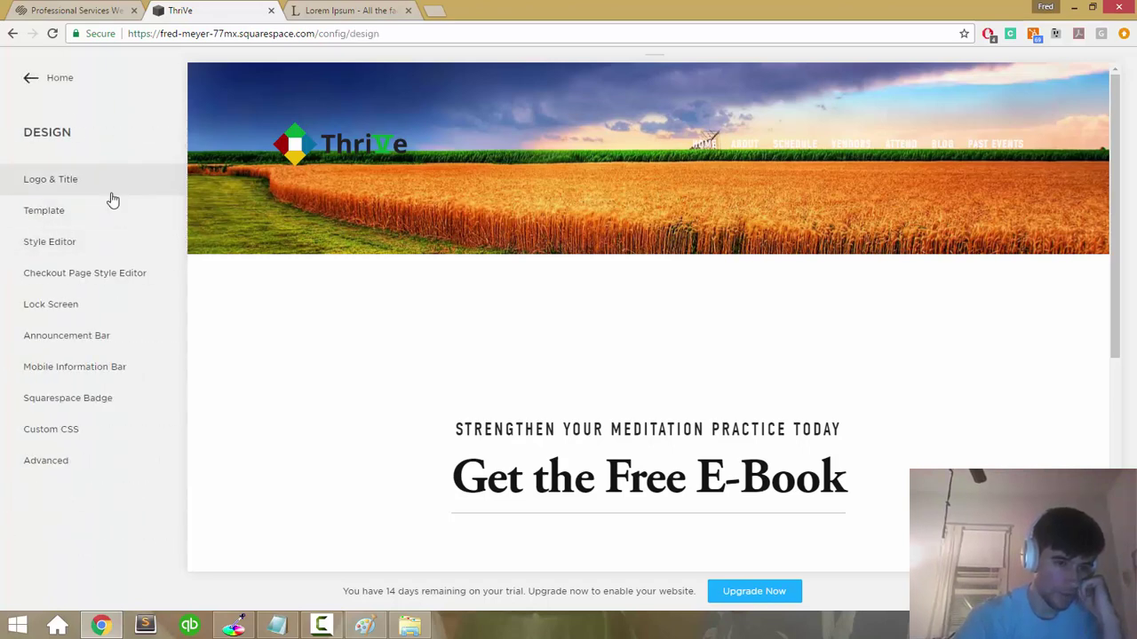
{"action": "left_click", "coordinate": [100, 275]}
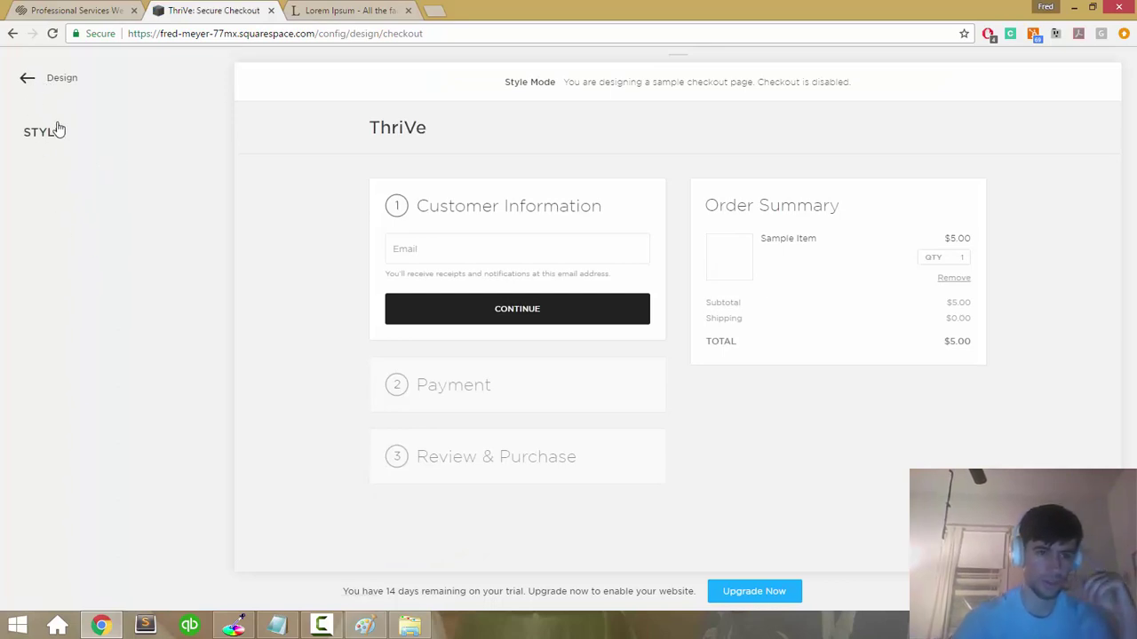
{"action": "left_click", "coordinate": [28, 77]}
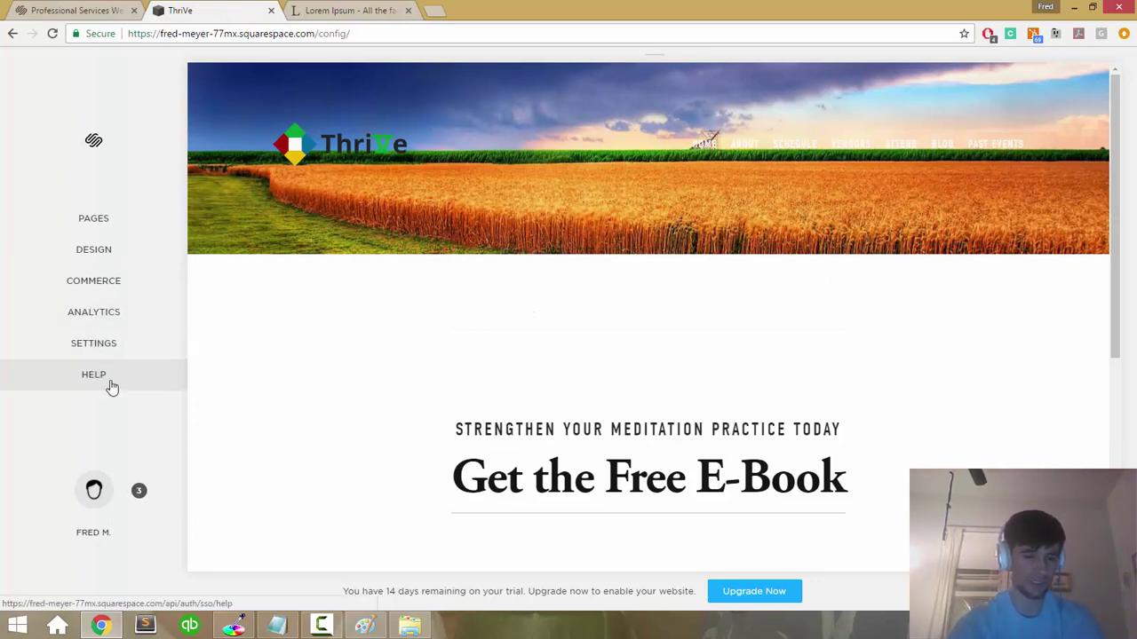
Step: Search Google for 'squarespace i lost my one-page layout', then return to the ThriVe editor
{"action": "left_click", "coordinate": [94, 375]}
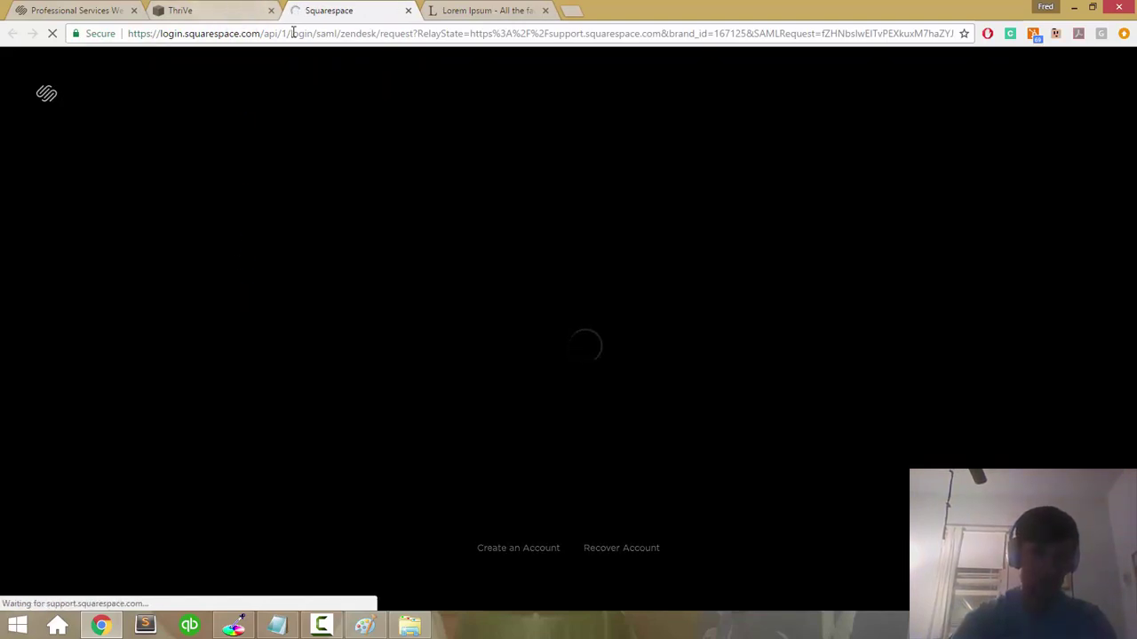
{"action": "left_click", "coordinate": [293, 33]}
{"action": "type", "text": "squarespace i lost m"}
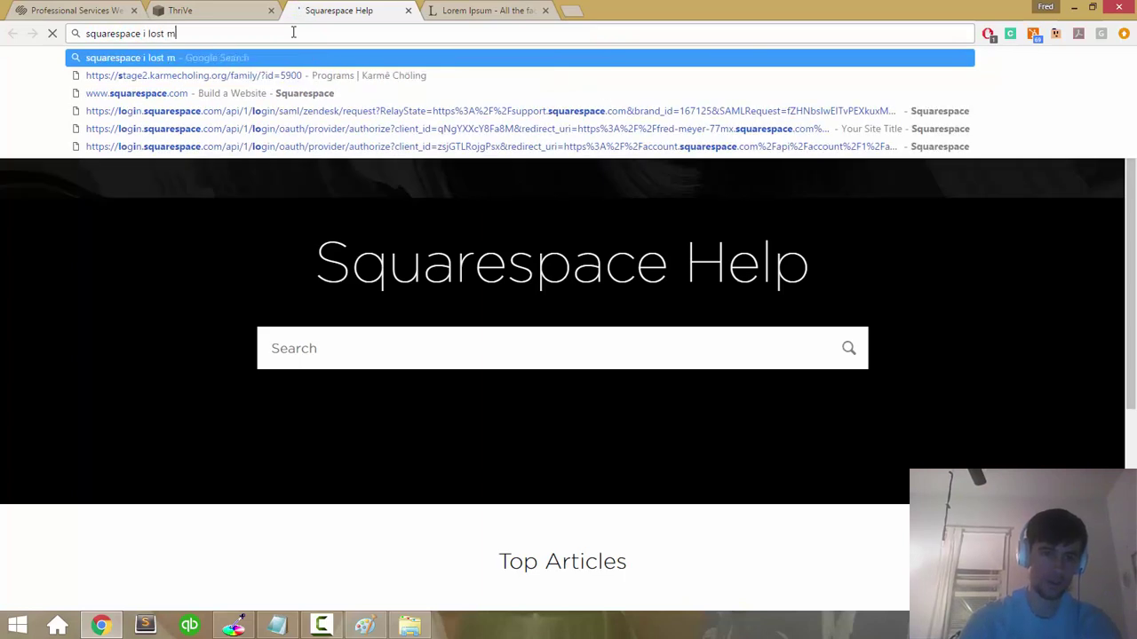
{"action": "type", "text": "y one-page layout"}
{"action": "key", "text": "Return"}
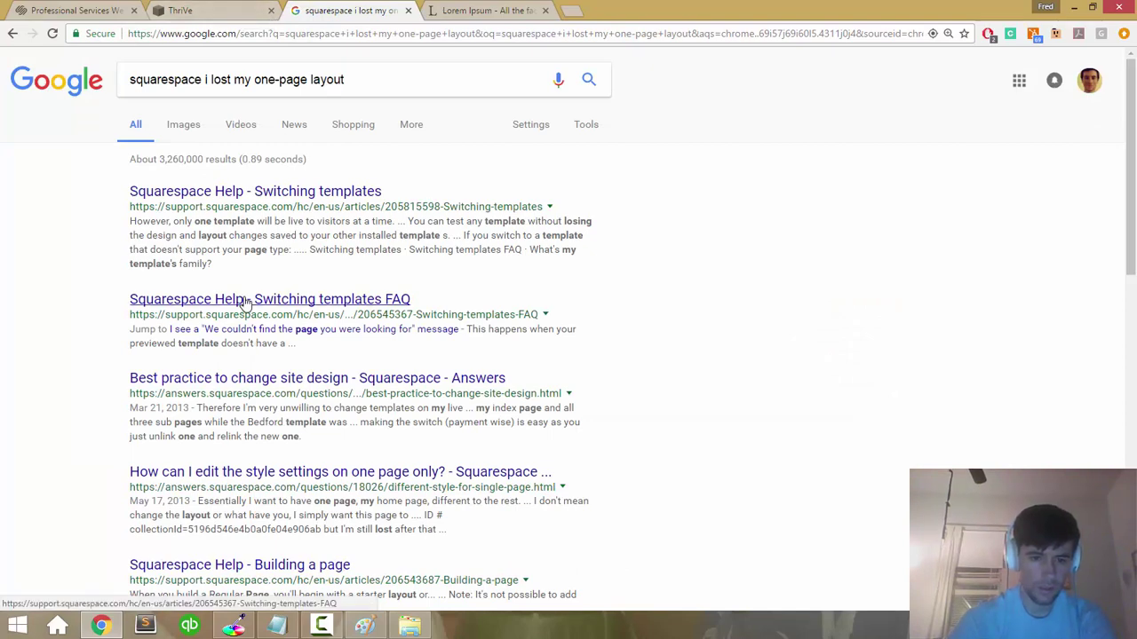
{"action": "left_click", "coordinate": [252, 6]}
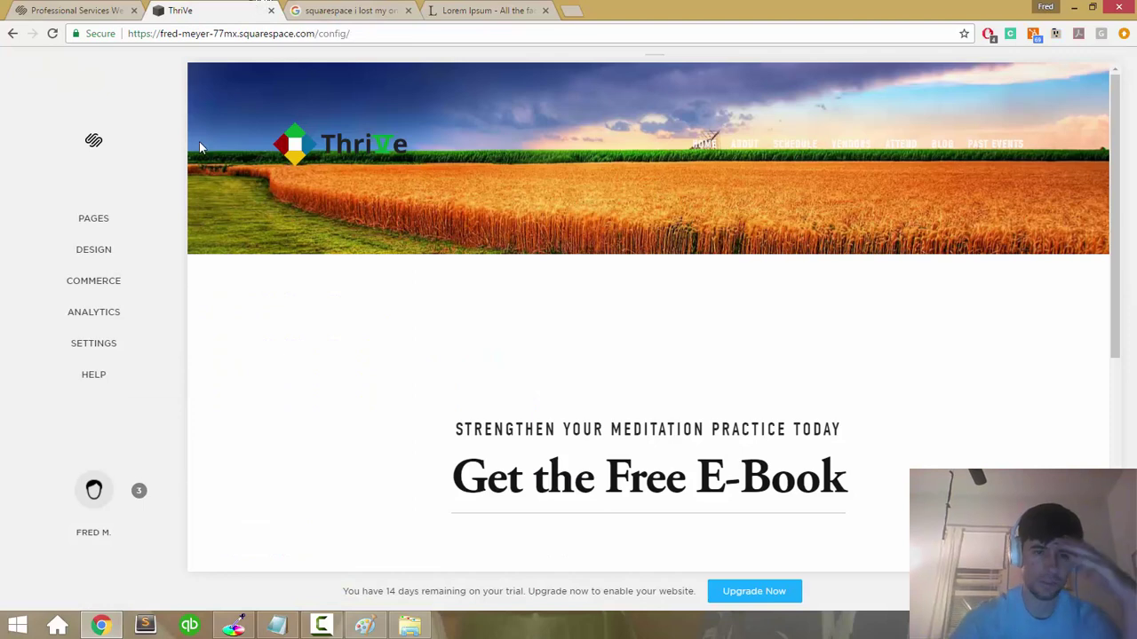
Step: Preview the Schedule, About and Home pages, then edit the Home page's Page Content area
{"action": "left_click", "coordinate": [240, 33]}
{"action": "left_click", "coordinate": [97, 219]}
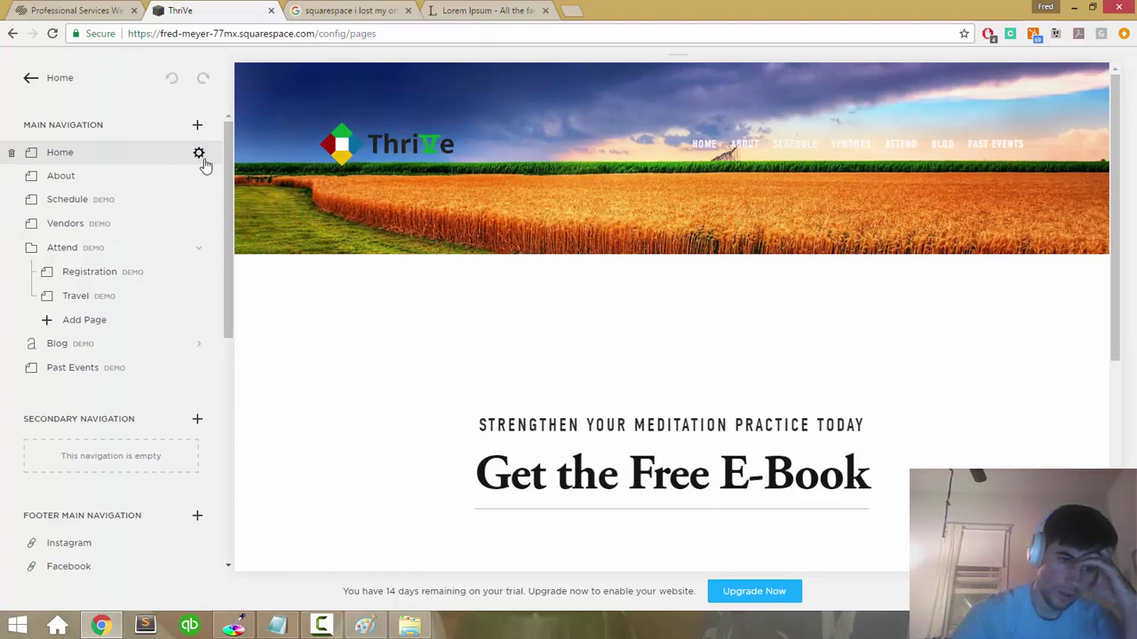
{"action": "left_click", "coordinate": [170, 204]}
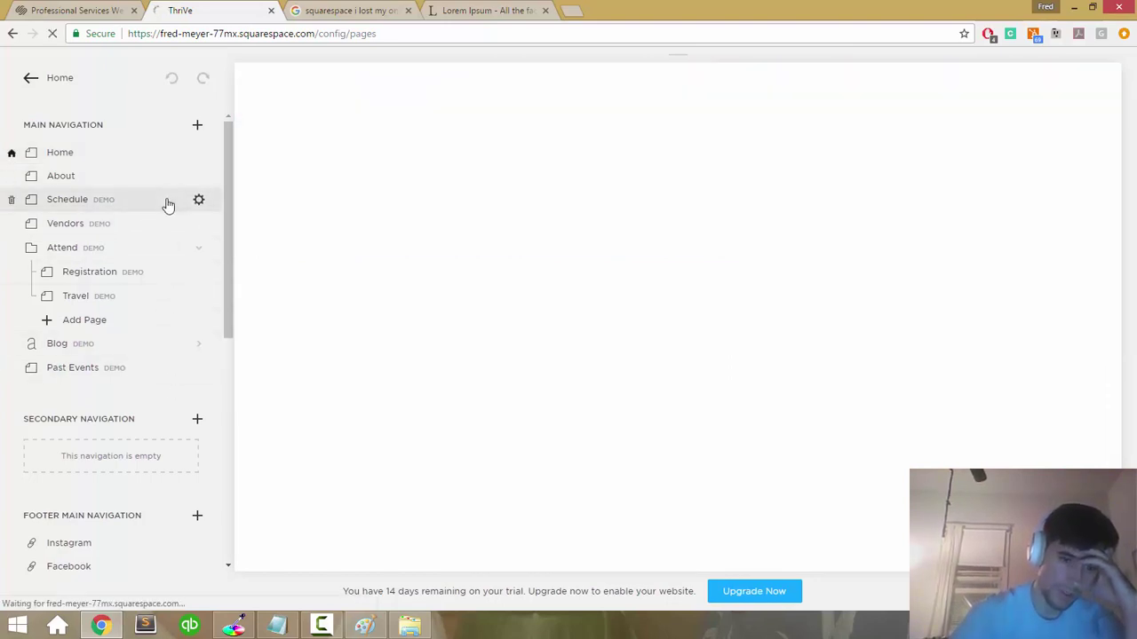
{"action": "left_click", "coordinate": [157, 175]}
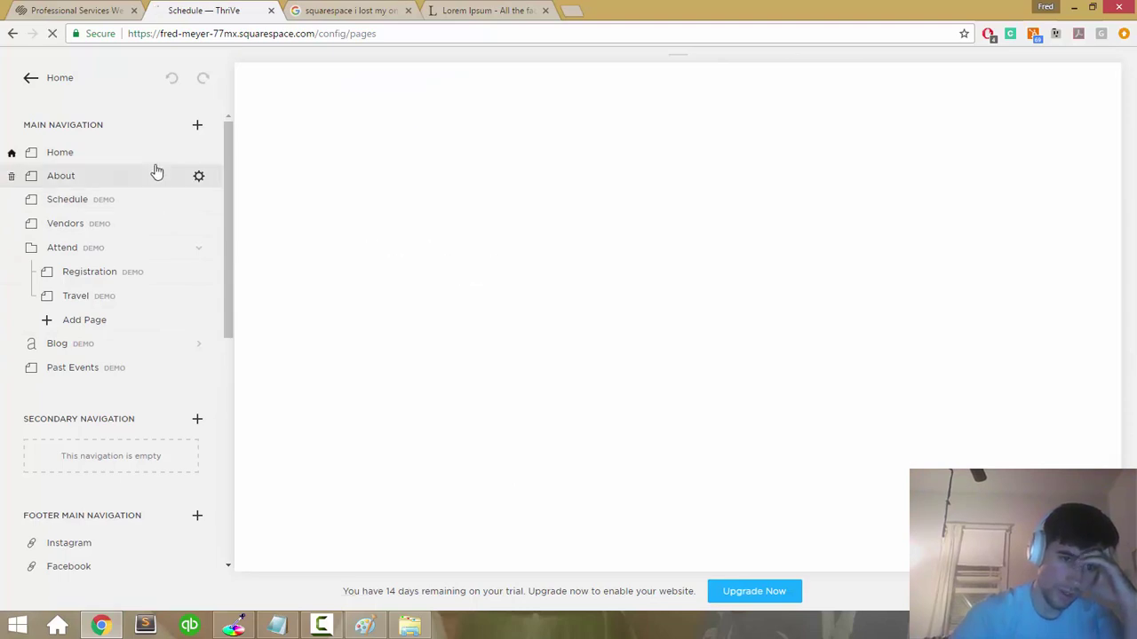
{"action": "left_click", "coordinate": [156, 157]}
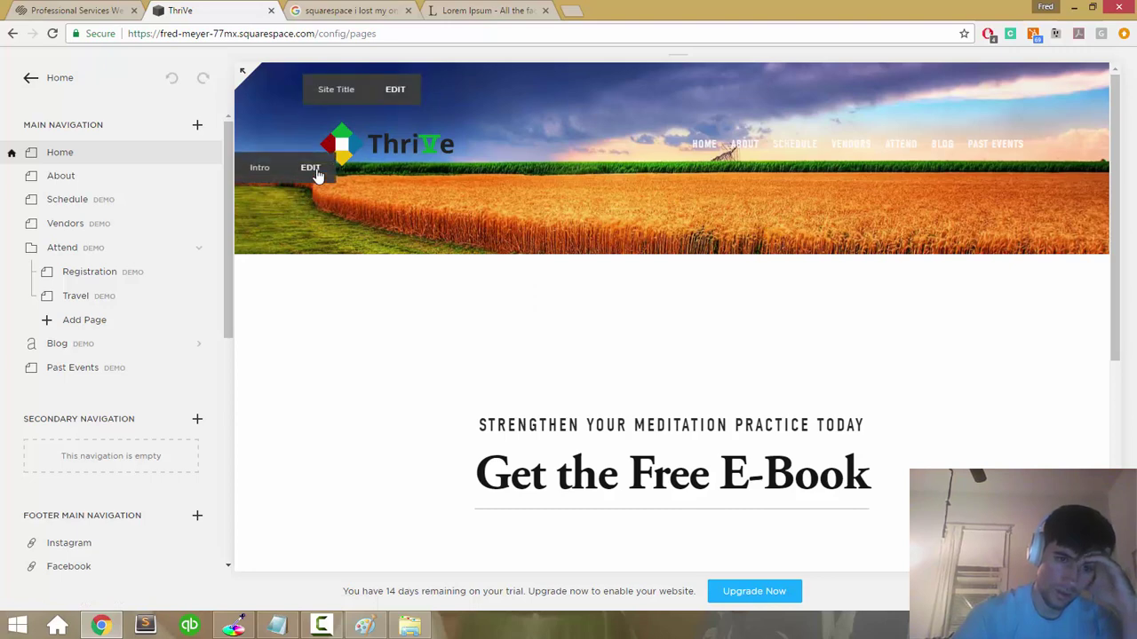
{"action": "left_click", "coordinate": [434, 300]}
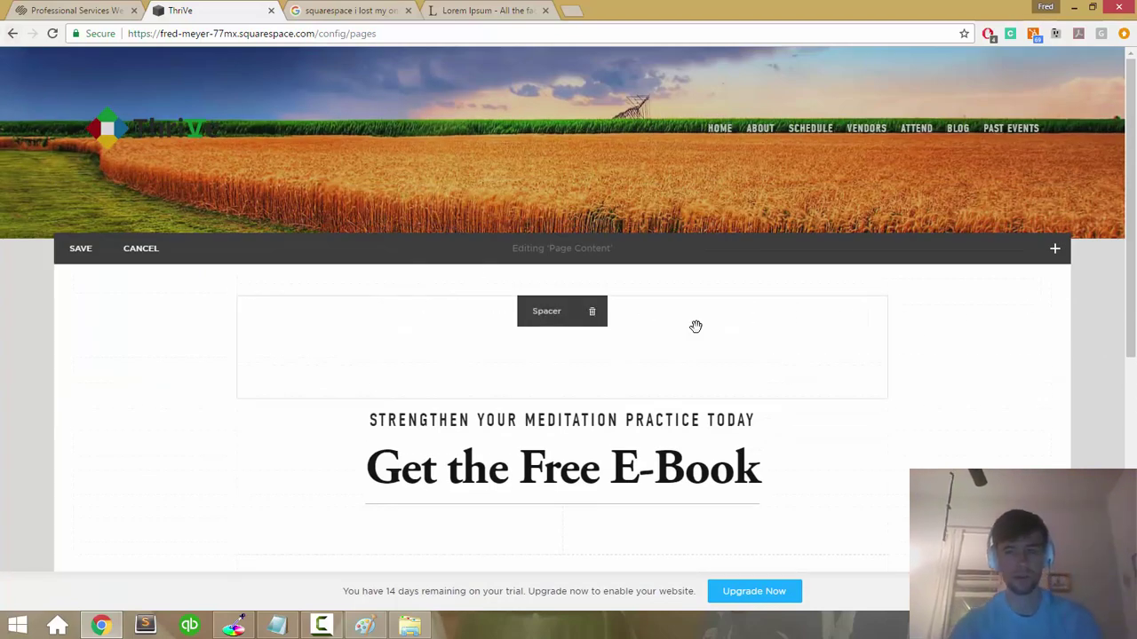
Step: Browse the Content Blocks list without adding any block
{"action": "left_click", "coordinate": [1051, 250]}
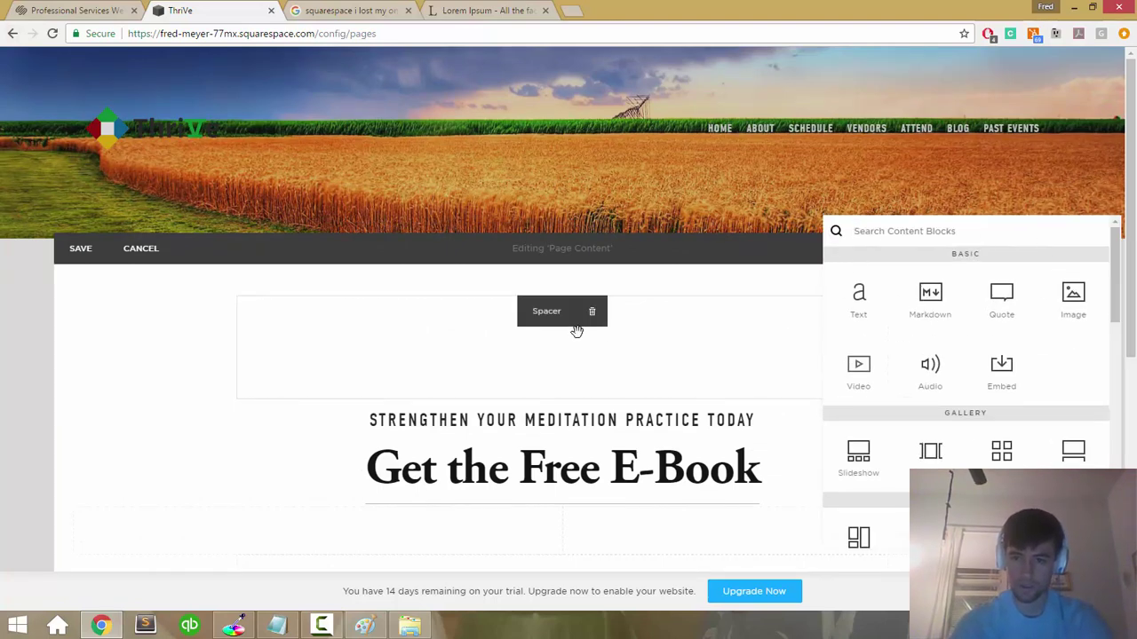
{"action": "scroll", "coordinate": [302, 365], "scroll_direction": "down", "scroll_amount": 3}
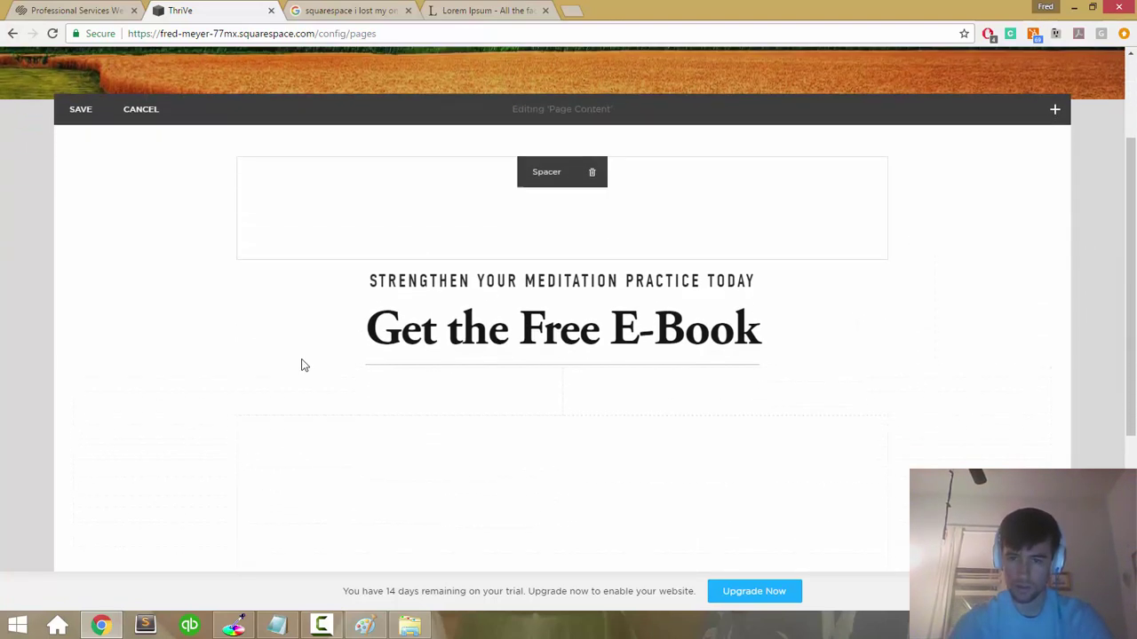
{"action": "left_click", "coordinate": [1056, 108]}
{"action": "scroll", "coordinate": [999, 182], "scroll_direction": "down", "scroll_amount": 3}
{"action": "scroll", "coordinate": [999, 183], "scroll_direction": "down", "scroll_amount": 3}
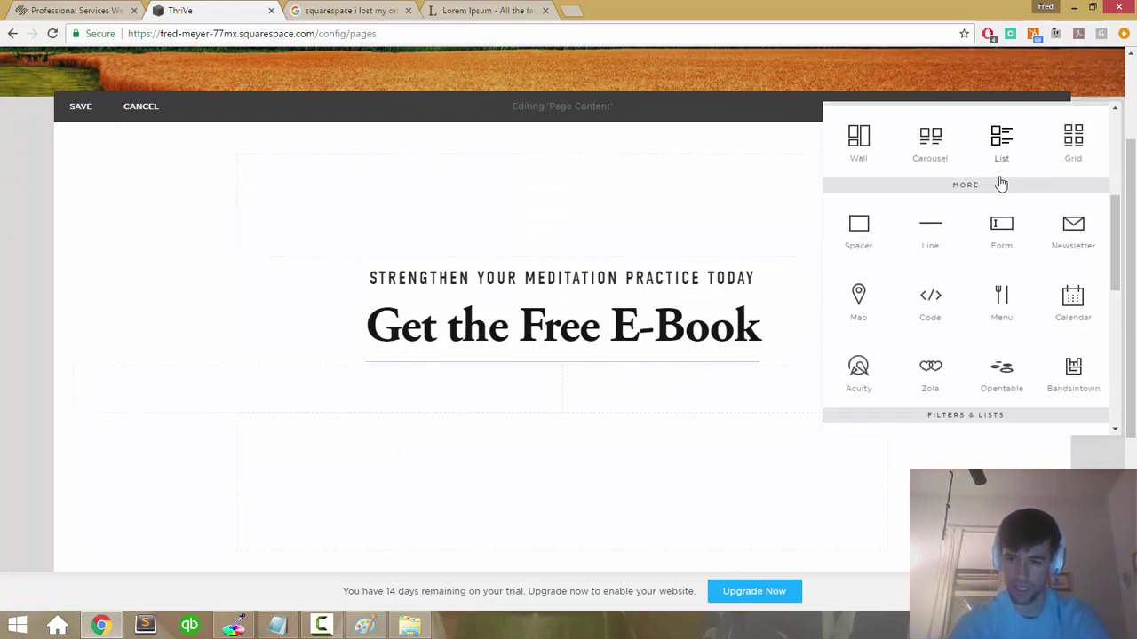
{"action": "scroll", "coordinate": [1002, 183], "scroll_direction": "down", "scroll_amount": 1}
Step: Search the page for 'page', then exit the Home page editor
{"action": "key", "text": "ctrl+f"}
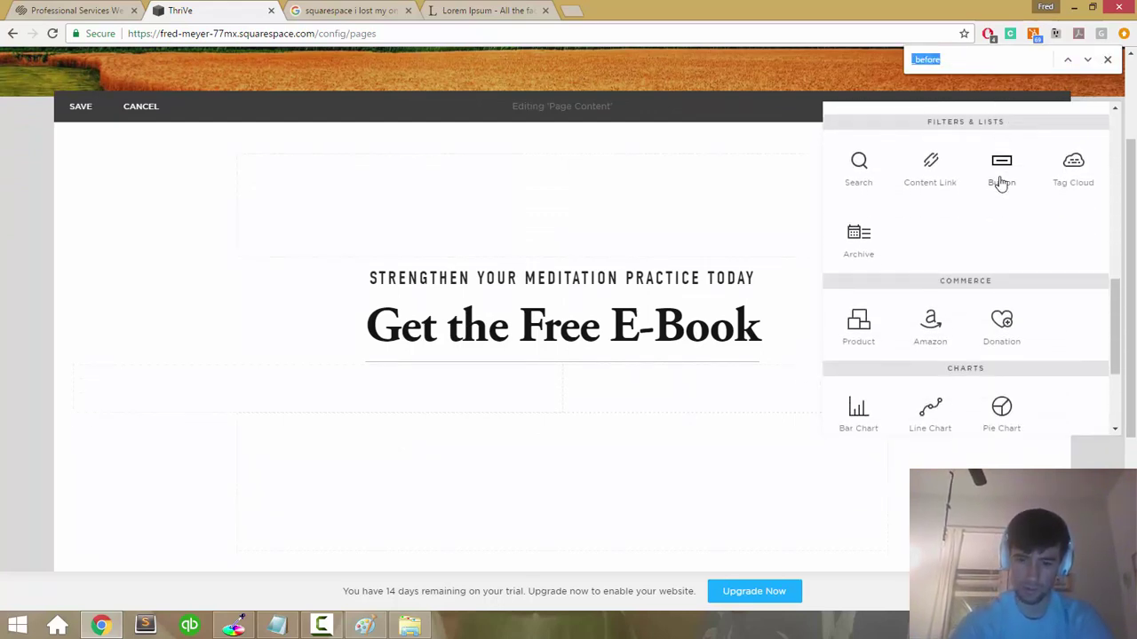
{"action": "type", "text": "page"}
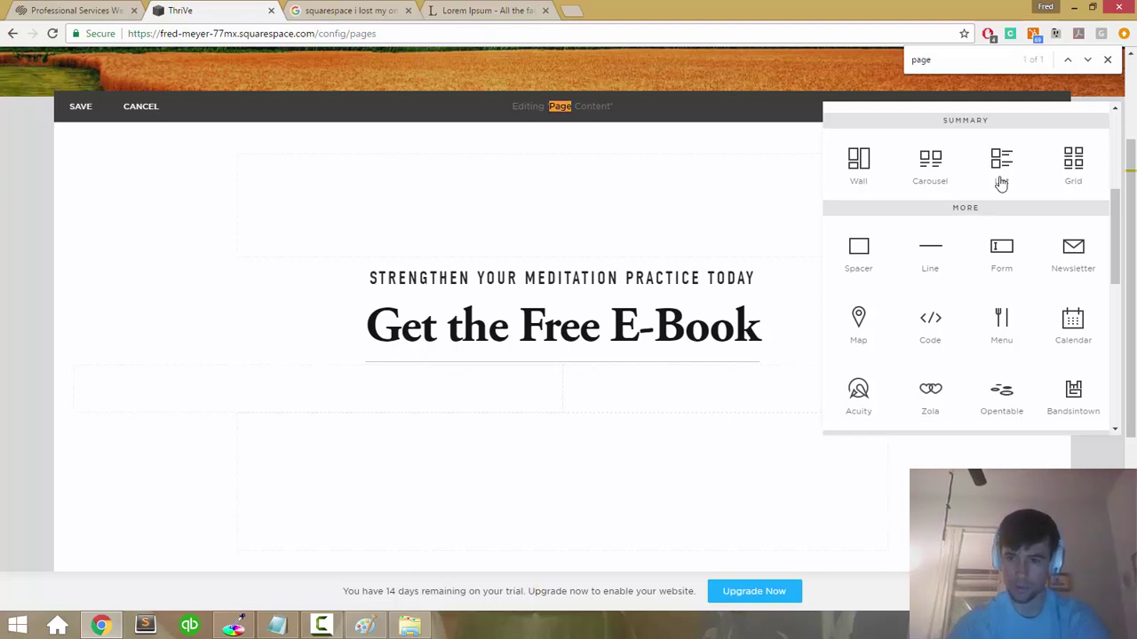
{"action": "scroll", "coordinate": [1000, 183], "scroll_direction": "down", "scroll_amount": 5}
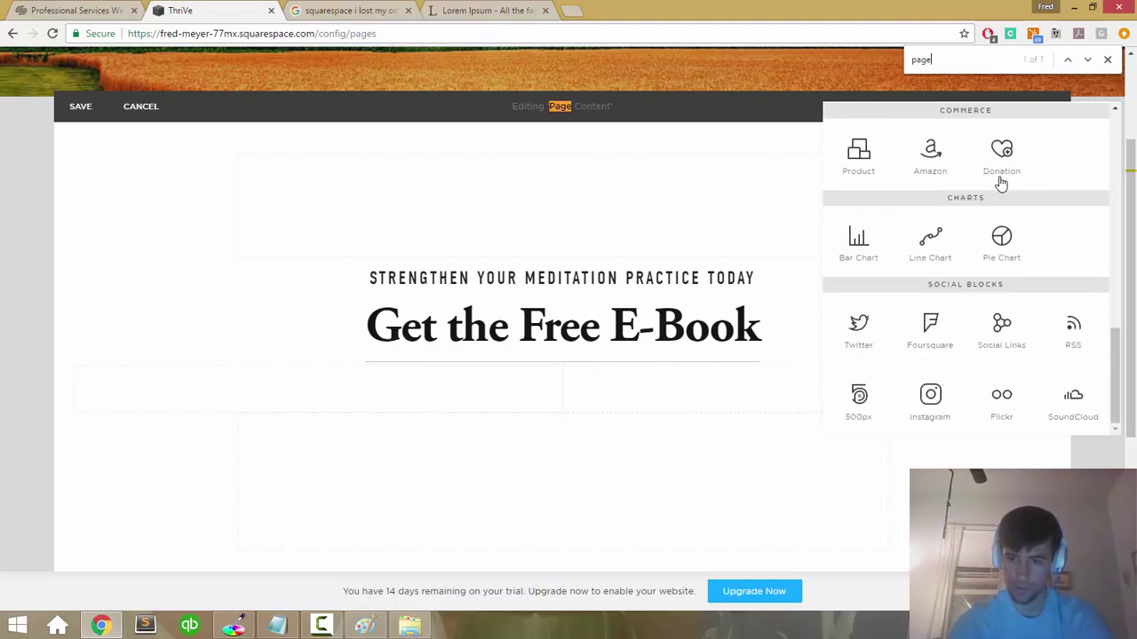
{"action": "scroll", "coordinate": [1001, 183], "scroll_direction": "up", "scroll_amount": 1}
{"action": "scroll", "coordinate": [1001, 183], "scroll_direction": "up", "scroll_amount": 2}
{"action": "scroll", "coordinate": [1001, 183], "scroll_direction": "up", "scroll_amount": 1}
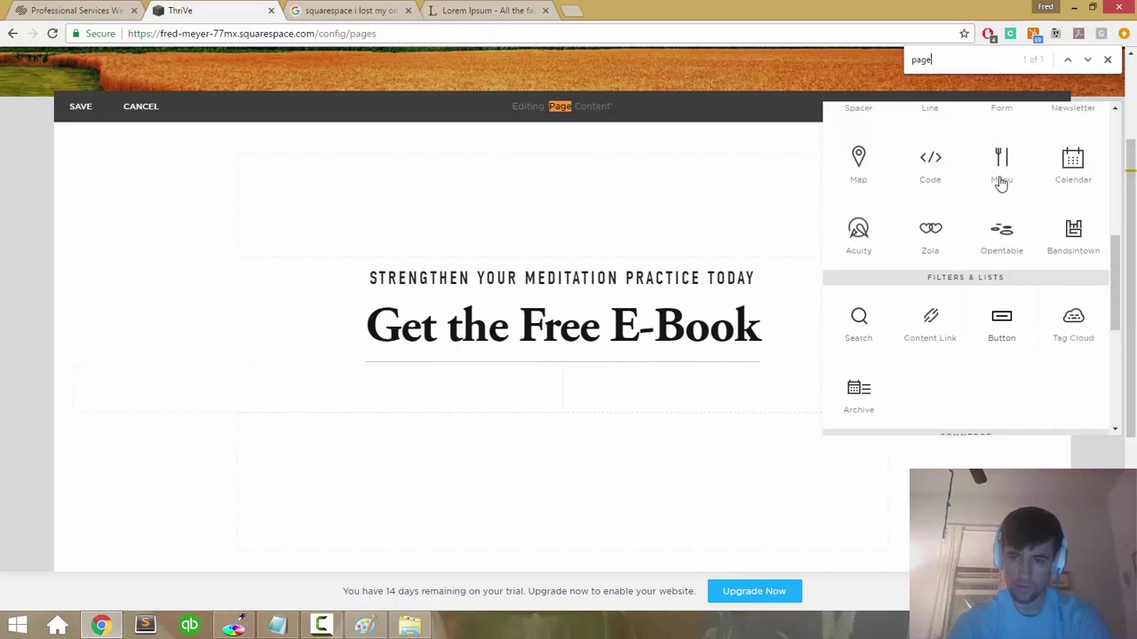
{"action": "scroll", "coordinate": [1000, 183], "scroll_direction": "up", "scroll_amount": 2}
{"action": "scroll", "coordinate": [1001, 183], "scroll_direction": "up", "scroll_amount": 4}
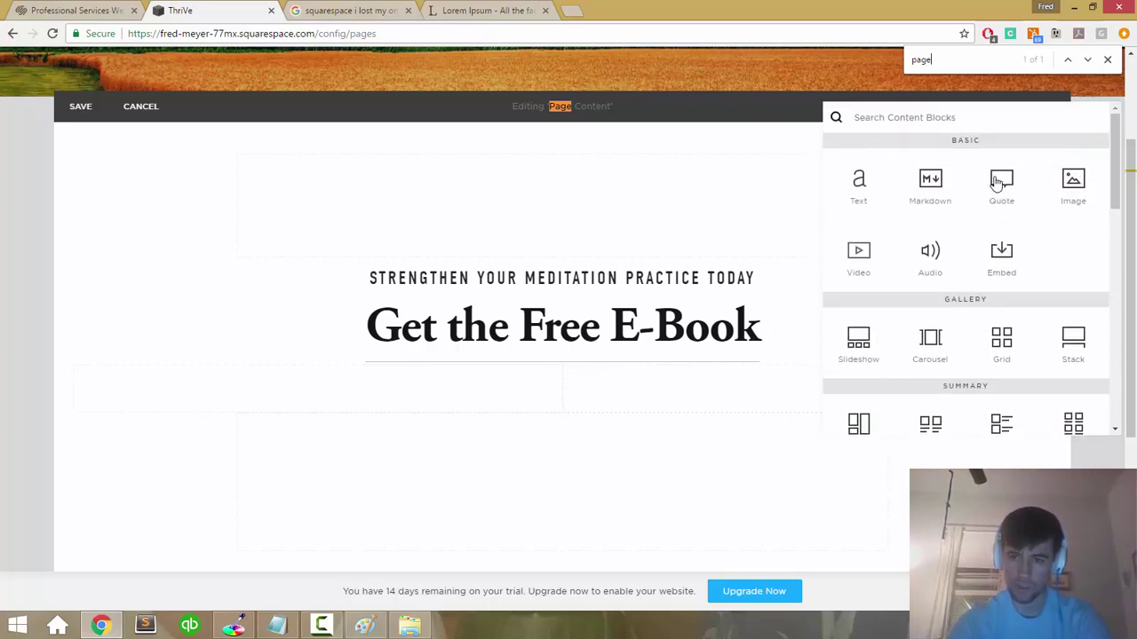
{"action": "key", "text": "Escape"}
{"action": "key", "text": "Escape"}
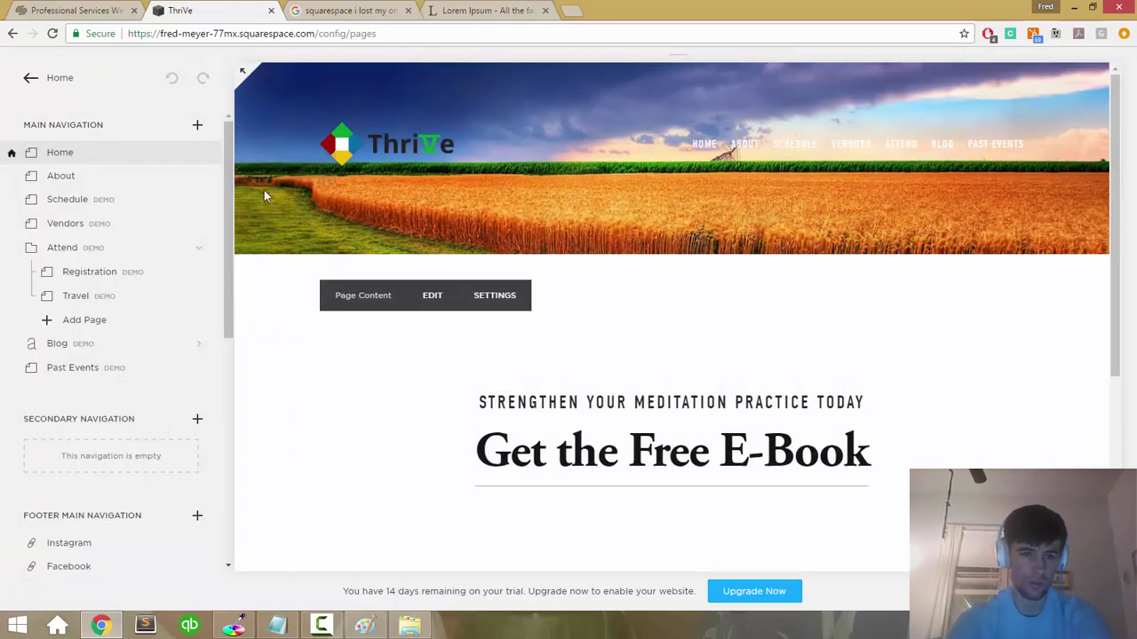
Step: Open and discard the Intro banner edit and the Home page settings
{"action": "mouse_move", "coordinate": [285, 173]}
{"action": "left_click", "coordinate": [313, 170]}
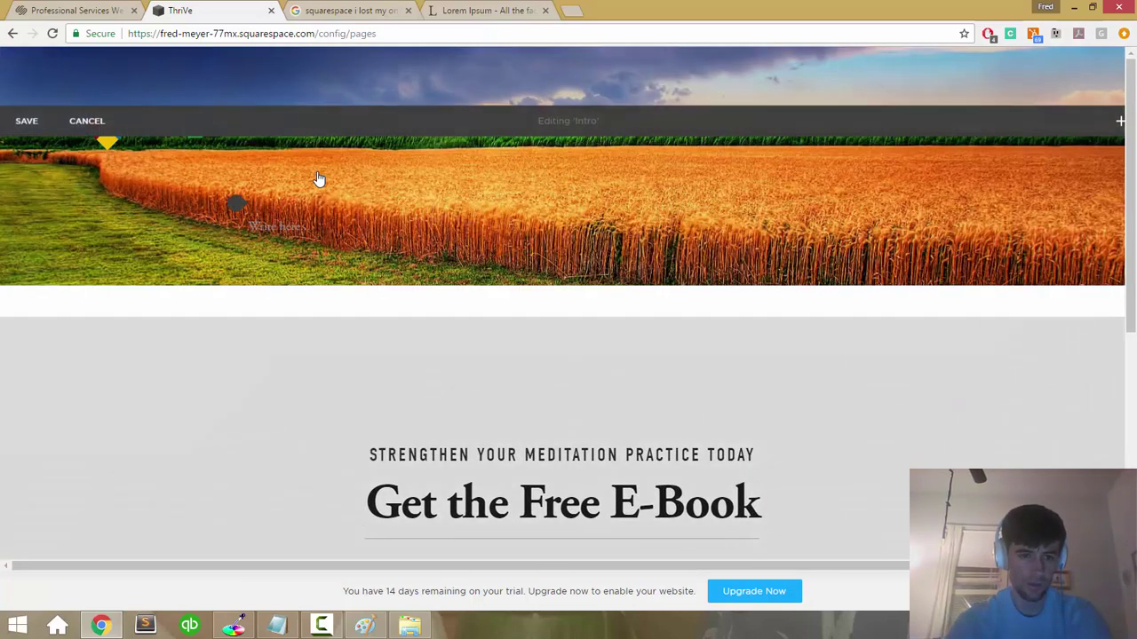
{"action": "left_click", "coordinate": [105, 124]}
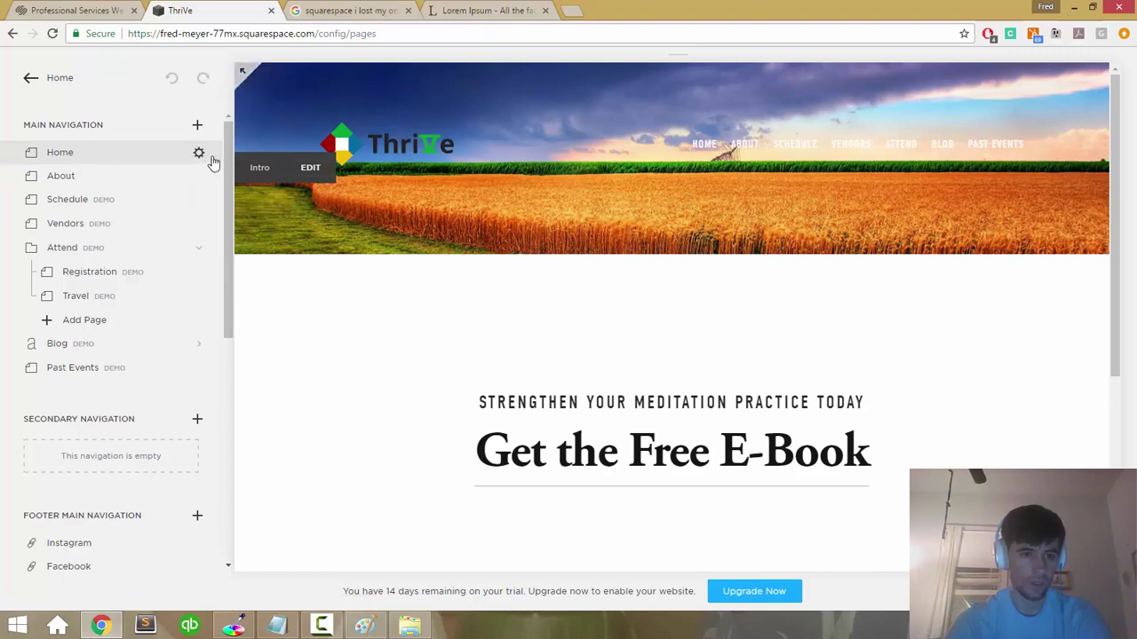
{"action": "left_click", "coordinate": [200, 153]}
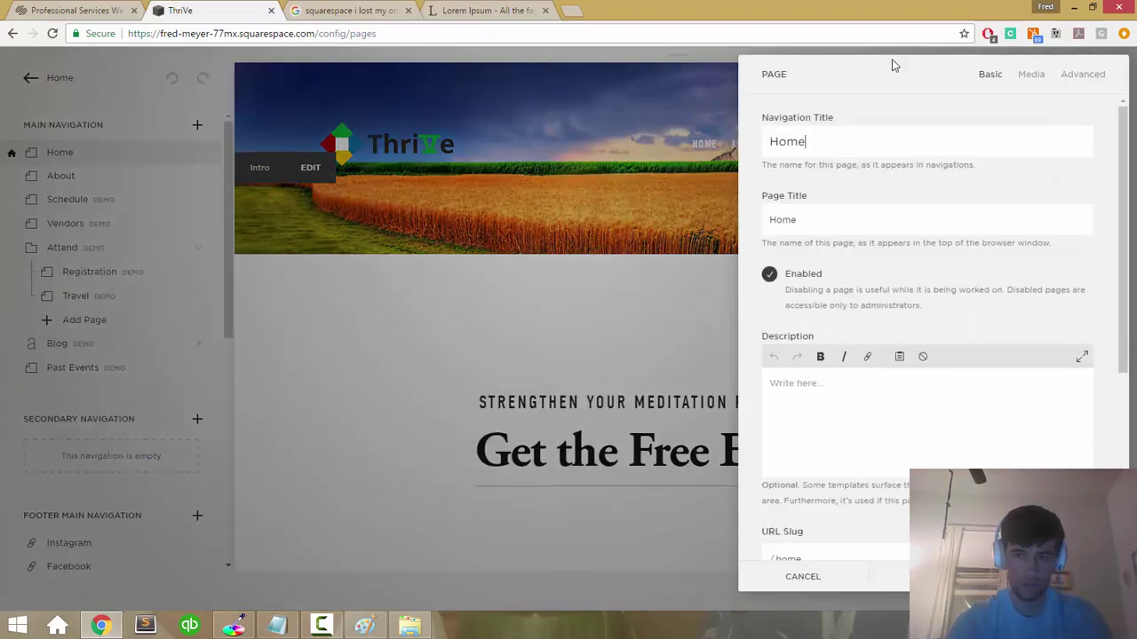
{"action": "left_click", "coordinate": [797, 576]}
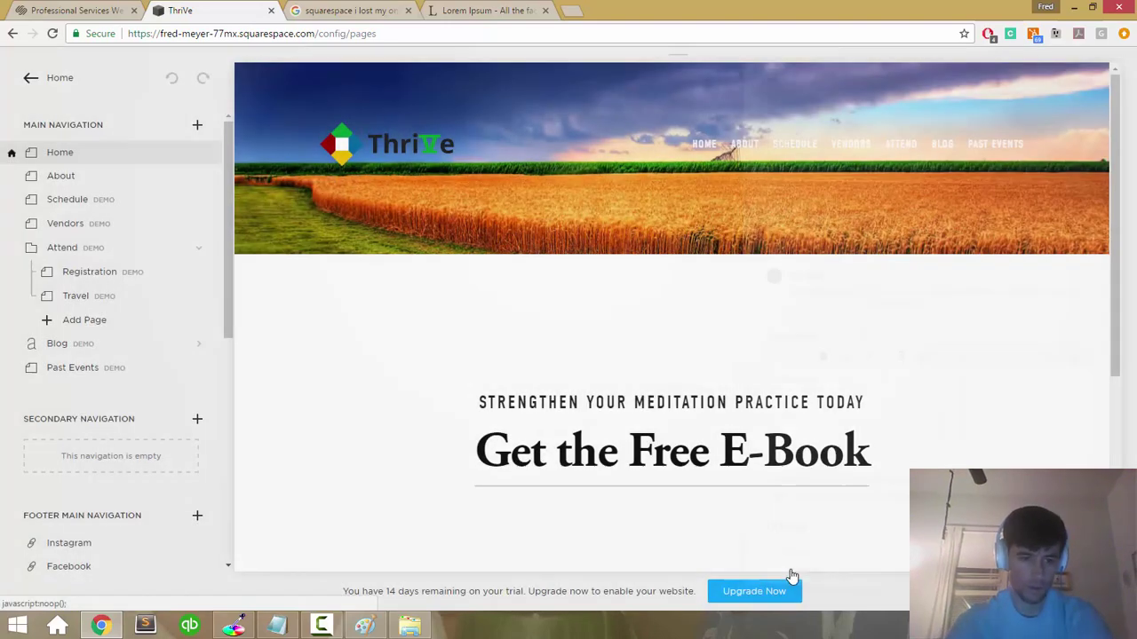
{"action": "scroll", "coordinate": [167, 515], "scroll_direction": "down", "scroll_amount": 6}
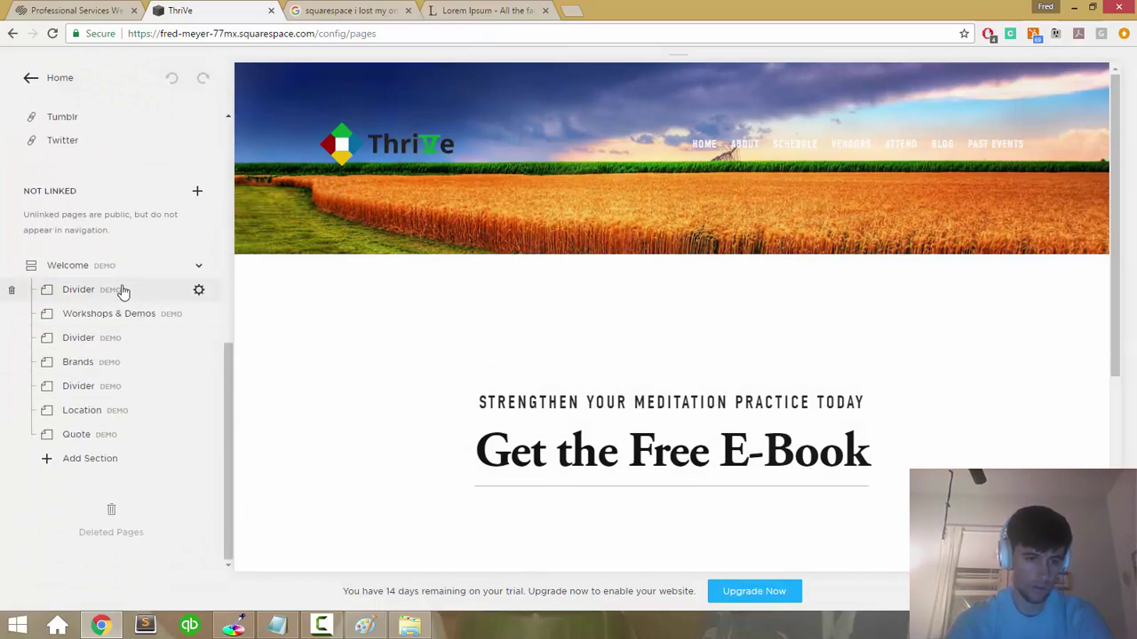
Step: Preview the unlinked Welcome page, dismiss its demo-content warning and toggle its section list
{"action": "left_click", "coordinate": [132, 292]}
{"action": "left_click", "coordinate": [73, 271]}
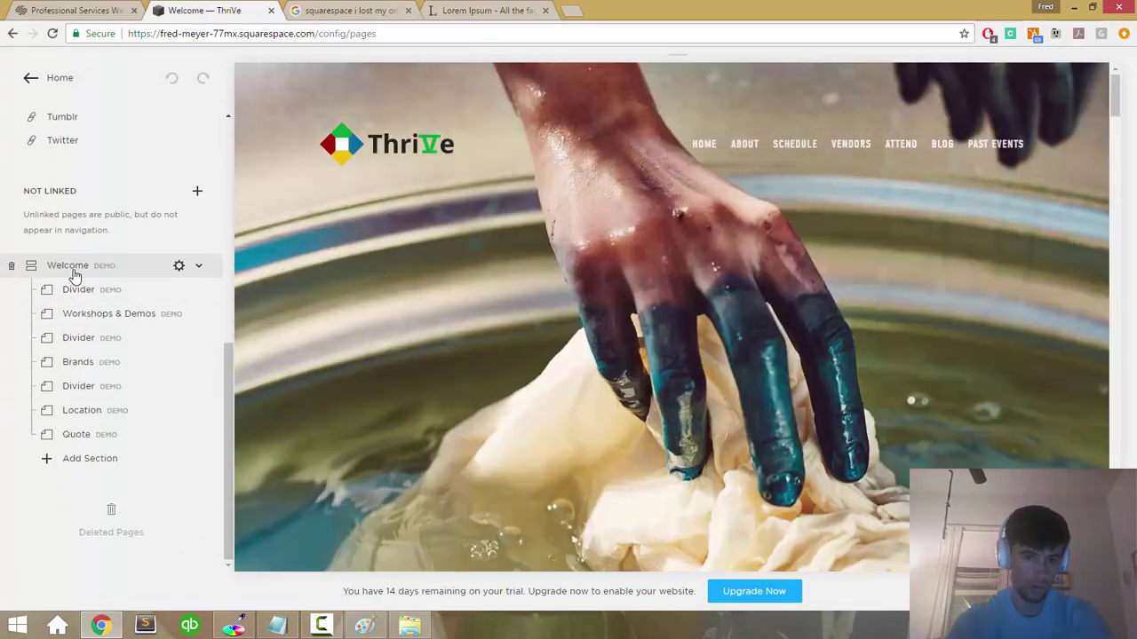
{"action": "scroll", "coordinate": [152, 272], "scroll_direction": "up", "scroll_amount": 6}
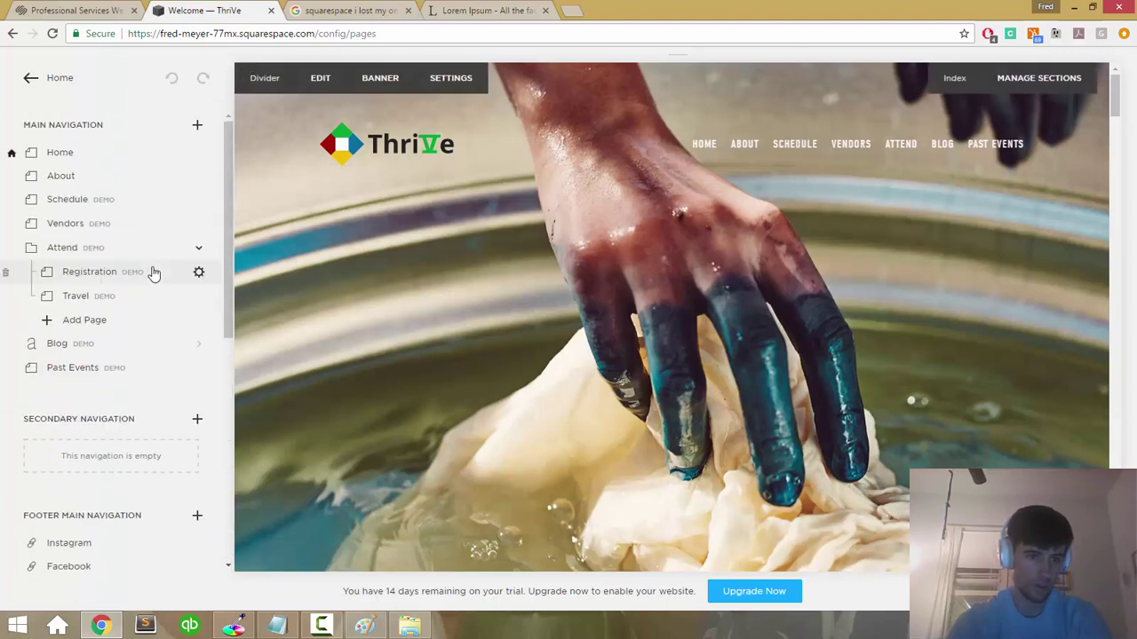
{"action": "scroll", "coordinate": [58, 162], "scroll_direction": "down", "scroll_amount": 6}
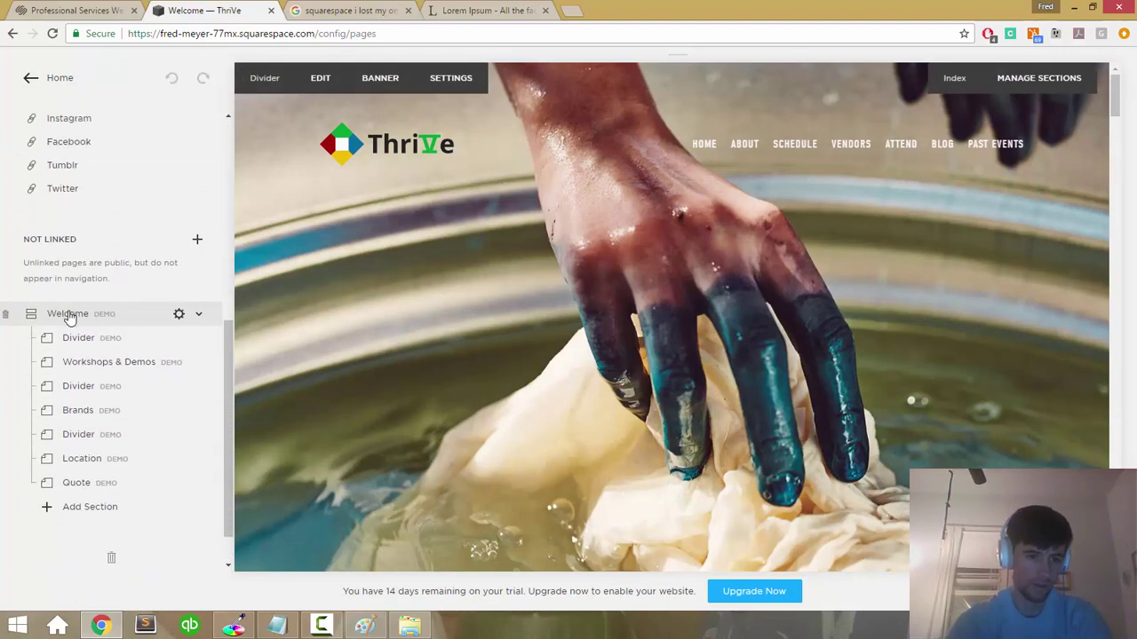
{"action": "mouse_move", "coordinate": [69, 316]}
{"action": "left_mouse_down"}
{"action": "mouse_move", "coordinate": [56, 279]}
{"action": "mouse_move", "coordinate": [30, 282]}
{"action": "mouse_move", "coordinate": [66, 317]}
{"action": "left_mouse_up"}
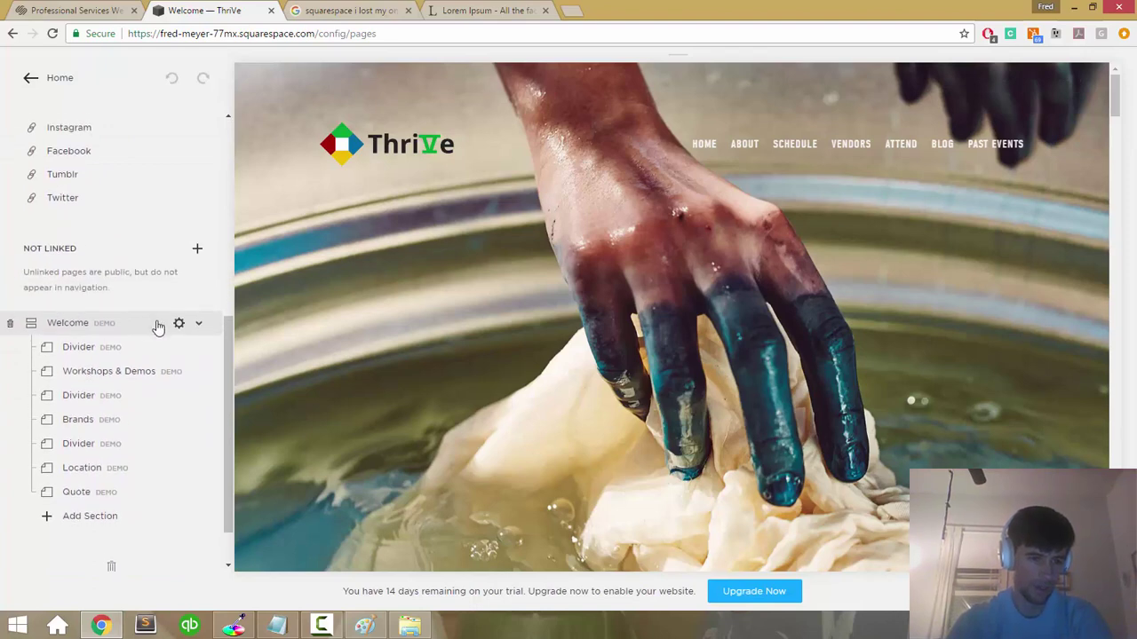
{"action": "left_click", "coordinate": [179, 324]}
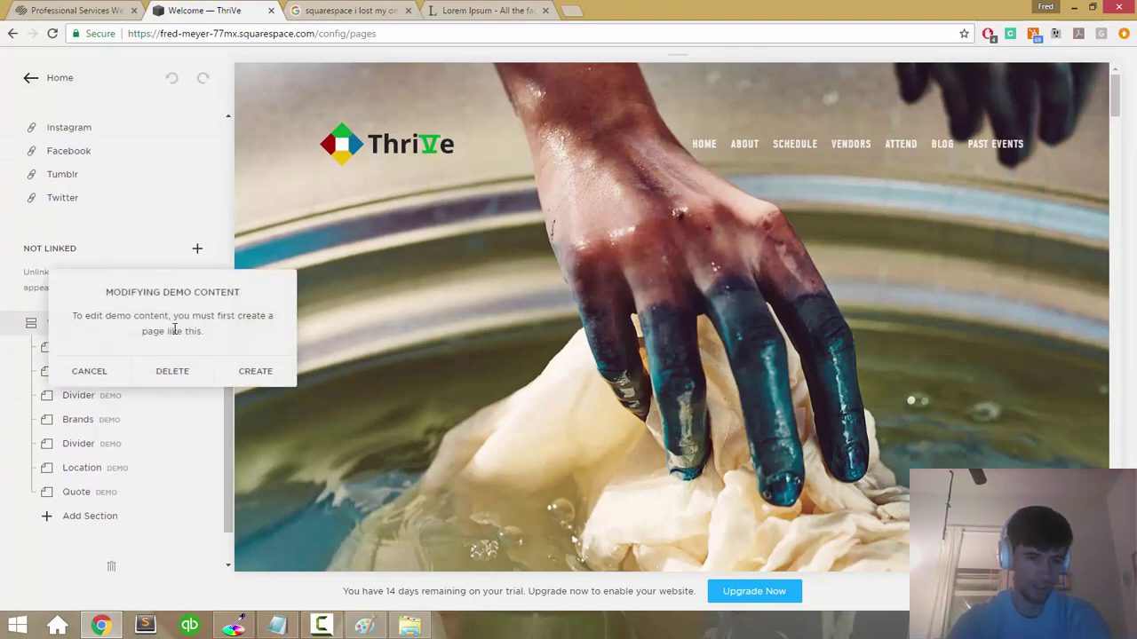
{"action": "left_click", "coordinate": [89, 372]}
{"action": "left_click", "coordinate": [202, 326]}
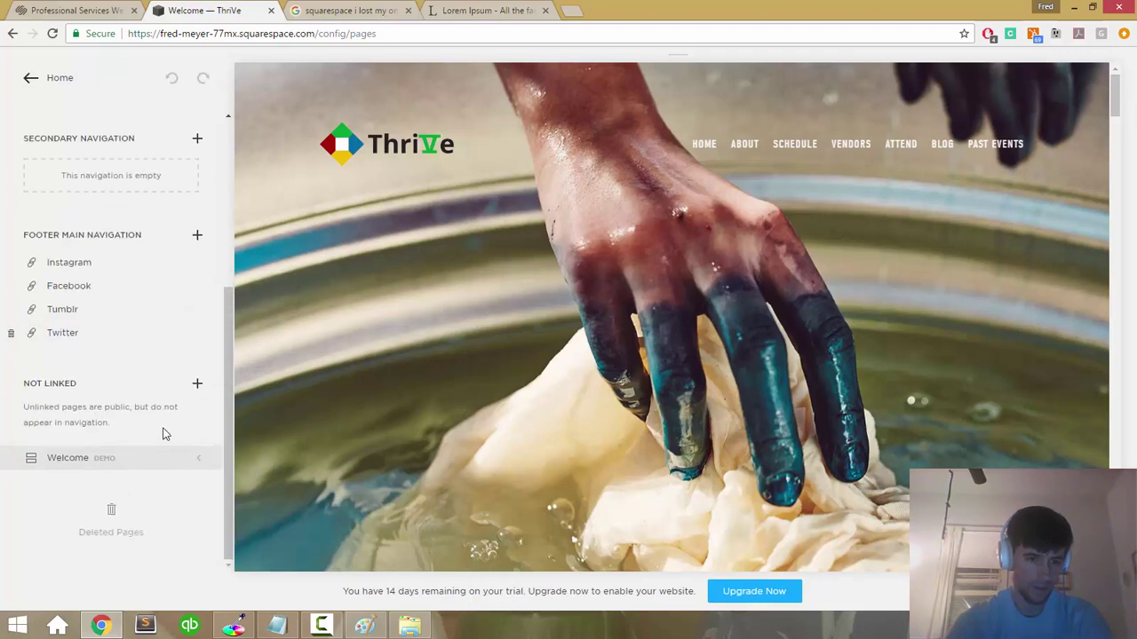
{"action": "left_click", "coordinate": [201, 459]}
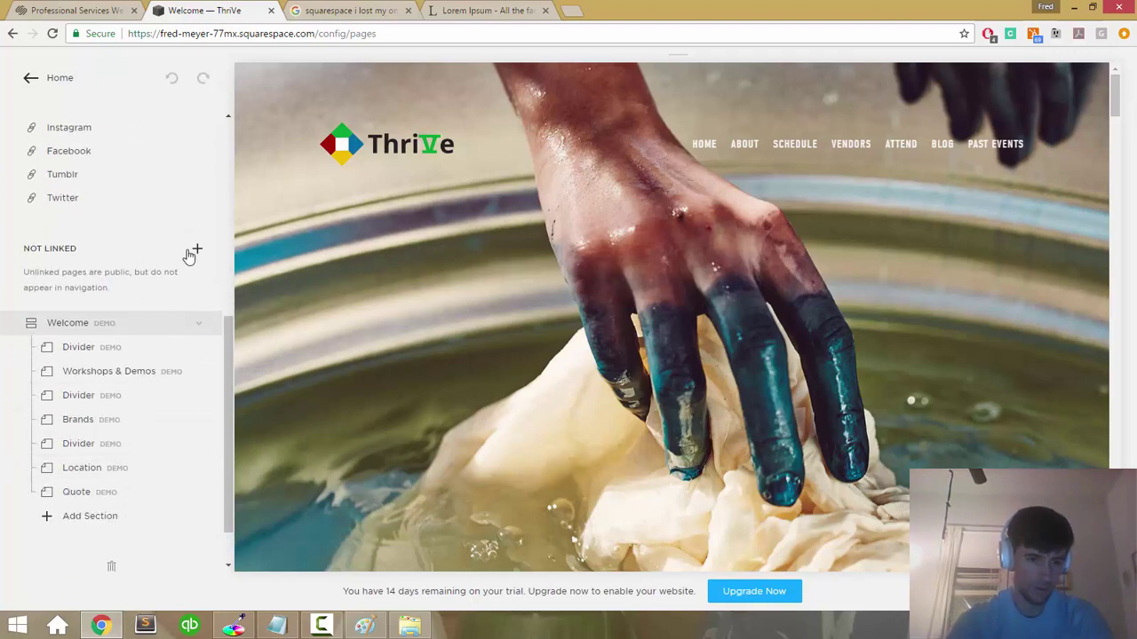
{"action": "scroll", "coordinate": [187, 257], "scroll_direction": "up", "scroll_amount": 5}
Step: Add a new index page to Main Navigation and move Home above New Index
{"action": "left_click", "coordinate": [199, 127]}
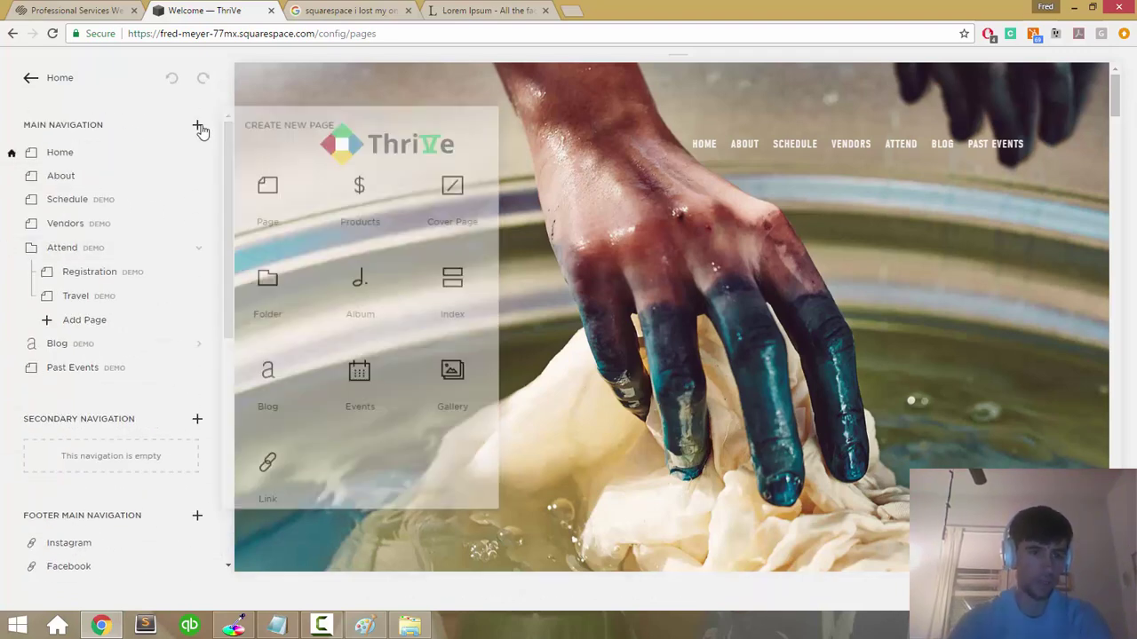
{"action": "left_click", "coordinate": [453, 268]}
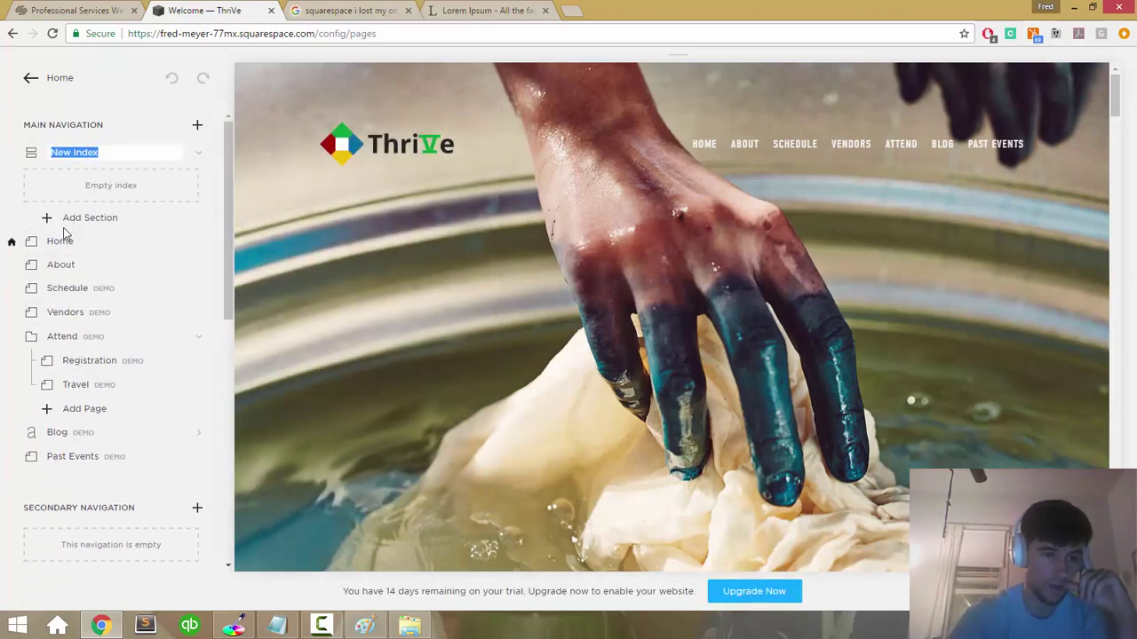
{"action": "left_click_drag", "start_coordinate": [62, 241], "coordinate": [76, 208]}
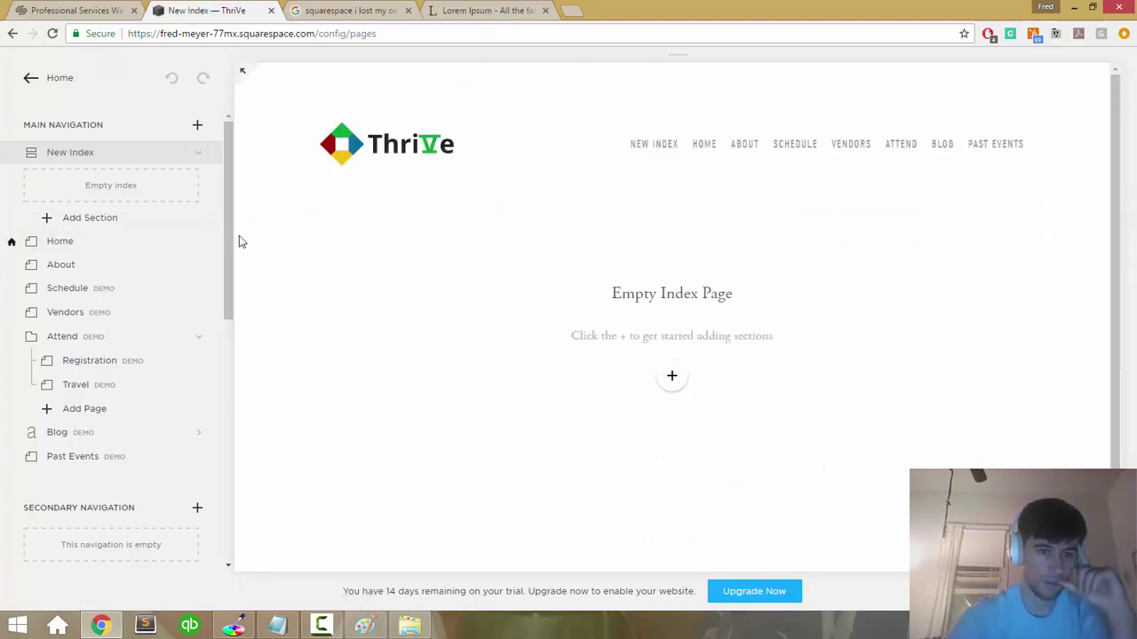
Step: Add a blank Content section titled 'Home' to New Index and start editing it
{"action": "left_click", "coordinate": [98, 222]}
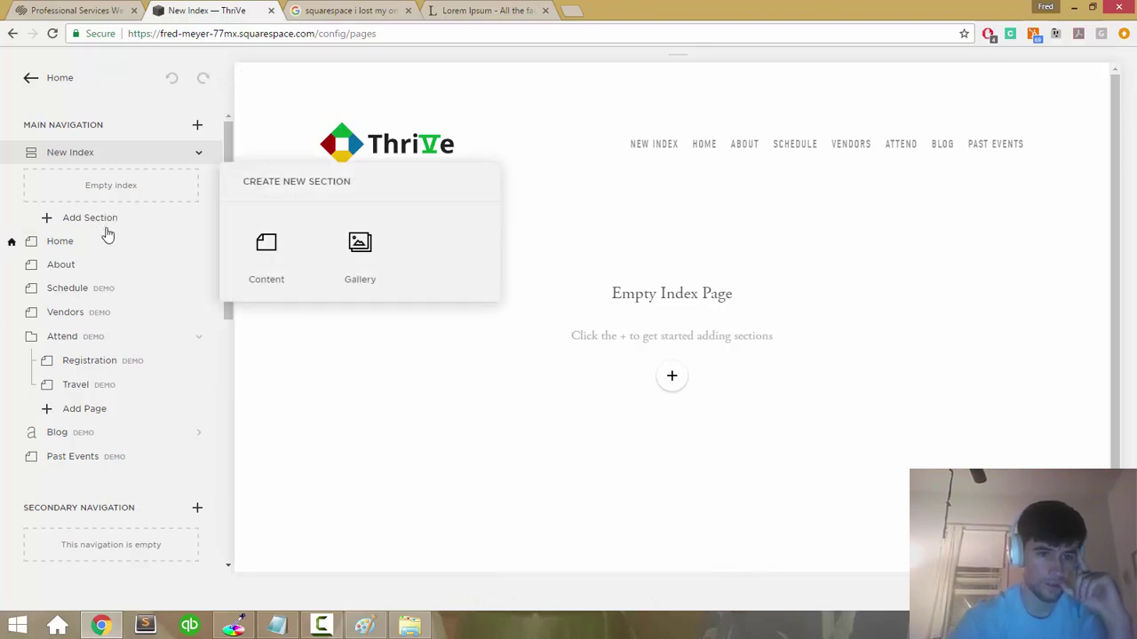
{"action": "left_click", "coordinate": [271, 249]}
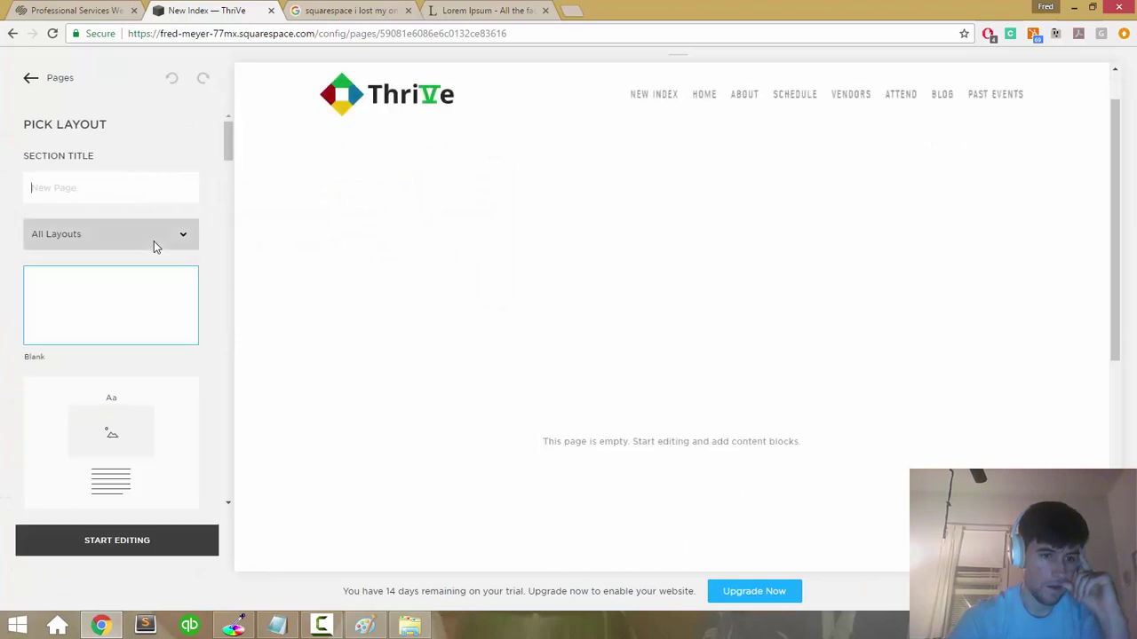
{"action": "left_click", "coordinate": [146, 238]}
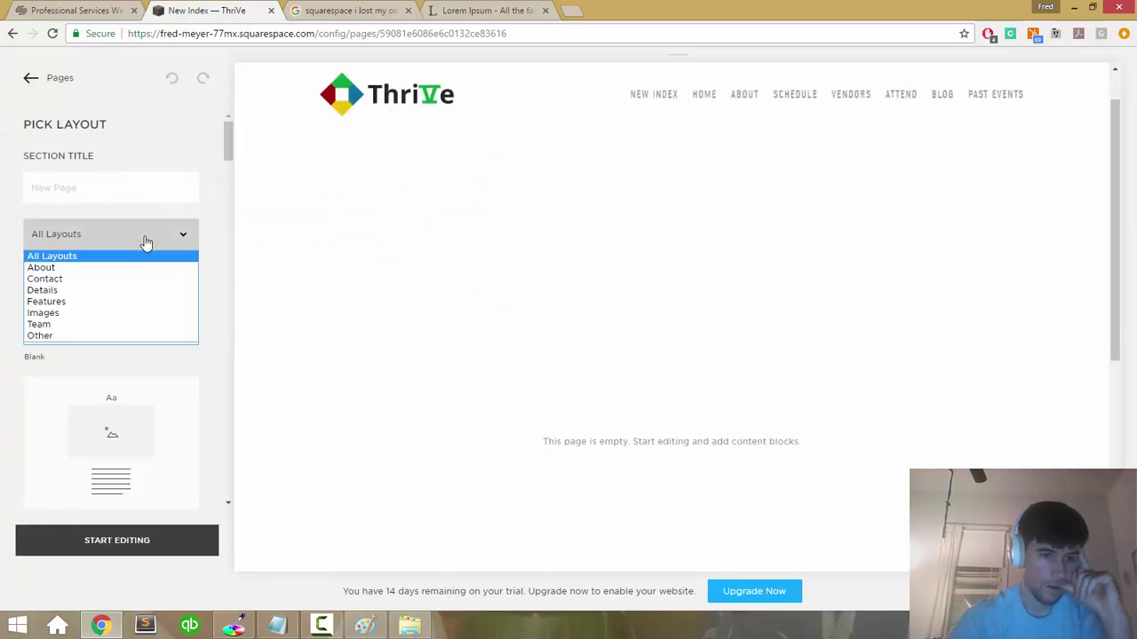
{"action": "left_click", "coordinate": [146, 242]}
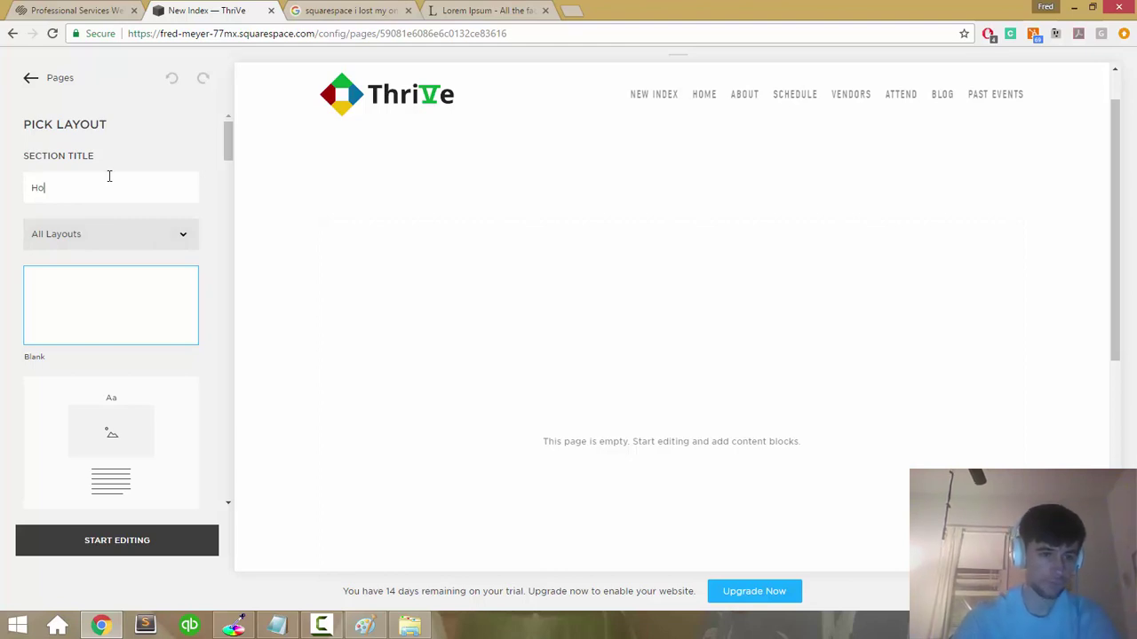
{"action": "left_click", "coordinate": [109, 544]}
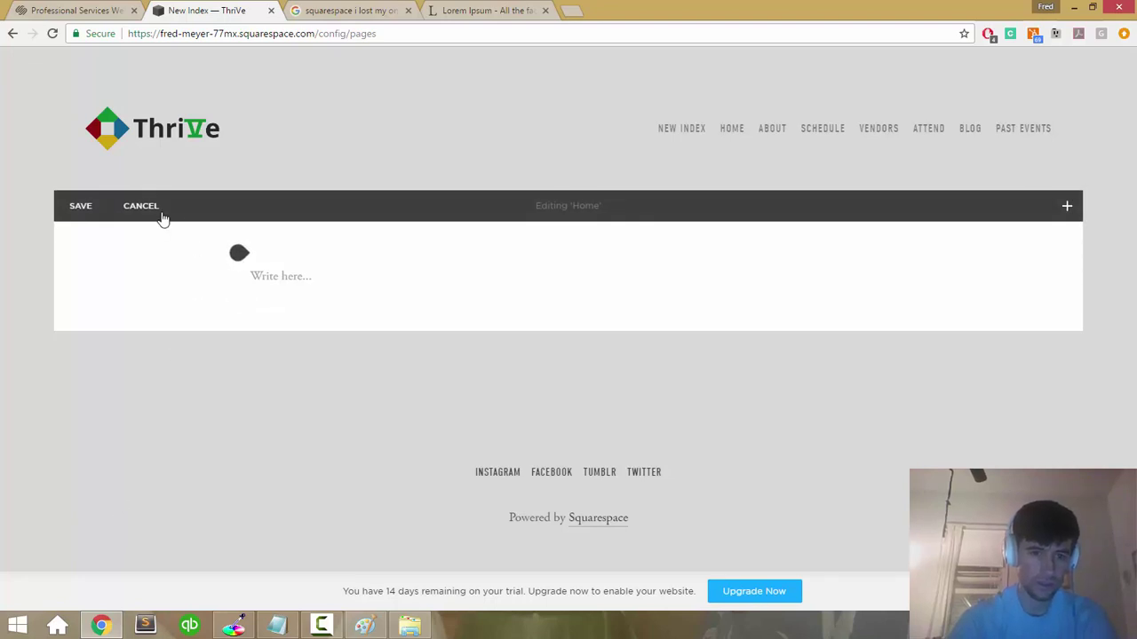
Step: Exit the section editor without saving and delete the Home section from New Index
{"action": "left_click", "coordinate": [148, 215]}
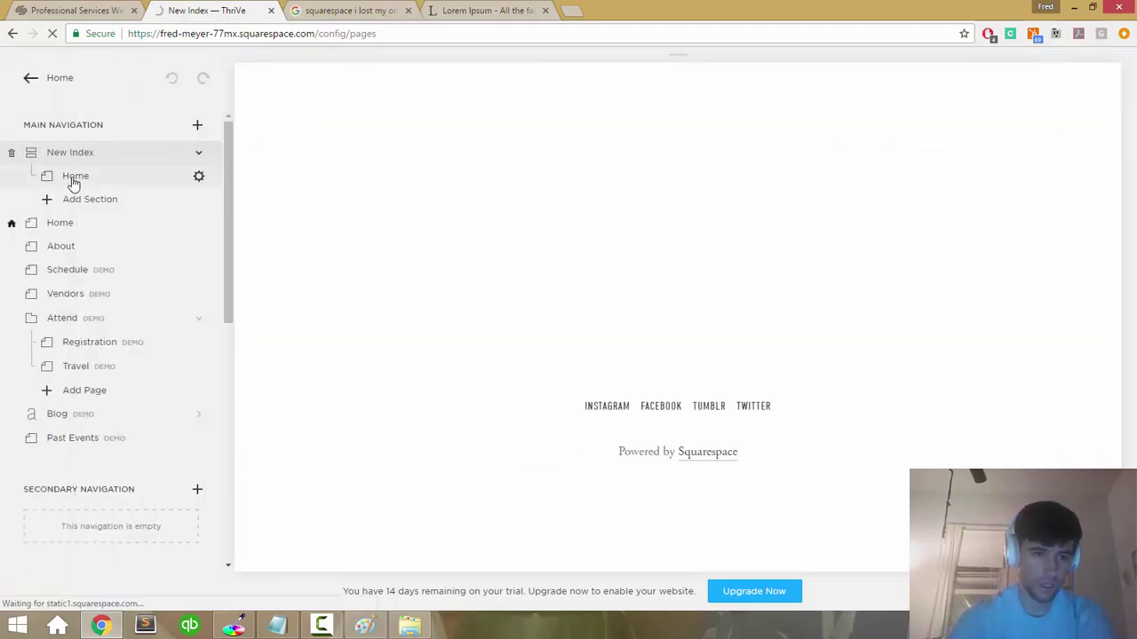
{"action": "left_click_drag", "start_coordinate": [74, 180], "coordinate": [71, 169]}
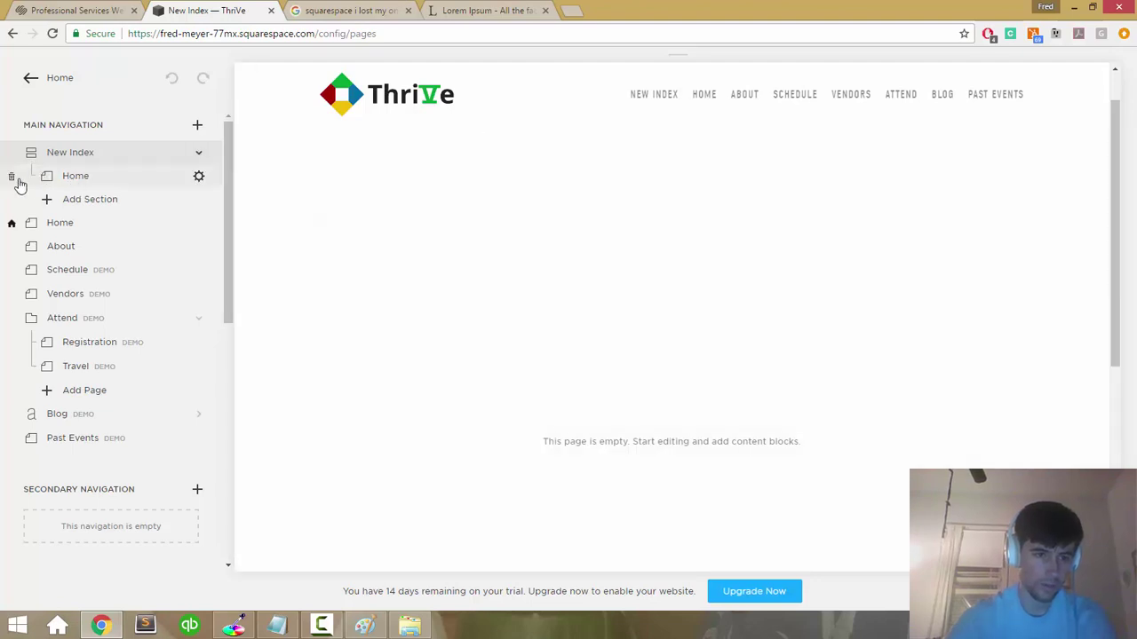
{"action": "left_click", "coordinate": [12, 175]}
{"action": "left_click", "coordinate": [186, 213]}
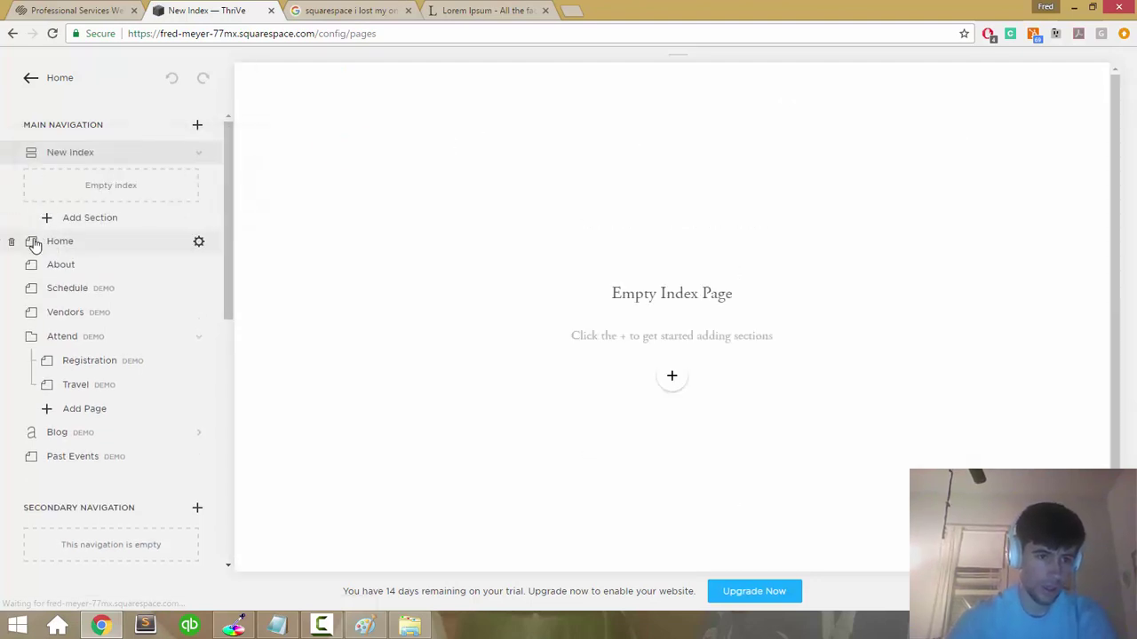
Step: Reposition the Home page below New Index in Main Navigation and preview the Welcome page
{"action": "left_click_drag", "start_coordinate": [33, 244], "coordinate": [68, 173]}
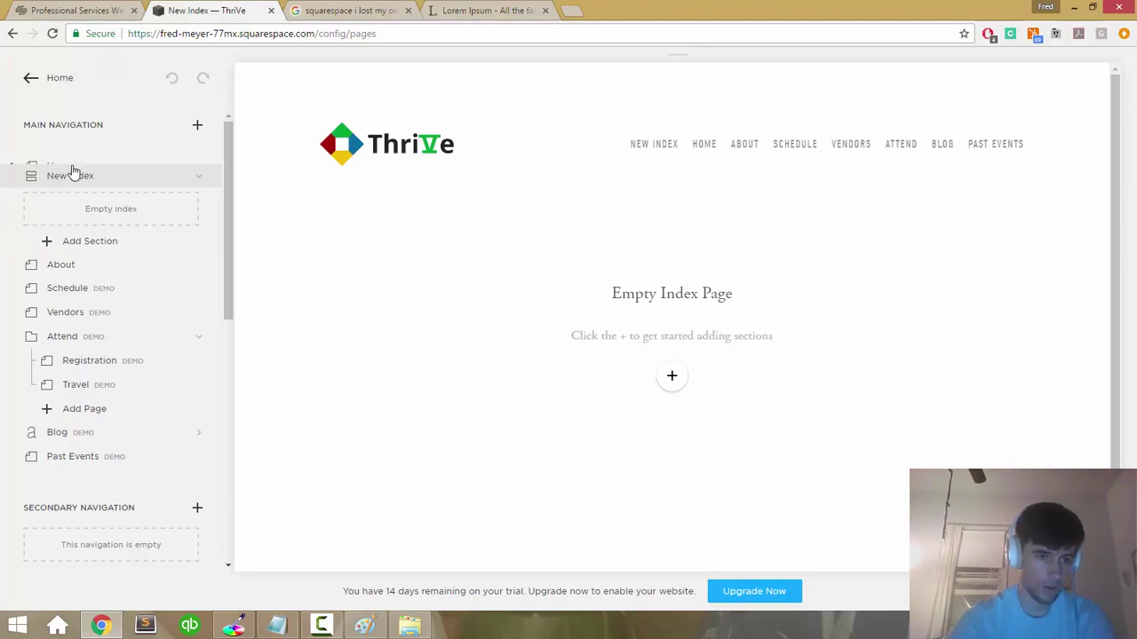
{"action": "left_click_drag", "start_coordinate": [73, 194], "coordinate": [134, 276]}
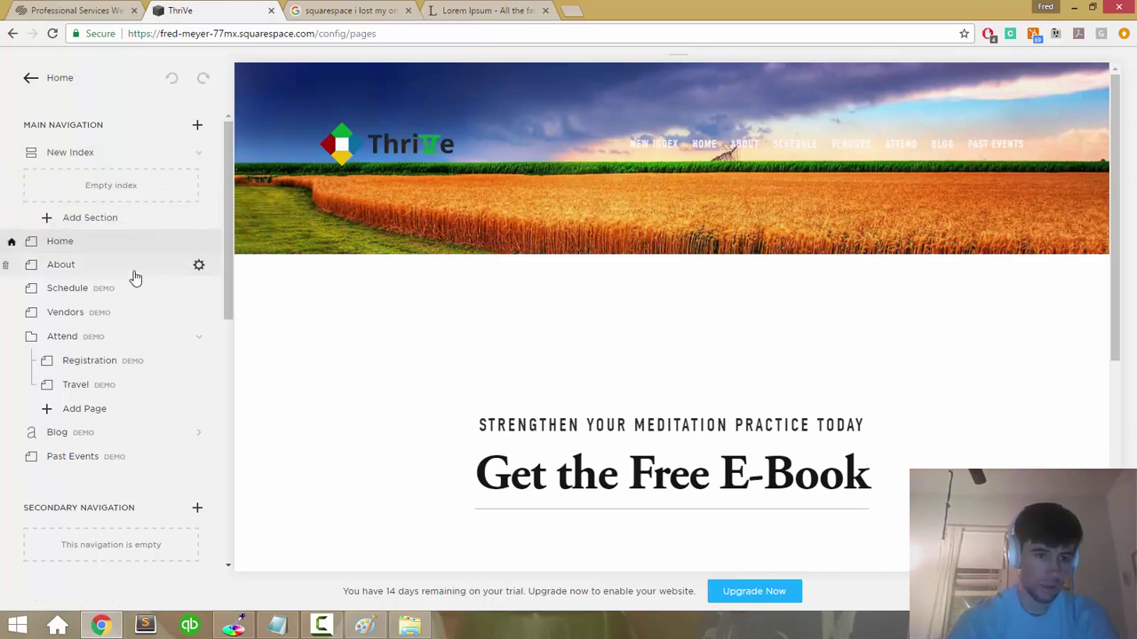
{"action": "scroll", "coordinate": [134, 276], "scroll_direction": "down", "scroll_amount": 5}
{"action": "scroll", "coordinate": [122, 380], "scroll_direction": "down", "scroll_amount": 1}
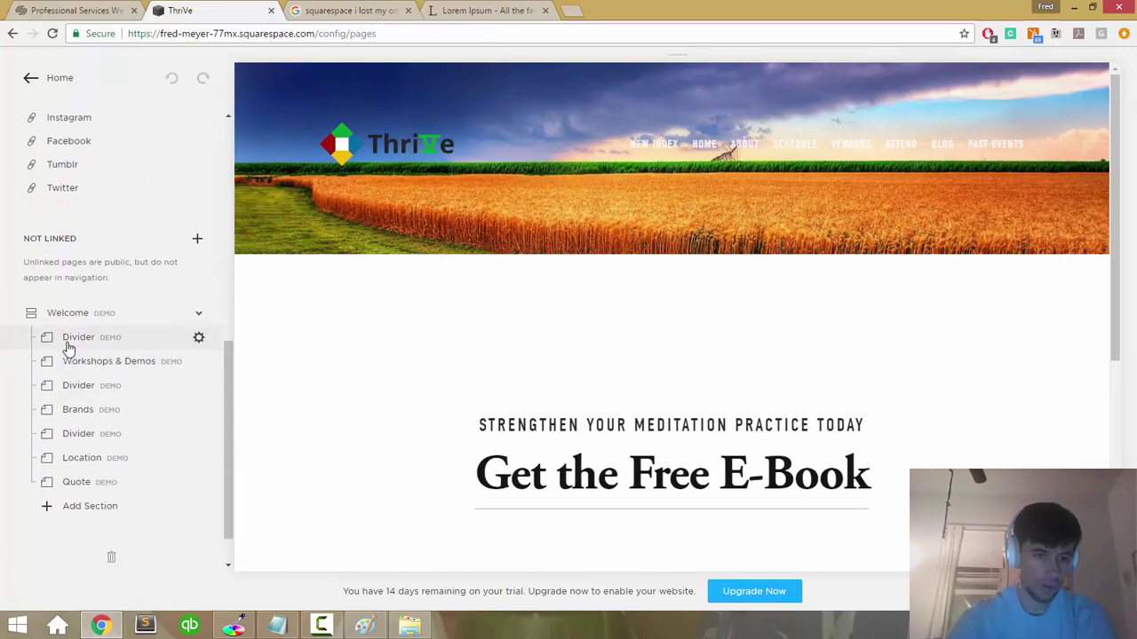
{"action": "left_click", "coordinate": [69, 346]}
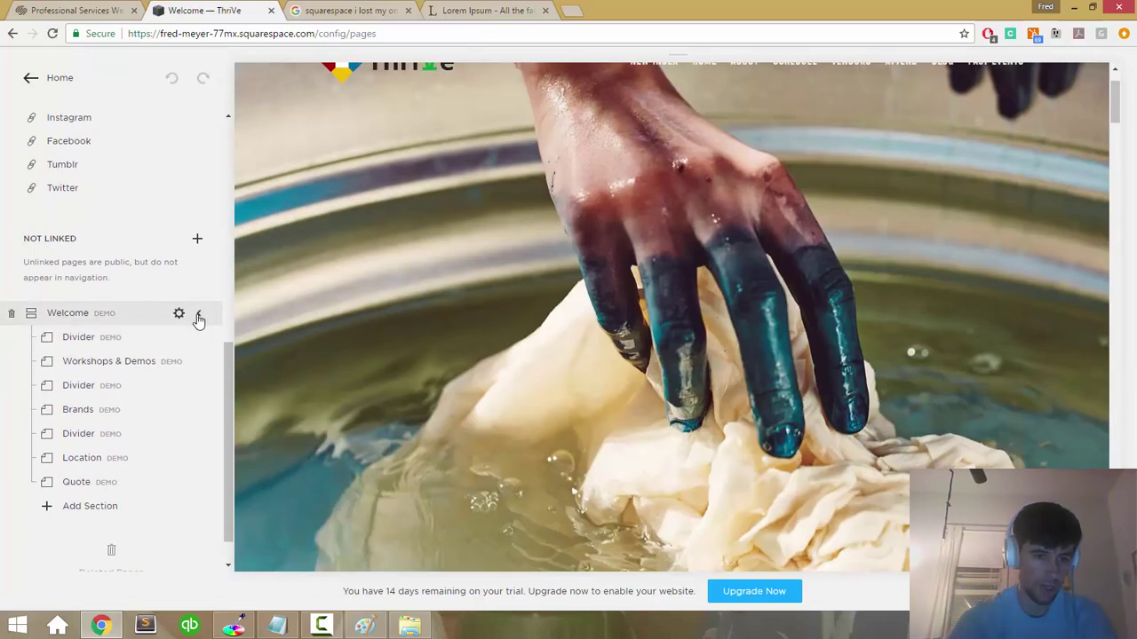
{"action": "left_click", "coordinate": [199, 318]}
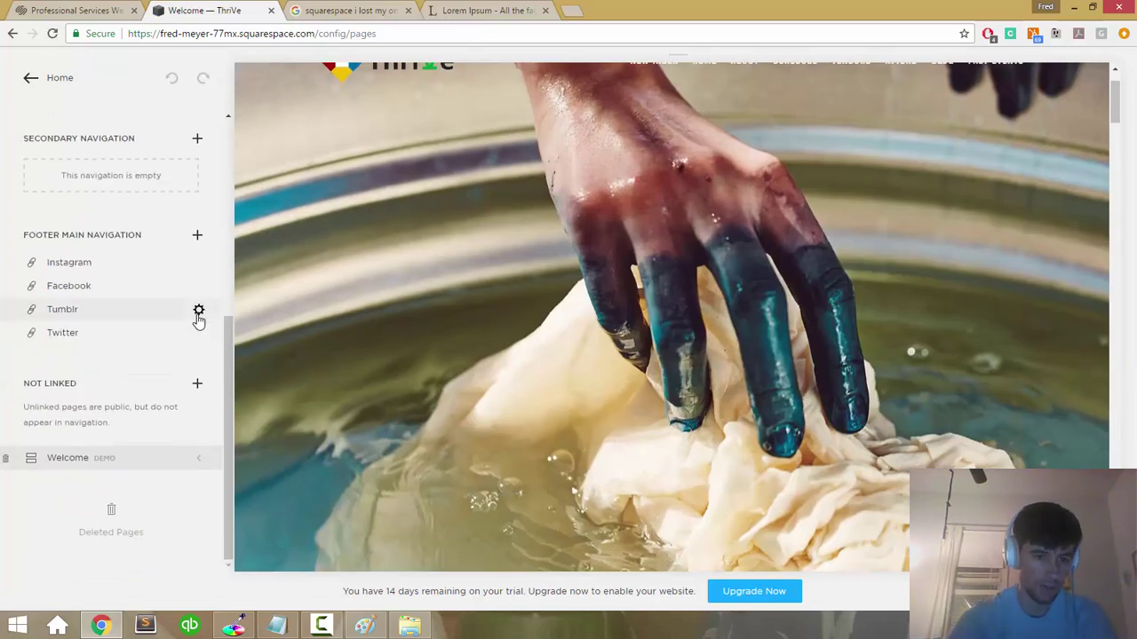
{"action": "left_click", "coordinate": [199, 460]}
{"action": "scroll", "coordinate": [186, 404], "scroll_direction": "up", "scroll_amount": 5}
{"action": "mouse_move", "coordinate": [102, 226]}
{"action": "left_mouse_down"}
{"action": "mouse_move", "coordinate": [133, 555]}
{"action": "mouse_move", "coordinate": [136, 306]}
{"action": "mouse_move", "coordinate": [137, 329]}
{"action": "mouse_move", "coordinate": [48, 275]}
{"action": "mouse_move", "coordinate": [56, 305]}
{"action": "mouse_move", "coordinate": [56, 213]}
{"action": "mouse_move", "coordinate": [56, 320]}
{"action": "mouse_move", "coordinate": [80, 7]}
{"action": "mouse_move", "coordinate": [95, 233]}
{"action": "left_mouse_up"}
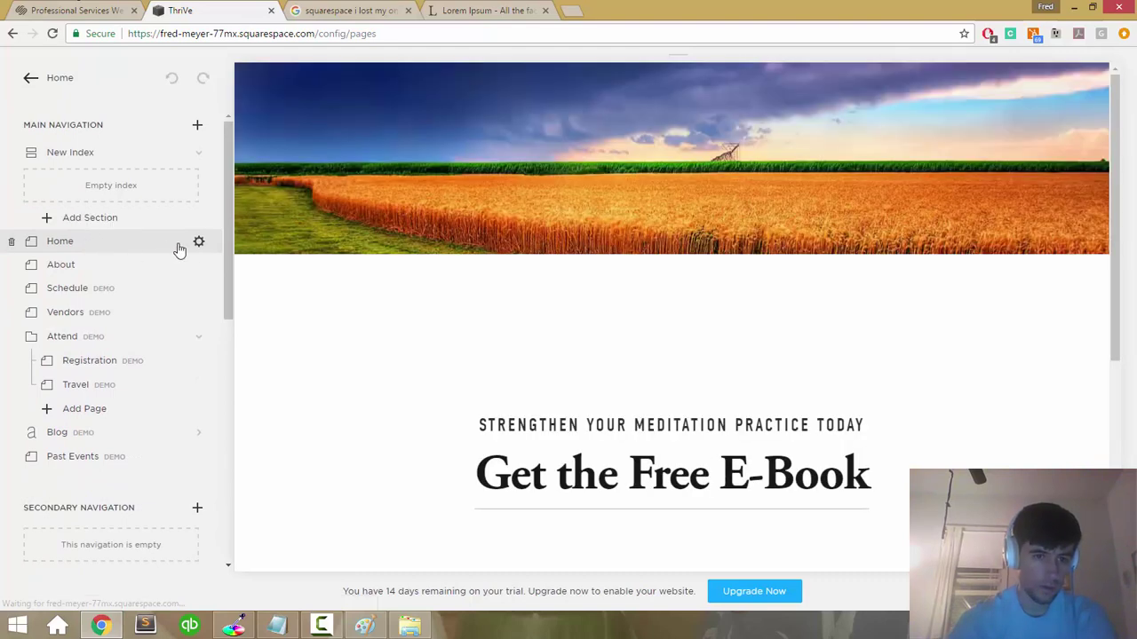
Step: Check the Home page settings and close them without changes
{"action": "left_click", "coordinate": [198, 242]}
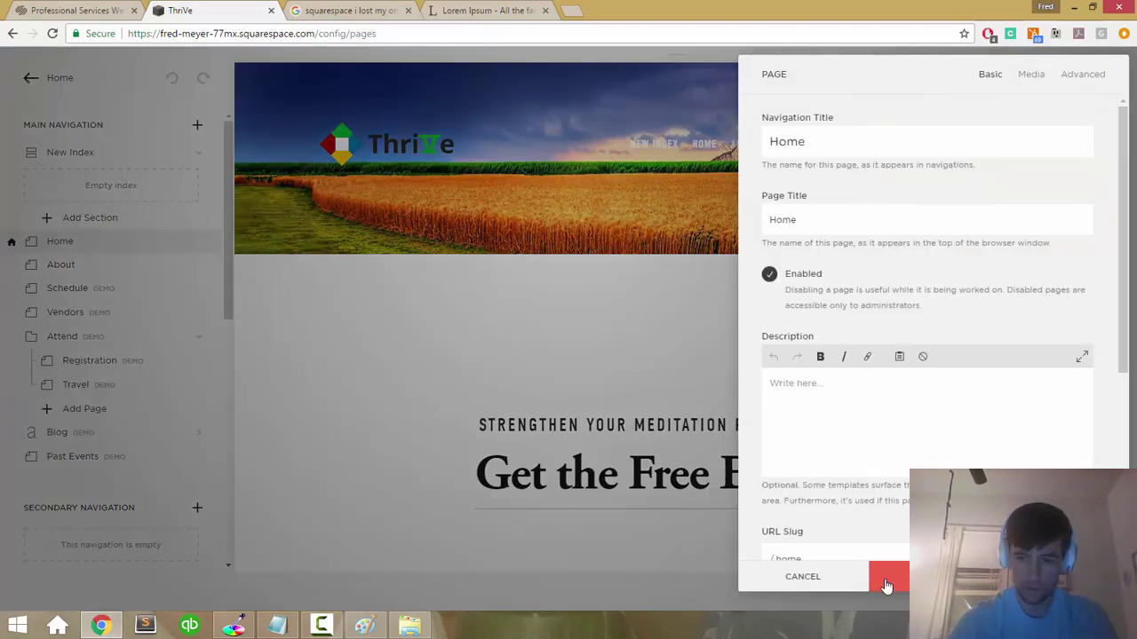
{"action": "scroll", "coordinate": [908, 432], "scroll_direction": "down", "scroll_amount": 5}
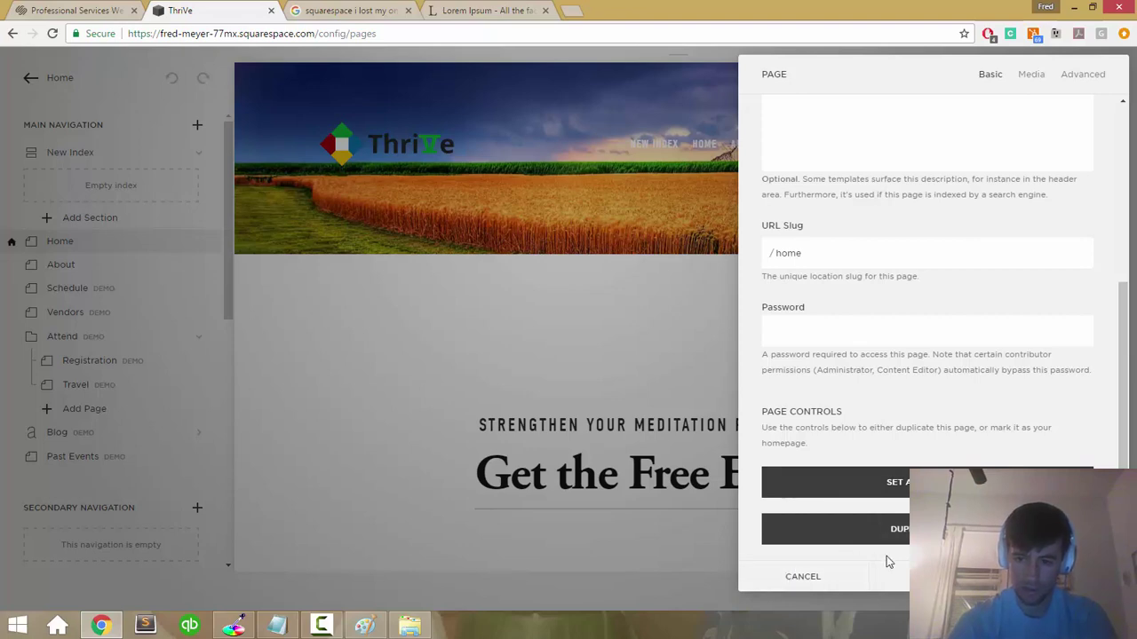
{"action": "left_click", "coordinate": [799, 578]}
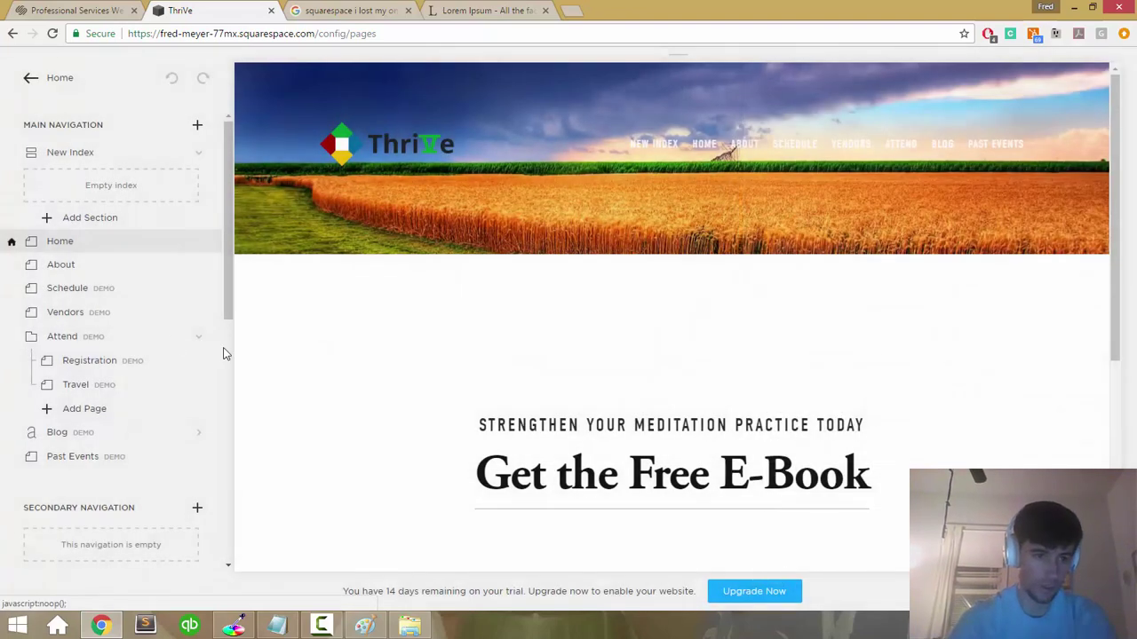
Step: Nest the About page inside New Index and preview New Index showing the E-Book content
{"action": "left_click_drag", "start_coordinate": [68, 273], "coordinate": [77, 188]}
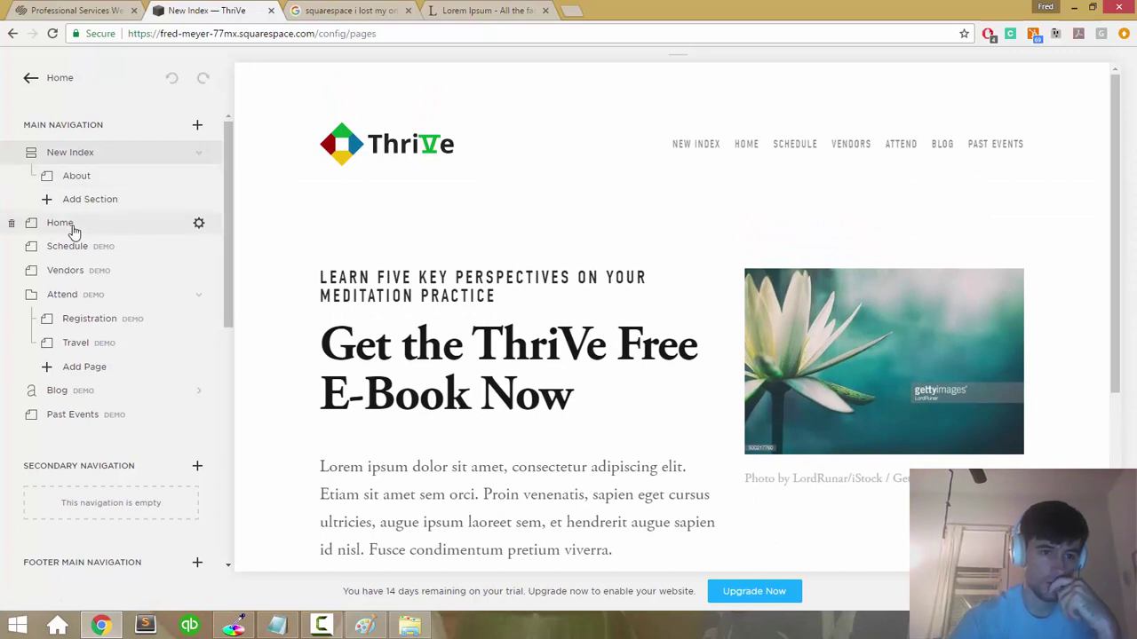
{"action": "left_click", "coordinate": [243, 231]}
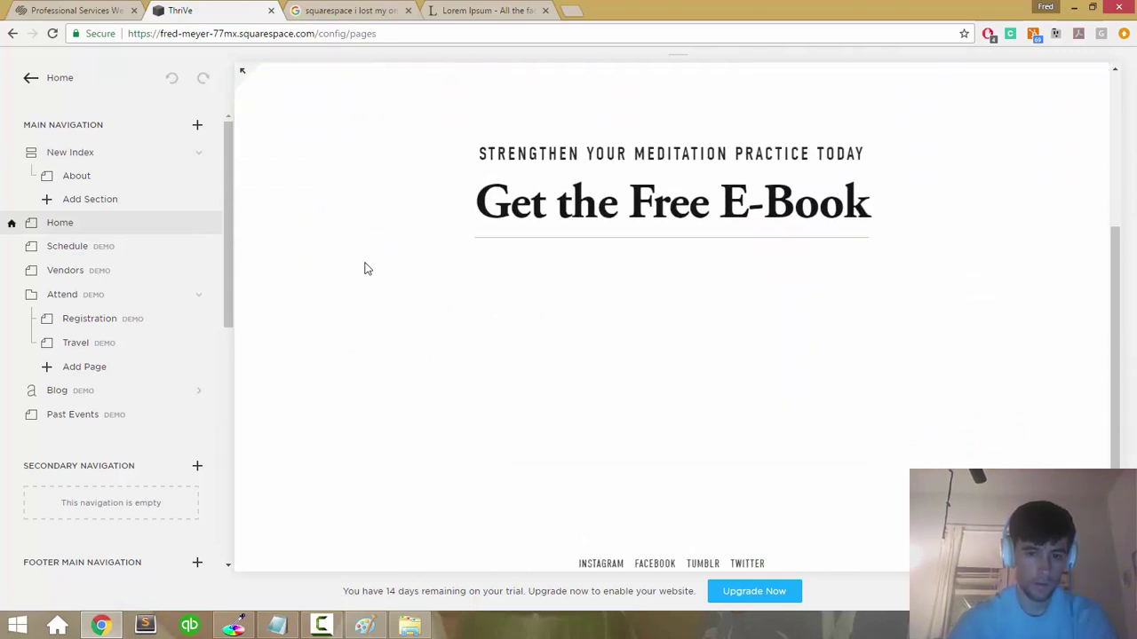
{"action": "left_click", "coordinate": [72, 155]}
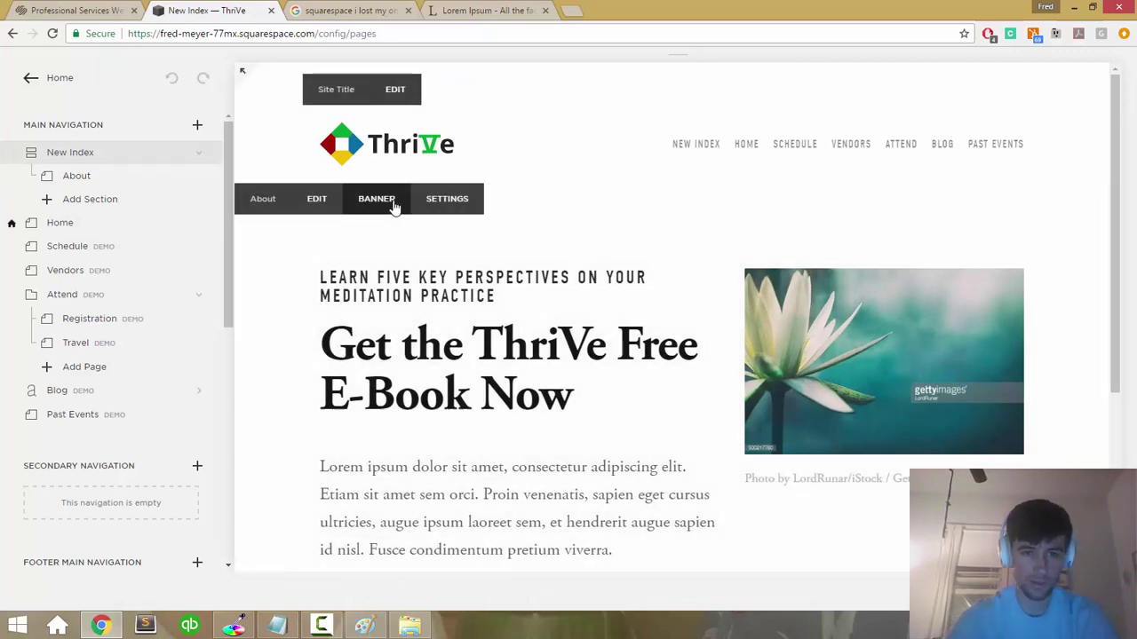
Step: Upload field-committed.jpg as the About section's banner image and save it
{"action": "left_click", "coordinate": [376, 199]}
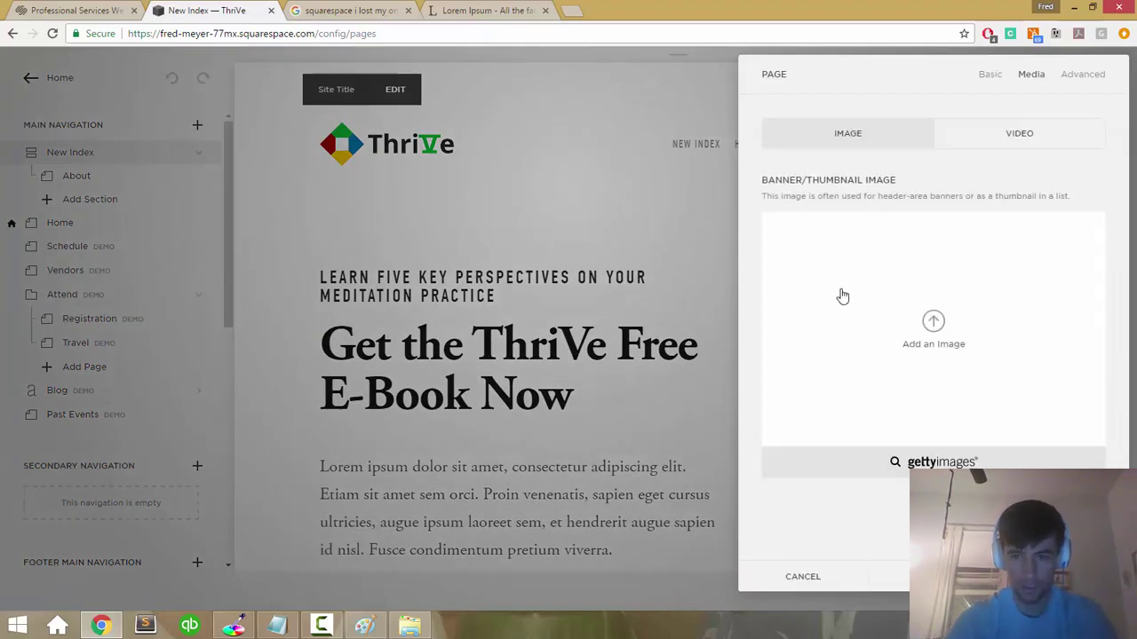
{"action": "left_click", "coordinate": [860, 299]}
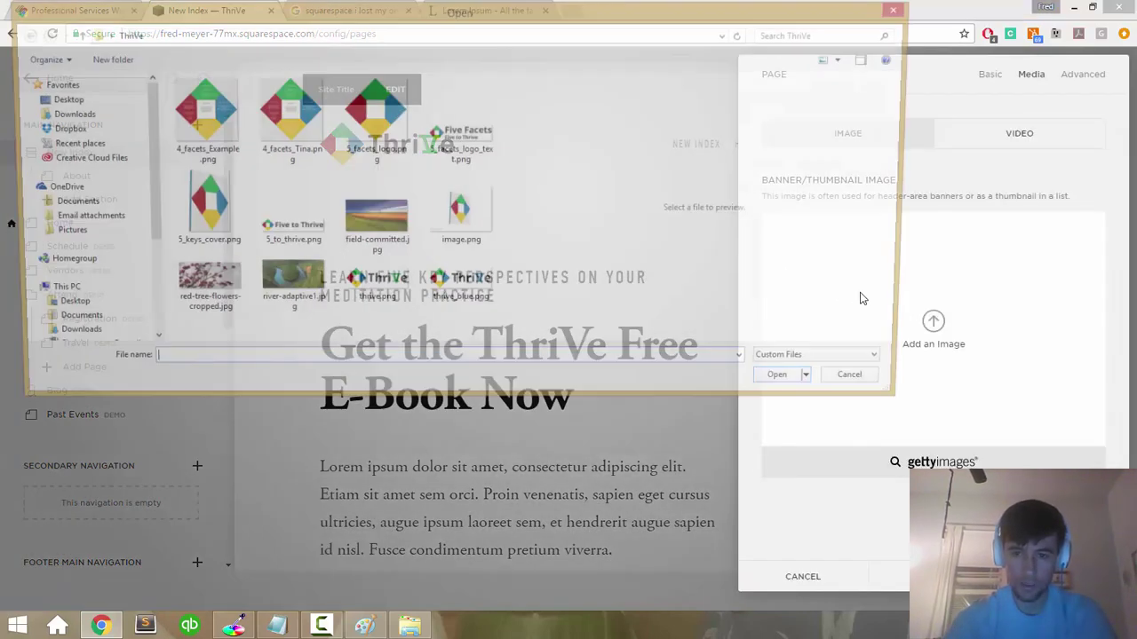
{"action": "key", "text": "Escape"}
{"action": "key", "text": "Escape"}
{"action": "mouse_move", "coordinate": [427, 258]}
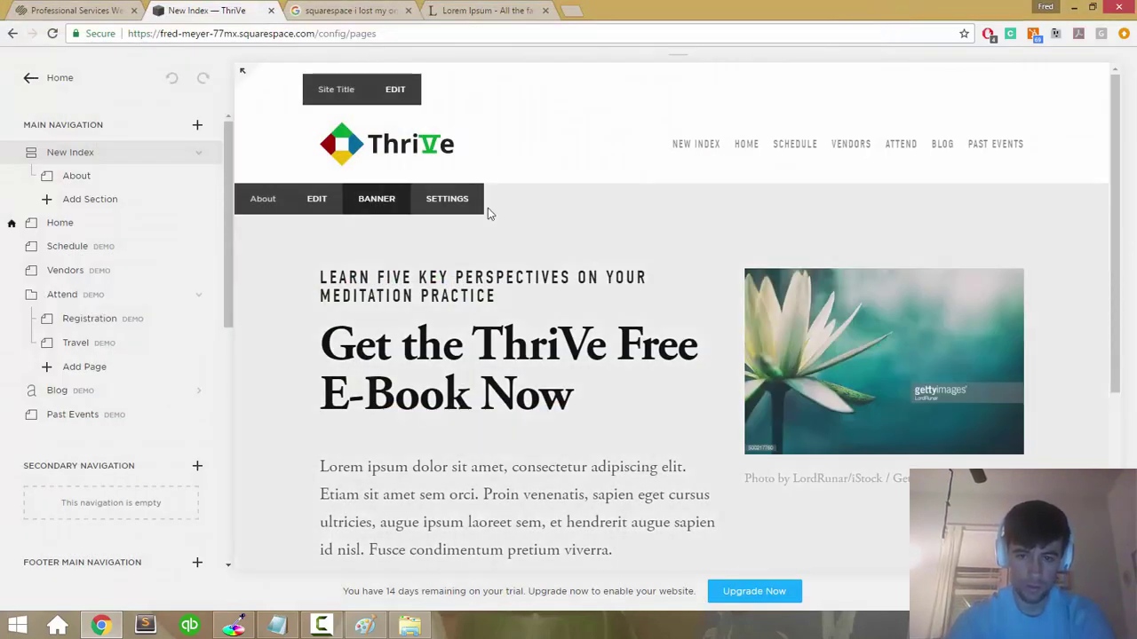
{"action": "left_click", "coordinate": [369, 199]}
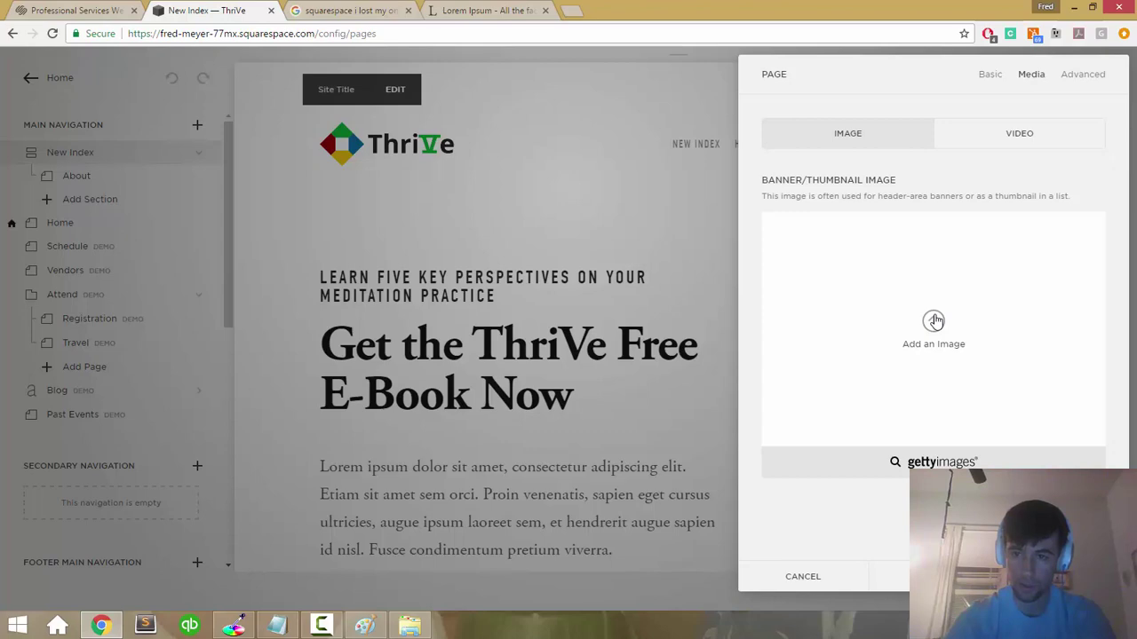
{"action": "left_click", "coordinate": [933, 321]}
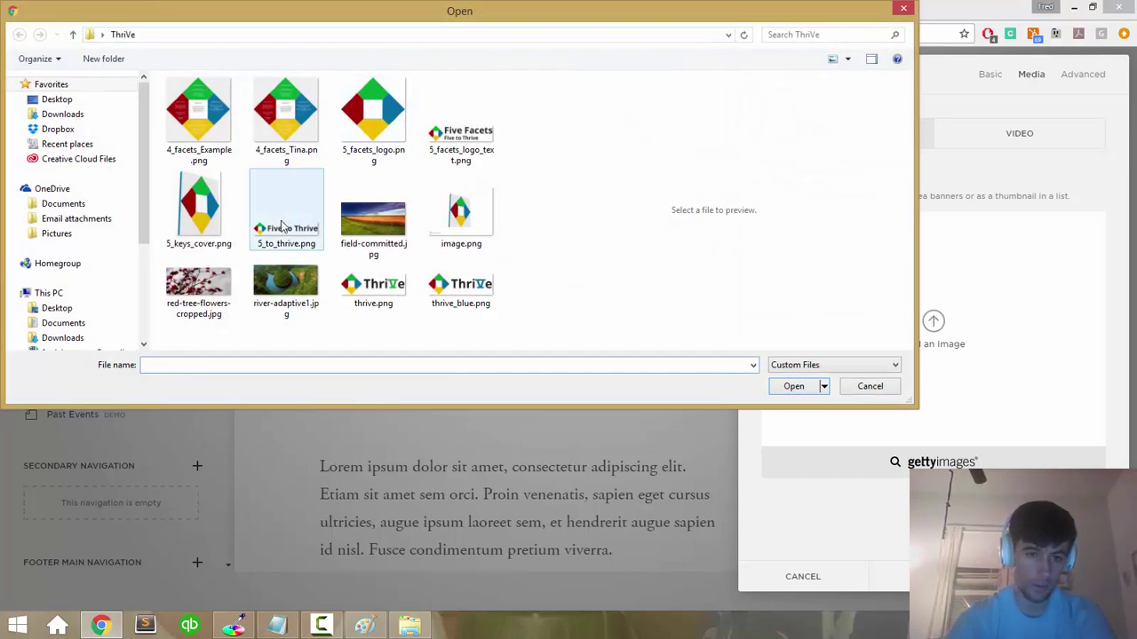
{"action": "left_click", "coordinate": [373, 221]}
{"action": "left_click", "coordinate": [790, 387]}
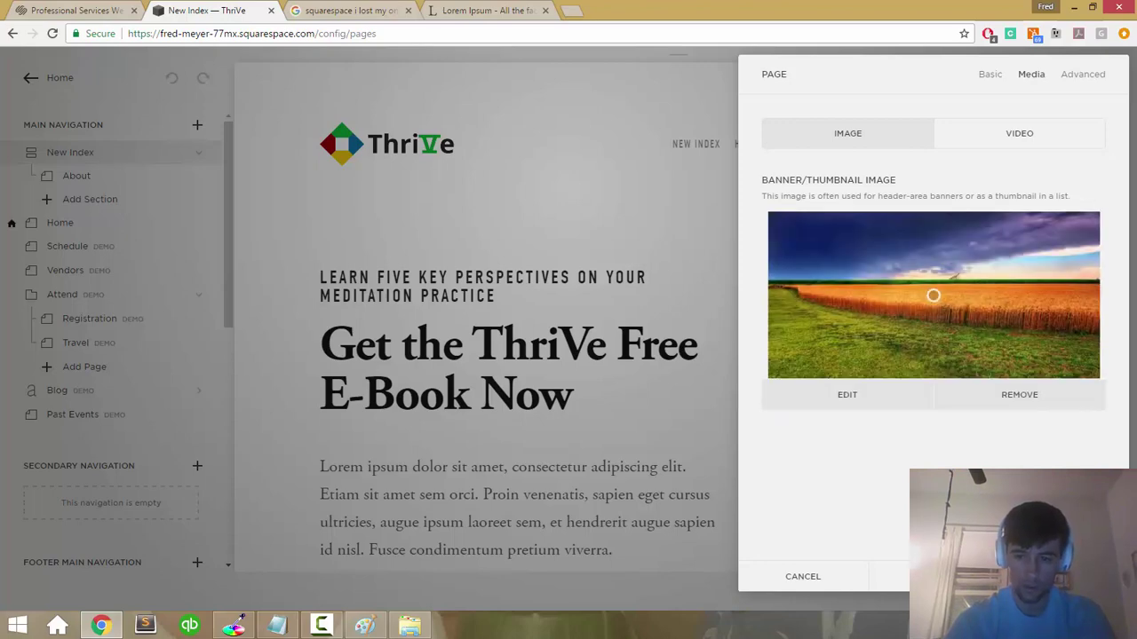
{"action": "key", "text": "Return"}
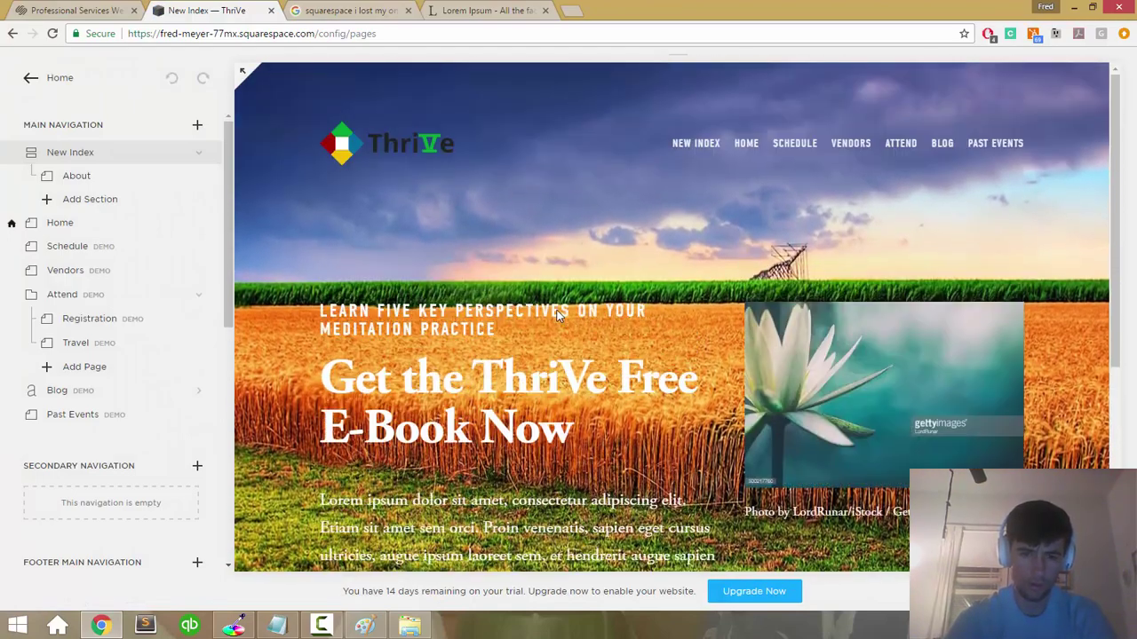
Step: Attempt to delete the old Home page and dismiss the cannot-delete-homepage warning
{"action": "scroll", "coordinate": [557, 315], "scroll_direction": "down", "scroll_amount": 4}
{"action": "scroll", "coordinate": [558, 315], "scroll_direction": "up", "scroll_amount": 4}
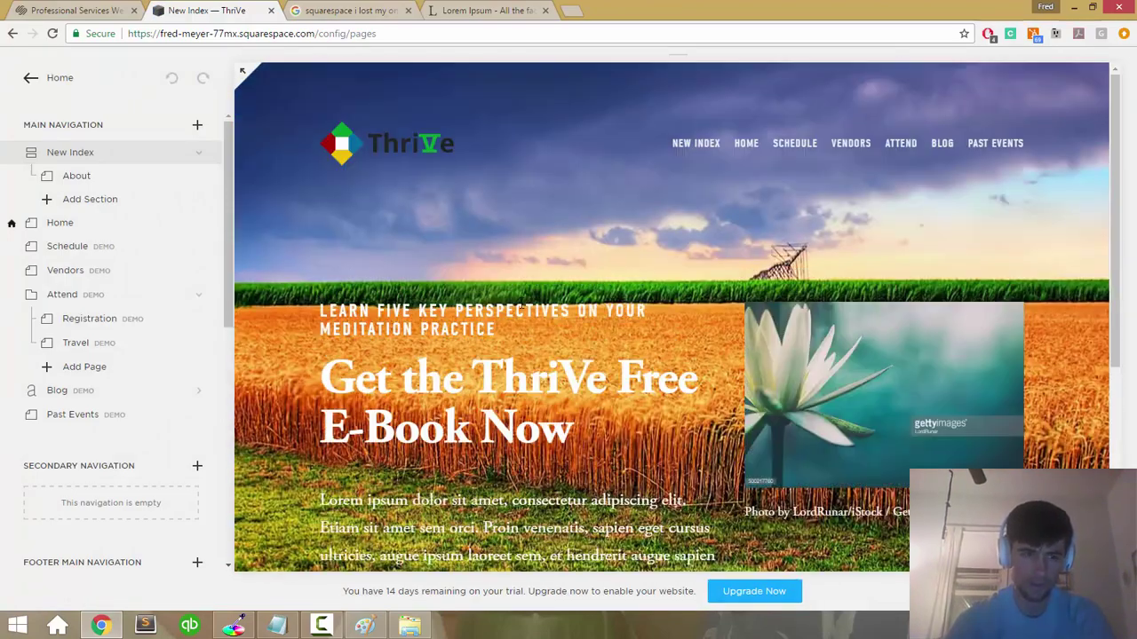
{"action": "left_click", "coordinate": [125, 208]}
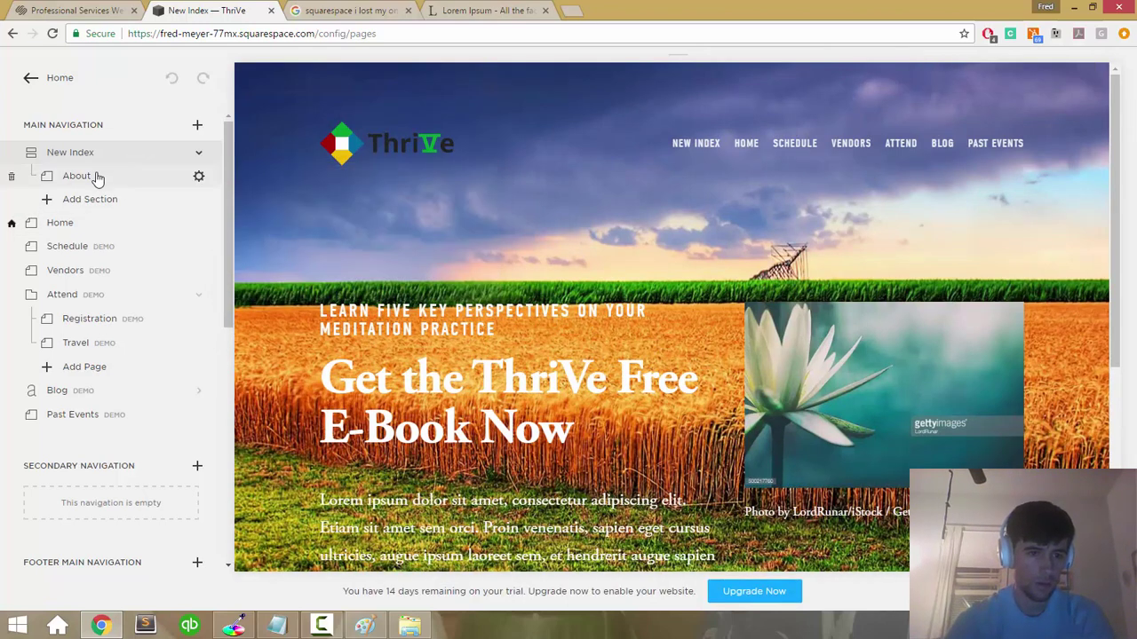
{"action": "left_click_drag", "start_coordinate": [98, 193], "coordinate": [89, 160]}
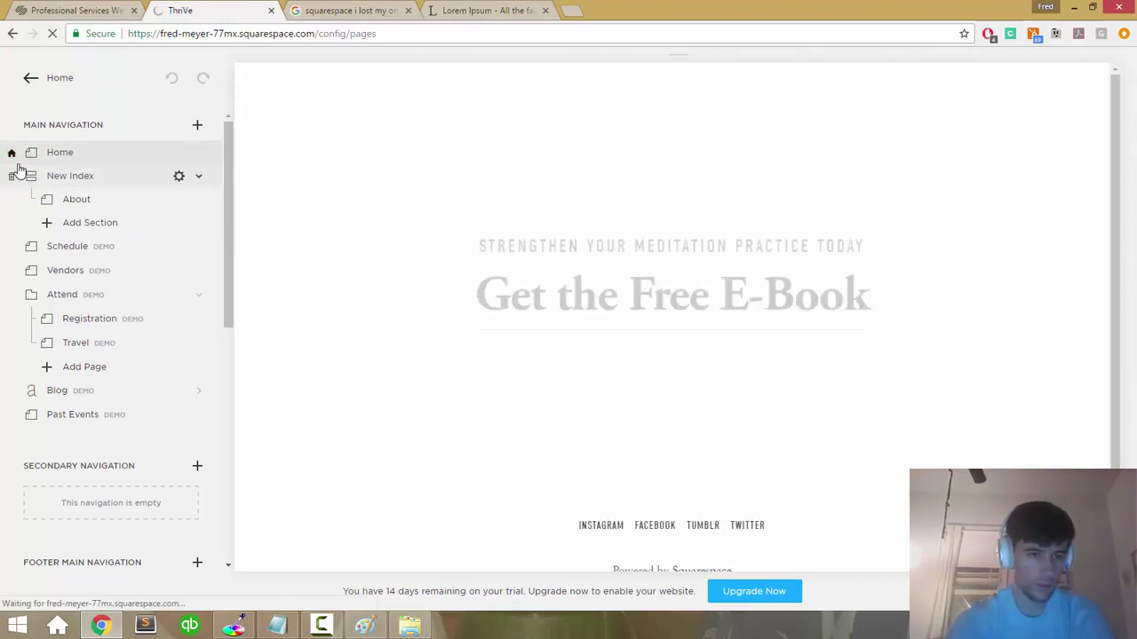
{"action": "left_click", "coordinate": [11, 157]}
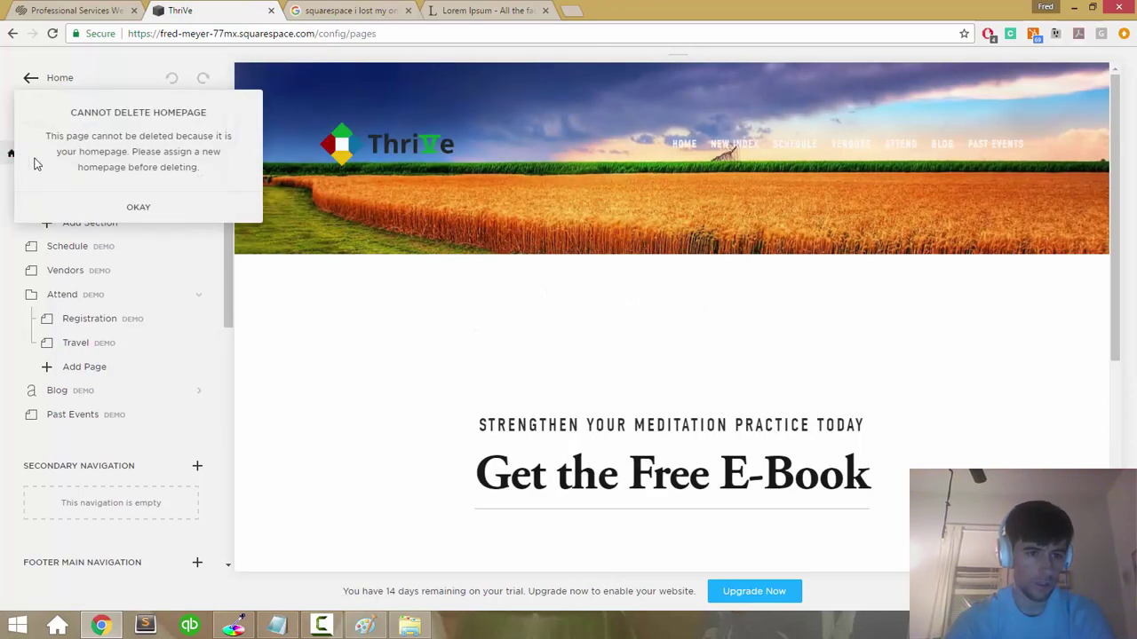
{"action": "left_click", "coordinate": [144, 207]}
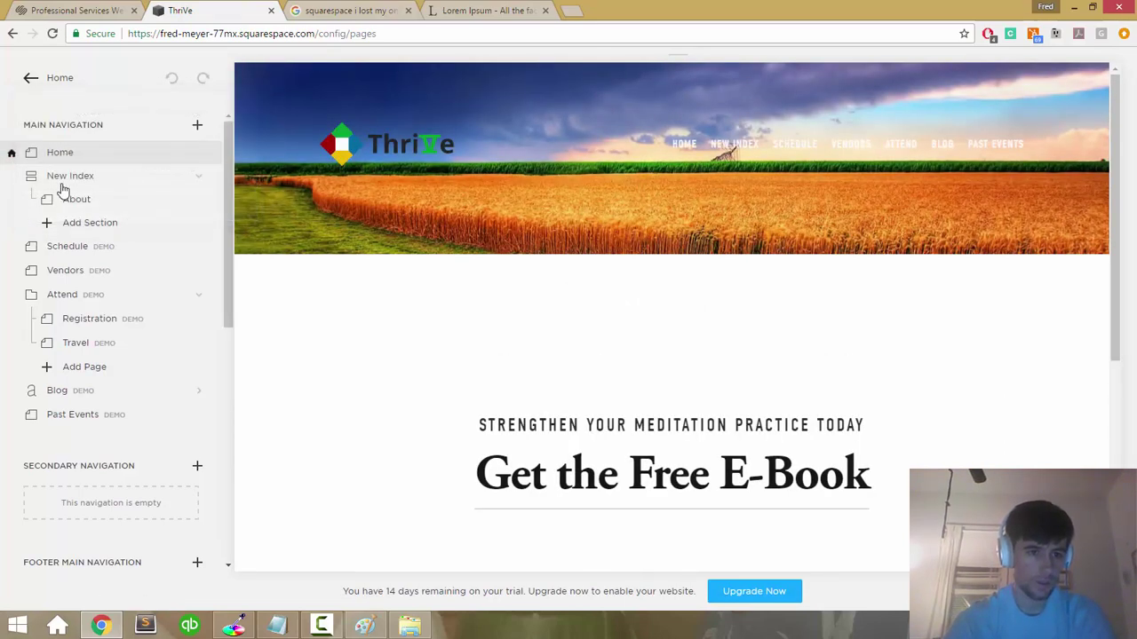
{"action": "scroll", "coordinate": [62, 382], "scroll_direction": "down", "scroll_amount": 5}
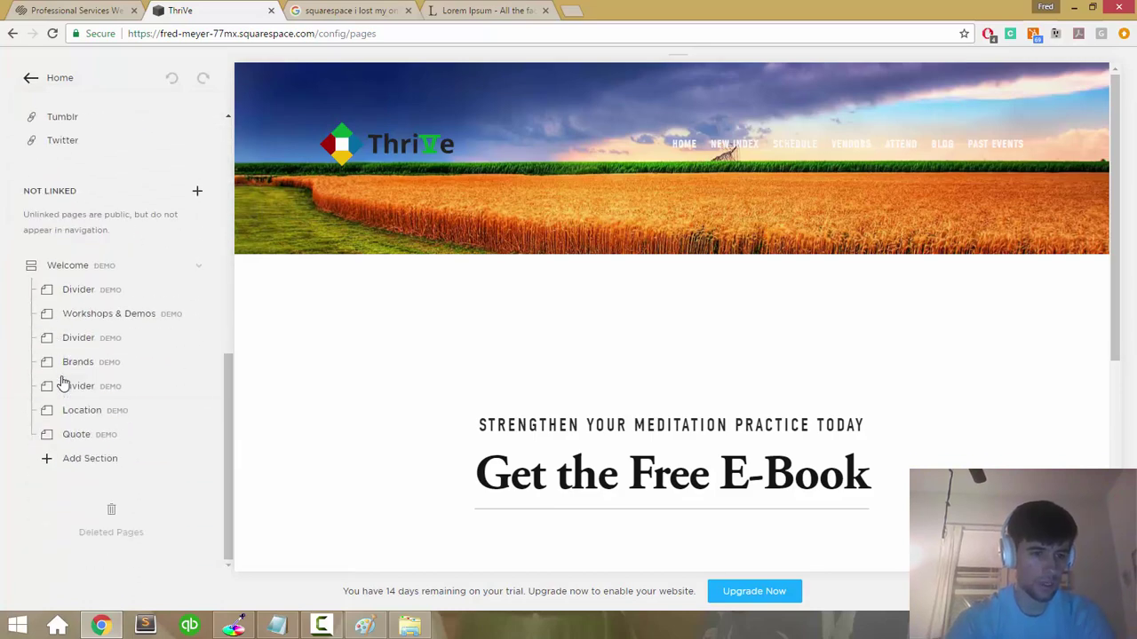
{"action": "scroll", "coordinate": [62, 382], "scroll_direction": "up", "scroll_amount": 5}
{"action": "scroll", "coordinate": [62, 382], "scroll_direction": "up", "scroll_amount": 1}
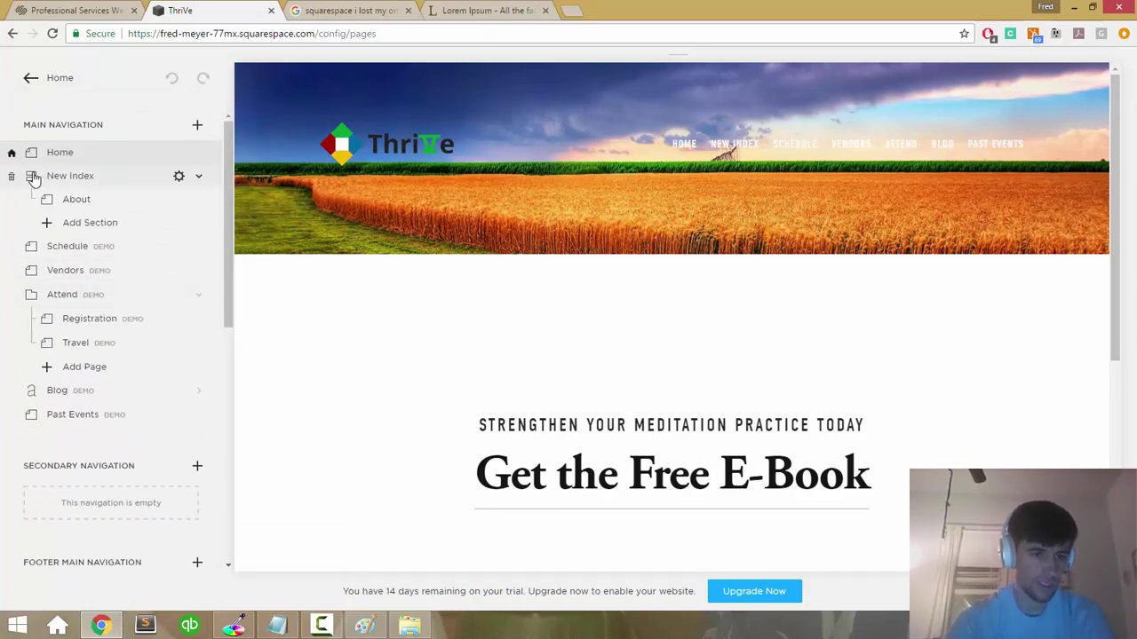
Step: Set New Index as the site homepage and nest the Home page inside it
{"action": "left_click", "coordinate": [30, 179]}
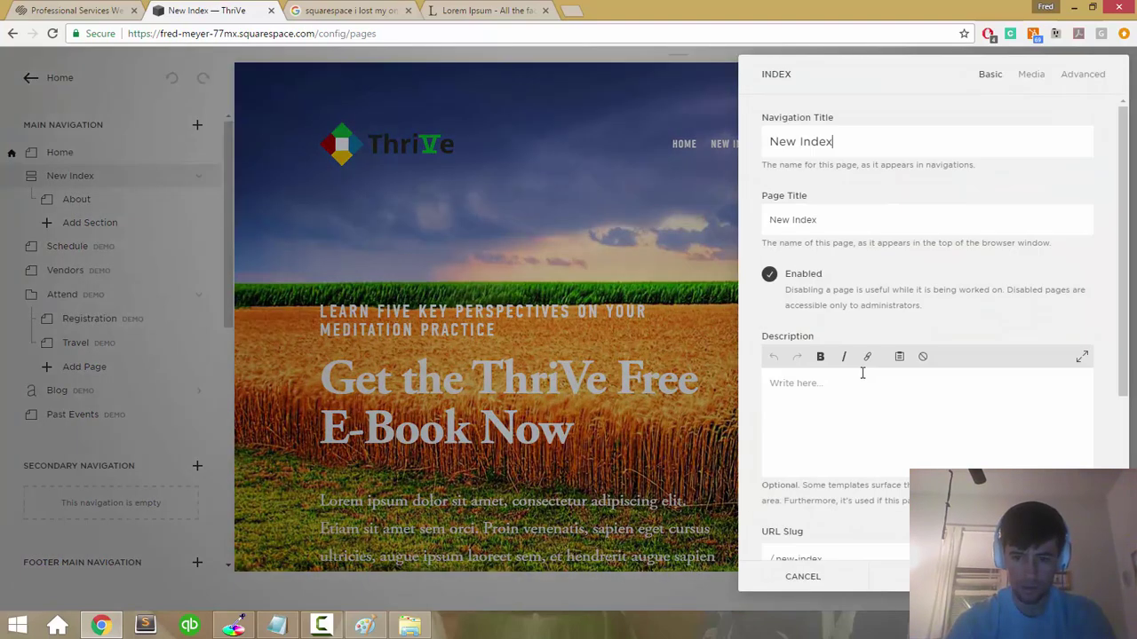
{"action": "scroll", "coordinate": [859, 385], "scroll_direction": "down", "scroll_amount": 3}
{"action": "left_click", "coordinate": [906, 527]}
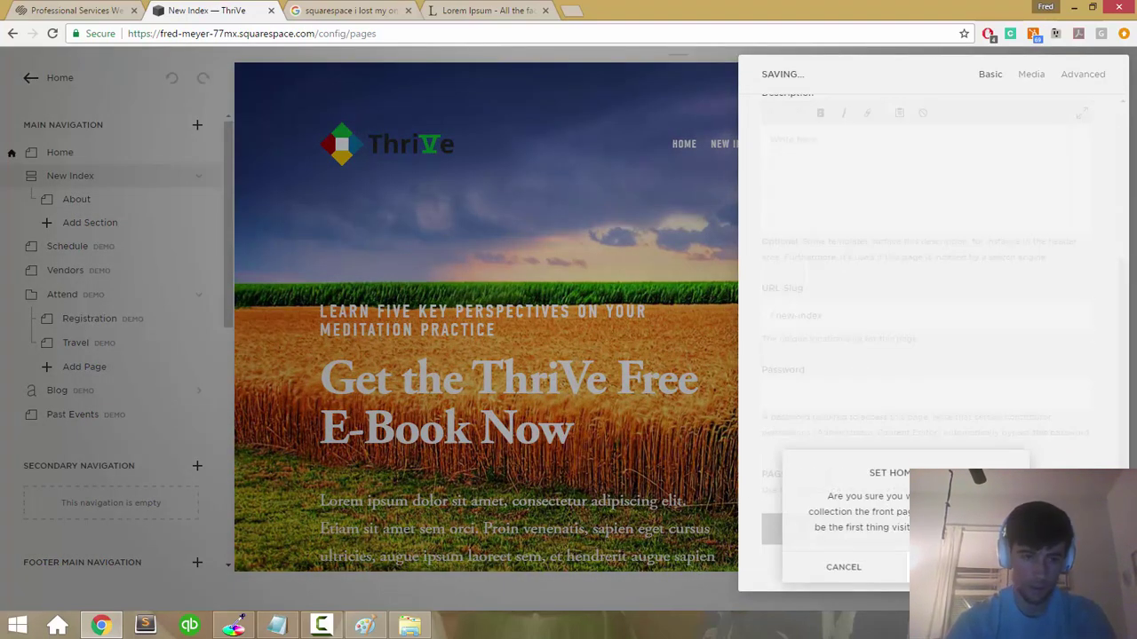
{"action": "left_click", "coordinate": [968, 567]}
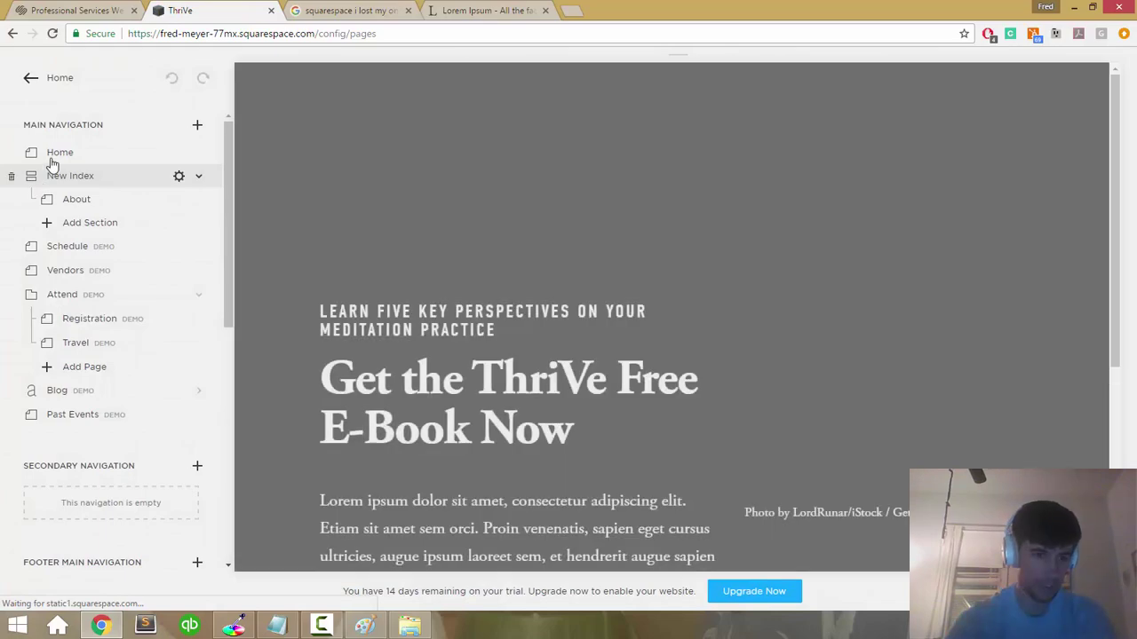
{"action": "left_click_drag", "start_coordinate": [35, 155], "coordinate": [55, 202]}
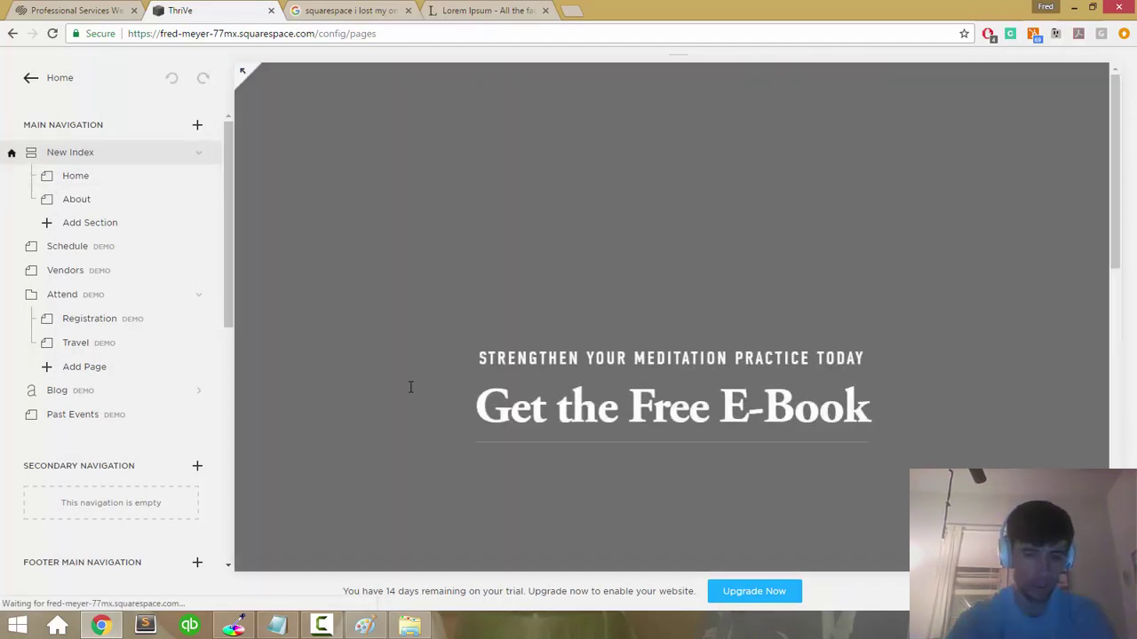
Step: Remove the wheat-field banner image from the About section and save
{"action": "scroll", "coordinate": [529, 235], "scroll_direction": "down", "scroll_amount": 1}
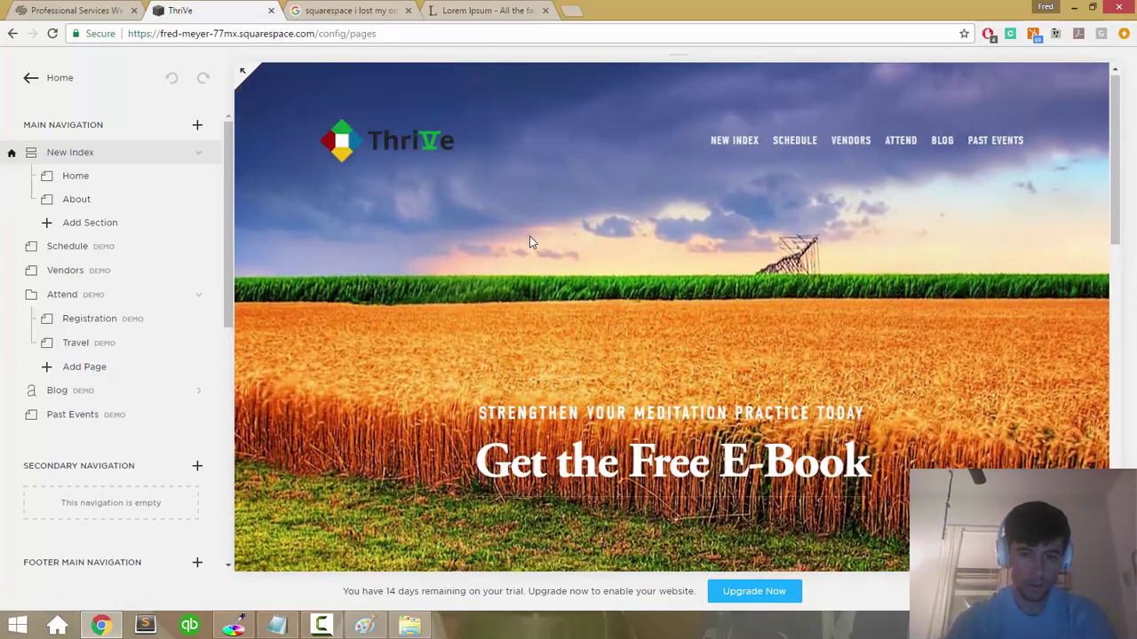
{"action": "scroll", "coordinate": [530, 236], "scroll_direction": "down", "scroll_amount": 7}
{"action": "scroll", "coordinate": [529, 237], "scroll_direction": "up", "scroll_amount": 3}
{"action": "scroll", "coordinate": [529, 236], "scroll_direction": "down", "scroll_amount": 2}
{"action": "scroll", "coordinate": [495, 223], "scroll_direction": "up", "scroll_amount": 3}
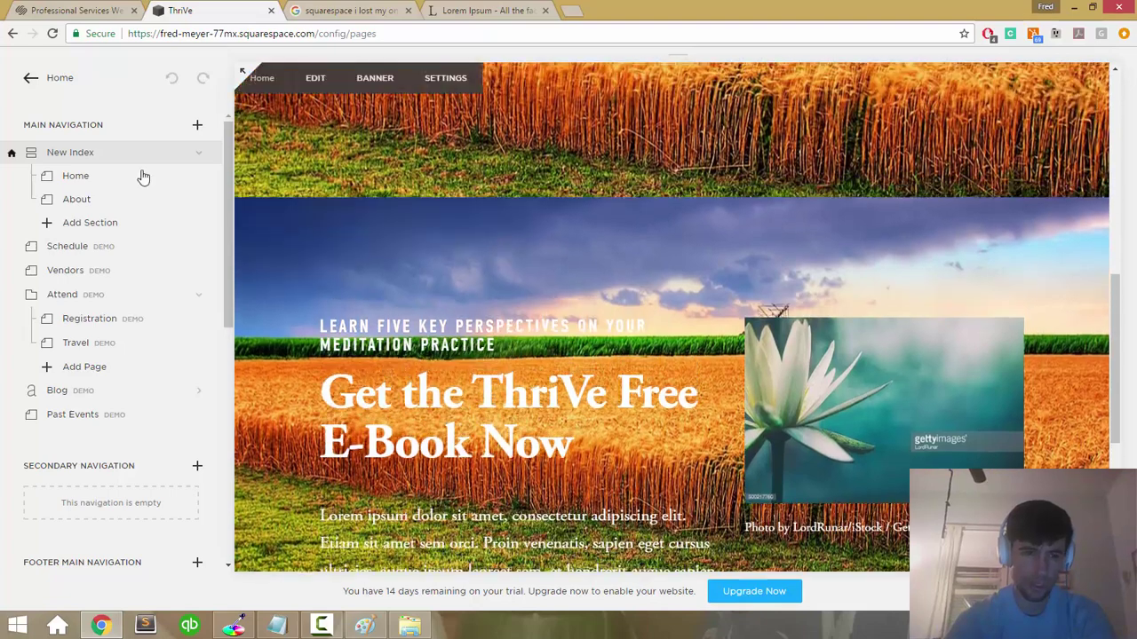
{"action": "left_click", "coordinate": [101, 197]}
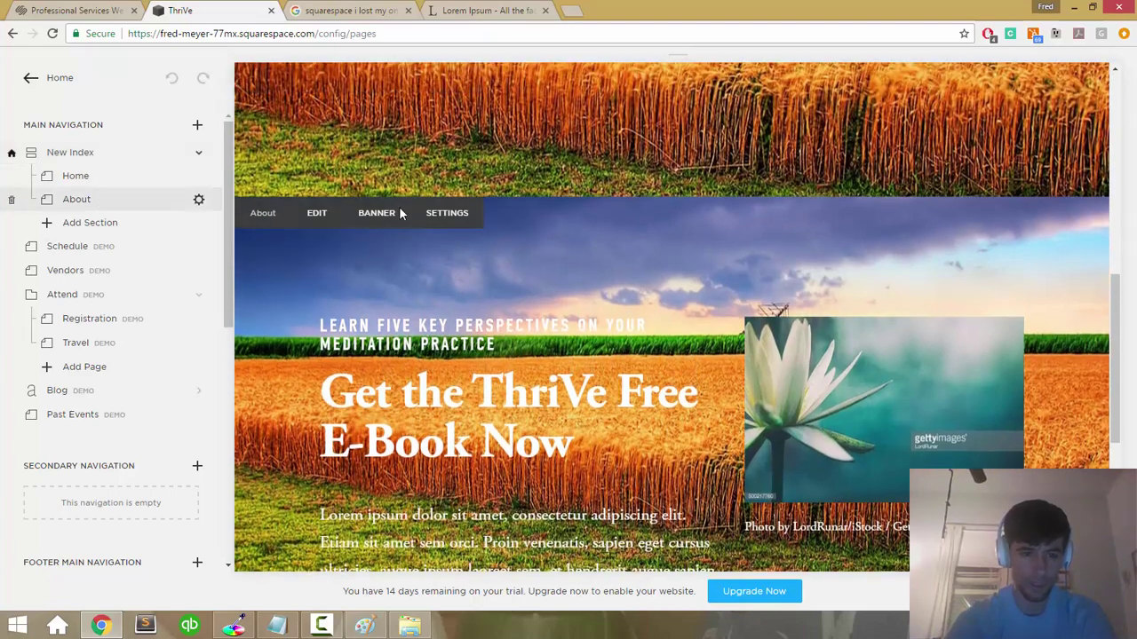
{"action": "mouse_move", "coordinate": [289, 188]}
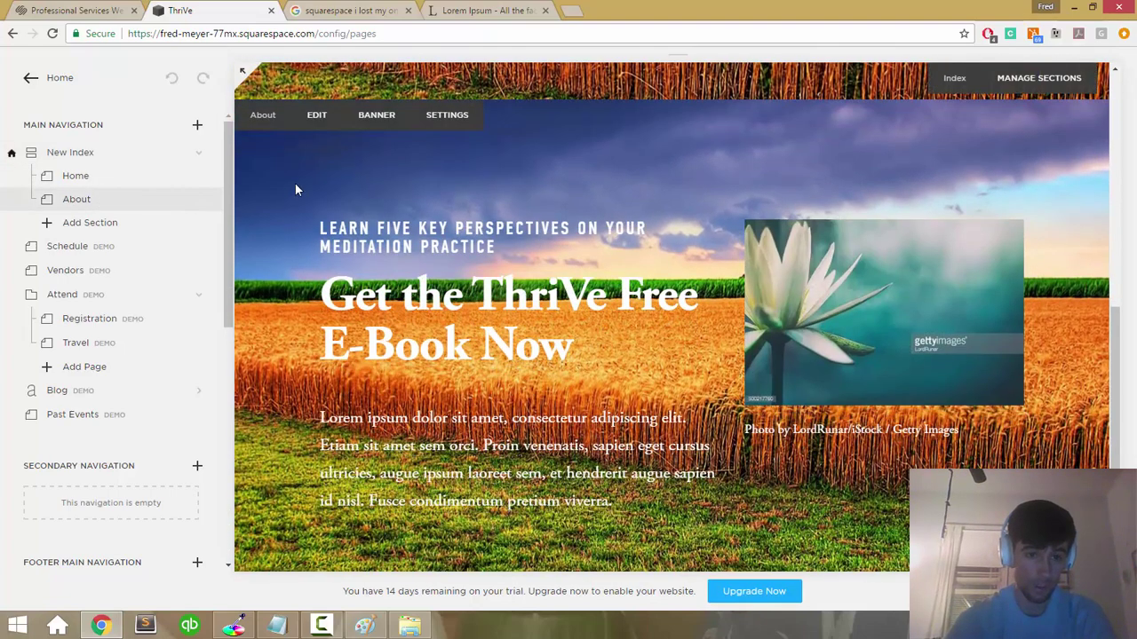
{"action": "left_click", "coordinate": [390, 124]}
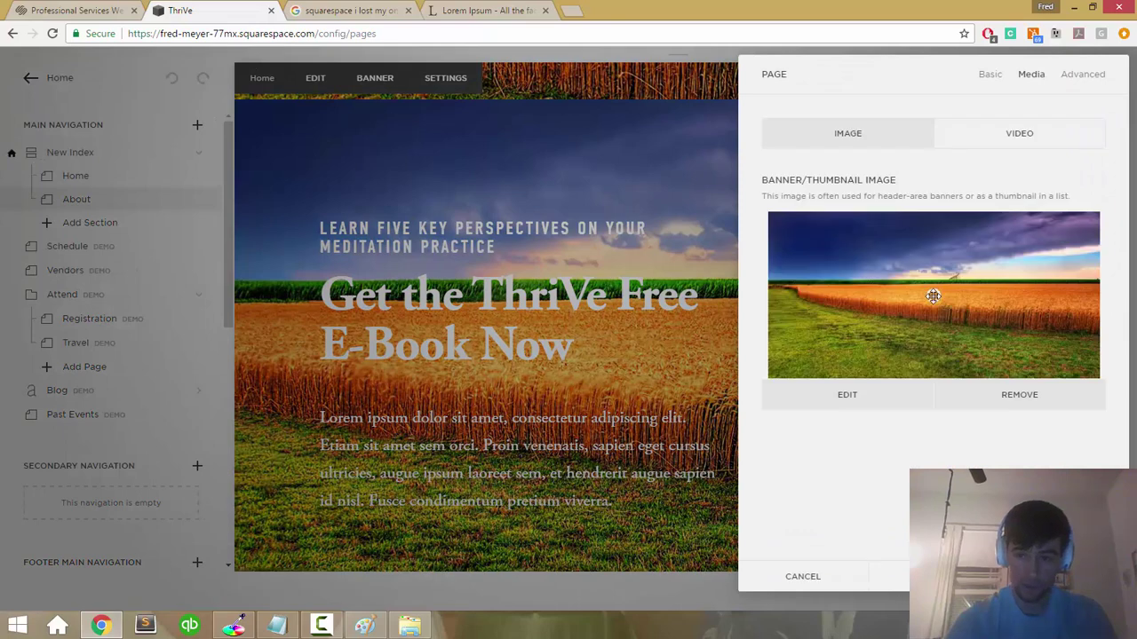
{"action": "left_click", "coordinate": [998, 402]}
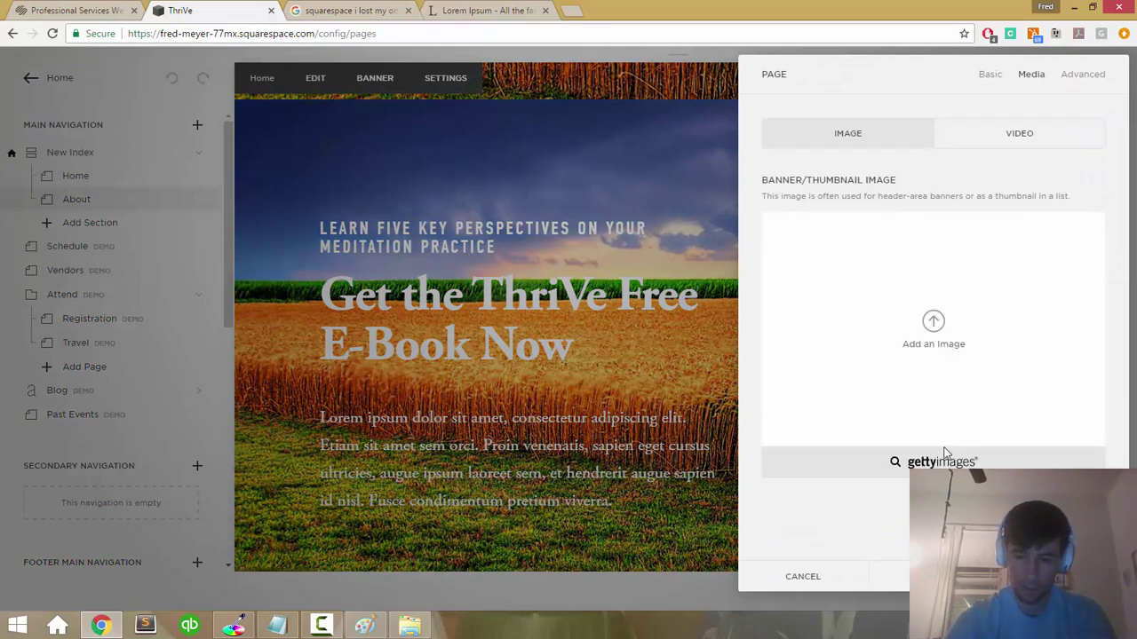
{"action": "left_click", "coordinate": [1064, 576]}
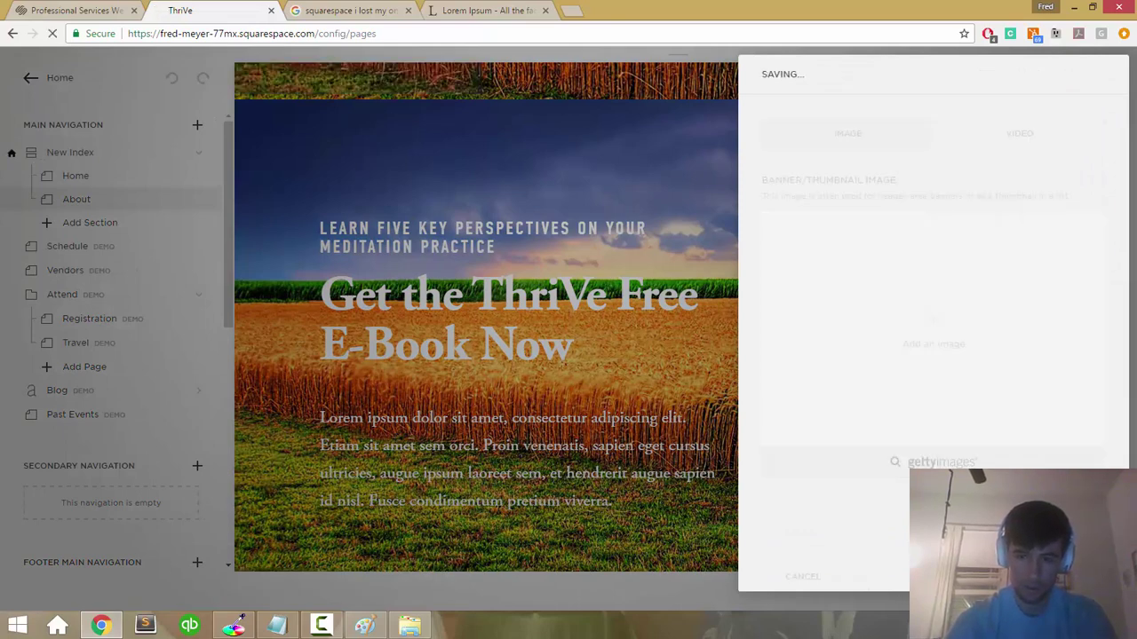
Step: Scroll the preview to check the About text now sits on plain white
{"action": "scroll", "coordinate": [545, 375], "scroll_direction": "down", "scroll_amount": 5}
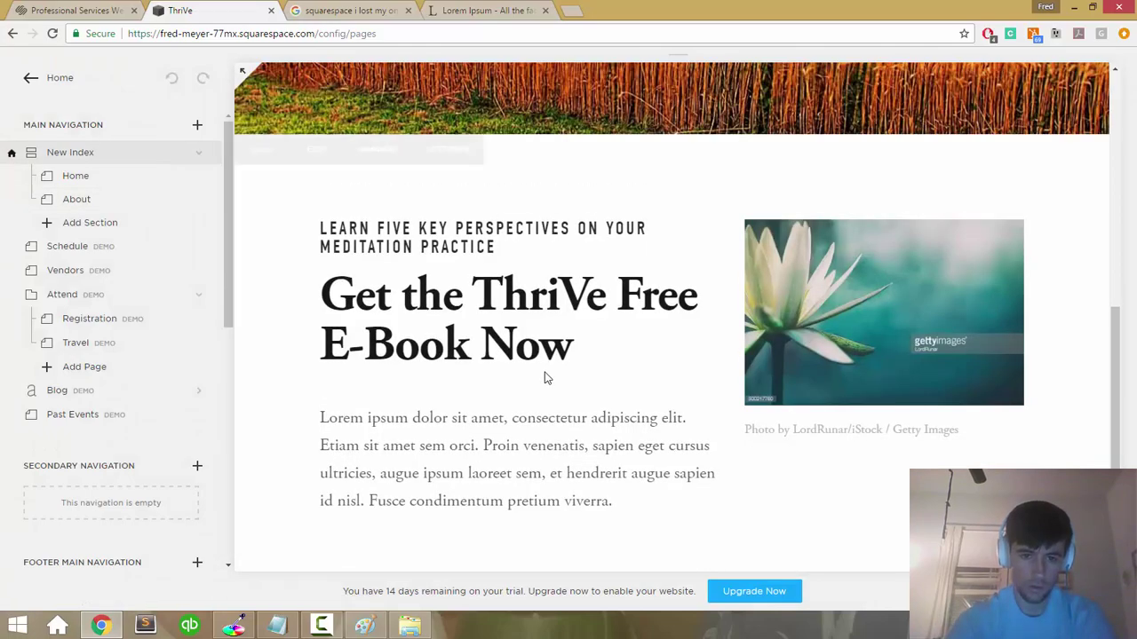
{"action": "scroll", "coordinate": [544, 372], "scroll_direction": "up", "scroll_amount": 5}
{"action": "scroll", "coordinate": [545, 372], "scroll_direction": "up", "scroll_amount": 1}
{"action": "scroll", "coordinate": [545, 372], "scroll_direction": "down", "scroll_amount": 1}
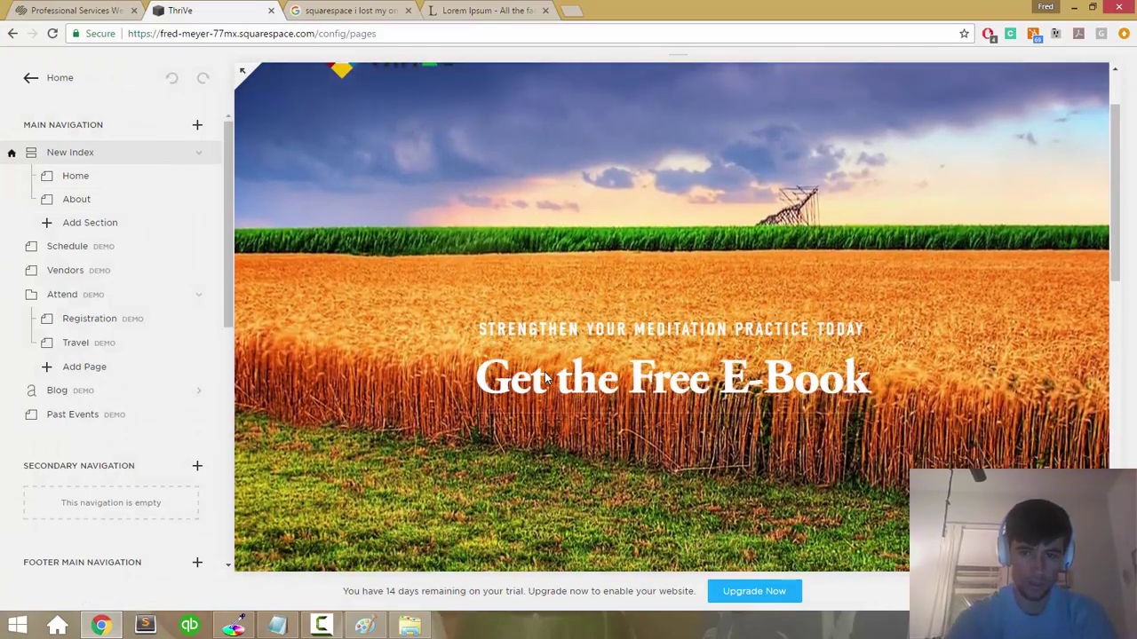
{"action": "scroll", "coordinate": [544, 372], "scroll_direction": "up", "scroll_amount": 1}
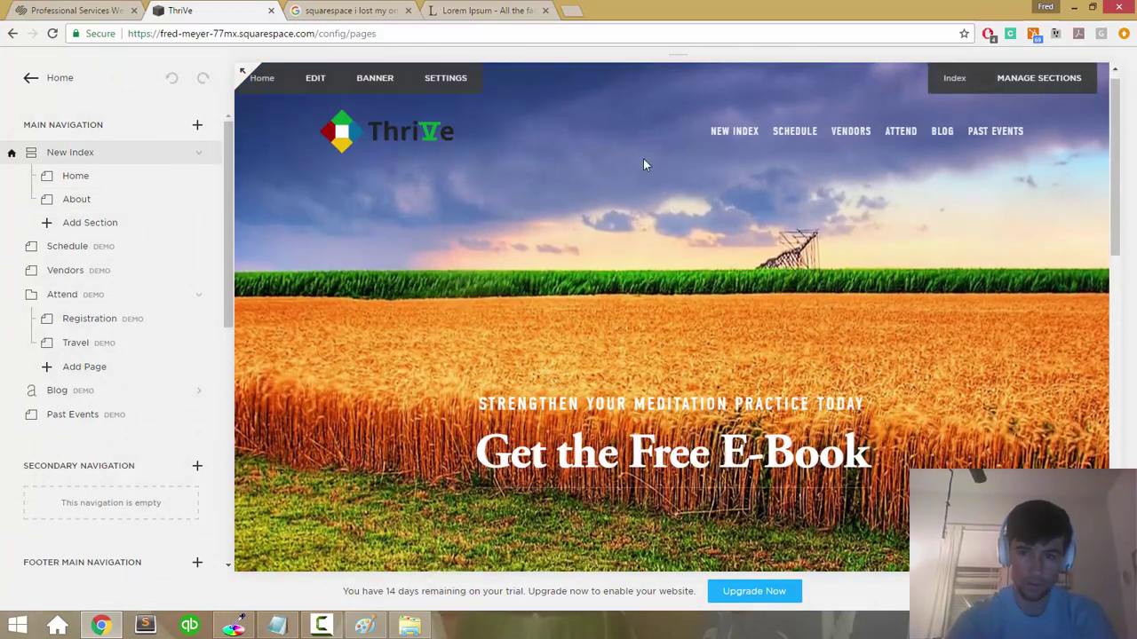
{"action": "mouse_move", "coordinate": [735, 140]}
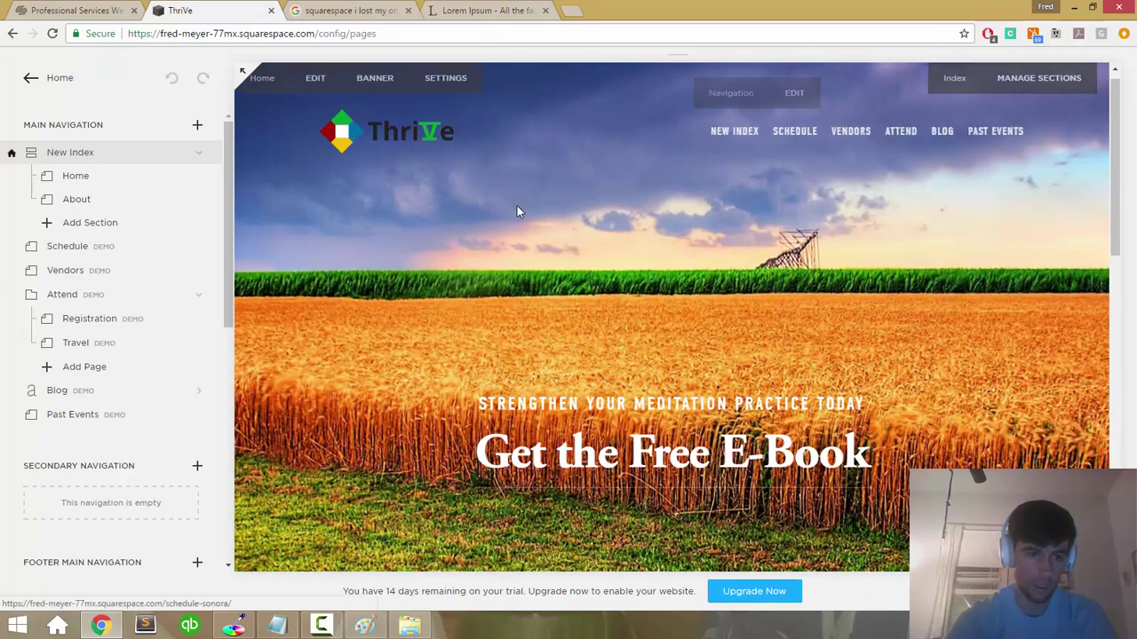
{"action": "scroll", "coordinate": [517, 206], "scroll_direction": "down", "scroll_amount": 4}
{"action": "scroll", "coordinate": [516, 204], "scroll_direction": "up", "scroll_amount": 1}
{"action": "scroll", "coordinate": [133, 314], "scroll_direction": "down", "scroll_amount": 6}
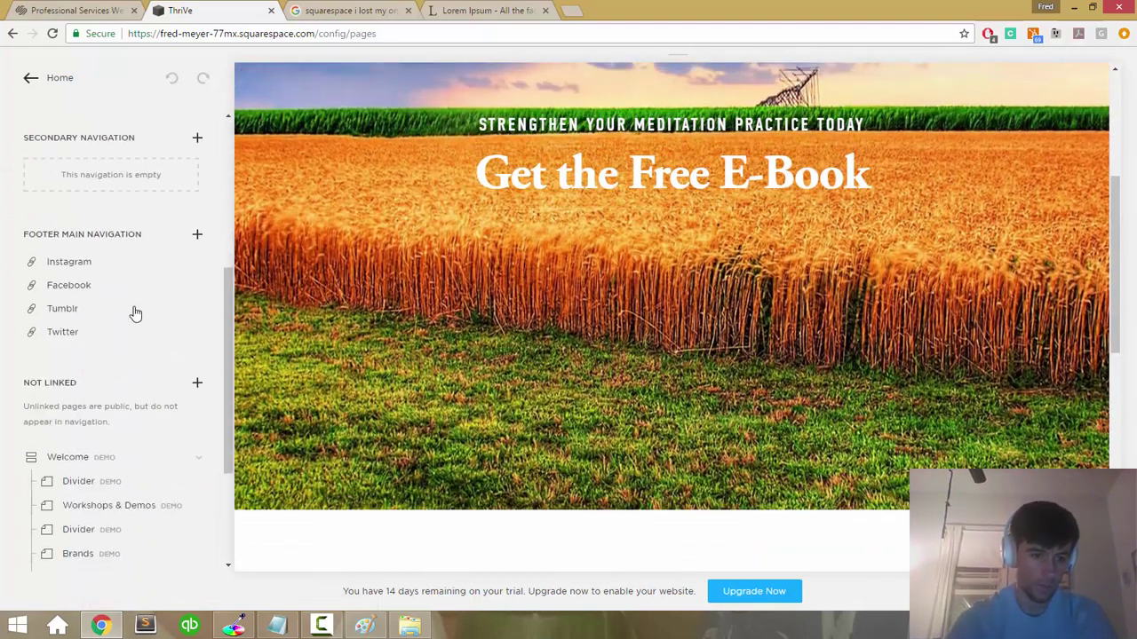
{"action": "scroll", "coordinate": [135, 314], "scroll_direction": "up", "scroll_amount": 2}
{"action": "scroll", "coordinate": [133, 314], "scroll_direction": "up", "scroll_amount": 4}
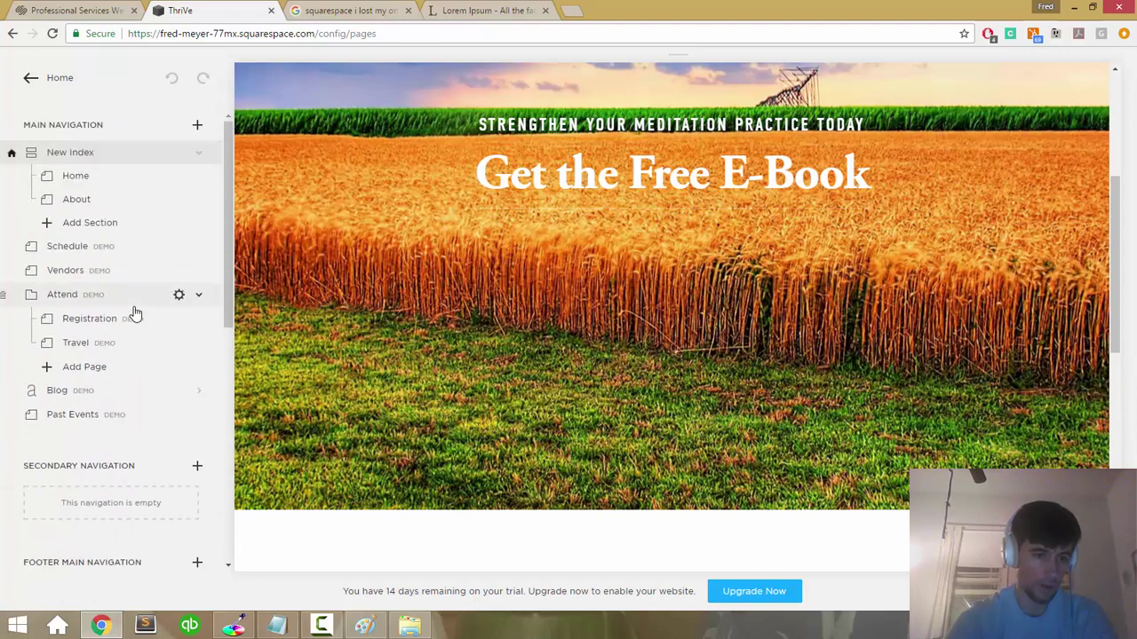
{"action": "left_click", "coordinate": [112, 155]}
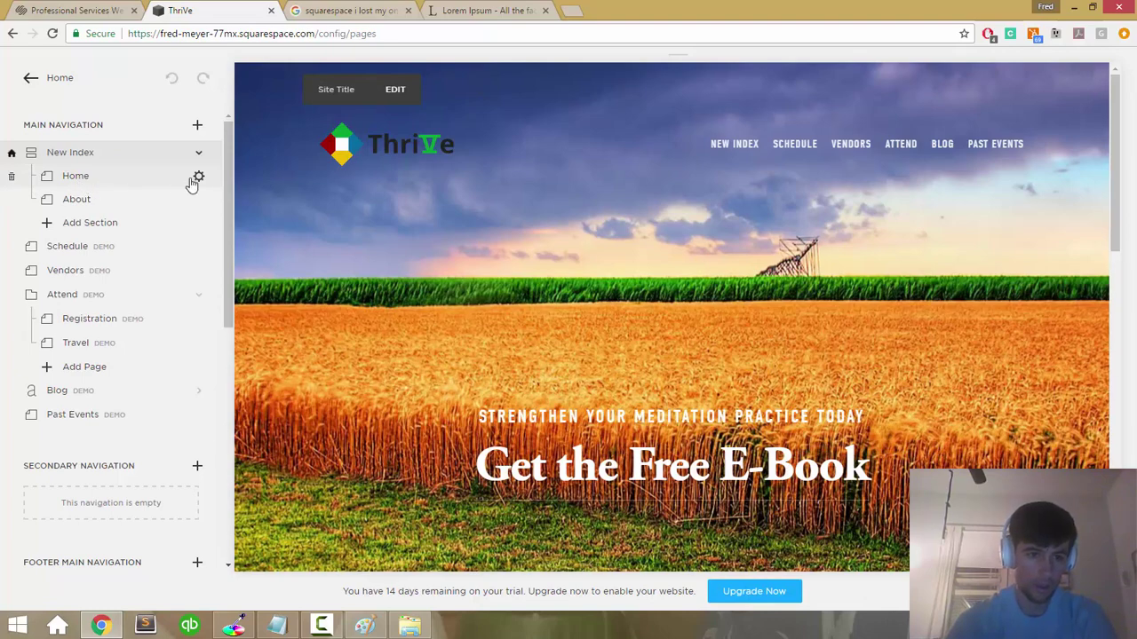
{"action": "left_click", "coordinate": [198, 177]}
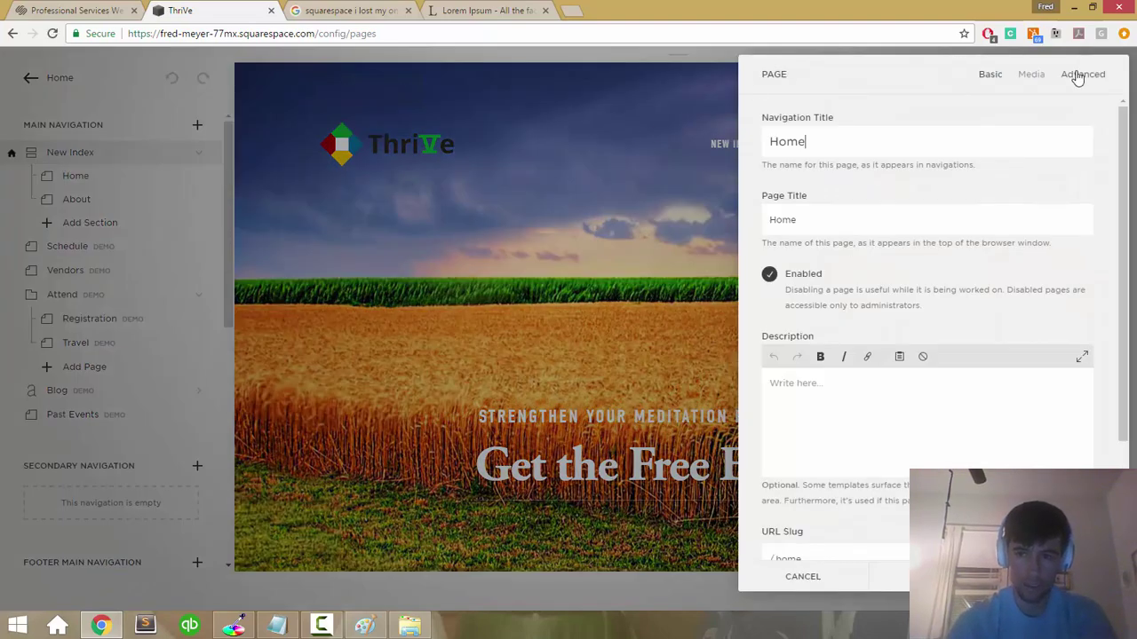
{"action": "left_click", "coordinate": [1077, 78]}
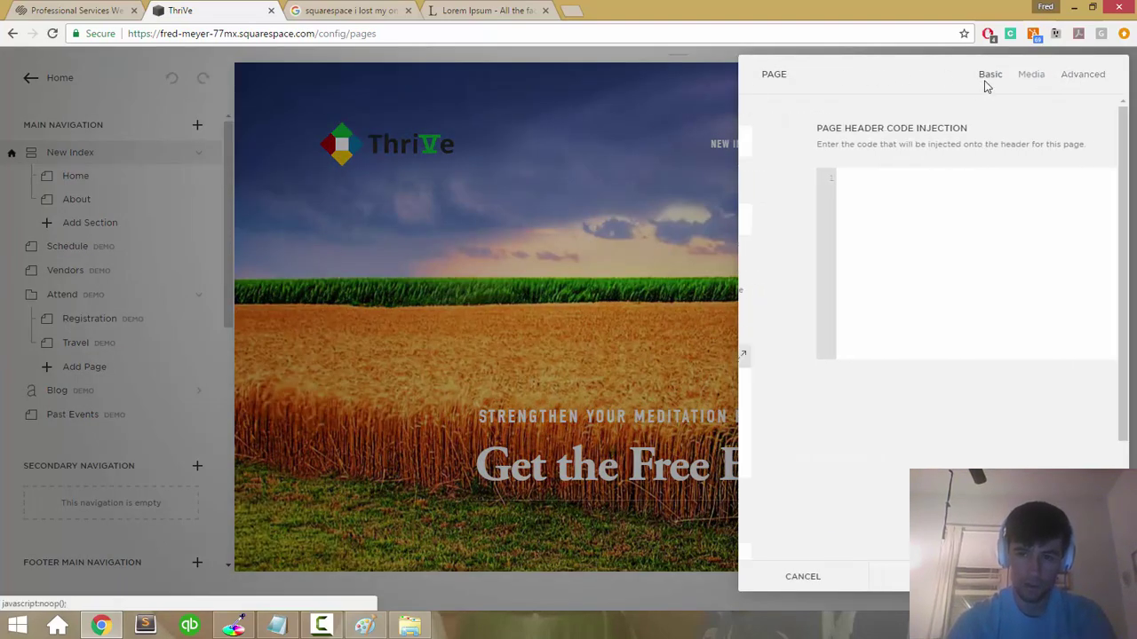
{"action": "left_click", "coordinate": [987, 78]}
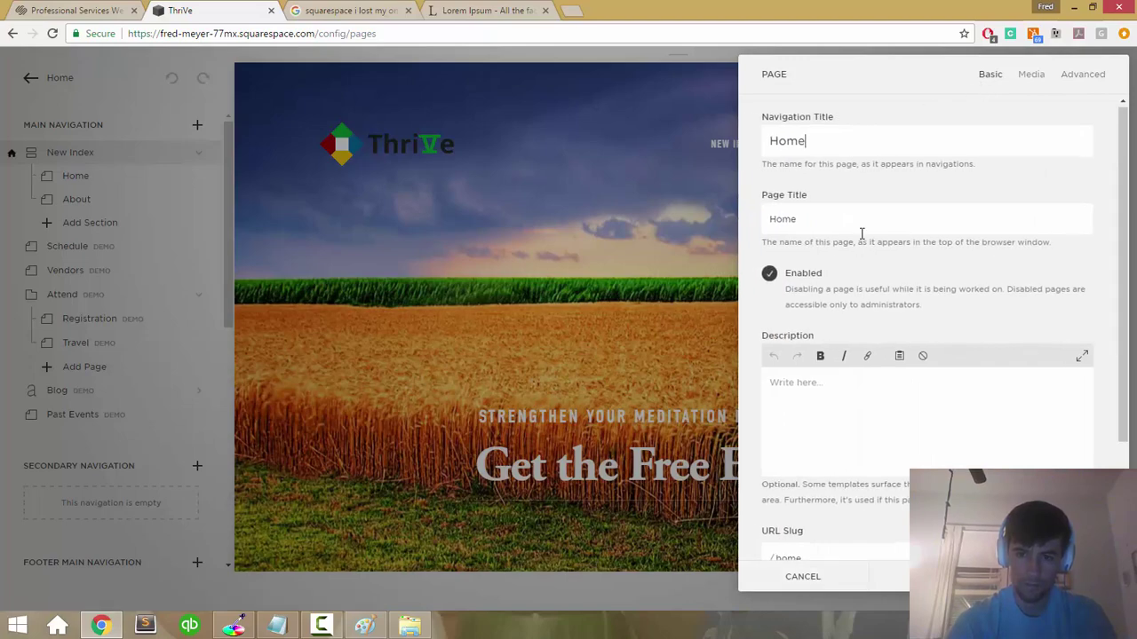
{"action": "scroll", "coordinate": [862, 234], "scroll_direction": "down", "scroll_amount": 3}
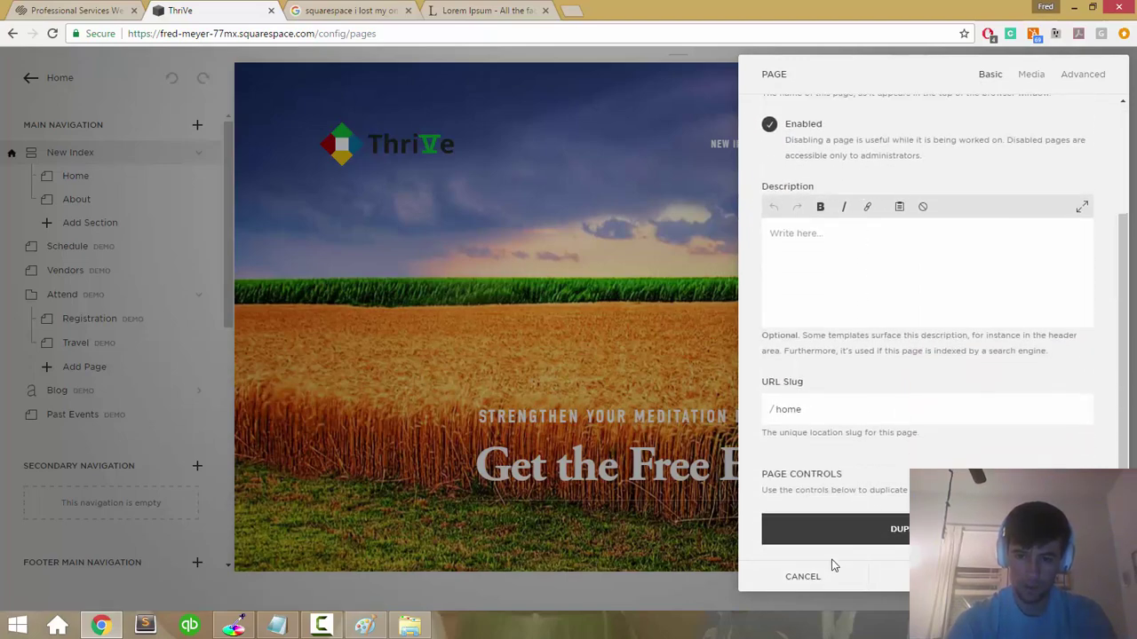
{"action": "left_click", "coordinate": [825, 577]}
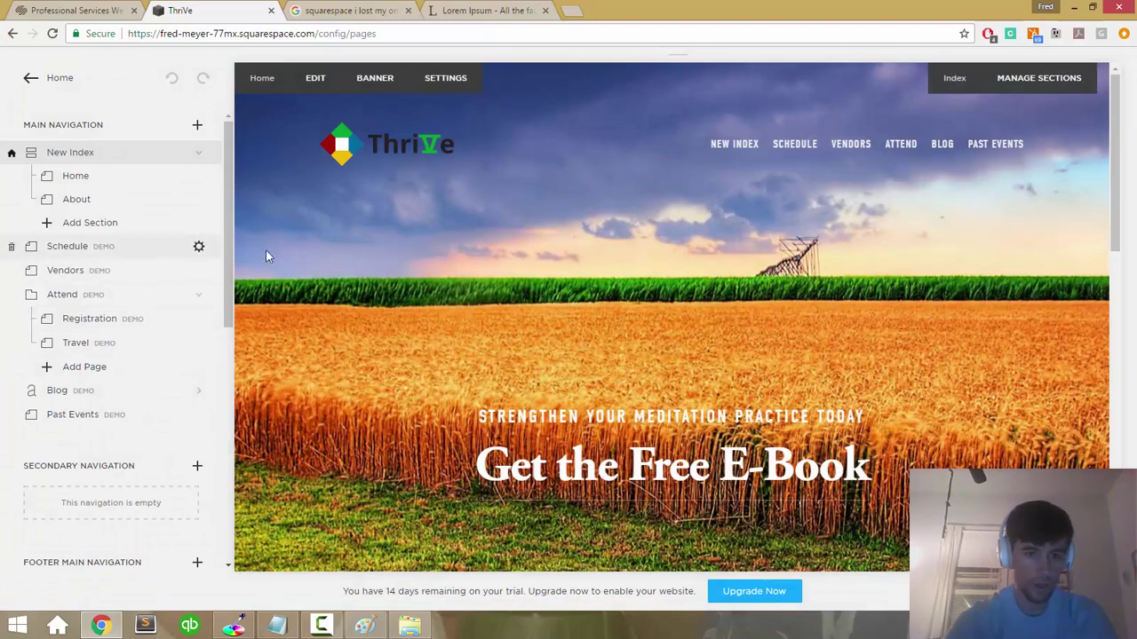
{"action": "scroll", "coordinate": [432, 282], "scroll_direction": "down", "scroll_amount": 8}
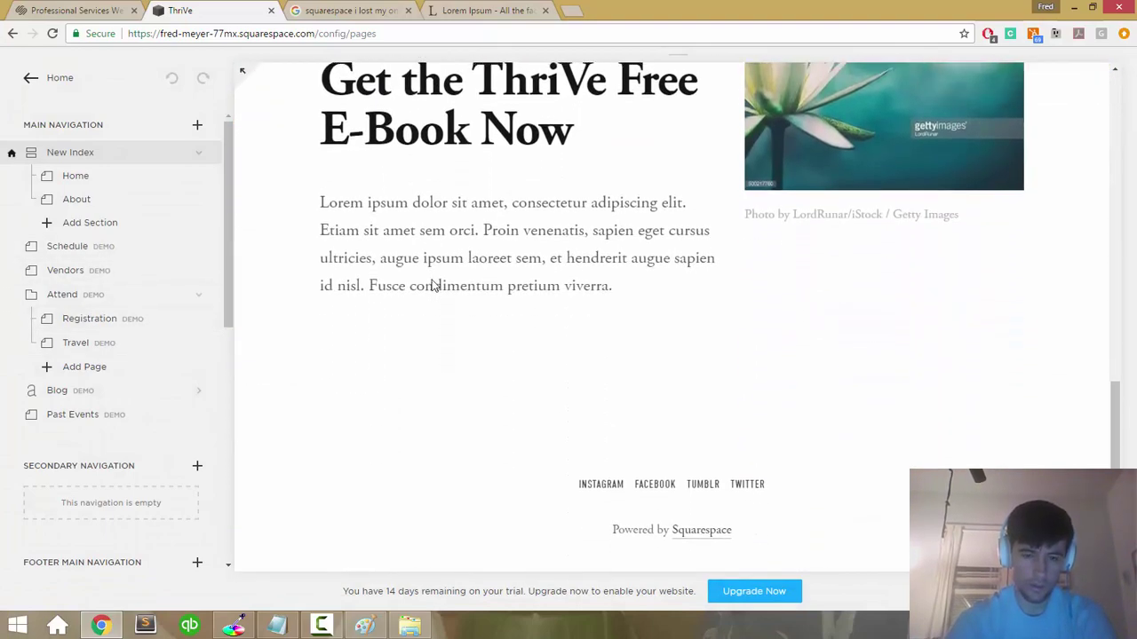
{"action": "scroll", "coordinate": [432, 282], "scroll_direction": "up", "scroll_amount": 10}
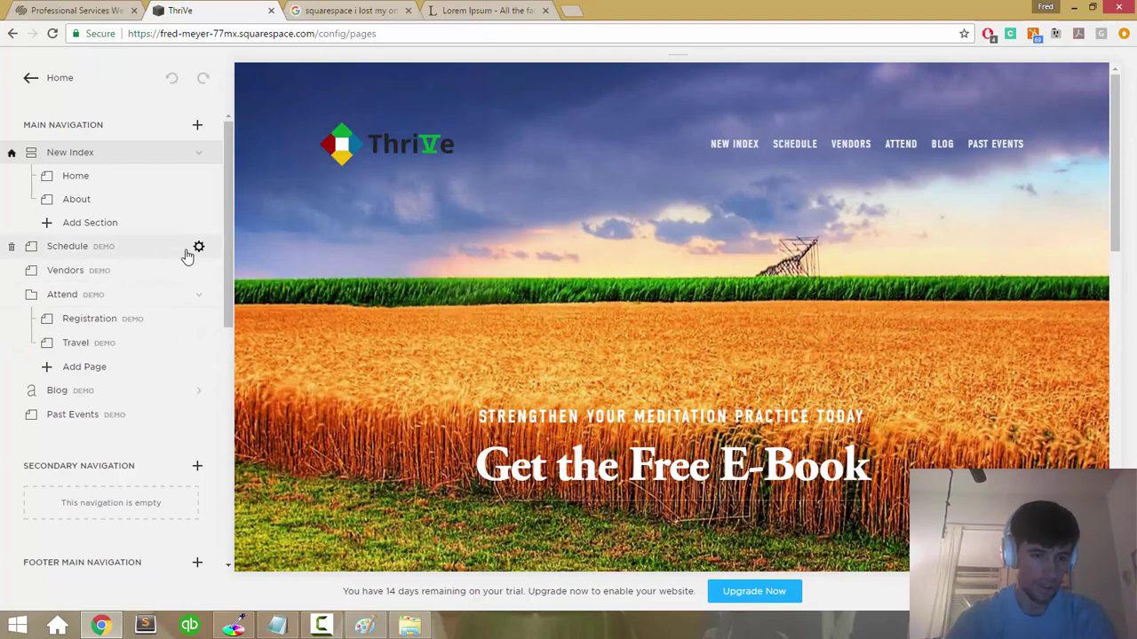
{"action": "left_click", "coordinate": [12, 248]}
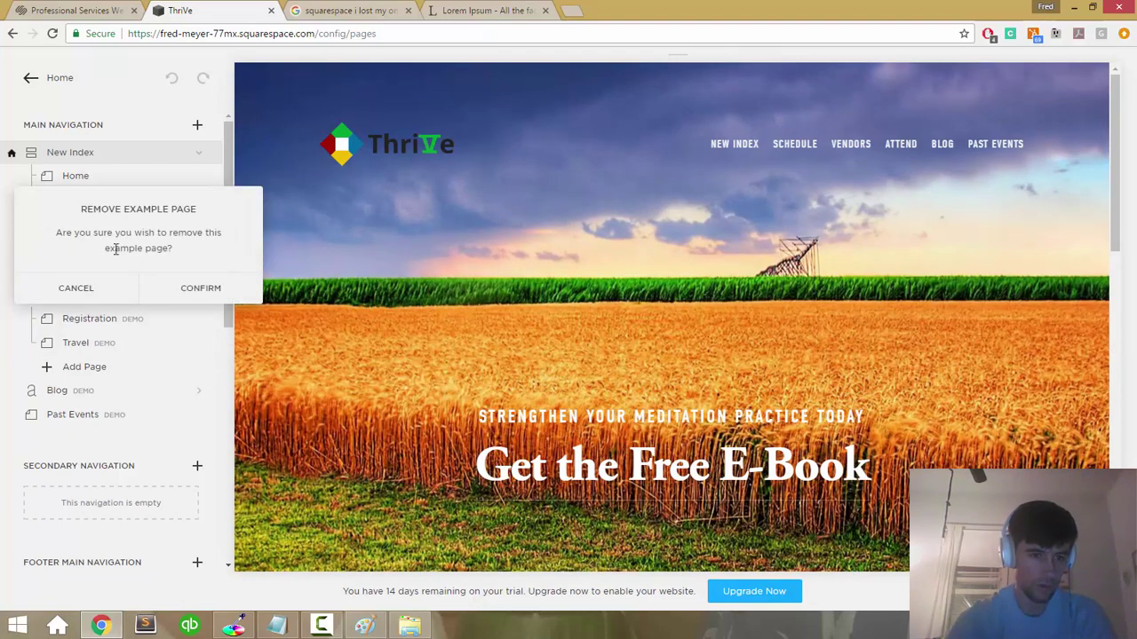
{"action": "left_click", "coordinate": [78, 289]}
{"action": "scroll", "coordinate": [127, 246], "scroll_direction": "down", "scroll_amount": 3}
{"action": "scroll", "coordinate": [128, 245], "scroll_direction": "down", "scroll_amount": 3}
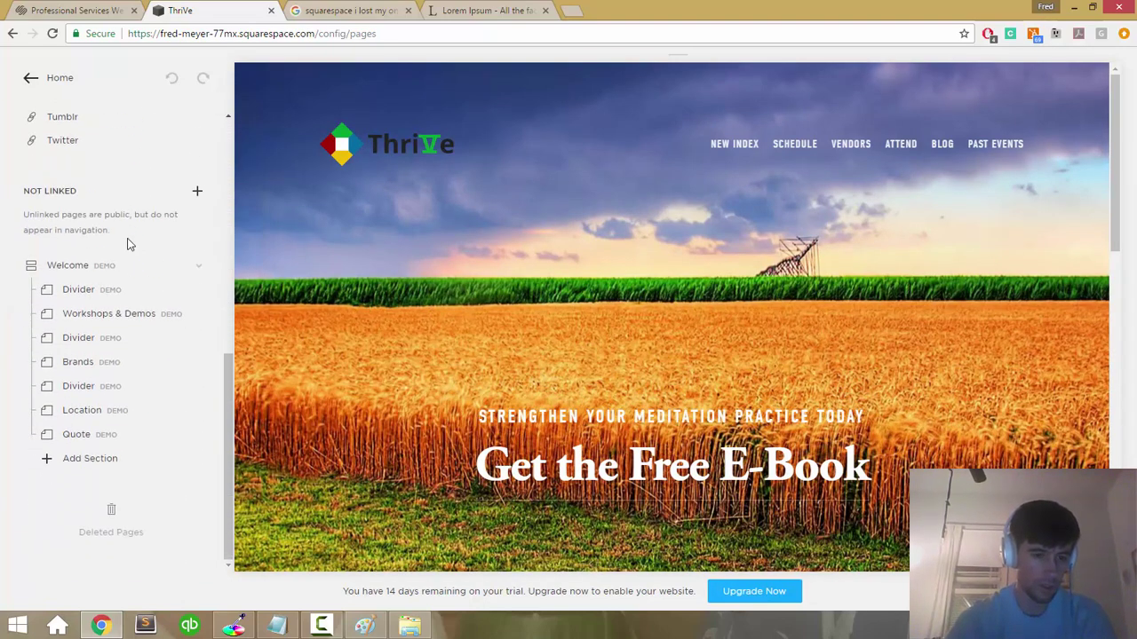
{"action": "scroll", "coordinate": [127, 246], "scroll_direction": "up", "scroll_amount": 6}
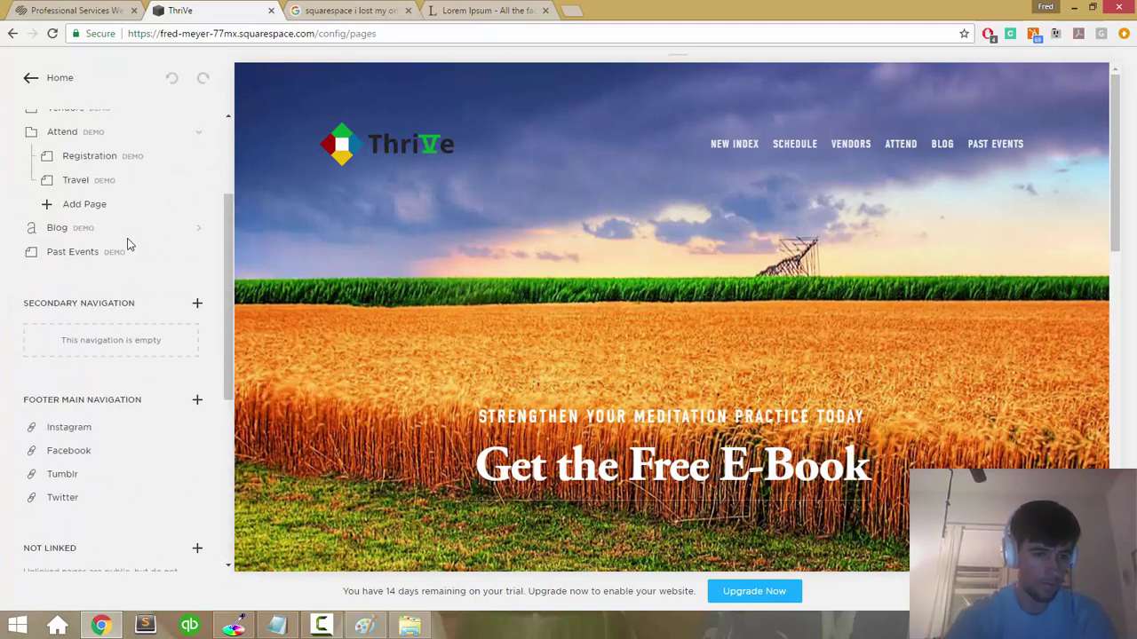
{"action": "scroll", "coordinate": [524, 316], "scroll_direction": "down", "scroll_amount": 6}
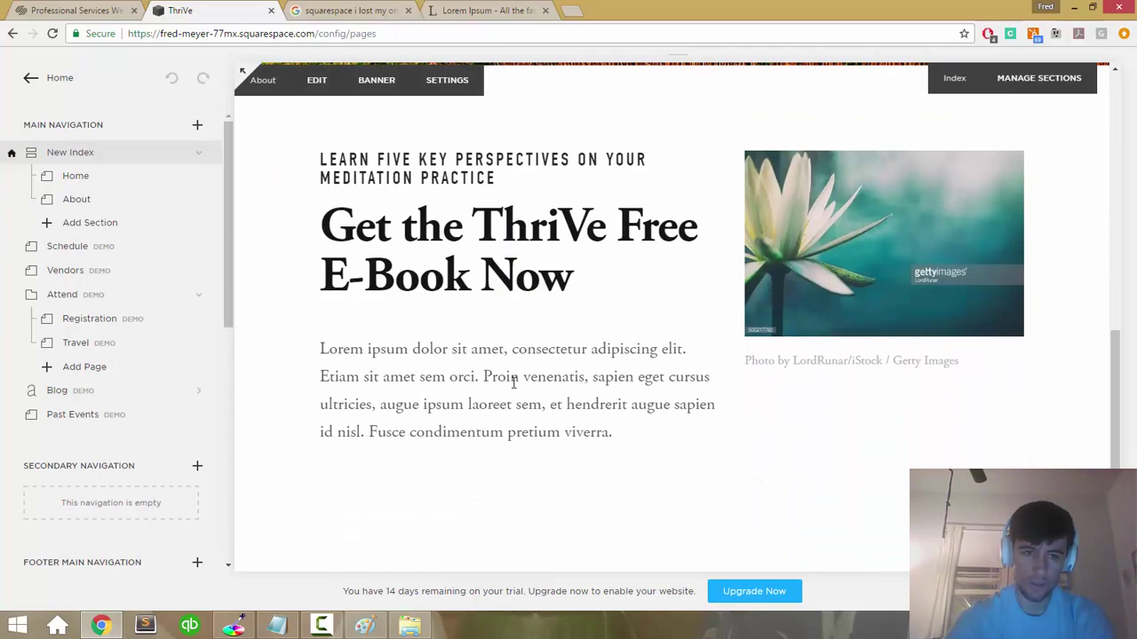
{"action": "scroll", "coordinate": [513, 383], "scroll_direction": "up", "scroll_amount": 6}
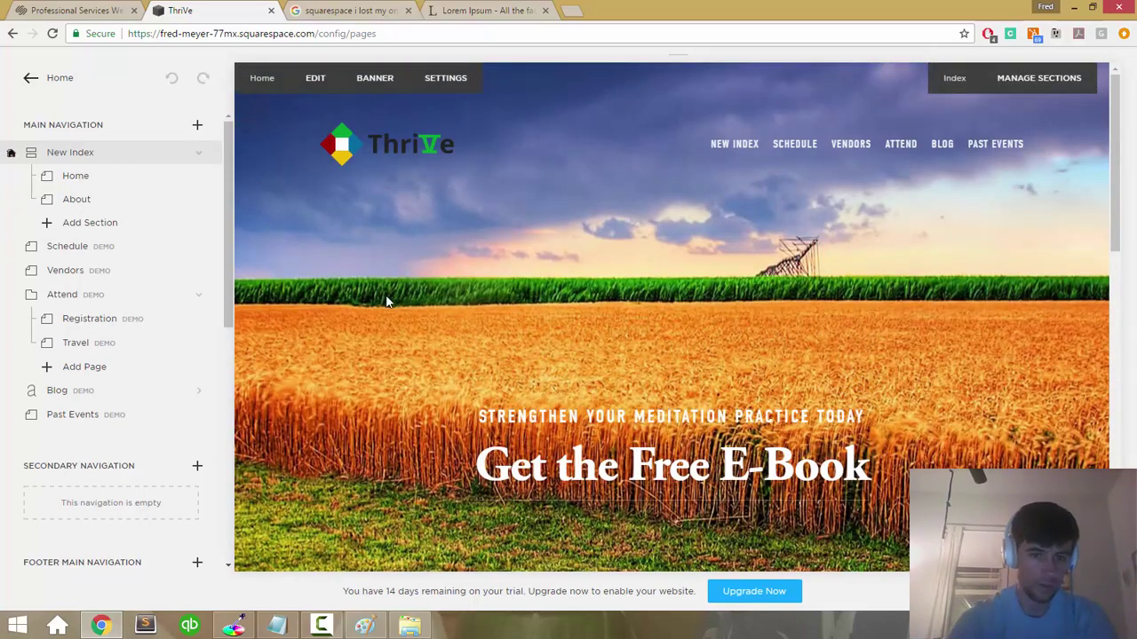
{"action": "scroll", "coordinate": [386, 302], "scroll_direction": "down", "scroll_amount": 8}
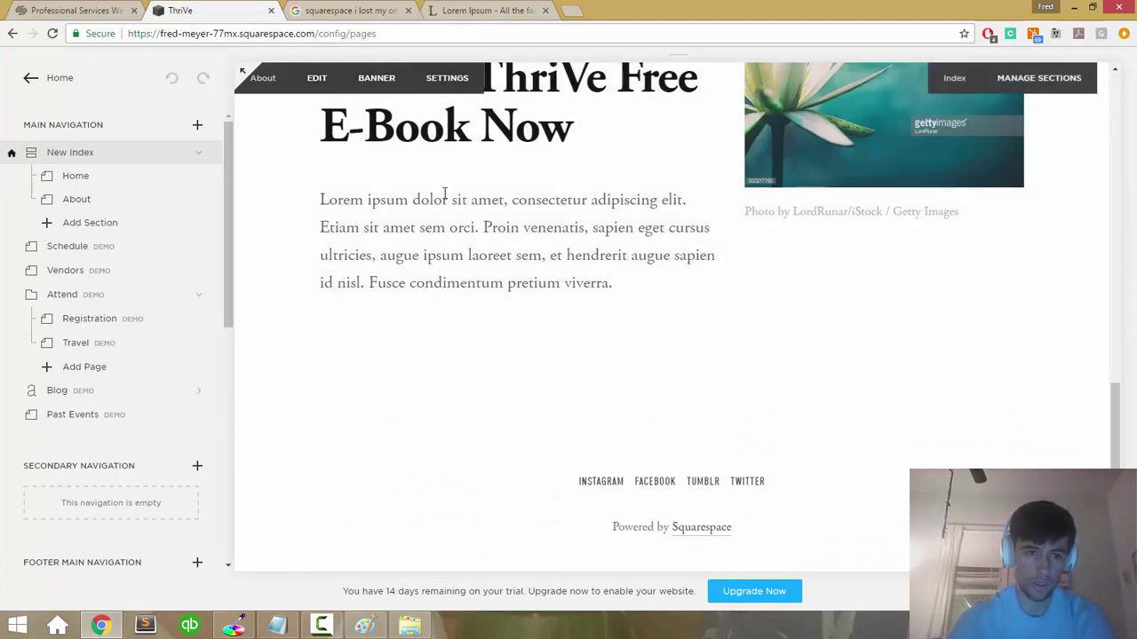
{"action": "scroll", "coordinate": [360, 156], "scroll_direction": "up", "scroll_amount": 1}
{"action": "left_click", "coordinate": [34, 93]}
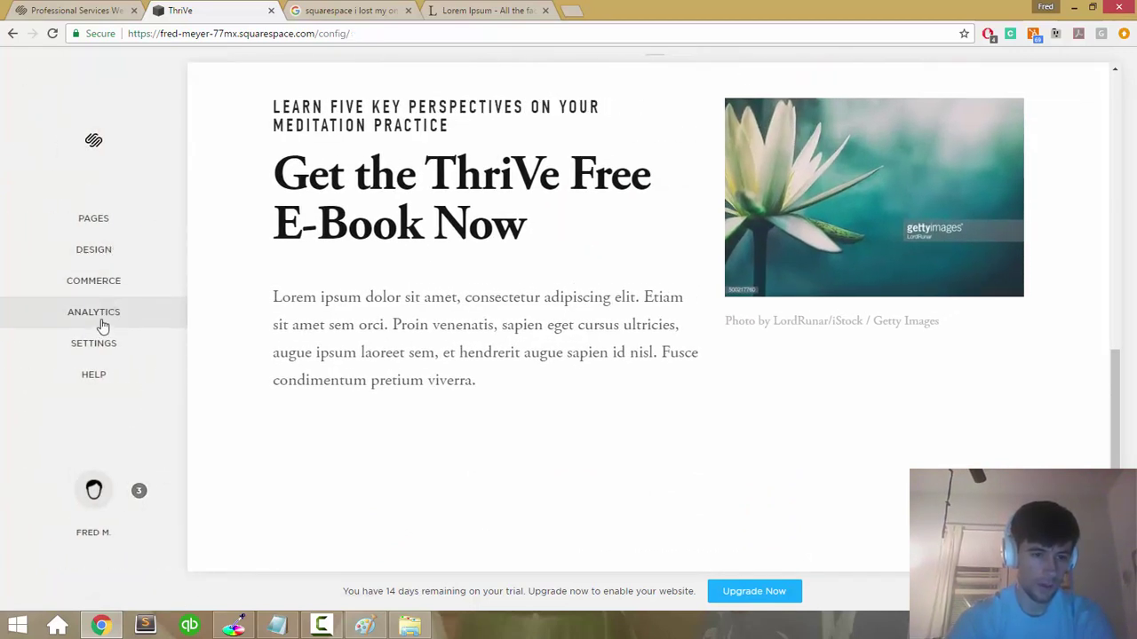
{"action": "left_click", "coordinate": [100, 315]}
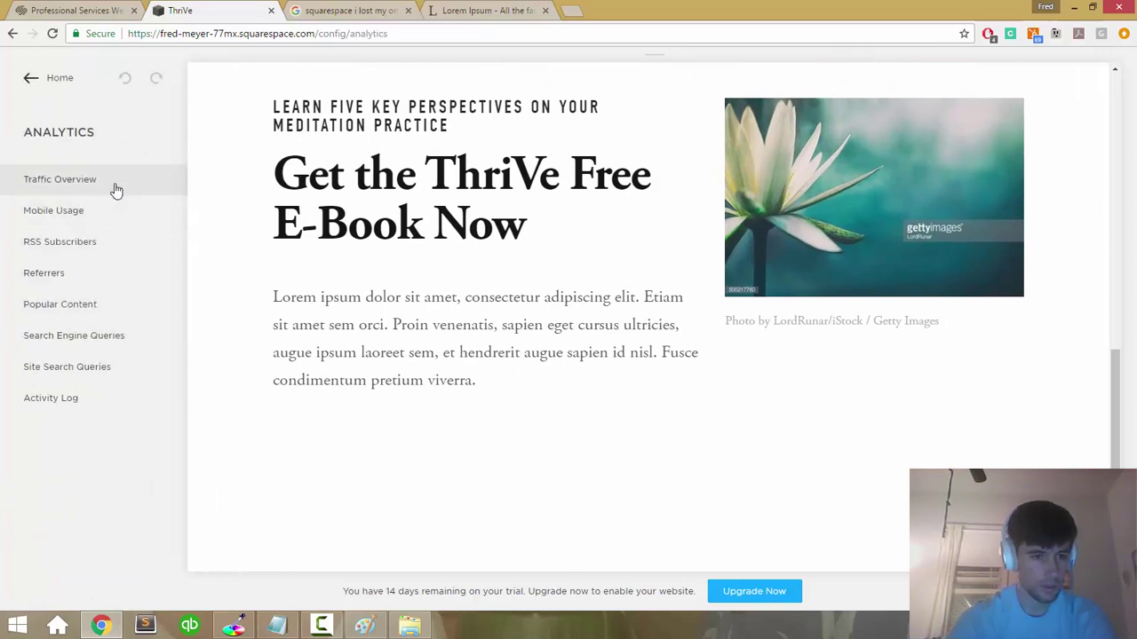
{"action": "left_click", "coordinate": [35, 79]}
{"action": "left_click", "coordinate": [83, 279]}
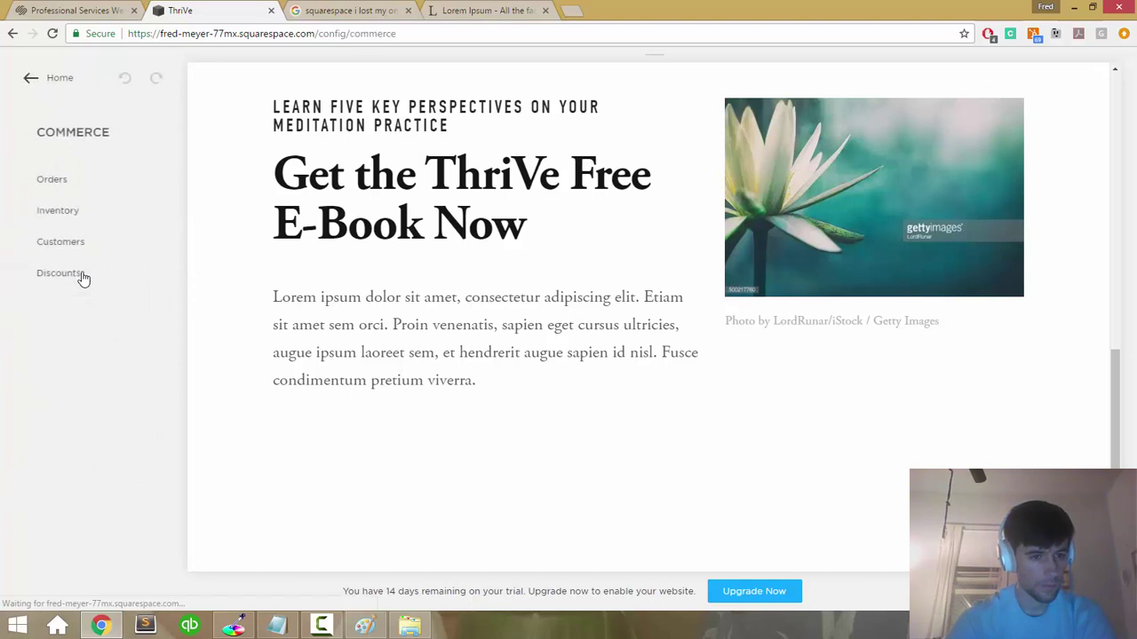
{"action": "left_click", "coordinate": [35, 101]}
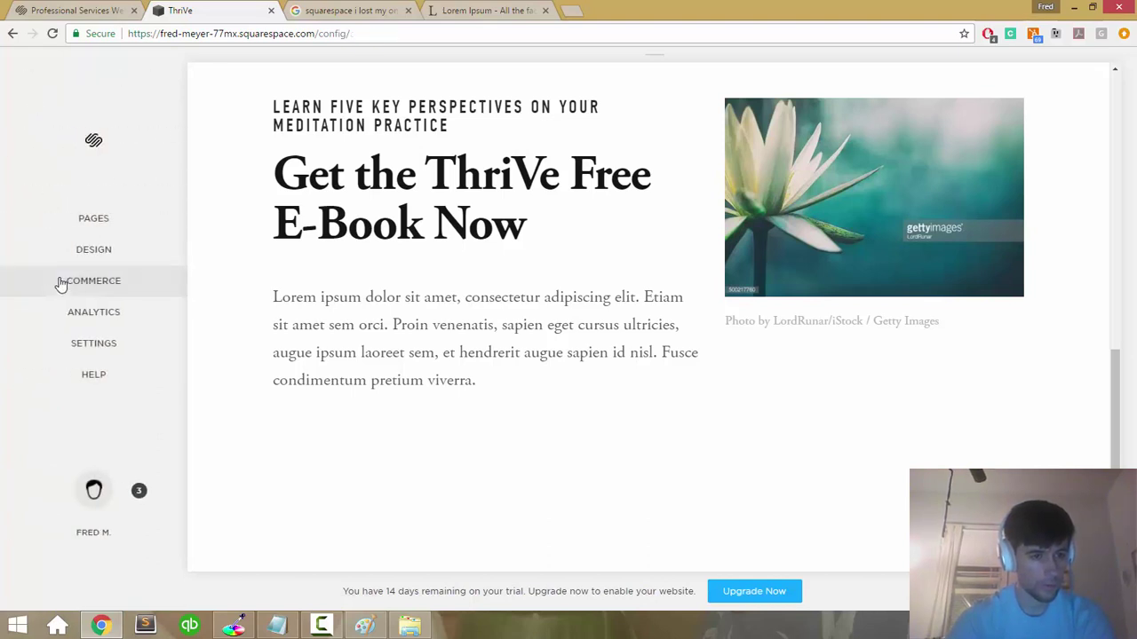
{"action": "left_click", "coordinate": [77, 346]}
{"action": "scroll", "coordinate": [64, 170], "scroll_direction": "down", "scroll_amount": 1}
{"action": "scroll", "coordinate": [30, 168], "scroll_direction": "up", "scroll_amount": 1}
{"action": "left_click", "coordinate": [32, 80]}
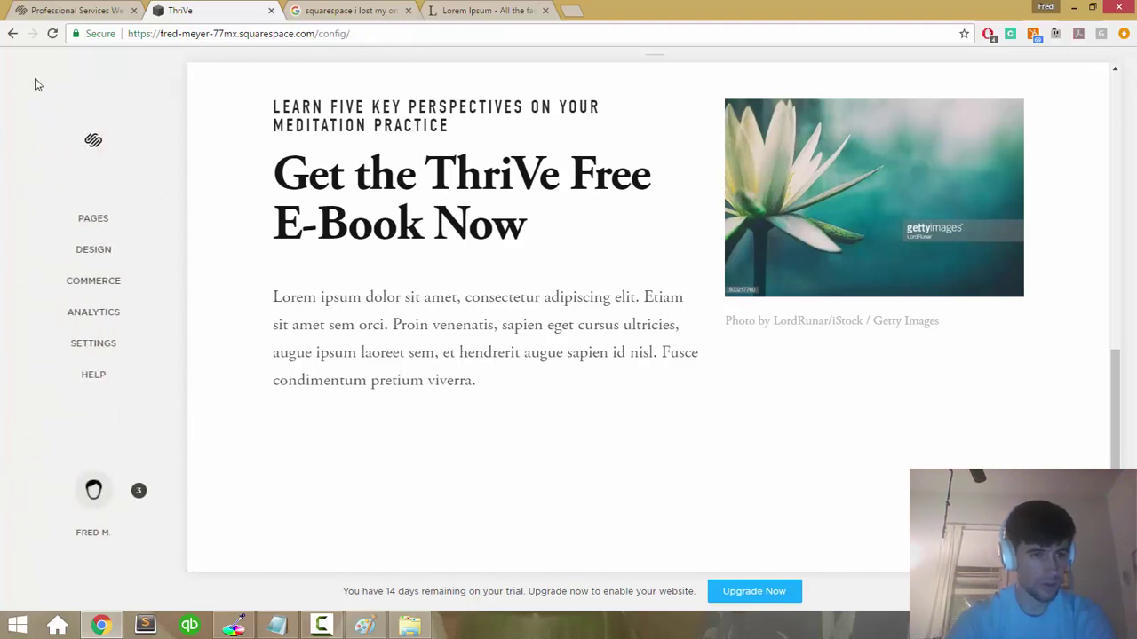
{"action": "left_click", "coordinate": [92, 219]}
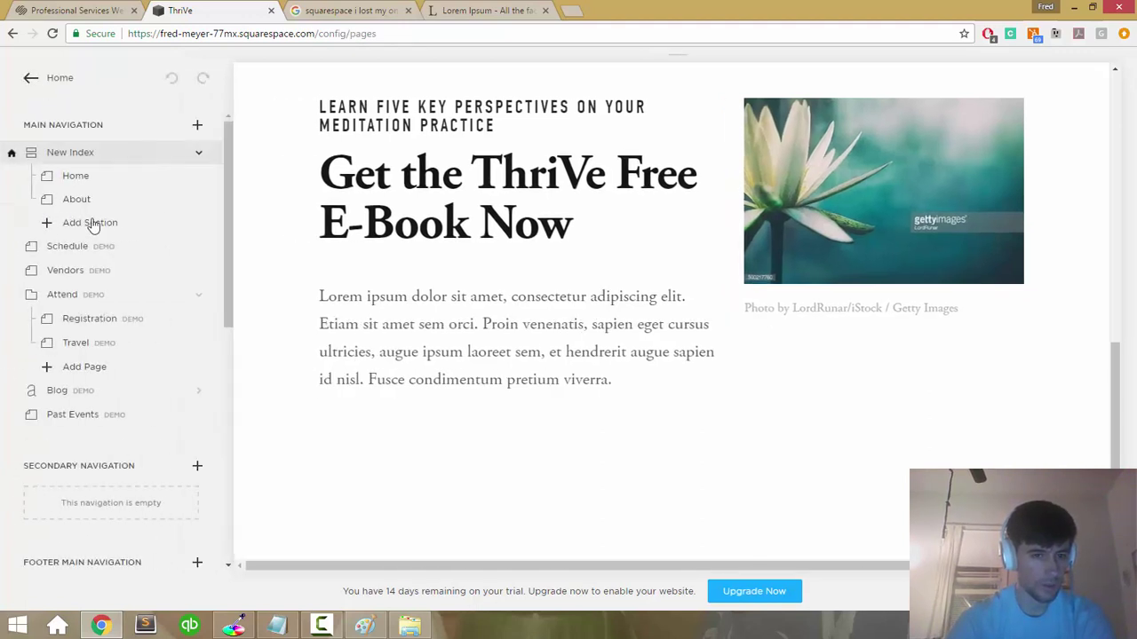
Step: Dismiss the new-page choices and delete the empty line below the About paragraph
{"action": "left_click", "coordinate": [198, 127]}
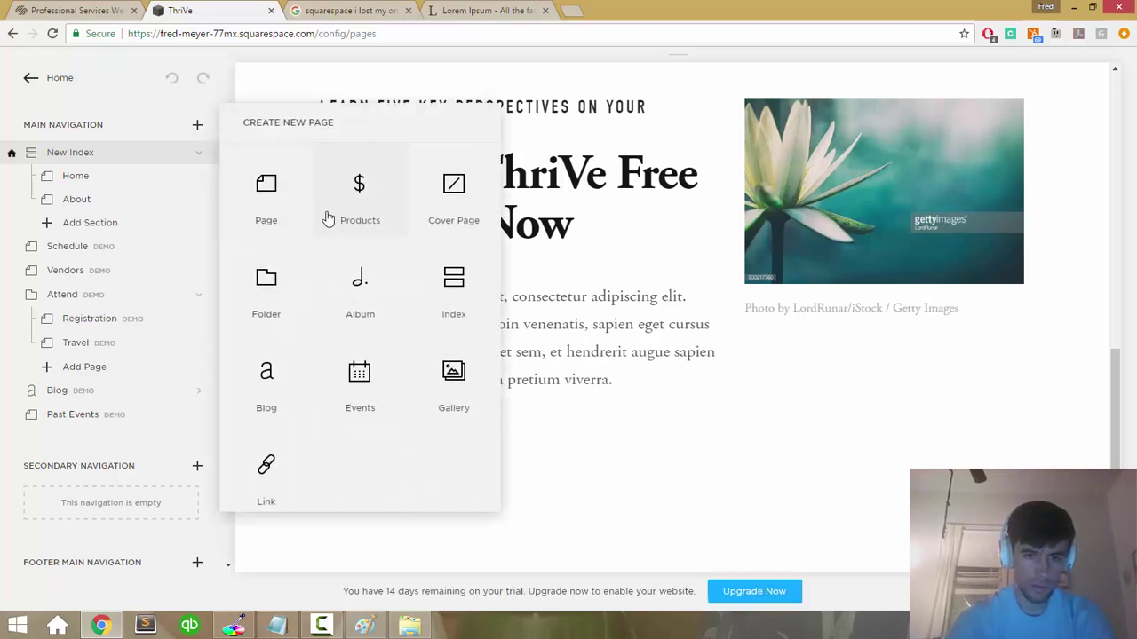
{"action": "left_click", "coordinate": [533, 306]}
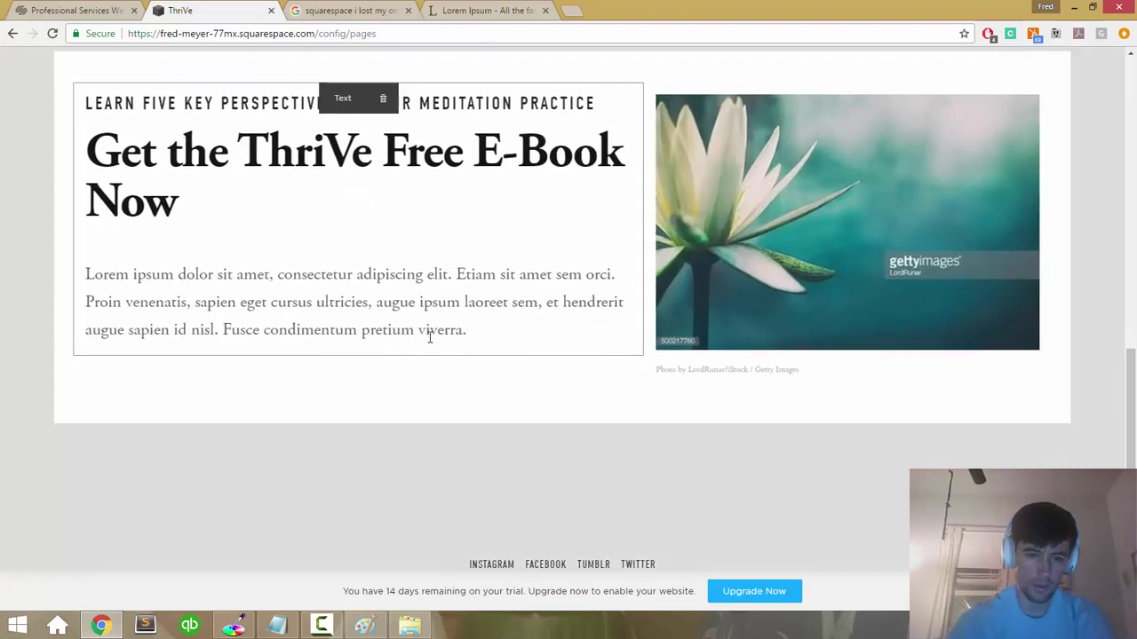
{"action": "left_click", "coordinate": [478, 331]}
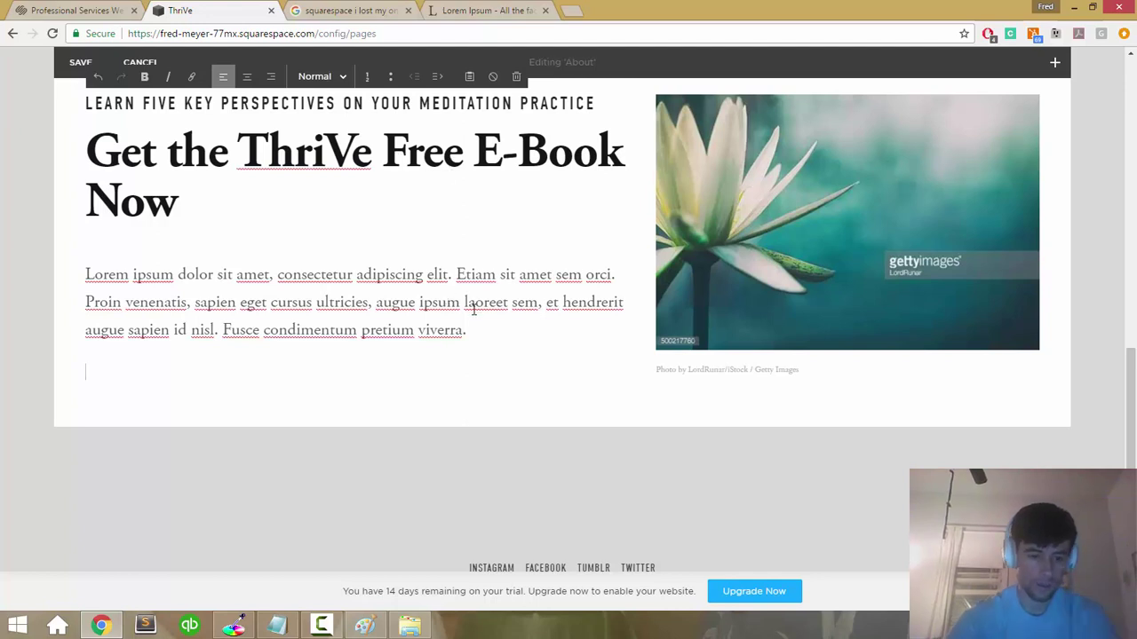
{"action": "key", "text": "BackSpace"}
{"action": "left_click", "coordinate": [472, 430]}
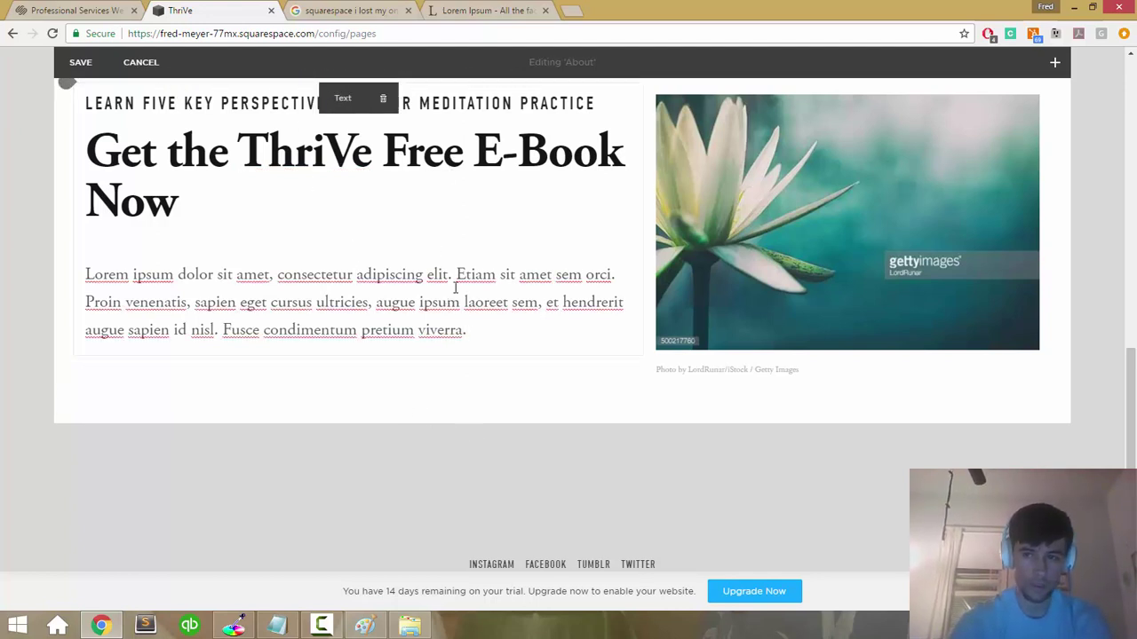
Step: Open the content blocks list and search it for a mail block, keeping the edits
{"action": "left_click", "coordinate": [1055, 63]}
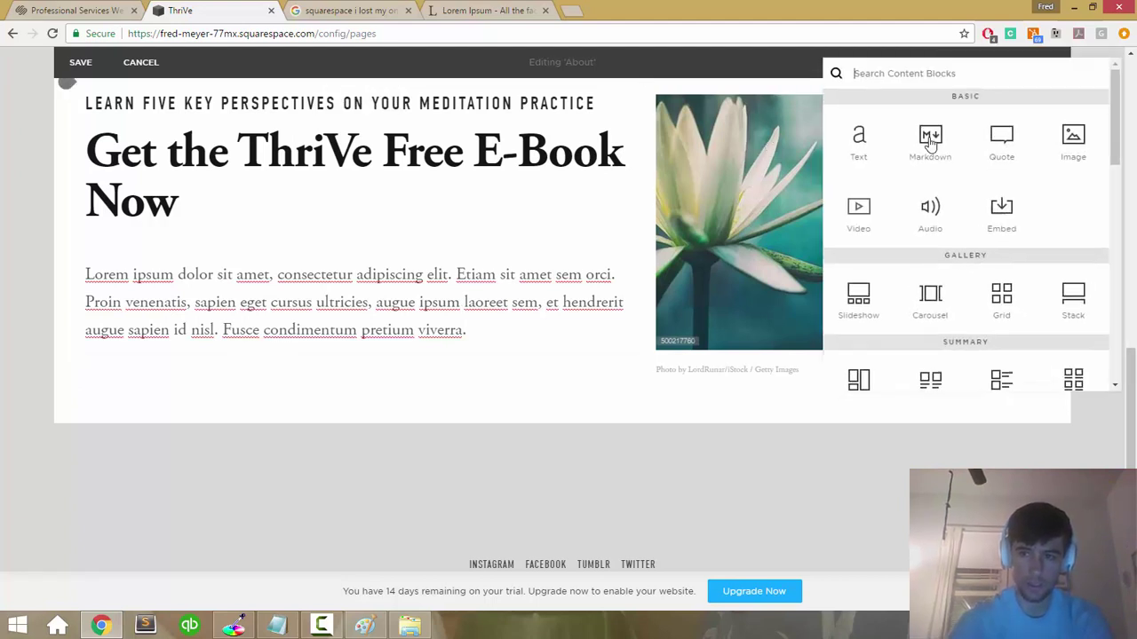
{"action": "scroll", "coordinate": [949, 162], "scroll_direction": "down", "scroll_amount": 5}
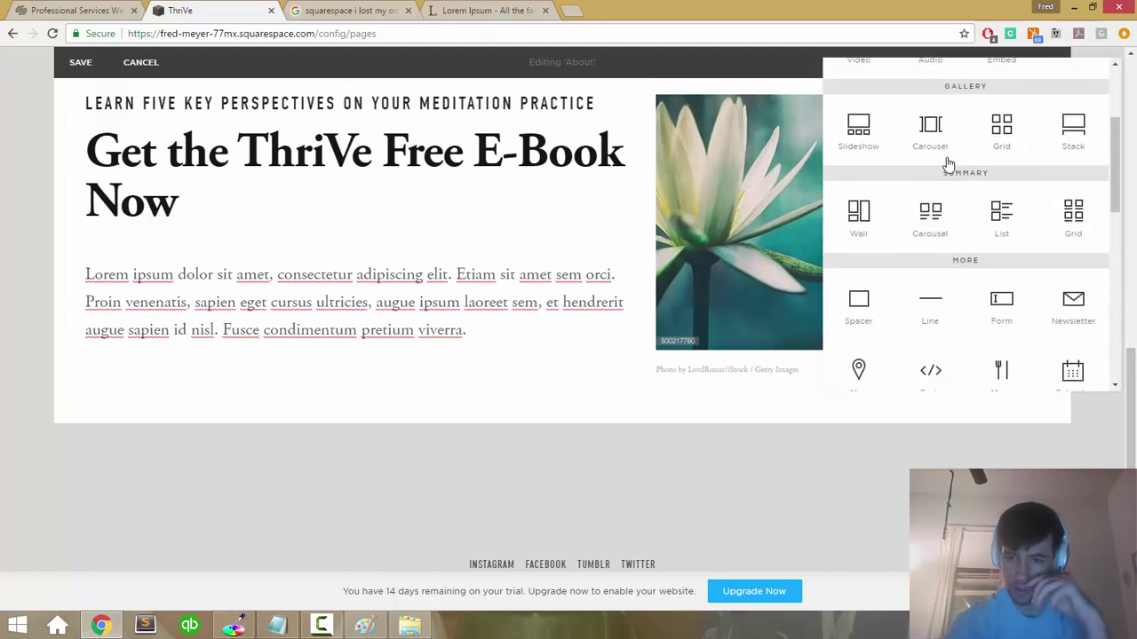
{"action": "key", "text": "ctrl+f"}
{"action": "type", "text": "mail"}
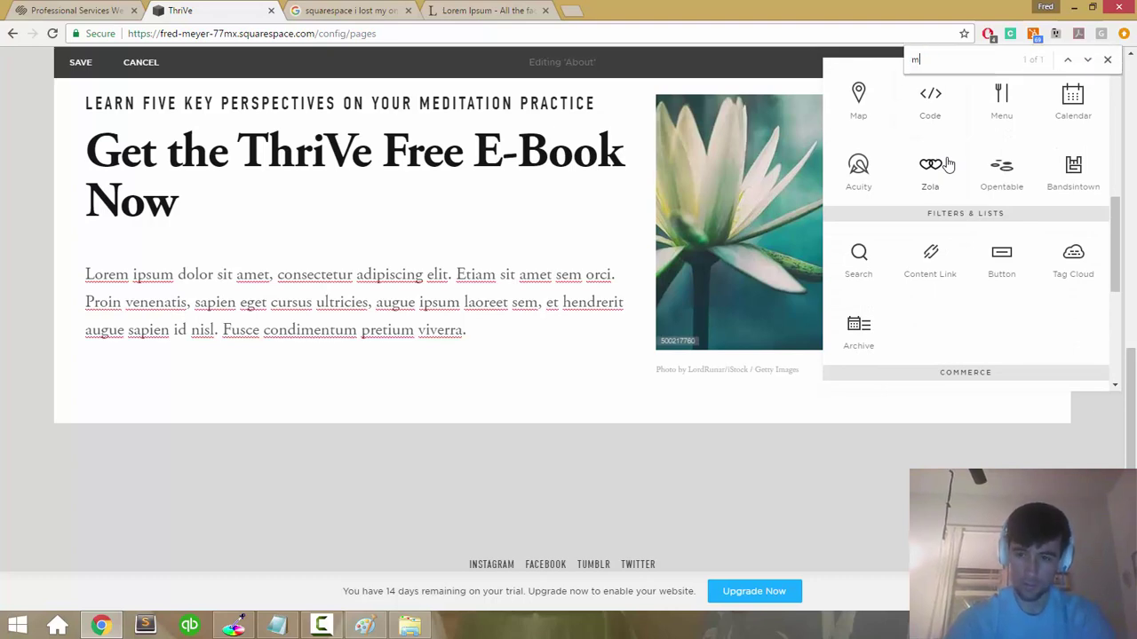
{"action": "key", "text": "Escape"}
{"action": "key", "text": "Escape"}
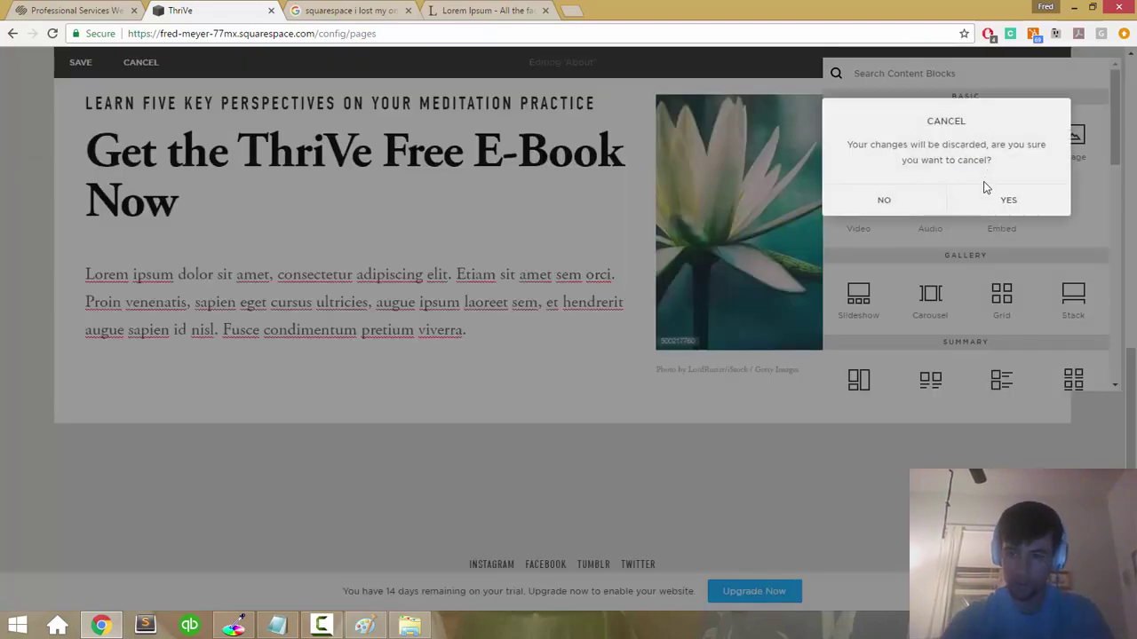
{"action": "left_click", "coordinate": [913, 200]}
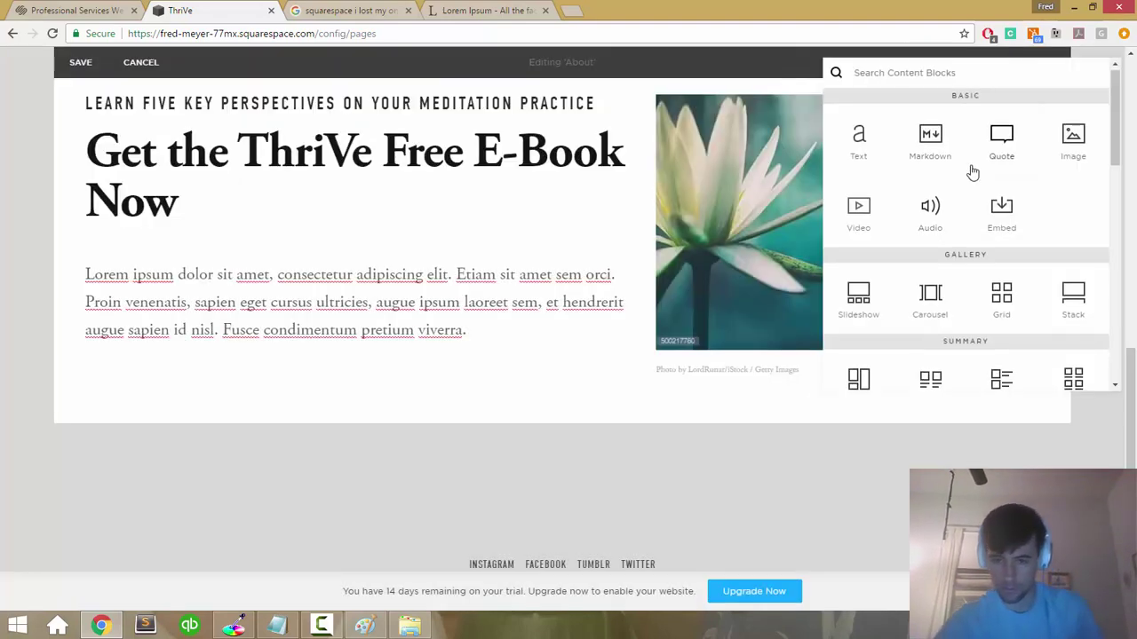
{"action": "scroll", "coordinate": [972, 171], "scroll_direction": "down", "scroll_amount": 4}
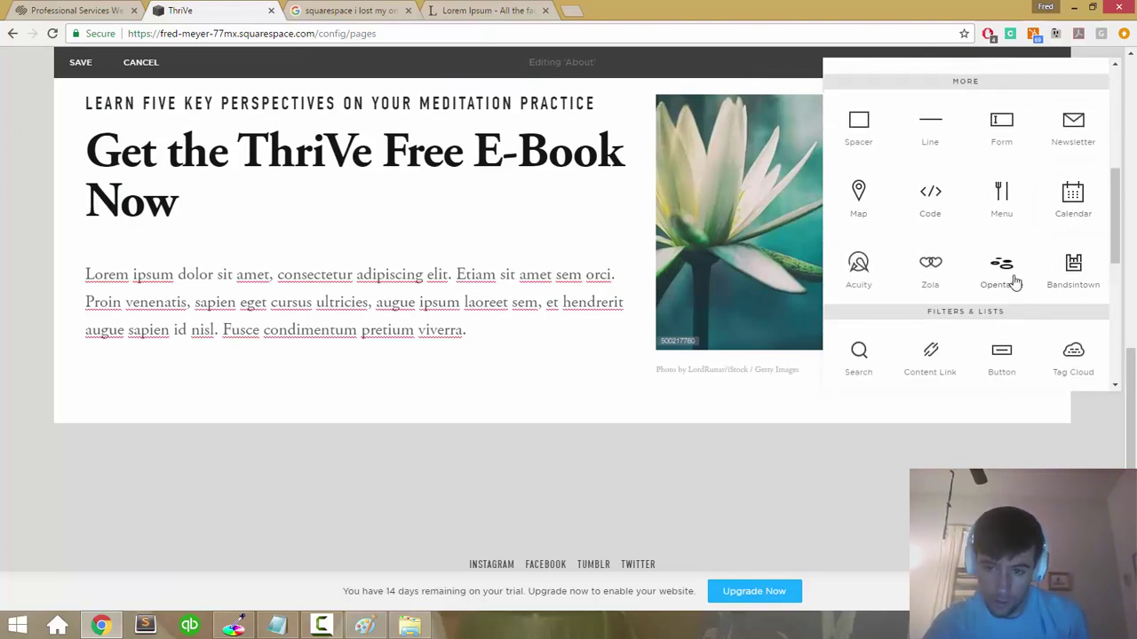
Step: Insert a Newsletter block under the e-book text and choose MailChimp as its storage
{"action": "left_click", "coordinate": [1060, 141]}
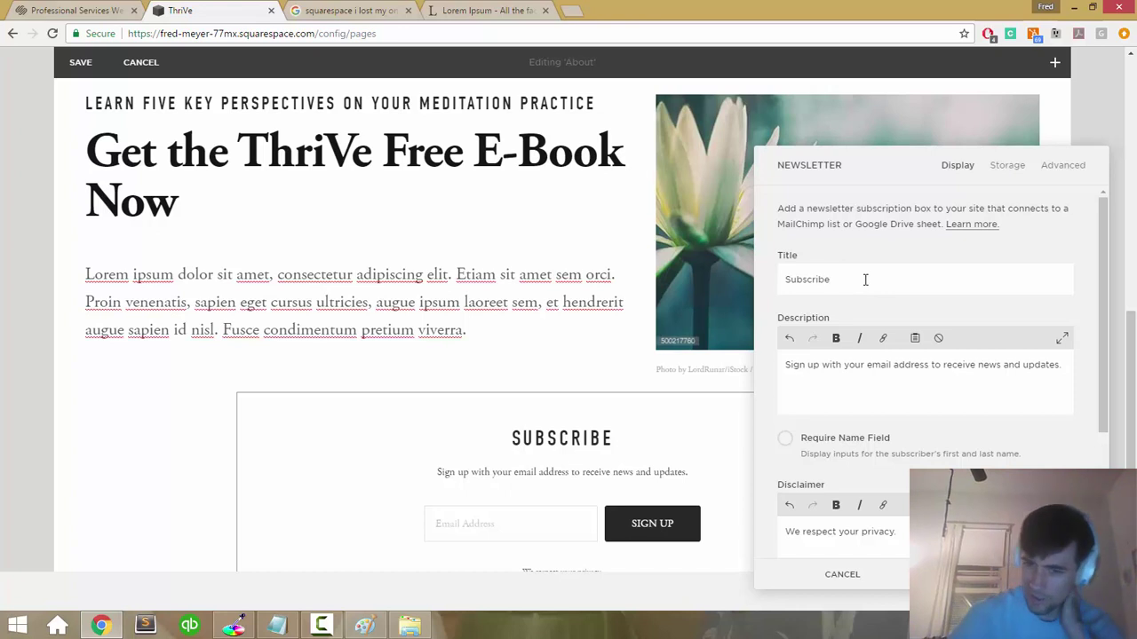
{"action": "scroll", "coordinate": [865, 280], "scroll_direction": "down", "scroll_amount": 3}
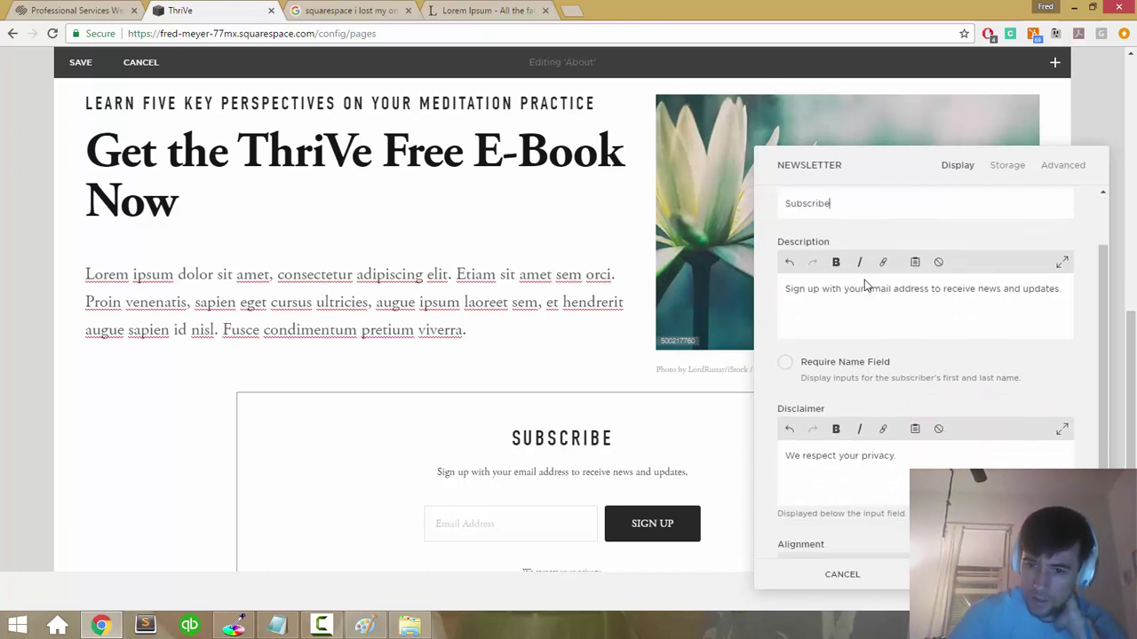
{"action": "scroll", "coordinate": [865, 280], "scroll_direction": "up", "scroll_amount": 3}
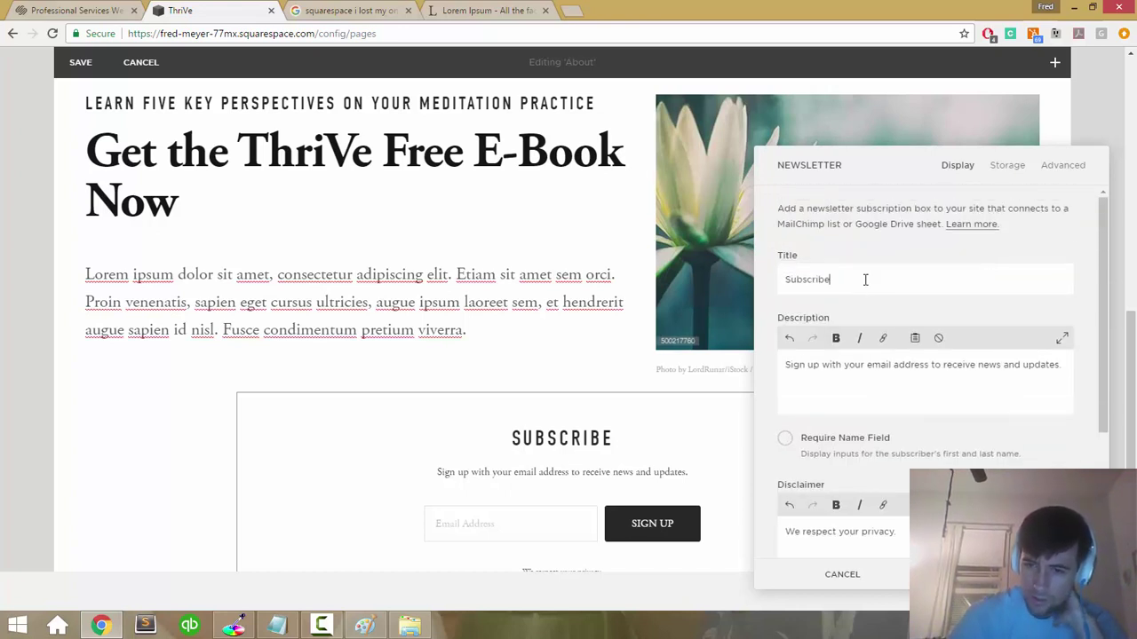
{"action": "left_click", "coordinate": [1046, 181]}
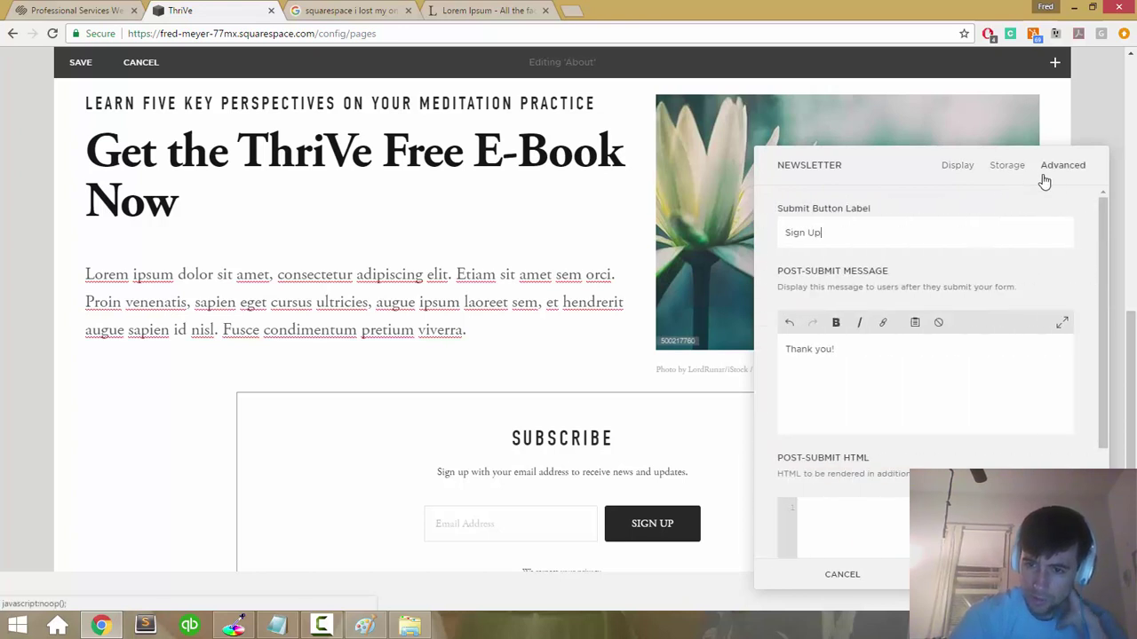
{"action": "scroll", "coordinate": [931, 246], "scroll_direction": "down", "scroll_amount": 3}
{"action": "scroll", "coordinate": [931, 246], "scroll_direction": "up", "scroll_amount": 3}
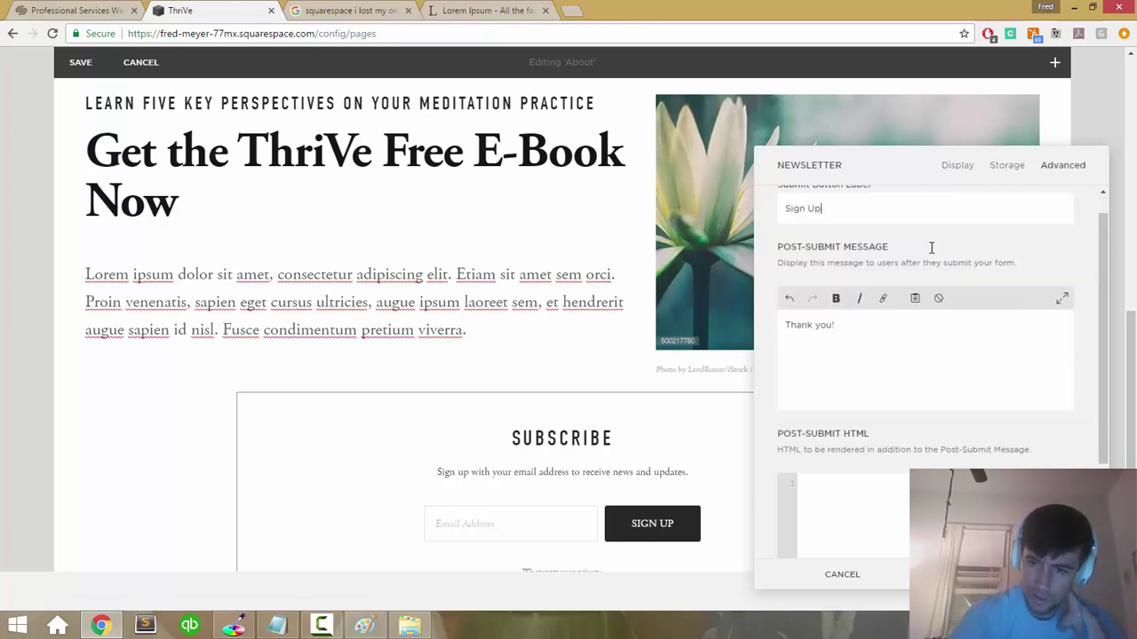
{"action": "left_click", "coordinate": [1007, 165]}
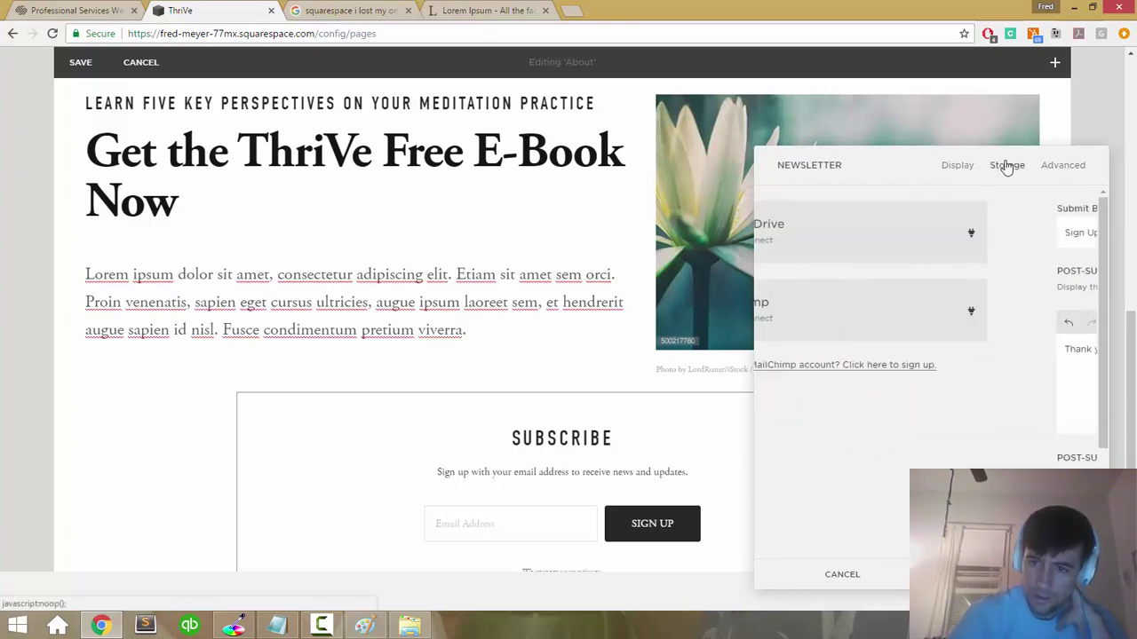
{"action": "left_click", "coordinate": [965, 323]}
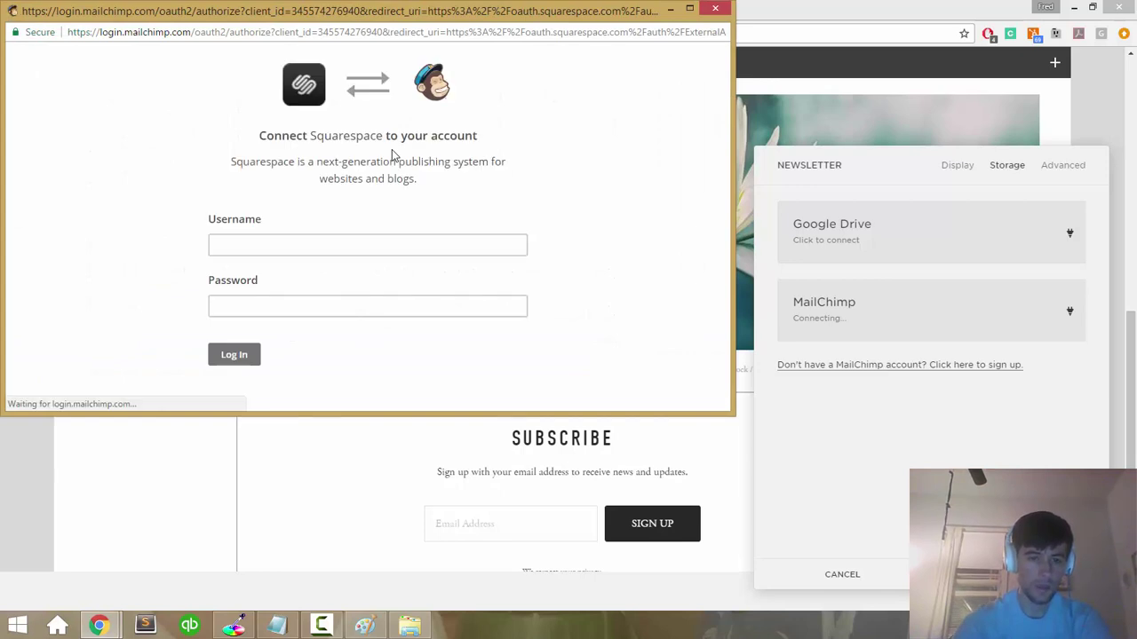
Step: Log in to MailChimp in the popup with the account username and password
{"action": "left_click", "coordinate": [342, 251]}
{"action": "type", "text": "p"}
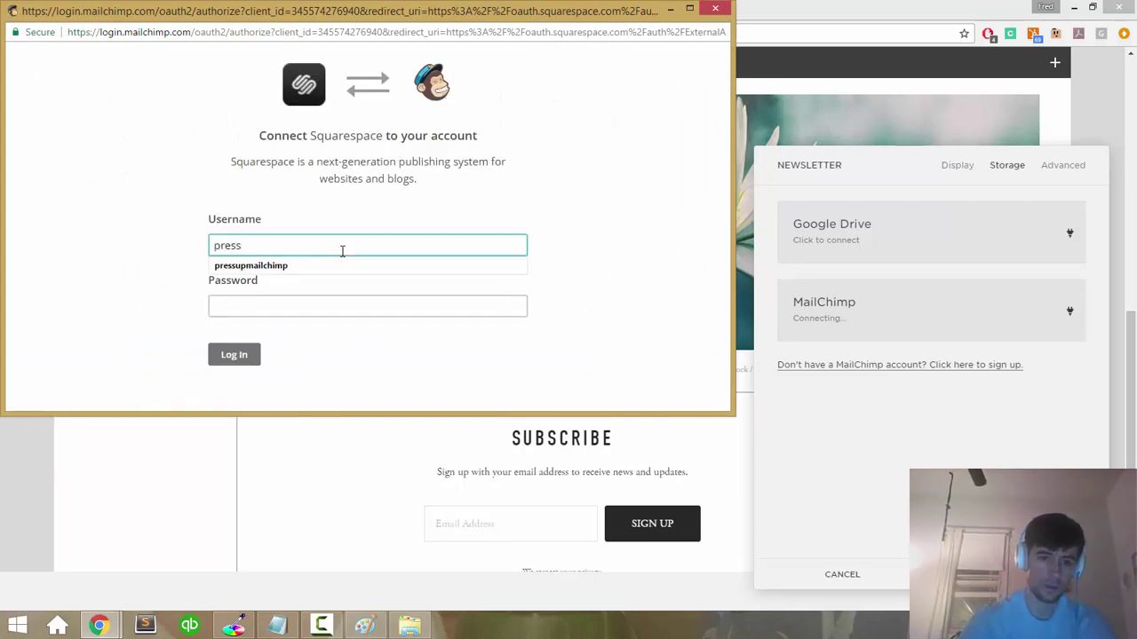
{"action": "type", "text": "ress"}
{"action": "key", "text": "Down"}
{"action": "key", "text": "Tab"}
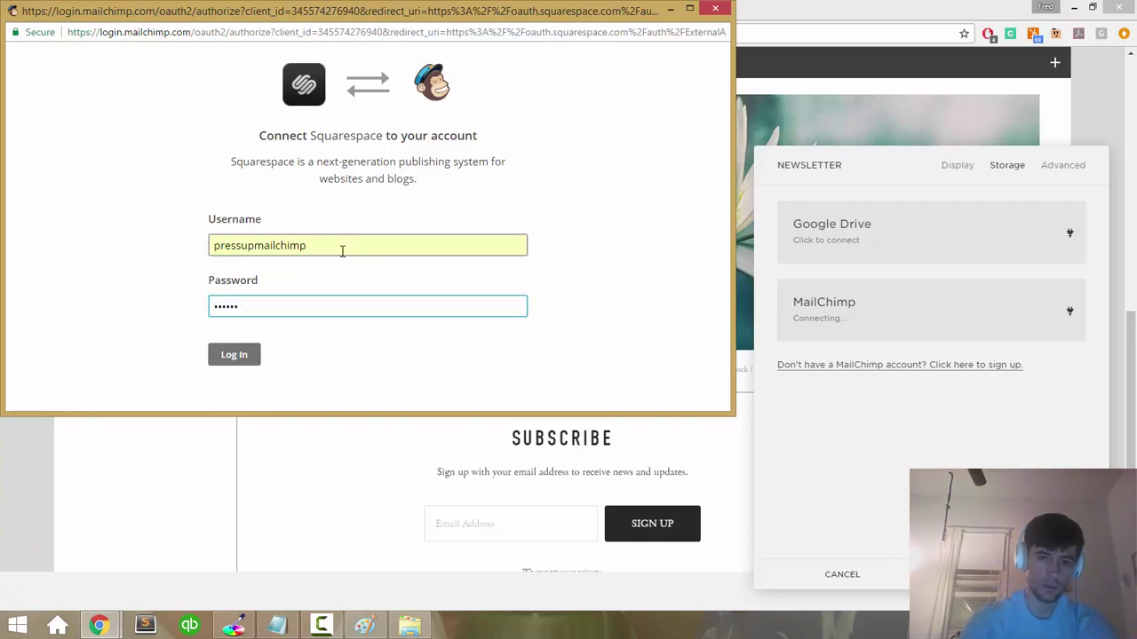
{"action": "key", "text": "ctrl+a"}
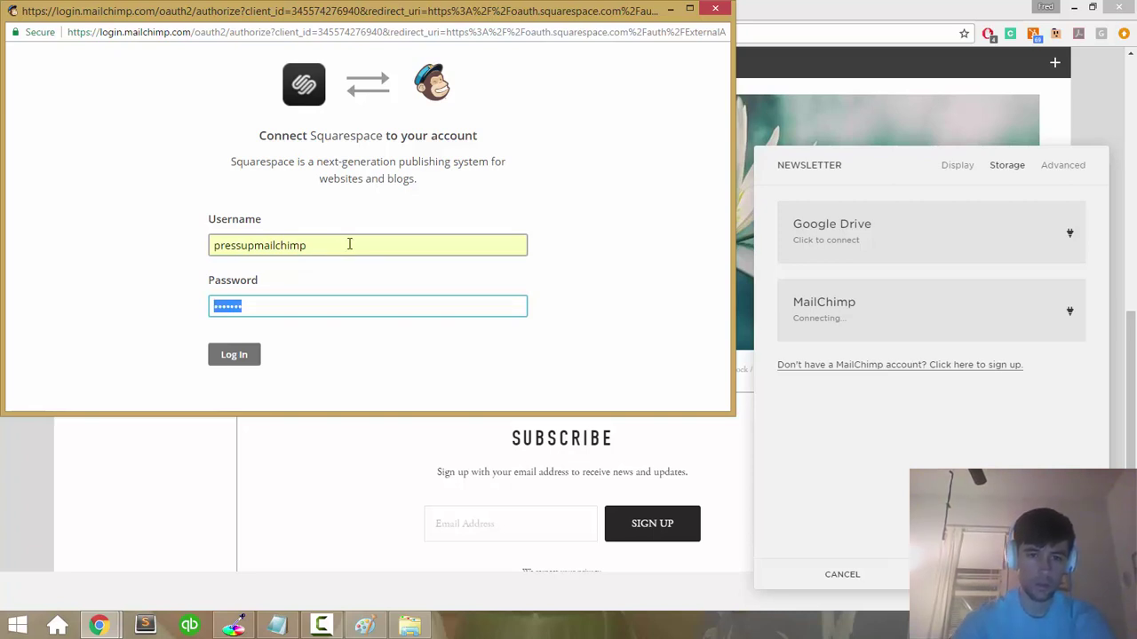
{"action": "left_click", "coordinate": [382, 250]}
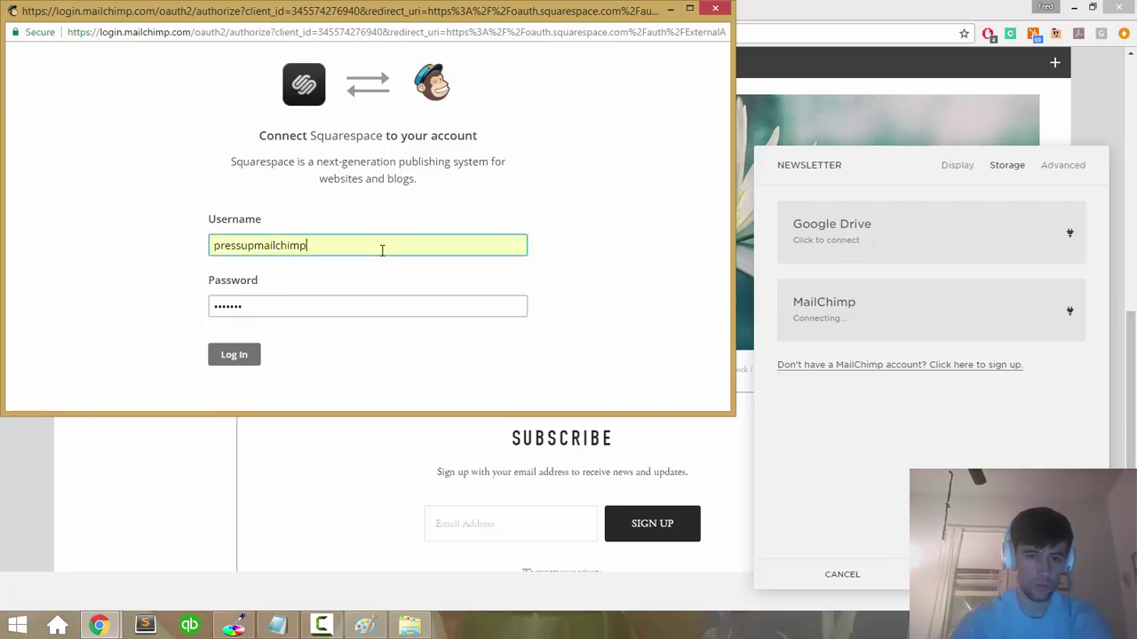
{"action": "key", "text": "ctrl+a"}
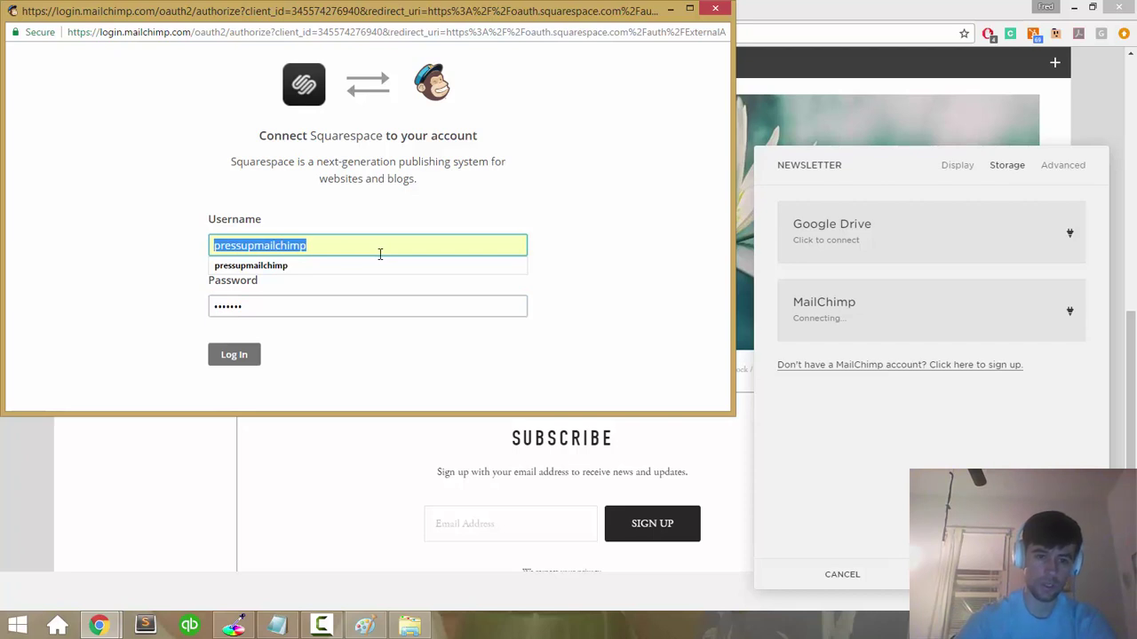
{"action": "left_click", "coordinate": [379, 254]}
{"action": "mouse_move", "coordinate": [410, 628]}
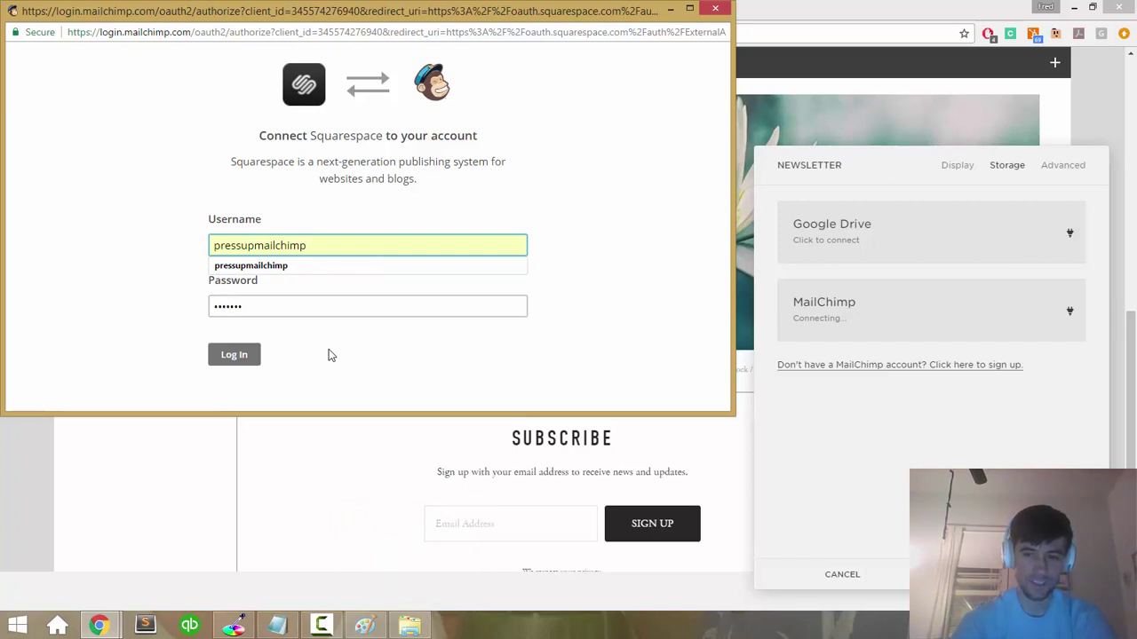
{"action": "double_click", "coordinate": [295, 247]}
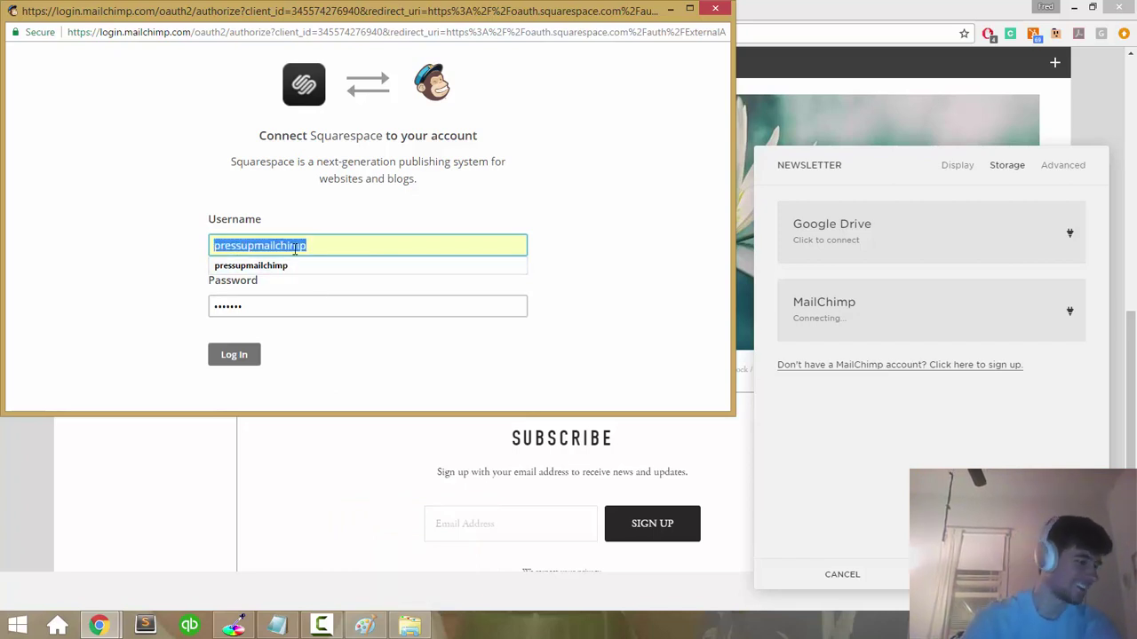
{"action": "type", "text": "z"}
{"action": "key", "text": "Down"}
{"action": "key", "text": "Tab"}
{"action": "type", "text": "12345"}
{"action": "left_click", "coordinate": [247, 360]}
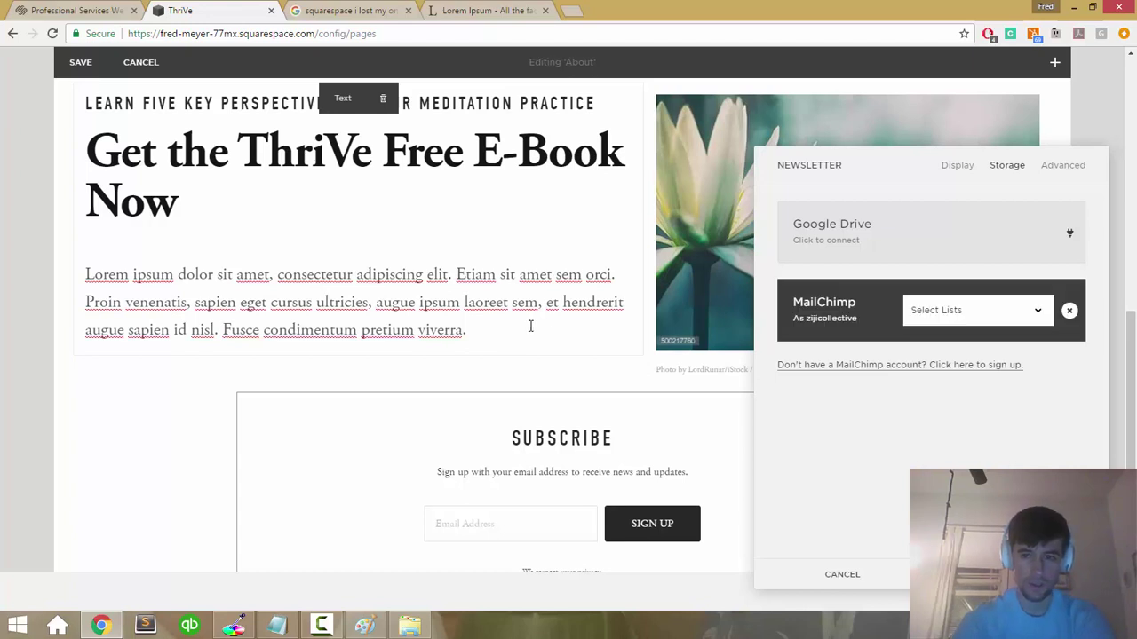
Step: Select the Berlin Summit 2016 list for sign-ups and apply the storage settings
{"action": "left_click", "coordinate": [952, 309]}
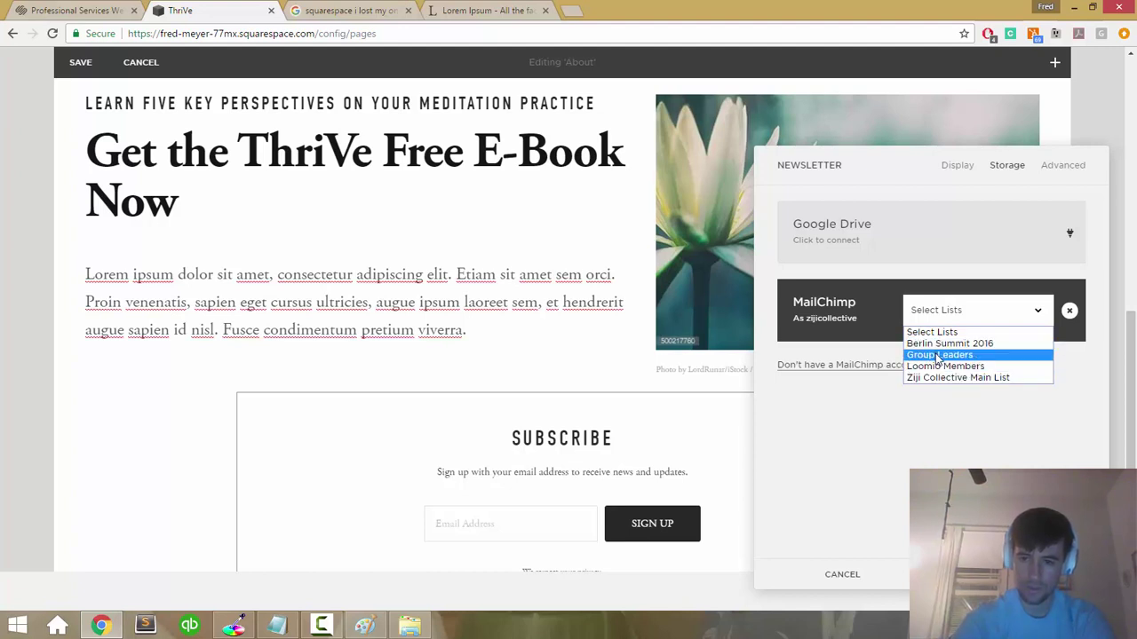
{"action": "left_click", "coordinate": [938, 343]}
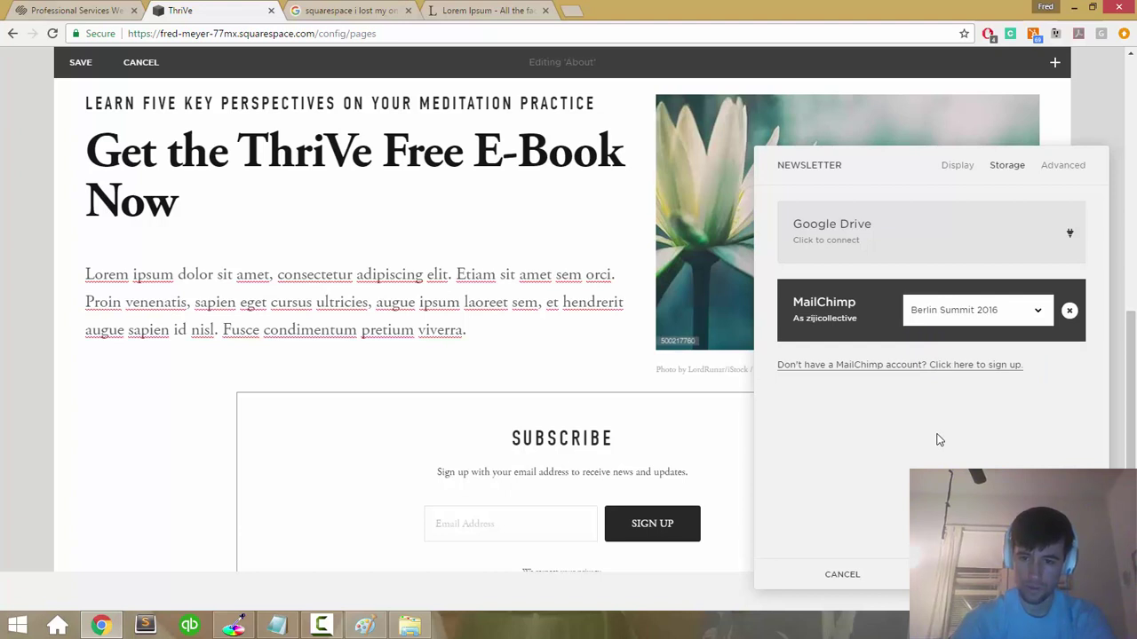
{"action": "left_click", "coordinate": [625, 406]}
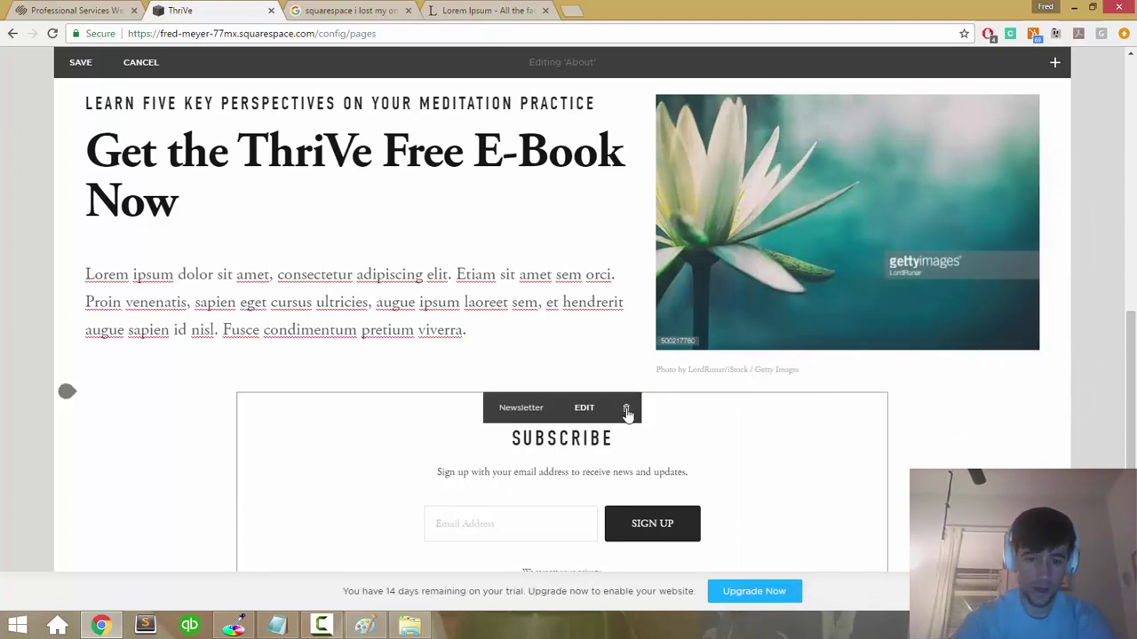
Step: Drag the Subscribe block into the left column directly under the Lorem ipsum paragraph
{"action": "scroll", "coordinate": [625, 407], "scroll_direction": "down", "scroll_amount": 1}
{"action": "scroll", "coordinate": [626, 413], "scroll_direction": "up", "scroll_amount": 1}
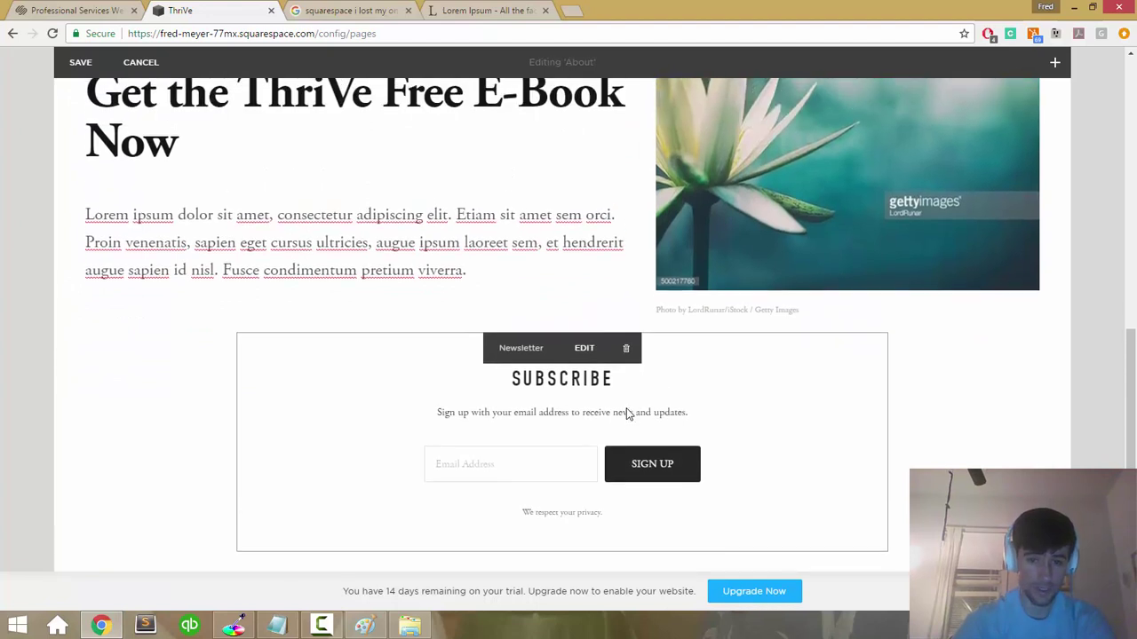
{"action": "left_click", "coordinate": [383, 279]}
{"action": "left_click", "coordinate": [417, 355]}
{"action": "left_click_drag", "start_coordinate": [413, 339], "coordinate": [333, 276]}
Step: Scroll the editor to verify Subscribe sits below the paragraph, then reselect the block
{"action": "left_click", "coordinate": [550, 280]}
{"action": "scroll", "coordinate": [551, 281], "scroll_direction": "down", "scroll_amount": 2}
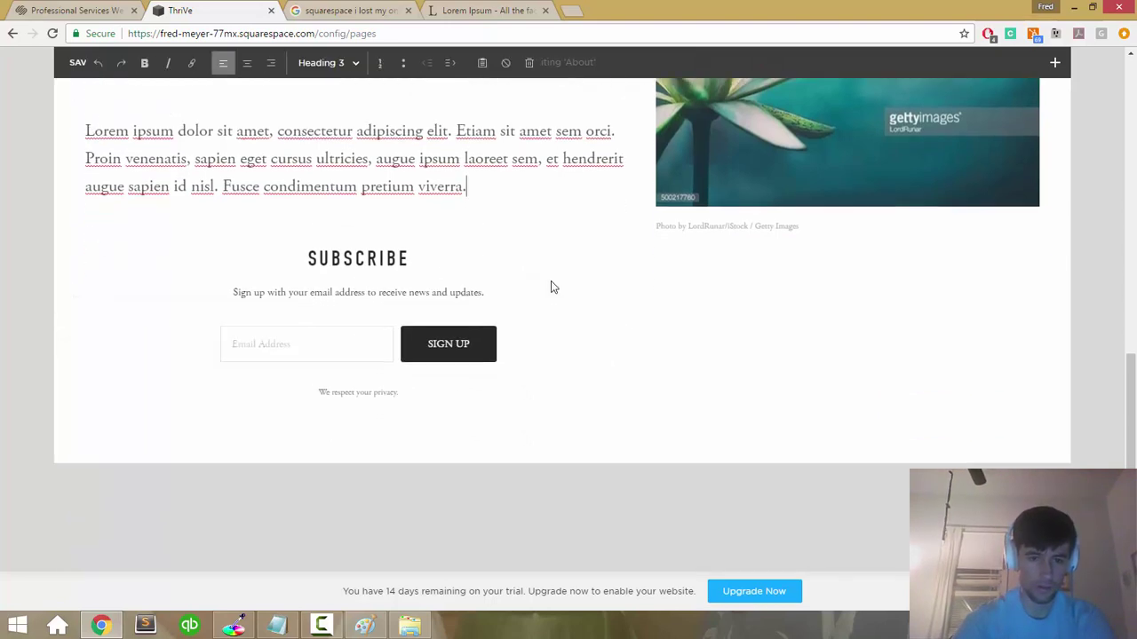
{"action": "scroll", "coordinate": [551, 281], "scroll_direction": "up", "scroll_amount": 5}
{"action": "scroll", "coordinate": [550, 281], "scroll_direction": "down", "scroll_amount": 1}
{"action": "scroll", "coordinate": [551, 281], "scroll_direction": "up", "scroll_amount": 3}
{"action": "scroll", "coordinate": [551, 281], "scroll_direction": "down", "scroll_amount": 5}
{"action": "scroll", "coordinate": [550, 280], "scroll_direction": "up", "scroll_amount": 1}
{"action": "scroll", "coordinate": [551, 281], "scroll_direction": "up", "scroll_amount": 1}
{"action": "scroll", "coordinate": [551, 280], "scroll_direction": "down", "scroll_amount": 3}
{"action": "scroll", "coordinate": [551, 280], "scroll_direction": "up", "scroll_amount": 2}
{"action": "scroll", "coordinate": [550, 284], "scroll_direction": "down", "scroll_amount": 2}
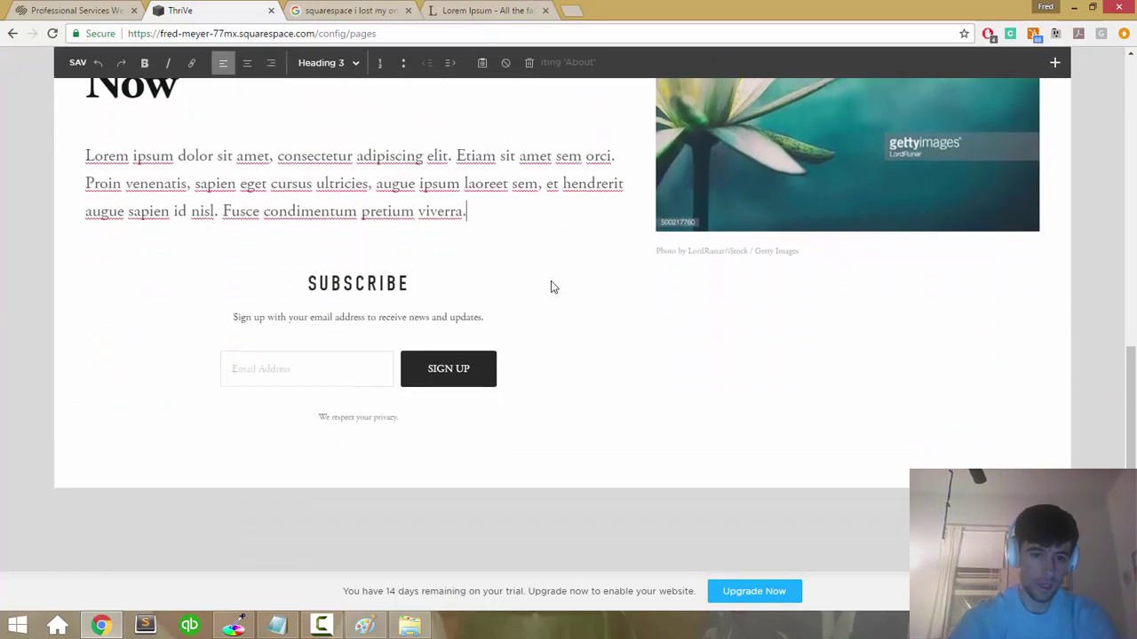
{"action": "scroll", "coordinate": [536, 222], "scroll_direction": "up", "scroll_amount": 2}
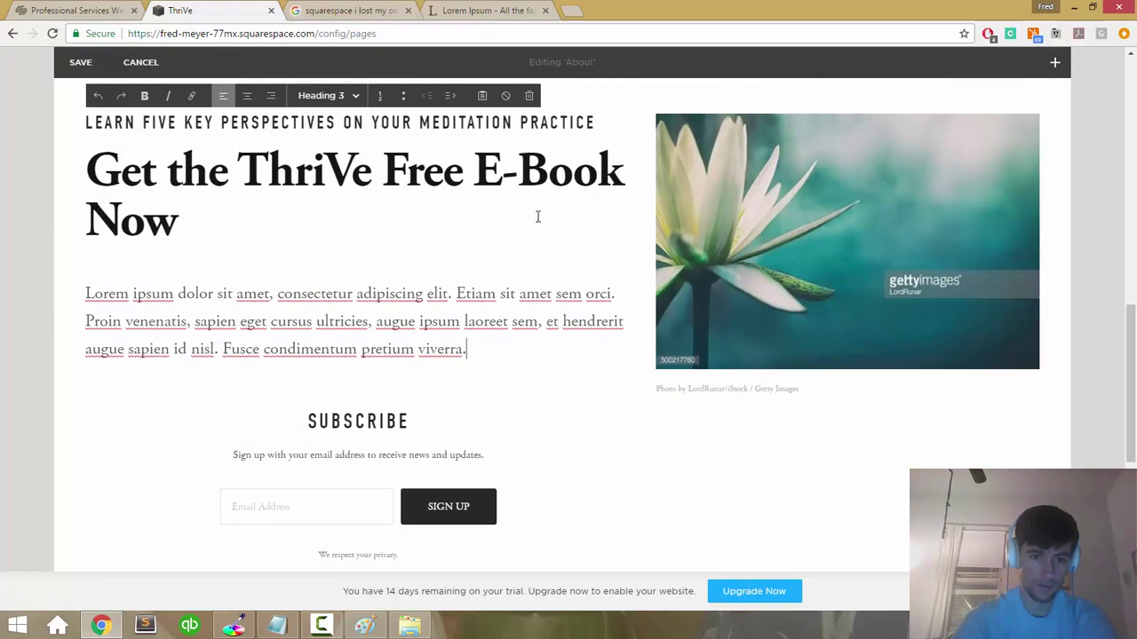
{"action": "scroll", "coordinate": [537, 218], "scroll_direction": "down", "scroll_amount": 2}
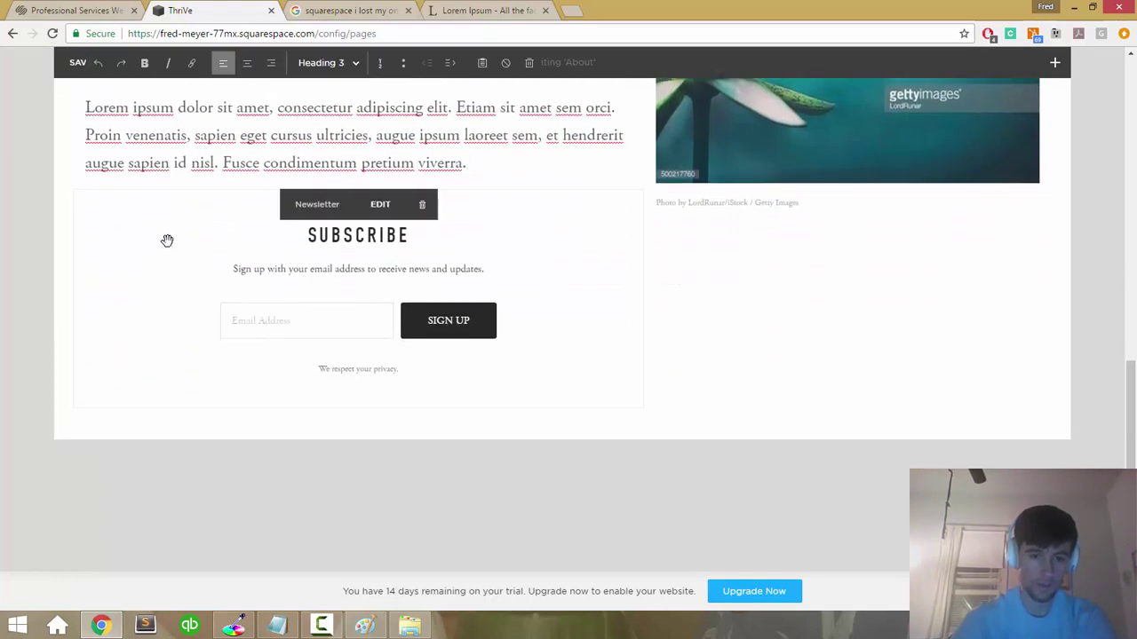
{"action": "scroll", "coordinate": [573, 378], "scroll_direction": "up", "scroll_amount": 1}
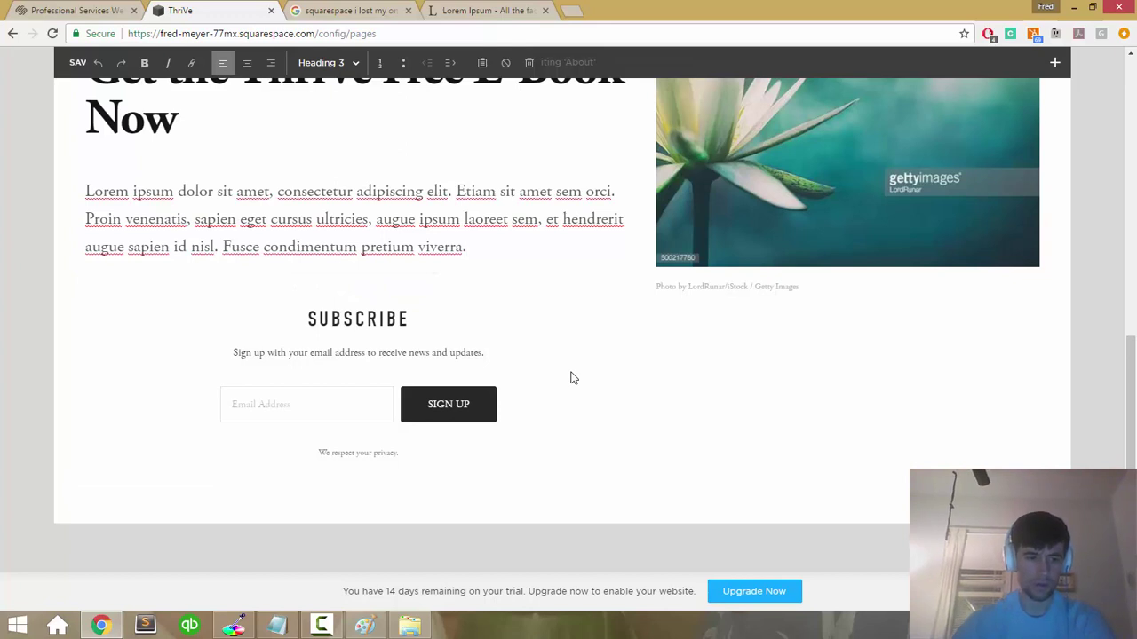
{"action": "scroll", "coordinate": [573, 379], "scroll_direction": "down", "scroll_amount": 2}
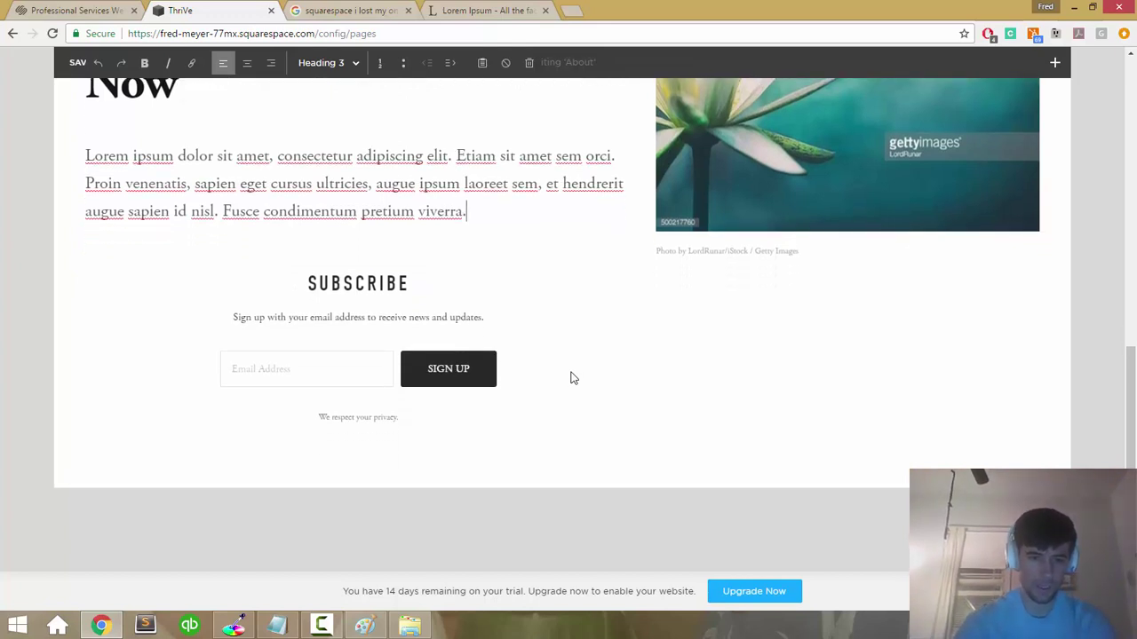
{"action": "scroll", "coordinate": [573, 378], "scroll_direction": "up", "scroll_amount": 3}
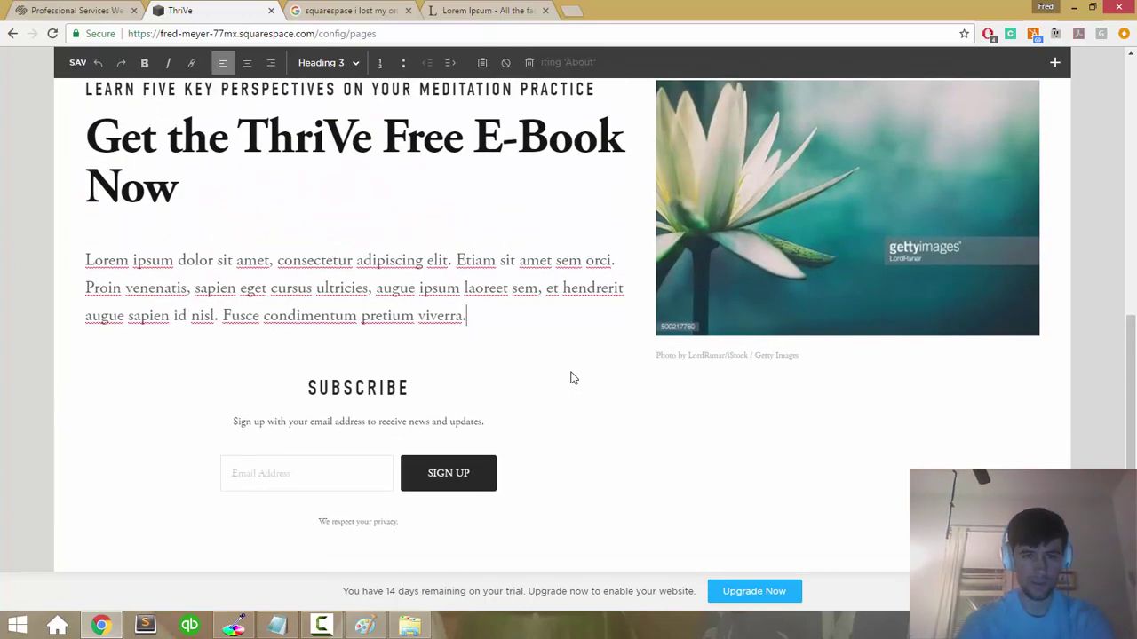
{"action": "left_click", "coordinate": [493, 423]}
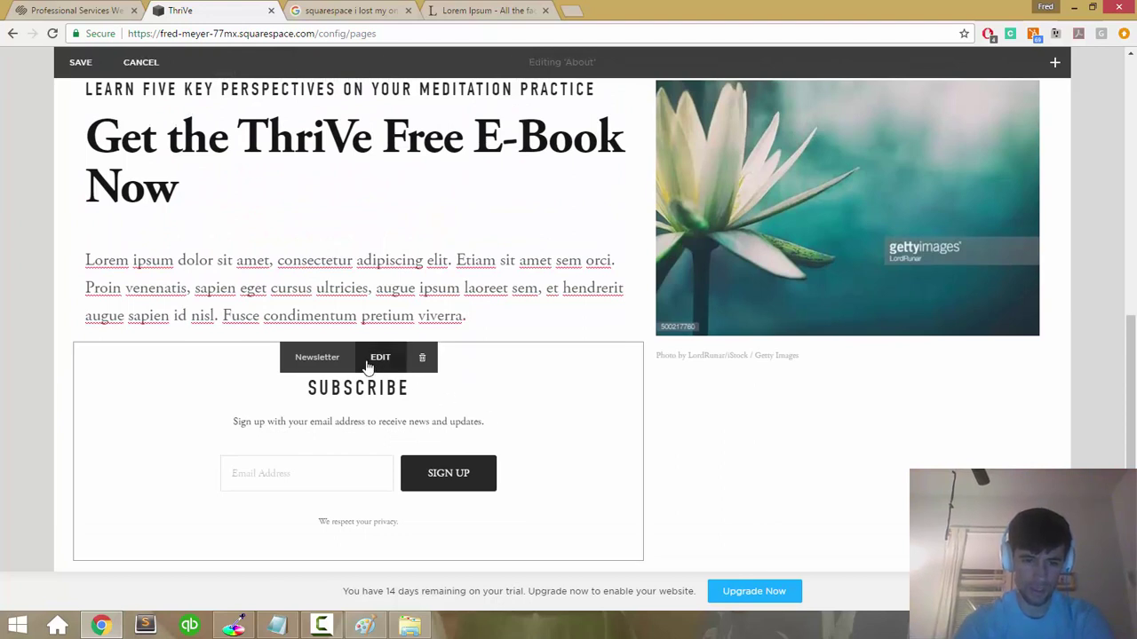
{"action": "left_click", "coordinate": [371, 361]}
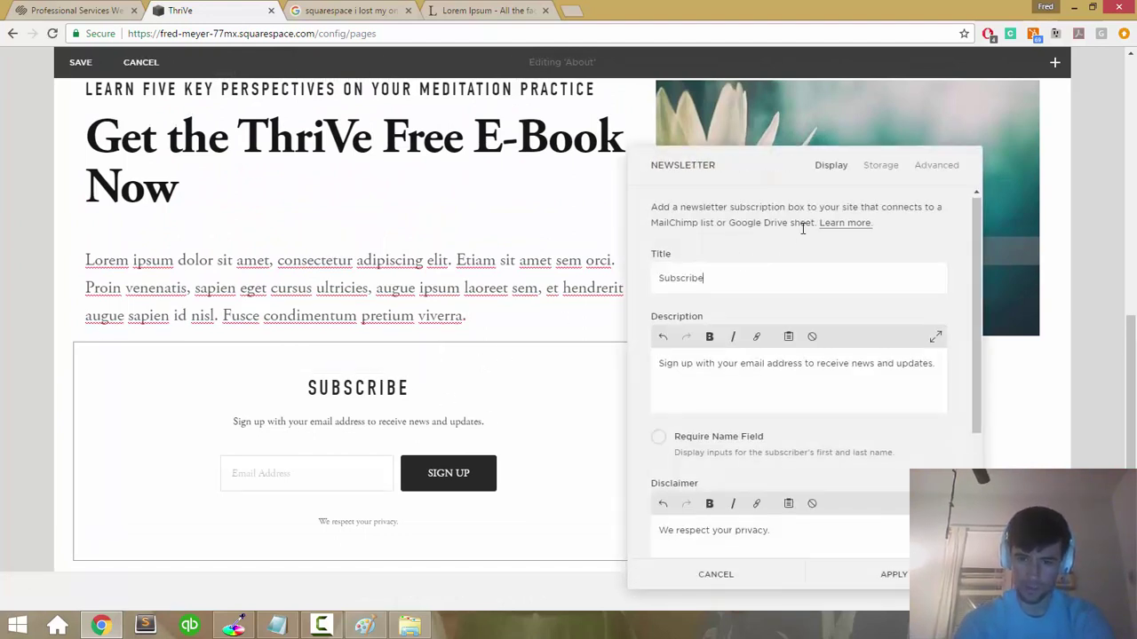
{"action": "scroll", "coordinate": [802, 228], "scroll_direction": "down", "scroll_amount": 3}
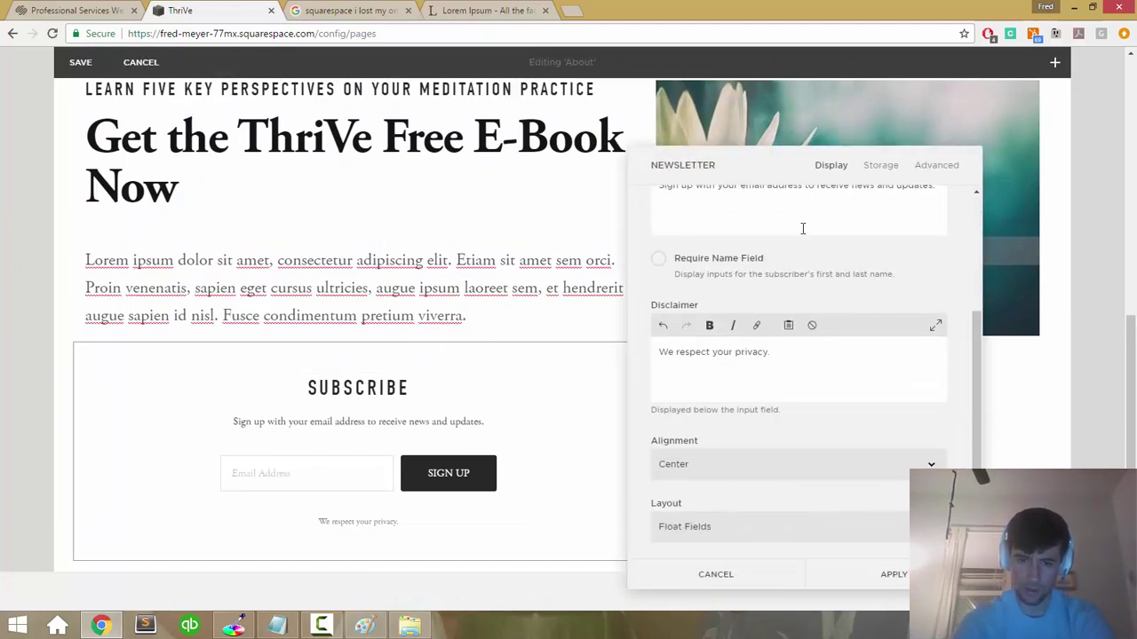
{"action": "scroll", "coordinate": [802, 229], "scroll_direction": "up", "scroll_amount": 3}
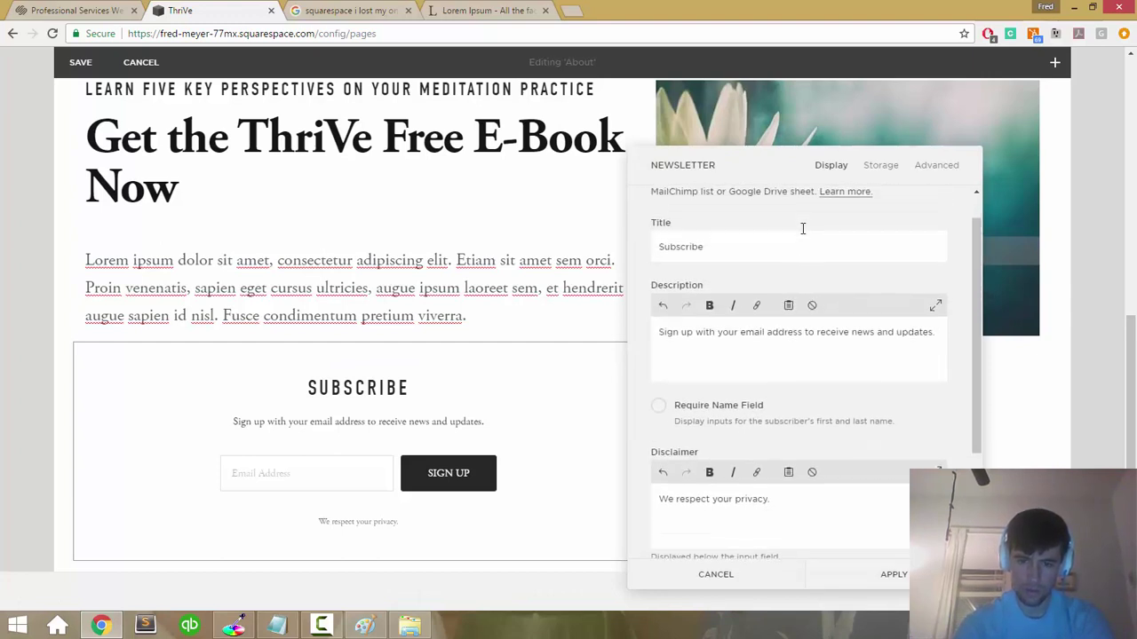
{"action": "left_click", "coordinate": [876, 165]}
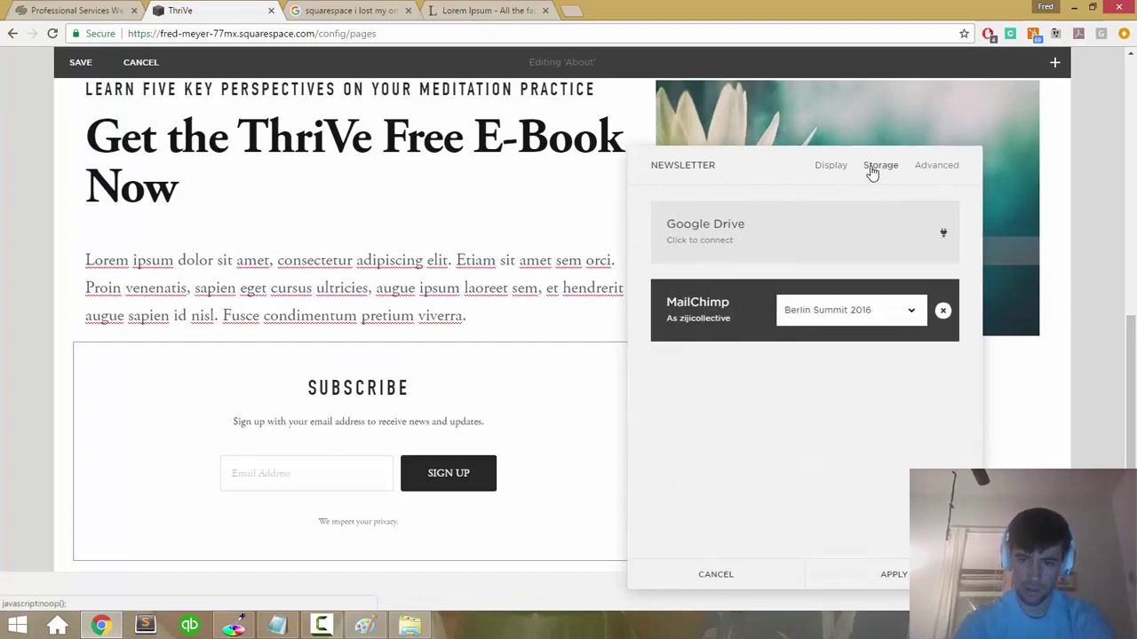
{"action": "left_click", "coordinate": [907, 185]}
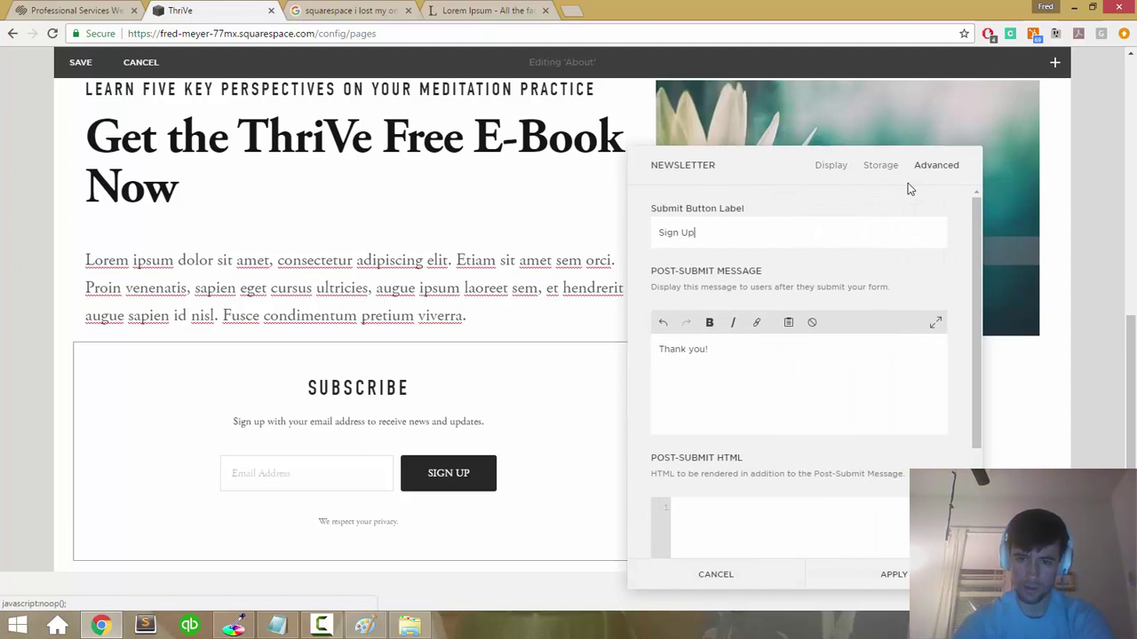
{"action": "scroll", "coordinate": [805, 257], "scroll_direction": "down", "scroll_amount": 3}
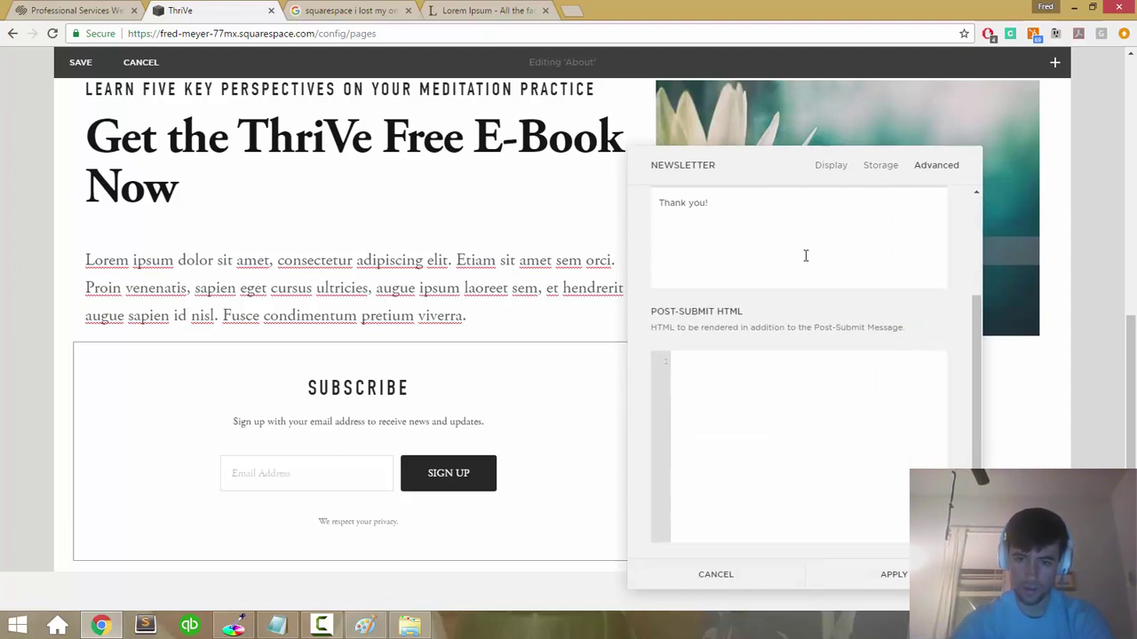
{"action": "scroll", "coordinate": [807, 260], "scroll_direction": "up", "scroll_amount": 3}
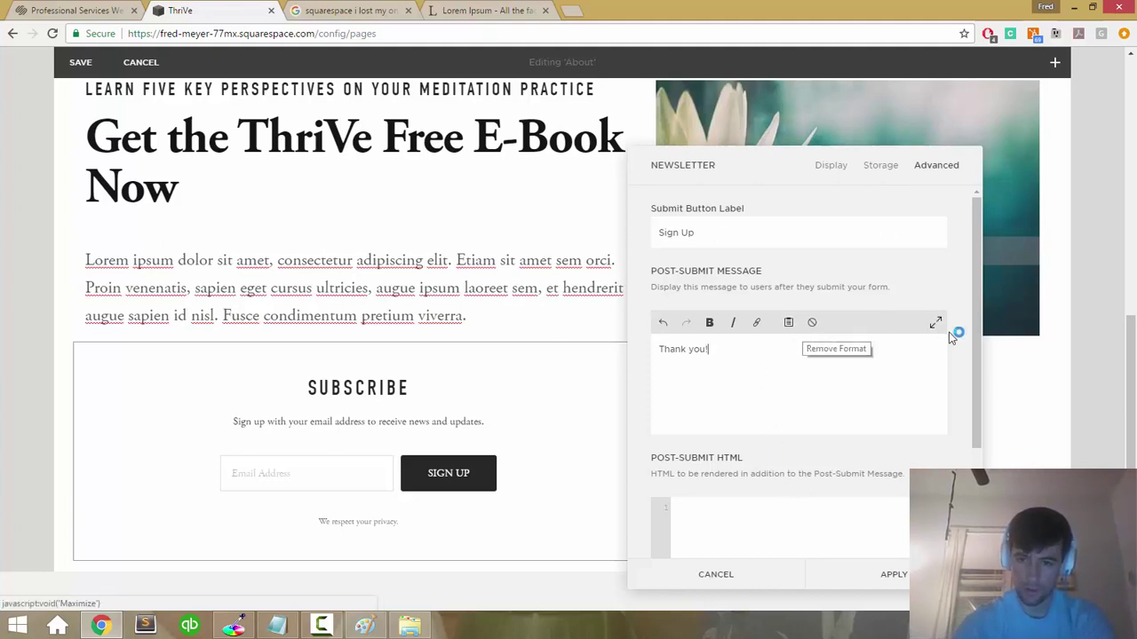
{"action": "left_click", "coordinate": [715, 577]}
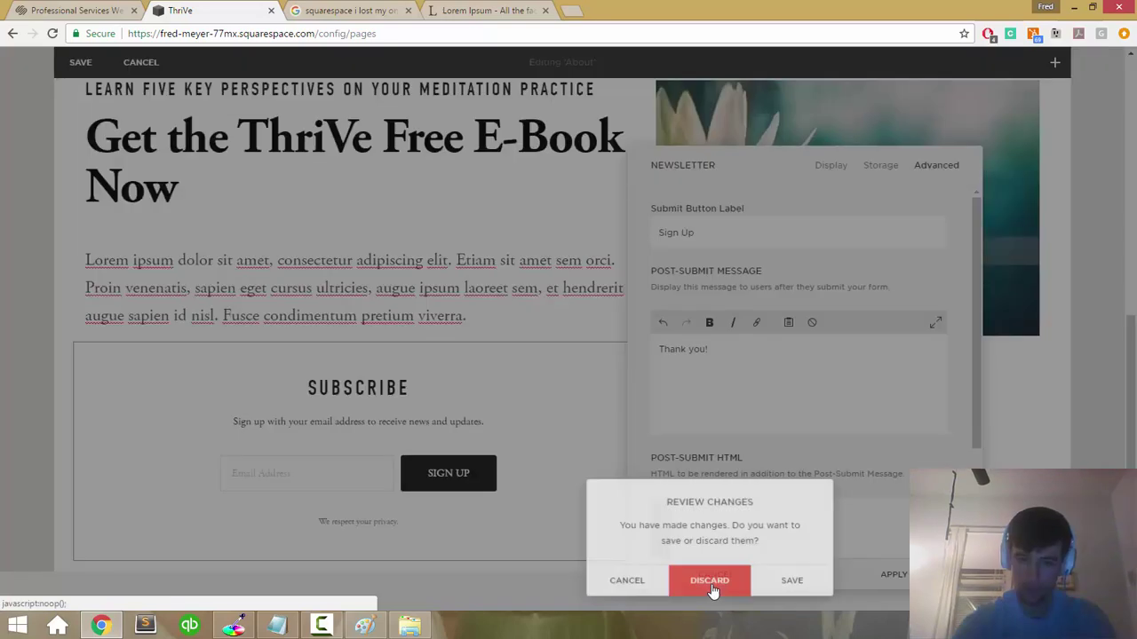
{"action": "left_click", "coordinate": [654, 590]}
{"action": "left_click", "coordinate": [848, 584]}
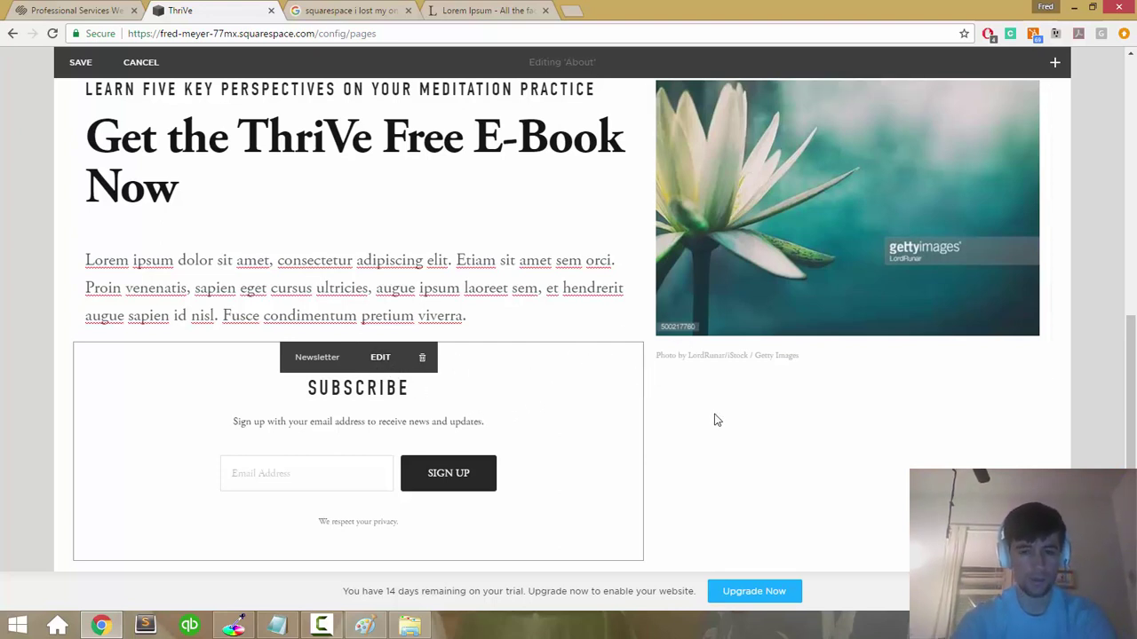
{"action": "scroll", "coordinate": [716, 420], "scroll_direction": "down", "scroll_amount": 3}
{"action": "scroll", "coordinate": [716, 419], "scroll_direction": "up", "scroll_amount": 5}
{"action": "scroll", "coordinate": [714, 414], "scroll_direction": "up", "scroll_amount": 4}
{"action": "scroll", "coordinate": [170, 348], "scroll_direction": "down", "scroll_amount": 3}
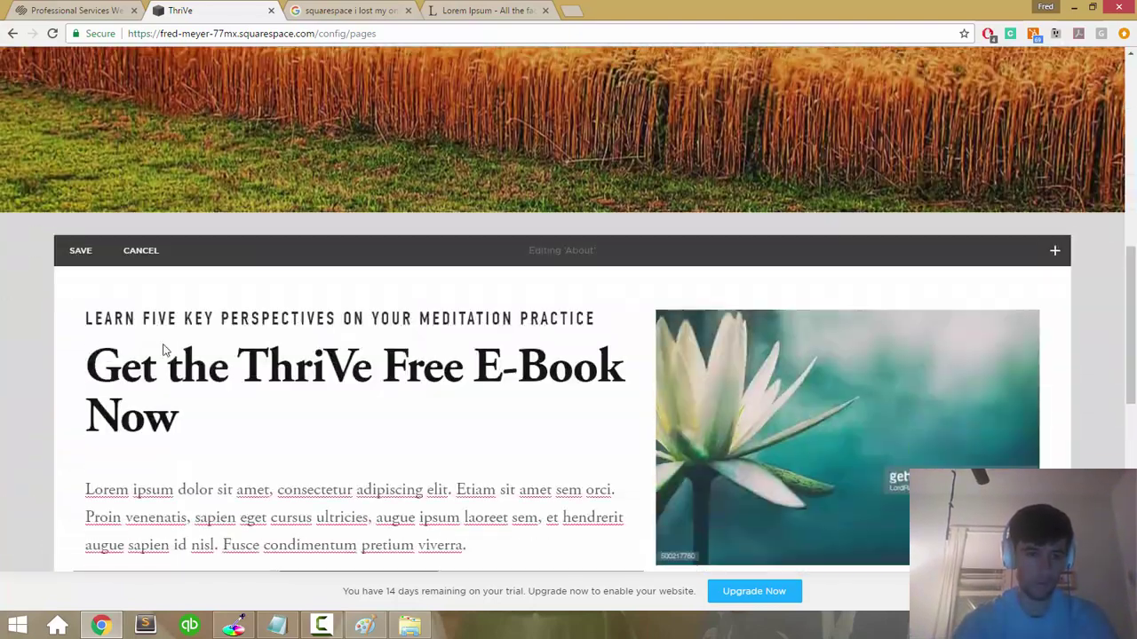
{"action": "left_click", "coordinate": [82, 257]}
{"action": "scroll", "coordinate": [387, 312], "scroll_direction": "up", "scroll_amount": 5}
{"action": "scroll", "coordinate": [388, 312], "scroll_direction": "down", "scroll_amount": 8}
{"action": "scroll", "coordinate": [387, 313], "scroll_direction": "up", "scroll_amount": 3}
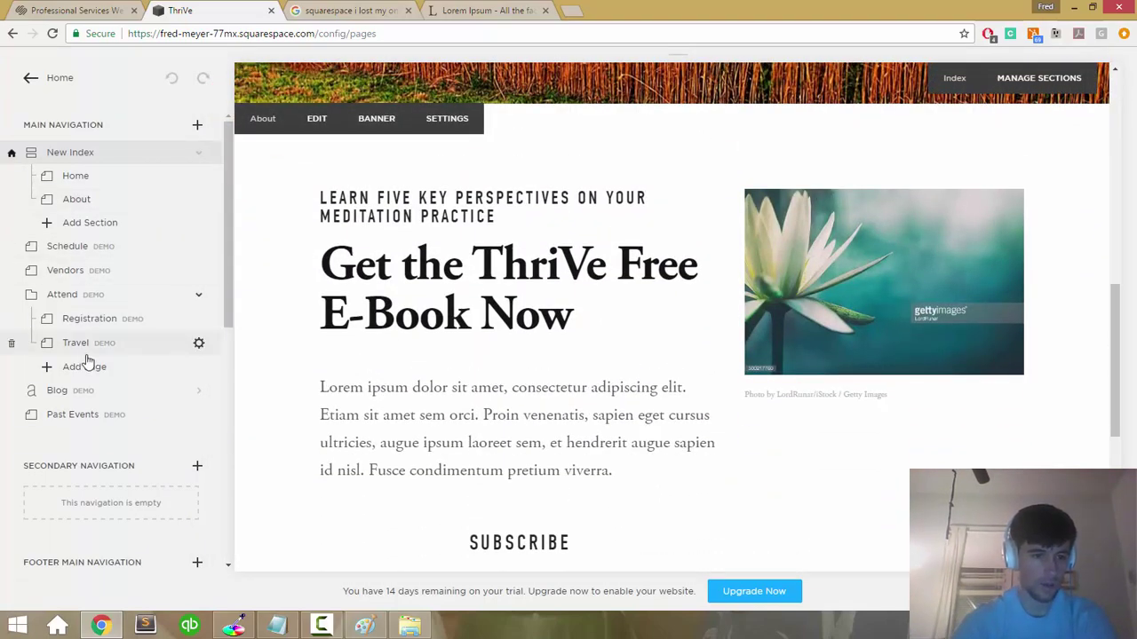
{"action": "scroll", "coordinate": [87, 359], "scroll_direction": "down", "scroll_amount": 5}
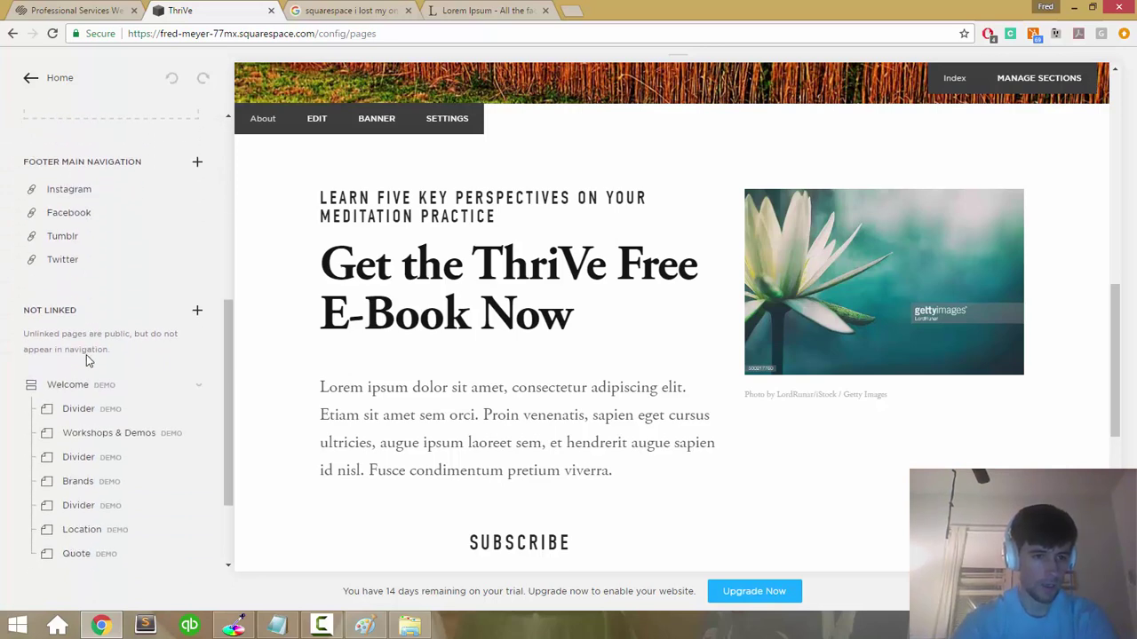
{"action": "scroll", "coordinate": [86, 359], "scroll_direction": "up", "scroll_amount": 2}
{"action": "scroll", "coordinate": [86, 359], "scroll_direction": "down", "scroll_amount": 3}
{"action": "scroll", "coordinate": [86, 360], "scroll_direction": "up", "scroll_amount": 6}
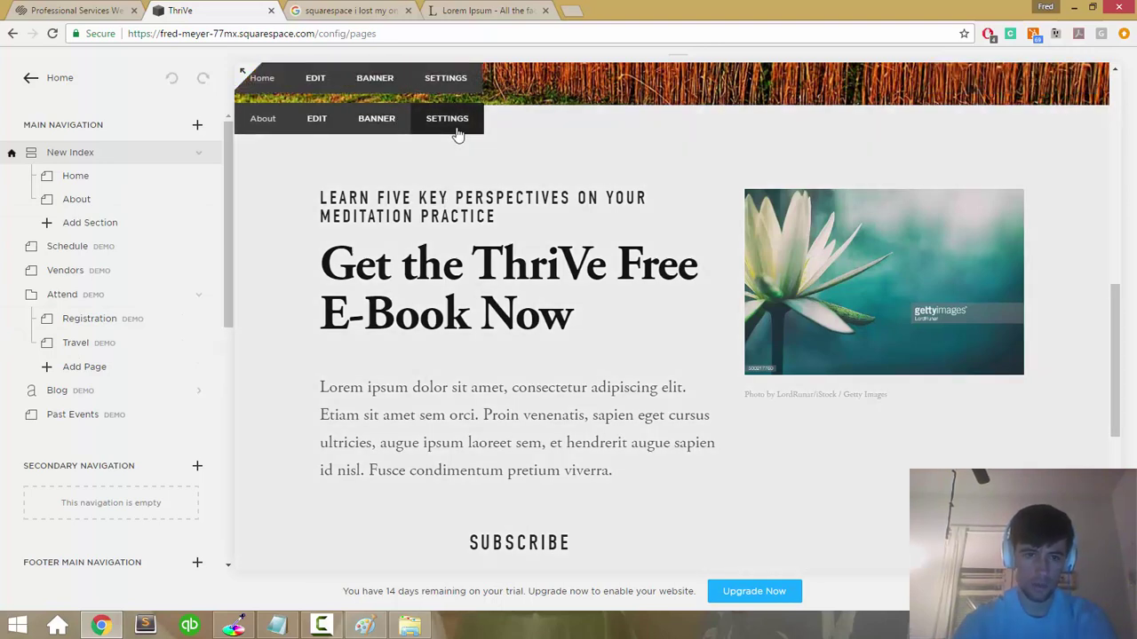
{"action": "left_click", "coordinate": [452, 125]}
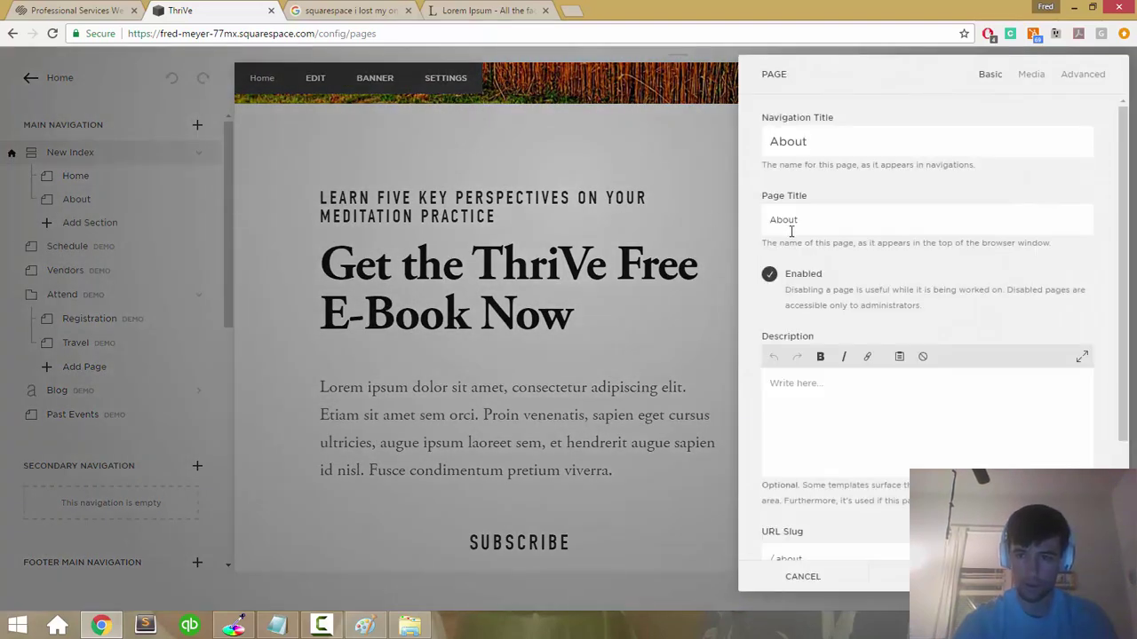
{"action": "left_click", "coordinate": [1033, 76]}
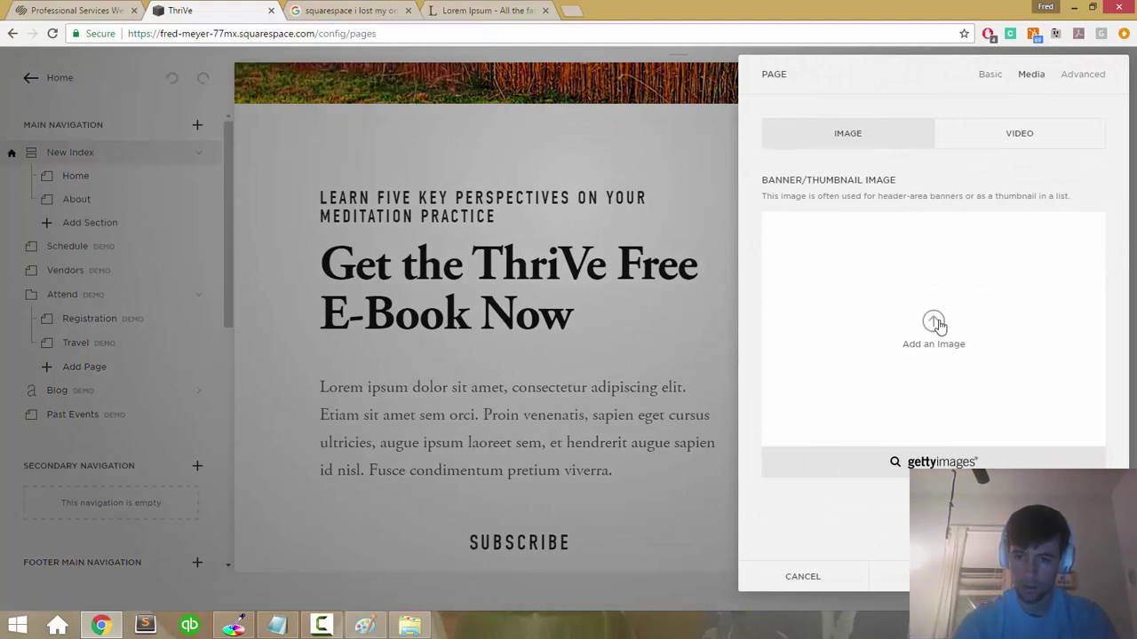
{"action": "left_click", "coordinate": [816, 578]}
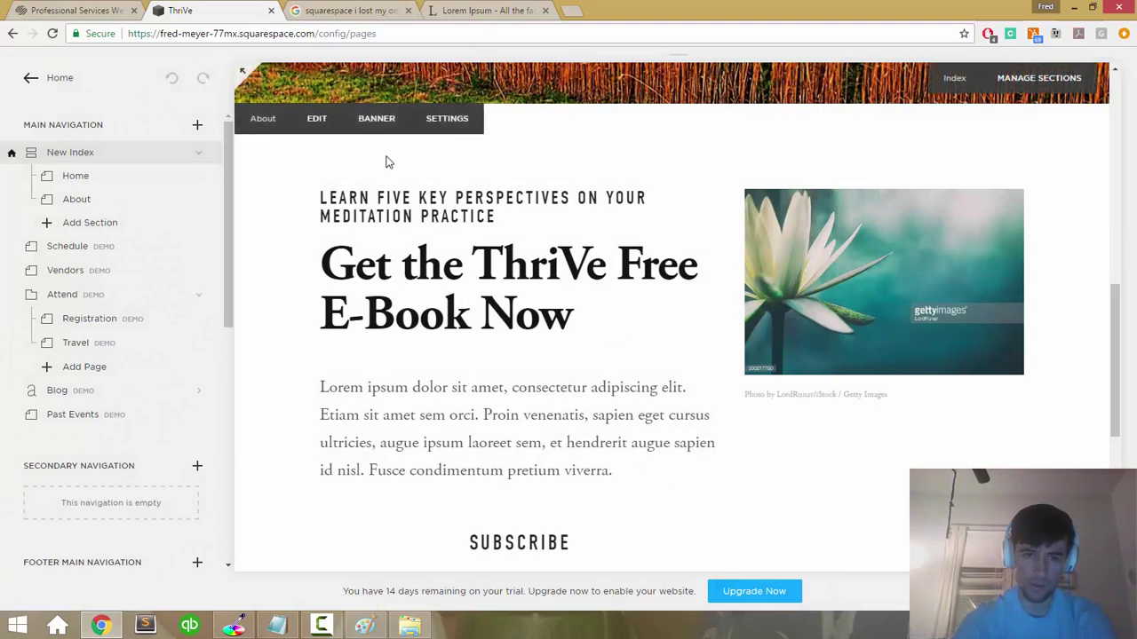
Step: Edit the About section's e-book text and scroll through the addable content blocks
{"action": "left_click", "coordinate": [476, 277]}
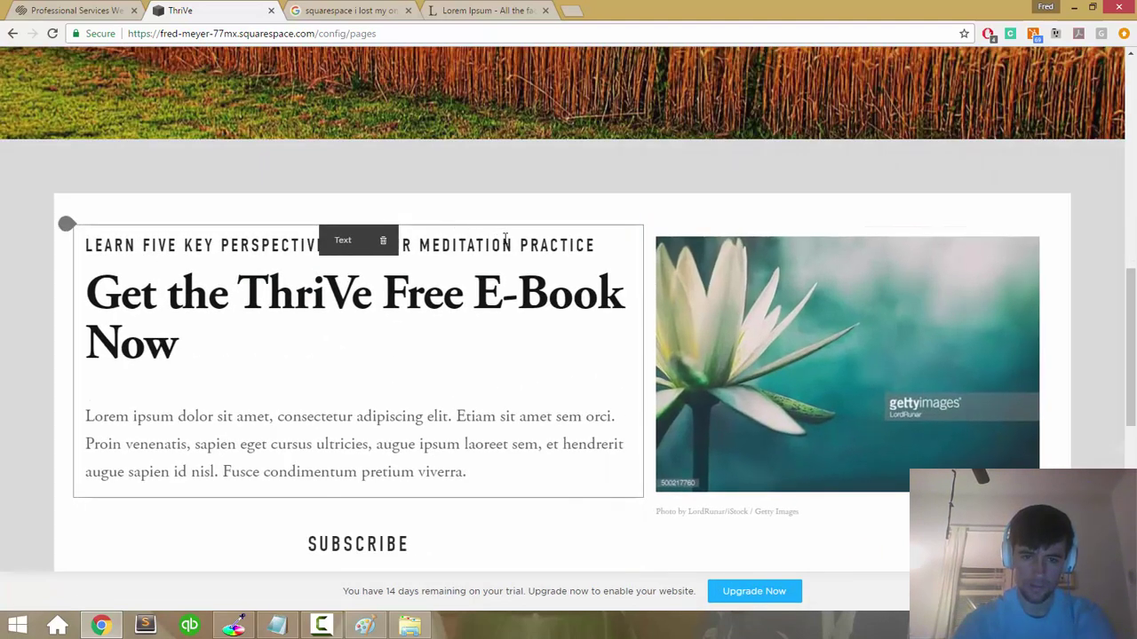
{"action": "left_click", "coordinate": [555, 235]}
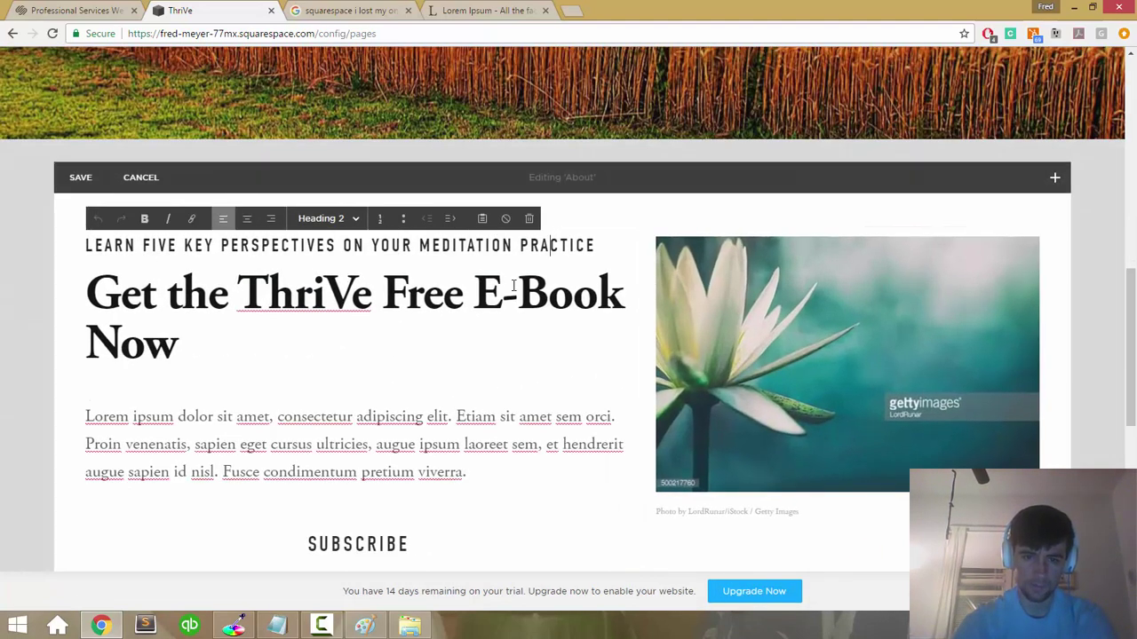
{"action": "left_click", "coordinate": [1055, 177]}
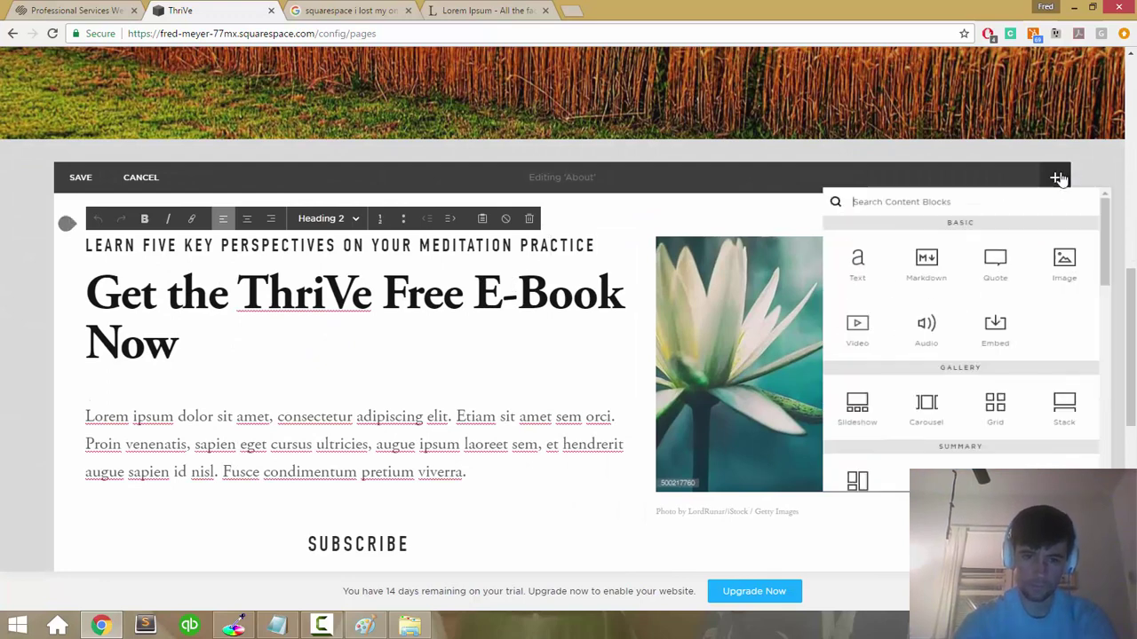
{"action": "scroll", "coordinate": [992, 270], "scroll_direction": "down", "scroll_amount": 1}
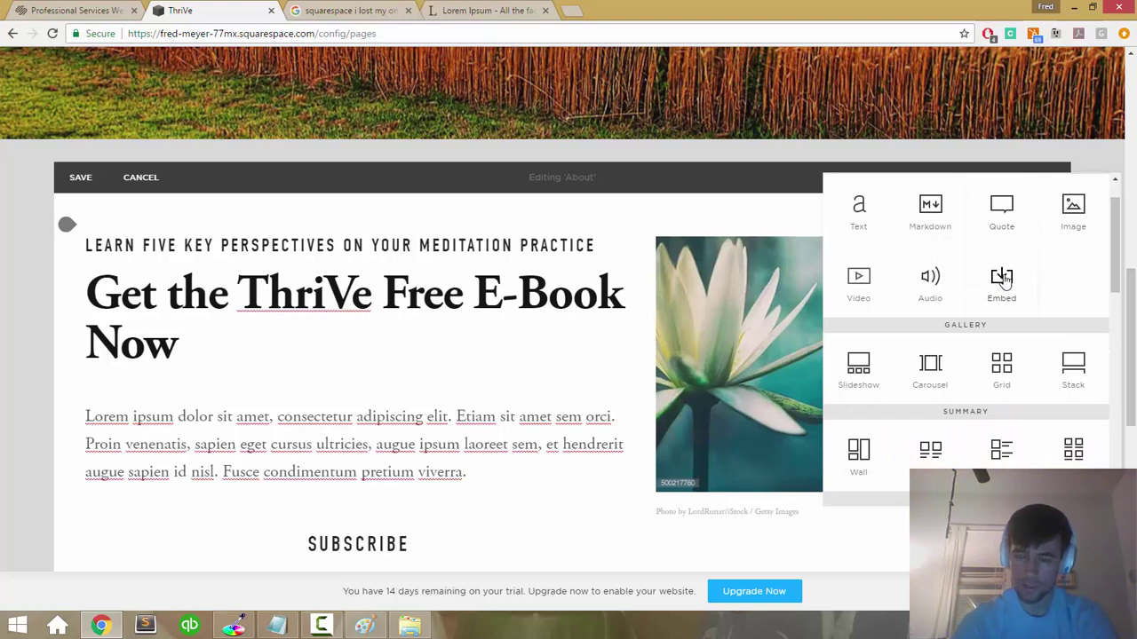
{"action": "scroll", "coordinate": [1001, 279], "scroll_direction": "down", "scroll_amount": 5}
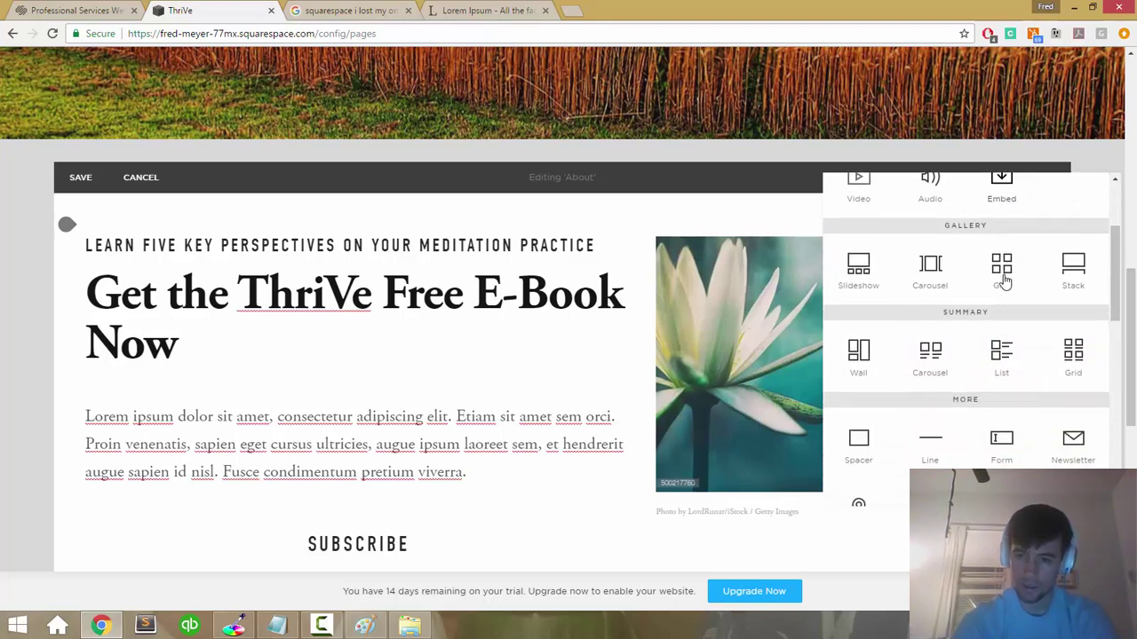
{"action": "scroll", "coordinate": [1005, 281], "scroll_direction": "down", "scroll_amount": 3}
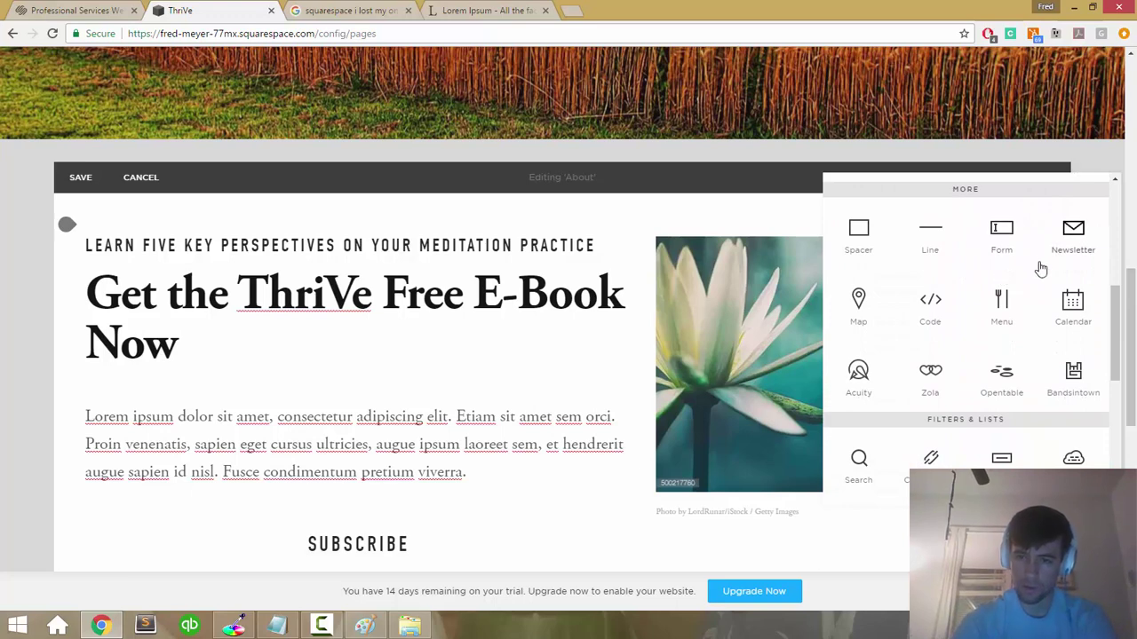
{"action": "scroll", "coordinate": [1041, 268], "scroll_direction": "down", "scroll_amount": 1}
{"action": "scroll", "coordinate": [1041, 268], "scroll_direction": "down", "scroll_amount": 5}
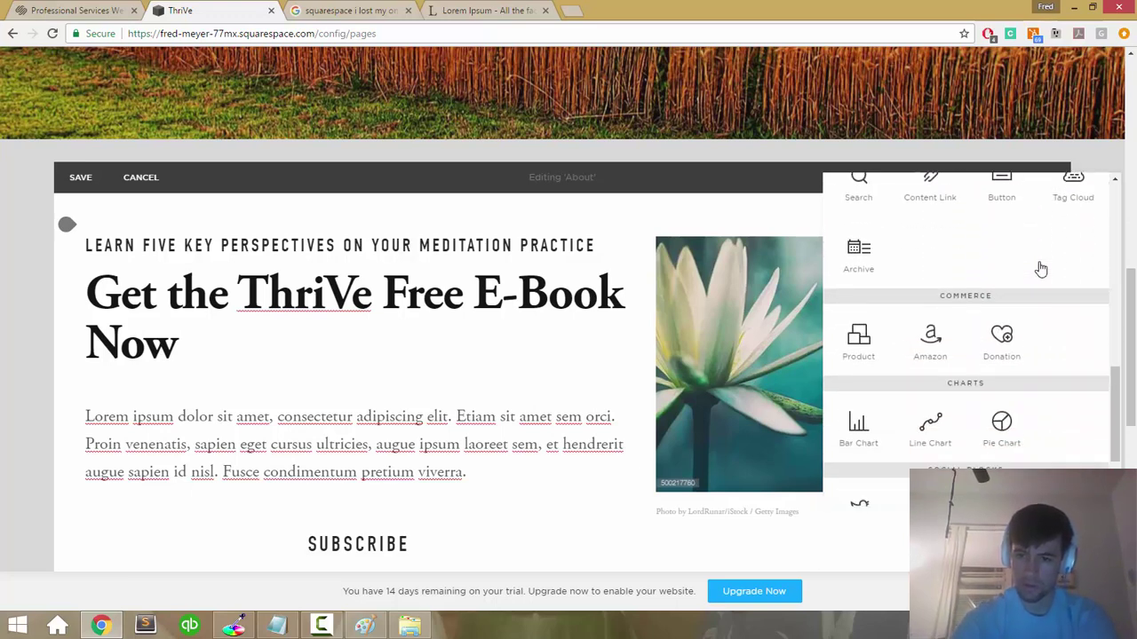
{"action": "scroll", "coordinate": [1041, 268], "scroll_direction": "down", "scroll_amount": 1}
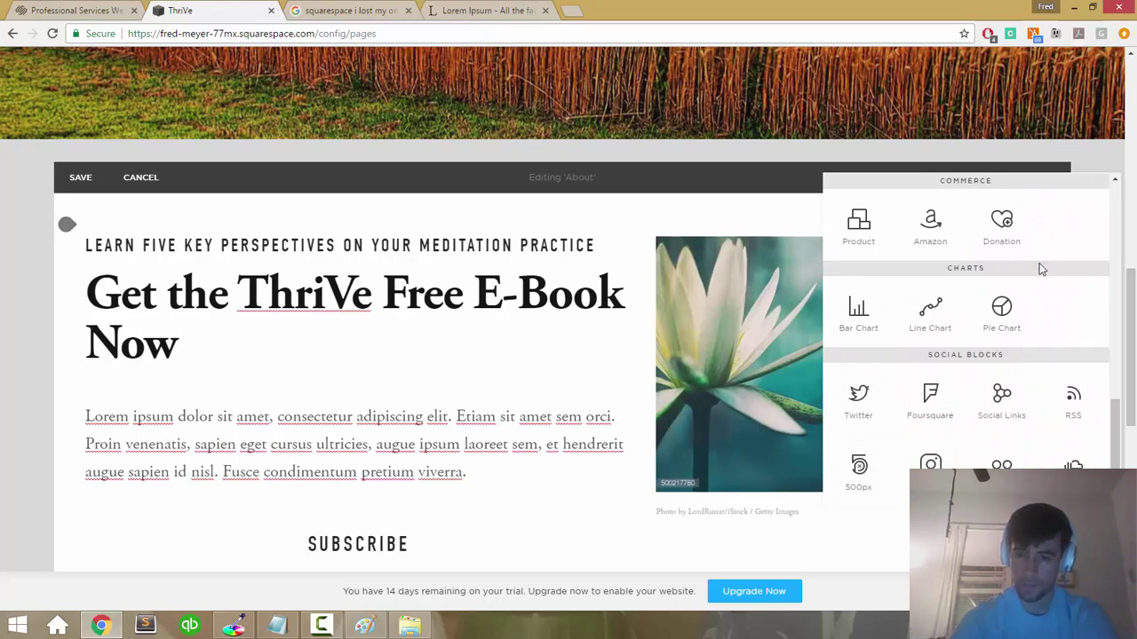
Step: Add a Product block showing the $75.00 Pellentesque Risus Ridiculus item to the About section
{"action": "left_click", "coordinate": [859, 227]}
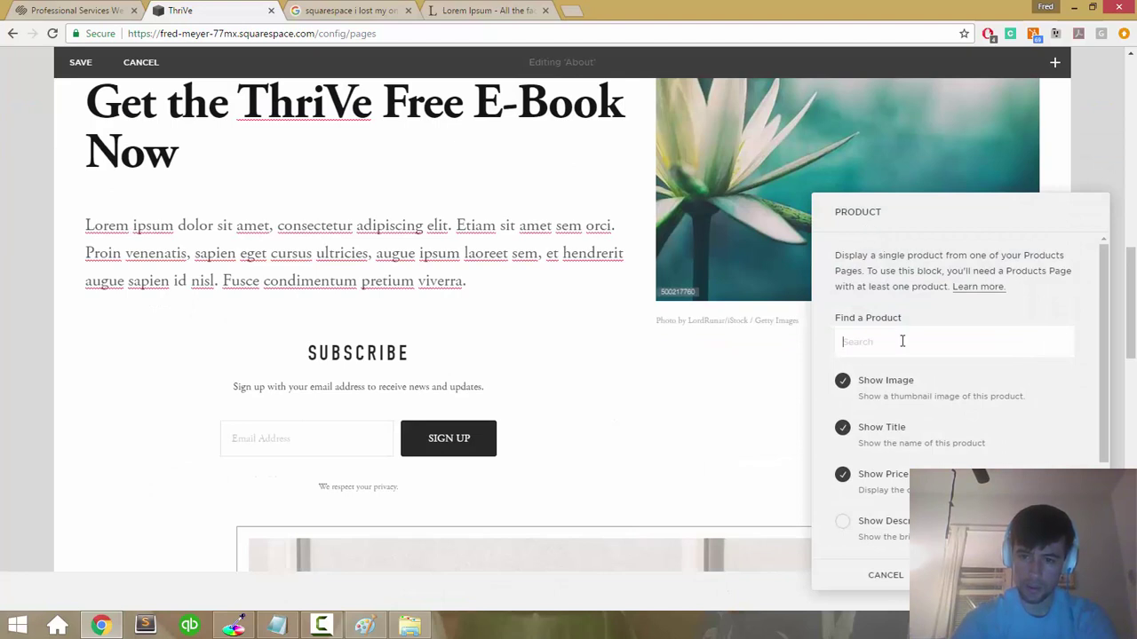
{"action": "scroll", "coordinate": [903, 341], "scroll_direction": "down", "scroll_amount": 3}
{"action": "scroll", "coordinate": [902, 341], "scroll_direction": "up", "scroll_amount": 3}
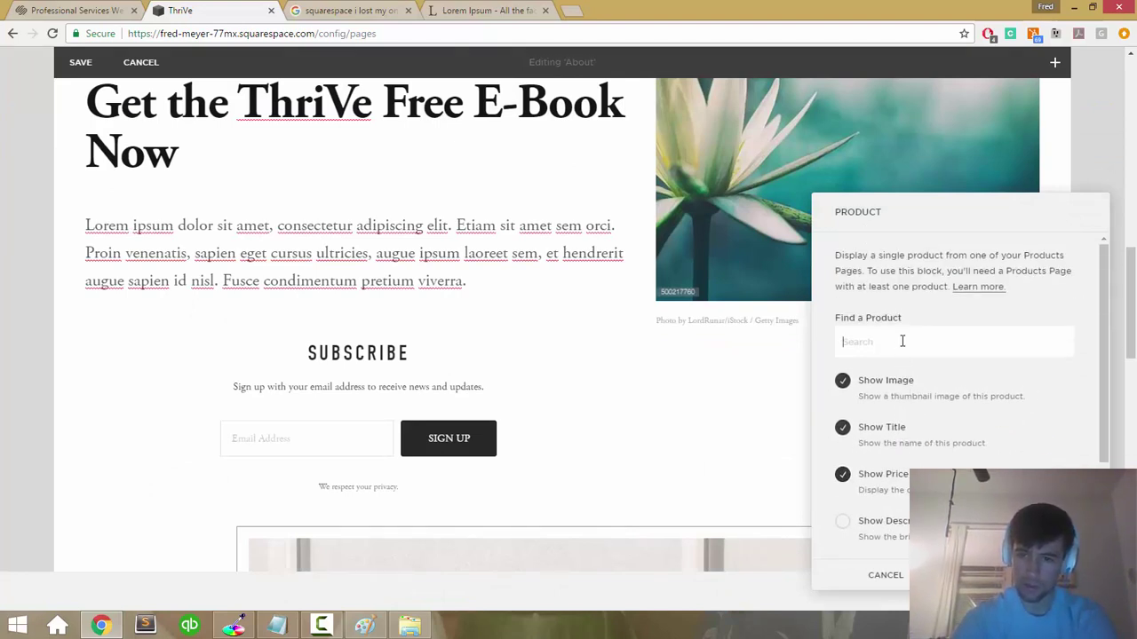
{"action": "scroll", "coordinate": [902, 344], "scroll_direction": "down", "scroll_amount": 3}
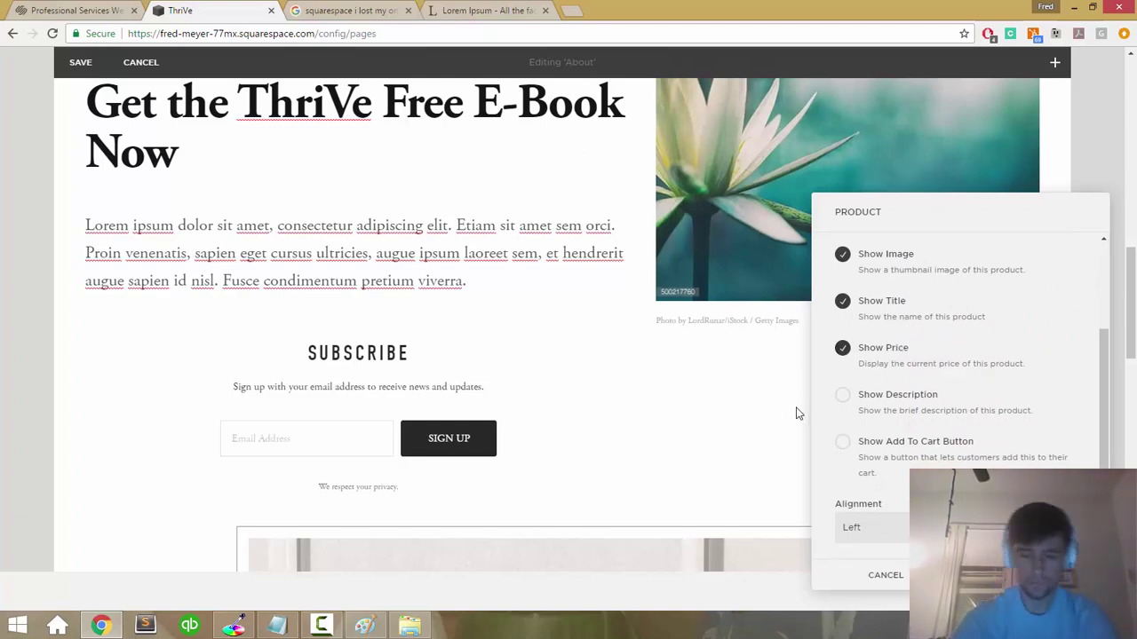
{"action": "left_click", "coordinate": [877, 574]}
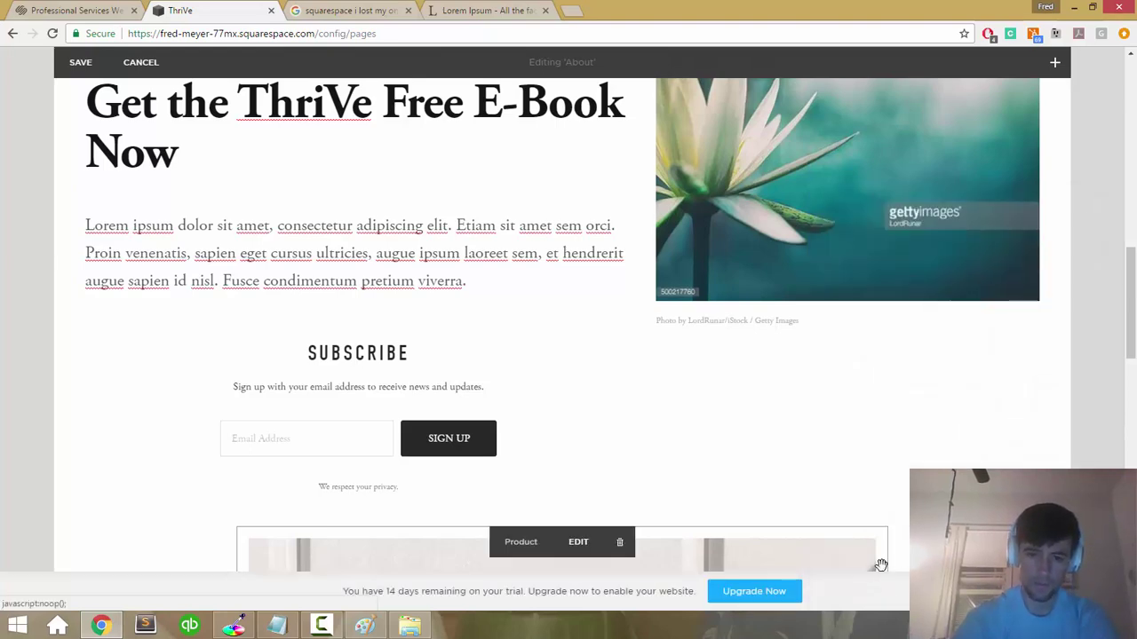
Step: Delete the Product block, confirming with YES, so Subscribe is the last block again
{"action": "scroll", "coordinate": [665, 385], "scroll_direction": "down", "scroll_amount": 8}
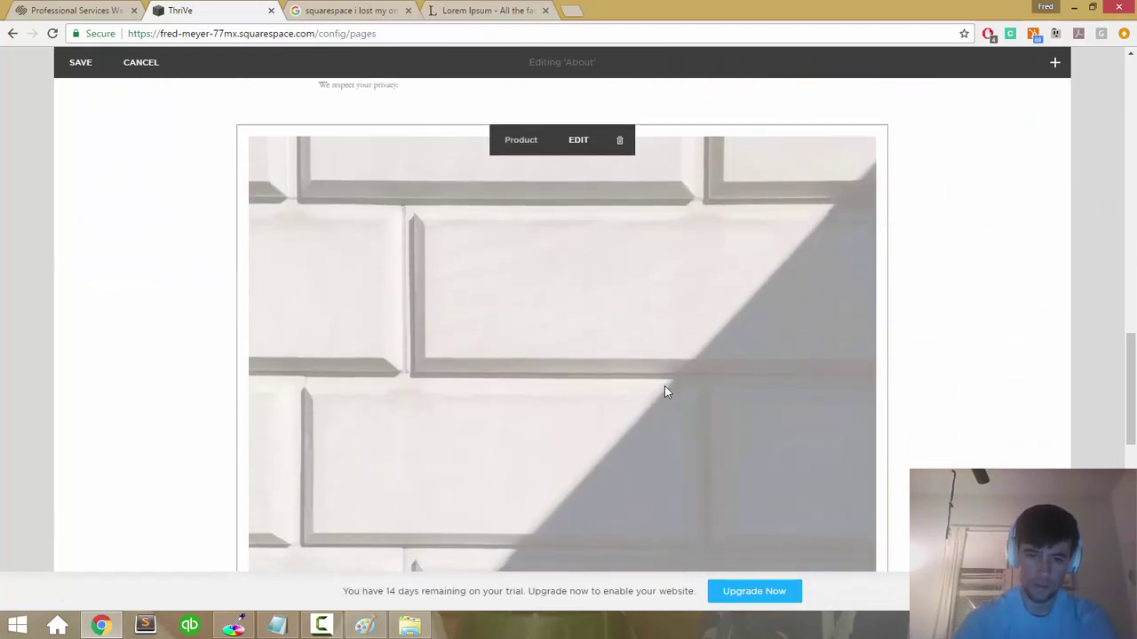
{"action": "scroll", "coordinate": [664, 386], "scroll_direction": "down", "scroll_amount": 5}
{"action": "scroll", "coordinate": [664, 385], "scroll_direction": "up", "scroll_amount": 3}
{"action": "scroll", "coordinate": [664, 386], "scroll_direction": "down", "scroll_amount": 3}
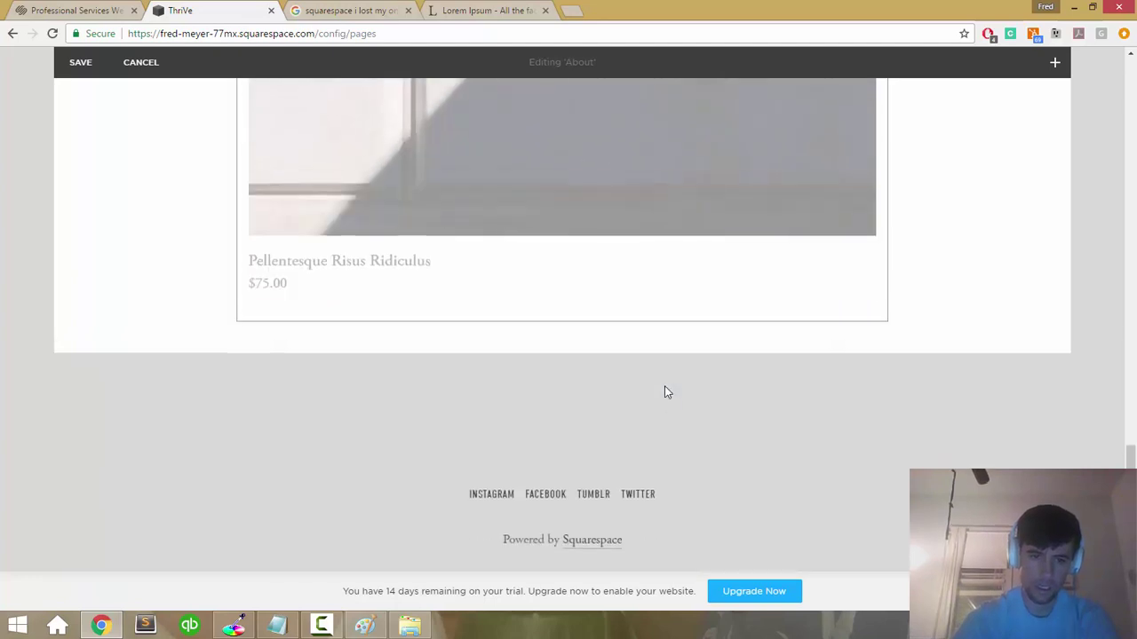
{"action": "scroll", "coordinate": [664, 387], "scroll_direction": "up", "scroll_amount": 6}
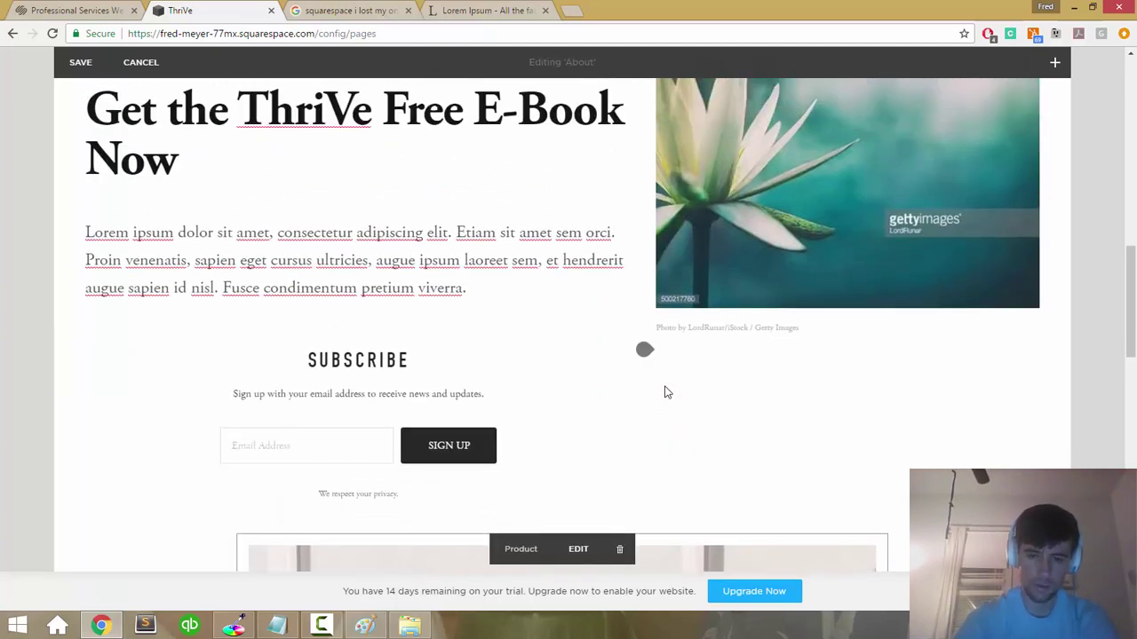
{"action": "scroll", "coordinate": [667, 392], "scroll_direction": "down", "scroll_amount": 2}
{"action": "left_click", "coordinate": [624, 360]}
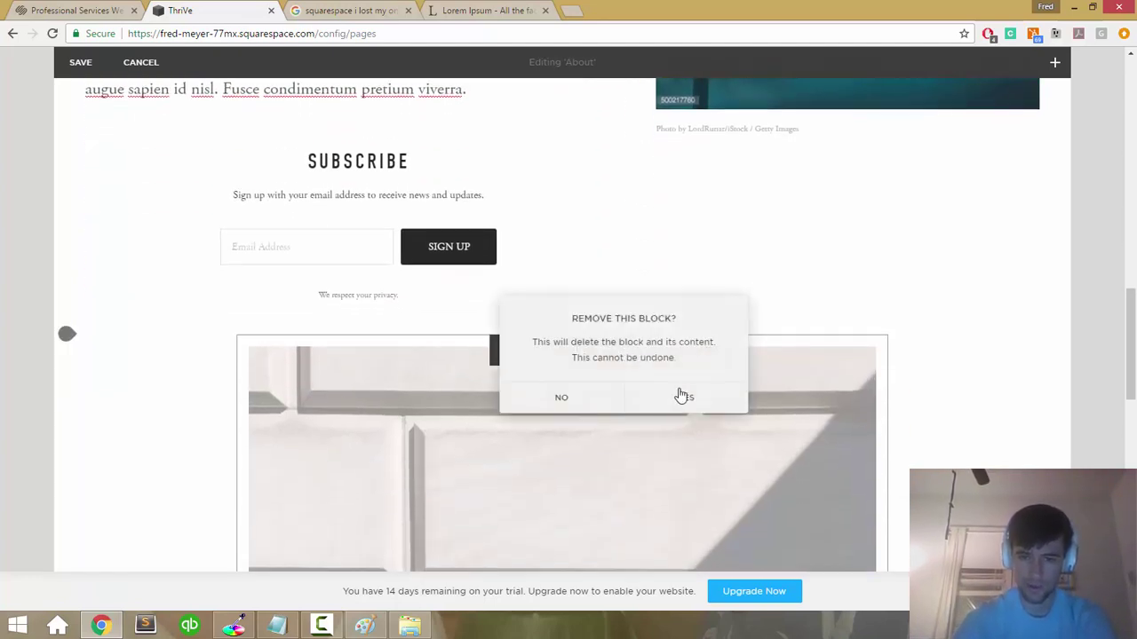
{"action": "left_click", "coordinate": [687, 400]}
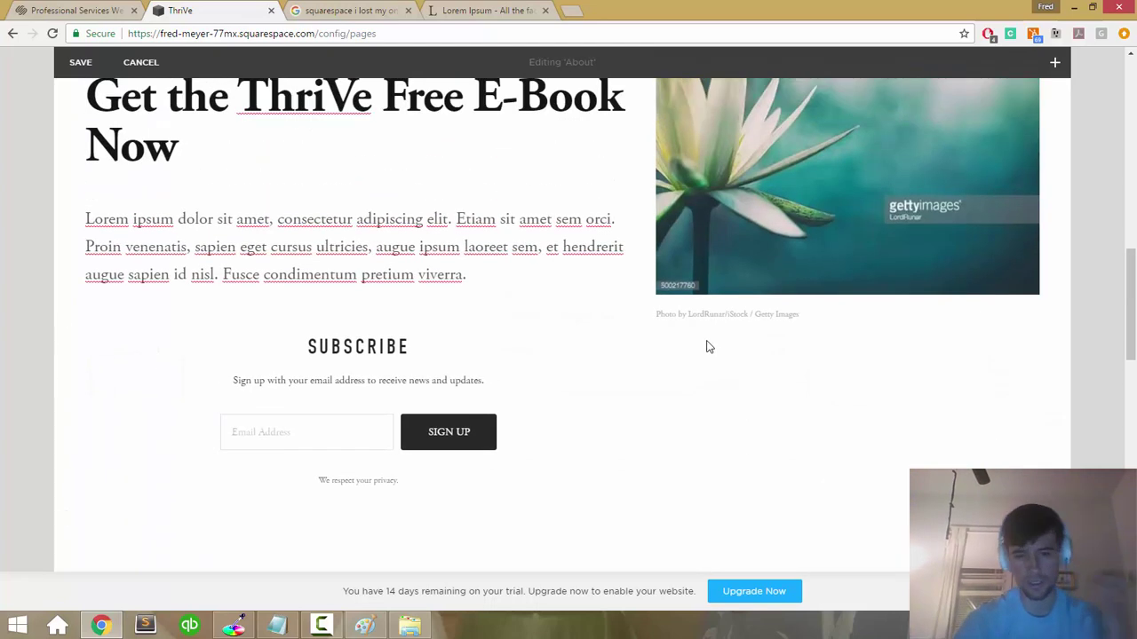
{"action": "mouse_move", "coordinate": [469, 315]}
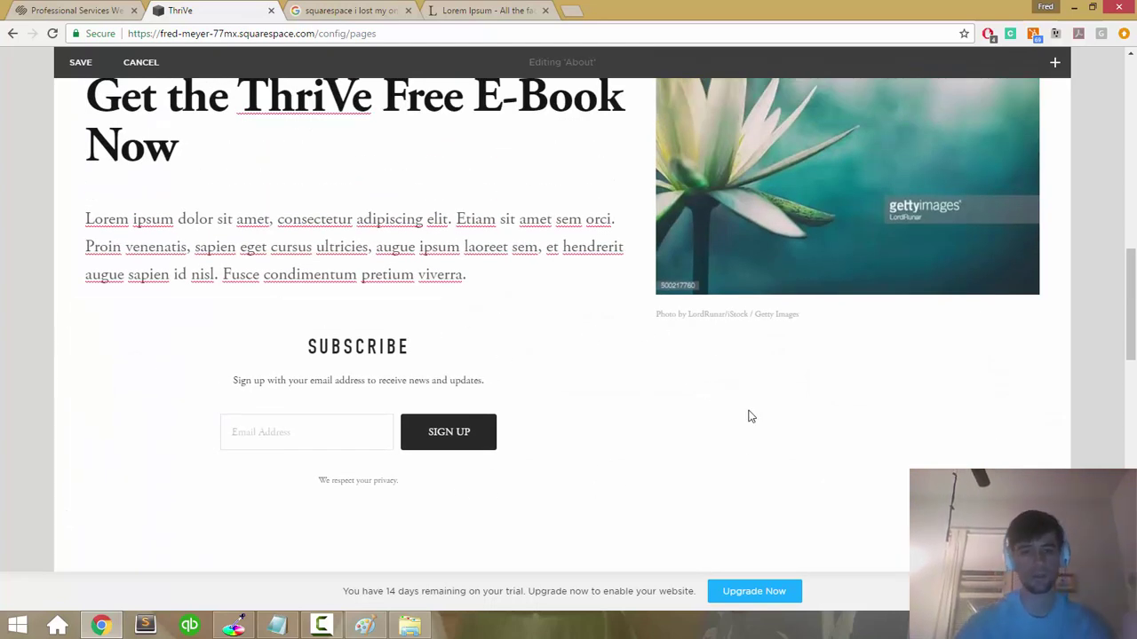
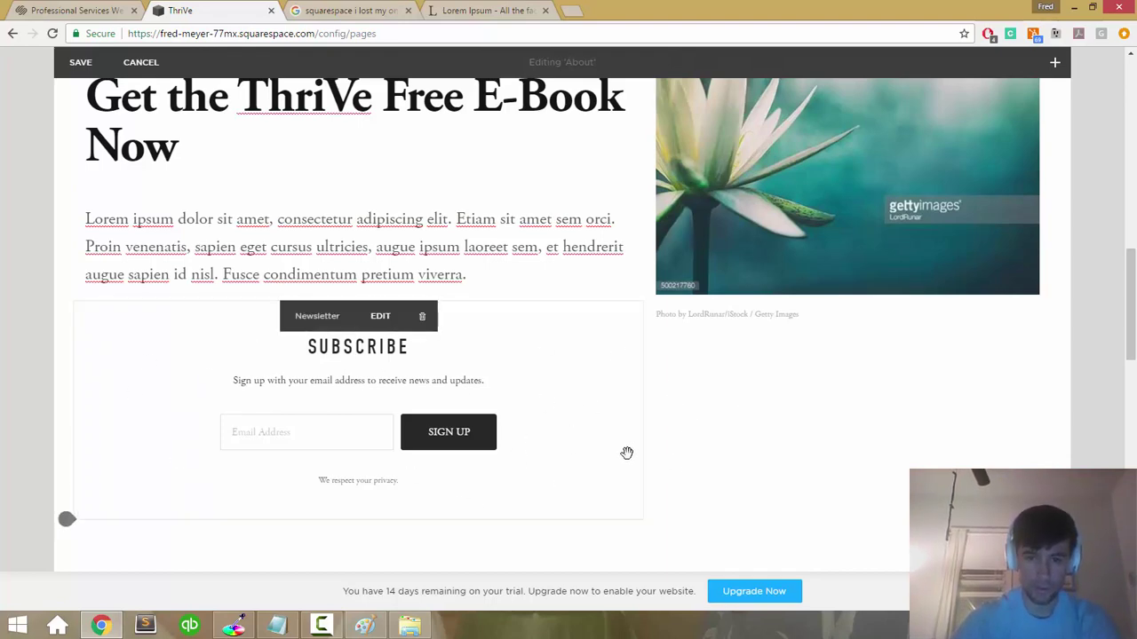
Step: Save the current About page edits
{"action": "scroll", "coordinate": [647, 434], "scroll_direction": "down", "scroll_amount": 5}
{"action": "scroll", "coordinate": [647, 439], "scroll_direction": "down", "scroll_amount": 4}
{"action": "scroll", "coordinate": [855, 334], "scroll_direction": "up", "scroll_amount": 1}
{"action": "left_click", "coordinate": [80, 307]}
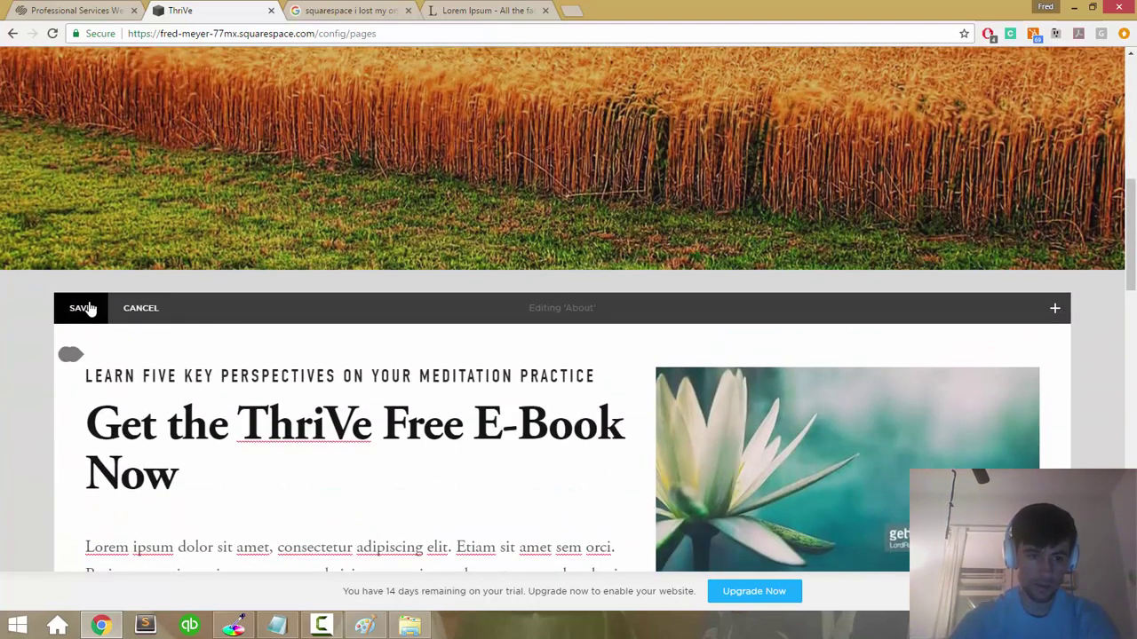
Step: Re-enter the E-Book section and open the lotus photo's image settings
{"action": "scroll", "coordinate": [515, 362], "scroll_direction": "down", "scroll_amount": 3}
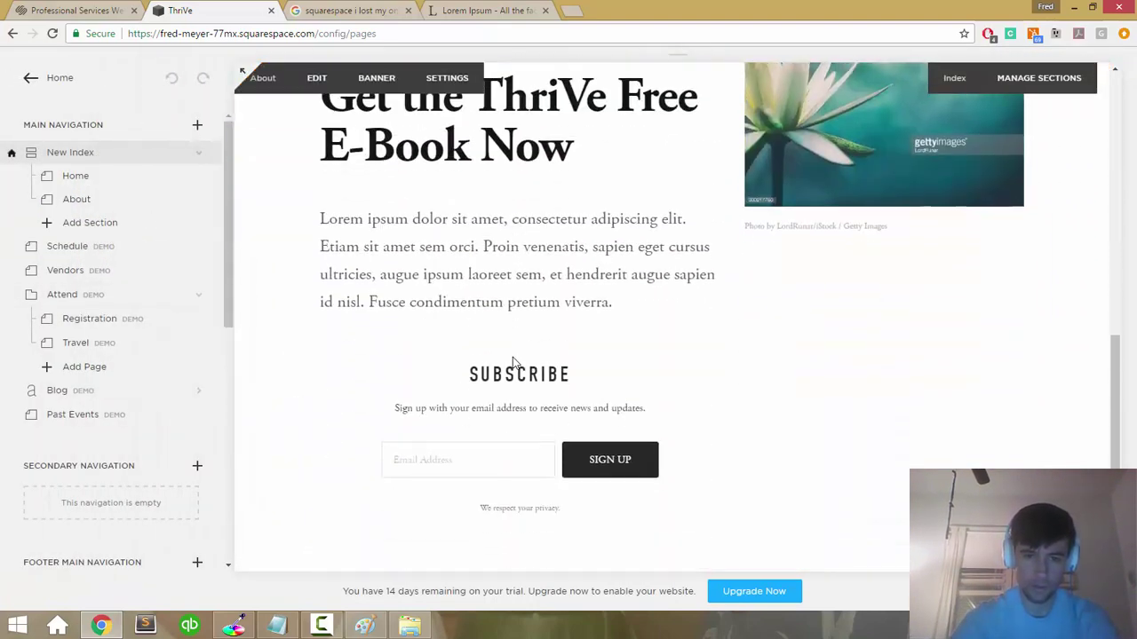
{"action": "scroll", "coordinate": [925, 300], "scroll_direction": "up", "scroll_amount": 1}
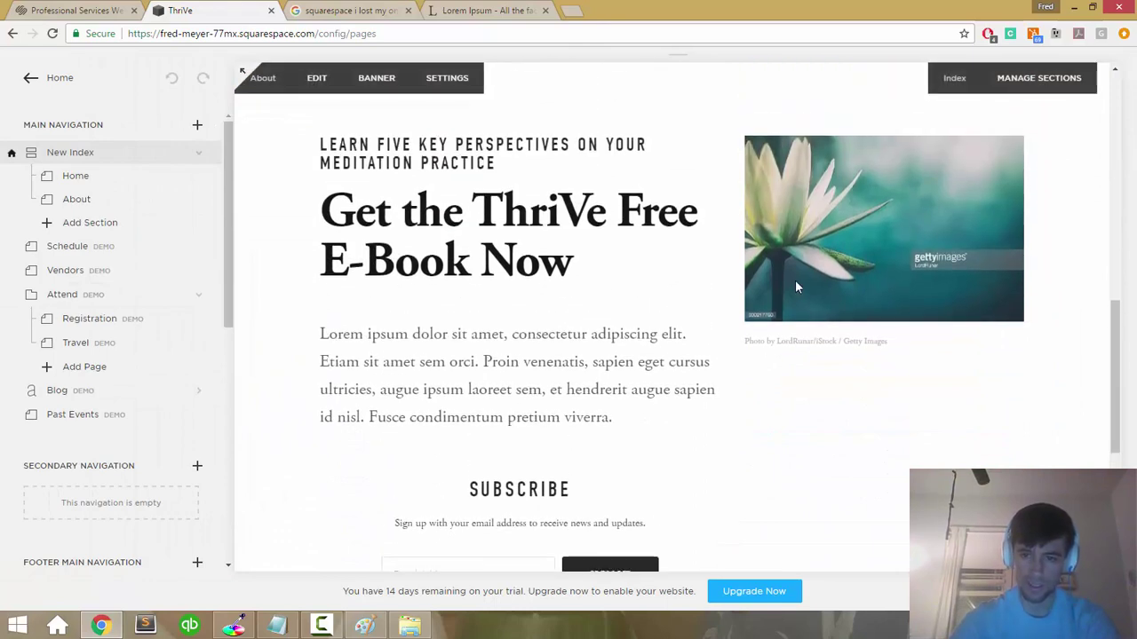
{"action": "left_click", "coordinate": [795, 280]}
{"action": "left_click", "coordinate": [794, 284]}
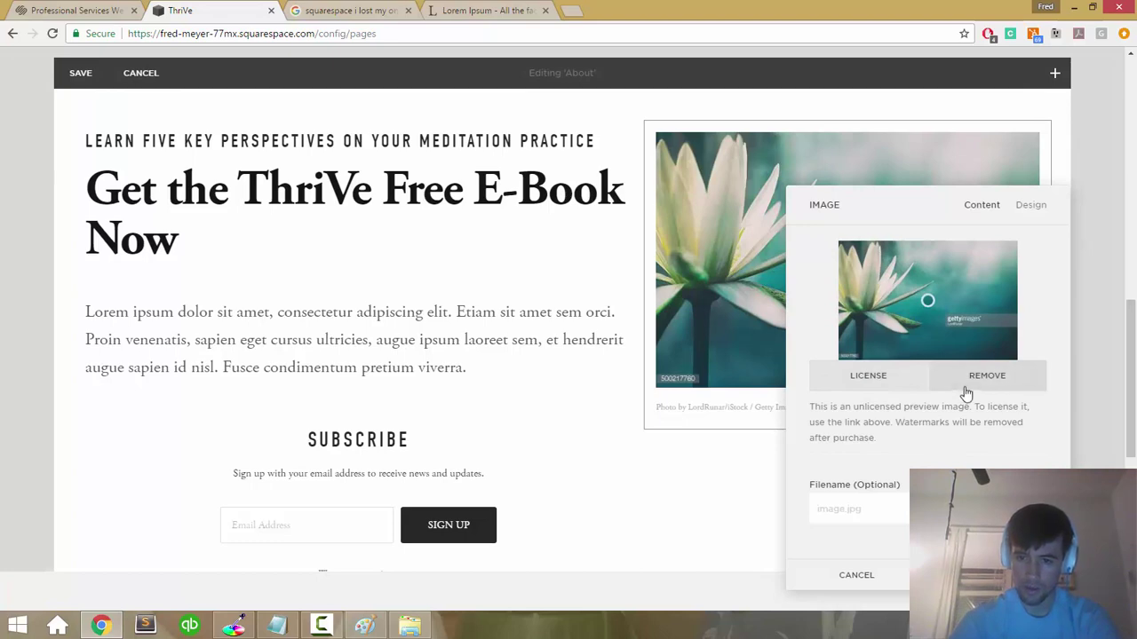
Step: Remove the lotus photo, cancel the file picker, and keep the changes
{"action": "left_click", "coordinate": [966, 391]}
{"action": "left_click", "coordinate": [923, 295]}
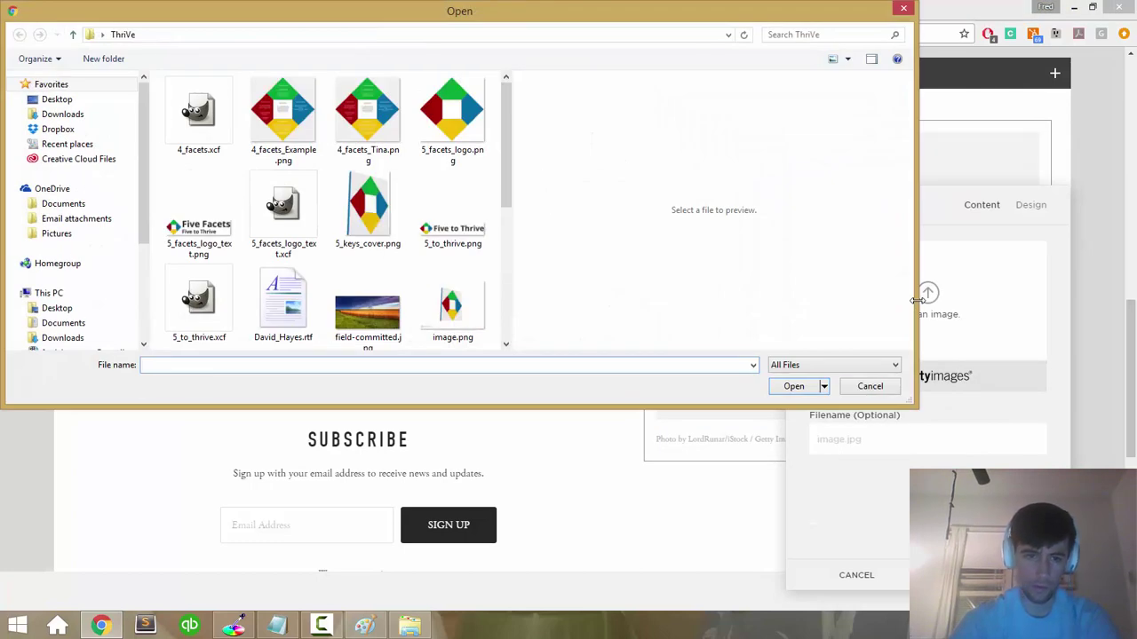
{"action": "scroll", "coordinate": [451, 267], "scroll_direction": "down", "scroll_amount": 5}
{"action": "scroll", "coordinate": [451, 266], "scroll_direction": "up", "scroll_amount": 5}
{"action": "scroll", "coordinate": [450, 267], "scroll_direction": "down", "scroll_amount": 5}
{"action": "scroll", "coordinate": [450, 266], "scroll_direction": "up", "scroll_amount": 5}
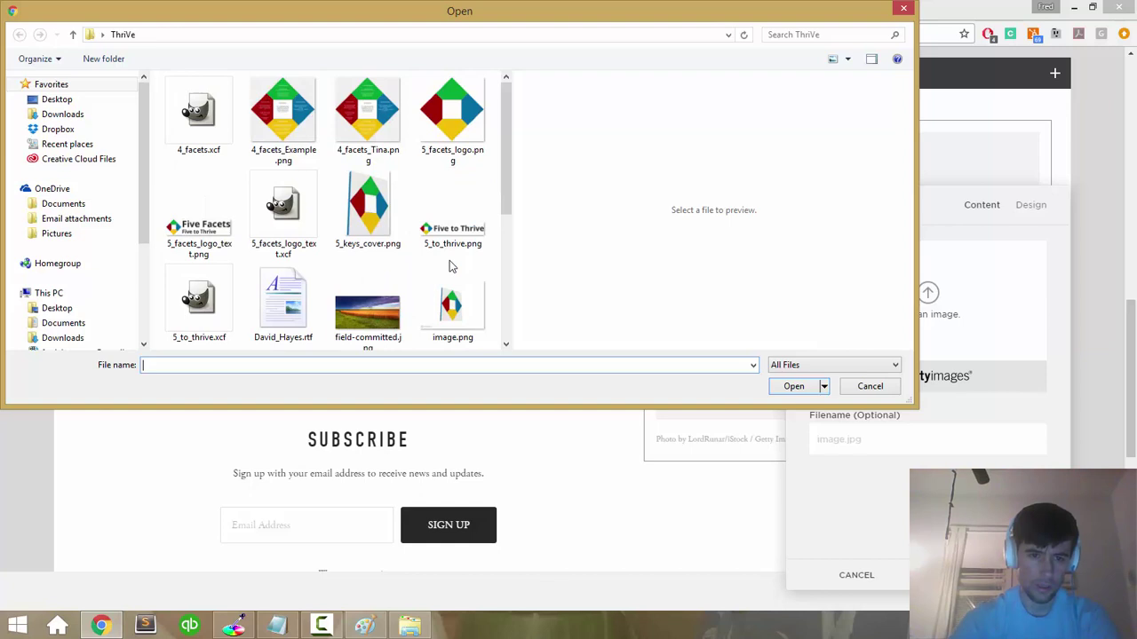
{"action": "left_click", "coordinate": [100, 147]}
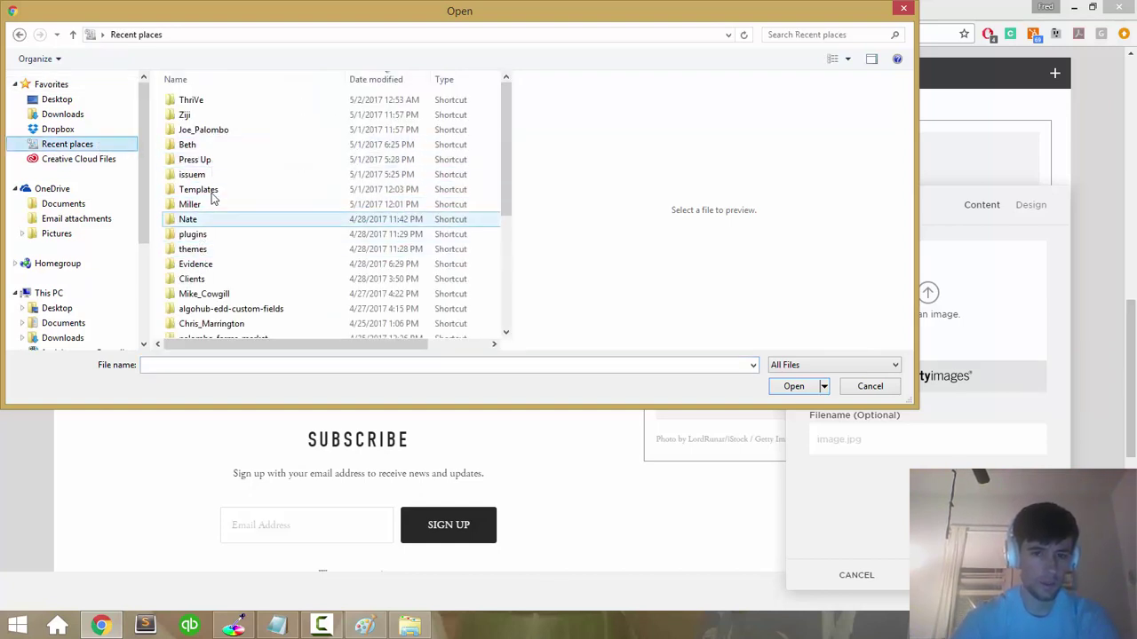
{"action": "key", "text": "Escape"}
{"action": "key", "text": "Escape"}
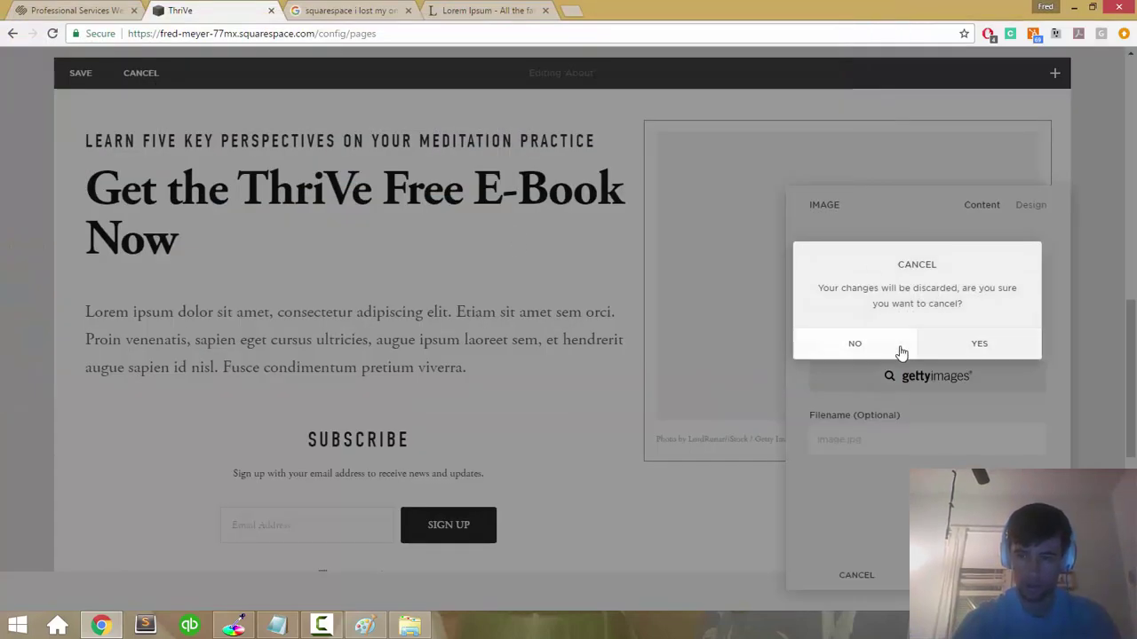
{"action": "left_click", "coordinate": [854, 345]}
Step: Cancel a second upload attempt without discarding, then open the Getty Images search
{"action": "left_click", "coordinate": [926, 294]}
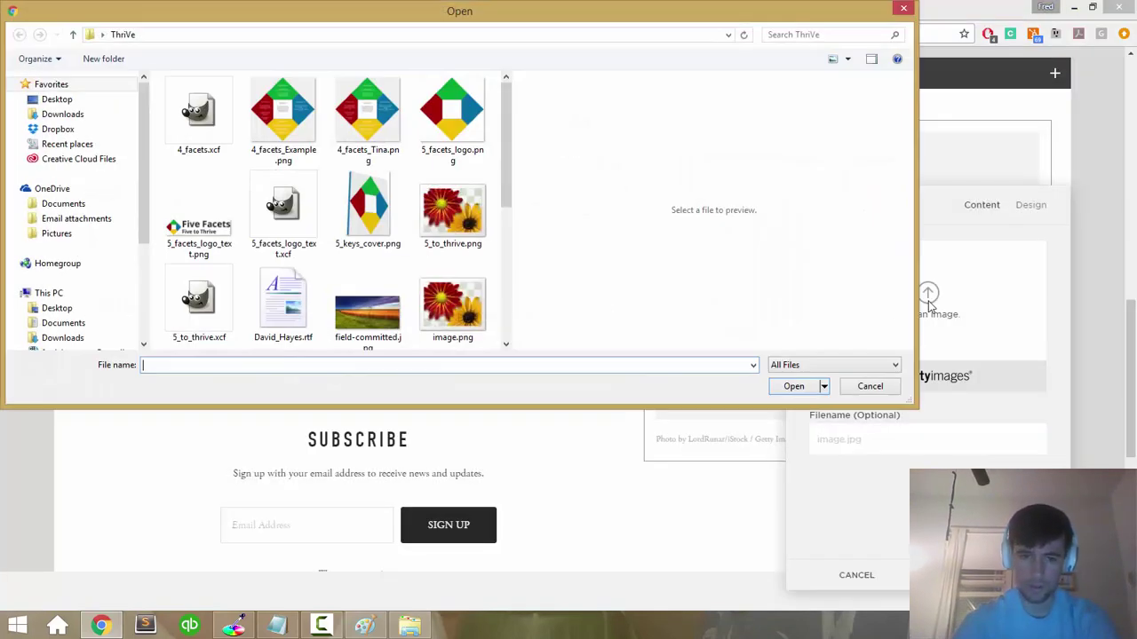
{"action": "key", "text": "Escape"}
{"action": "key", "text": "Escape"}
{"action": "left_click", "coordinate": [839, 344]}
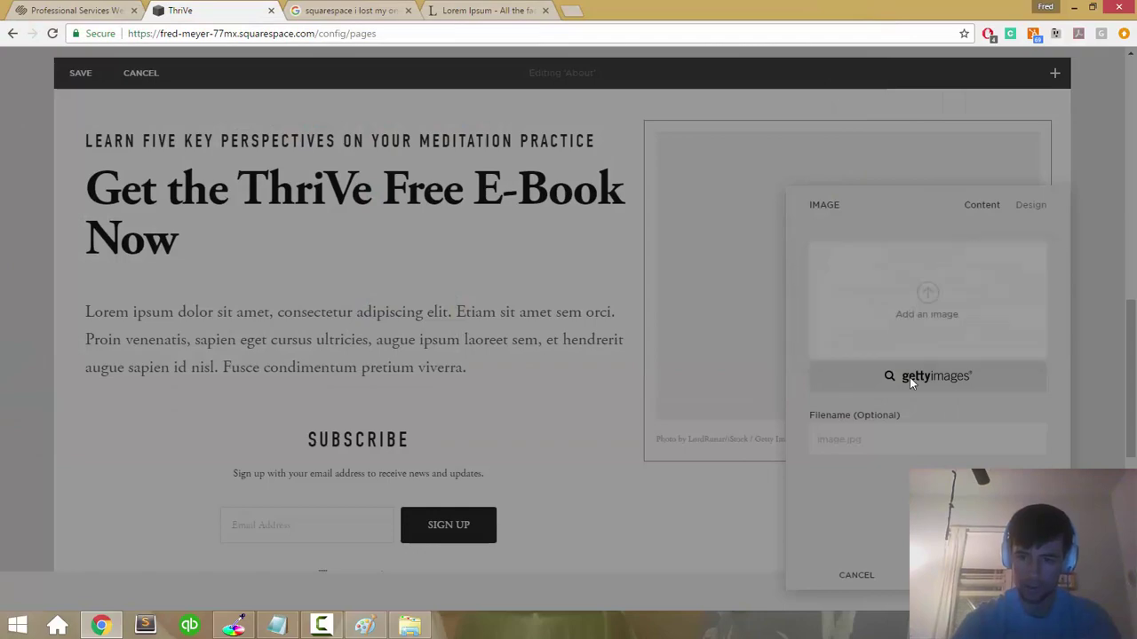
{"action": "left_click", "coordinate": [910, 376]}
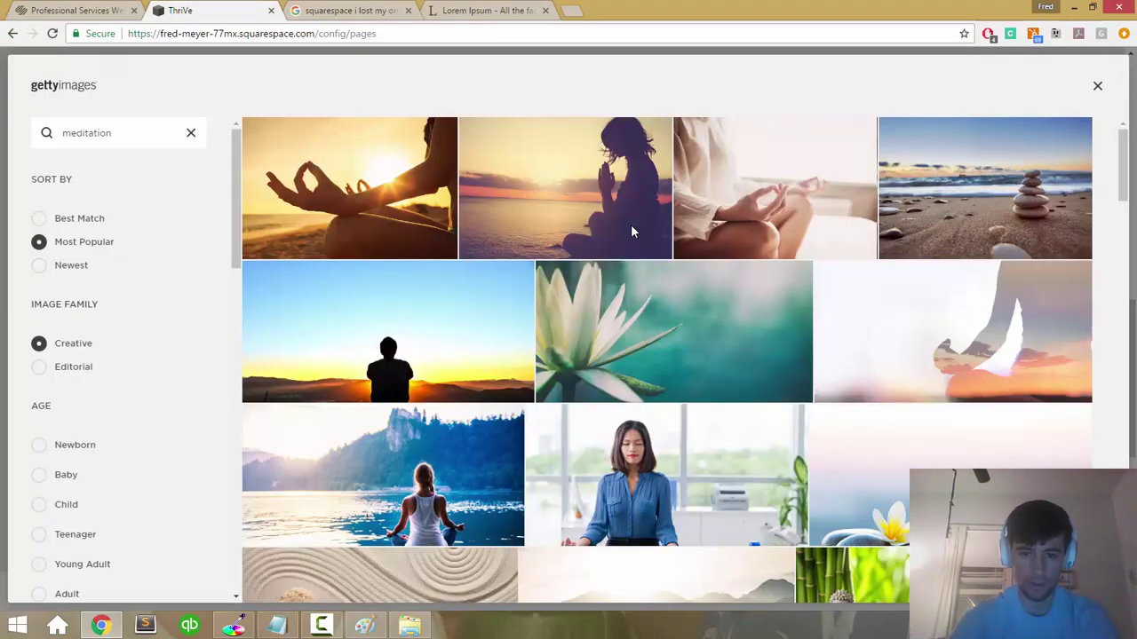
Step: Filter the 'meditation' Getty Images results to Vertical orientation
{"action": "scroll", "coordinate": [632, 233], "scroll_direction": "down", "scroll_amount": 10}
{"action": "scroll", "coordinate": [633, 232], "scroll_direction": "down", "scroll_amount": 10}
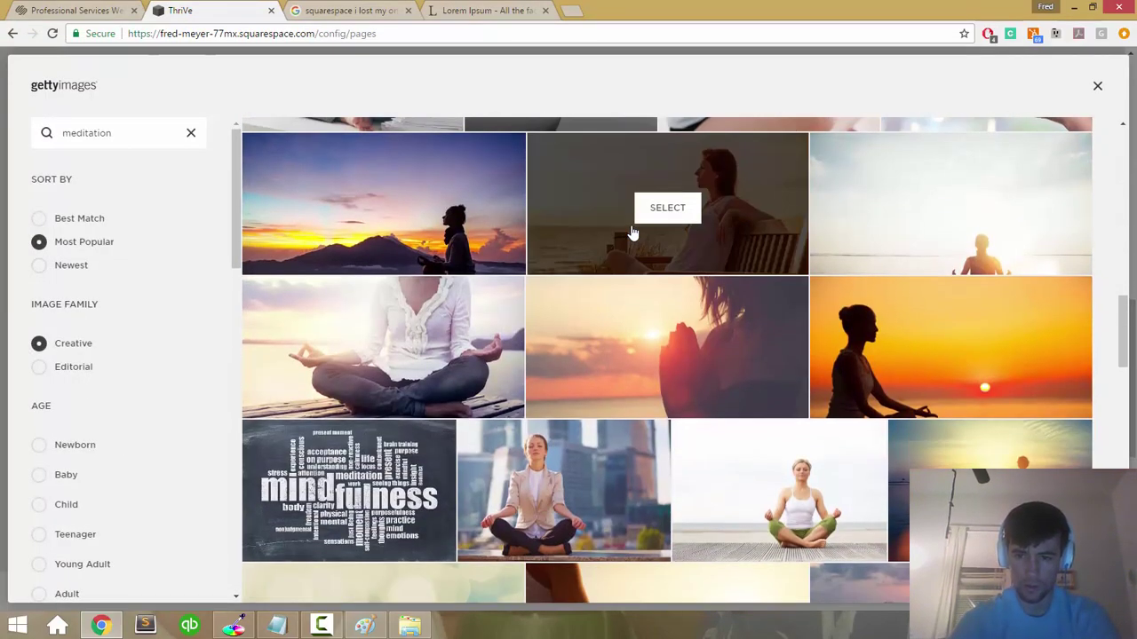
{"action": "scroll", "coordinate": [632, 232], "scroll_direction": "down", "scroll_amount": 5}
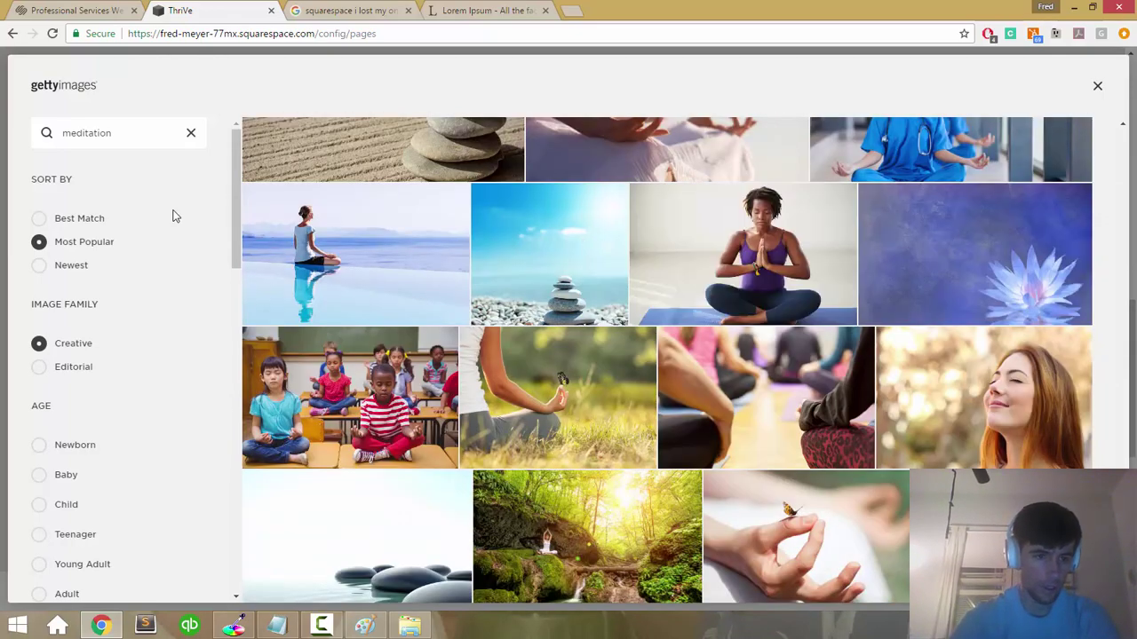
{"action": "scroll", "coordinate": [155, 224], "scroll_direction": "down", "scroll_amount": 5}
{"action": "scroll", "coordinate": [156, 224], "scroll_direction": "down", "scroll_amount": 4}
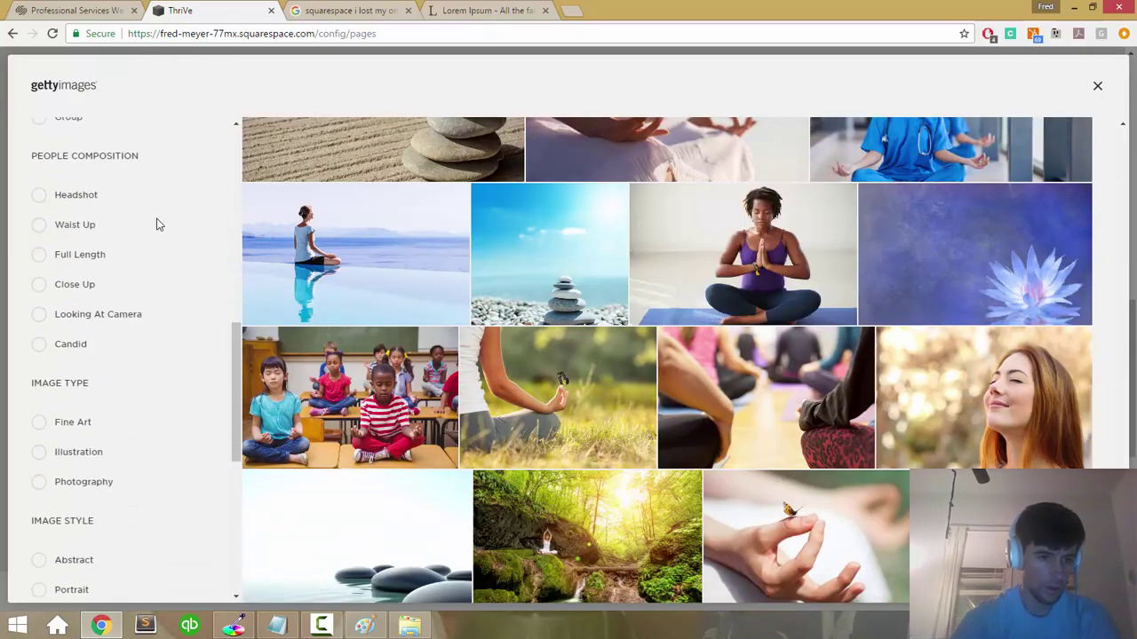
{"action": "scroll", "coordinate": [156, 225], "scroll_direction": "down", "scroll_amount": 4}
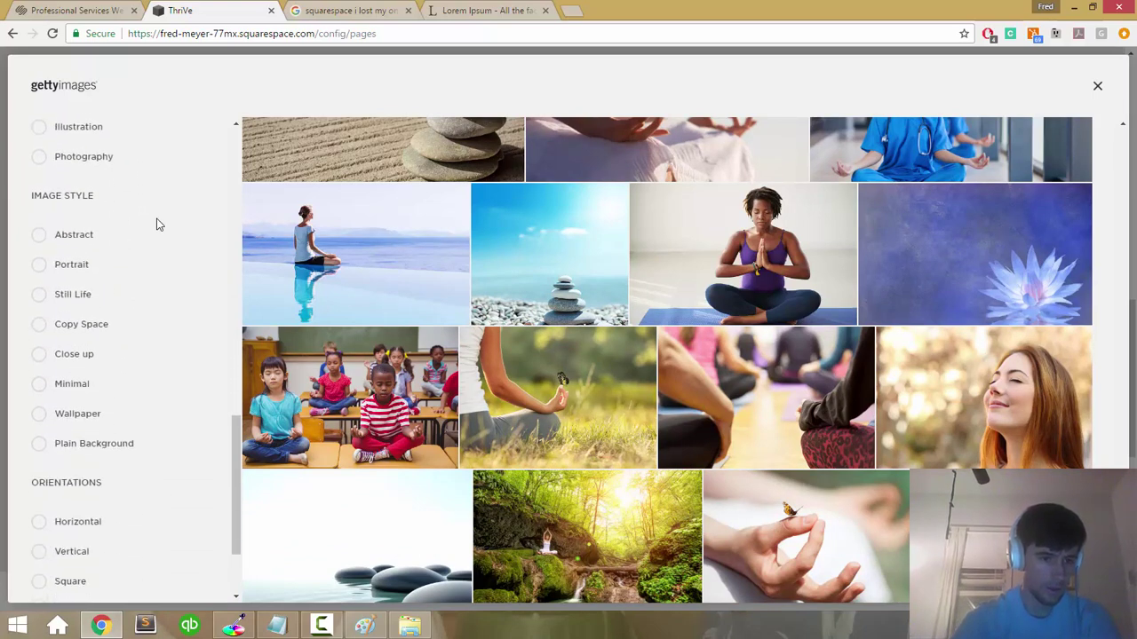
{"action": "scroll", "coordinate": [162, 257], "scroll_direction": "down", "scroll_amount": 1}
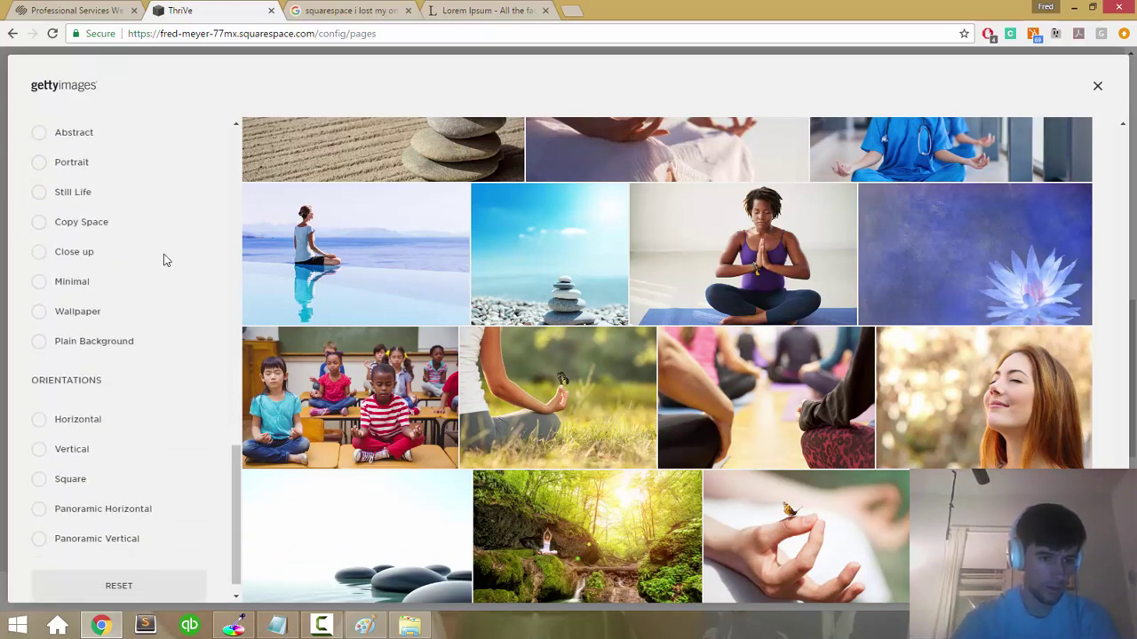
{"action": "left_click", "coordinate": [38, 428]}
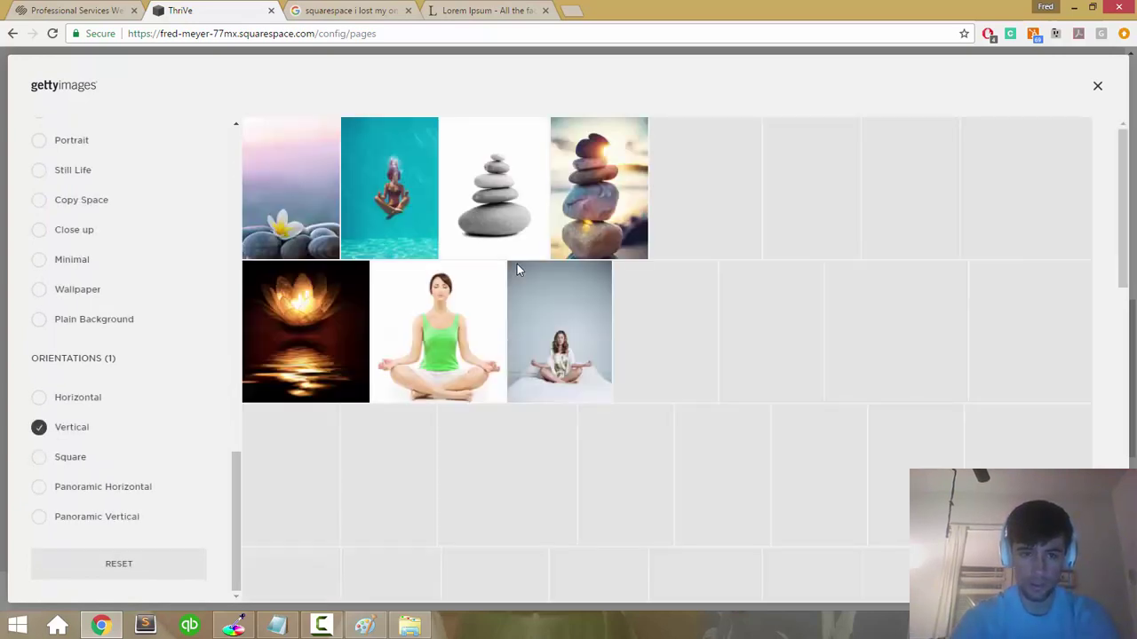
{"action": "mouse_move", "coordinate": [413, 207]}
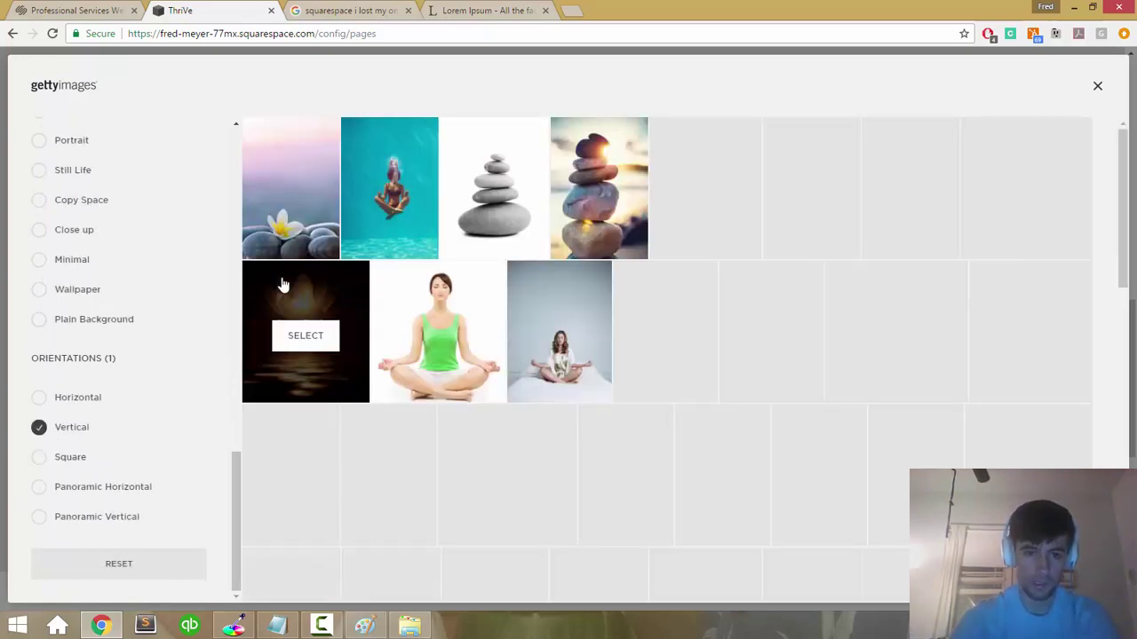
Step: Choose the purple orchid, bamboo and black stones photo and preview it on site
{"action": "scroll", "coordinate": [684, 254], "scroll_direction": "down", "scroll_amount": 1}
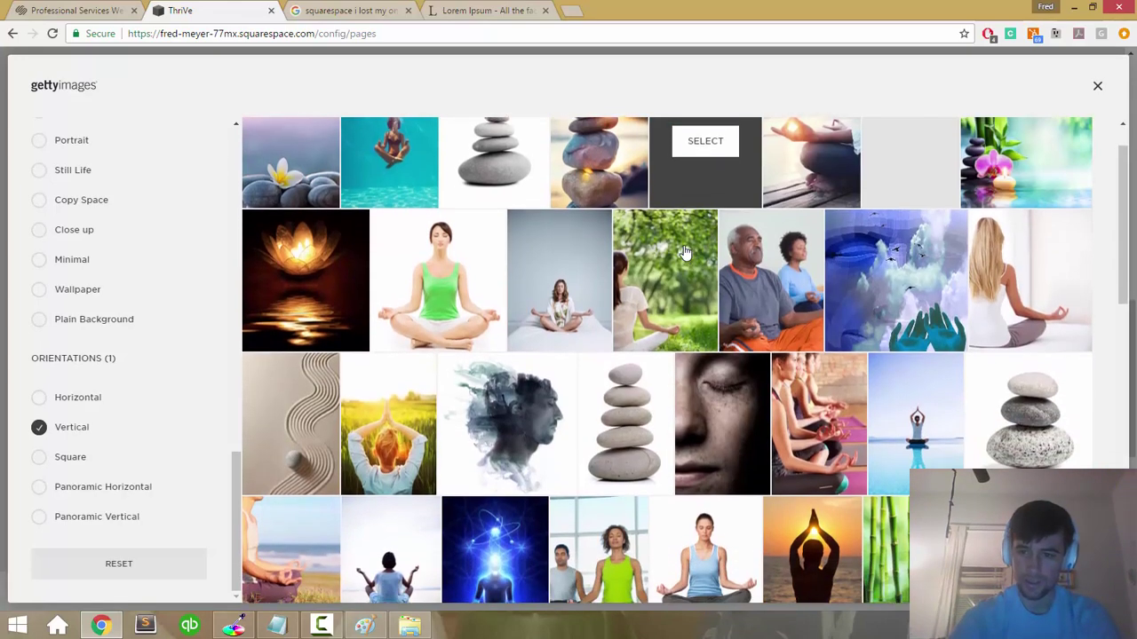
{"action": "scroll", "coordinate": [685, 254], "scroll_direction": "down", "scroll_amount": 2}
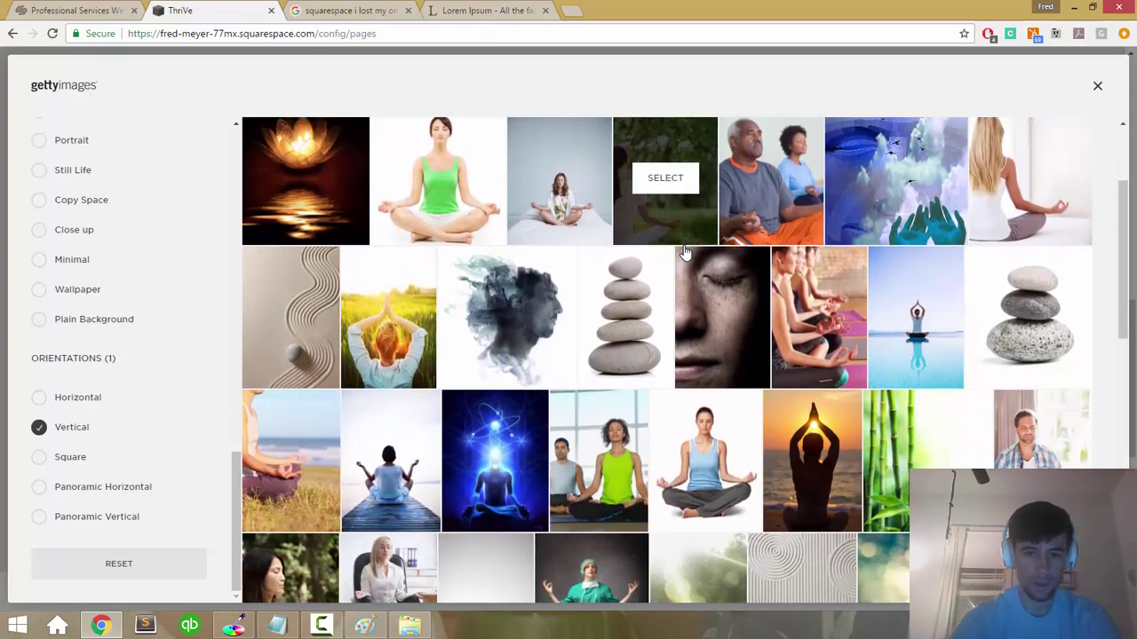
{"action": "scroll", "coordinate": [684, 254], "scroll_direction": "down", "scroll_amount": 5}
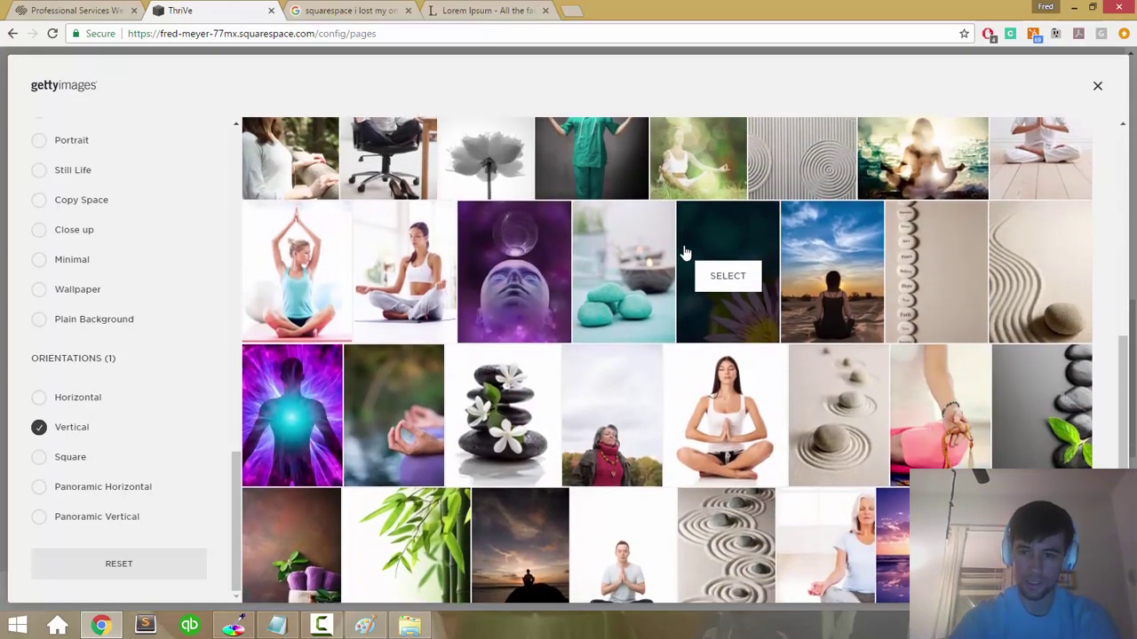
{"action": "scroll", "coordinate": [685, 254], "scroll_direction": "down", "scroll_amount": 5}
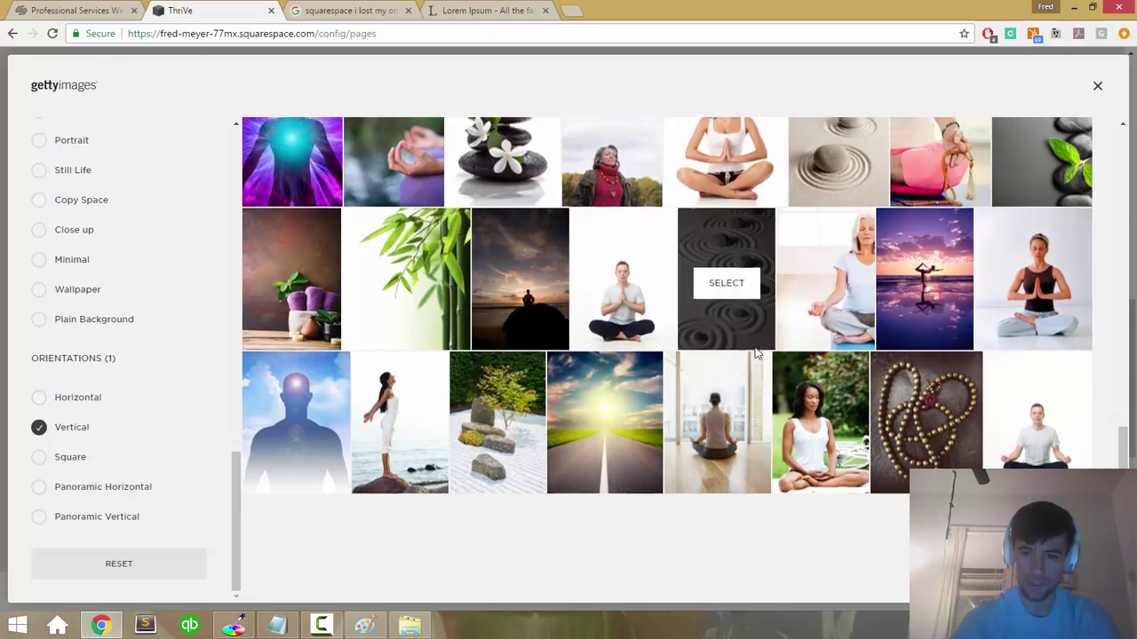
{"action": "scroll", "coordinate": [754, 302], "scroll_direction": "down", "scroll_amount": 1}
{"action": "scroll", "coordinate": [757, 354], "scroll_direction": "up", "scroll_amount": 2}
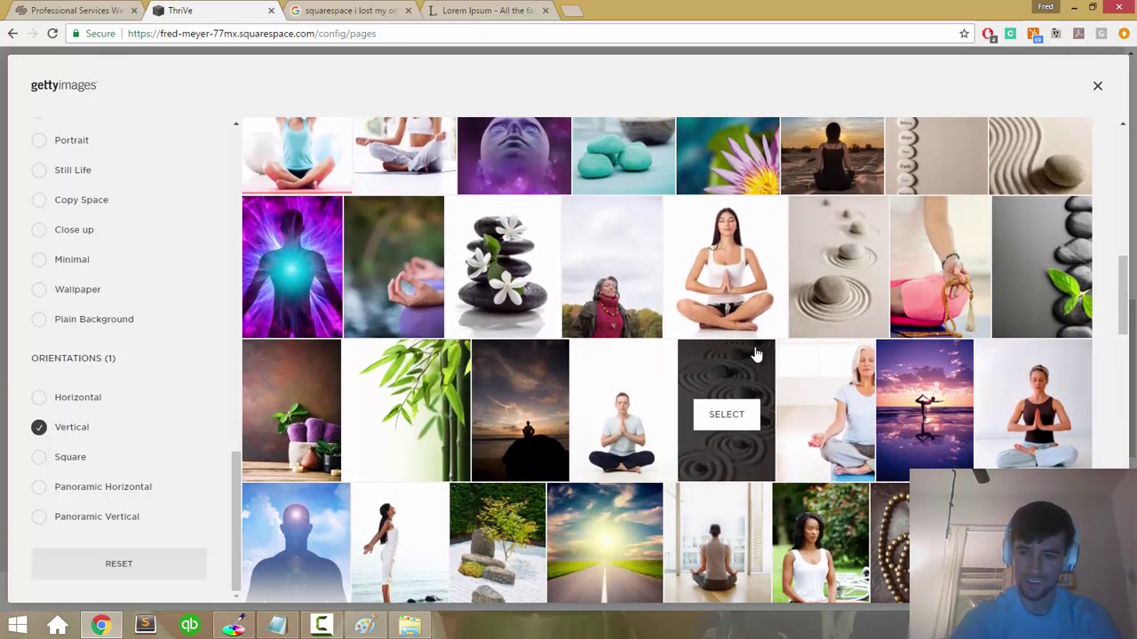
{"action": "scroll", "coordinate": [755, 353], "scroll_direction": "up", "scroll_amount": 3}
{"action": "scroll", "coordinate": [754, 354], "scroll_direction": "down", "scroll_amount": 5}
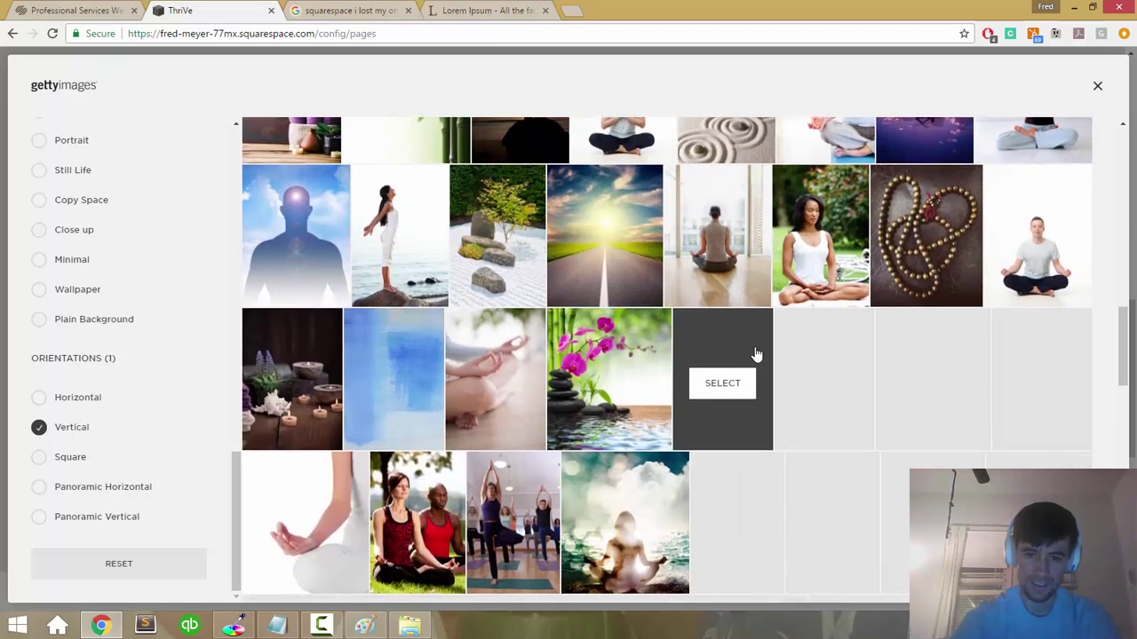
{"action": "left_click", "coordinate": [625, 356]}
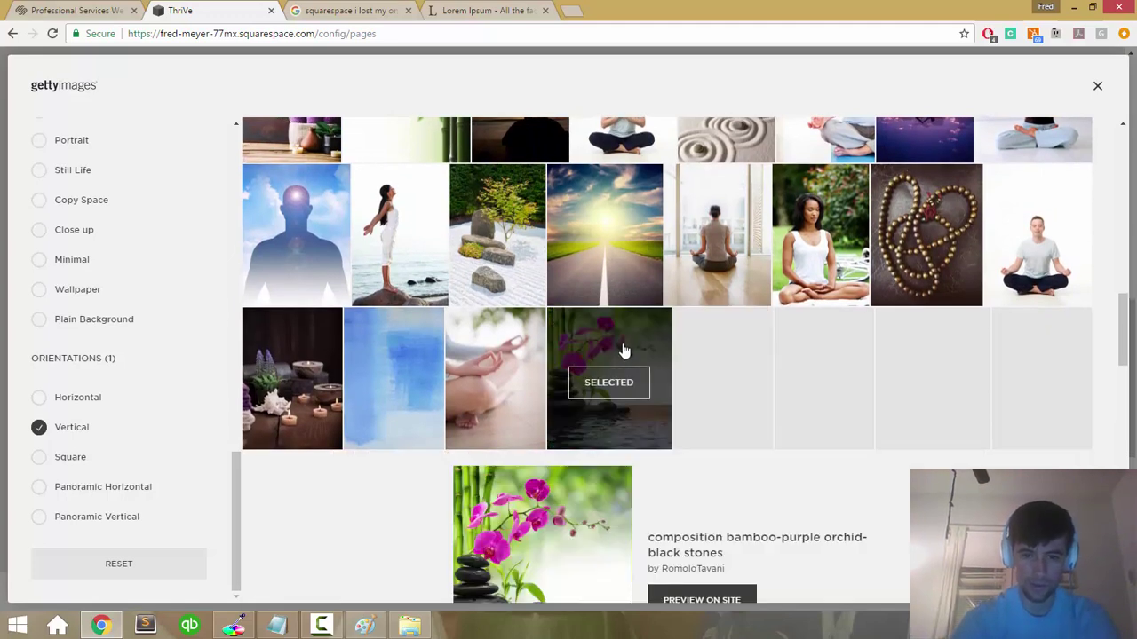
{"action": "scroll", "coordinate": [680, 428], "scroll_direction": "down", "scroll_amount": 2}
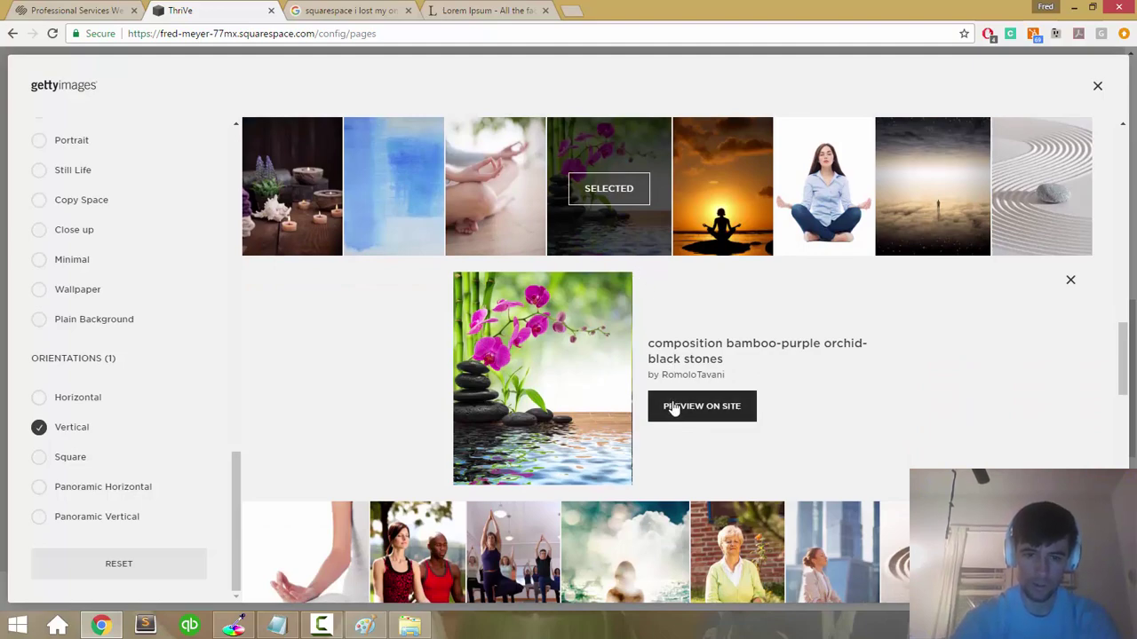
{"action": "left_click", "coordinate": [672, 408]}
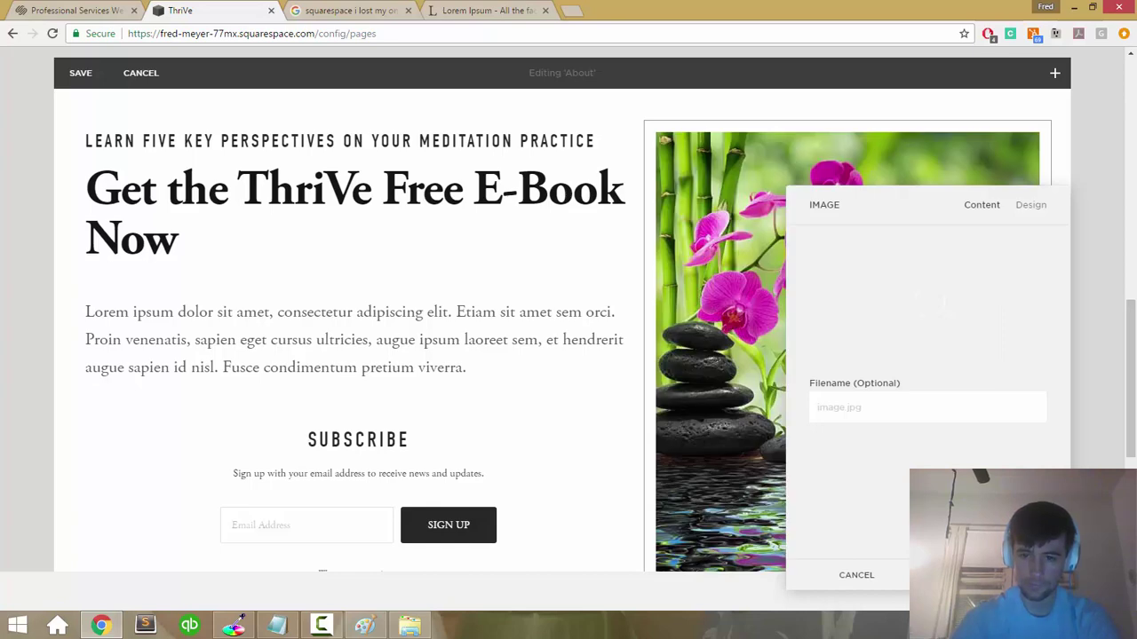
Step: Close the image settings and click into the lorem ipsum paragraph
{"action": "key", "text": "Escape"}
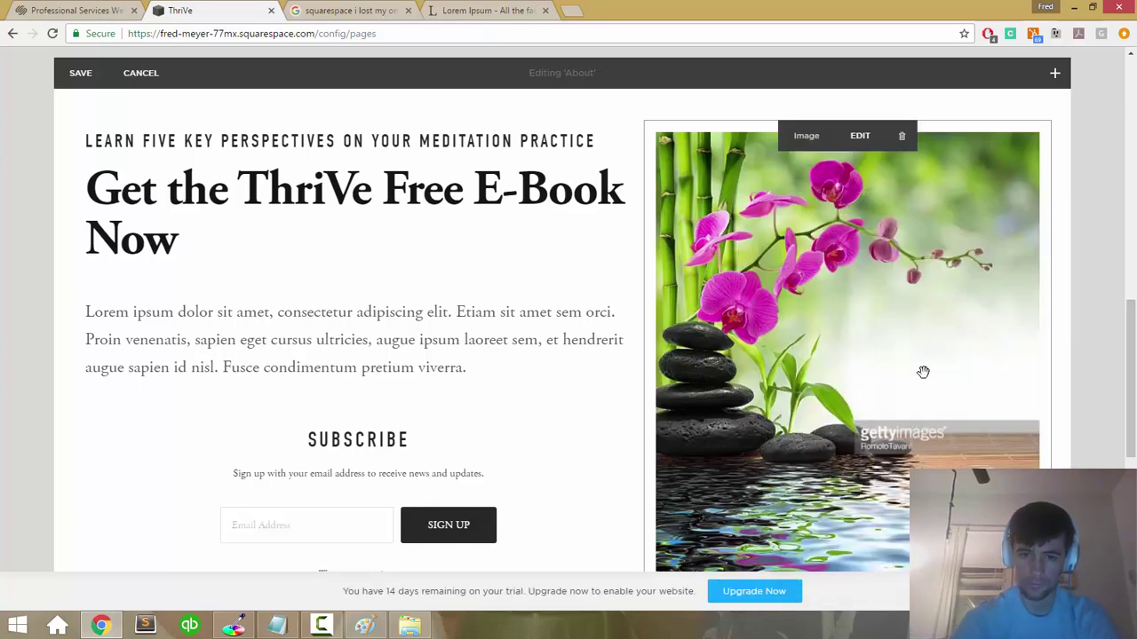
{"action": "scroll", "coordinate": [548, 345], "scroll_direction": "down", "scroll_amount": 4}
{"action": "scroll", "coordinate": [549, 346], "scroll_direction": "up", "scroll_amount": 2}
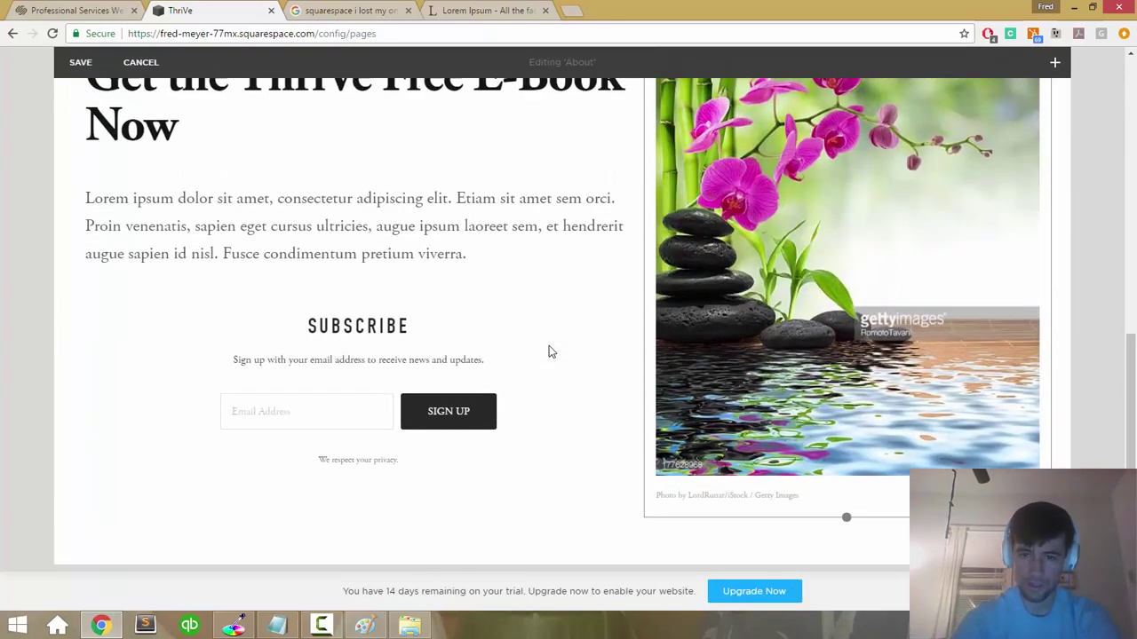
{"action": "scroll", "coordinate": [549, 352], "scroll_direction": "up", "scroll_amount": 1}
{"action": "left_click", "coordinate": [538, 317]}
{"action": "scroll", "coordinate": [538, 313], "scroll_direction": "up", "scroll_amount": 3}
{"action": "scroll", "coordinate": [539, 319], "scroll_direction": "down", "scroll_amount": 3}
{"action": "scroll", "coordinate": [539, 317], "scroll_direction": "up", "scroll_amount": 3}
{"action": "scroll", "coordinate": [538, 317], "scroll_direction": "down", "scroll_amount": 1}
Step: Save the e-book section edits and reload the page preview
{"action": "left_click", "coordinate": [82, 255]}
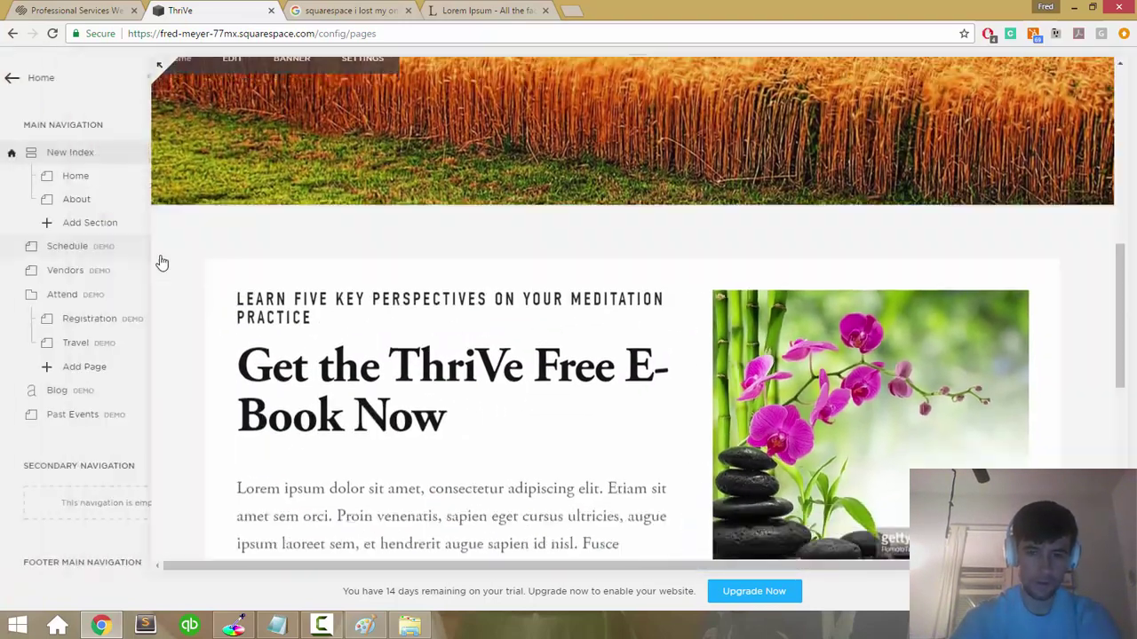
{"action": "scroll", "coordinate": [643, 335], "scroll_direction": "down", "scroll_amount": 3}
{"action": "scroll", "coordinate": [642, 338], "scroll_direction": "up", "scroll_amount": 1}
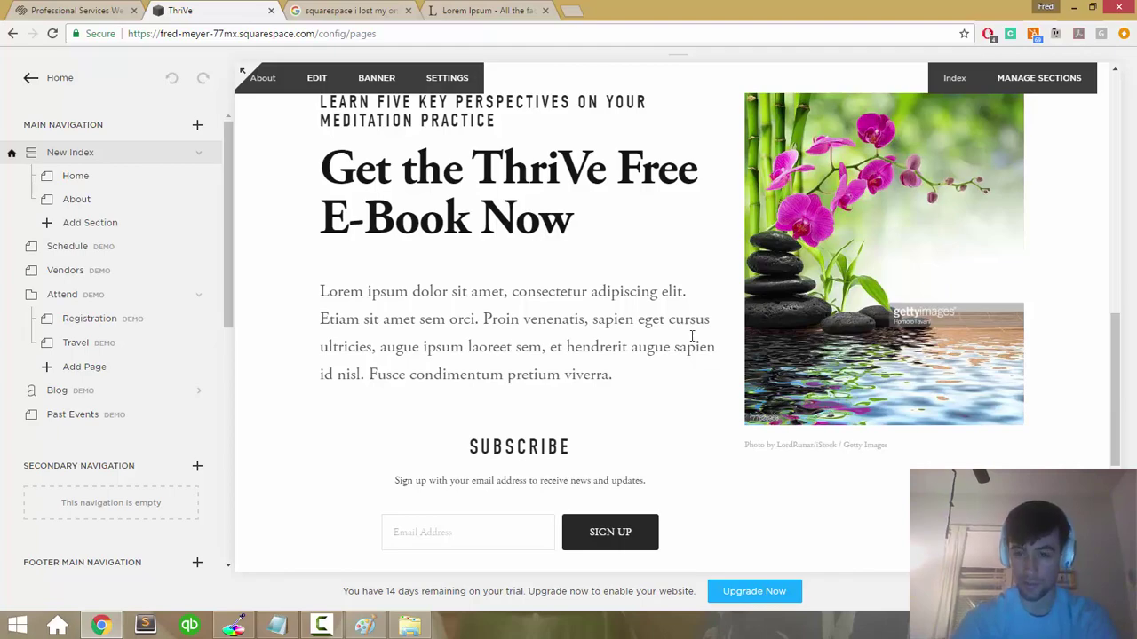
{"action": "scroll", "coordinate": [591, 311], "scroll_direction": "up", "scroll_amount": 3}
{"action": "scroll", "coordinate": [578, 335], "scroll_direction": "down", "scroll_amount": 3}
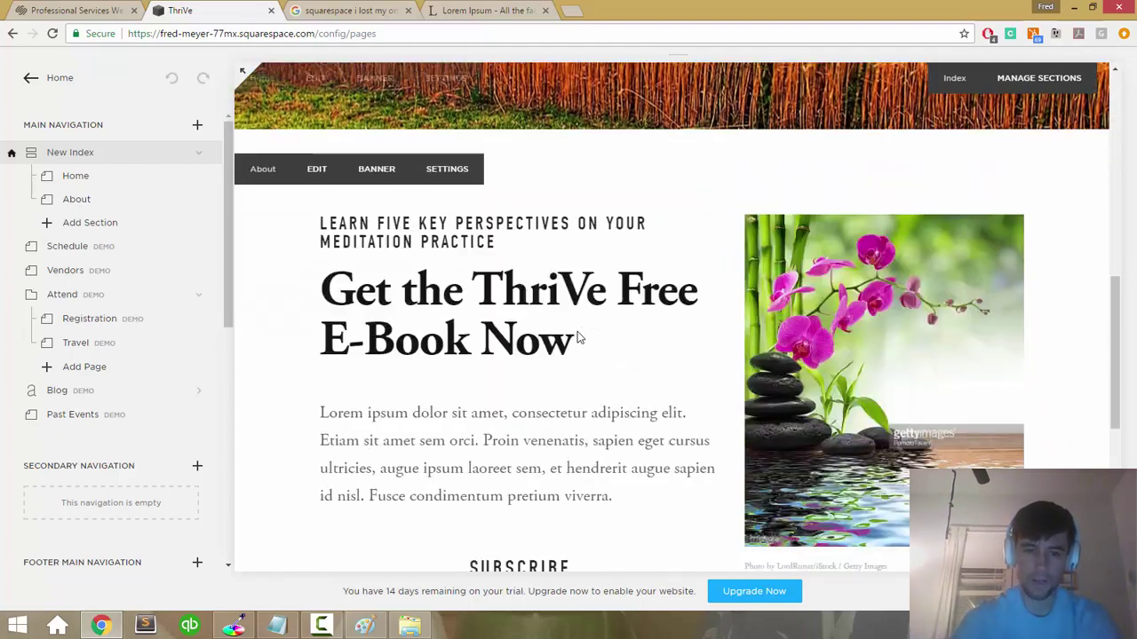
{"action": "scroll", "coordinate": [577, 331], "scroll_direction": "up", "scroll_amount": 4}
{"action": "scroll", "coordinate": [577, 332], "scroll_direction": "down", "scroll_amount": 2}
{"action": "scroll", "coordinate": [578, 331], "scroll_direction": "up", "scroll_amount": 6}
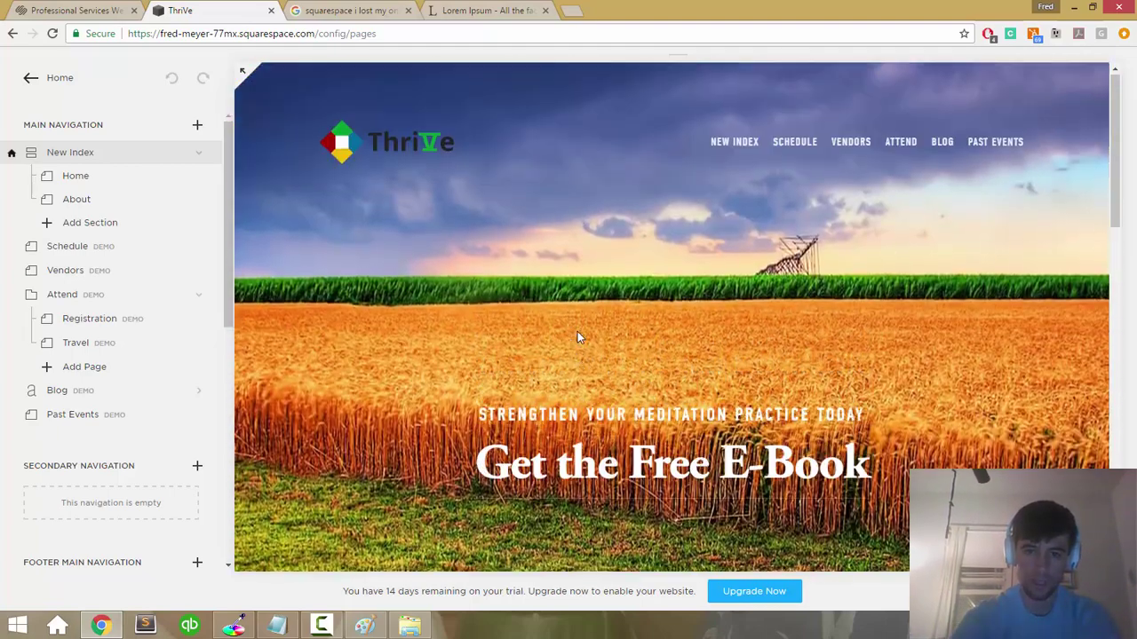
{"action": "scroll", "coordinate": [559, 391], "scroll_direction": "down", "scroll_amount": 1}
{"action": "left_click", "coordinate": [557, 380]}
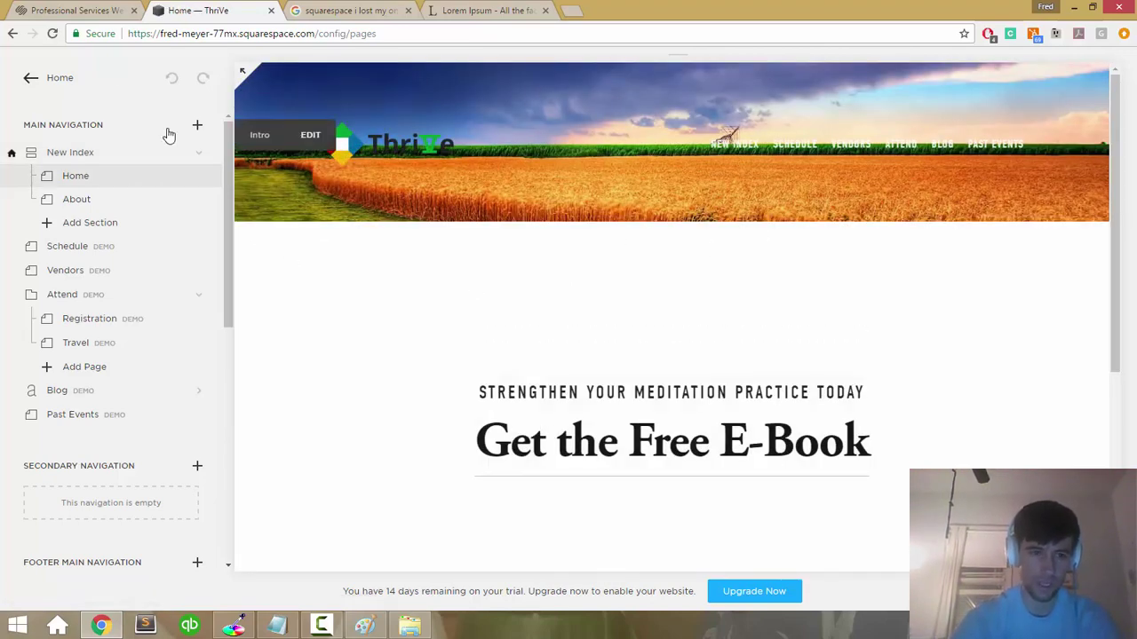
Step: Go back to the site page list and open New Index
{"action": "left_click", "coordinate": [63, 77]}
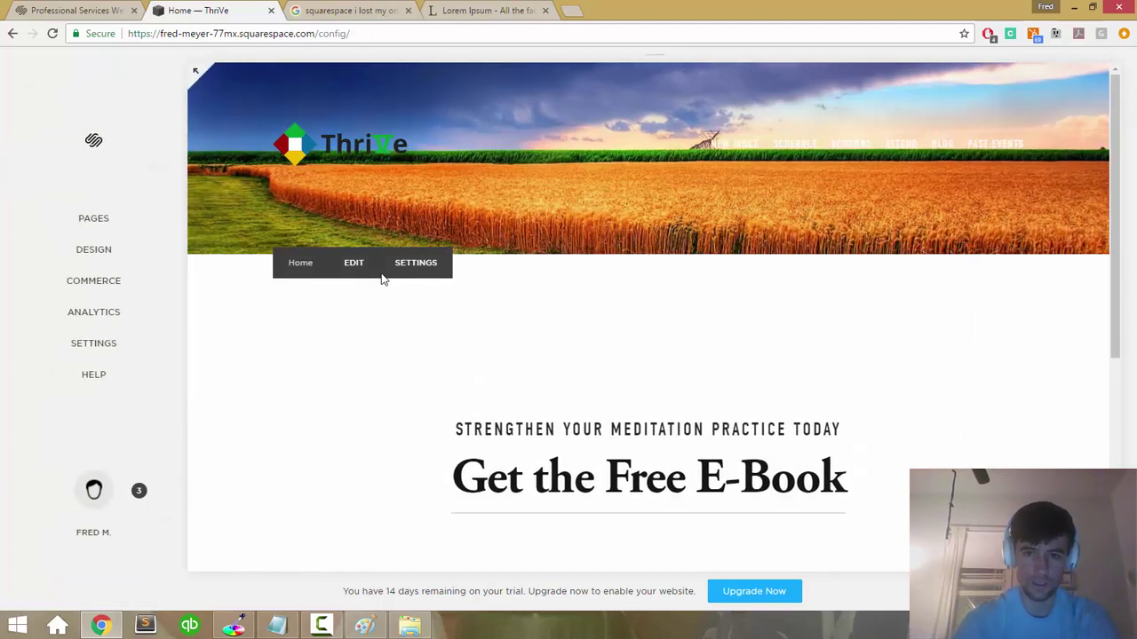
{"action": "left_click", "coordinate": [102, 220]}
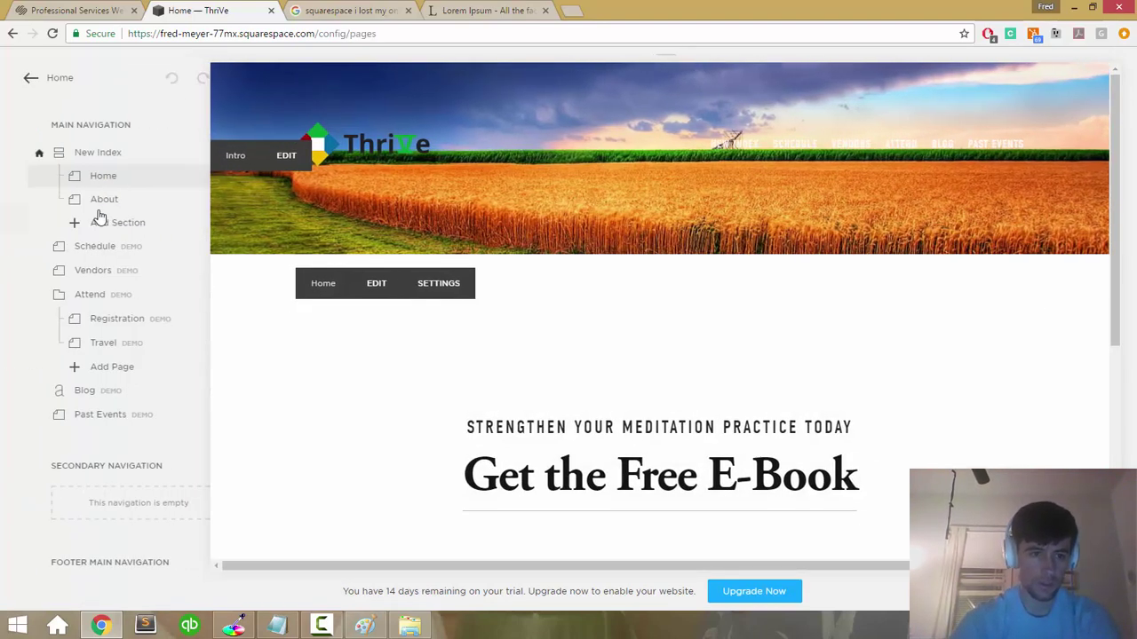
{"action": "left_click", "coordinate": [76, 178]}
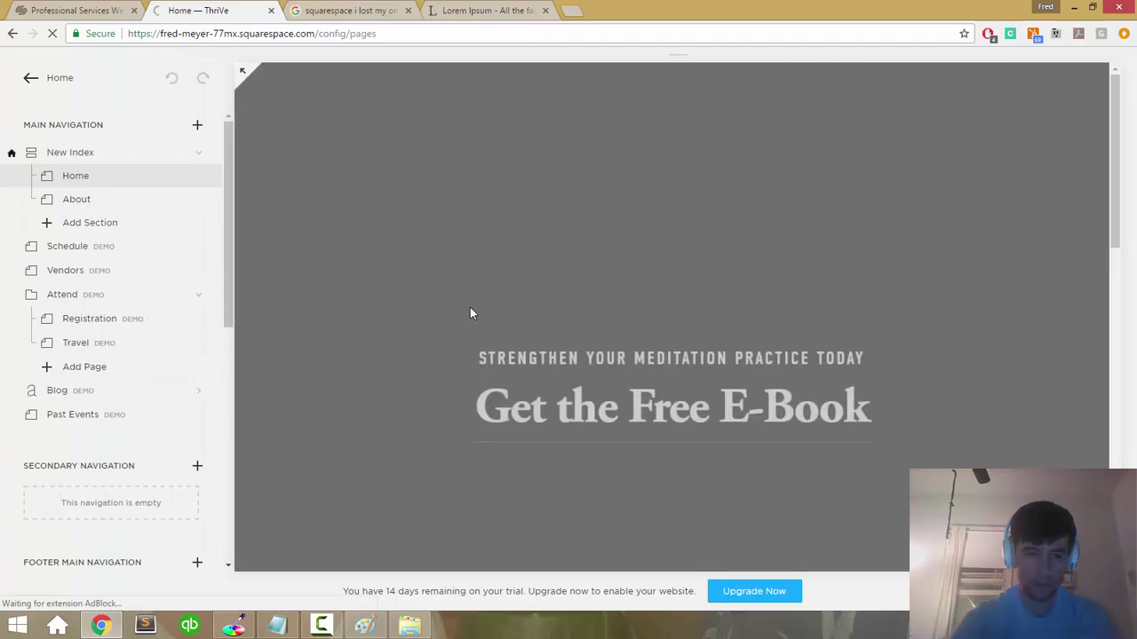
{"action": "scroll", "coordinate": [604, 313], "scroll_direction": "down", "scroll_amount": 3}
{"action": "scroll", "coordinate": [635, 328], "scroll_direction": "up", "scroll_amount": 1}
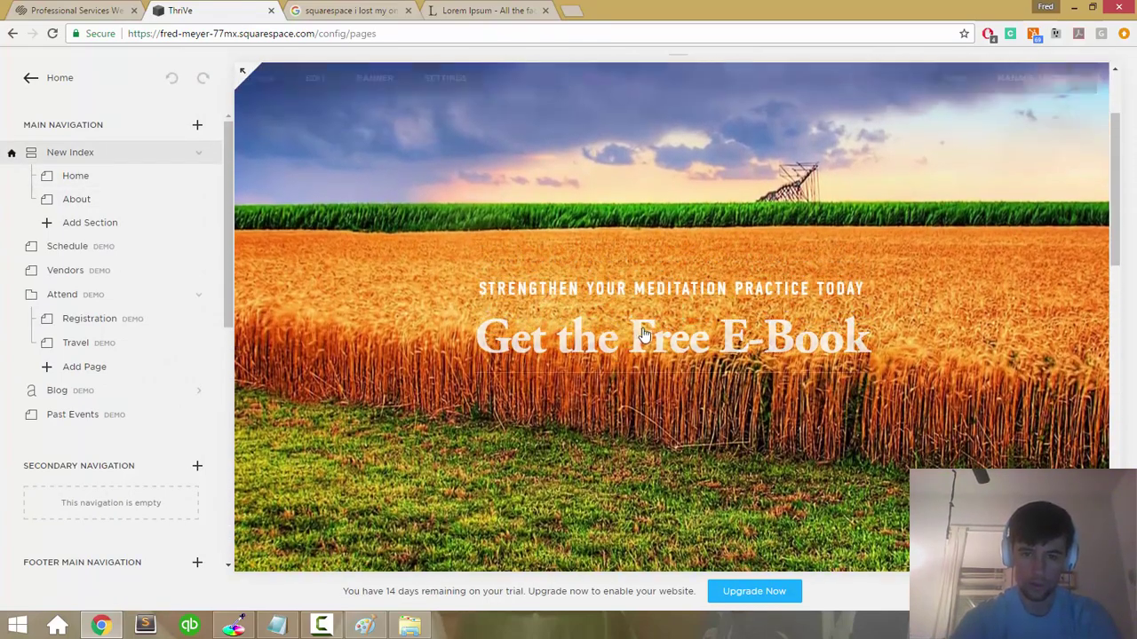
Step: Select the 'Get the Free E-Book' headline and link it to the Home page
{"action": "left_click", "coordinate": [582, 288]}
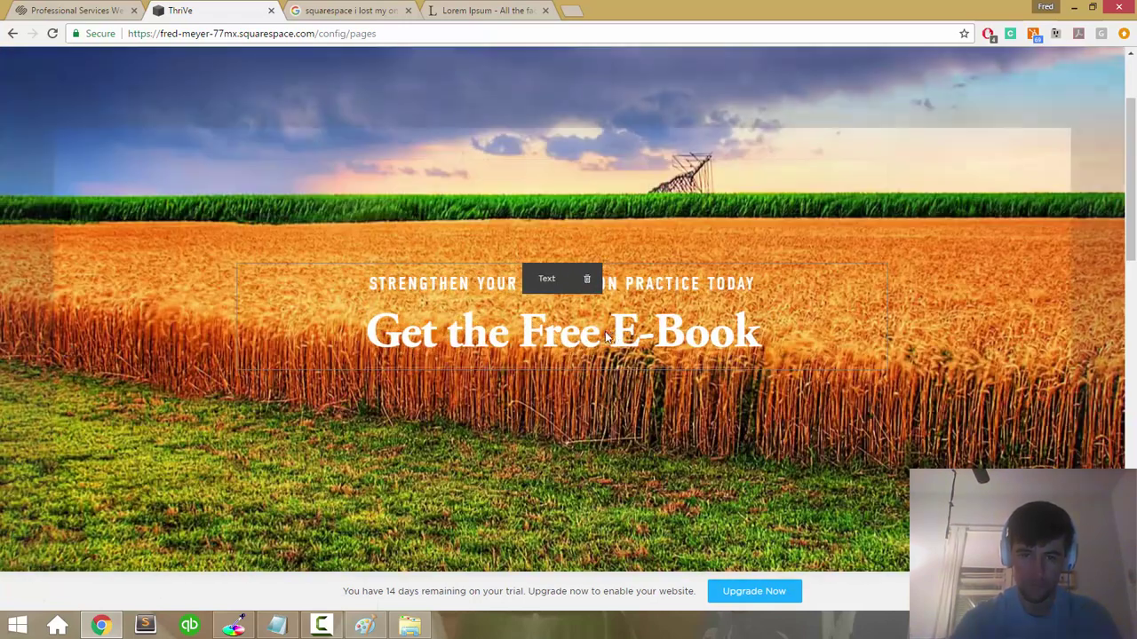
{"action": "triple_click", "coordinate": [603, 330]}
{"action": "left_click", "coordinate": [650, 286]}
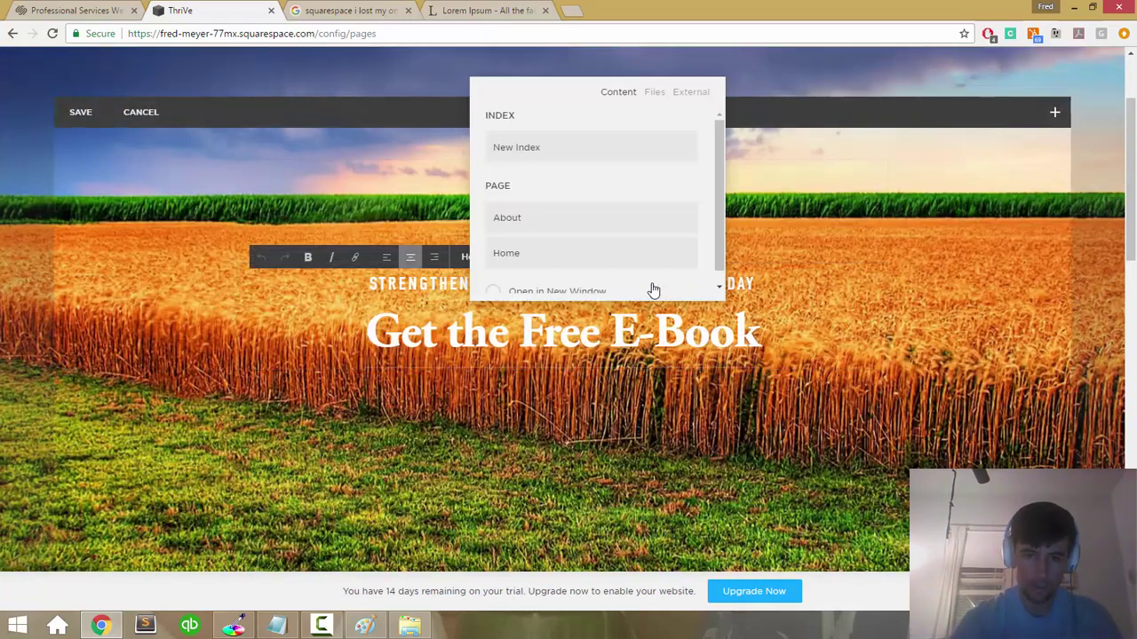
{"action": "scroll", "coordinate": [563, 168], "scroll_direction": "down", "scroll_amount": 1}
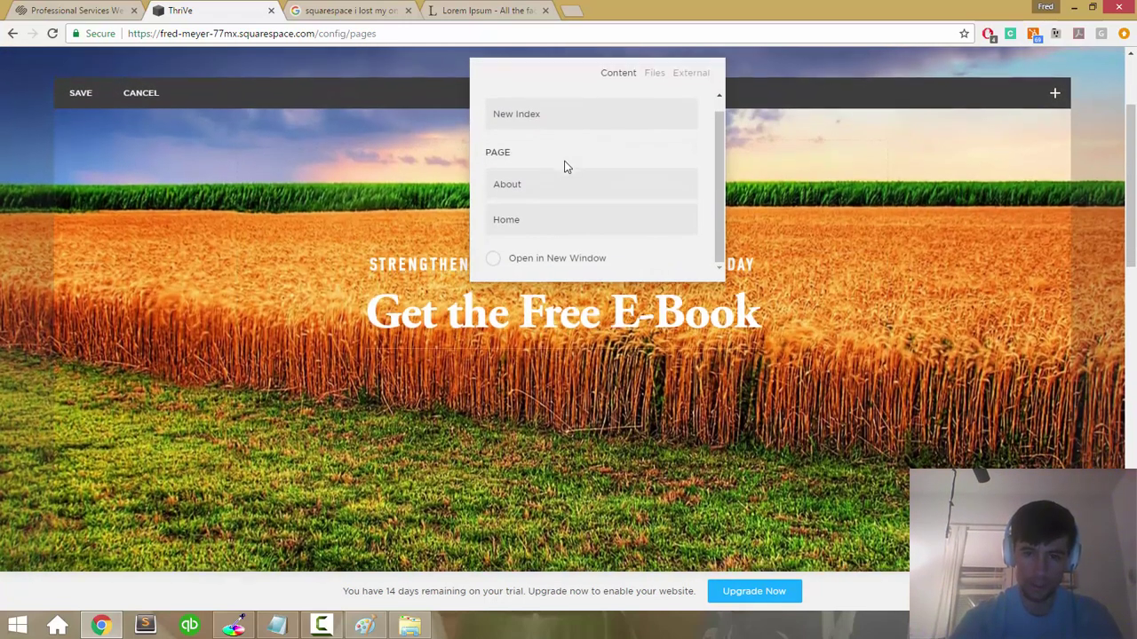
{"action": "scroll", "coordinate": [556, 189], "scroll_direction": "up", "scroll_amount": 1}
{"action": "left_click", "coordinate": [532, 230]}
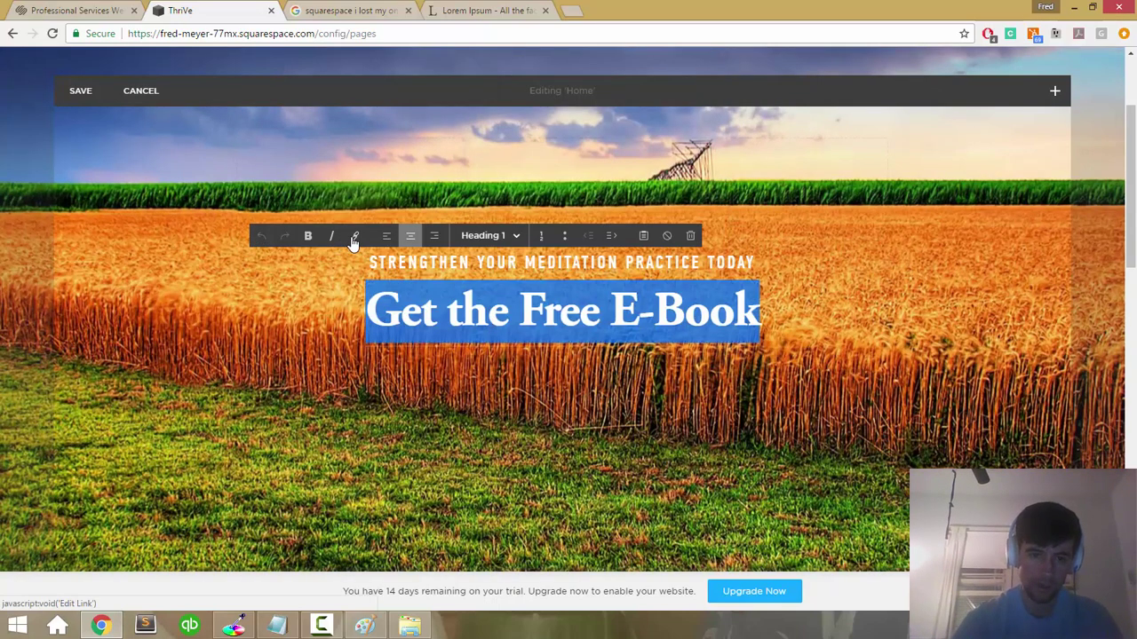
Step: Review the External and File link options, relink the headline to New Index, and save
{"action": "left_click", "coordinate": [355, 241]}
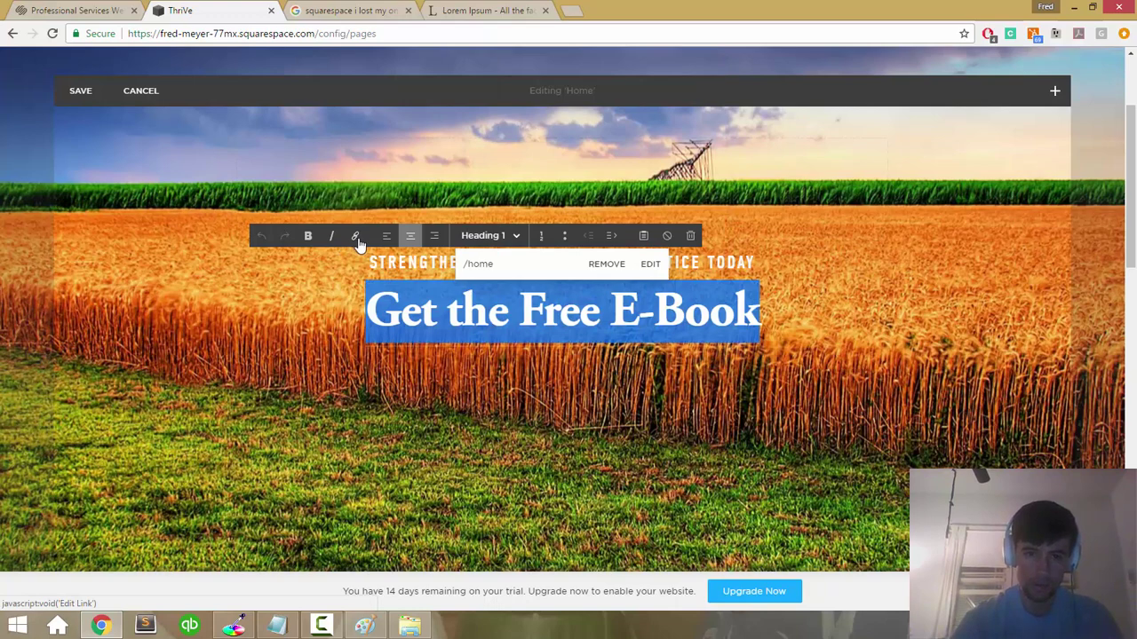
{"action": "left_click", "coordinate": [649, 263]}
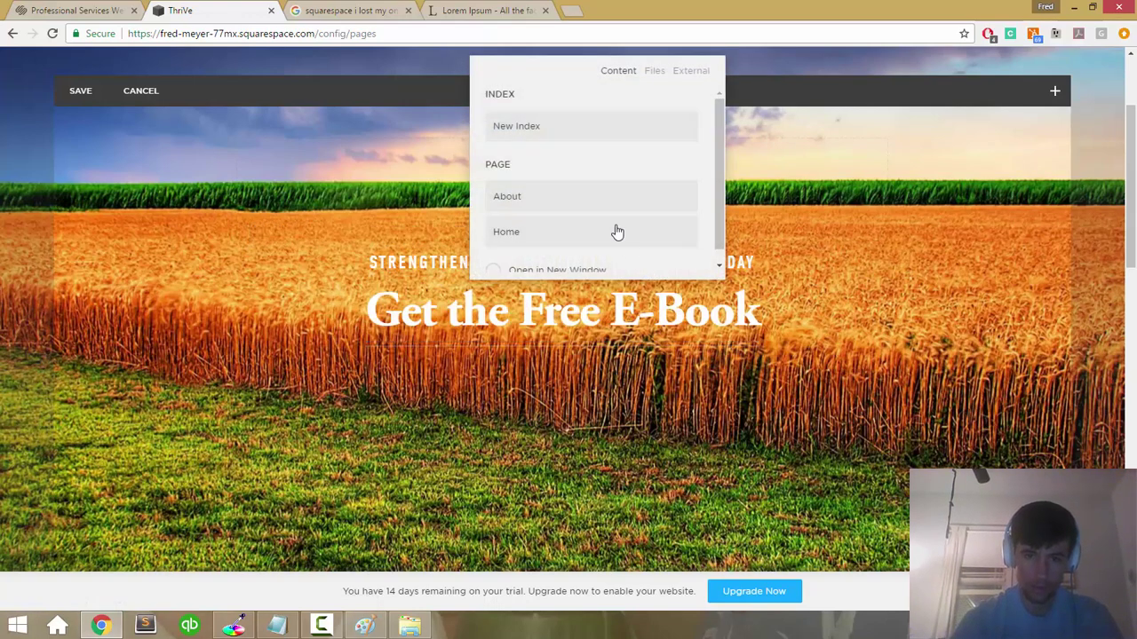
{"action": "left_click", "coordinate": [690, 72]}
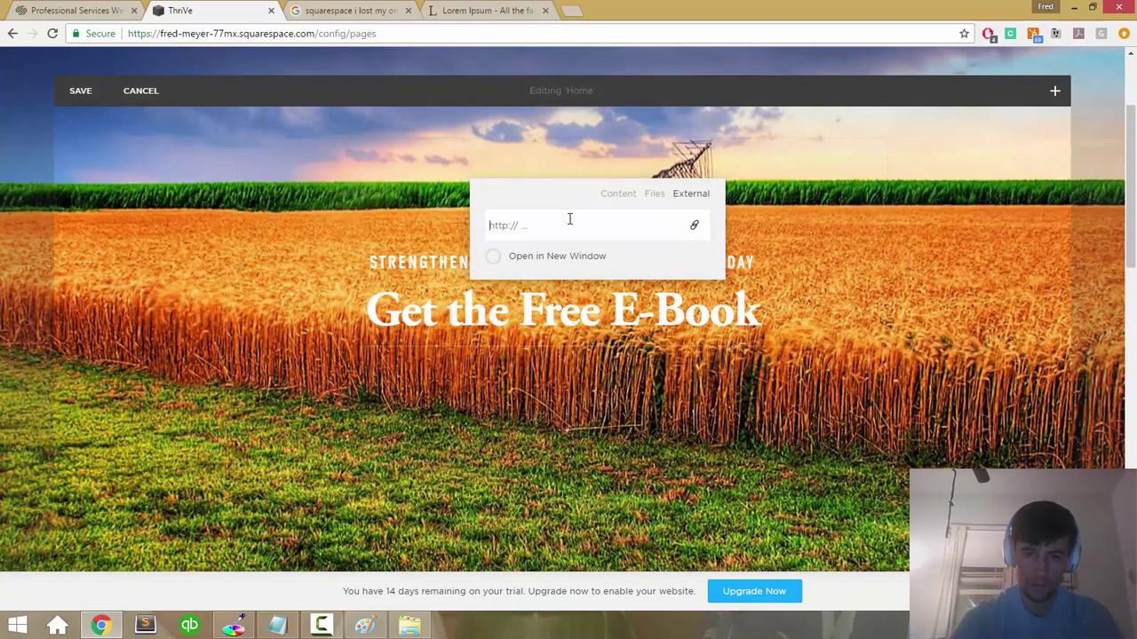
{"action": "left_click", "coordinate": [654, 194]}
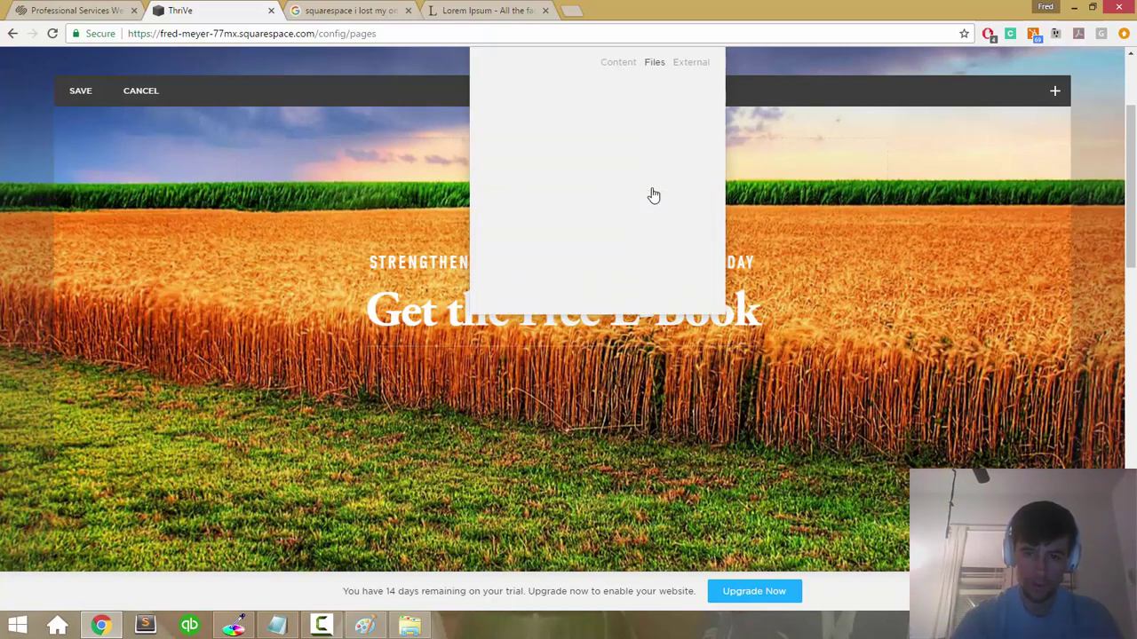
{"action": "left_click", "coordinate": [616, 67]}
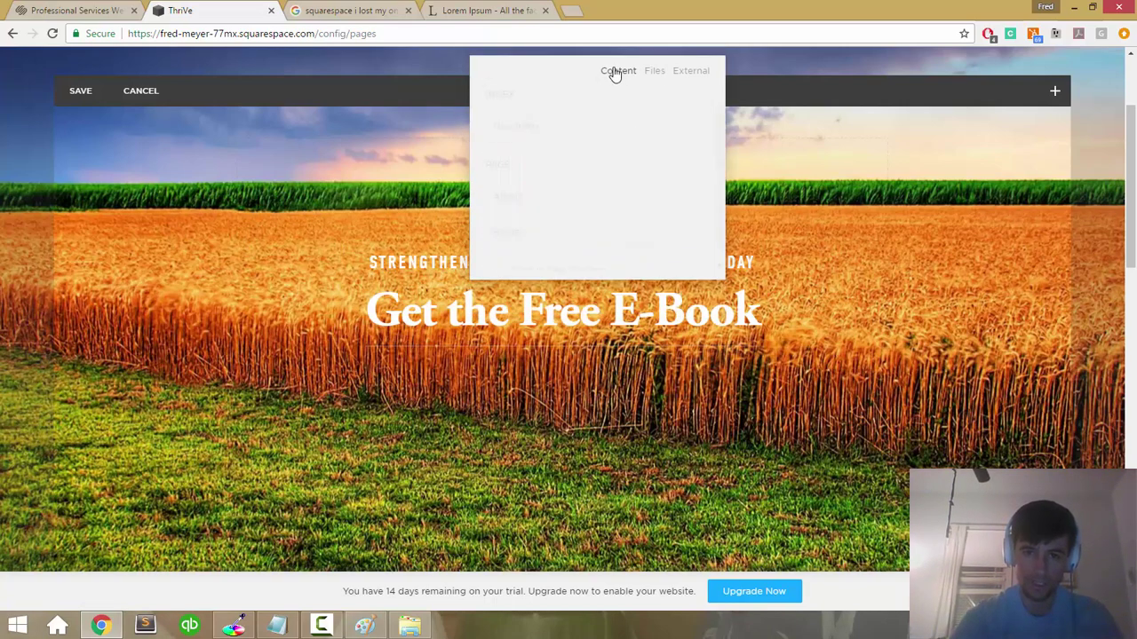
{"action": "scroll", "coordinate": [610, 128], "scroll_direction": "down", "scroll_amount": 1}
{"action": "scroll", "coordinate": [594, 151], "scroll_direction": "up", "scroll_amount": 2}
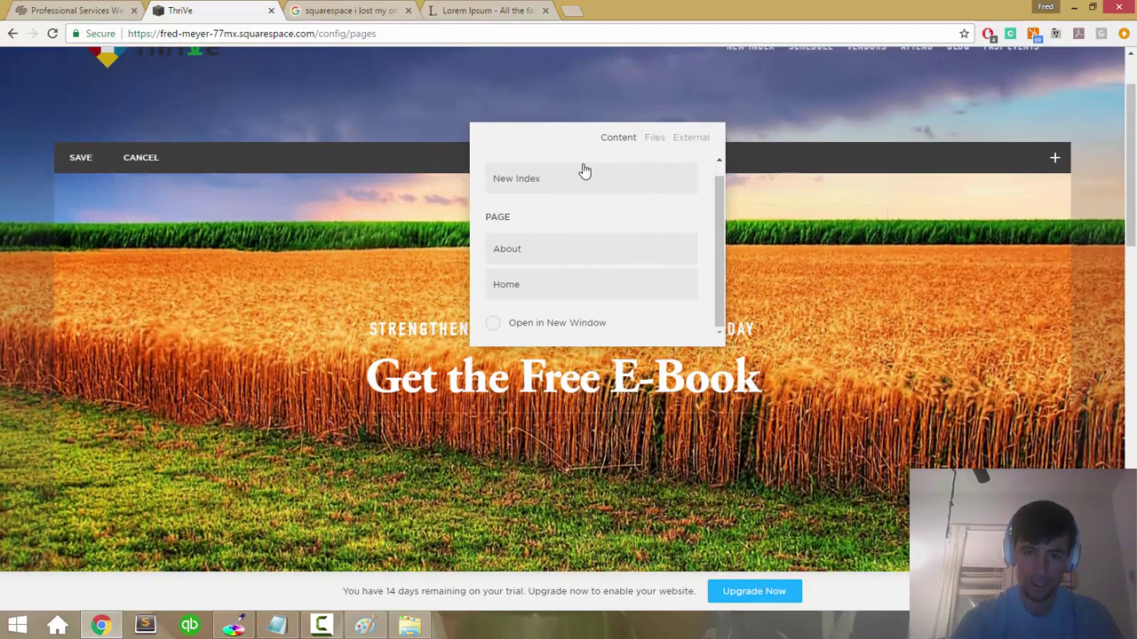
{"action": "left_click", "coordinate": [578, 180]}
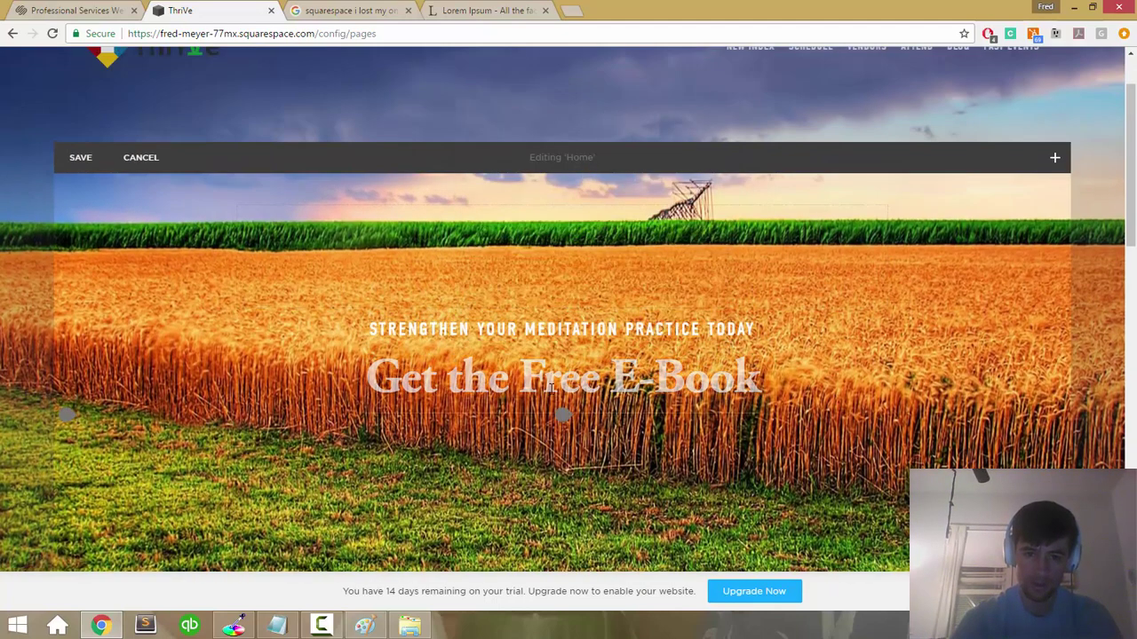
{"action": "left_click", "coordinate": [82, 158]}
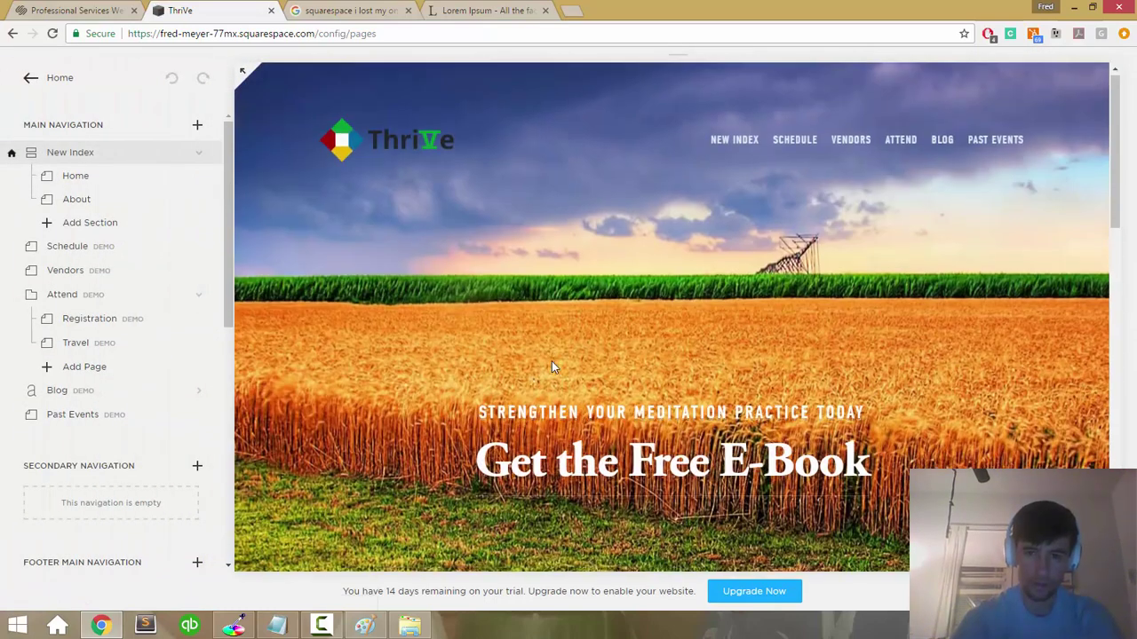
Step: Select the banner's 'Get the Free E-Book' headline and link it to New Index
{"action": "scroll", "coordinate": [552, 361], "scroll_direction": "up", "scroll_amount": 1}
{"action": "scroll", "coordinate": [550, 359], "scroll_direction": "down", "scroll_amount": 3}
{"action": "scroll", "coordinate": [555, 393], "scroll_direction": "up", "scroll_amount": 1}
{"action": "scroll", "coordinate": [555, 401], "scroll_direction": "up", "scroll_amount": 2}
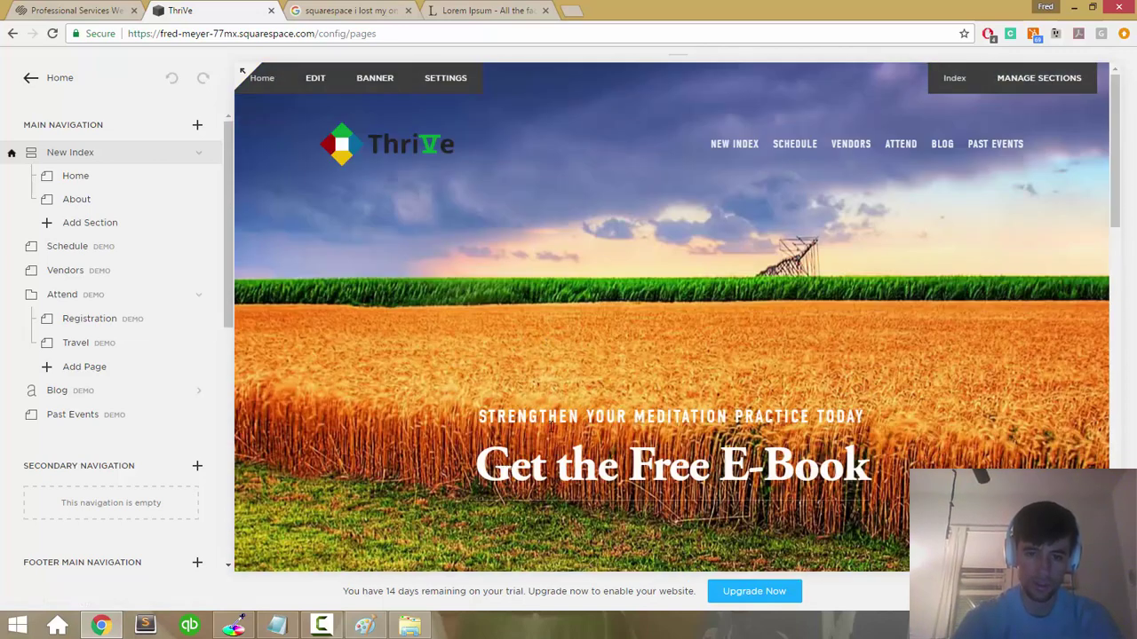
{"action": "left_click", "coordinate": [551, 477]}
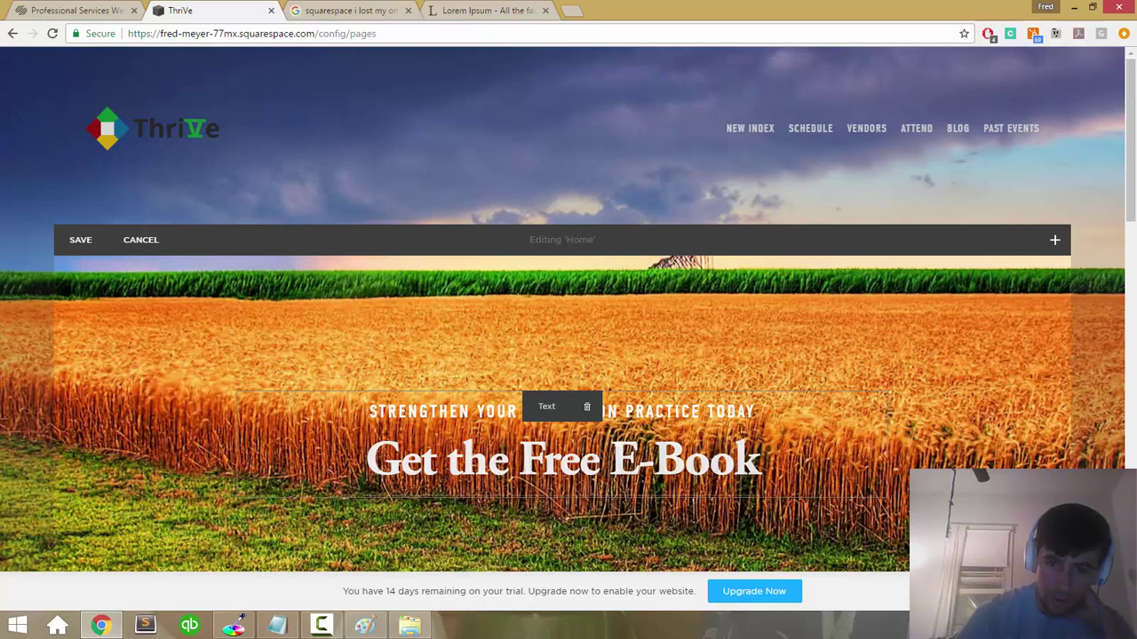
{"action": "left_click", "coordinate": [679, 416]}
{"action": "triple_click", "coordinate": [500, 471]}
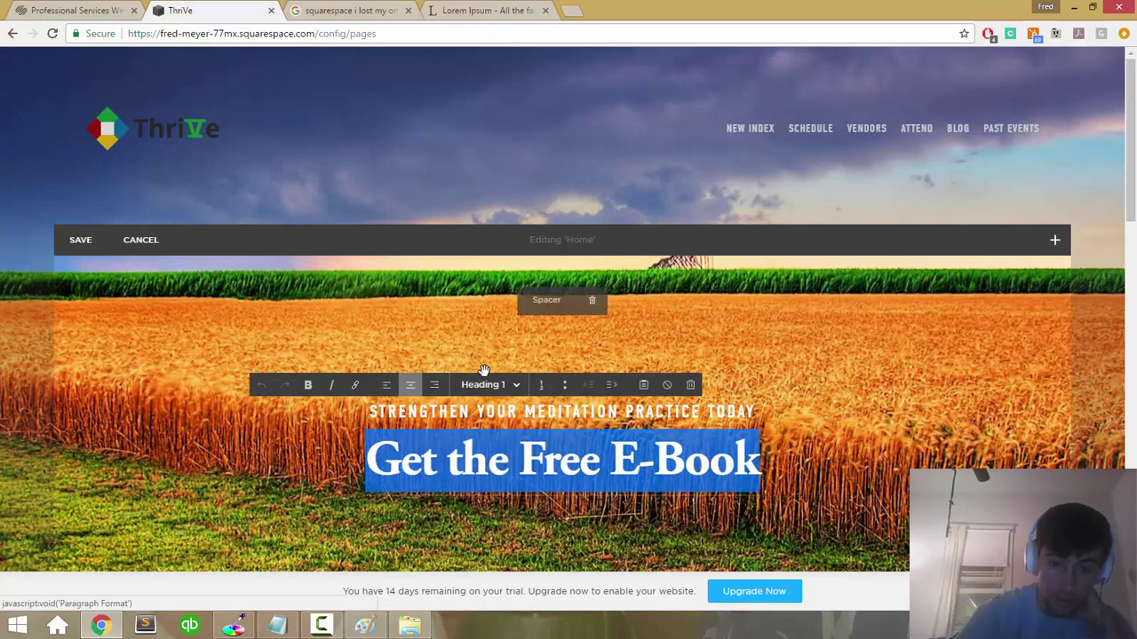
{"action": "mouse_move", "coordinate": [355, 386]}
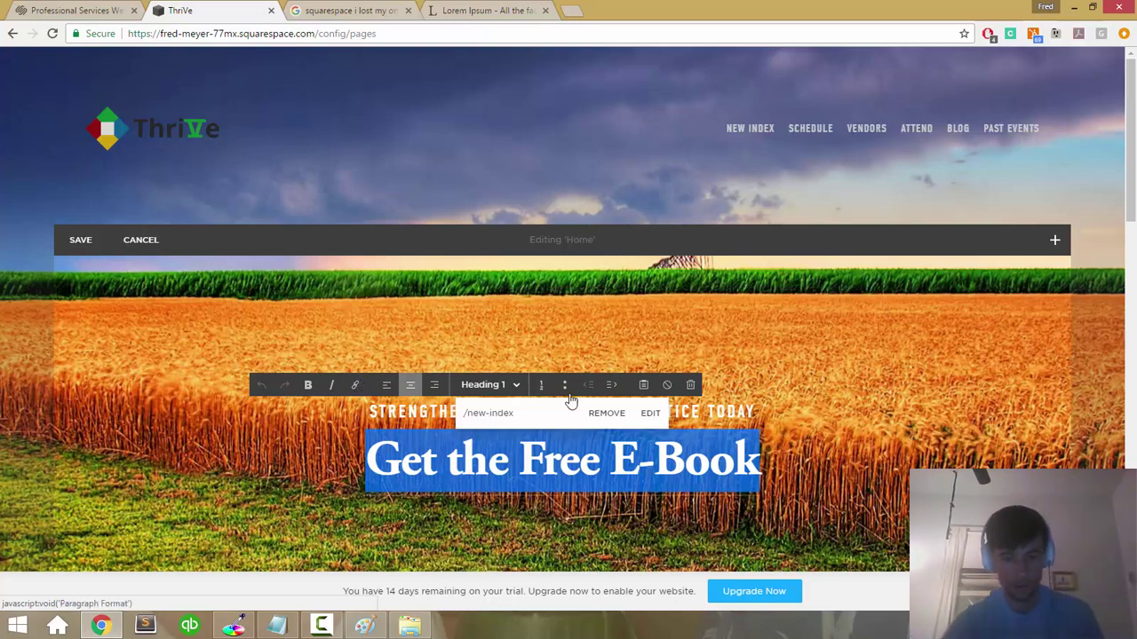
{"action": "left_click", "coordinate": [650, 414]}
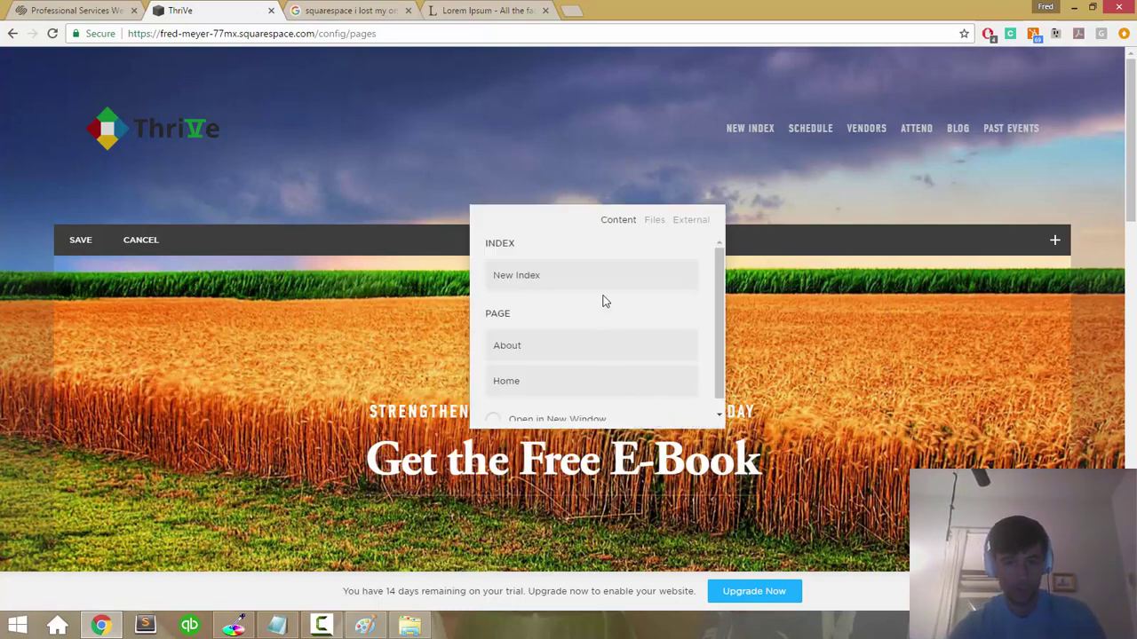
{"action": "left_click", "coordinate": [625, 281]}
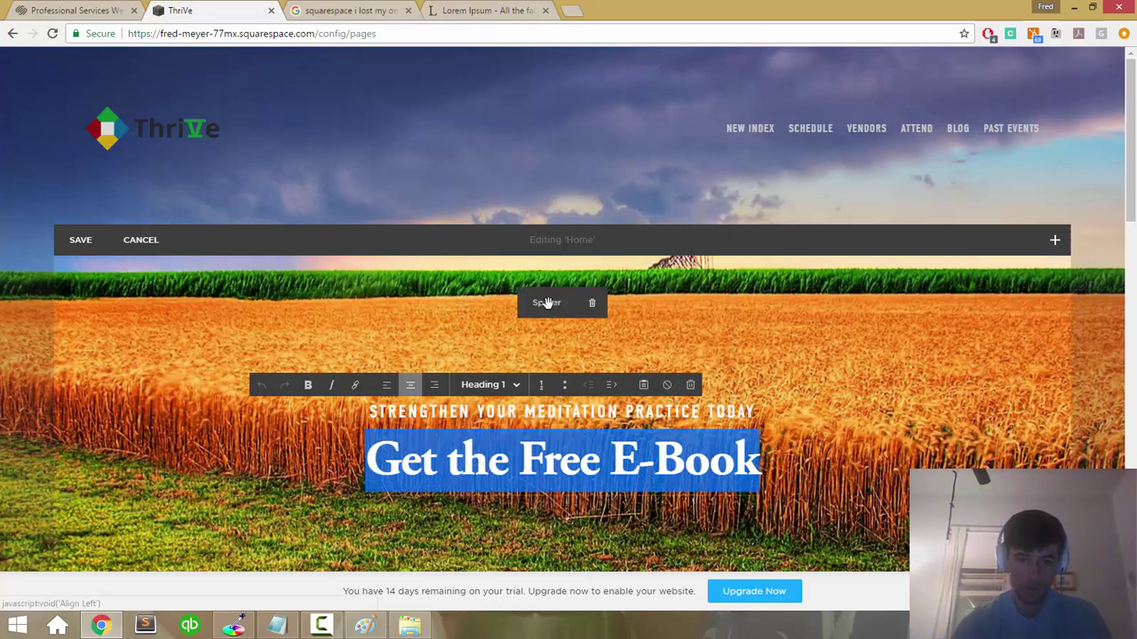
Step: Reopen the headline's link choices and review the Files and External options
{"action": "left_click", "coordinate": [355, 385]}
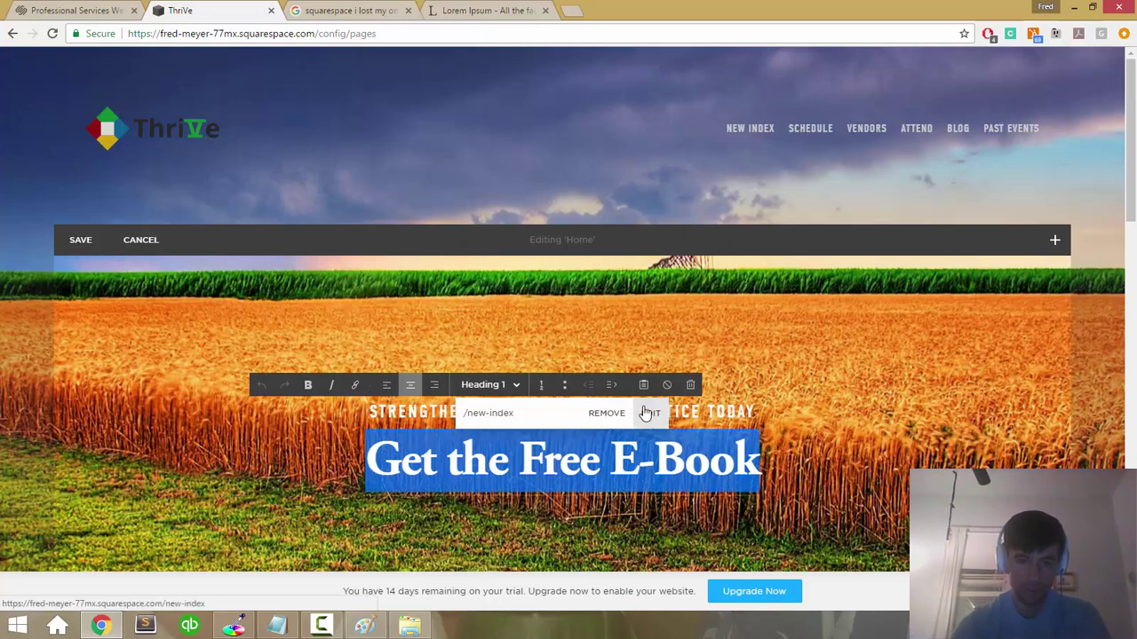
{"action": "left_click", "coordinate": [645, 413]}
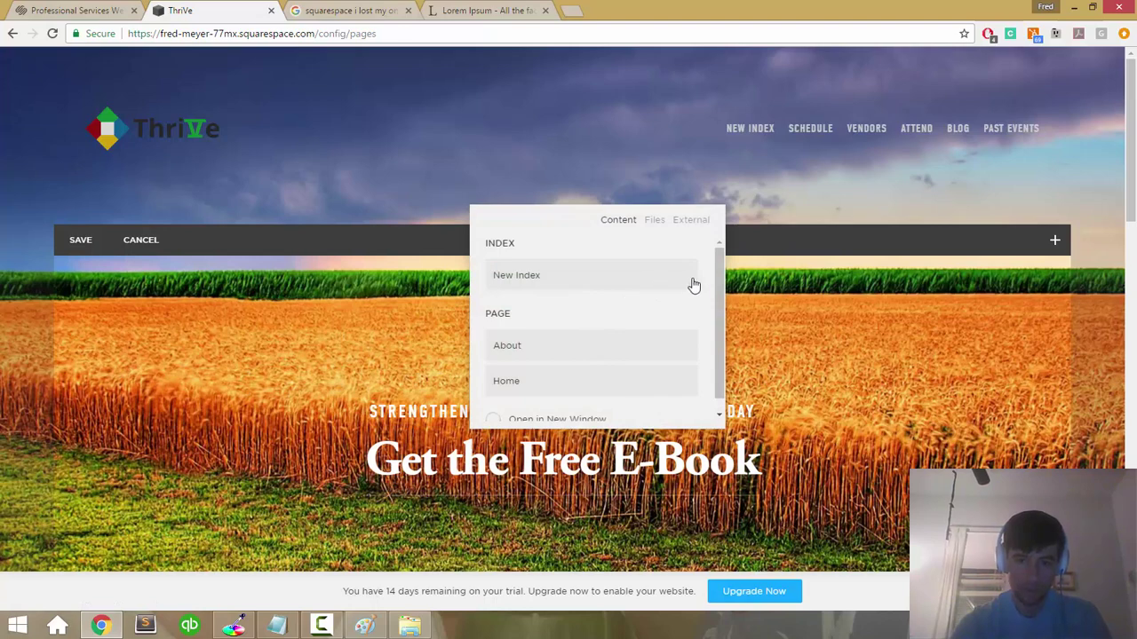
{"action": "left_click_drag", "start_coordinate": [715, 277], "coordinate": [715, 310]}
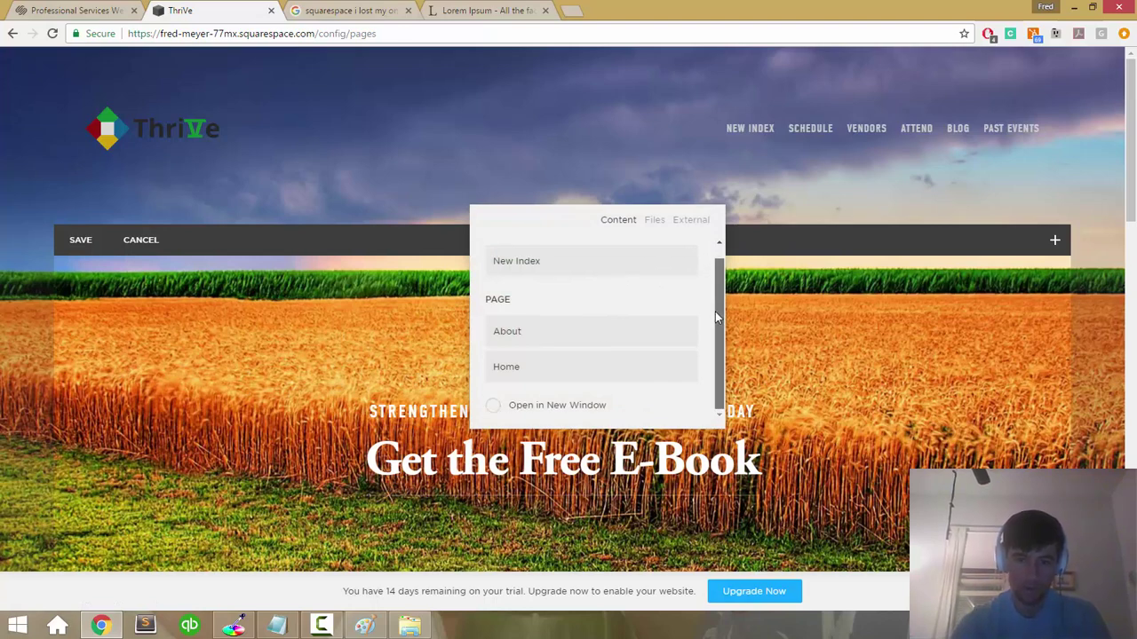
{"action": "scroll", "coordinate": [549, 283], "scroll_direction": "up", "scroll_amount": 1}
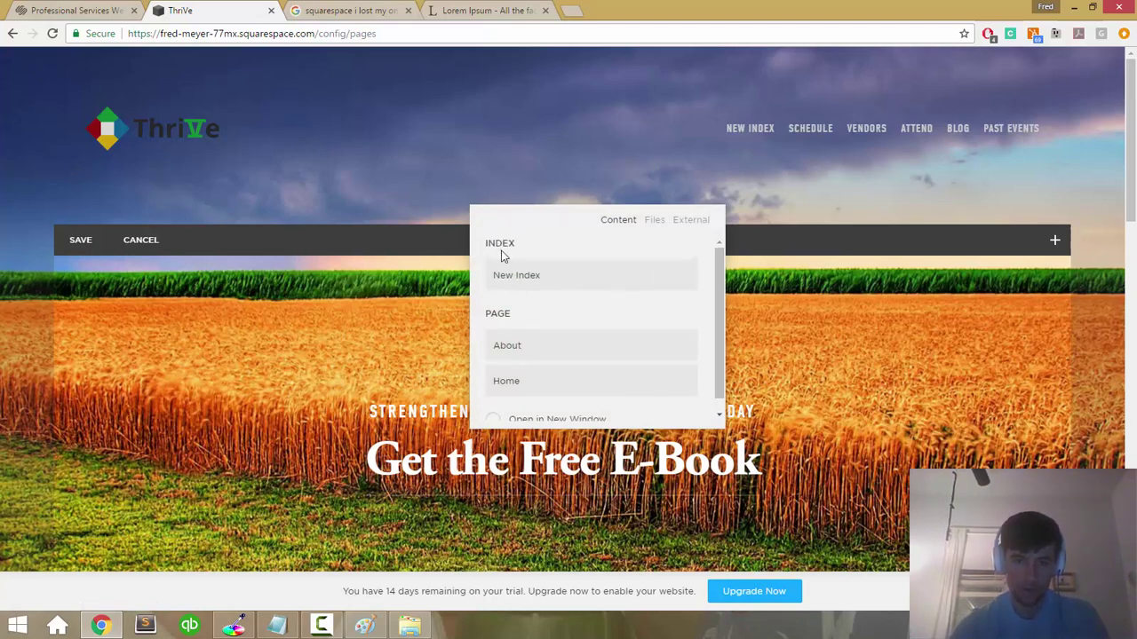
{"action": "left_click", "coordinate": [655, 220]}
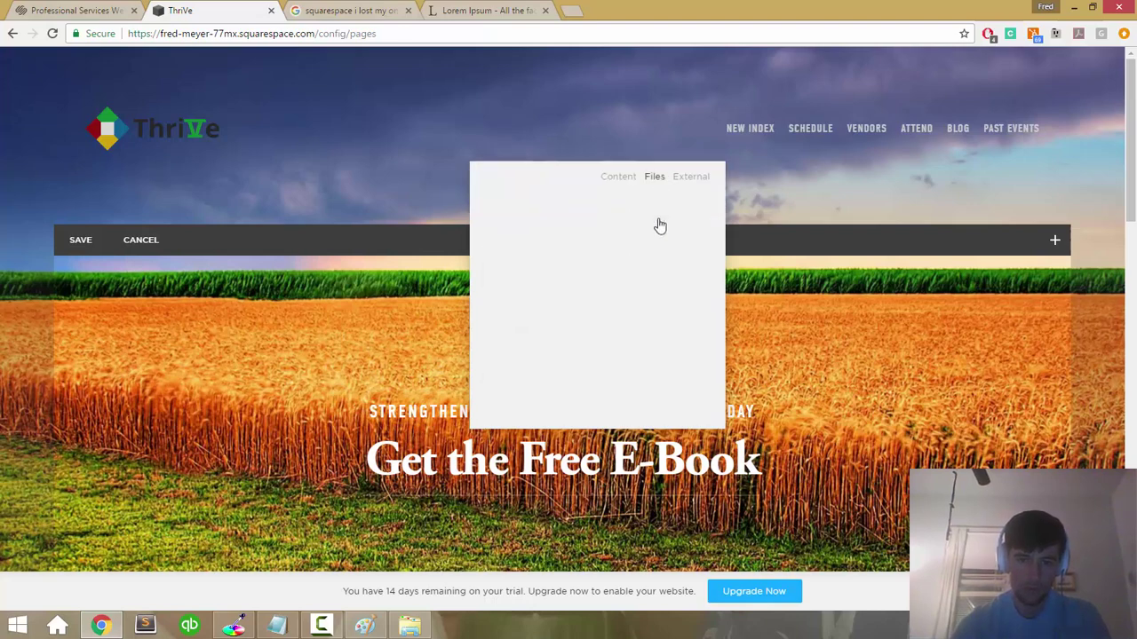
{"action": "left_click", "coordinate": [692, 180]}
{"action": "scroll", "coordinate": [593, 389], "scroll_direction": "down", "scroll_amount": 7}
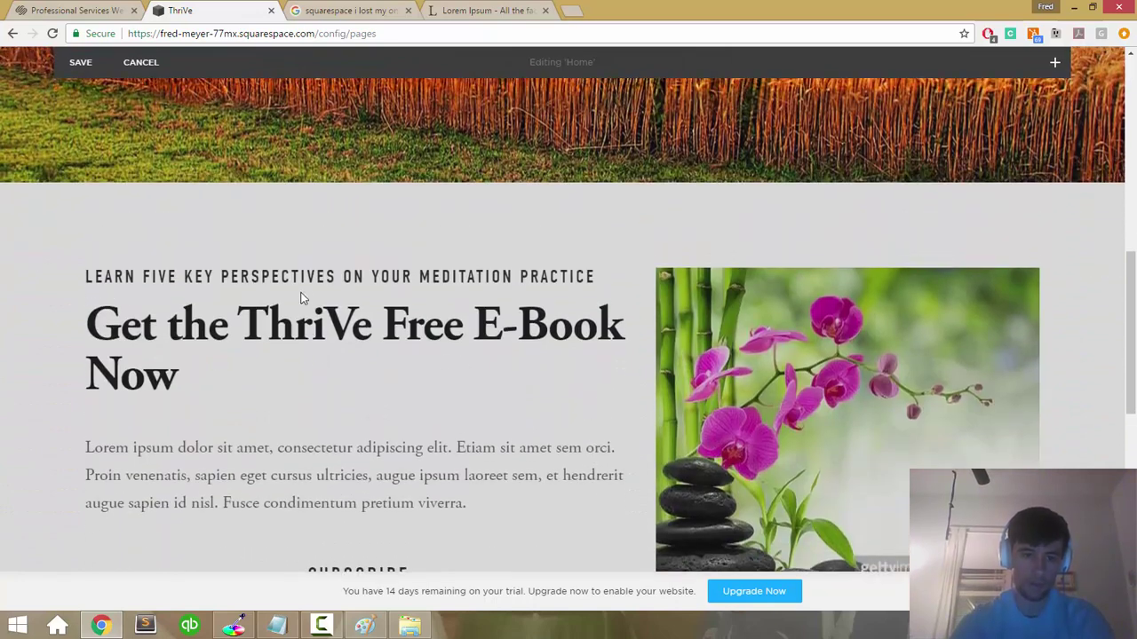
{"action": "right_click", "coordinate": [299, 281]}
{"action": "left_click", "coordinate": [285, 278]}
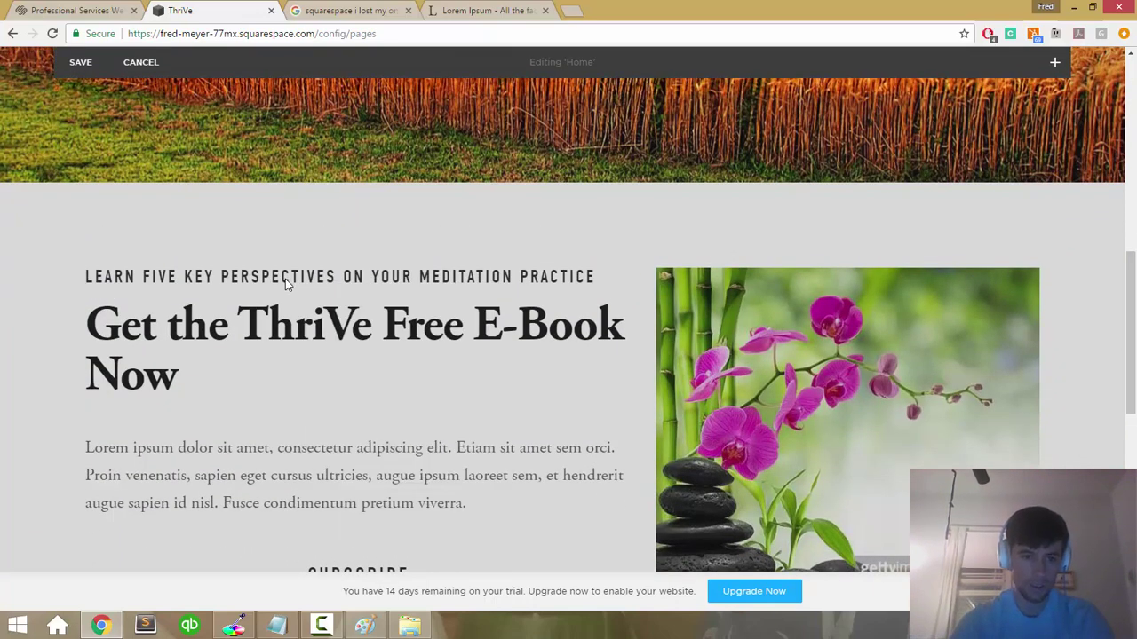
{"action": "scroll", "coordinate": [583, 355], "scroll_direction": "up", "scroll_amount": 8}
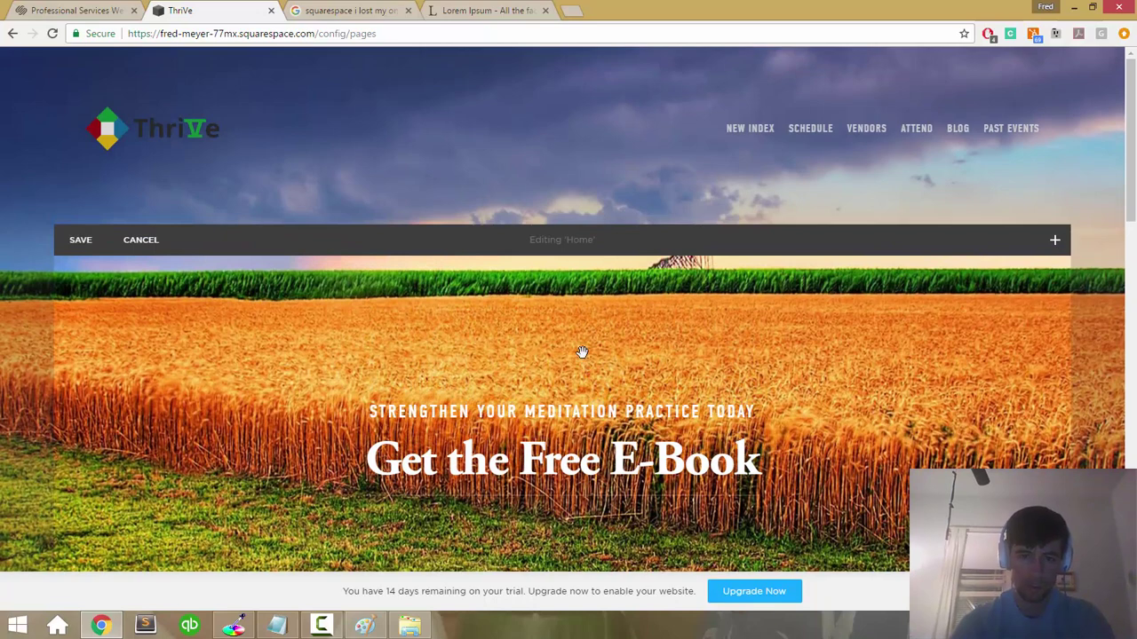
Step: Reselect the hero heading and show its current /new-index link
{"action": "left_click", "coordinate": [472, 468]}
{"action": "triple_click", "coordinate": [470, 467]}
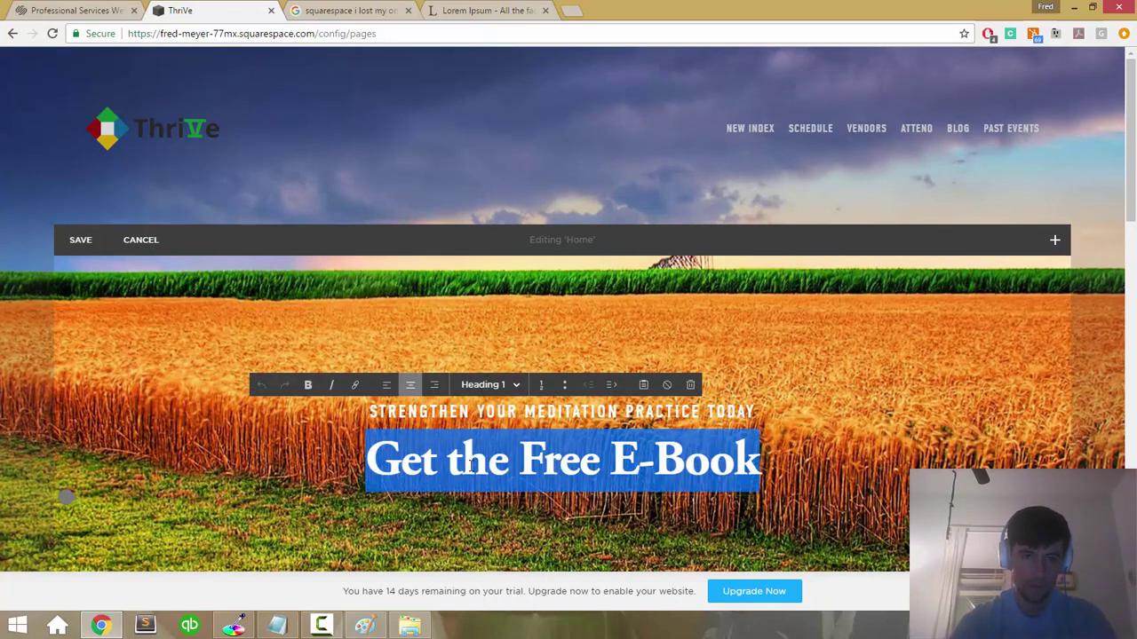
{"action": "left_click", "coordinate": [354, 384]}
Step: Inspect the heading link in DevTools, then set its External link to /new-index#about
{"action": "right_click", "coordinate": [480, 451]}
{"action": "left_click", "coordinate": [493, 439]}
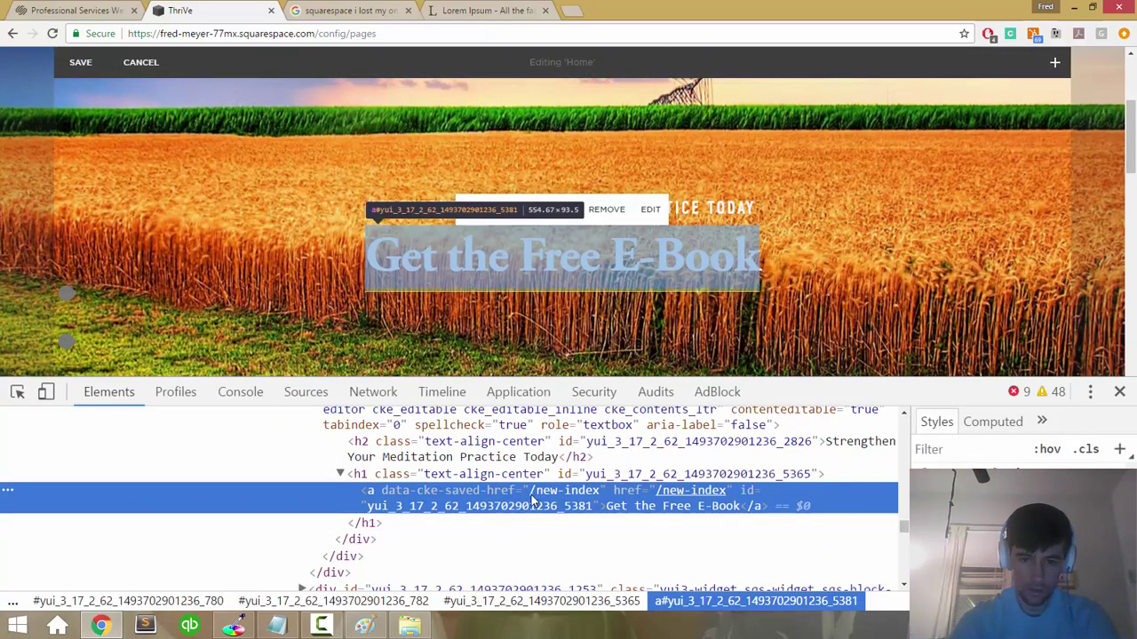
{"action": "double_click", "coordinate": [532, 498]}
{"action": "left_click", "coordinate": [1119, 392]}
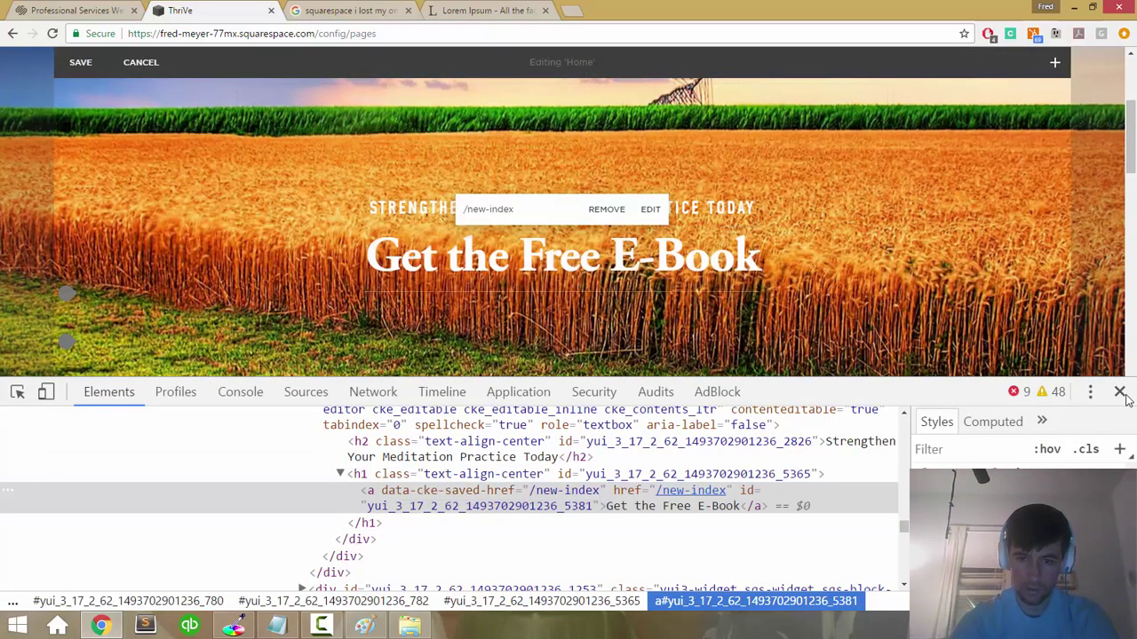
{"action": "left_click", "coordinate": [651, 213]}
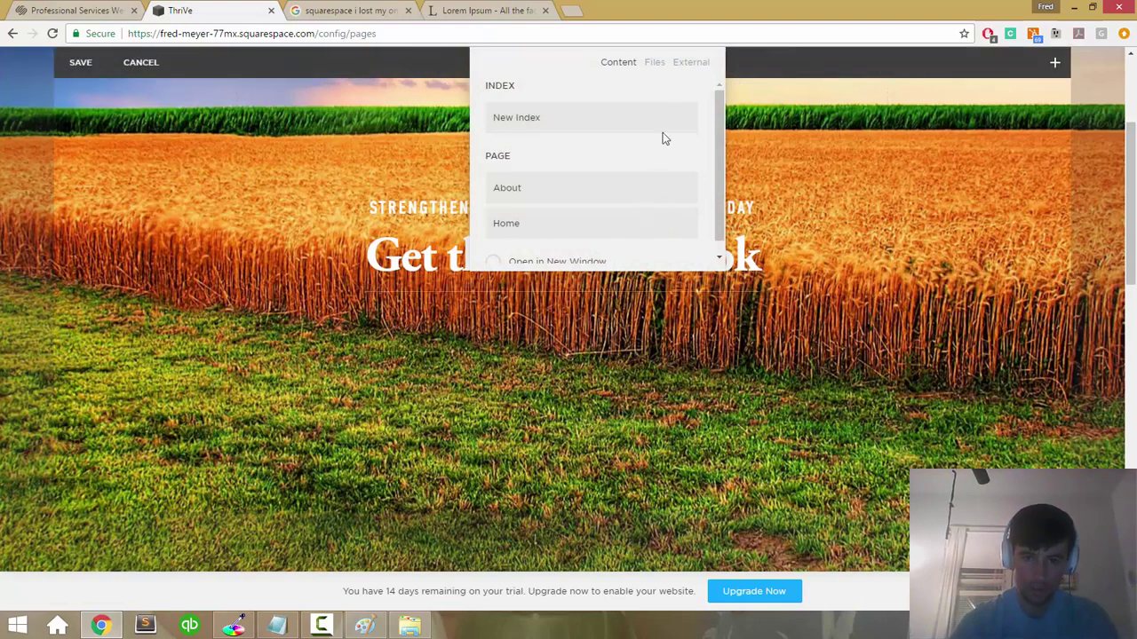
{"action": "left_click", "coordinate": [689, 62]}
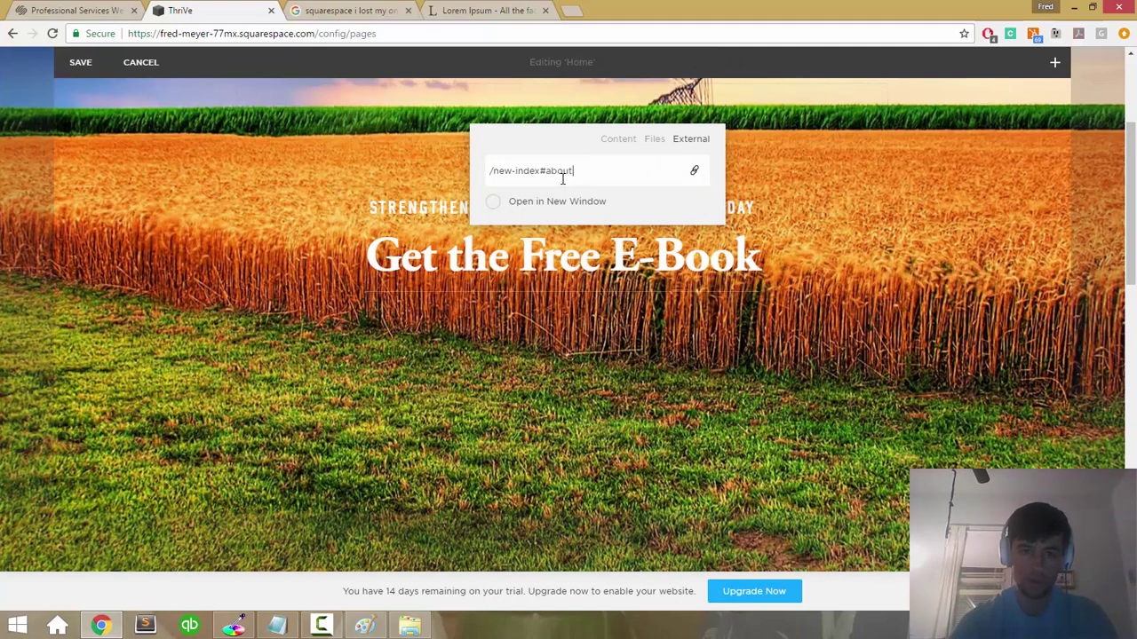
{"action": "left_click", "coordinate": [506, 255]}
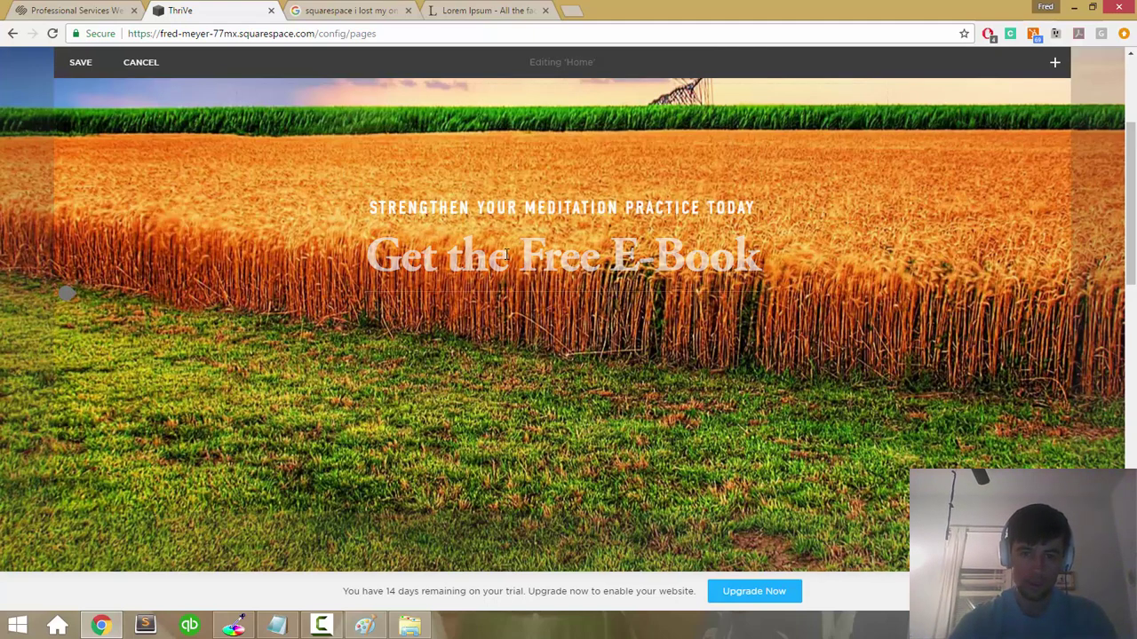
Step: Open the E-Book section for editing, then leave the editor
{"action": "scroll", "coordinate": [464, 258], "scroll_direction": "down", "scroll_amount": 5}
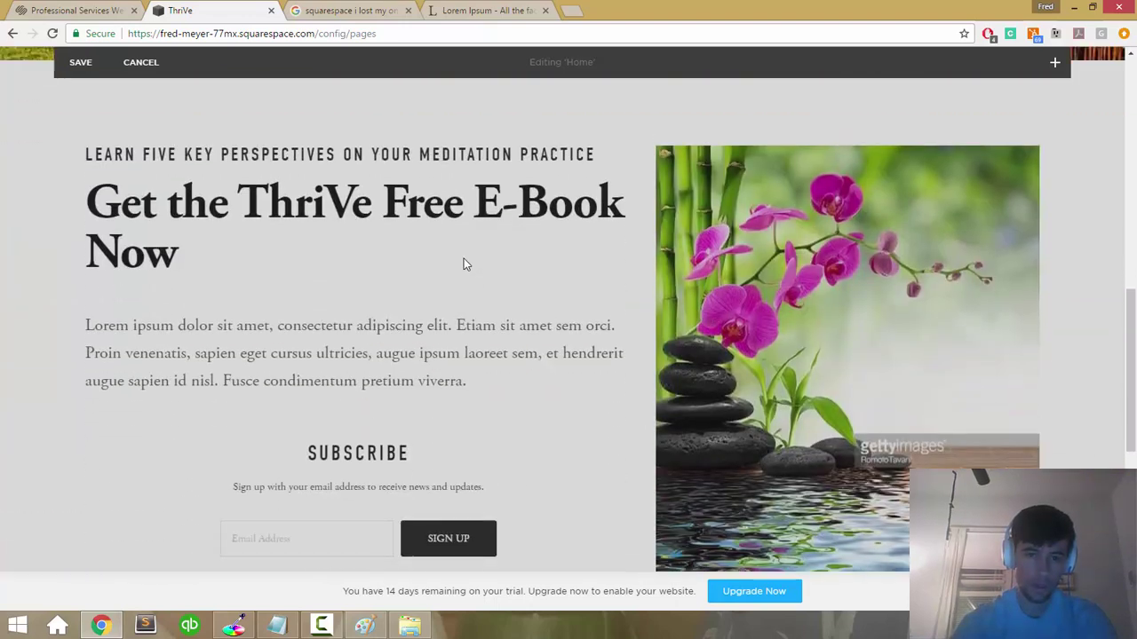
{"action": "scroll", "coordinate": [371, 205], "scroll_direction": "up", "scroll_amount": 1}
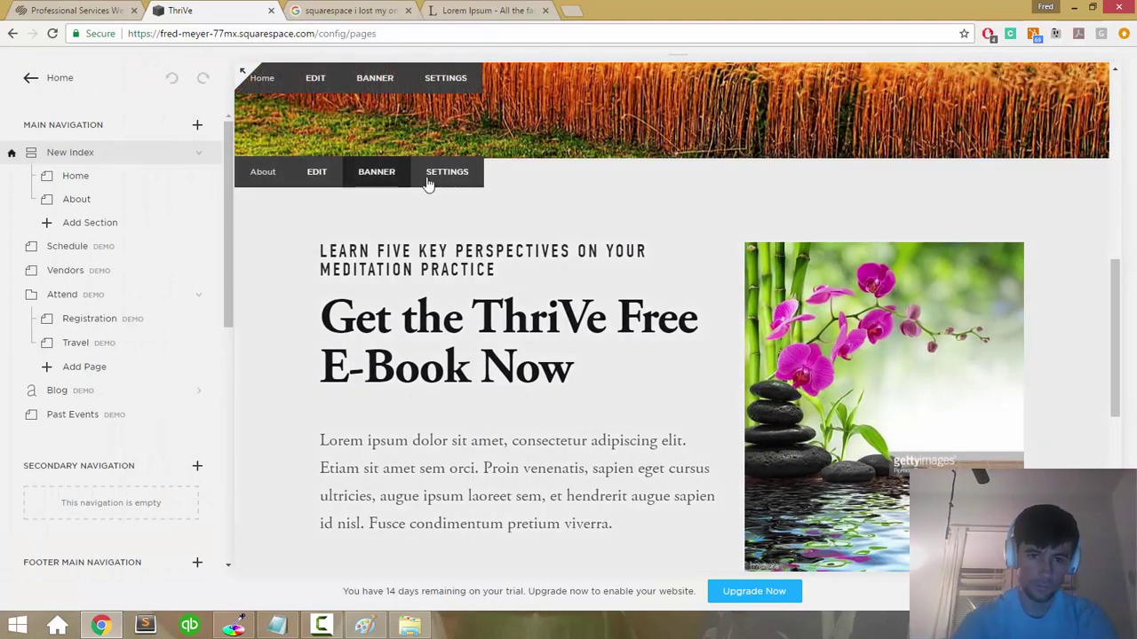
{"action": "left_click", "coordinate": [459, 229]}
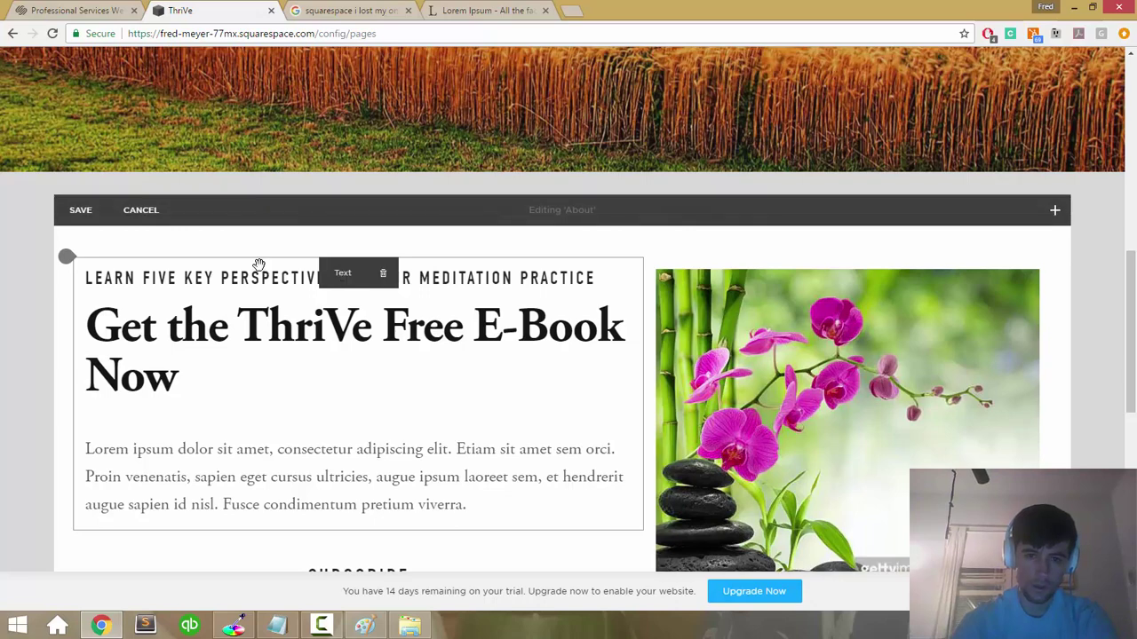
{"action": "left_click", "coordinate": [91, 209]}
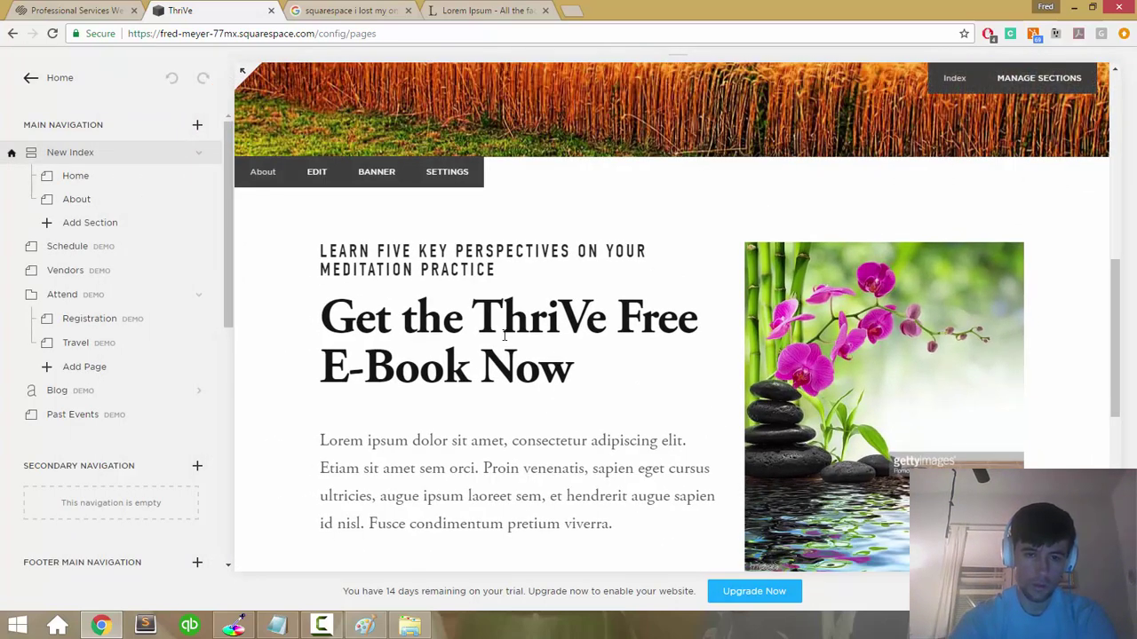
Step: Click into the About section's heading and LEARN FIVE KEY PERSPECTIVES line, save, then reopen and cancel
{"action": "left_click", "coordinate": [472, 277]}
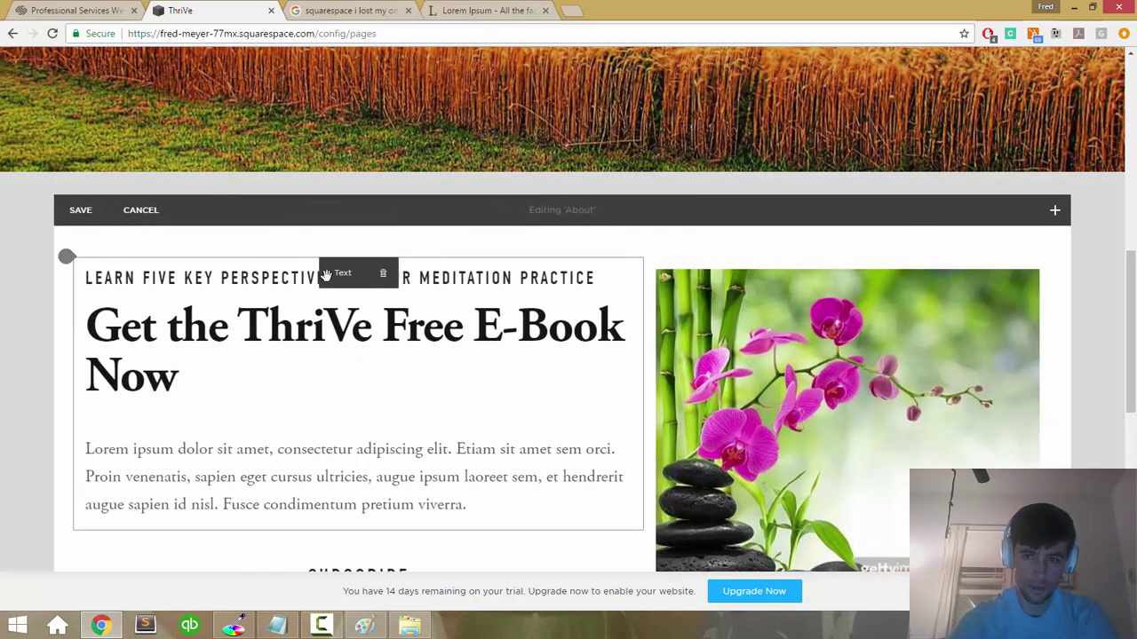
{"action": "left_click", "coordinate": [348, 328]}
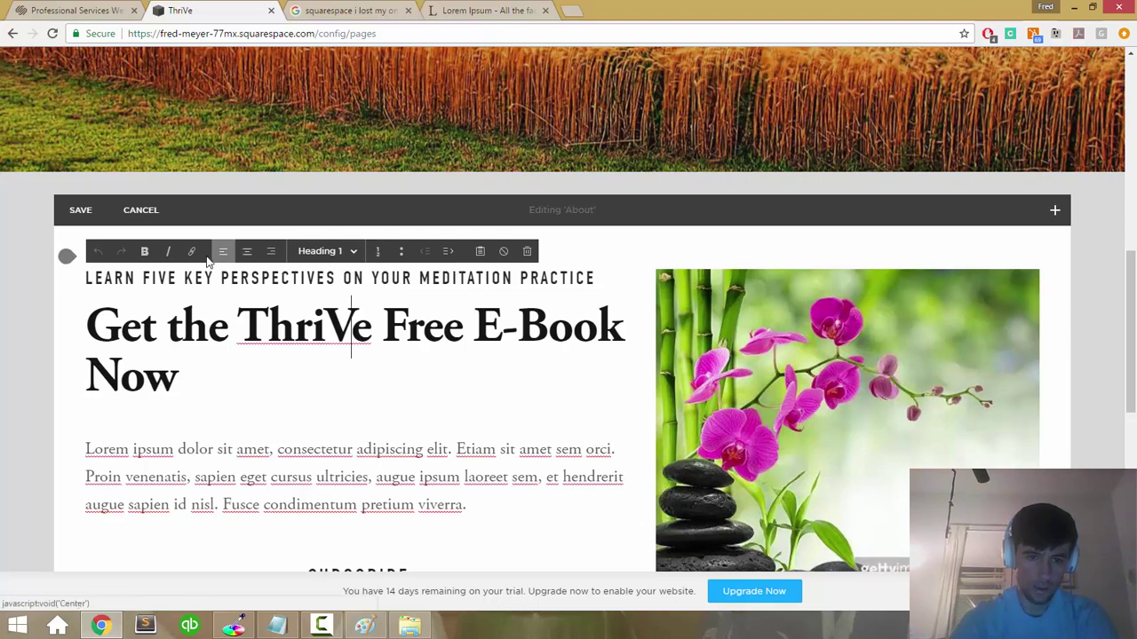
{"action": "left_click", "coordinate": [115, 278]}
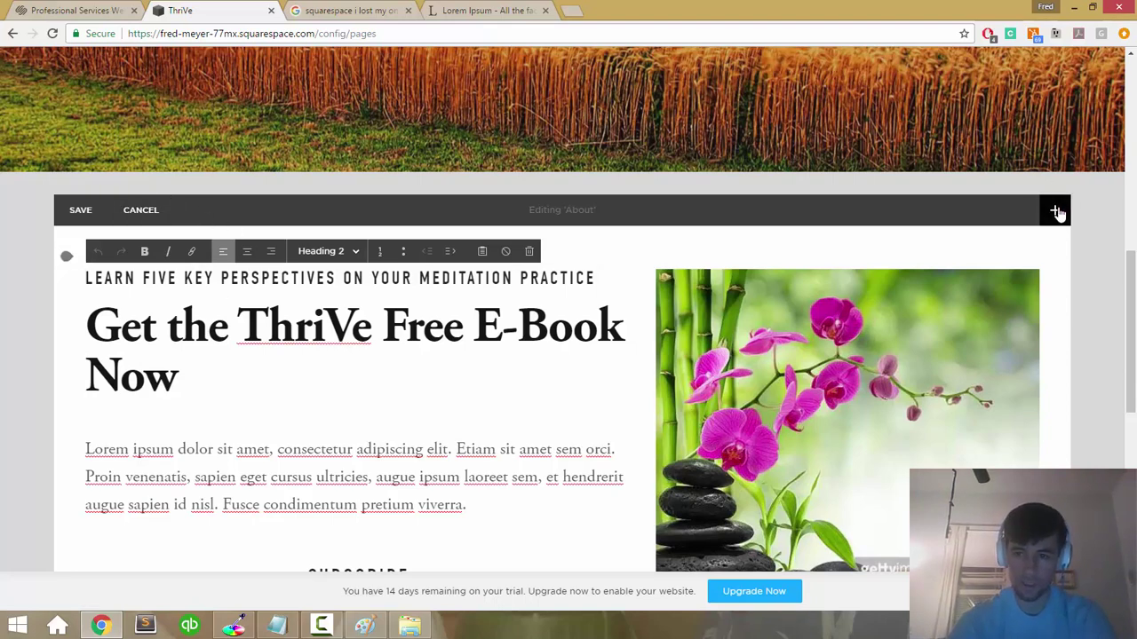
{"action": "left_click", "coordinate": [82, 211]}
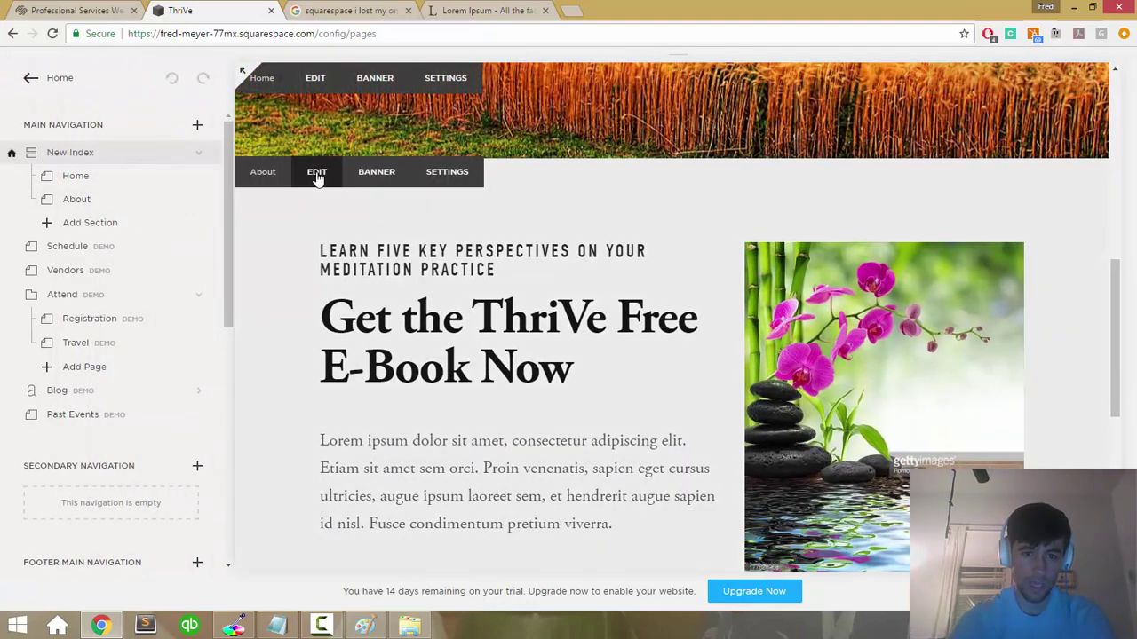
{"action": "left_click", "coordinate": [318, 176]}
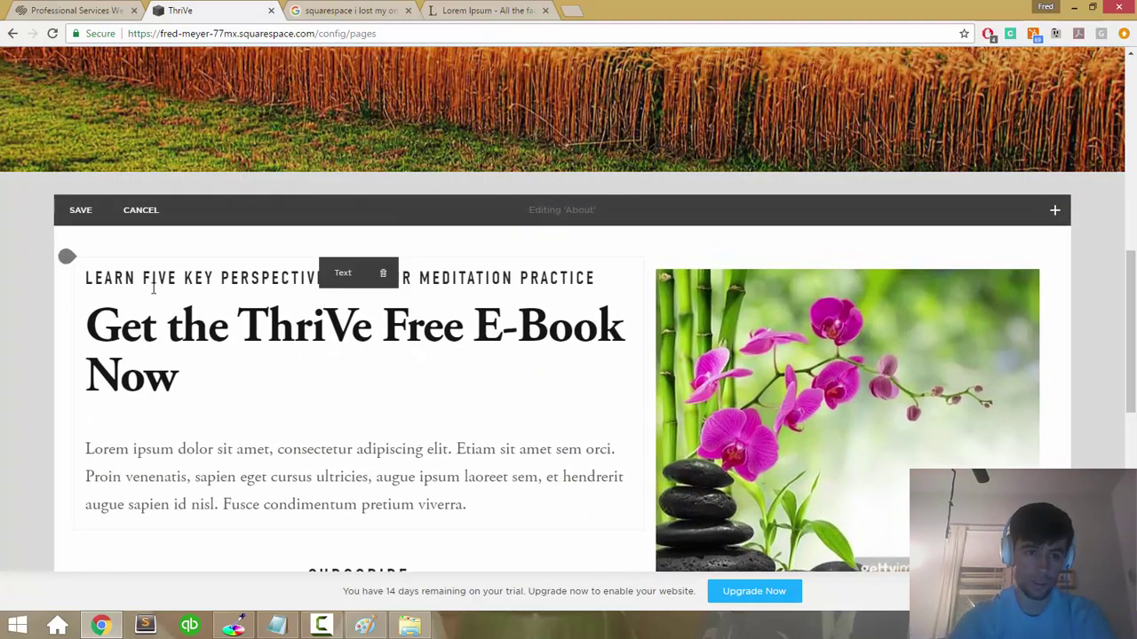
{"action": "left_click", "coordinate": [127, 222]}
Step: Open the About page settings and check its Advanced and Media tabs
{"action": "mouse_move", "coordinate": [314, 183]}
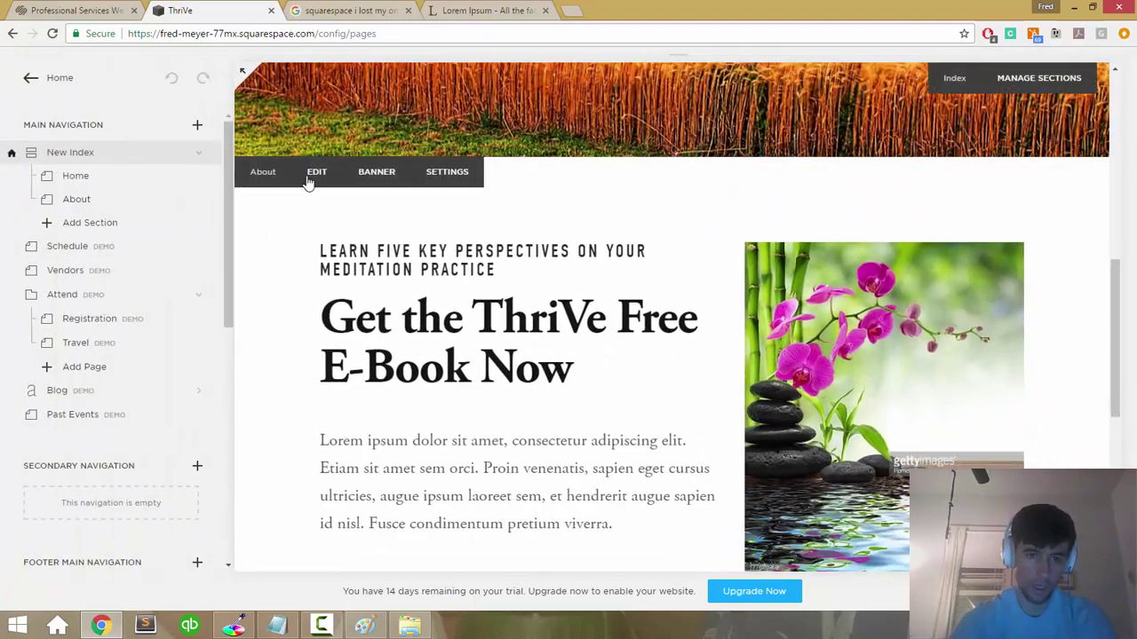
{"action": "left_click", "coordinate": [447, 174]}
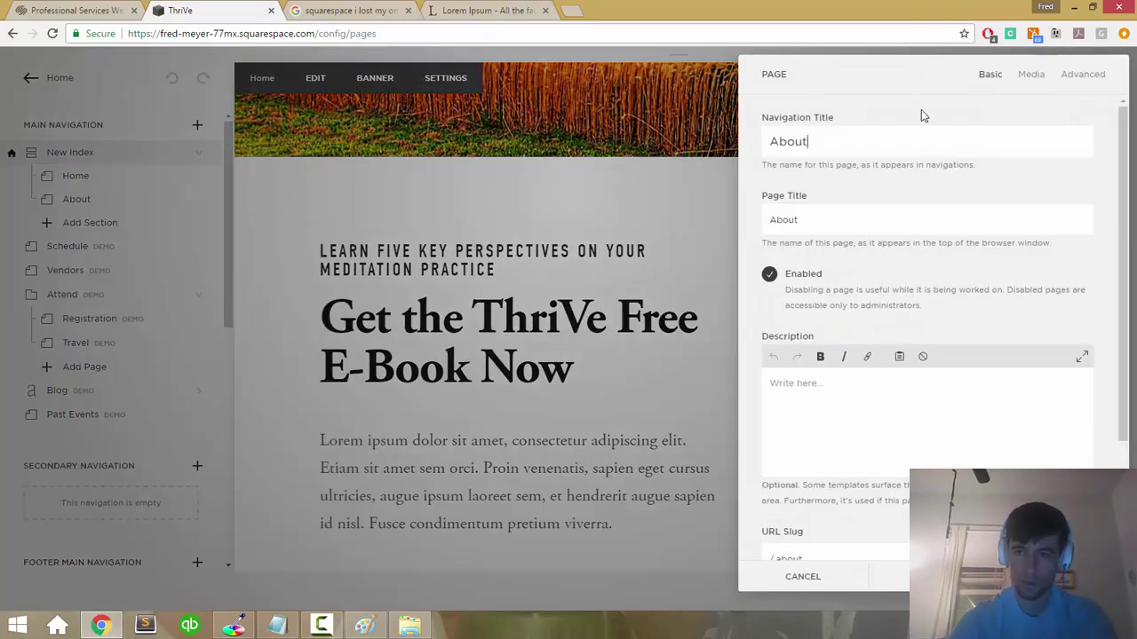
{"action": "left_click", "coordinate": [1099, 74]}
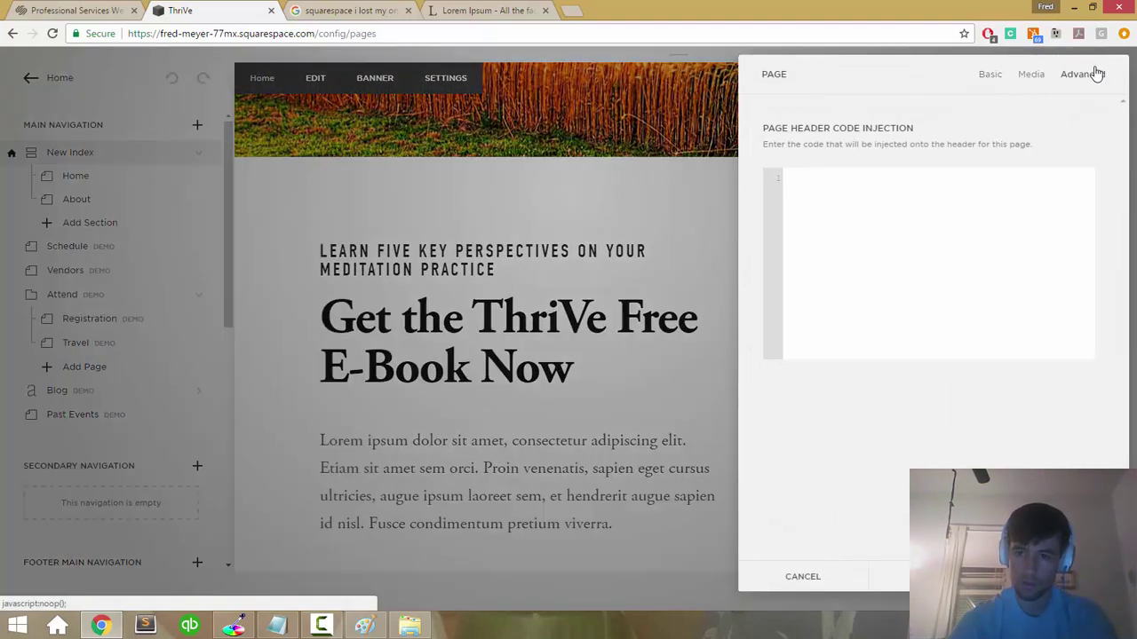
{"action": "left_click", "coordinate": [1032, 74]}
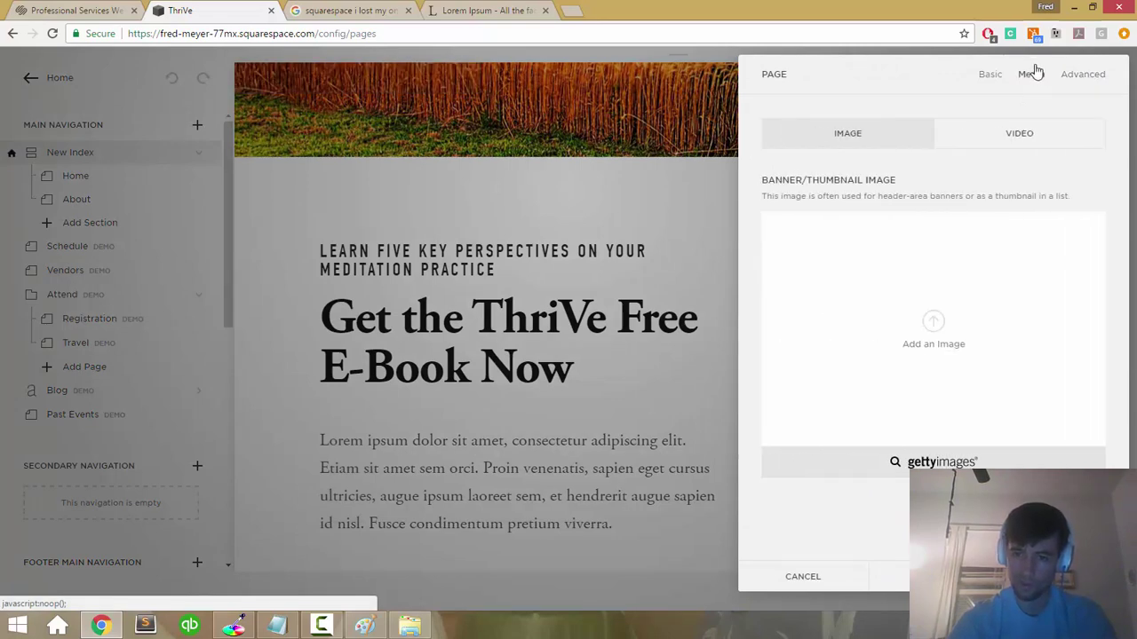
{"action": "left_click", "coordinate": [994, 74]}
Step: Check the URL slug, enter <a id="about"></a> in Page Header Code Injection, and save
{"action": "scroll", "coordinate": [926, 297], "scroll_direction": "down", "scroll_amount": 2}
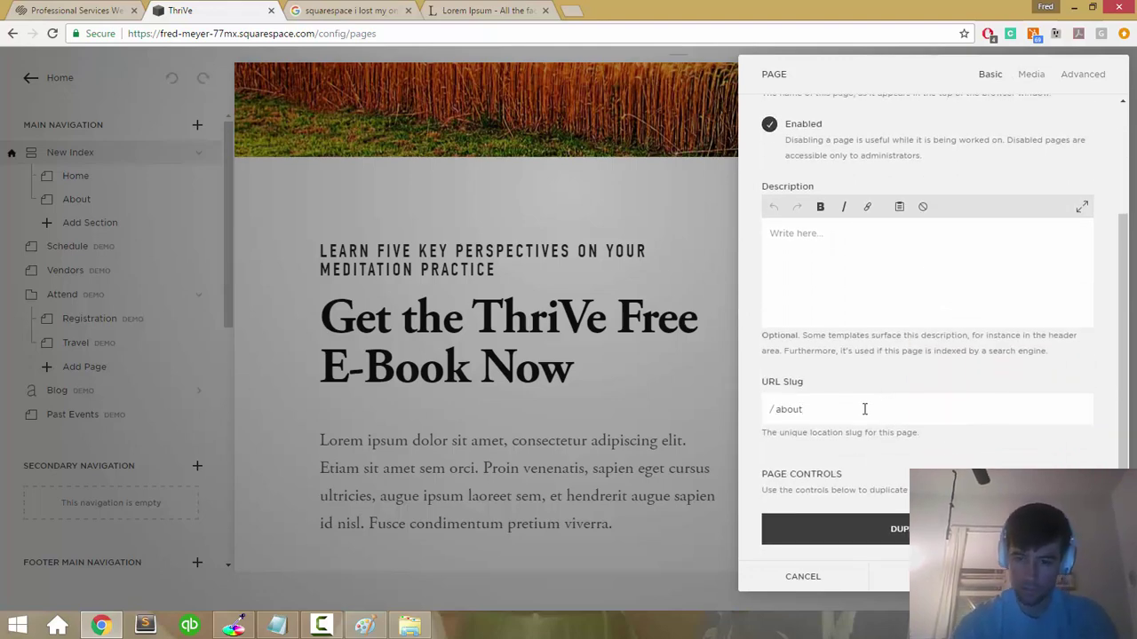
{"action": "scroll", "coordinate": [864, 409], "scroll_direction": "up", "scroll_amount": 2}
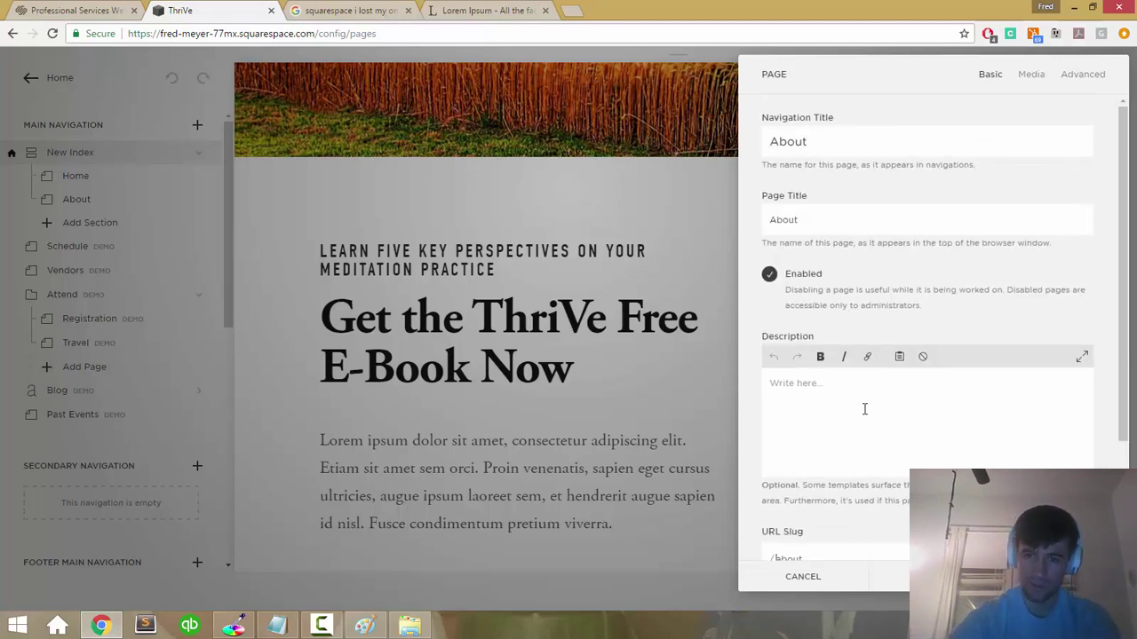
{"action": "scroll", "coordinate": [864, 409], "scroll_direction": "down", "scroll_amount": 2}
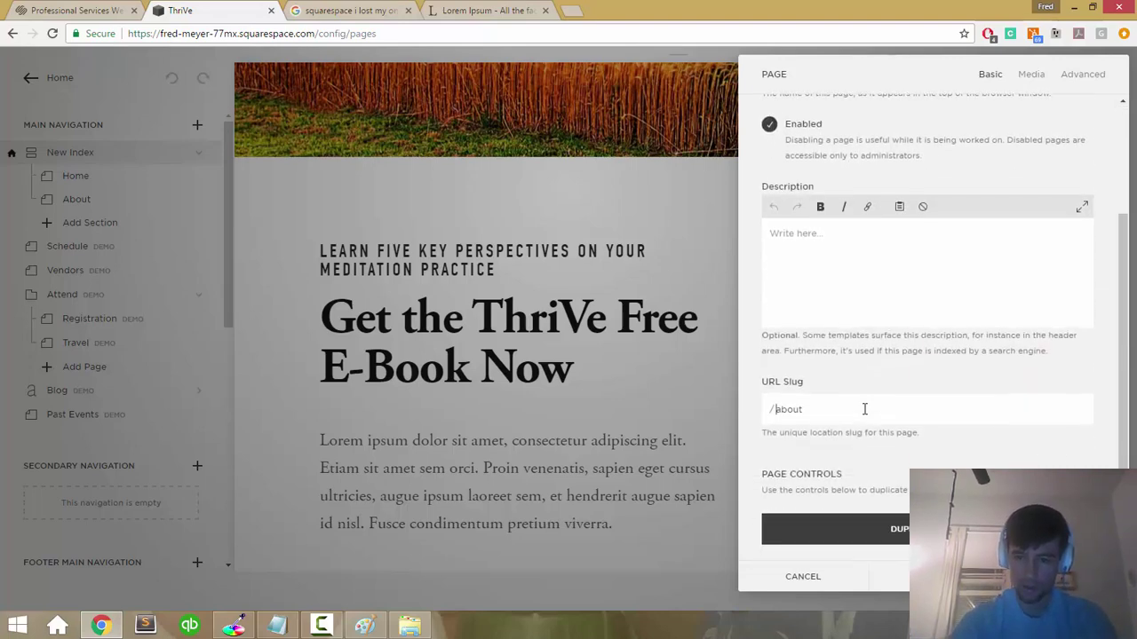
{"action": "scroll", "coordinate": [864, 409], "scroll_direction": "up", "scroll_amount": 2}
{"action": "left_click", "coordinate": [1084, 74]}
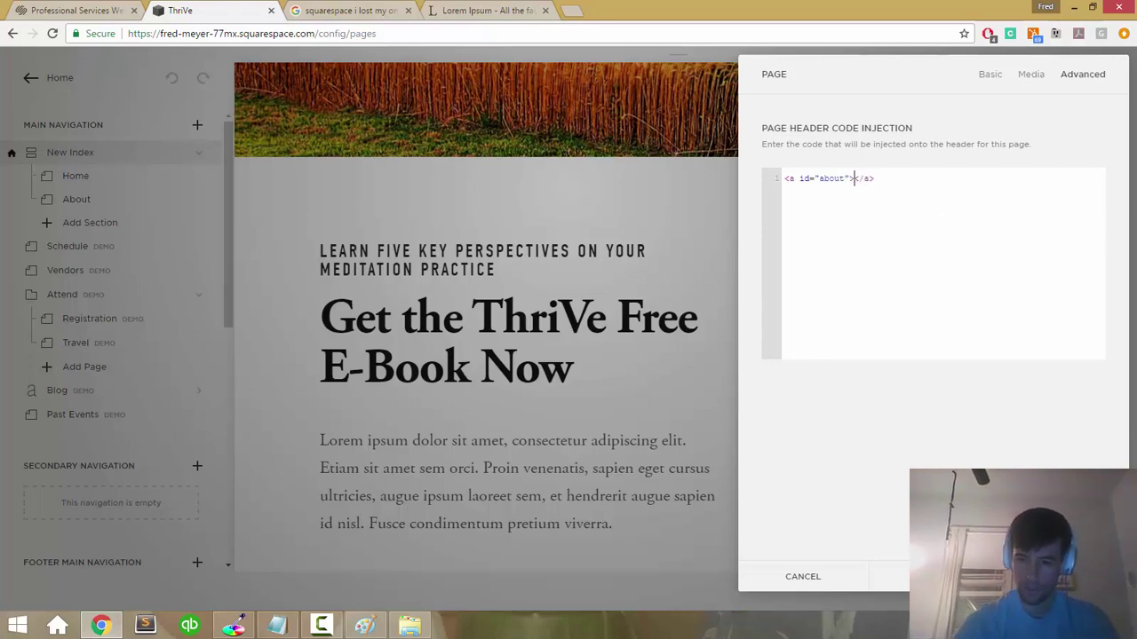
{"action": "left_click", "coordinate": [976, 576]}
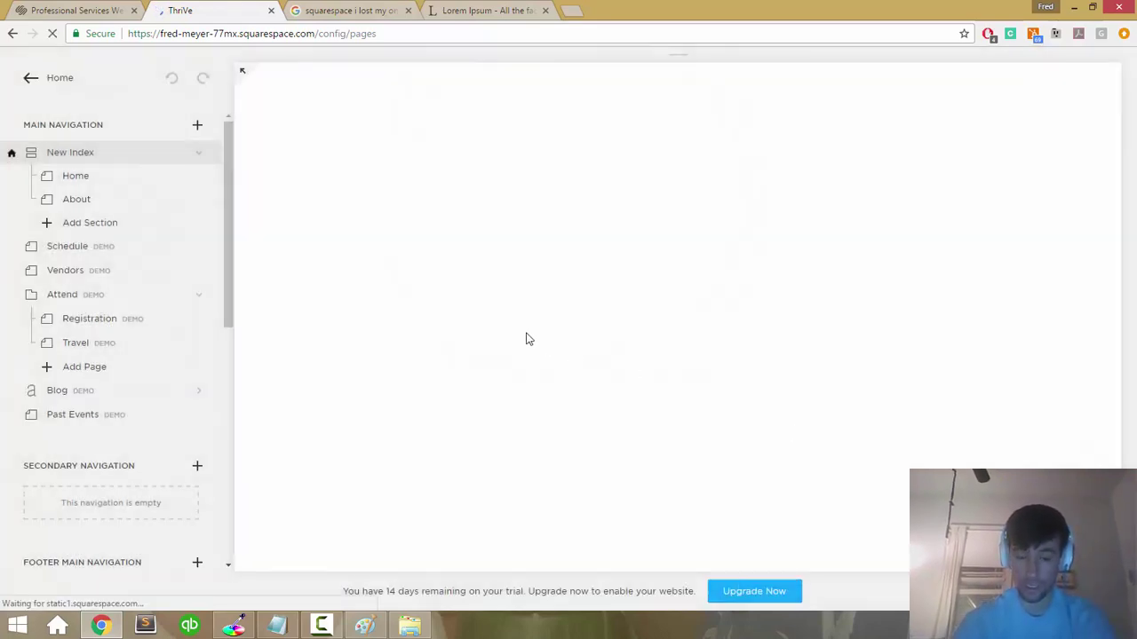
Step: Return from the page list to the Squarespace main menu
{"action": "scroll", "coordinate": [526, 337], "scroll_direction": "down", "scroll_amount": 4}
{"action": "scroll", "coordinate": [525, 337], "scroll_direction": "up", "scroll_amount": 4}
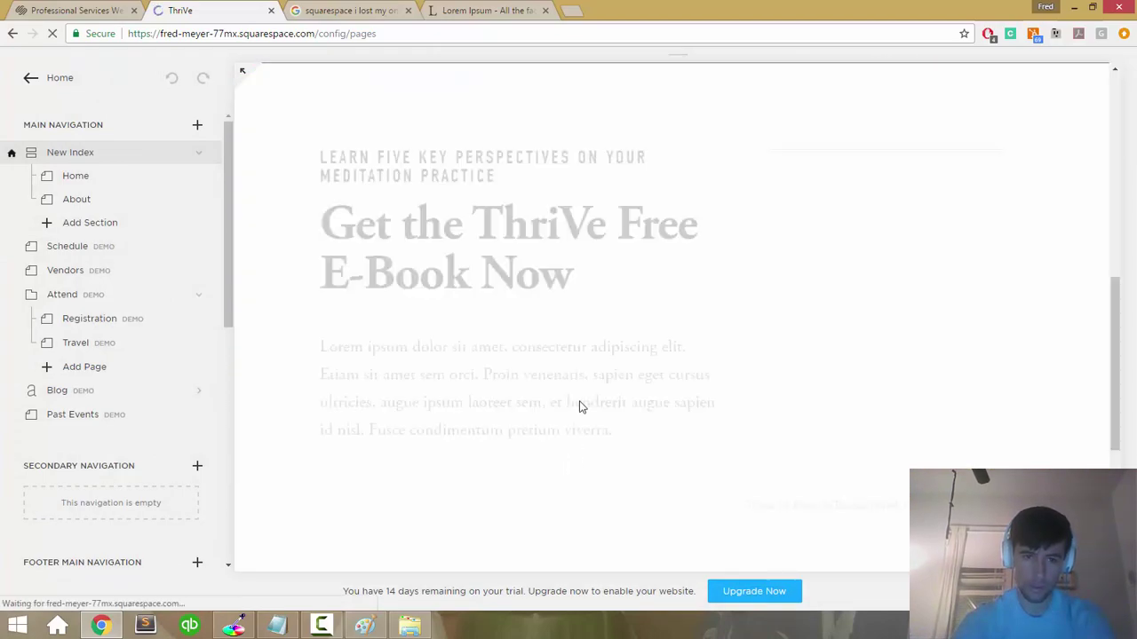
{"action": "scroll", "coordinate": [584, 388], "scroll_direction": "up", "scroll_amount": 5}
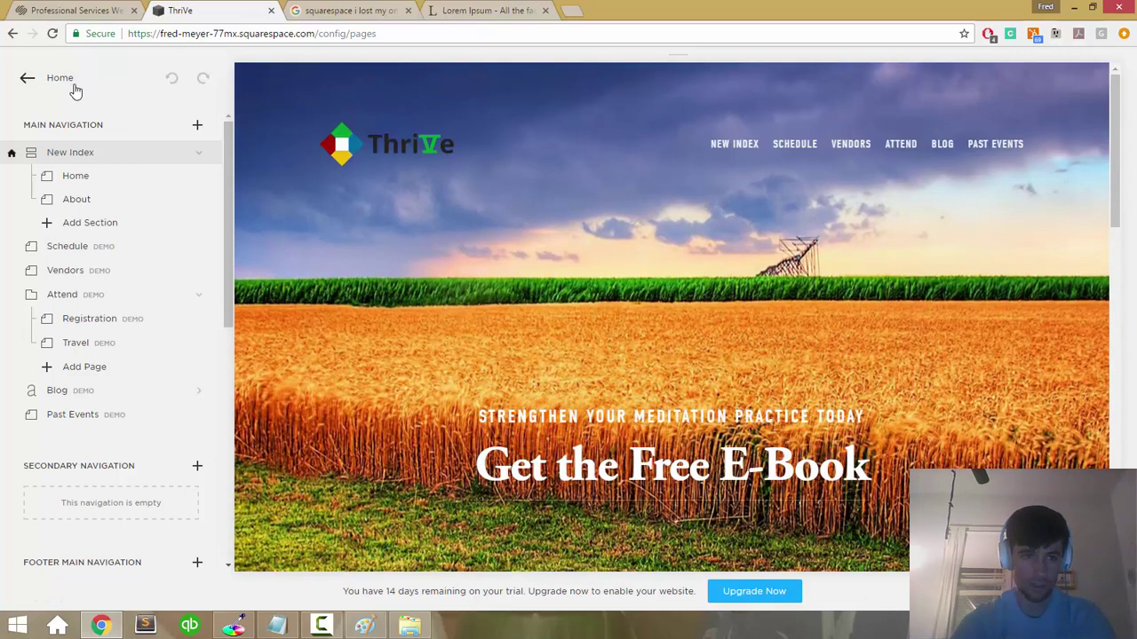
{"action": "left_click", "coordinate": [74, 87]}
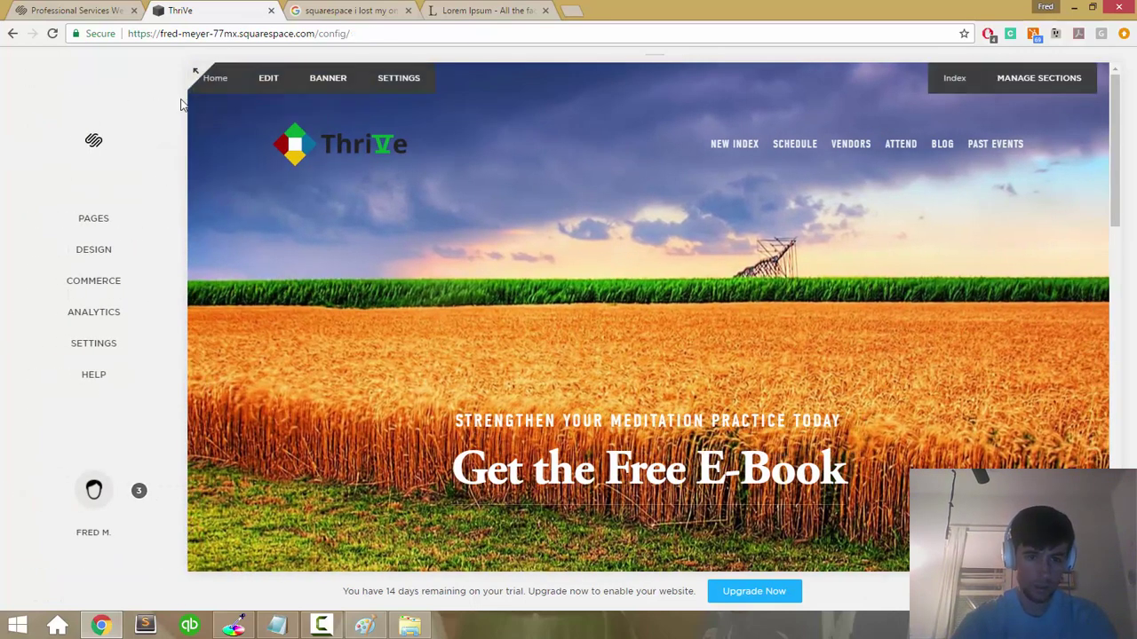
Step: Preview the ThriVe site full-screen and review the Get the ThriVe Free E-Book Now section
{"action": "left_click", "coordinate": [196, 73]}
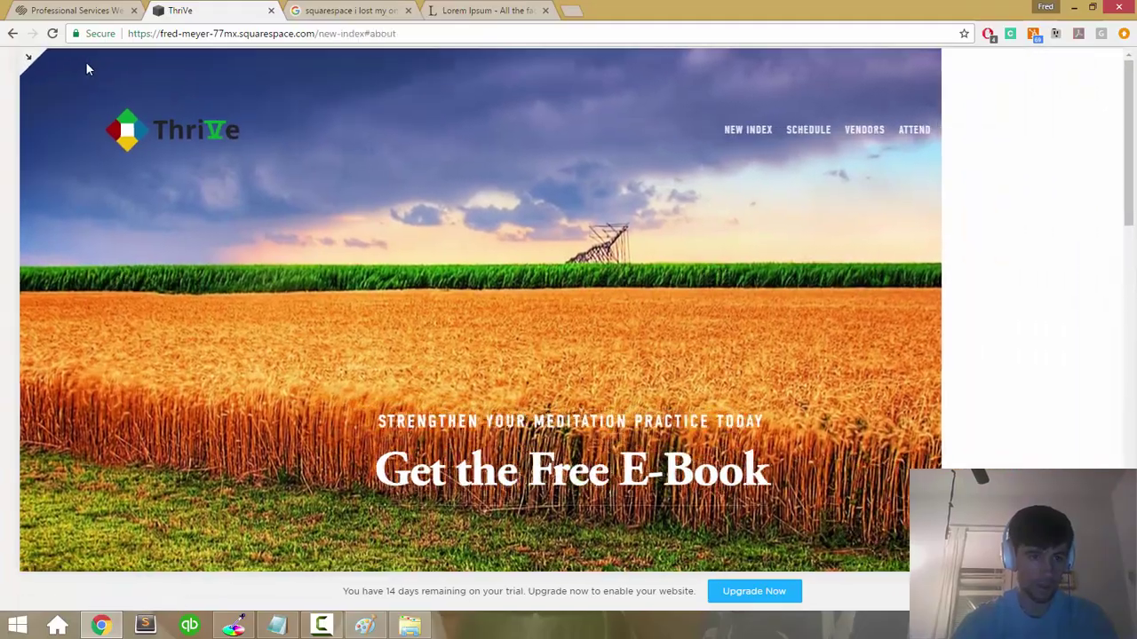
{"action": "scroll", "coordinate": [471, 286], "scroll_direction": "down", "scroll_amount": 5}
{"action": "scroll", "coordinate": [472, 287], "scroll_direction": "up", "scroll_amount": 5}
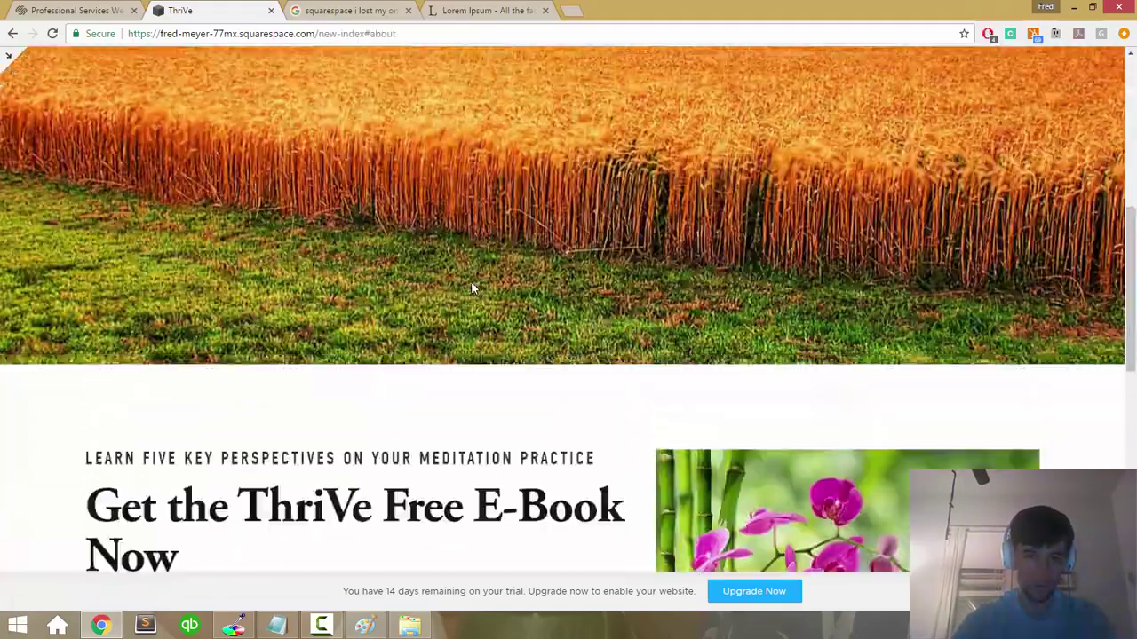
{"action": "scroll", "coordinate": [462, 484], "scroll_direction": "down", "scroll_amount": 5}
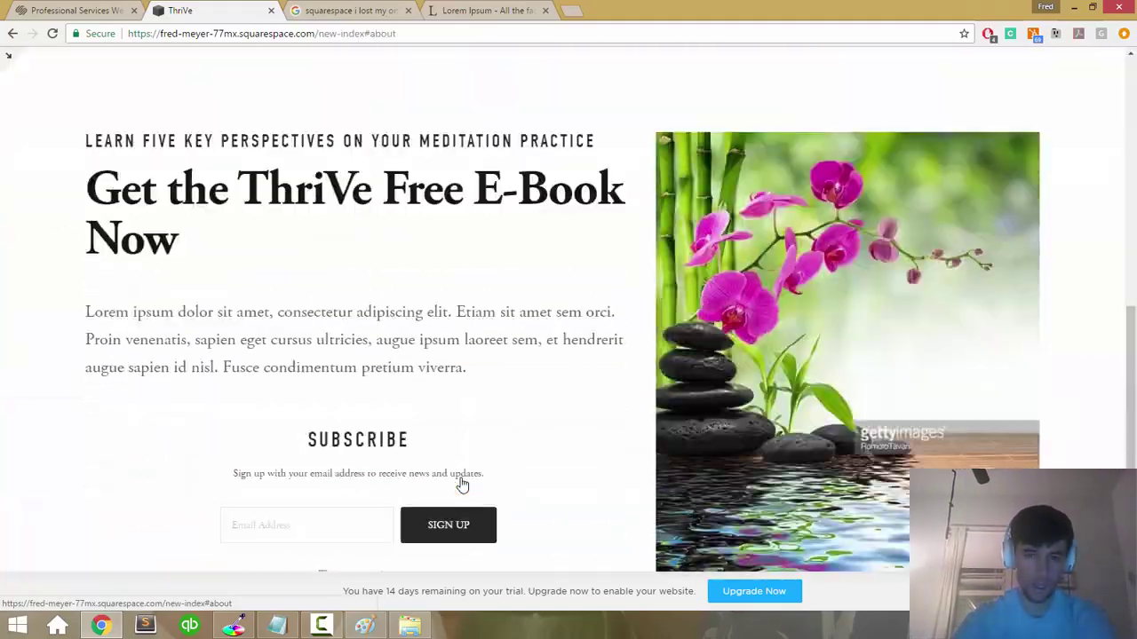
{"action": "scroll", "coordinate": [457, 479], "scroll_direction": "up", "scroll_amount": 4}
{"action": "scroll", "coordinate": [450, 383], "scroll_direction": "down", "scroll_amount": 5}
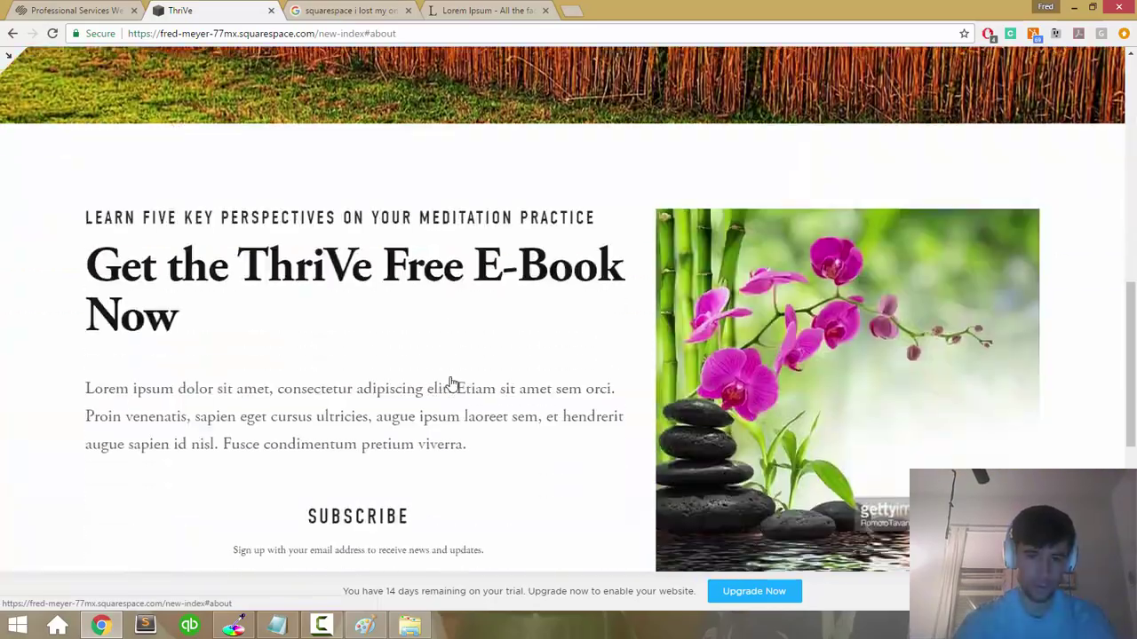
{"action": "scroll", "coordinate": [451, 370], "scroll_direction": "up", "scroll_amount": 4}
{"action": "scroll", "coordinate": [449, 383], "scroll_direction": "up", "scroll_amount": 3}
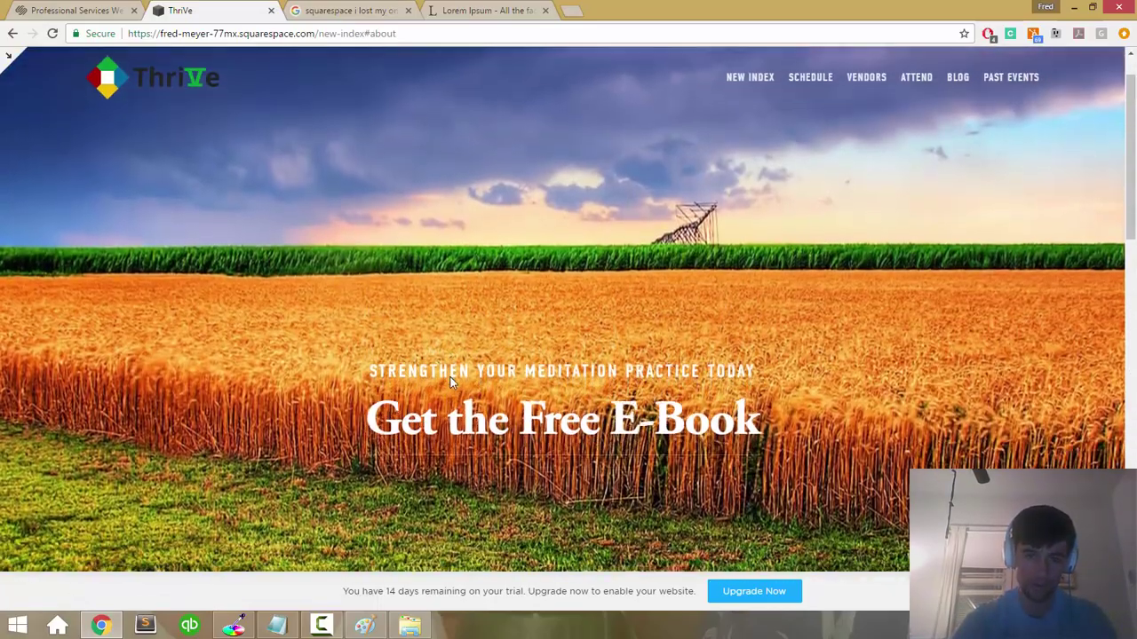
{"action": "scroll", "coordinate": [449, 412], "scroll_direction": "down", "scroll_amount": 6}
{"action": "scroll", "coordinate": [448, 412], "scroll_direction": "down", "scroll_amount": 3}
{"action": "scroll", "coordinate": [448, 411], "scroll_direction": "up", "scroll_amount": 2}
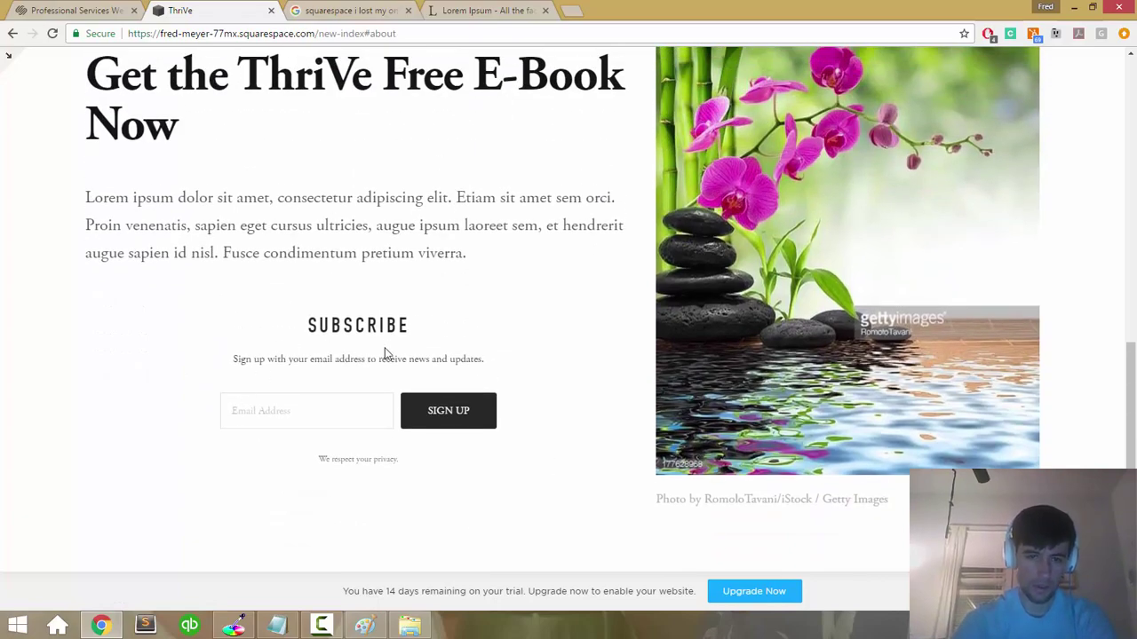
{"action": "scroll", "coordinate": [400, 355], "scroll_direction": "up", "scroll_amount": 5}
{"action": "scroll", "coordinate": [469, 222], "scroll_direction": "up", "scroll_amount": 4}
{"action": "scroll", "coordinate": [464, 347], "scroll_direction": "down", "scroll_amount": 6}
{"action": "scroll", "coordinate": [463, 350], "scroll_direction": "down", "scroll_amount": 2}
{"action": "scroll", "coordinate": [462, 349], "scroll_direction": "up", "scroll_amount": 2}
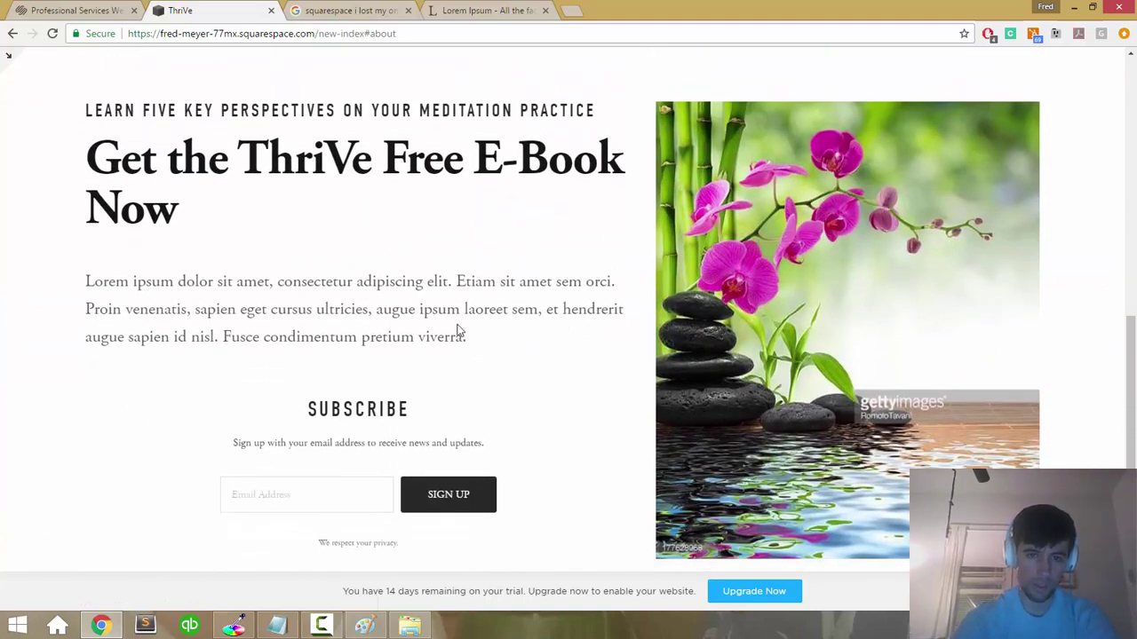
{"action": "scroll", "coordinate": [458, 330], "scroll_direction": "up", "scroll_amount": 6}
{"action": "scroll", "coordinate": [458, 331], "scroll_direction": "down", "scroll_amount": 6}
{"action": "scroll", "coordinate": [459, 331], "scroll_direction": "down", "scroll_amount": 3}
Step: Check the PDF e-book to-do line in the Notepad notes, then return to the site
{"action": "left_click", "coordinate": [277, 626]}
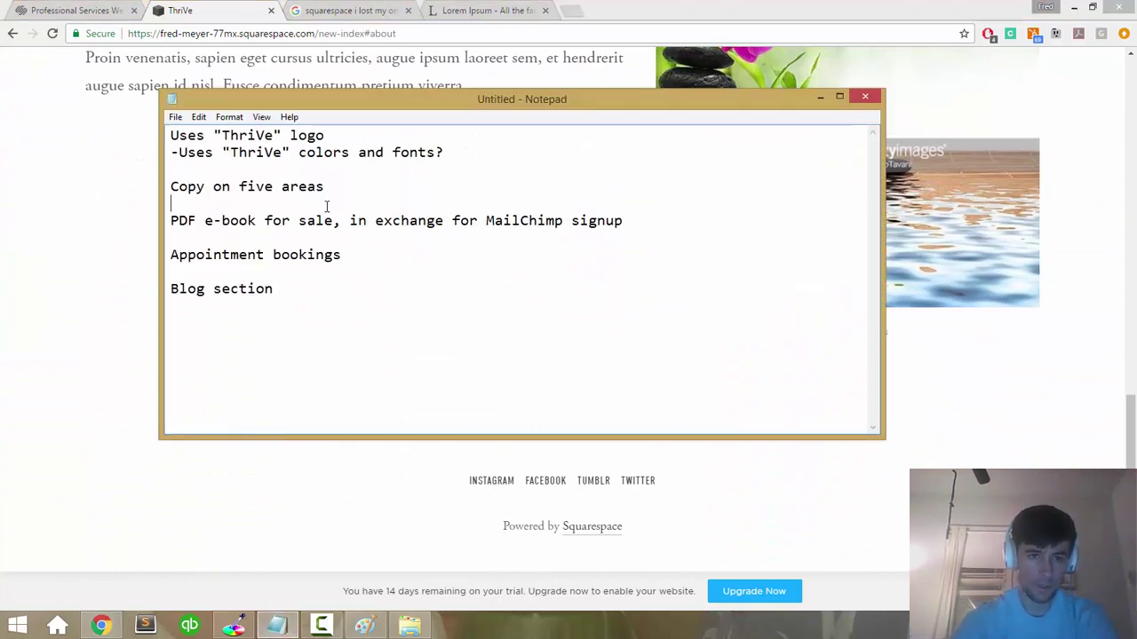
{"action": "key", "text": "Down"}
{"action": "key", "text": "shift+Down"}
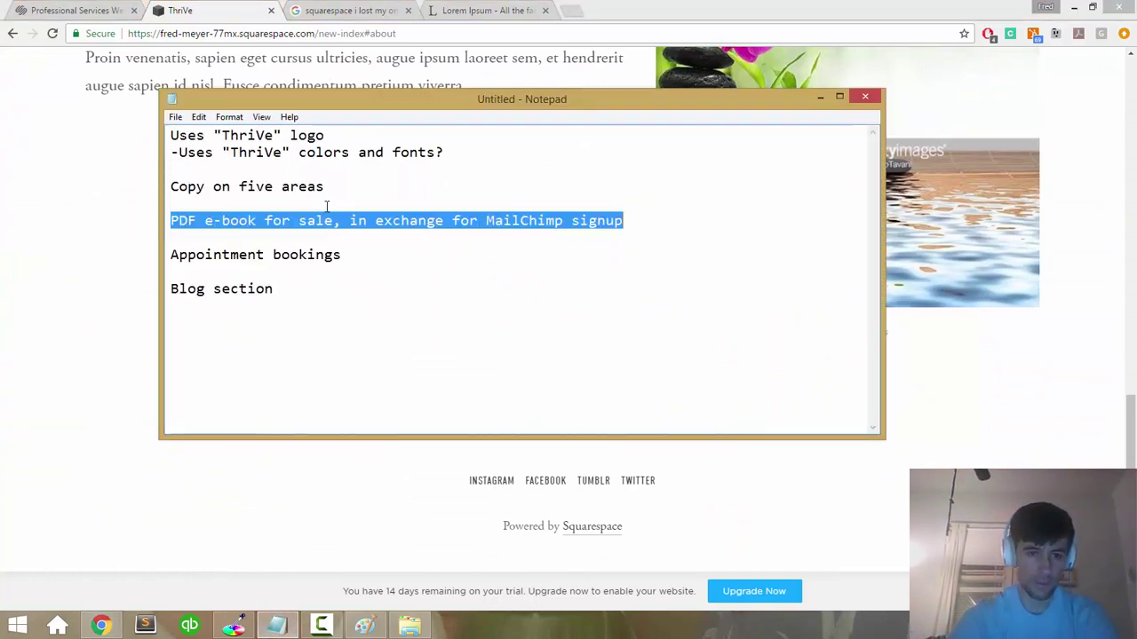
{"action": "left_click", "coordinate": [327, 206]}
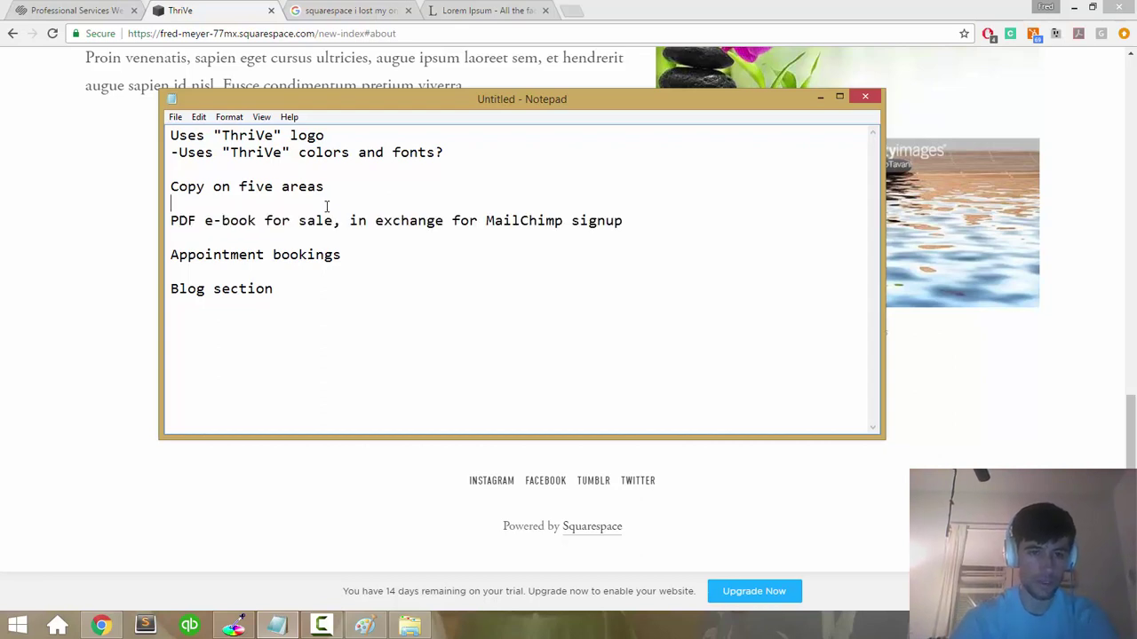
{"action": "left_click", "coordinate": [60, 182]}
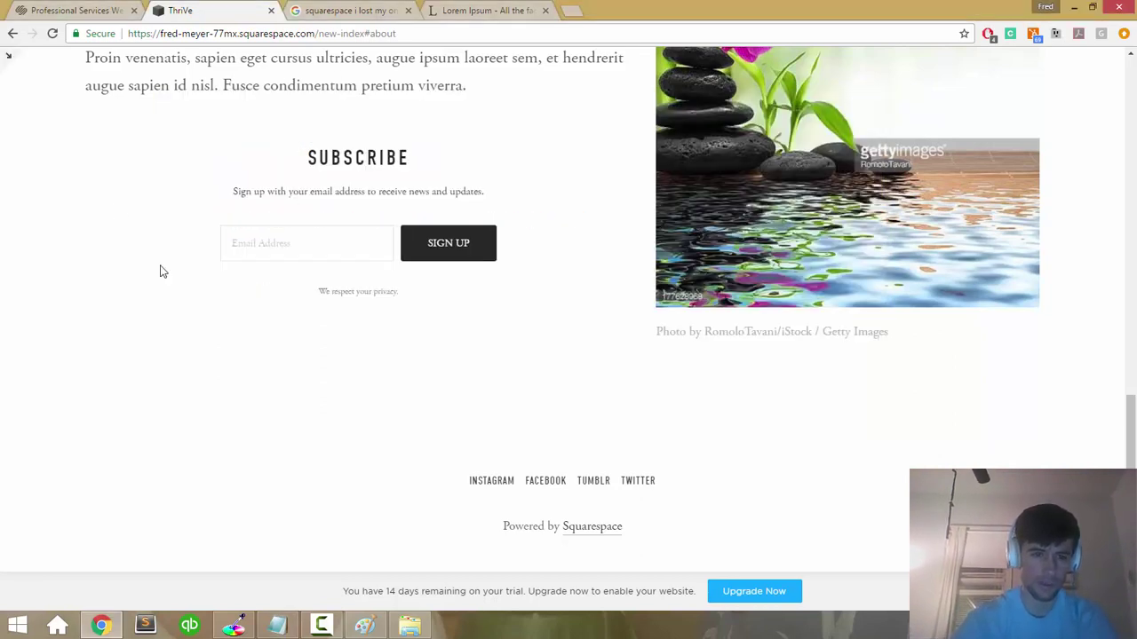
{"action": "scroll", "coordinate": [163, 270], "scroll_direction": "up", "scroll_amount": 2}
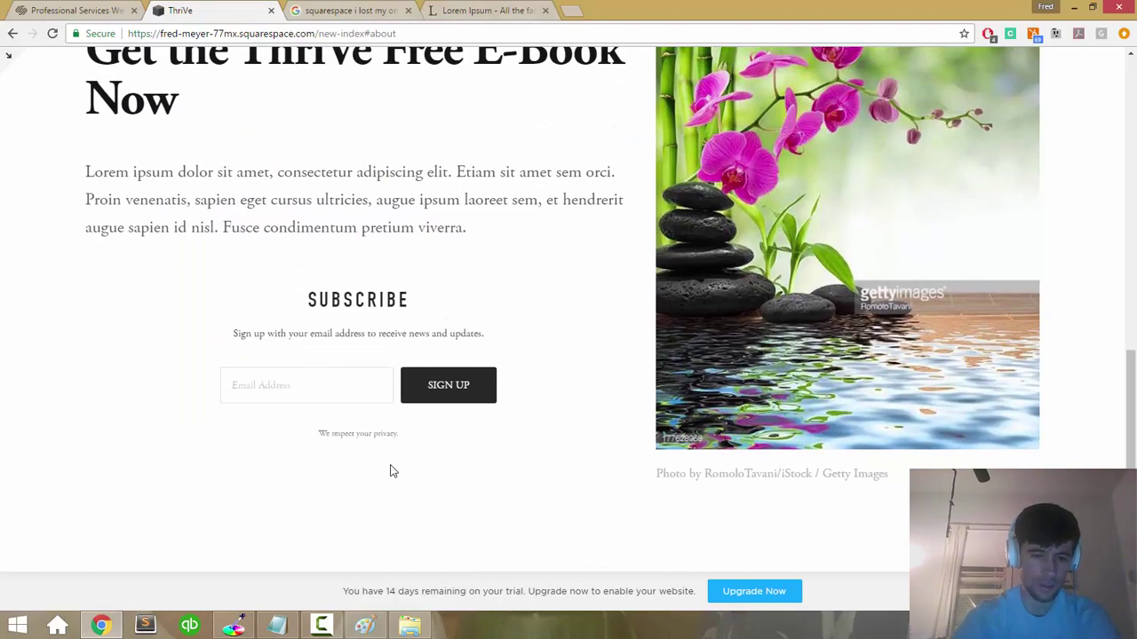
Step: Look up the ThriVe colors and fonts note, then go back to the site
{"action": "mouse_move", "coordinate": [364, 626]}
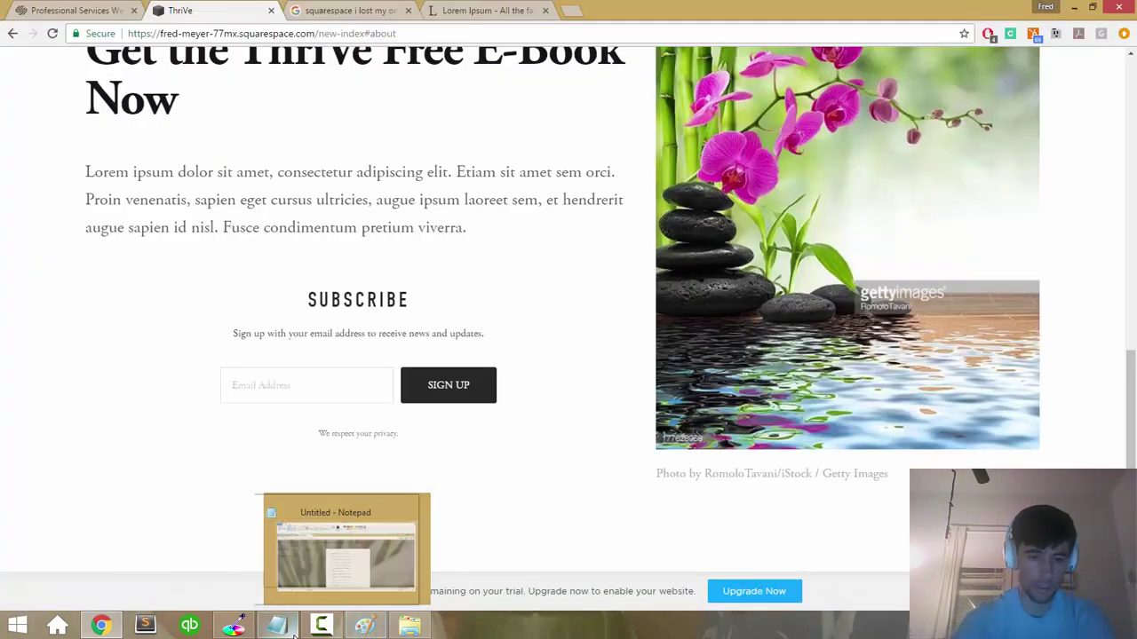
{"action": "left_click", "coordinate": [342, 551]}
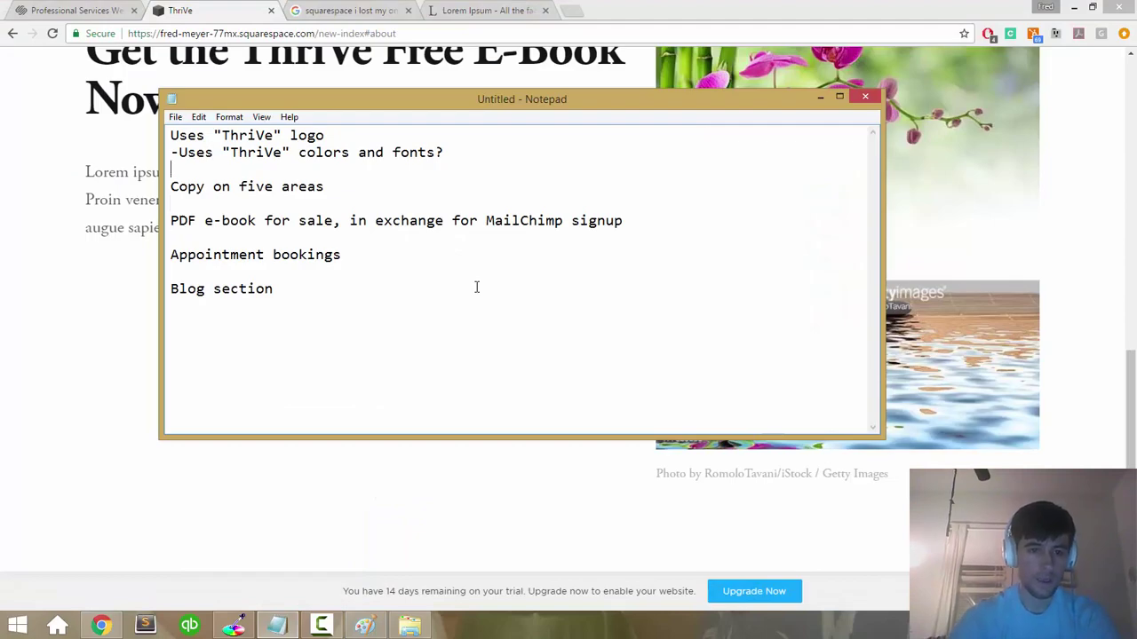
{"action": "key", "text": "shift+Up"}
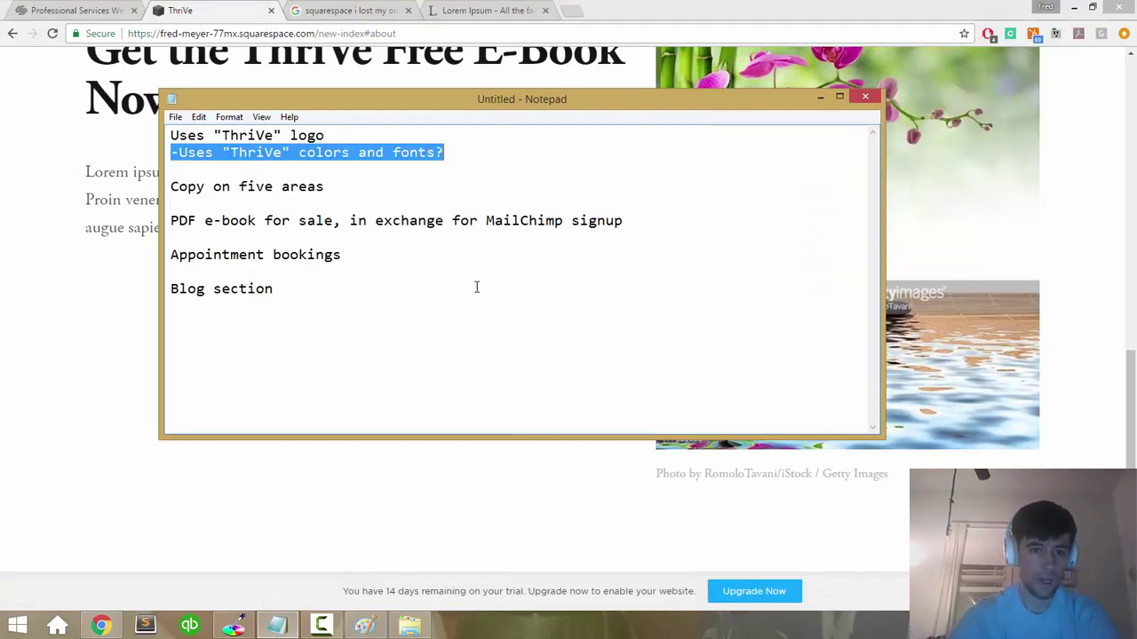
{"action": "left_click", "coordinate": [101, 308]}
{"action": "scroll", "coordinate": [93, 307], "scroll_direction": "up", "scroll_amount": 10}
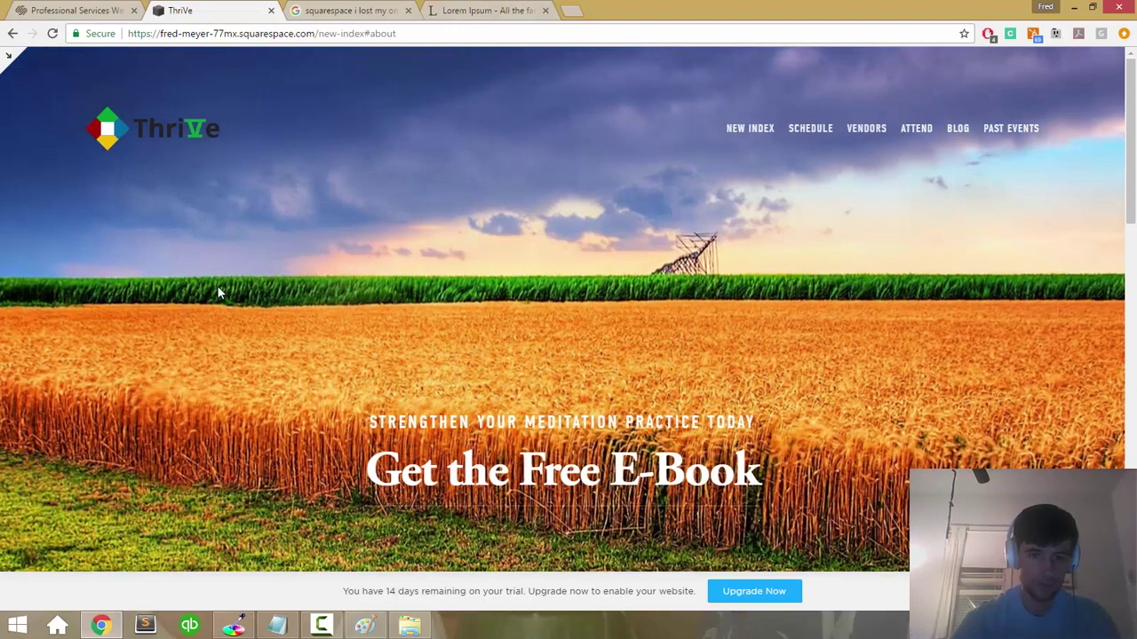
Step: Inspect the Get the ThriVe Free E-Book Now heading on the live site
{"action": "scroll", "coordinate": [218, 295], "scroll_direction": "down", "scroll_amount": 8}
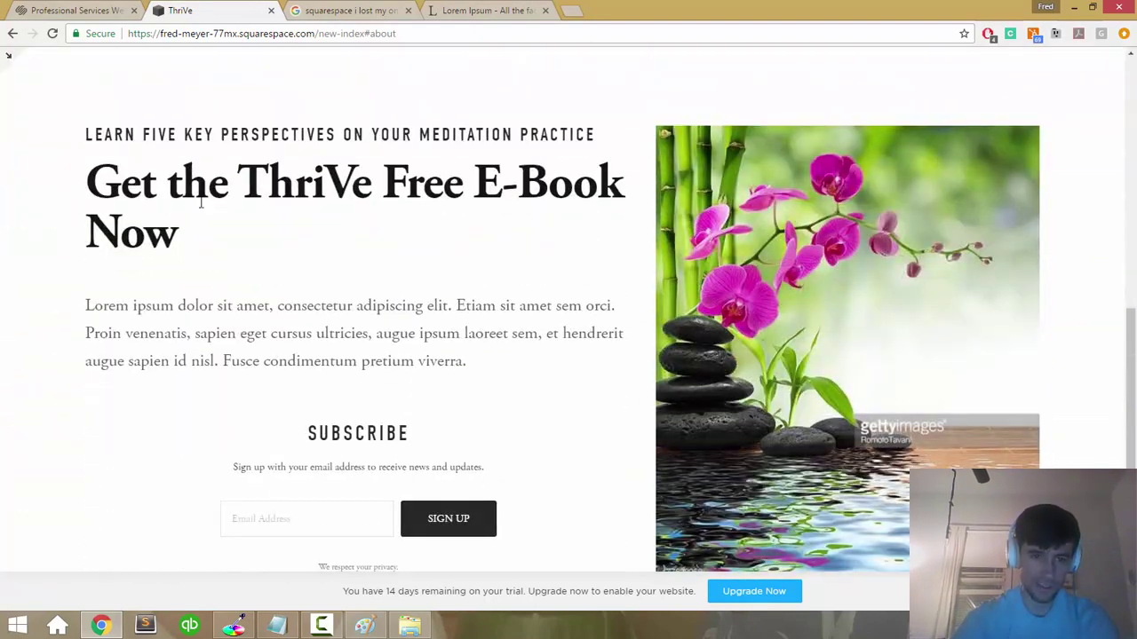
{"action": "triple_click", "coordinate": [211, 245]}
{"action": "scroll", "coordinate": [210, 249], "scroll_direction": "down", "scroll_amount": 3}
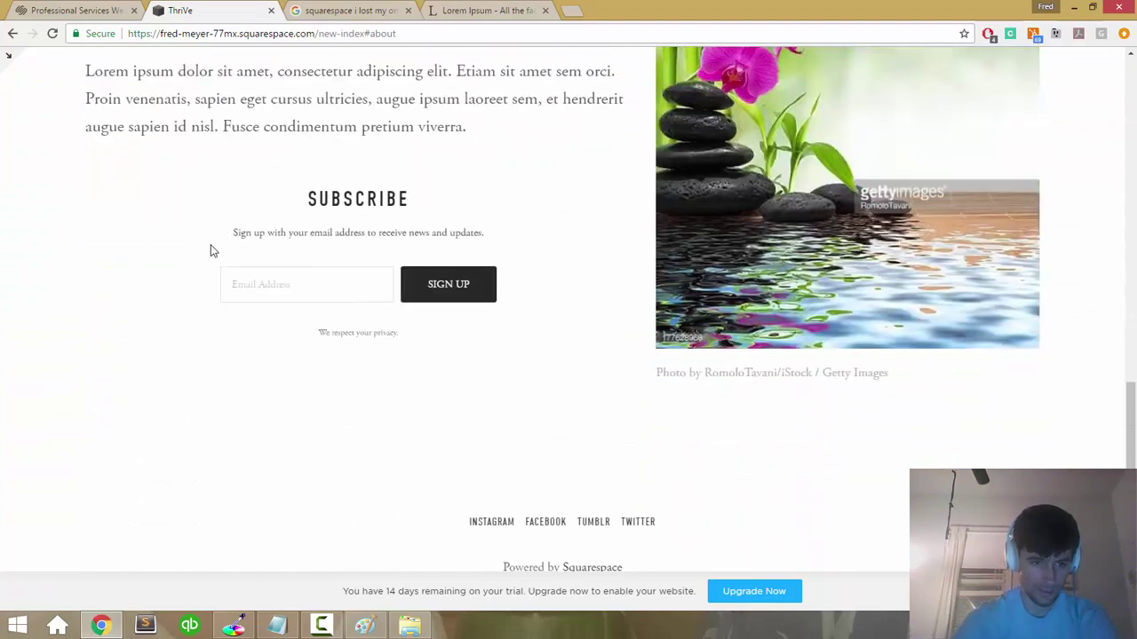
{"action": "scroll", "coordinate": [211, 248], "scroll_direction": "up", "scroll_amount": 3}
{"action": "left_click", "coordinate": [214, 241]}
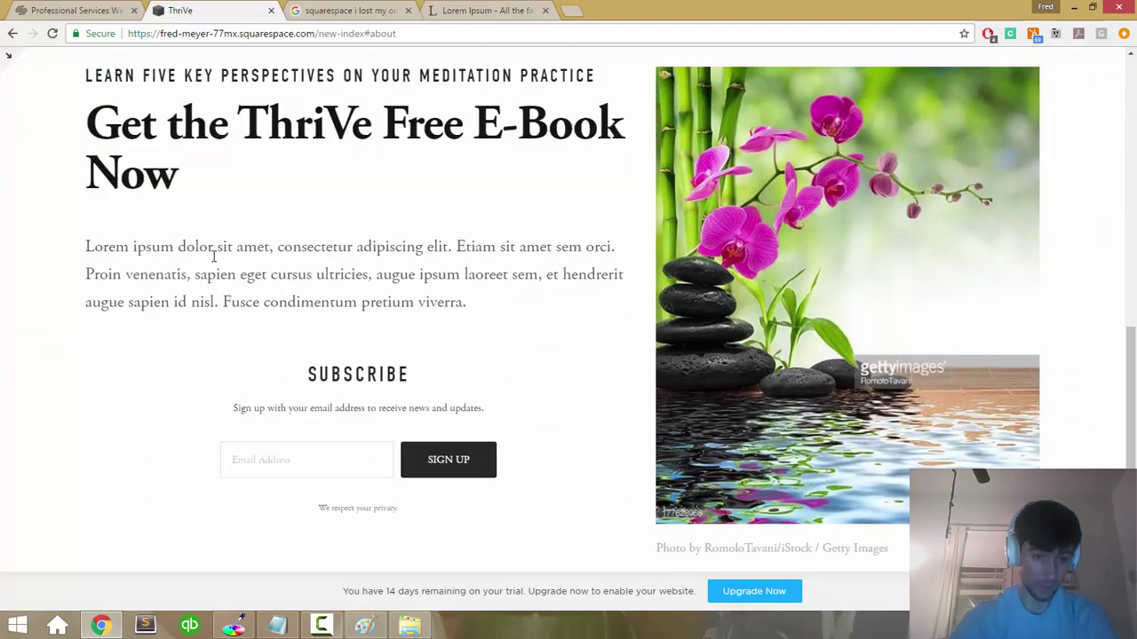
{"action": "scroll", "coordinate": [214, 248], "scroll_direction": "up", "scroll_amount": 2}
{"action": "scroll", "coordinate": [214, 261], "scroll_direction": "up", "scroll_amount": 5}
{"action": "scroll", "coordinate": [213, 261], "scroll_direction": "down", "scroll_amount": 6}
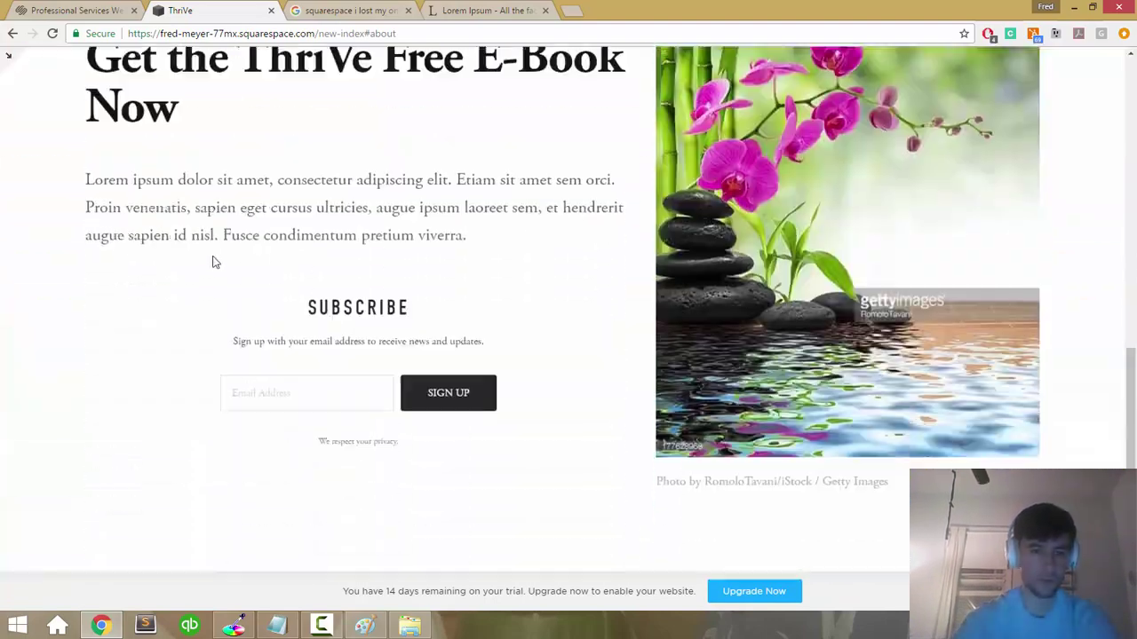
{"action": "scroll", "coordinate": [213, 262], "scroll_direction": "up", "scroll_amount": 3}
{"action": "scroll", "coordinate": [213, 261], "scroll_direction": "down", "scroll_amount": 1}
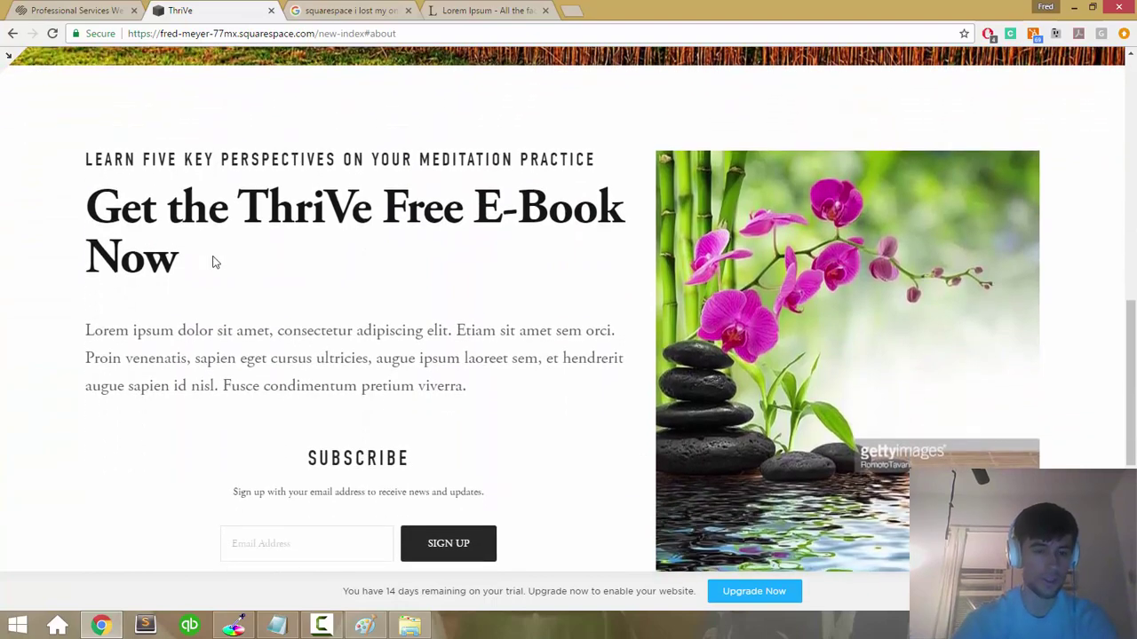
{"action": "scroll", "coordinate": [213, 261], "scroll_direction": "up", "scroll_amount": 1}
{"action": "scroll", "coordinate": [195, 249], "scroll_direction": "up", "scroll_amount": 5}
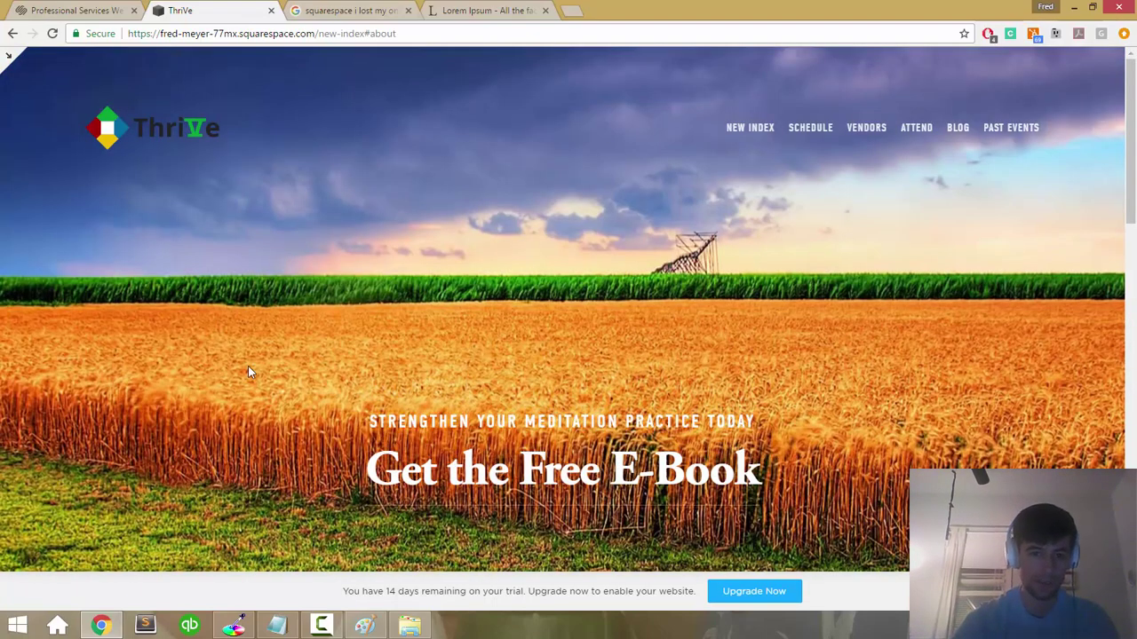
{"action": "scroll", "coordinate": [248, 373], "scroll_direction": "down", "scroll_amount": 10}
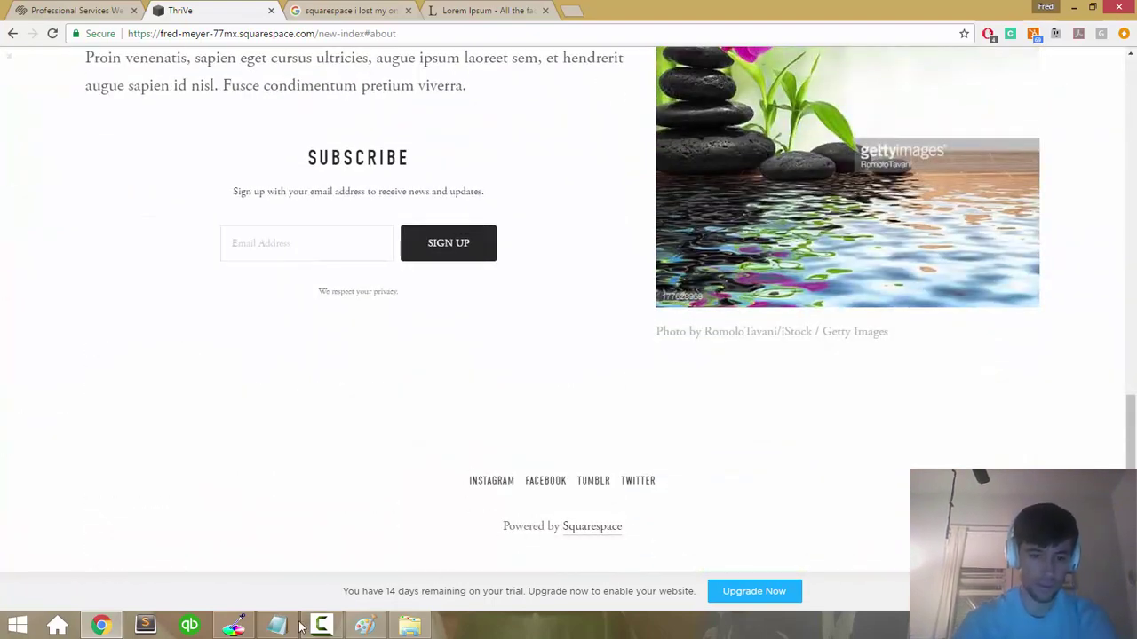
Step: Review the Copy on five areas note, then scroll the site to its wheat-field banner
{"action": "left_click", "coordinate": [277, 626]}
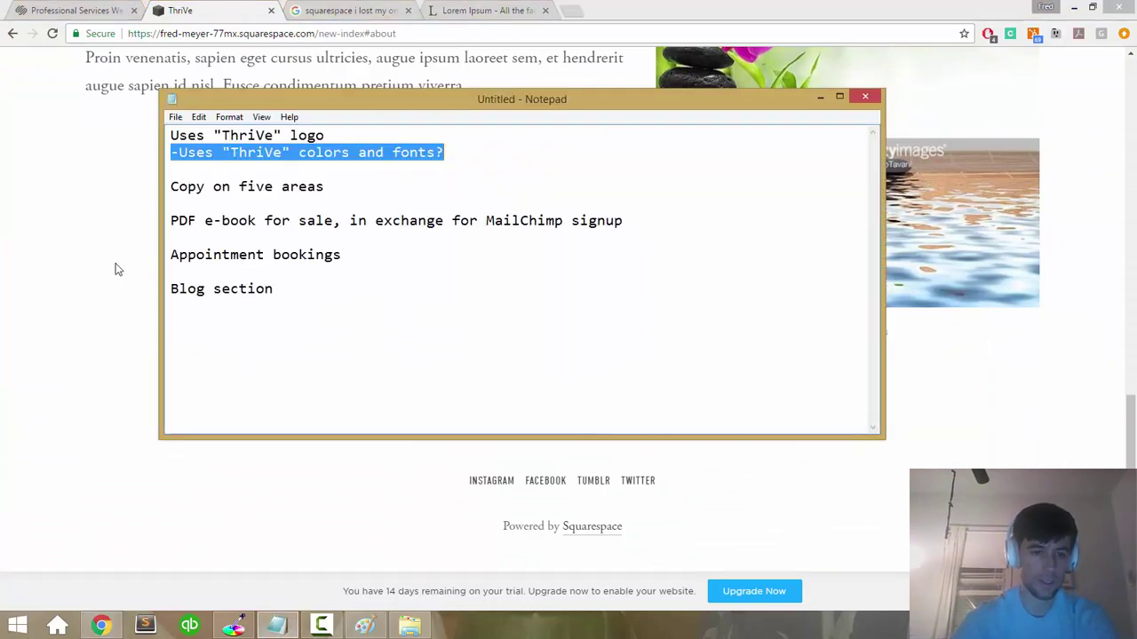
{"action": "left_click", "coordinate": [143, 265]}
{"action": "scroll", "coordinate": [110, 263], "scroll_direction": "up", "scroll_amount": 10}
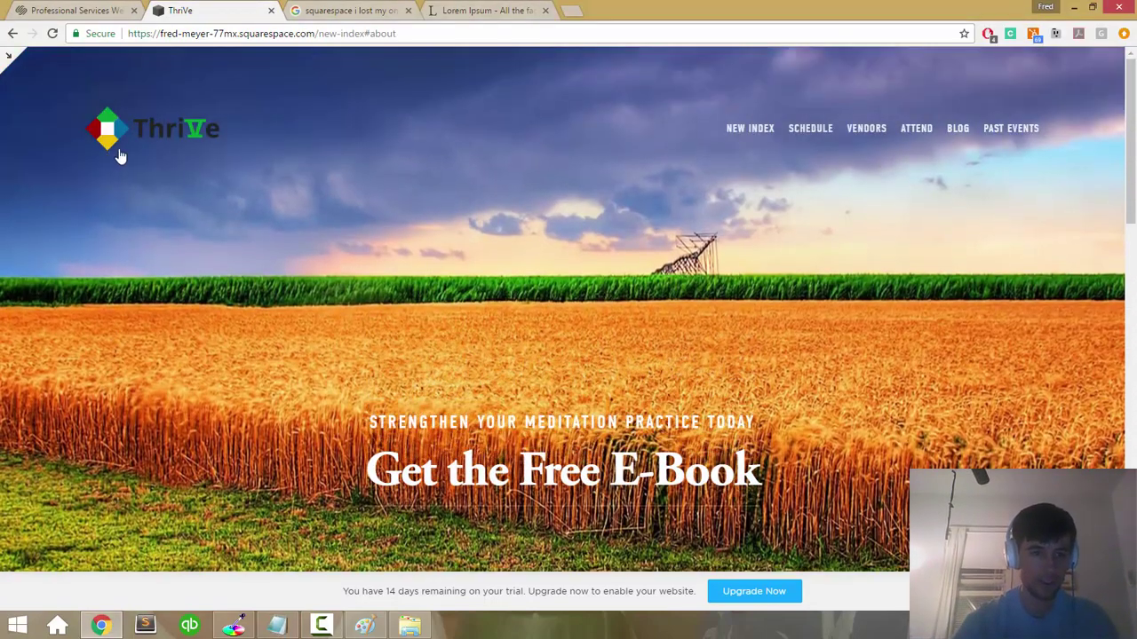
{"action": "scroll", "coordinate": [228, 233], "scroll_direction": "down", "scroll_amount": 10}
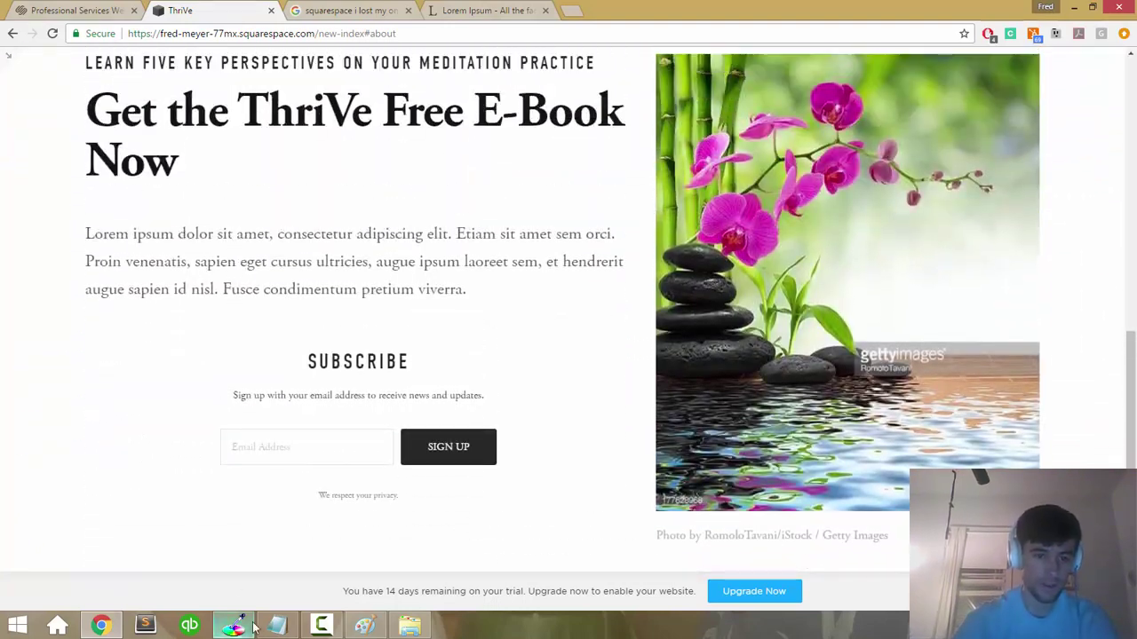
{"action": "left_click", "coordinate": [282, 625]}
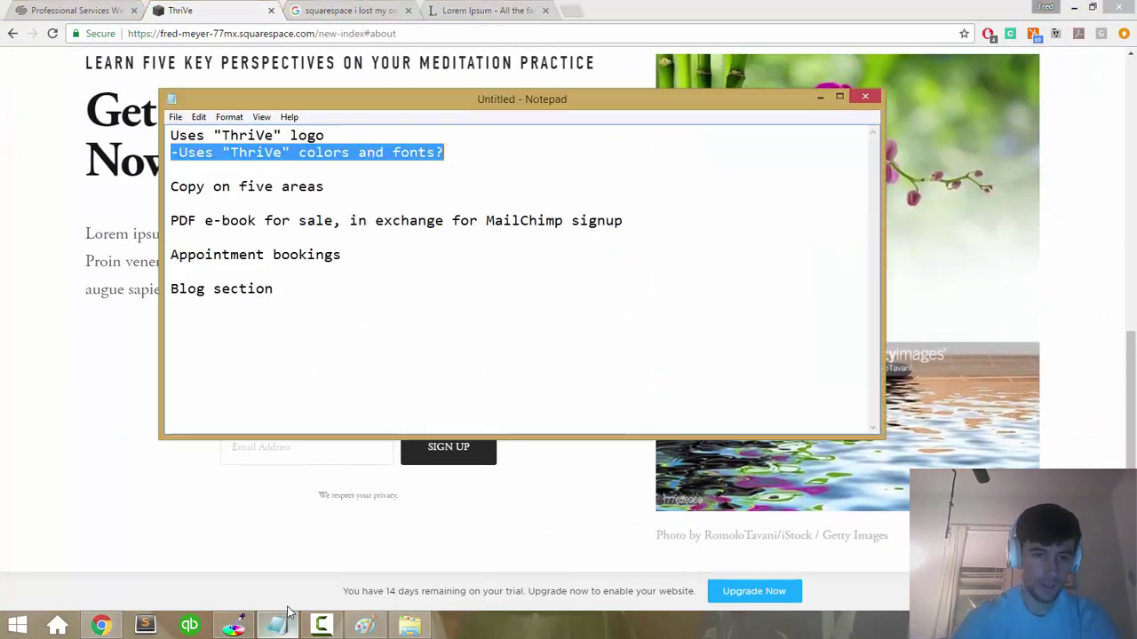
{"action": "key", "text": "Down"}
{"action": "key", "text": "shift+End"}
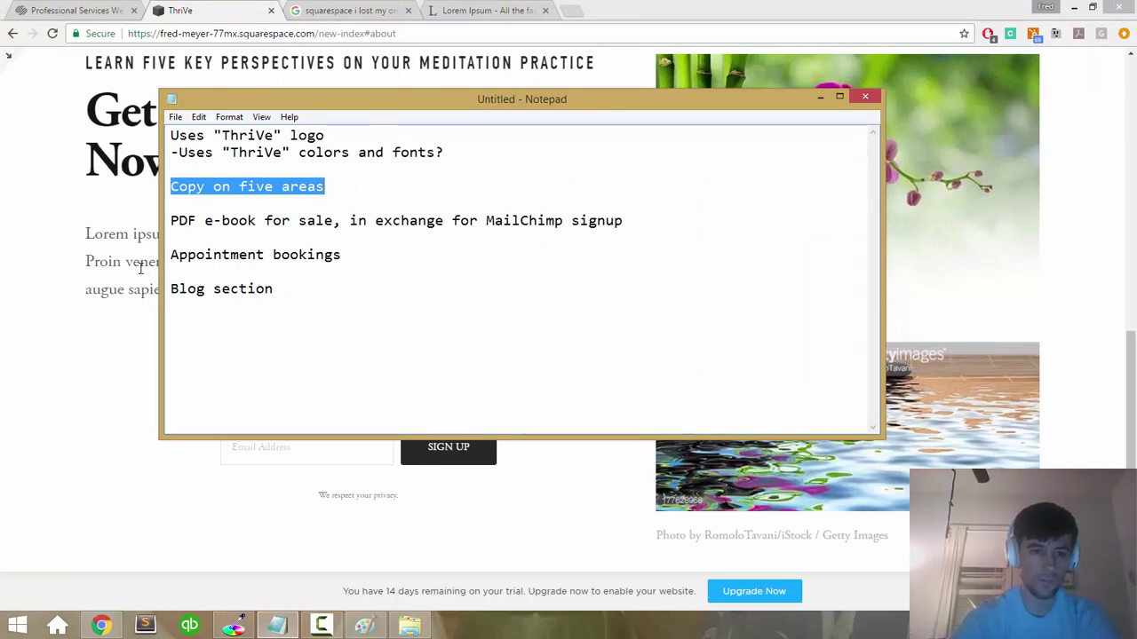
{"action": "left_click", "coordinate": [96, 263]}
{"action": "scroll", "coordinate": [224, 264], "scroll_direction": "up", "scroll_amount": 5}
{"action": "scroll", "coordinate": [224, 262], "scroll_direction": "down", "scroll_amount": 2}
{"action": "scroll", "coordinate": [223, 264], "scroll_direction": "up", "scroll_amount": 5}
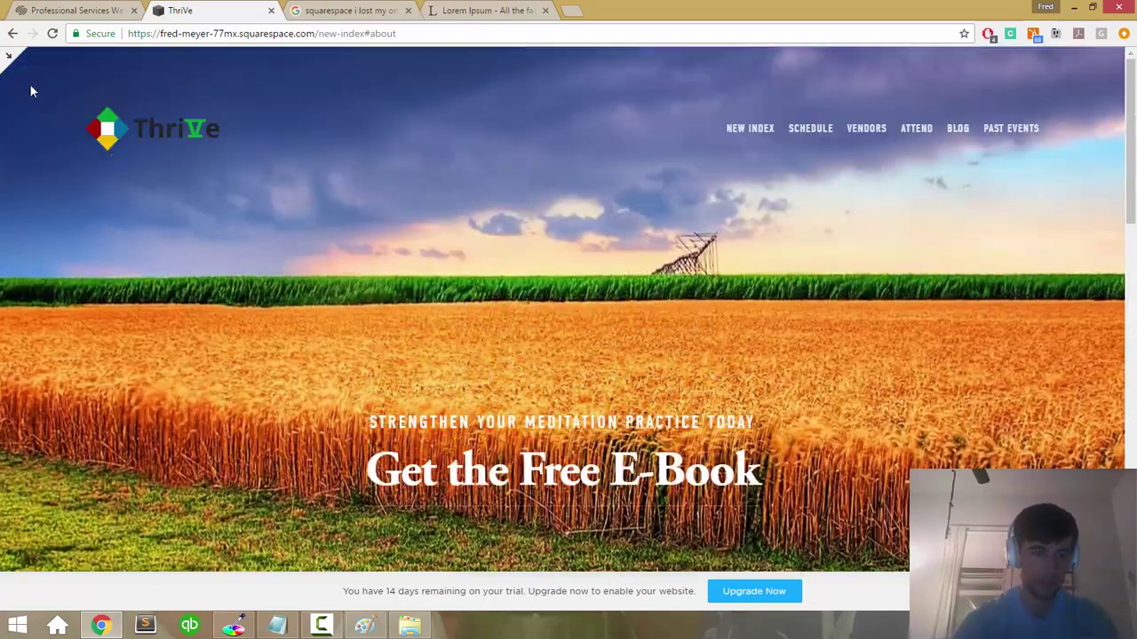
Step: Enter the site editor and bring up the Pages list
{"action": "left_click", "coordinate": [8, 62]}
{"action": "scroll", "coordinate": [324, 268], "scroll_direction": "down", "scroll_amount": 6}
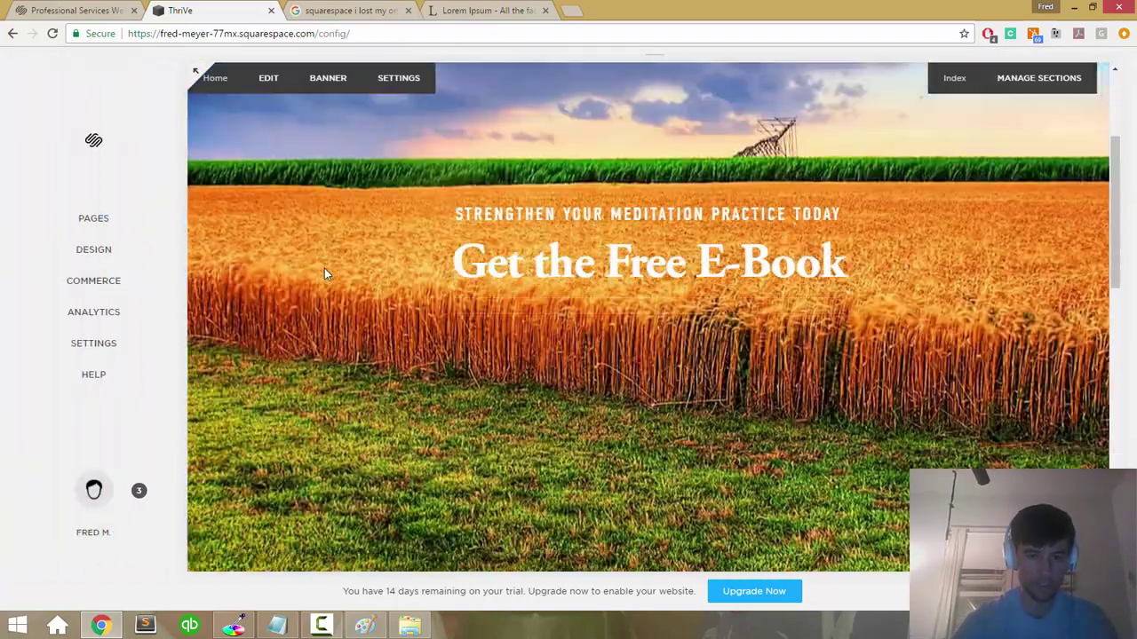
{"action": "scroll", "coordinate": [322, 271], "scroll_direction": "down", "scroll_amount": 5}
{"action": "scroll", "coordinate": [293, 269], "scroll_direction": "up", "scroll_amount": 2}
{"action": "left_click", "coordinate": [73, 219]}
{"action": "scroll", "coordinate": [229, 256], "scroll_direction": "down", "scroll_amount": 1}
{"action": "scroll", "coordinate": [229, 213], "scroll_direction": "up", "scroll_amount": 1}
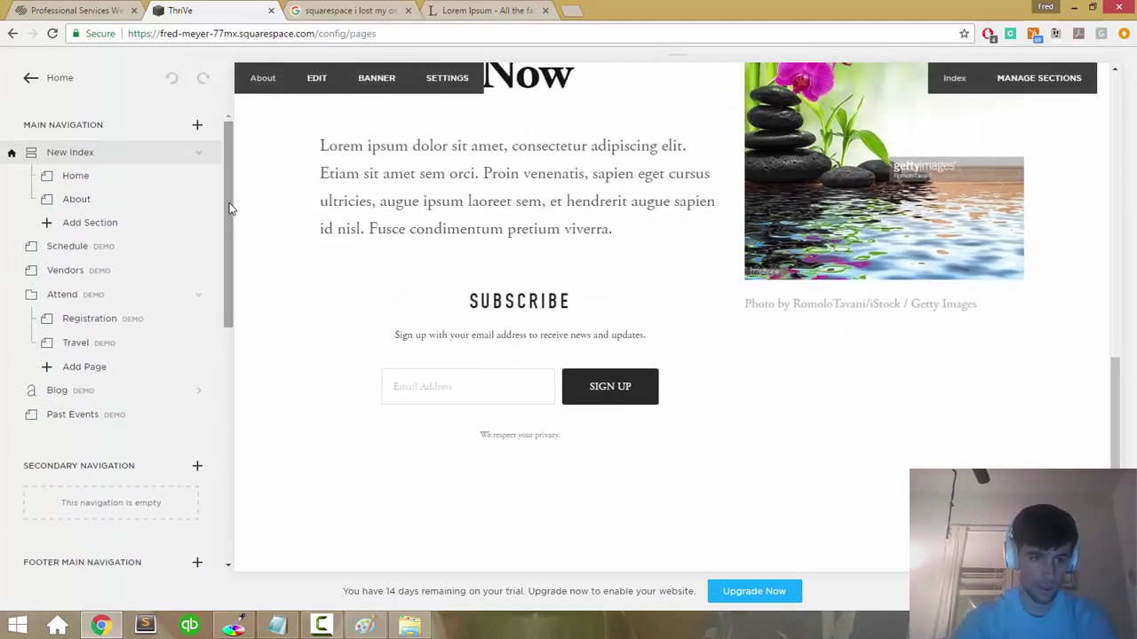
{"action": "scroll", "coordinate": [76, 284], "scroll_direction": "down", "scroll_amount": 6}
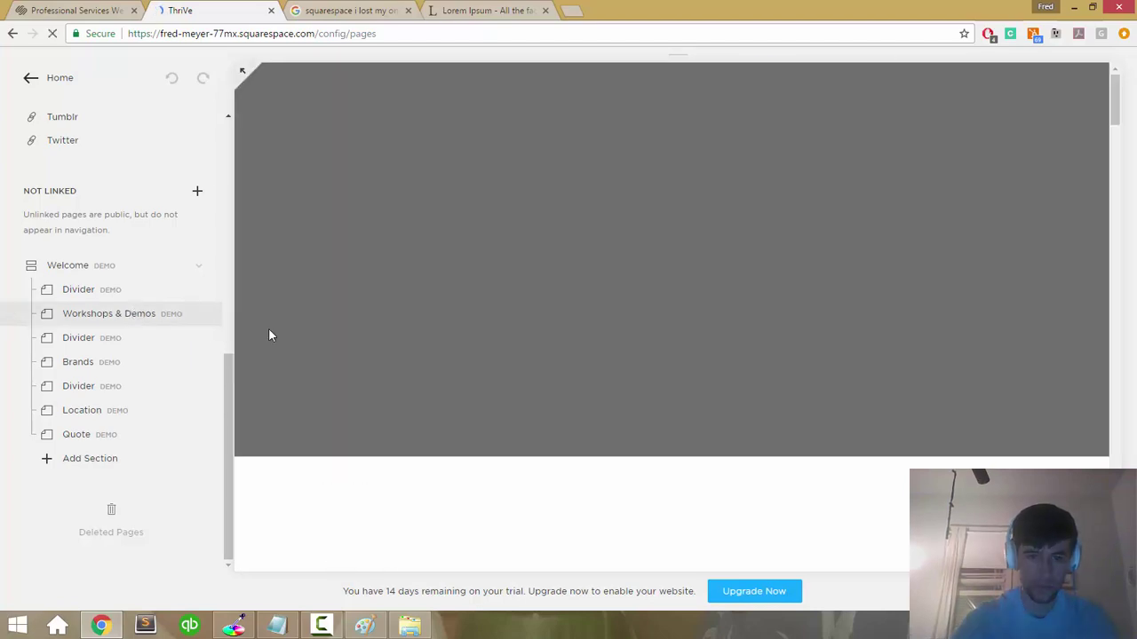
{"action": "scroll", "coordinate": [271, 336], "scroll_direction": "down", "scroll_amount": 10}
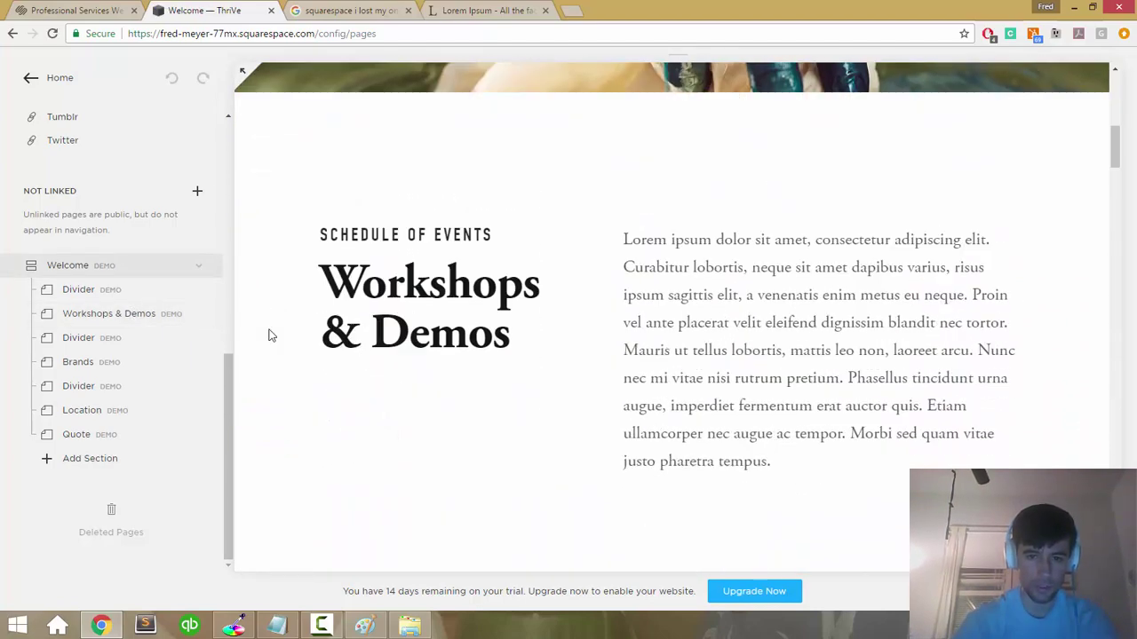
{"action": "scroll", "coordinate": [271, 335], "scroll_direction": "up", "scroll_amount": 1}
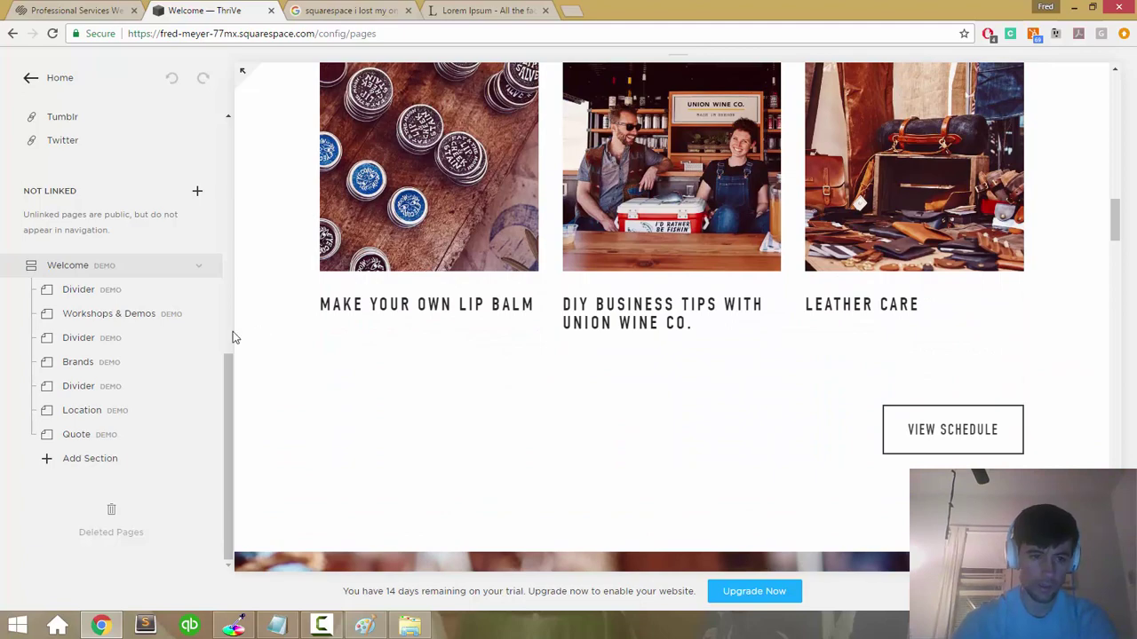
Step: Preview the Welcome demo's two Divider sections and the Brands & Vendors section
{"action": "left_click", "coordinate": [71, 292]}
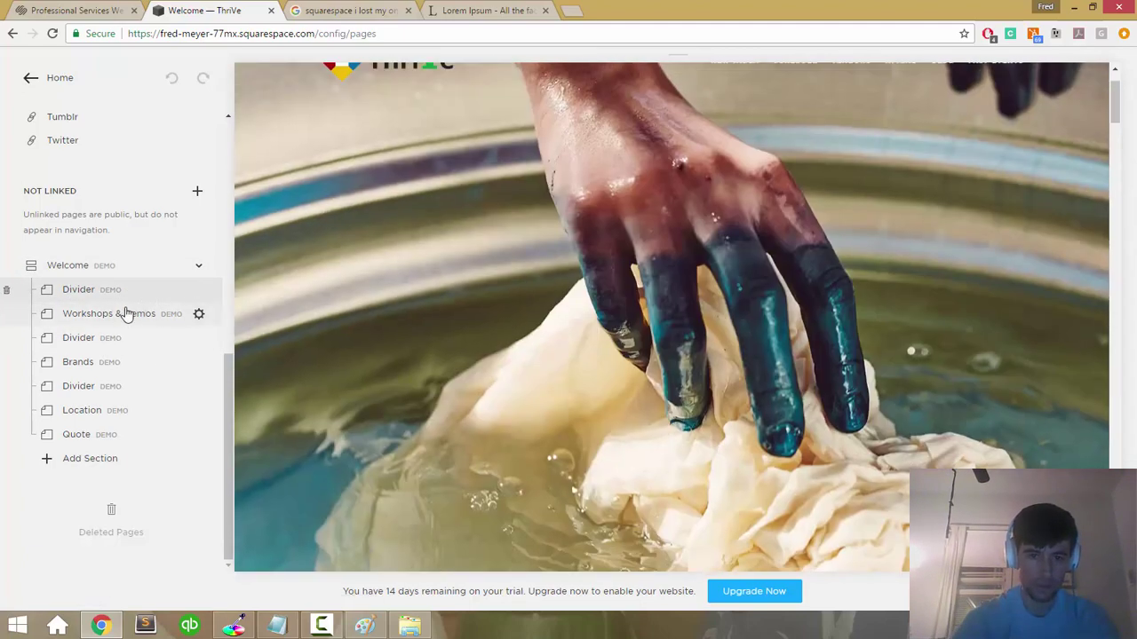
{"action": "scroll", "coordinate": [423, 255], "scroll_direction": "up", "scroll_amount": 2}
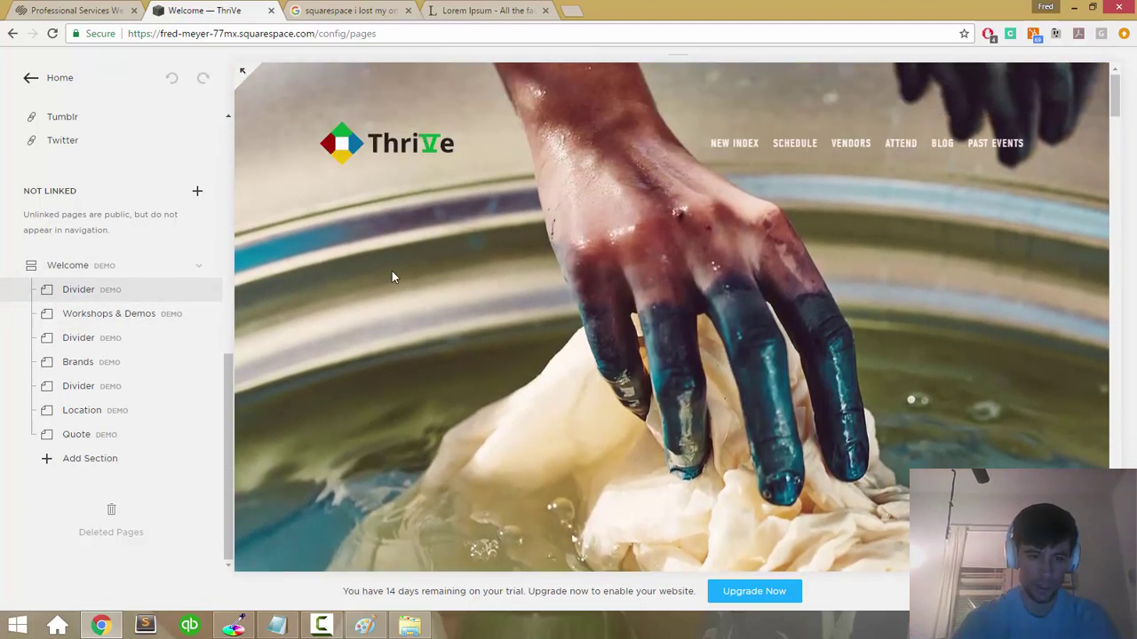
{"action": "left_click", "coordinate": [71, 344]}
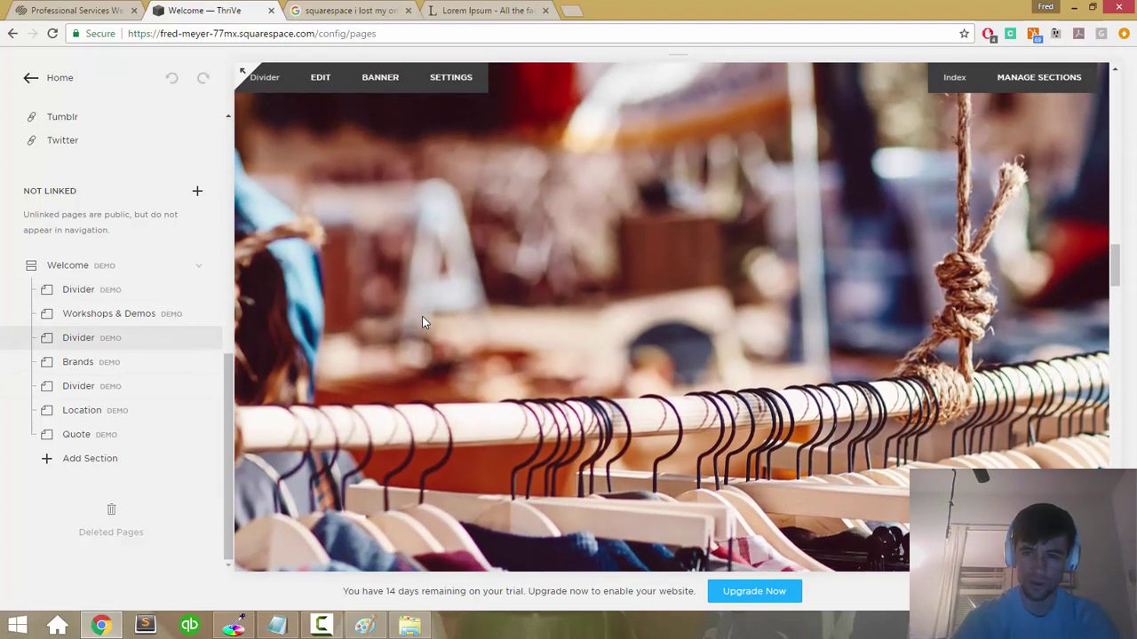
{"action": "scroll", "coordinate": [422, 321], "scroll_direction": "up", "scroll_amount": 1}
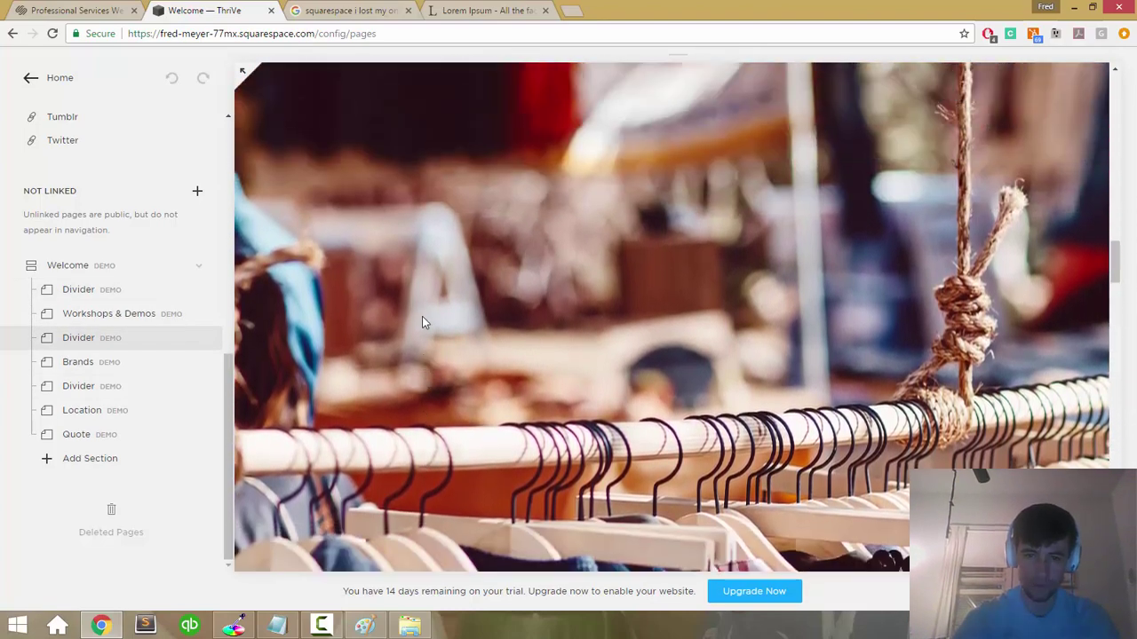
{"action": "scroll", "coordinate": [422, 322], "scroll_direction": "down", "scroll_amount": 5}
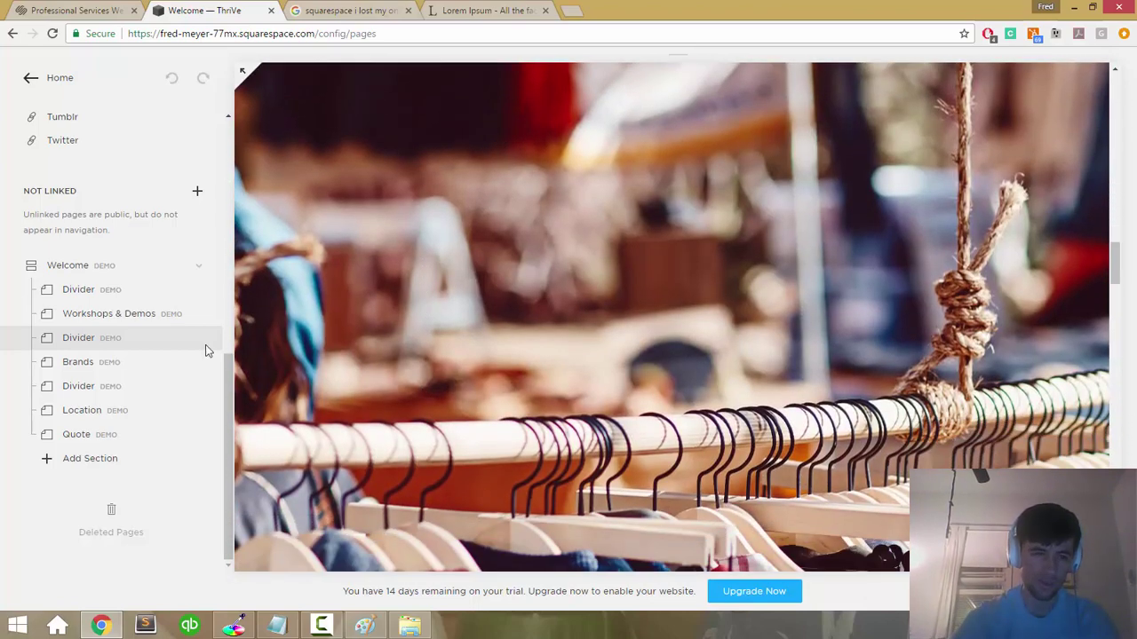
{"action": "left_click", "coordinate": [86, 364]}
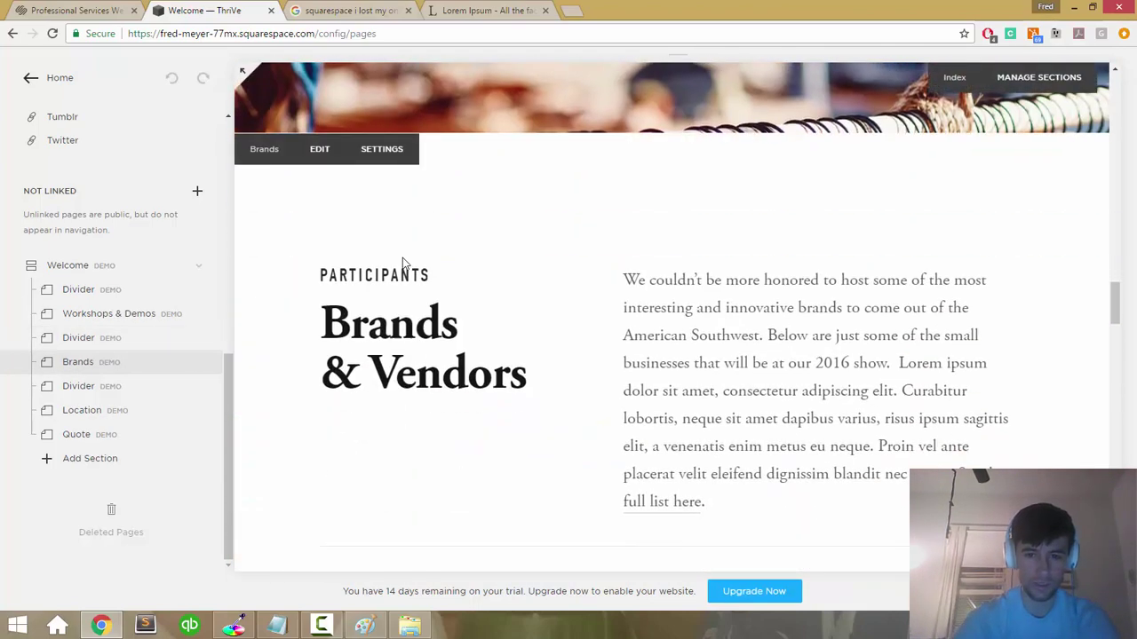
{"action": "scroll", "coordinate": [401, 264], "scroll_direction": "down", "scroll_amount": 5}
{"action": "scroll", "coordinate": [402, 264], "scroll_direction": "up", "scroll_amount": 2}
{"action": "scroll", "coordinate": [403, 263], "scroll_direction": "down", "scroll_amount": 4}
{"action": "scroll", "coordinate": [402, 263], "scroll_direction": "up", "scroll_amount": 5}
{"action": "scroll", "coordinate": [403, 264], "scroll_direction": "up", "scroll_amount": 4}
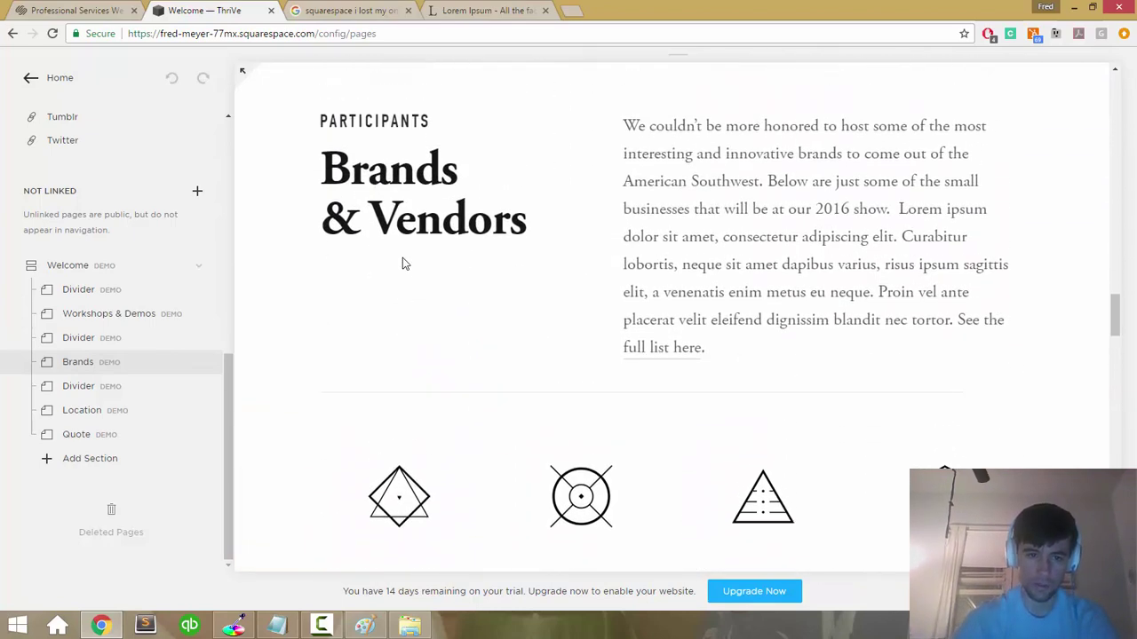
Step: Preview the Location section and pan its map around Joshua Tree
{"action": "left_click", "coordinate": [163, 371]}
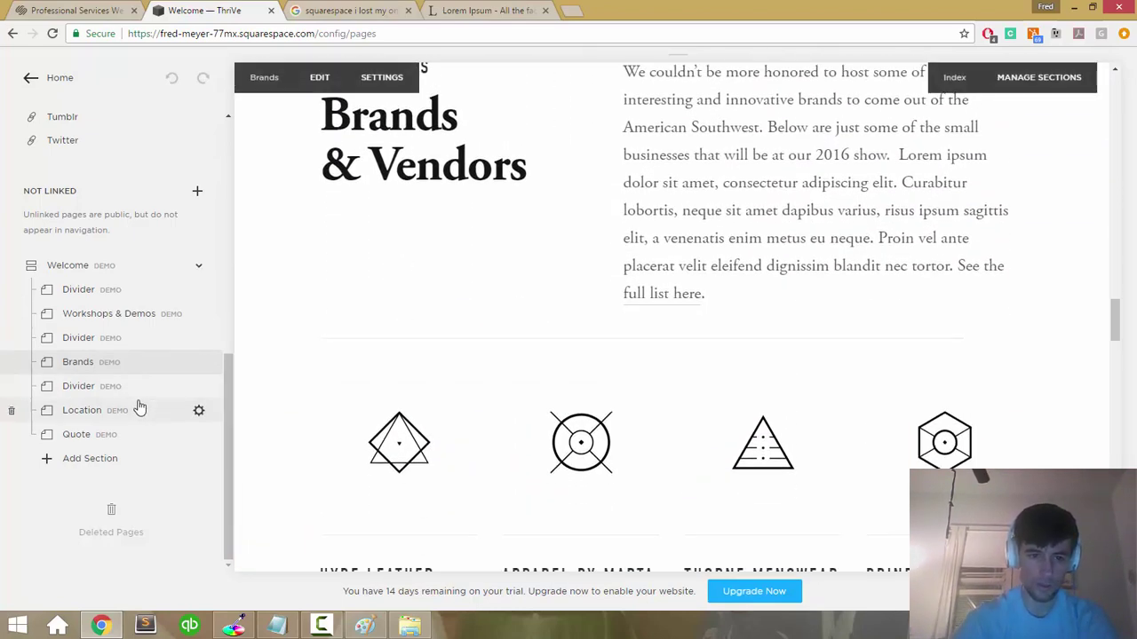
{"action": "left_click", "coordinate": [139, 409]}
{"action": "scroll", "coordinate": [431, 336], "scroll_direction": "down", "scroll_amount": 5}
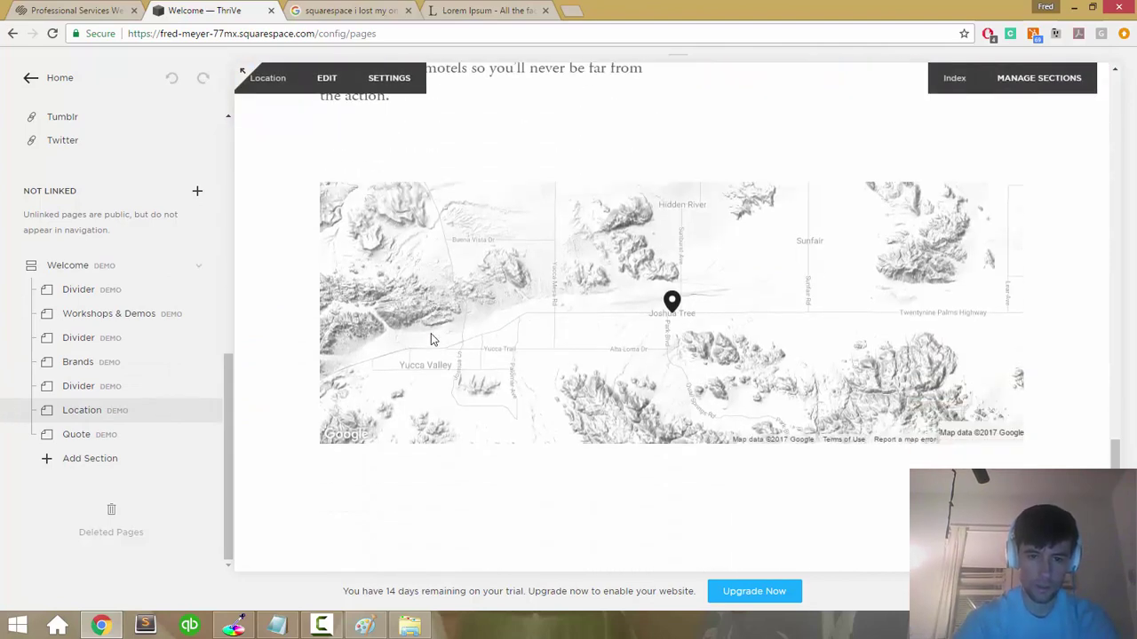
{"action": "scroll", "coordinate": [431, 337], "scroll_direction": "down", "scroll_amount": 2}
{"action": "scroll", "coordinate": [432, 338], "scroll_direction": "up", "scroll_amount": 2}
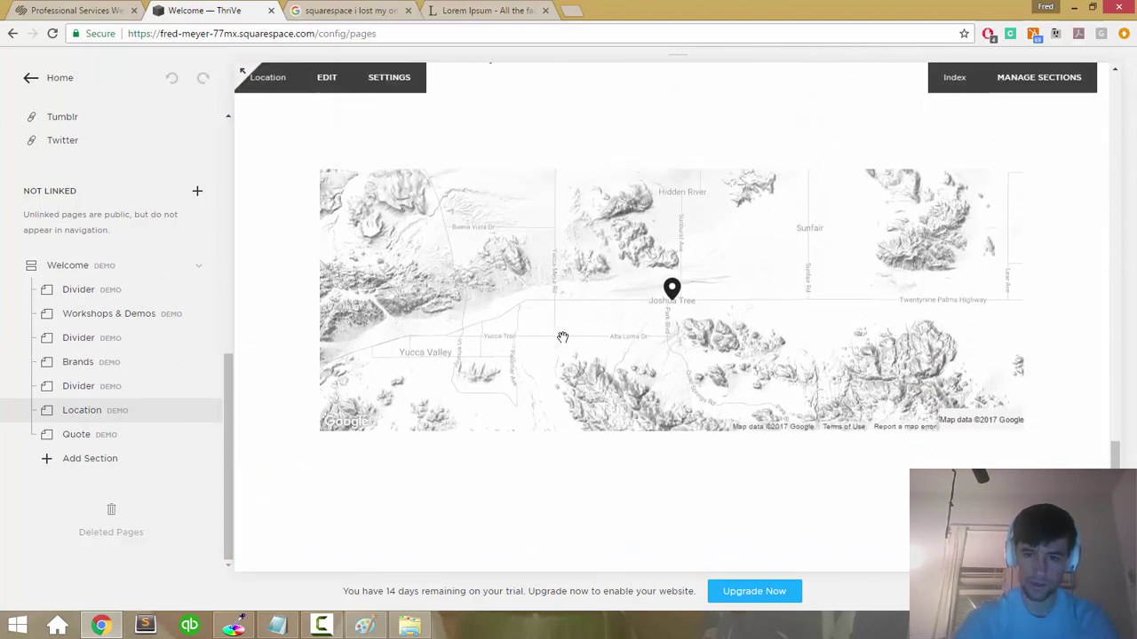
{"action": "mouse_move", "coordinate": [576, 283]}
{"action": "left_mouse_down"}
{"action": "mouse_move", "coordinate": [548, 258]}
{"action": "mouse_move", "coordinate": [577, 299]}
{"action": "left_mouse_up"}
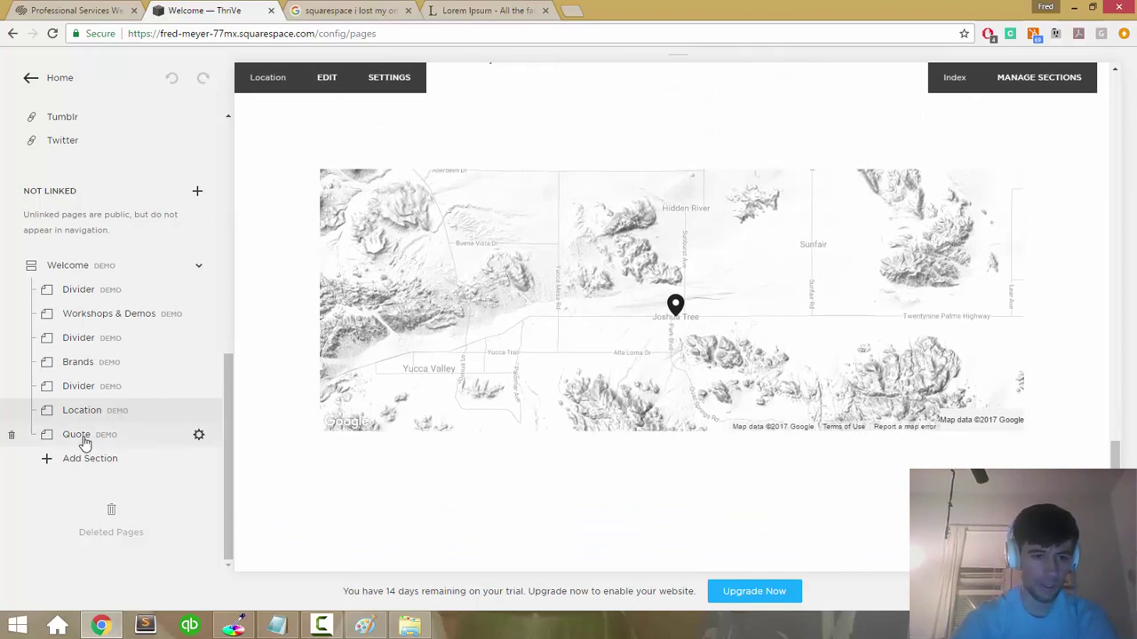
Step: Drag the Brands section from Not Linked into New Index below About
{"action": "left_click", "coordinate": [89, 437]}
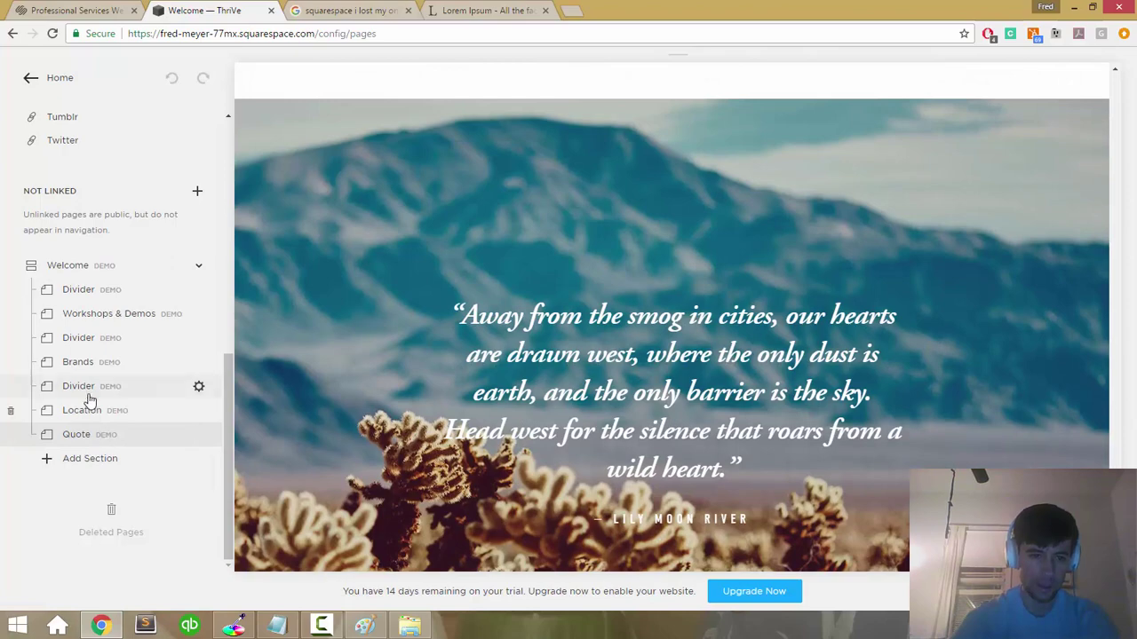
{"action": "left_click", "coordinate": [86, 364]}
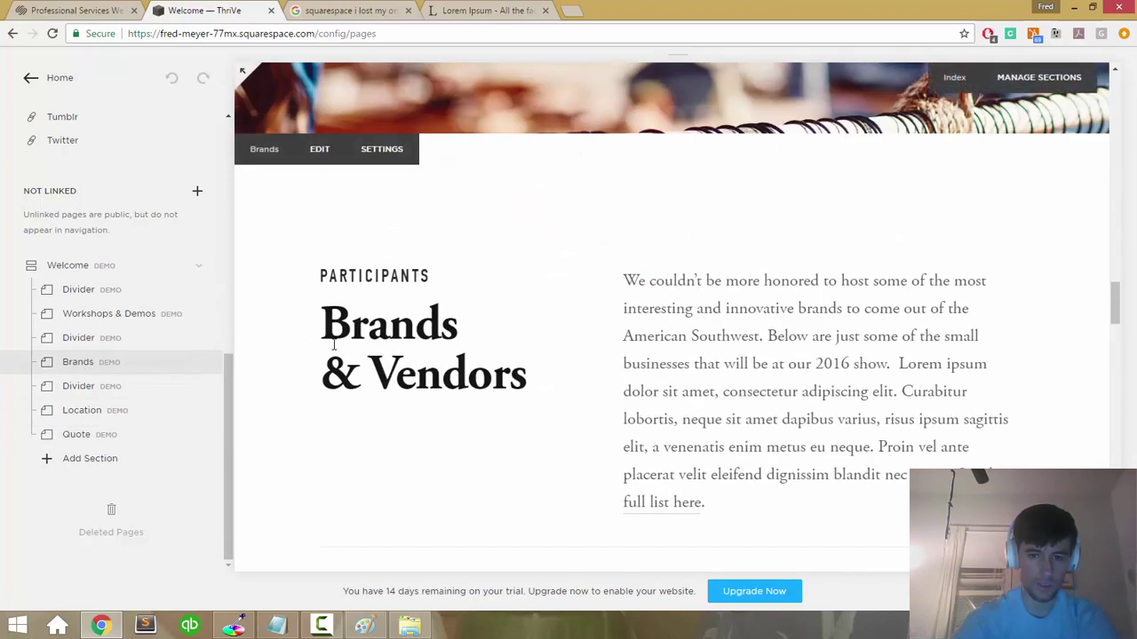
{"action": "scroll", "coordinate": [334, 345], "scroll_direction": "down", "scroll_amount": 5}
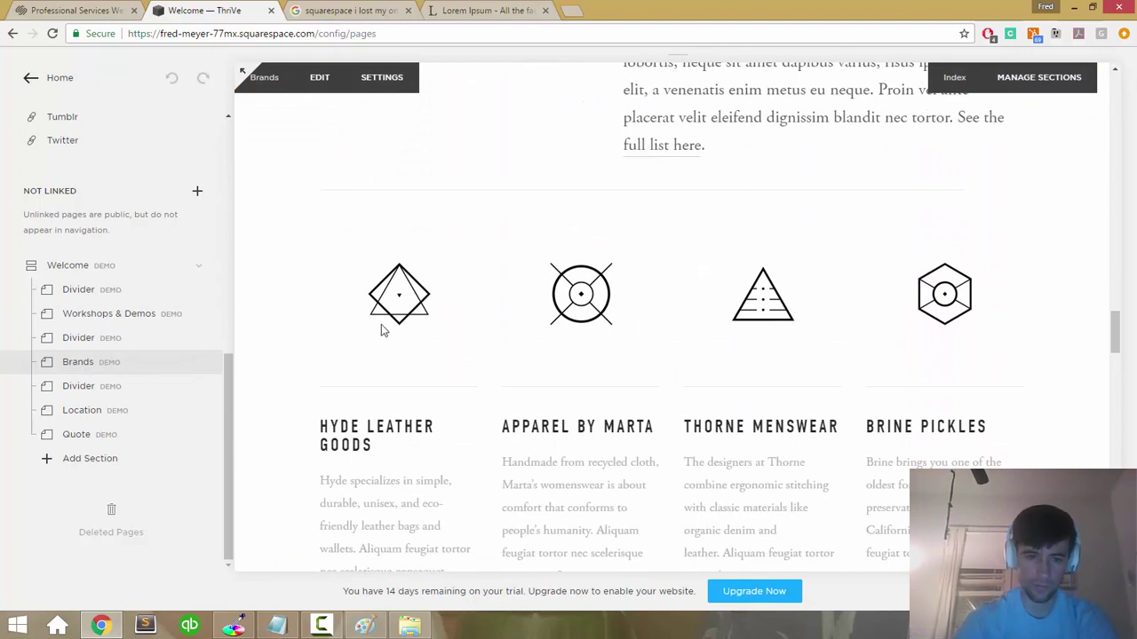
{"action": "left_click_drag", "start_coordinate": [57, 238], "coordinate": [104, 225]}
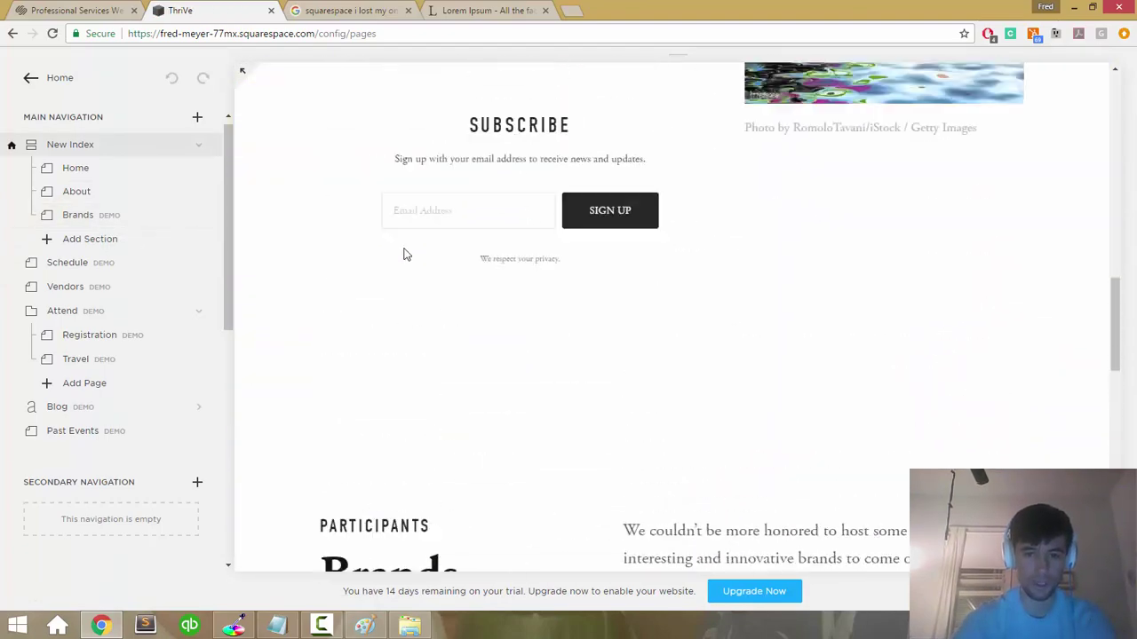
Step: Rename the About section to 'Get the E-Book'
{"action": "scroll", "coordinate": [403, 255], "scroll_direction": "up", "scroll_amount": 10}
{"action": "scroll", "coordinate": [403, 255], "scroll_direction": "down", "scroll_amount": 6}
{"action": "scroll", "coordinate": [403, 254], "scroll_direction": "down", "scroll_amount": 3}
{"action": "scroll", "coordinate": [403, 254], "scroll_direction": "up", "scroll_amount": 6}
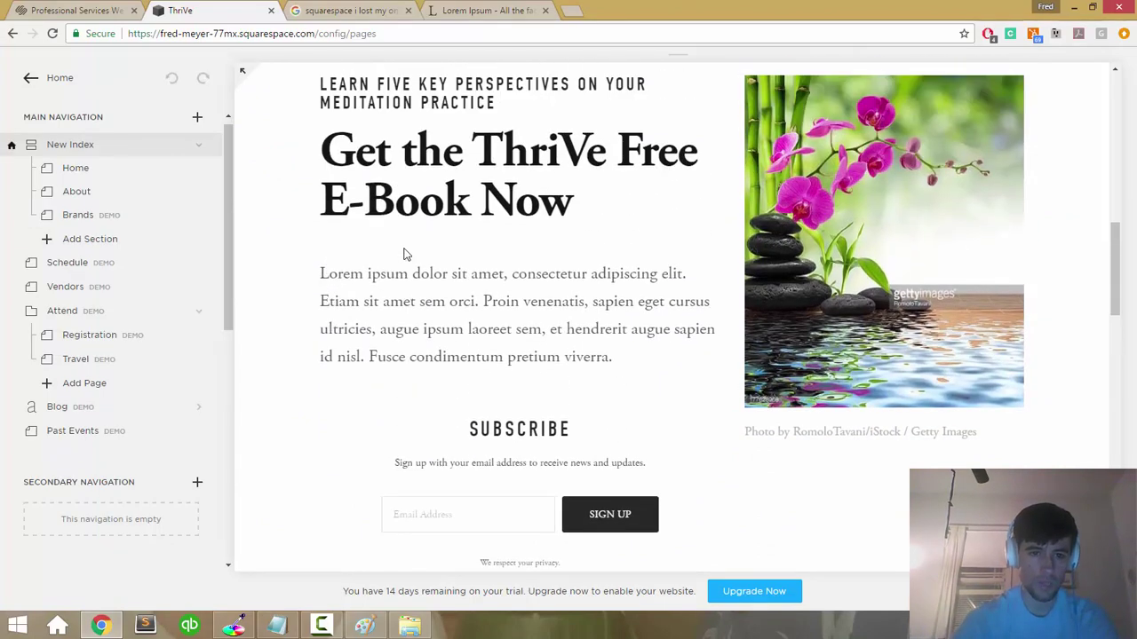
{"action": "scroll", "coordinate": [403, 255], "scroll_direction": "down", "scroll_amount": 5}
{"action": "scroll", "coordinate": [403, 254], "scroll_direction": "down", "scroll_amount": 6}
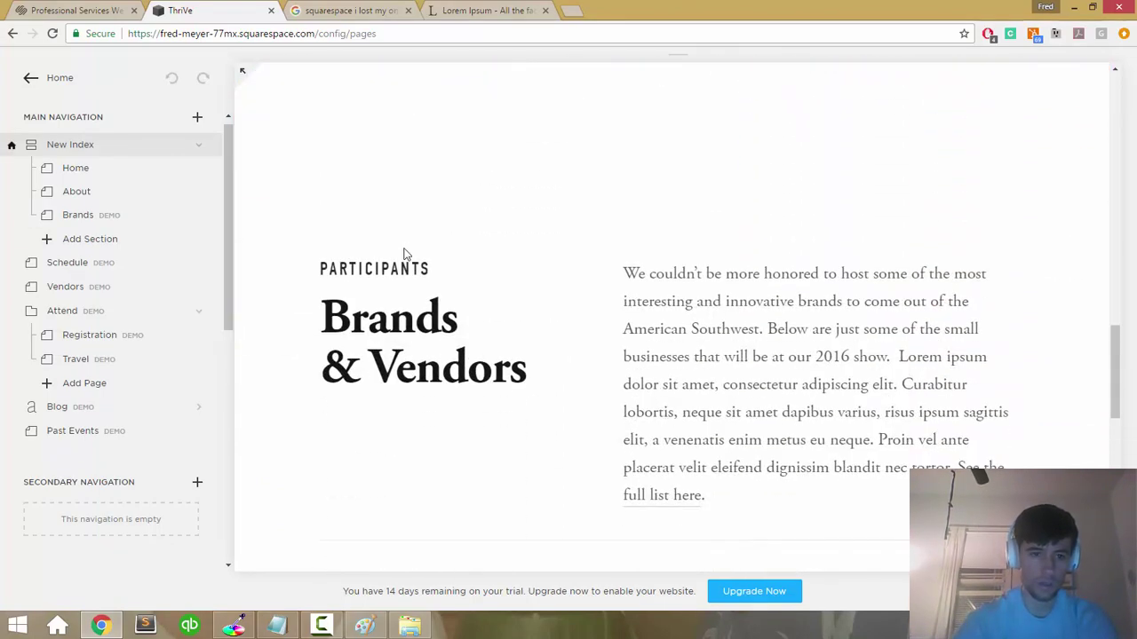
{"action": "left_click", "coordinate": [88, 197]}
{"action": "double_click", "coordinate": [87, 196]}
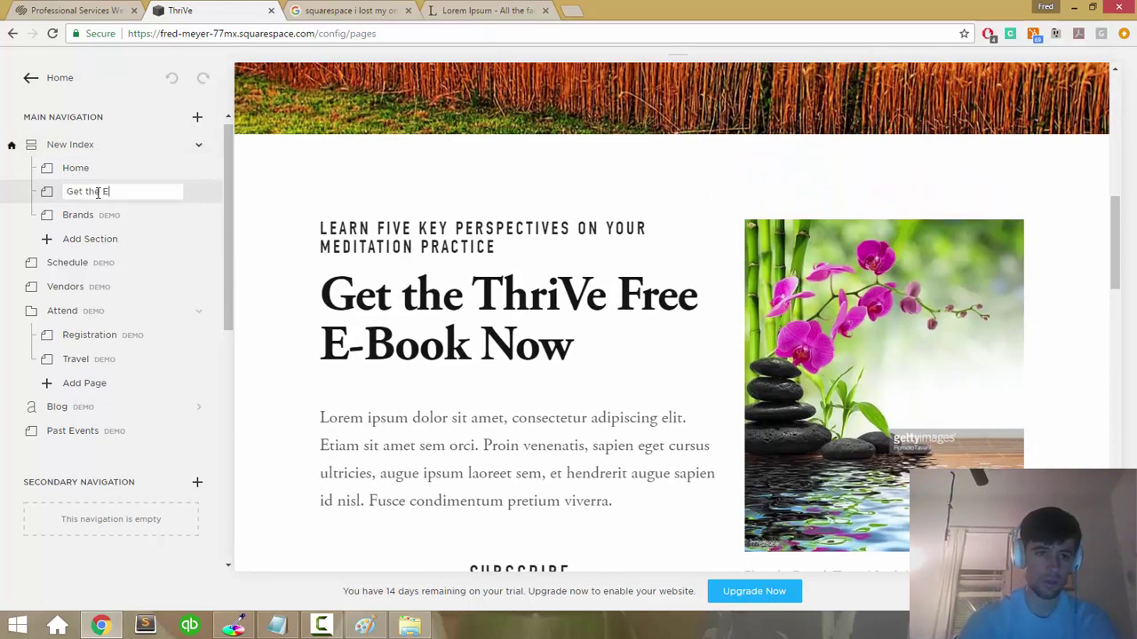
{"action": "type", "text": "Get the E-Book"}
{"action": "key", "text": "Return"}
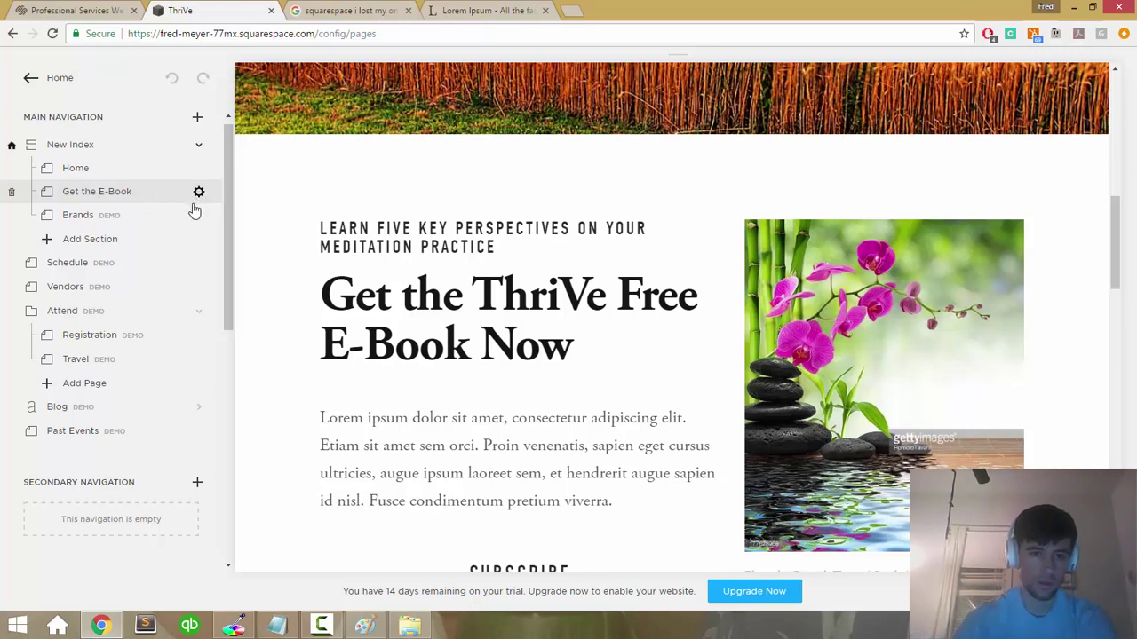
Step: Make the demo Brands section editable and rename it 'About ThriVe'
{"action": "left_click", "coordinate": [87, 222]}
{"action": "double_click", "coordinate": [86, 221]}
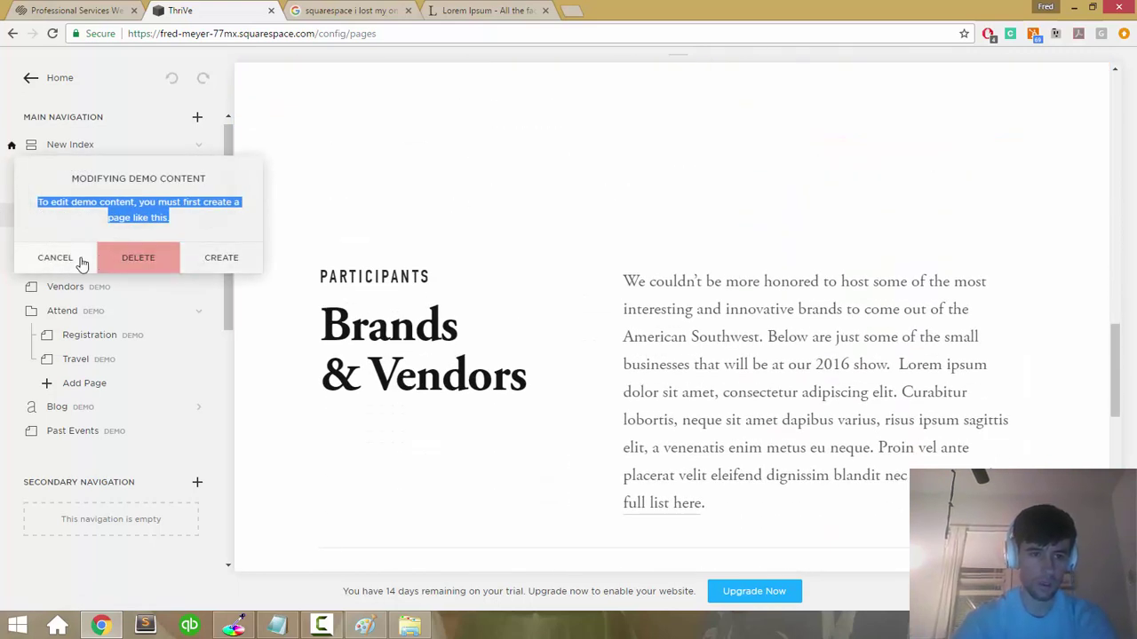
{"action": "left_click", "coordinate": [85, 260]}
{"action": "double_click", "coordinate": [116, 220]}
{"action": "left_click", "coordinate": [189, 256]}
{"action": "left_click", "coordinate": [110, 214]}
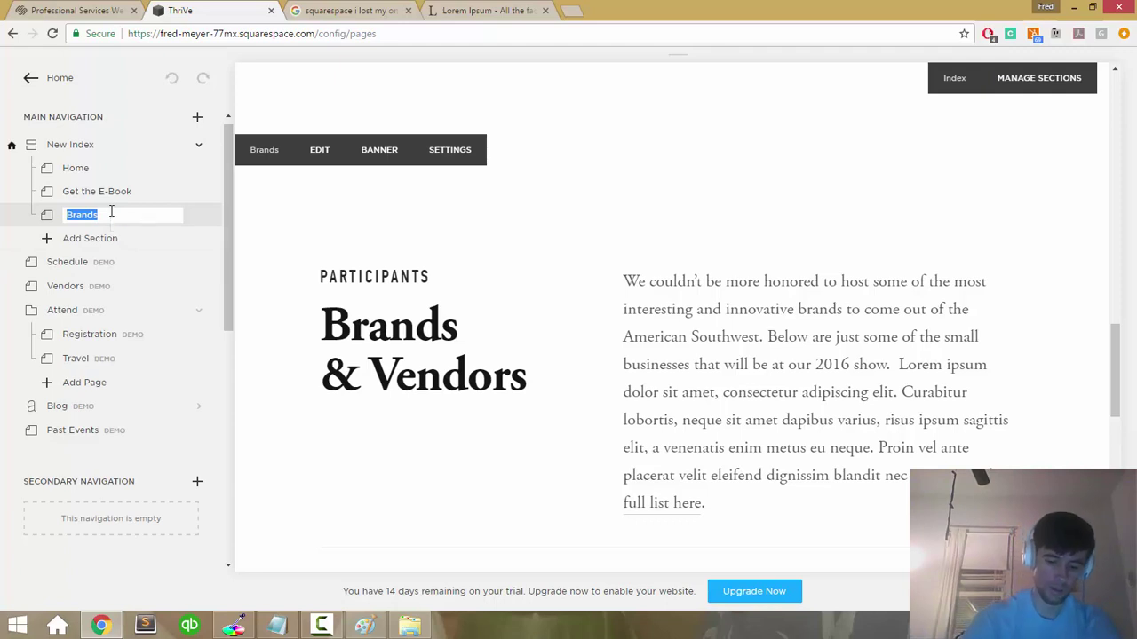
{"action": "type", "text": "About ThriVe"}
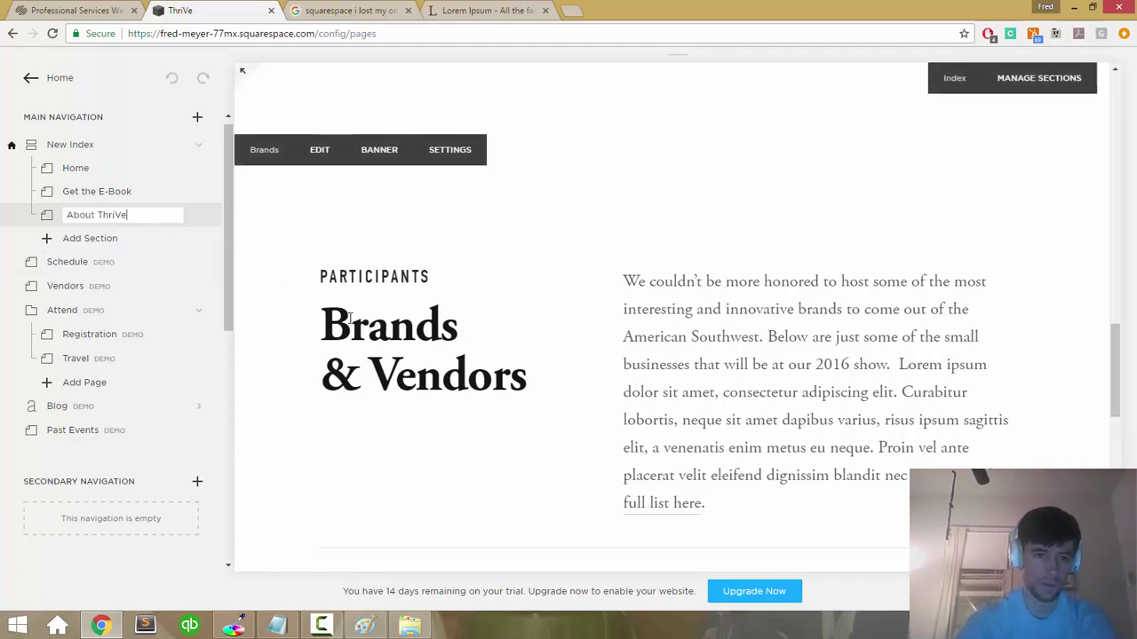
{"action": "key", "text": "Return"}
{"action": "scroll", "coordinate": [285, 197], "scroll_direction": "up", "scroll_amount": 5}
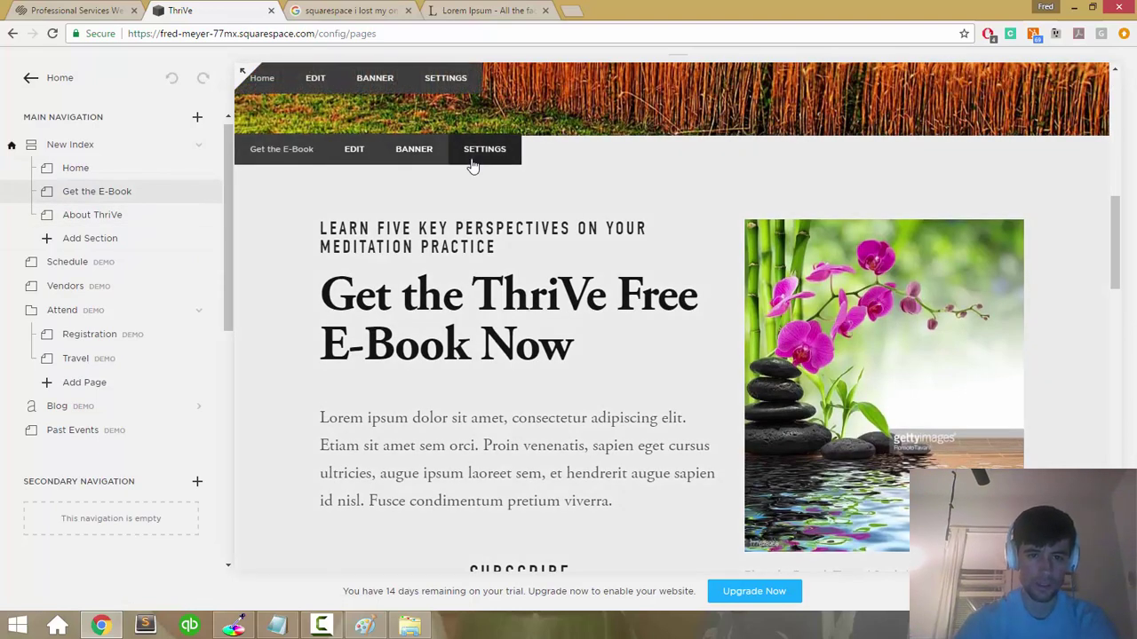
Step: Give Get the E-Book the slug get-the-ebook and header anchor id 'ebook', then save
{"action": "left_click", "coordinate": [473, 164]}
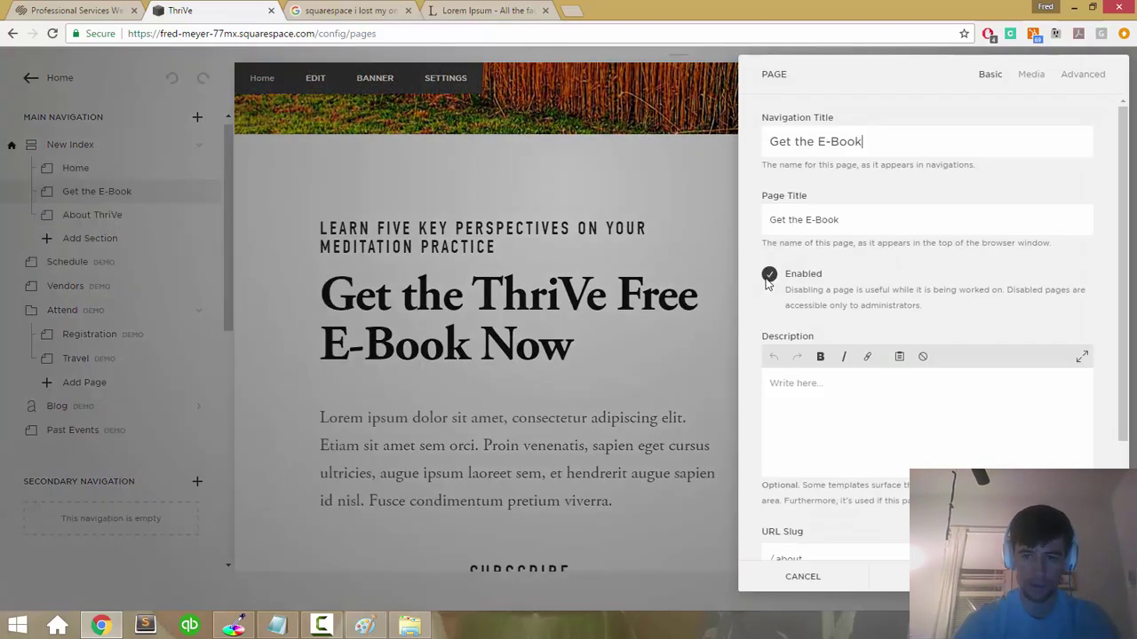
{"action": "scroll", "coordinate": [851, 355], "scroll_direction": "down", "scroll_amount": 3}
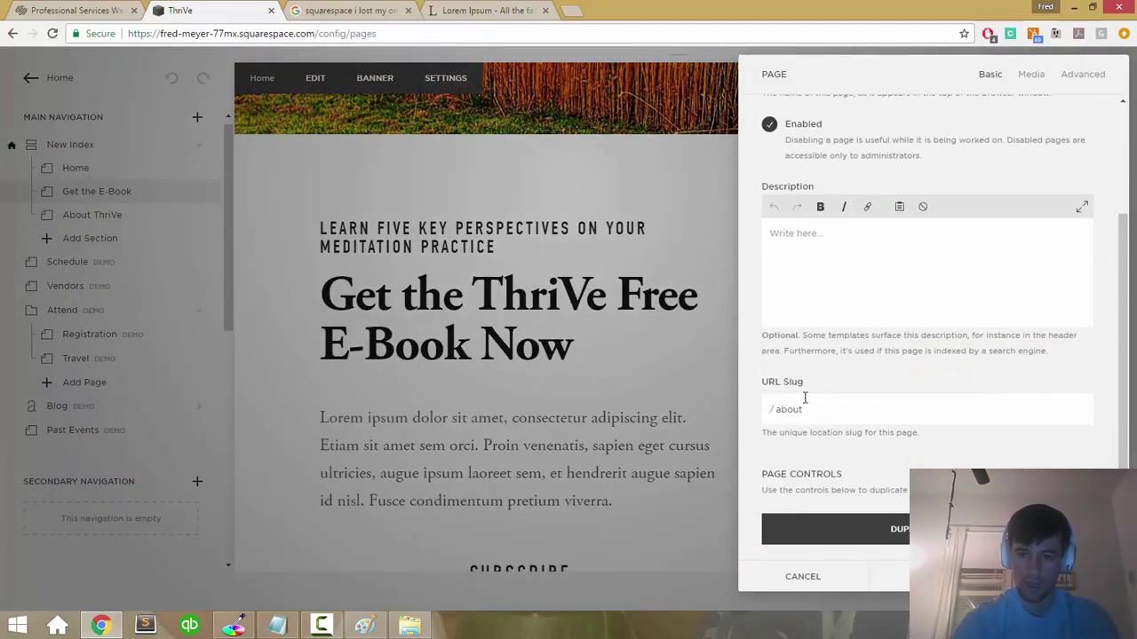
{"action": "scroll", "coordinate": [790, 410], "scroll_direction": "up", "scroll_amount": 2}
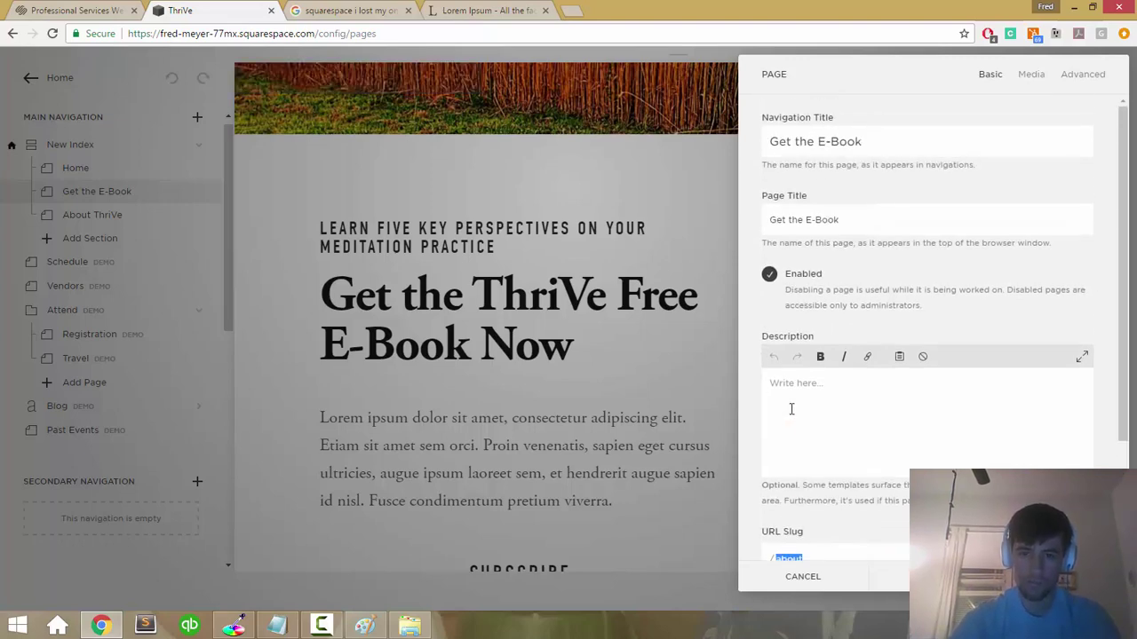
{"action": "scroll", "coordinate": [791, 410], "scroll_direction": "down", "scroll_amount": 2}
{"action": "type", "text": "get-the-ebook"}
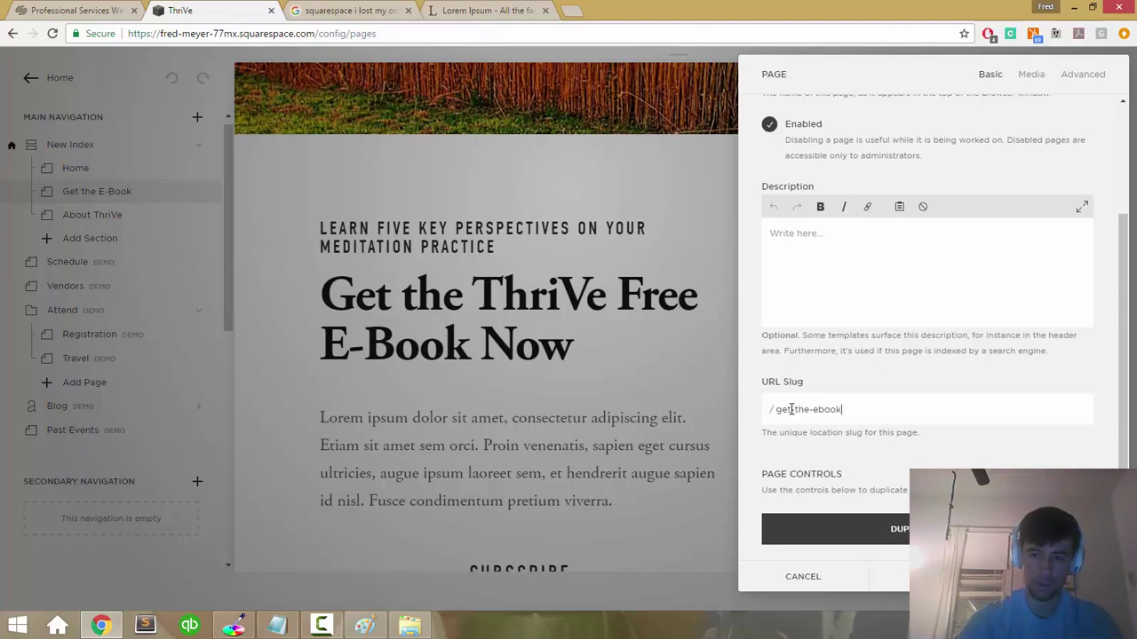
{"action": "scroll", "coordinate": [931, 406], "scroll_direction": "up", "scroll_amount": 3}
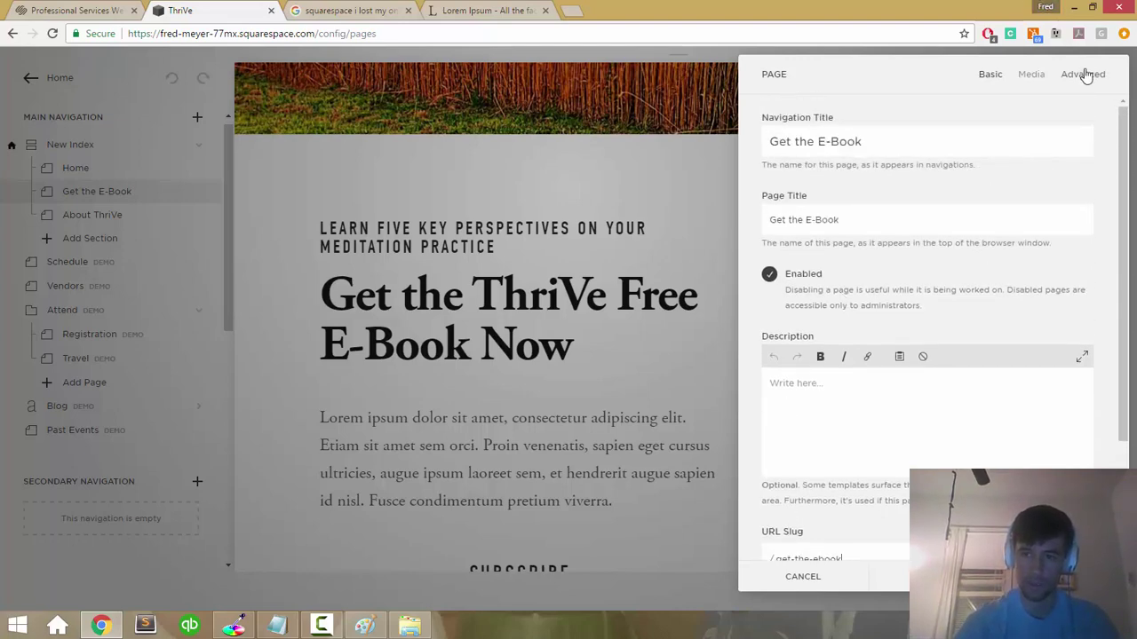
{"action": "left_click", "coordinate": [1083, 74]}
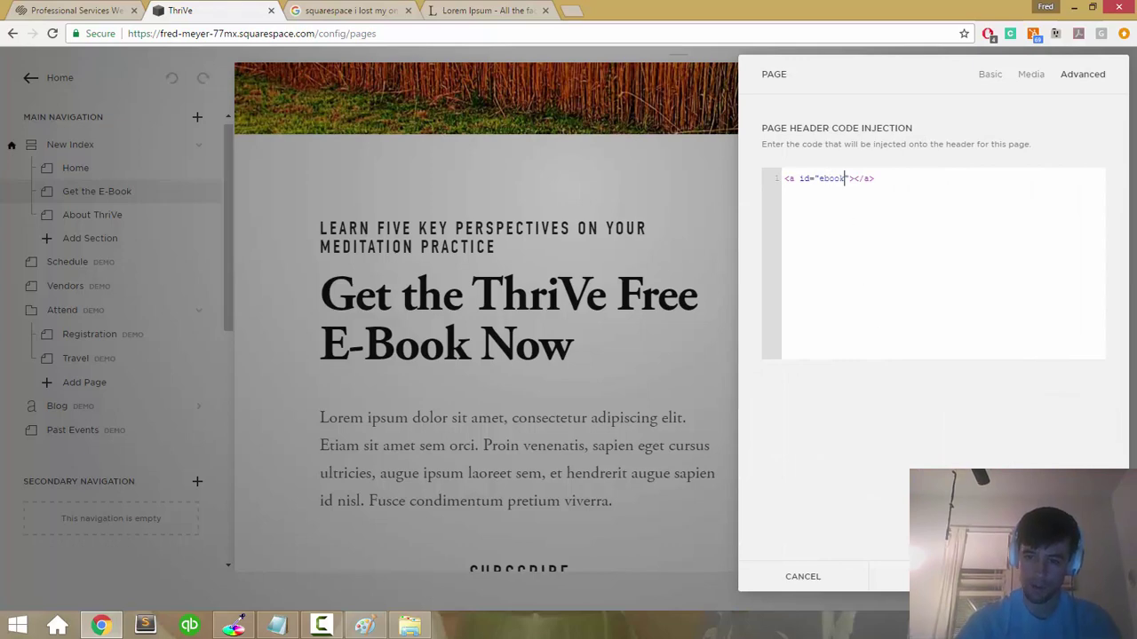
{"action": "left_click", "coordinate": [1062, 577]}
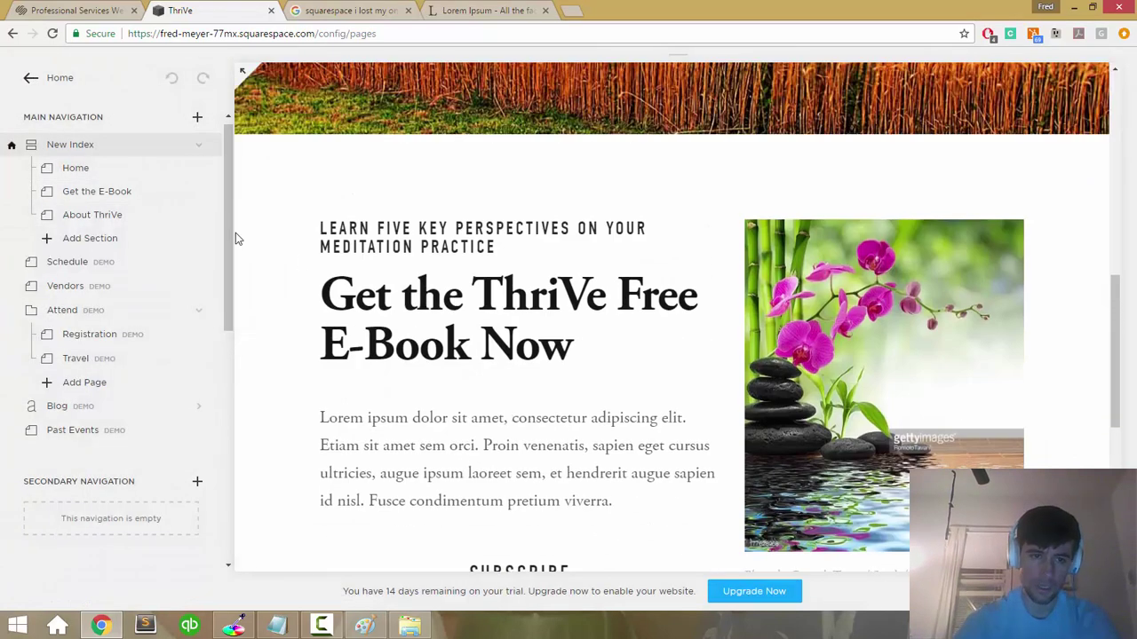
Step: Link the Home banner's Get the Free E-Book heading to /new-index#ebook
{"action": "left_click", "coordinate": [142, 174]}
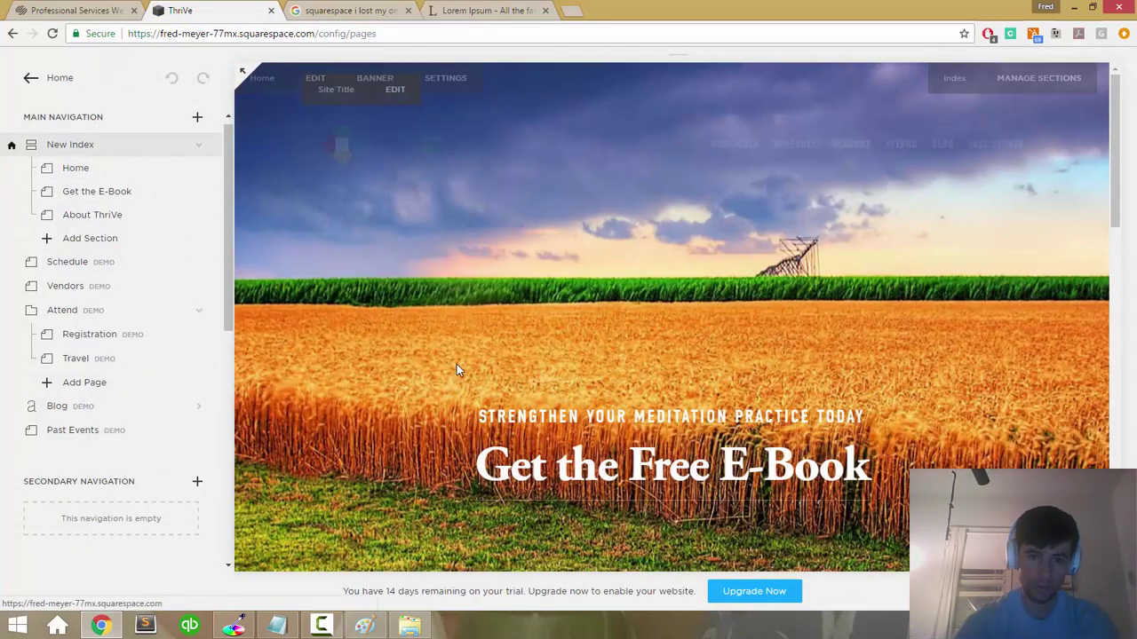
{"action": "left_click", "coordinate": [522, 485]}
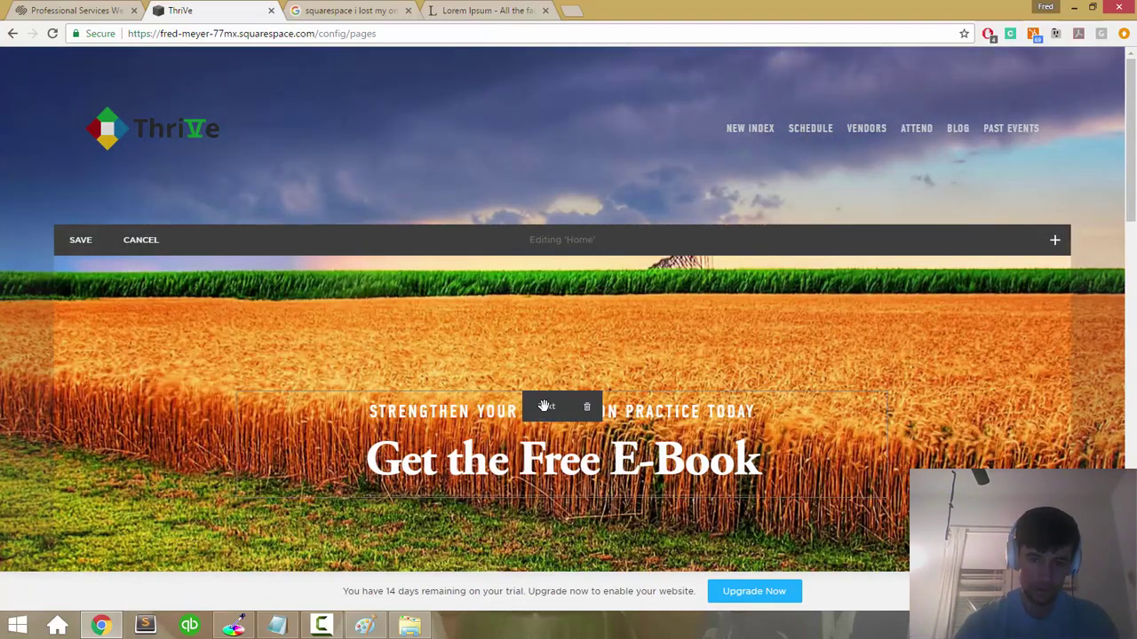
{"action": "triple_click", "coordinate": [520, 459]}
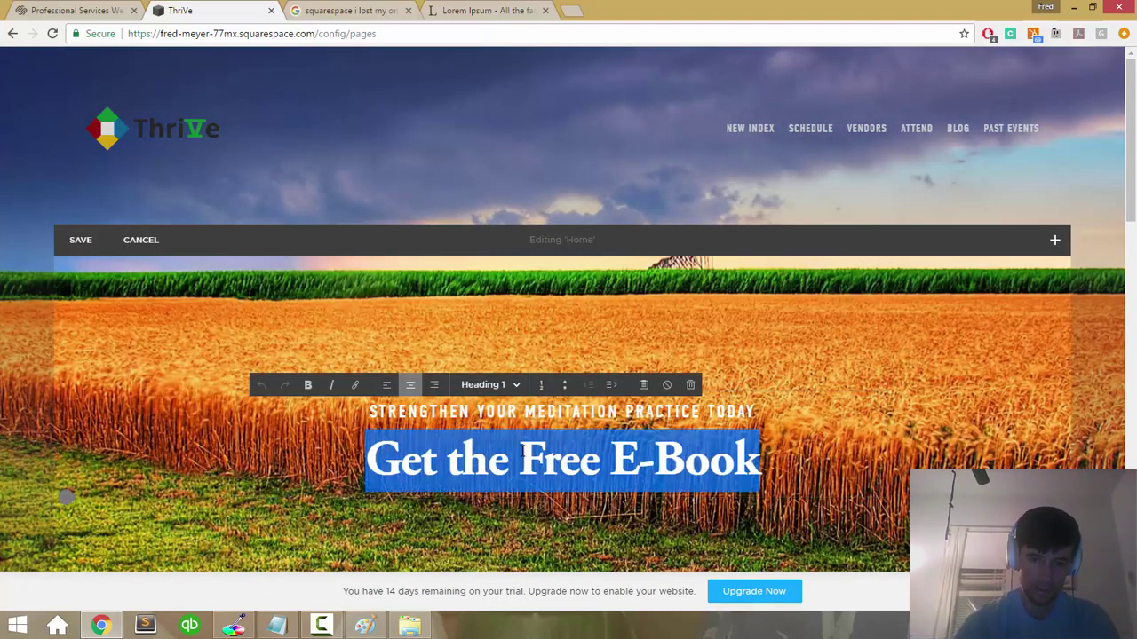
{"action": "left_click", "coordinate": [354, 385]}
{"action": "left_click", "coordinate": [649, 413]}
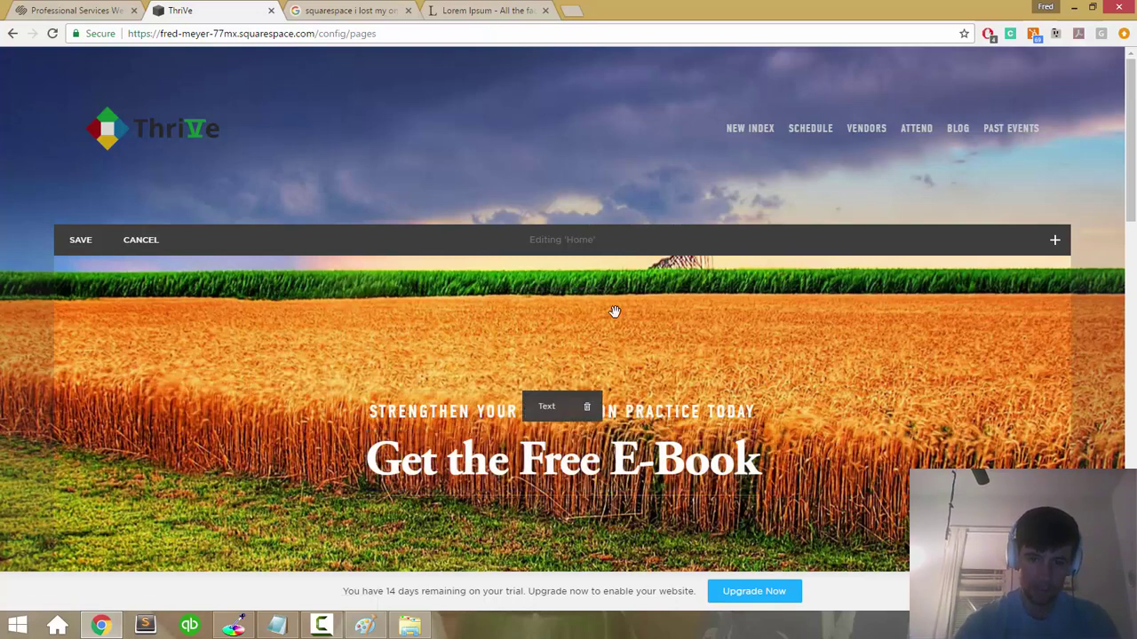
{"action": "triple_click", "coordinate": [401, 450]}
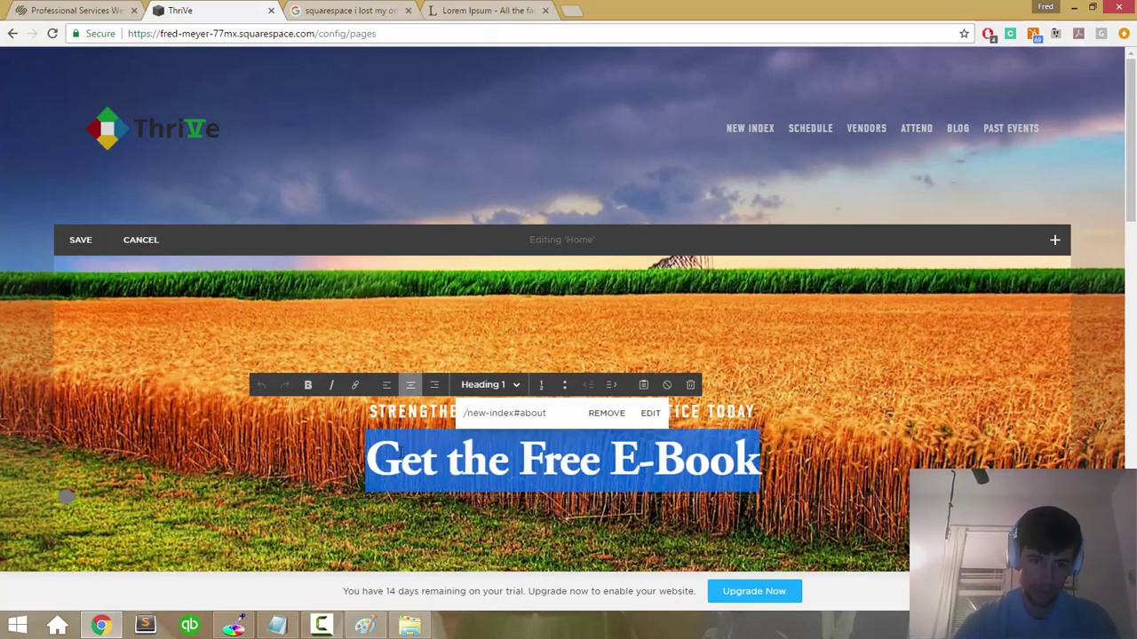
{"action": "left_click", "coordinate": [356, 386]}
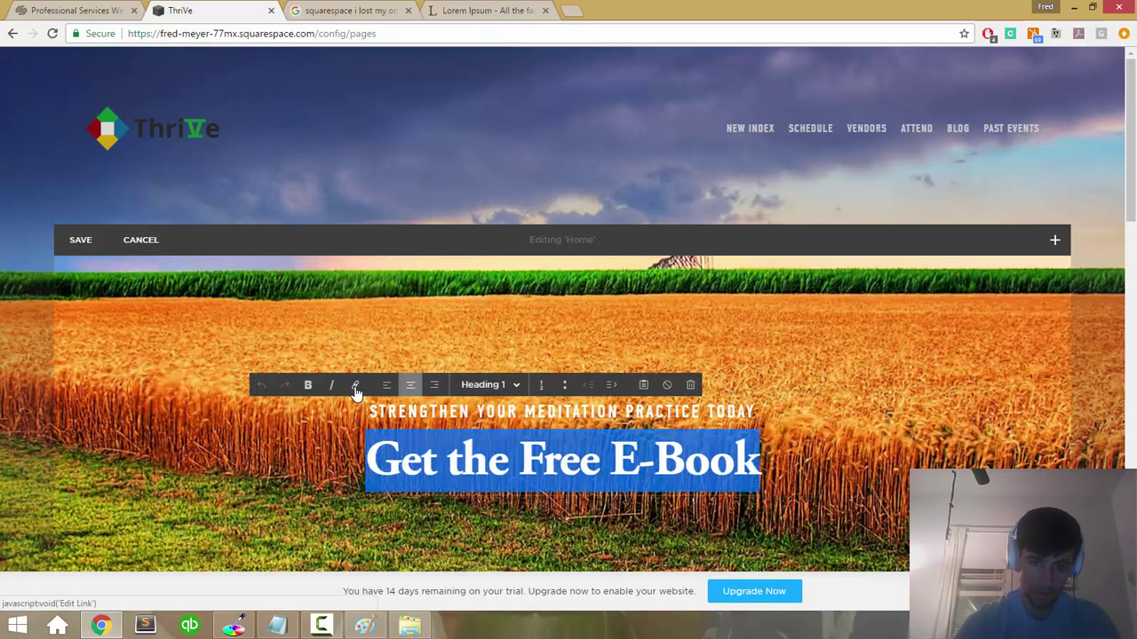
{"action": "left_click", "coordinate": [355, 389]}
{"action": "left_click", "coordinate": [649, 414]}
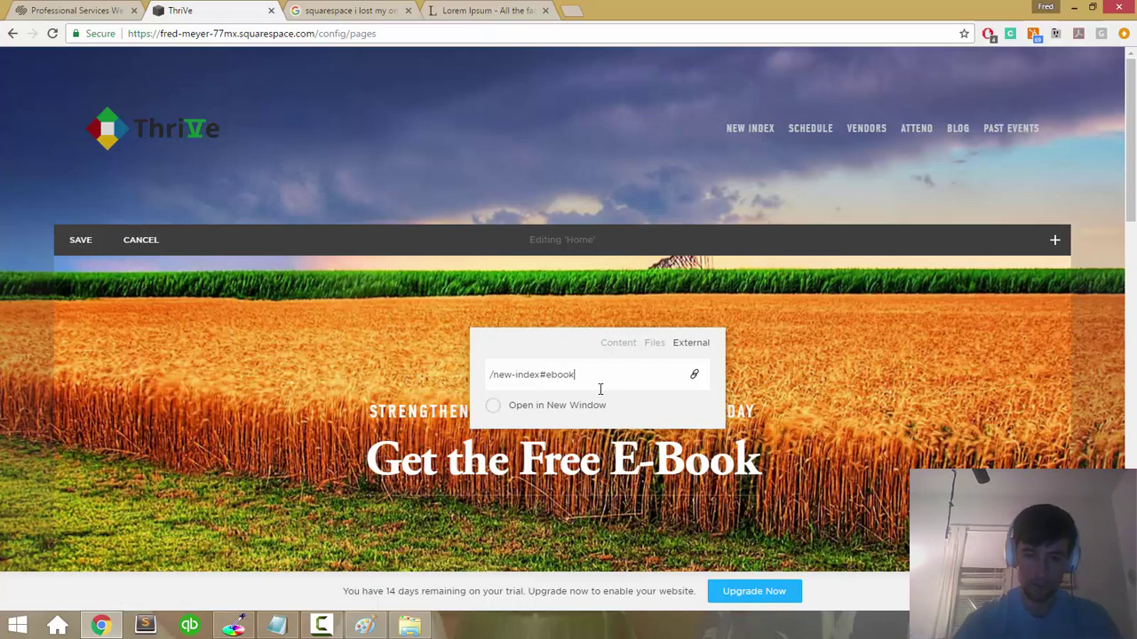
{"action": "key", "text": "Return"}
Step: Save the Home page edits
{"action": "scroll", "coordinate": [601, 387], "scroll_direction": "down", "scroll_amount": 15}
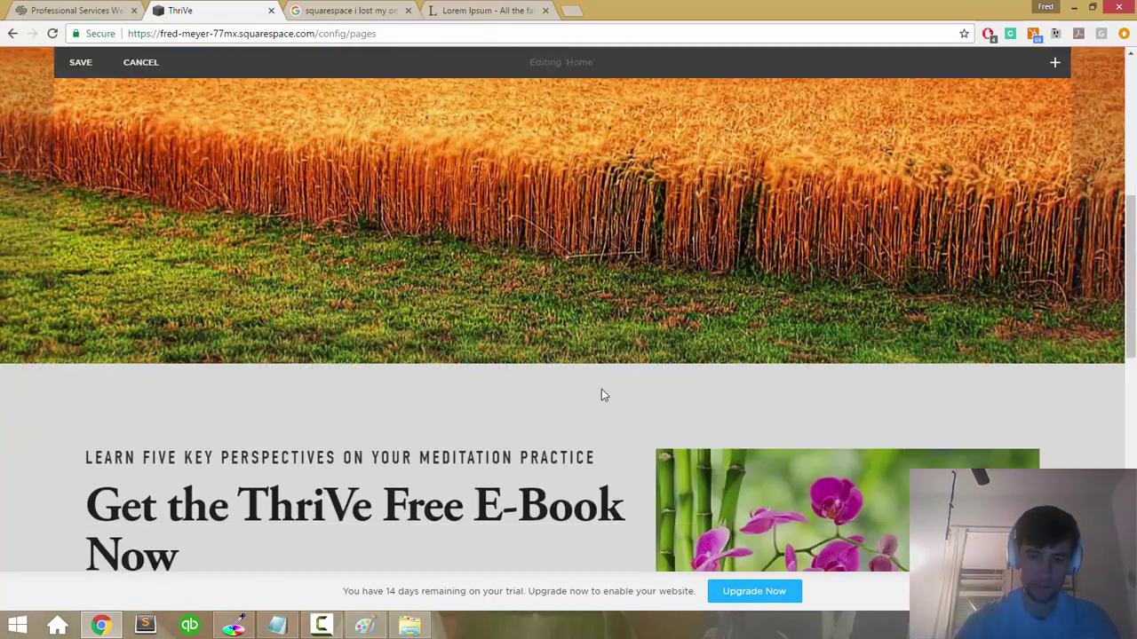
{"action": "scroll", "coordinate": [601, 389], "scroll_direction": "up", "scroll_amount": 15}
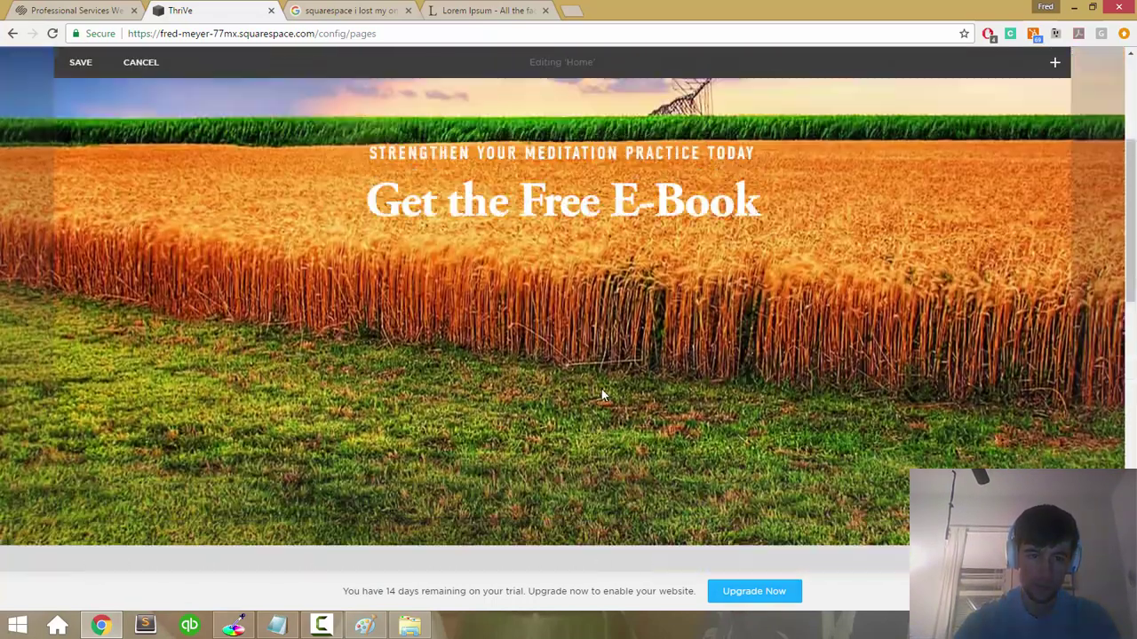
{"action": "scroll", "coordinate": [601, 389], "scroll_direction": "down", "scroll_amount": 15}
{"action": "scroll", "coordinate": [601, 395], "scroll_direction": "up", "scroll_amount": 15}
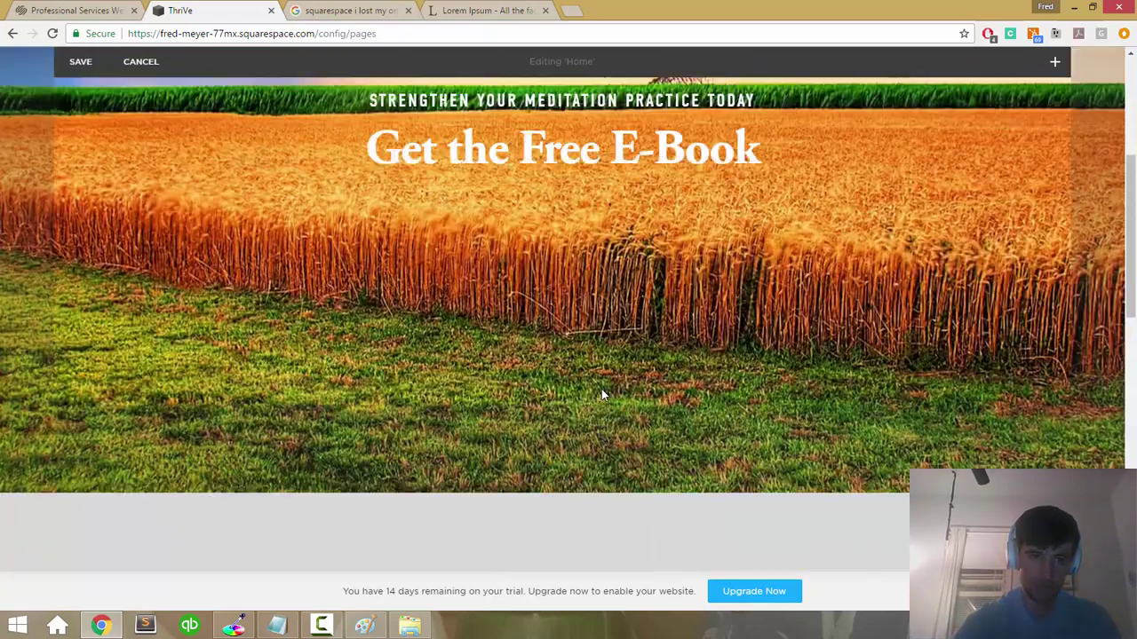
{"action": "left_click", "coordinate": [87, 252]}
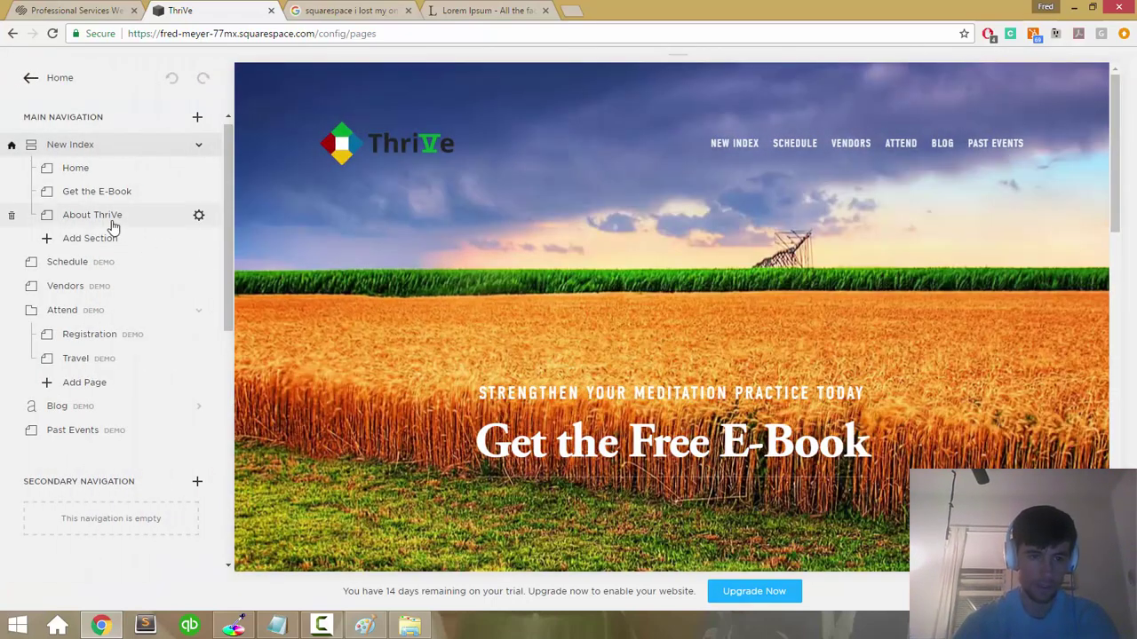
Step: Show the About ThriVe page in the preview and scroll through the pages list
{"action": "left_click", "coordinate": [111, 222]}
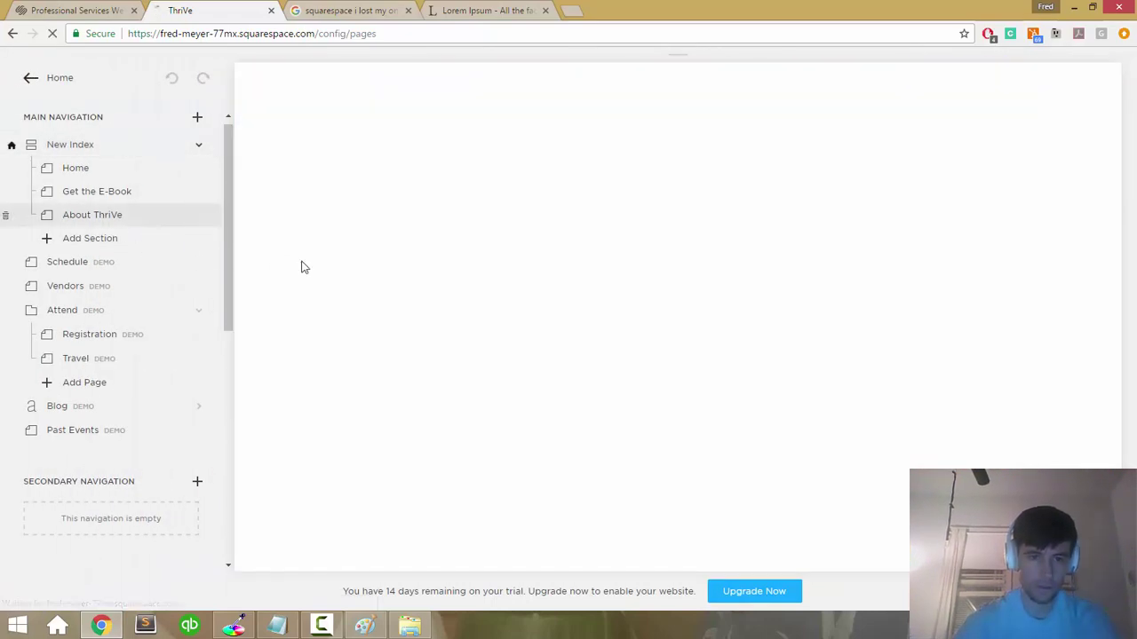
{"action": "scroll", "coordinate": [446, 280], "scroll_direction": "down", "scroll_amount": 15}
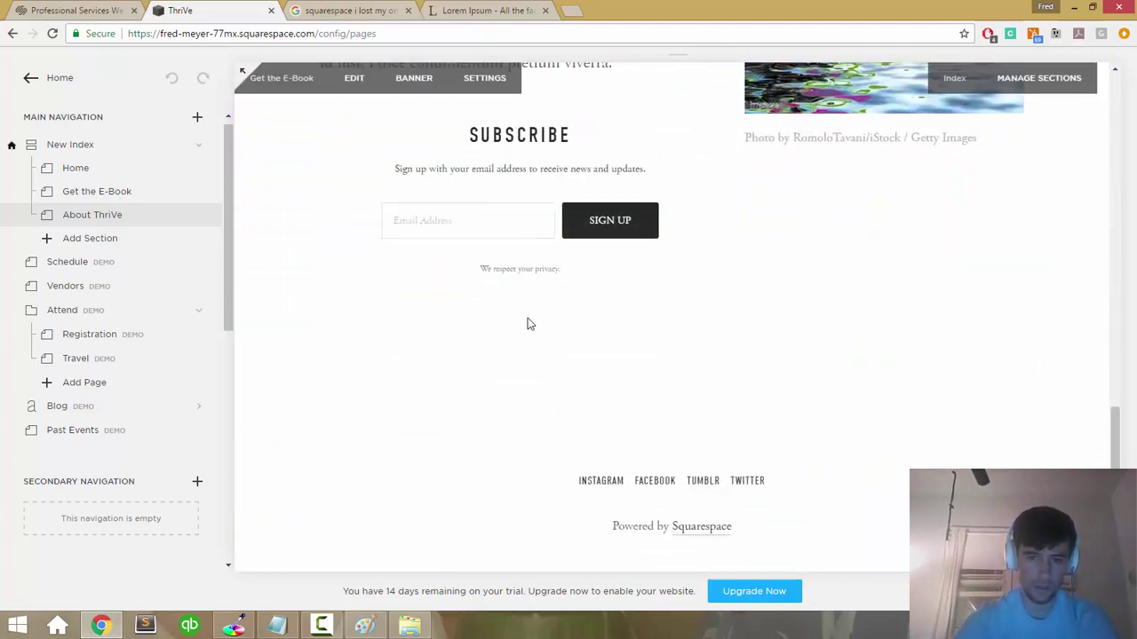
{"action": "scroll", "coordinate": [528, 322], "scroll_direction": "up", "scroll_amount": 10}
{"action": "scroll", "coordinate": [528, 317], "scroll_direction": "down", "scroll_amount": 5}
{"action": "scroll", "coordinate": [528, 324], "scroll_direction": "down", "scroll_amount": 1}
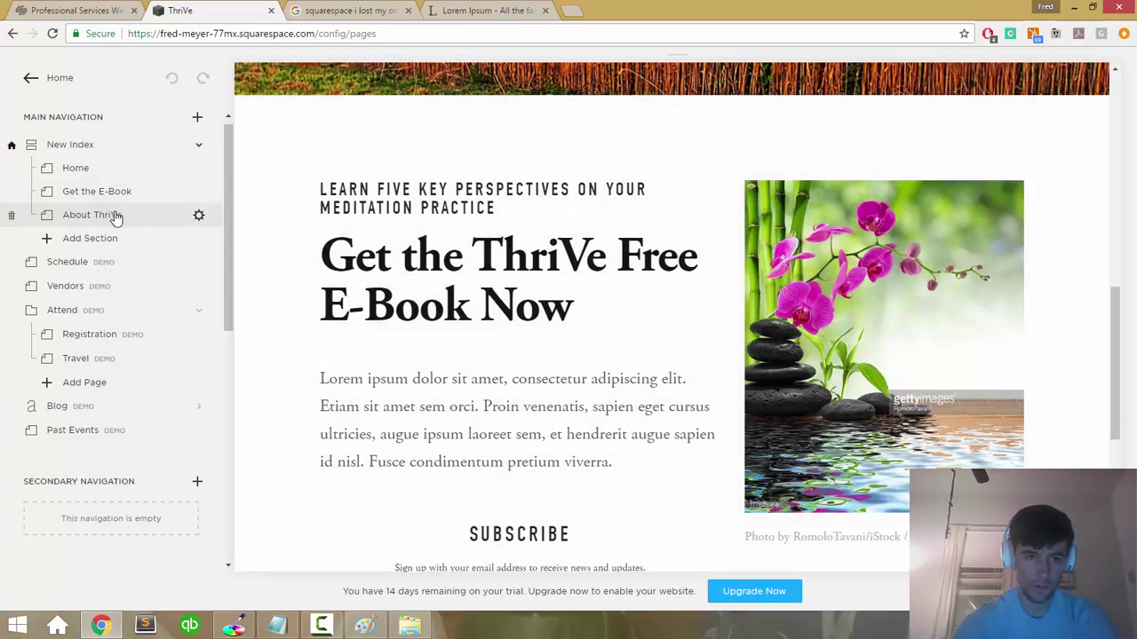
Step: Review About ThriVe's Basic, Media and Advanced settings, confirming the URL slug is about
{"action": "double_click", "coordinate": [115, 215]}
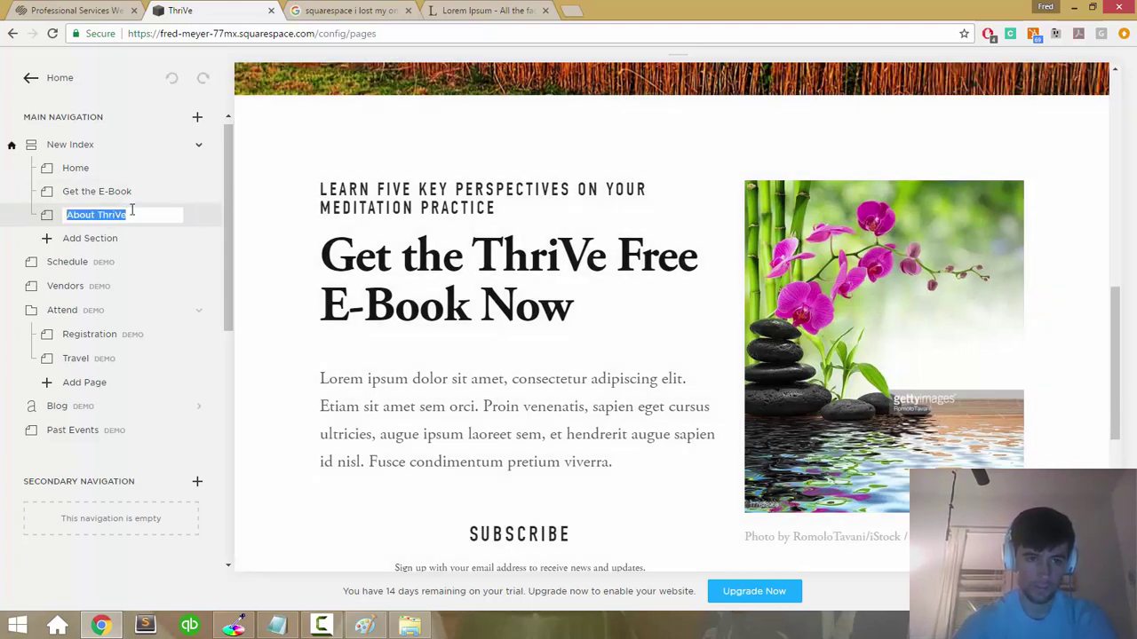
{"action": "left_click", "coordinate": [199, 218]}
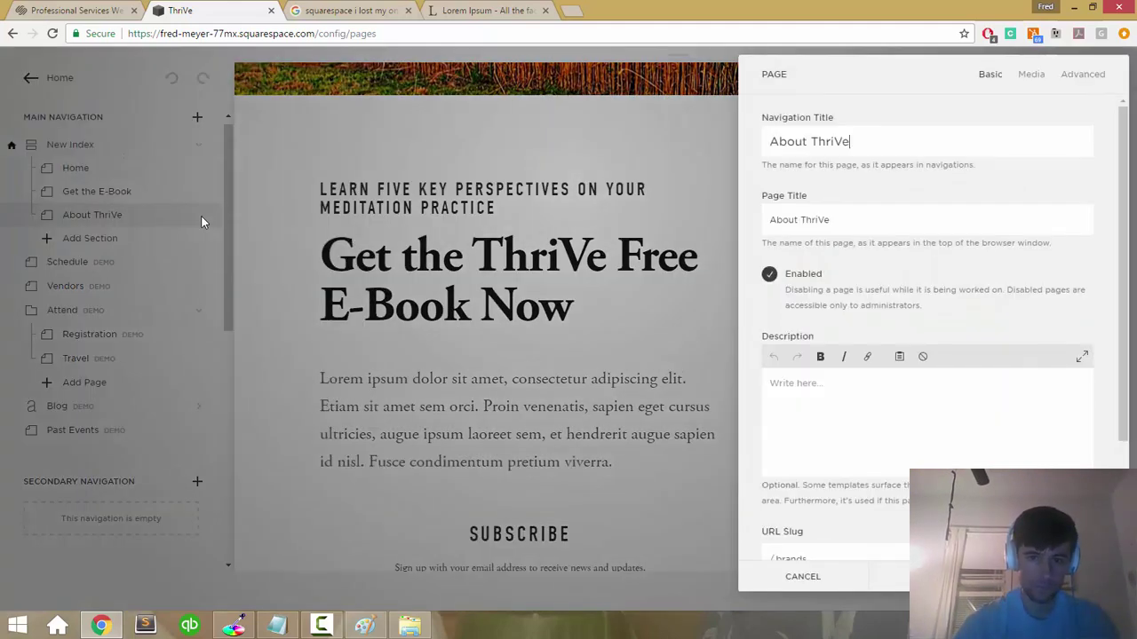
{"action": "scroll", "coordinate": [772, 324], "scroll_direction": "down", "scroll_amount": 2}
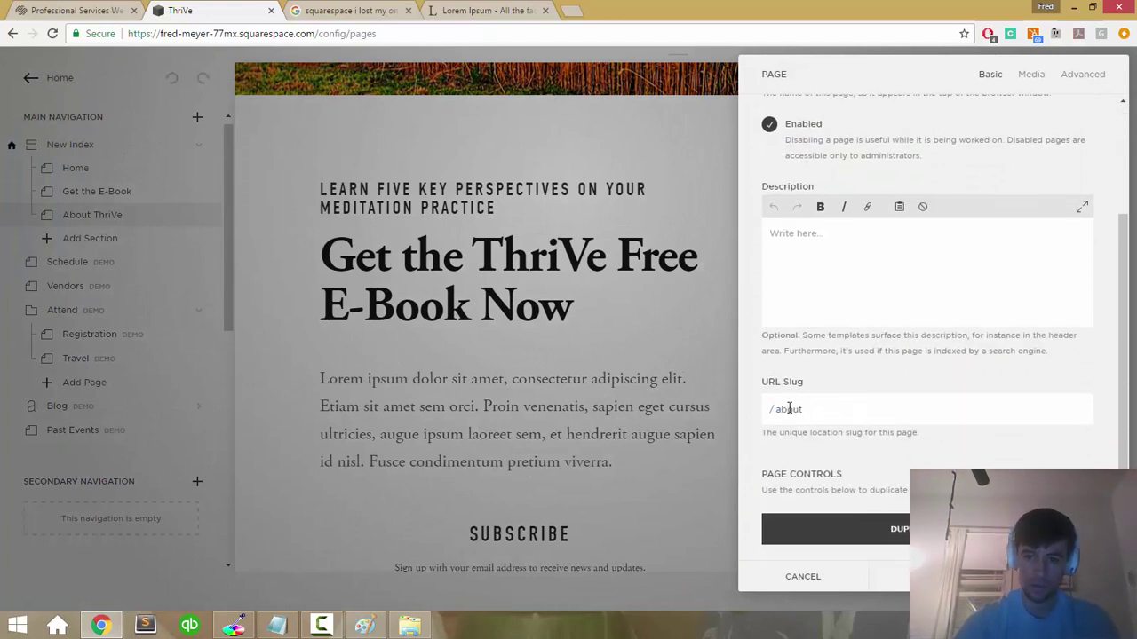
{"action": "scroll", "coordinate": [789, 408], "scroll_direction": "up", "scroll_amount": 2}
{"action": "left_click", "coordinate": [1043, 81]}
{"action": "left_click", "coordinate": [1074, 80]}
{"action": "left_click", "coordinate": [988, 75]}
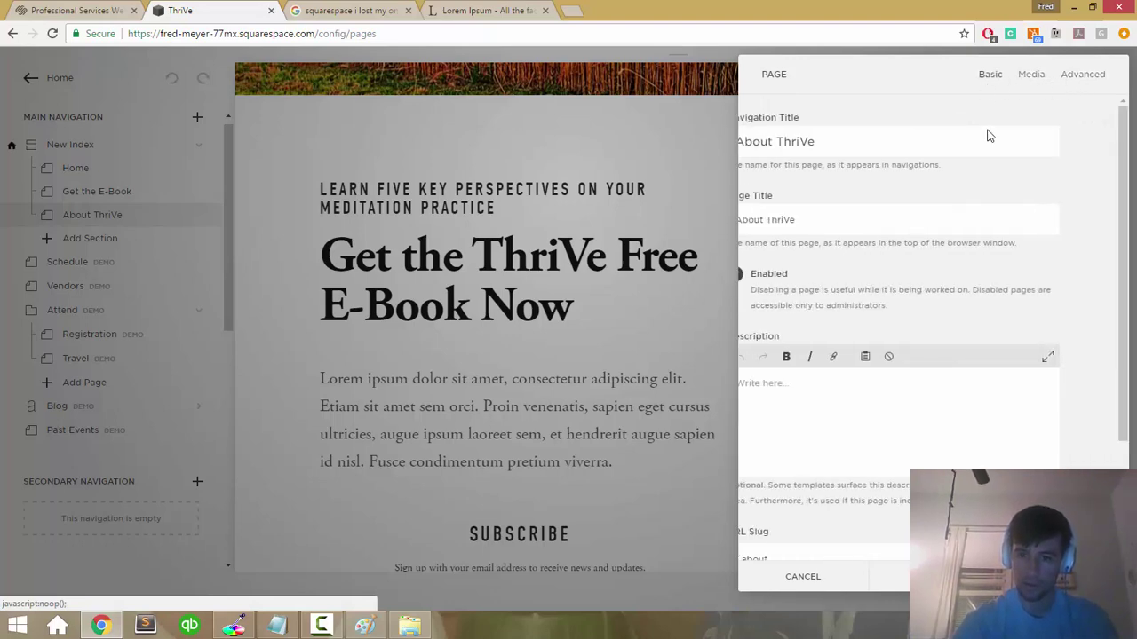
{"action": "left_click", "coordinate": [803, 577]}
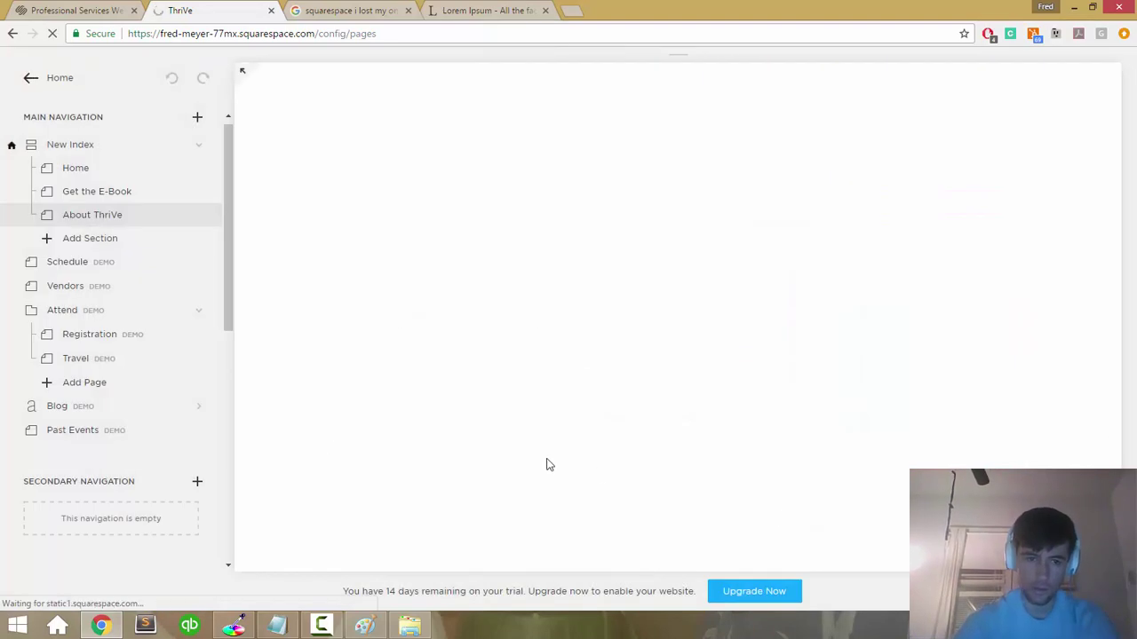
Step: Move About ThriVe above Get the E-Book in the page list, then return to the ThriVe editor
{"action": "scroll", "coordinate": [546, 465], "scroll_direction": "down", "scroll_amount": 5}
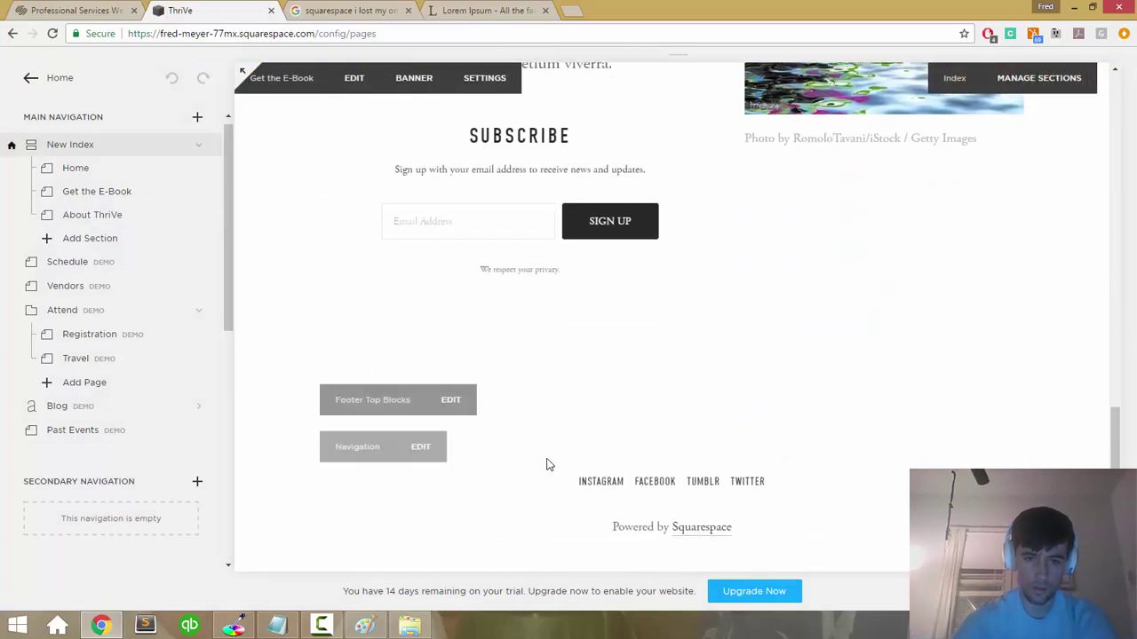
{"action": "scroll", "coordinate": [546, 465], "scroll_direction": "up", "scroll_amount": 10}
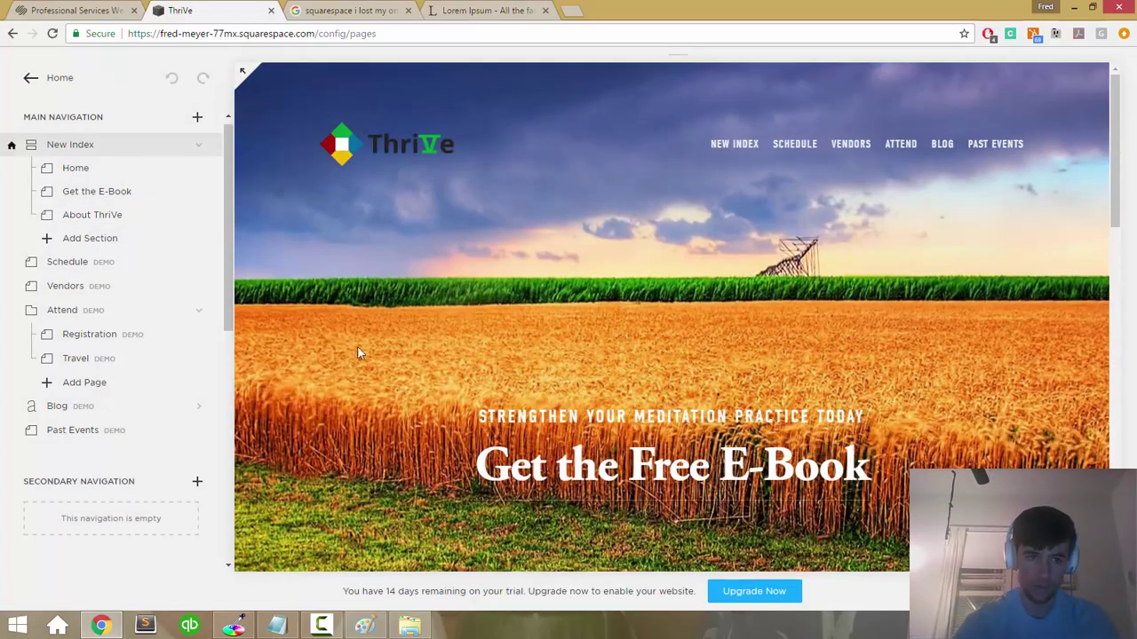
{"action": "left_click_drag", "start_coordinate": [104, 213], "coordinate": [116, 185]}
{"action": "scroll", "coordinate": [444, 307], "scroll_direction": "down", "scroll_amount": 5}
{"action": "scroll", "coordinate": [435, 308], "scroll_direction": "down", "scroll_amount": 10}
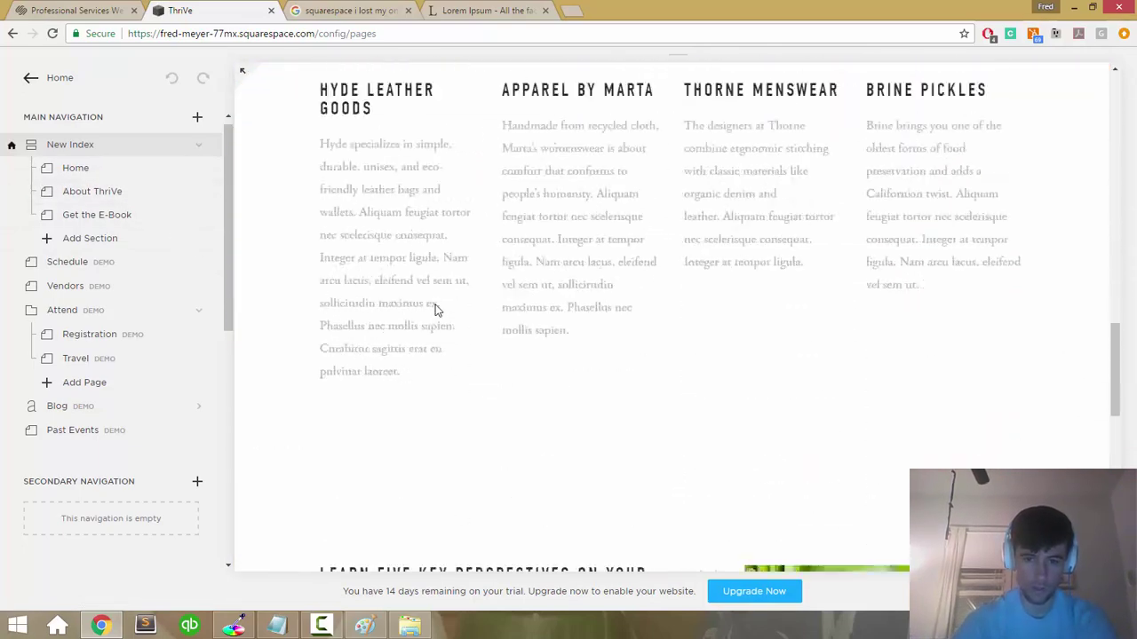
{"action": "scroll", "coordinate": [435, 309], "scroll_direction": "up", "scroll_amount": 4}
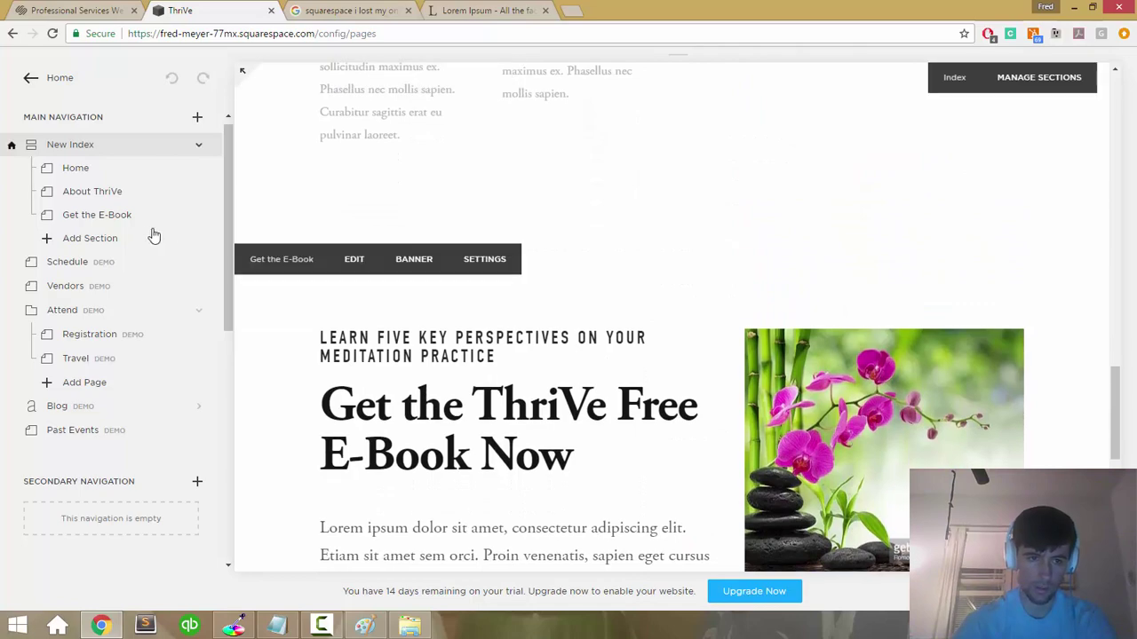
{"action": "left_click_drag", "start_coordinate": [134, 219], "coordinate": [134, 191]}
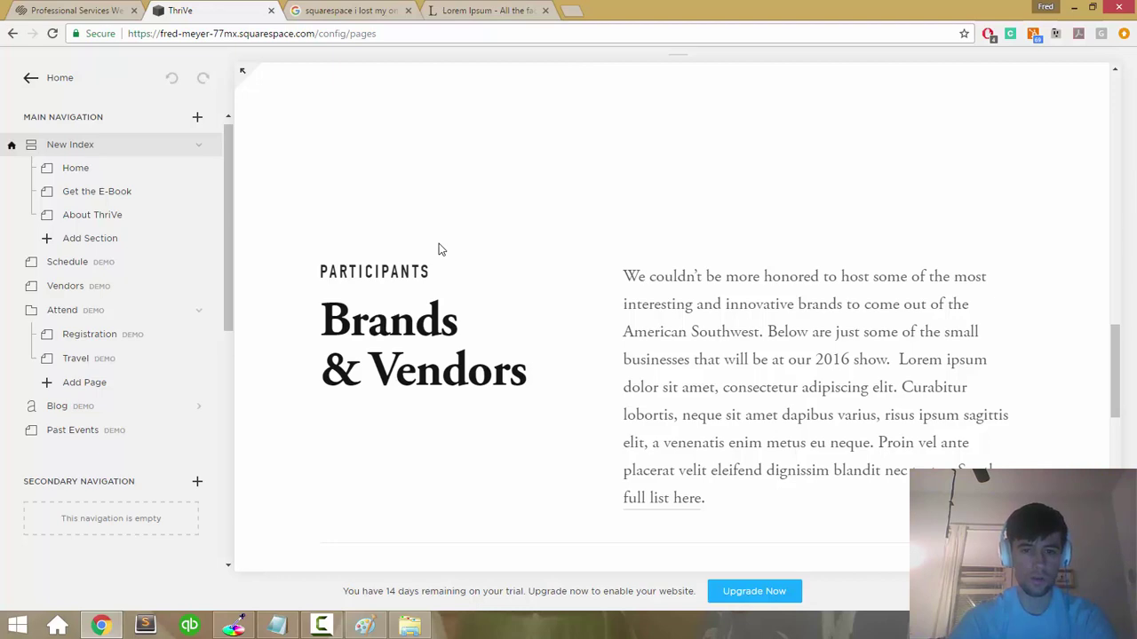
{"action": "left_click", "coordinate": [496, 11]}
{"action": "left_click", "coordinate": [265, 5]}
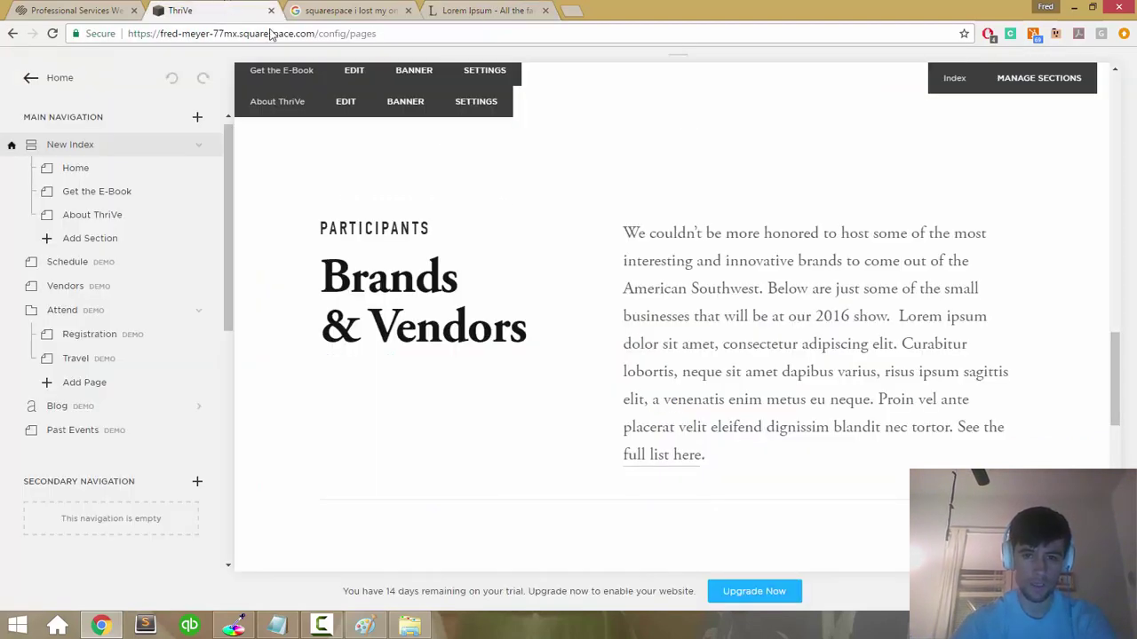
Step: Replace the vendors paragraph with pasted Lorem ipsum text
{"action": "double_click", "coordinate": [657, 275]}
{"action": "key", "text": "ctrl+a"}
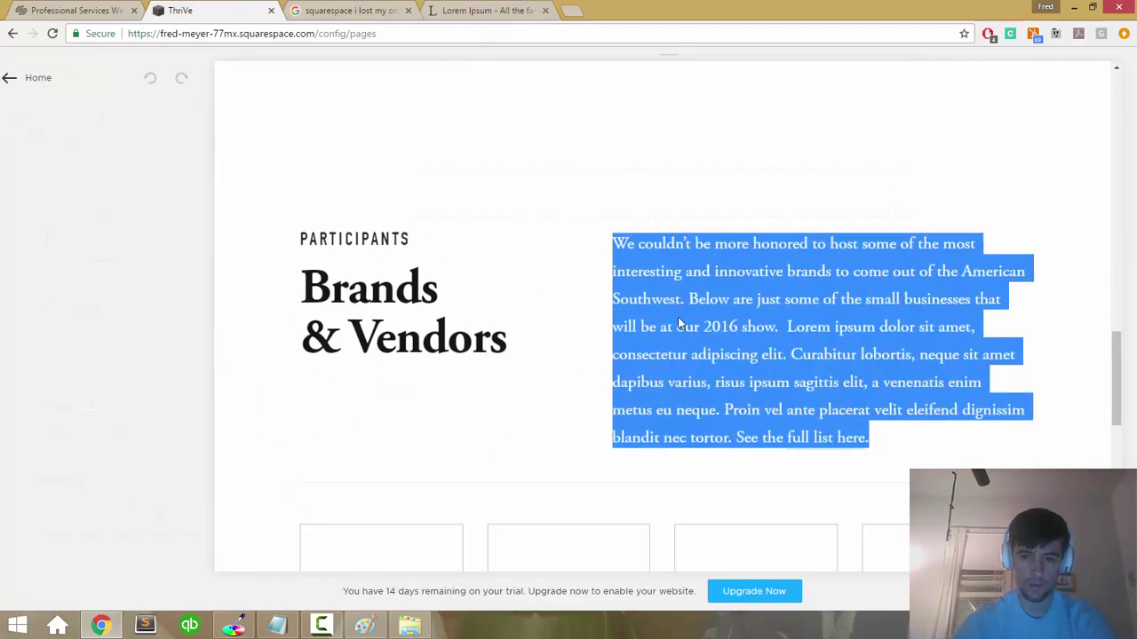
{"action": "left_click", "coordinate": [679, 323]}
{"action": "key", "text": "shift+Down"}
{"action": "key", "text": "shift+Down"}
{"action": "key", "text": "shift+Down"}
{"action": "key", "text": "shift+Down"}
{"action": "key", "text": "shift+Down"}
{"action": "key", "text": "shift+Down"}
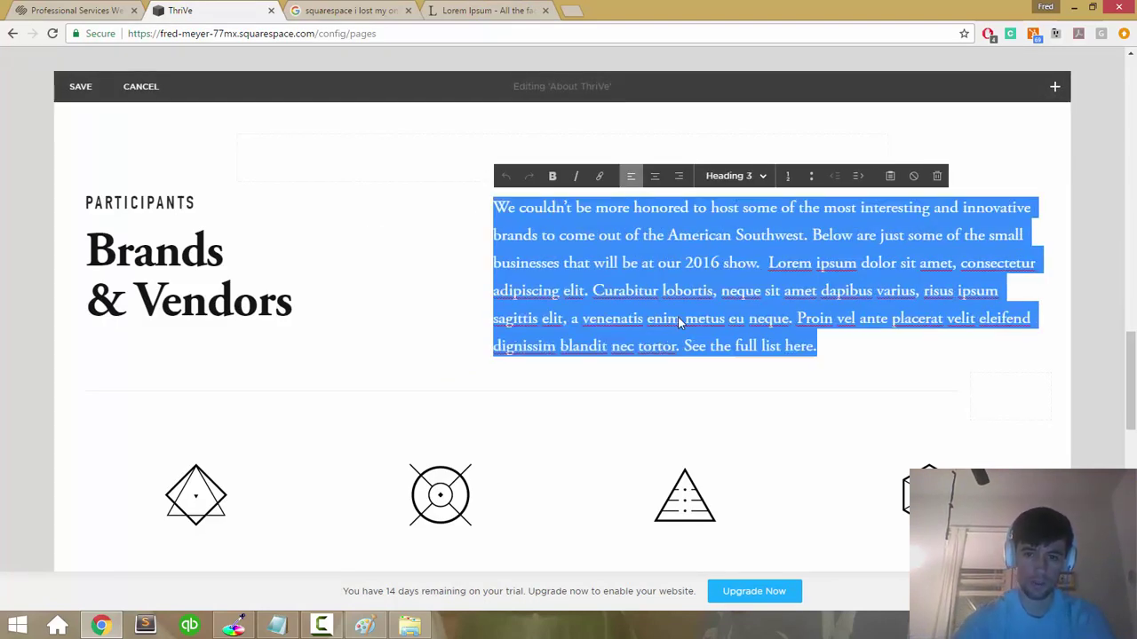
{"action": "type", "text": "Lorem ipsum dolor sit amet, consectetur adipiscing elit. Etiam sit amet sem orci. Proin venenatis, sapien eget cursus ultricies, augue ipsum laoreet sem, et hendrerit augue sapien id nisl. Fusce condimentum pretium viverra. Morbi scelerisque, augue rutrum maximus lacinia, leo dolor placerat urna, ut accumsan lorem turpis eget massa. Duis at ex posuere, faucibus lacus congue, pharetra erat. Etiam sit amet imperdiet ante. In hac habitasse platea dictumst."}
Step: Retitle the heading 'Five Facets in Your Meditation Practice' with kicker 'THRIVE', then save
{"action": "left_click", "coordinate": [160, 293]}
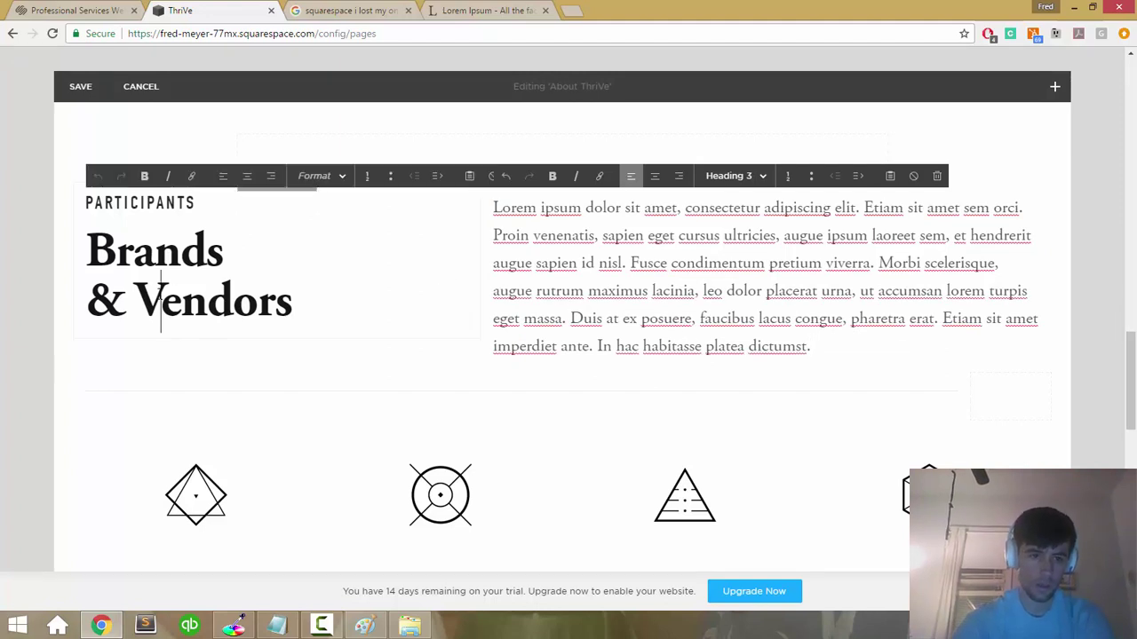
{"action": "triple_click", "coordinate": [160, 293]}
{"action": "double_click", "coordinate": [158, 259]}
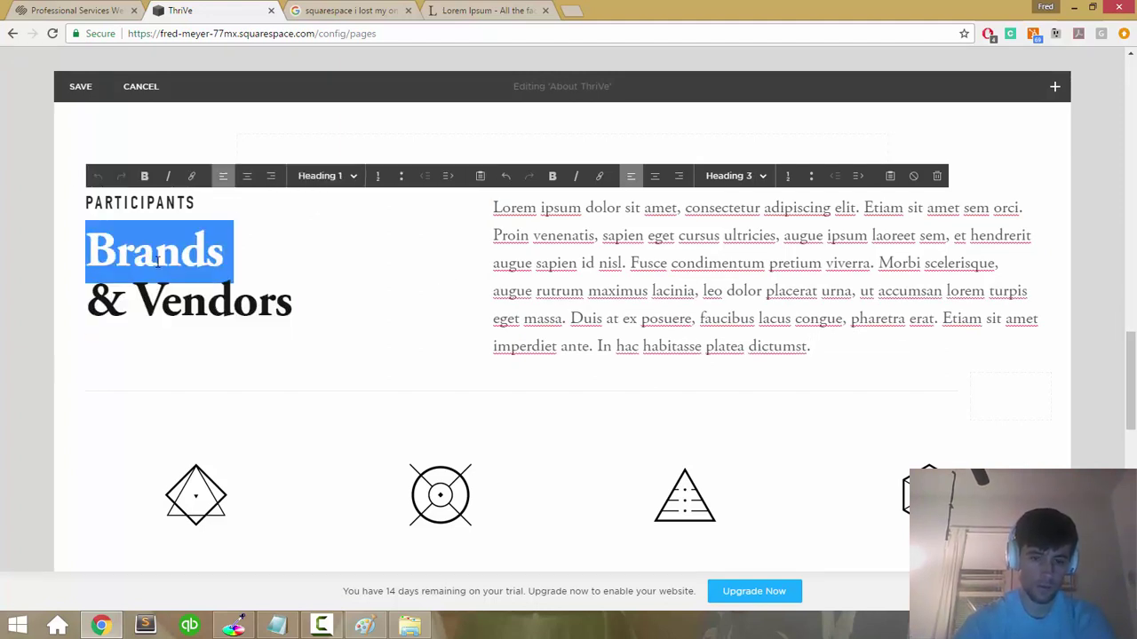
{"action": "key", "text": "shift+Down"}
{"action": "key", "text": "shift+End"}
{"action": "type", "text": "Five "}
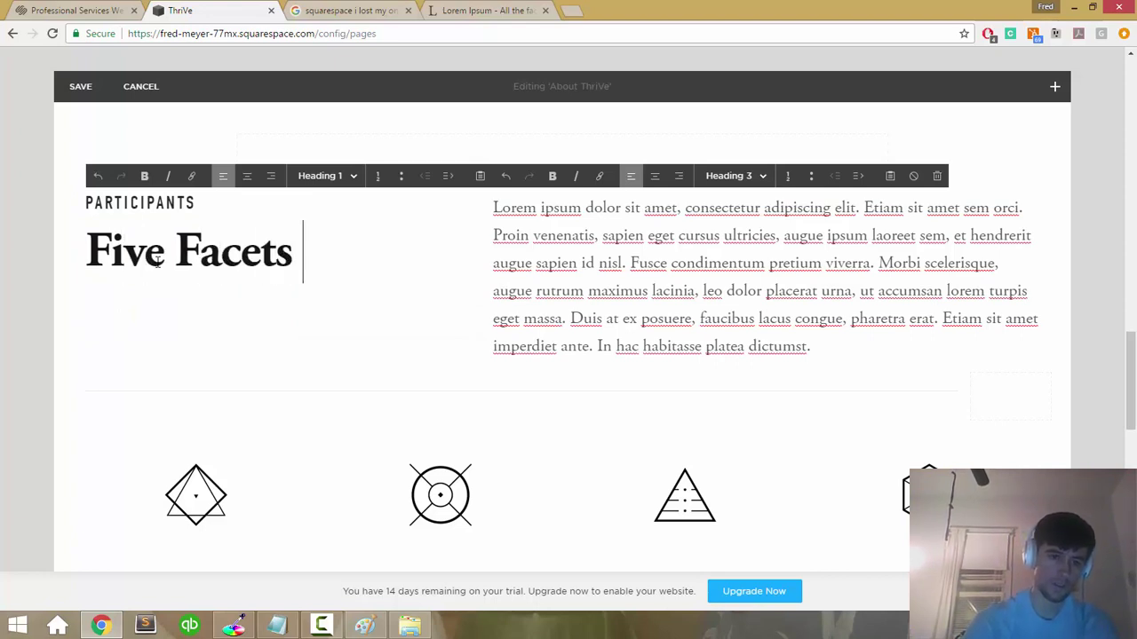
{"action": "type", "text": "Facets in You"}
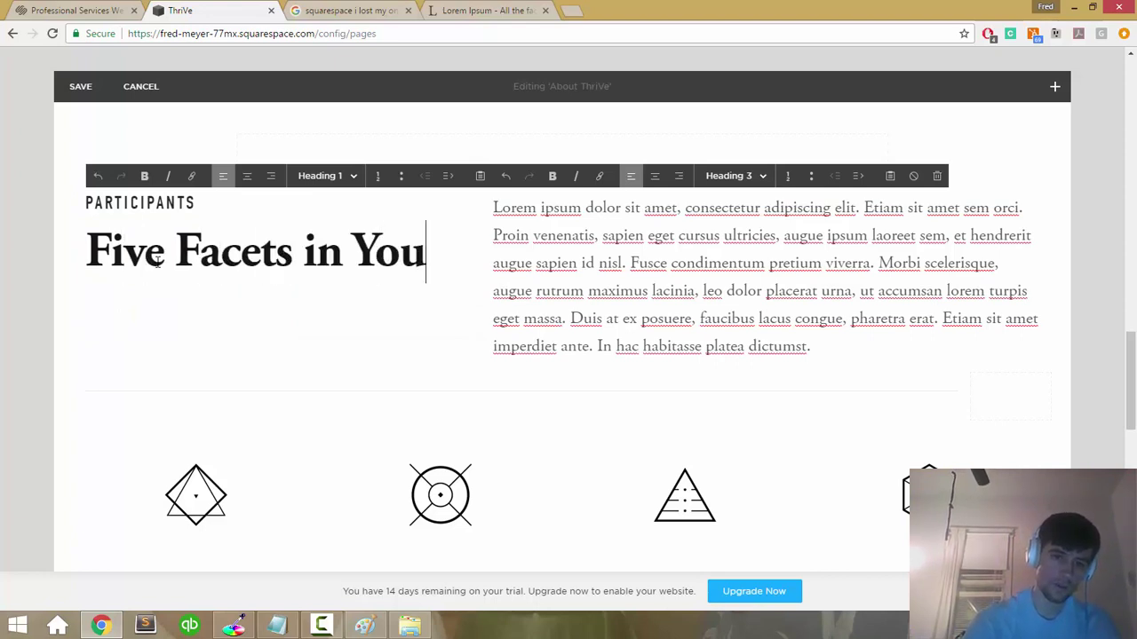
{"action": "type", "text": "r Meditation Practice"}
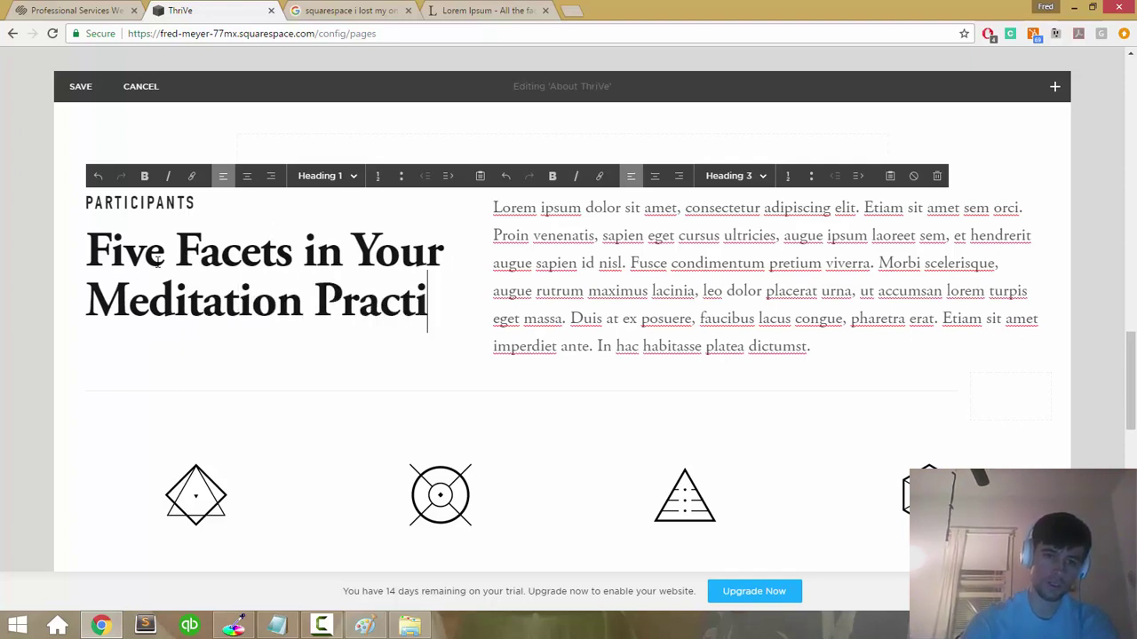
{"action": "double_click", "coordinate": [147, 207]}
{"action": "type", "text": "THRIVE"}
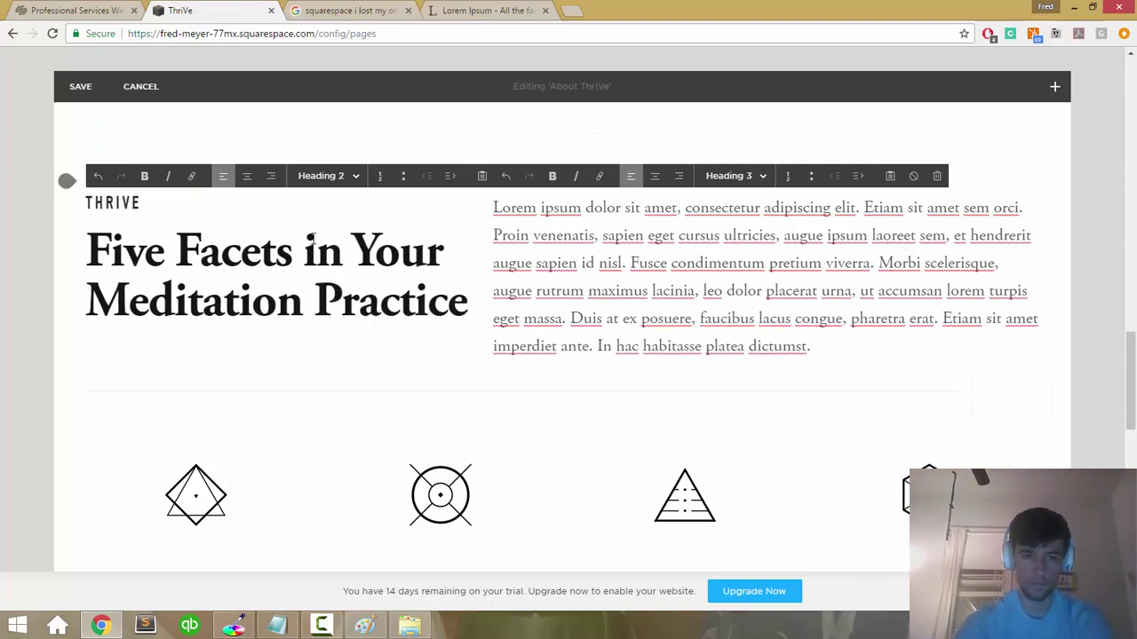
{"action": "left_click", "coordinate": [655, 299]}
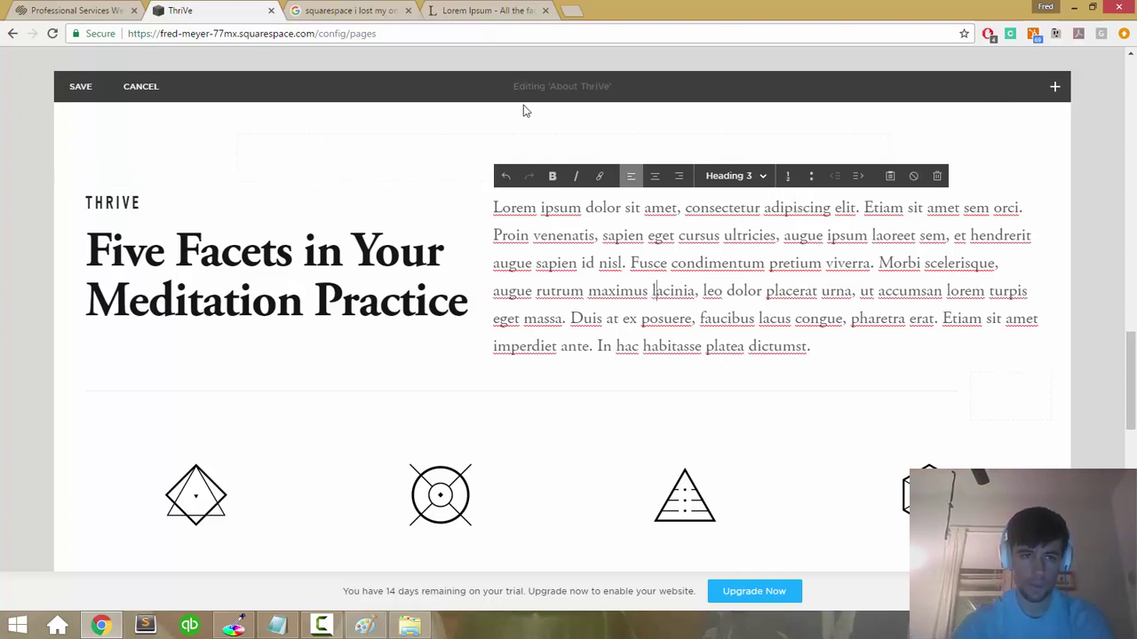
{"action": "left_click", "coordinate": [81, 89]}
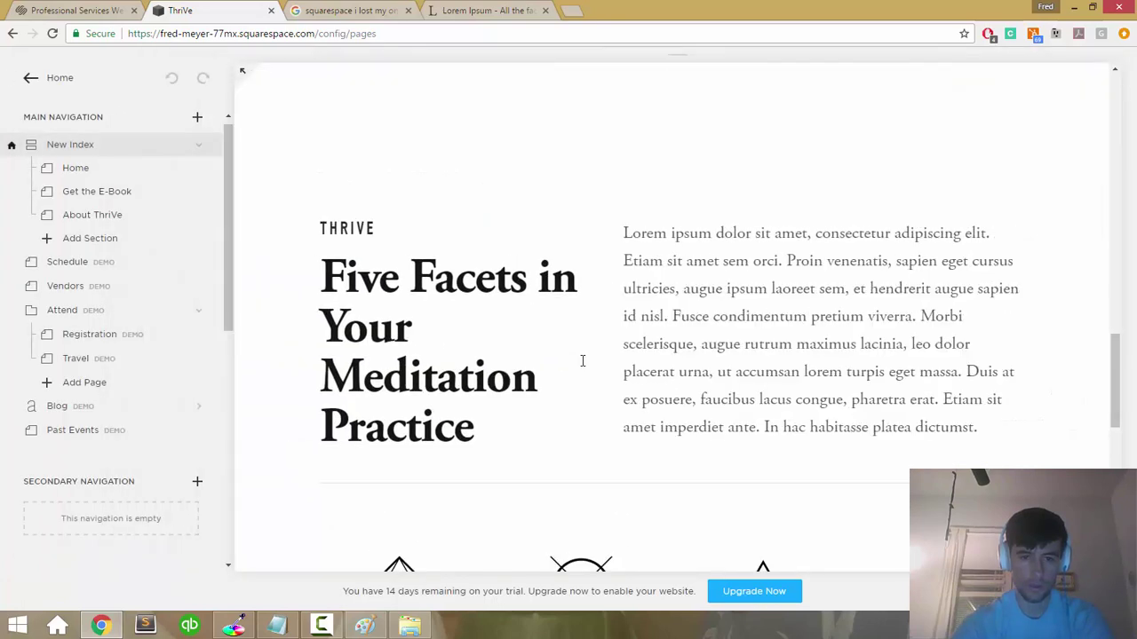
Step: Drag the Lorem ipsum block's left edge rightward so it starts further from the heading
{"action": "scroll", "coordinate": [582, 366], "scroll_direction": "down", "scroll_amount": 2}
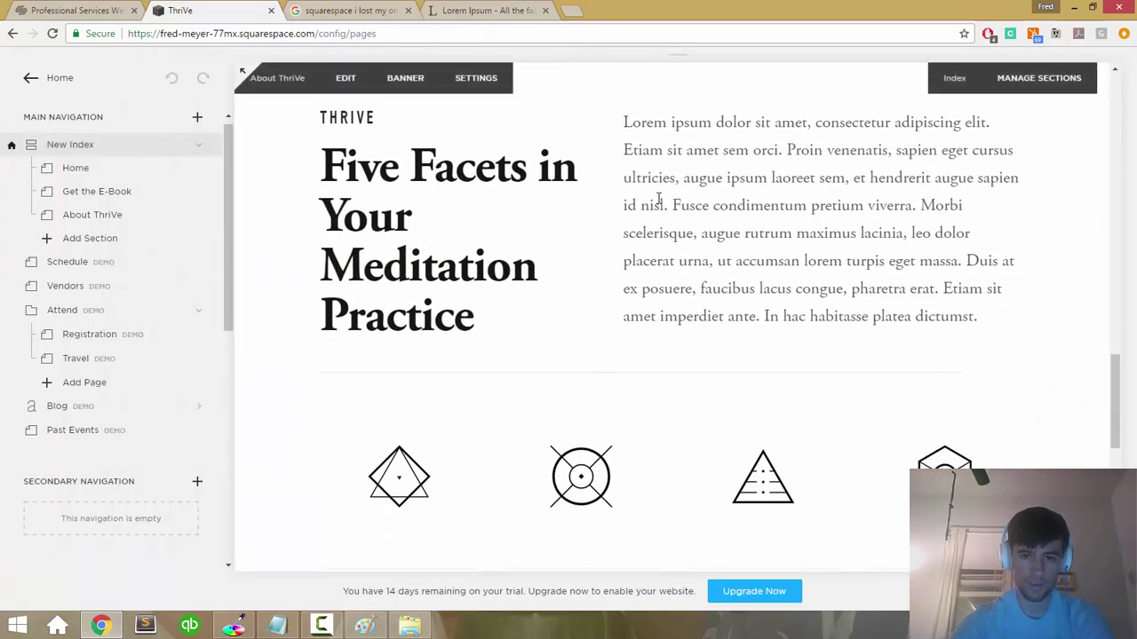
{"action": "double_click", "coordinate": [632, 232]}
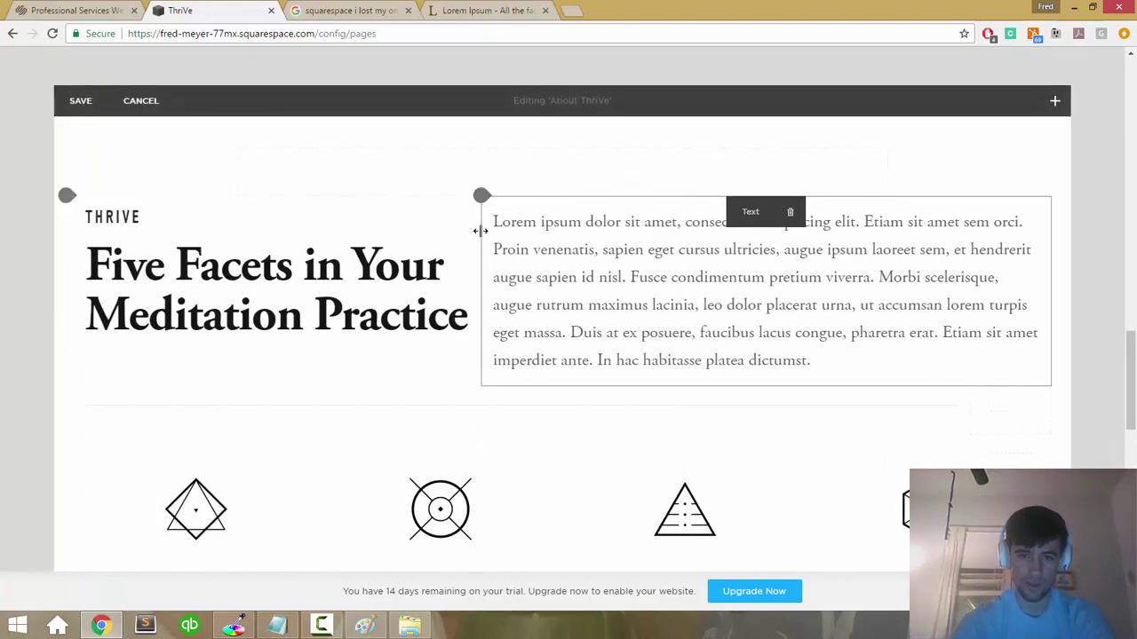
{"action": "left_click_drag", "start_coordinate": [498, 230], "coordinate": [533, 225]}
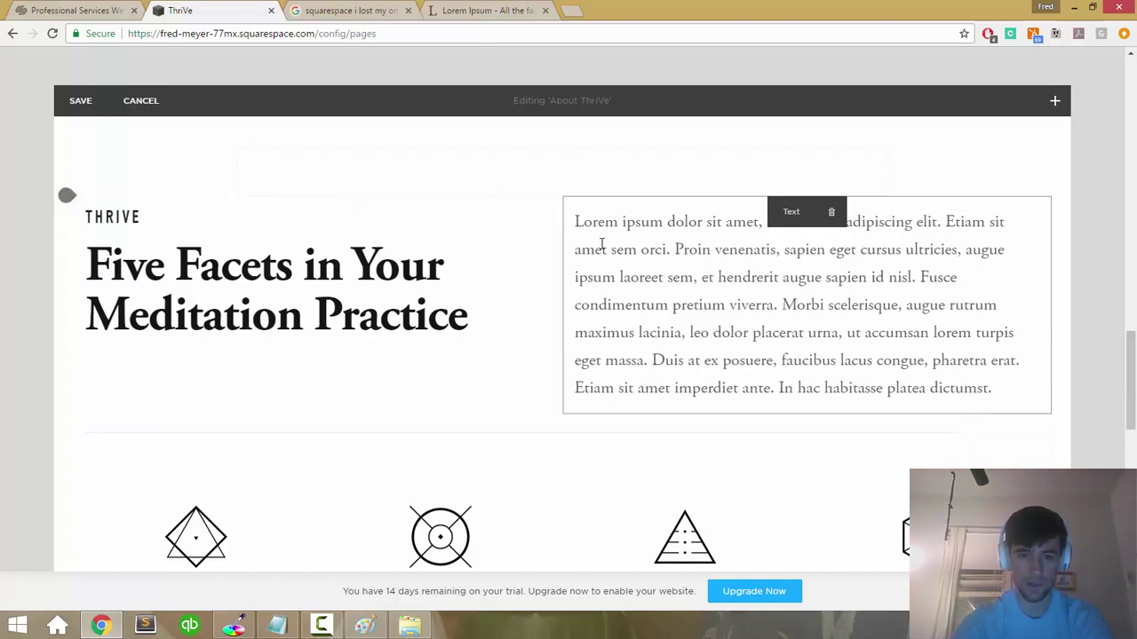
{"action": "left_click", "coordinate": [657, 254]}
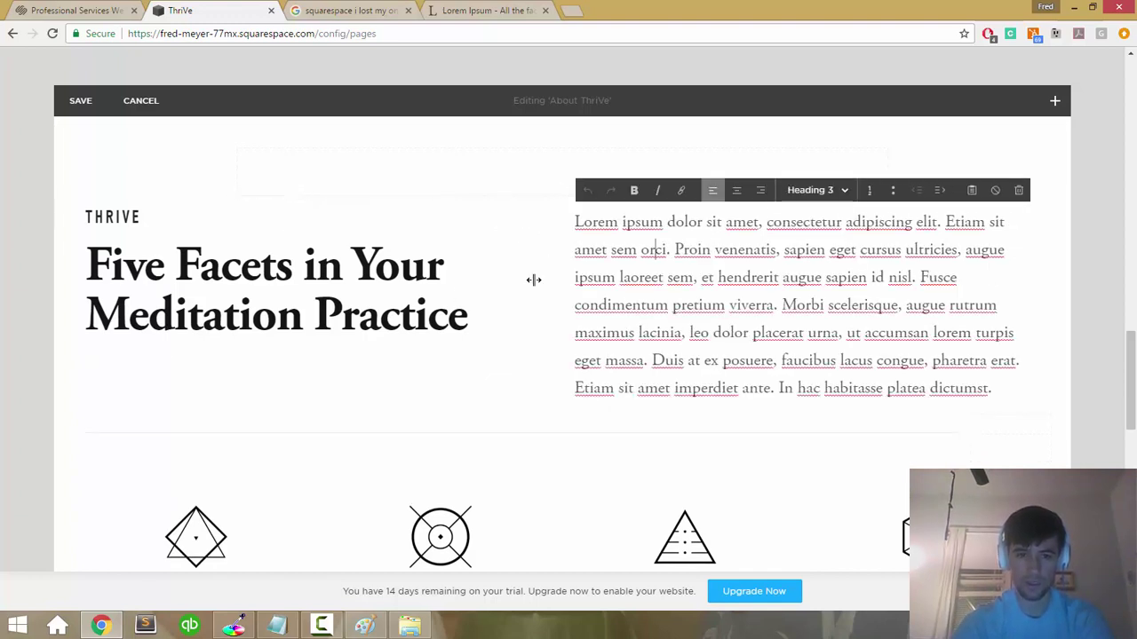
Step: Check the heading and body text, then scroll to the four icon-topped brand columns
{"action": "left_click", "coordinate": [366, 303]}
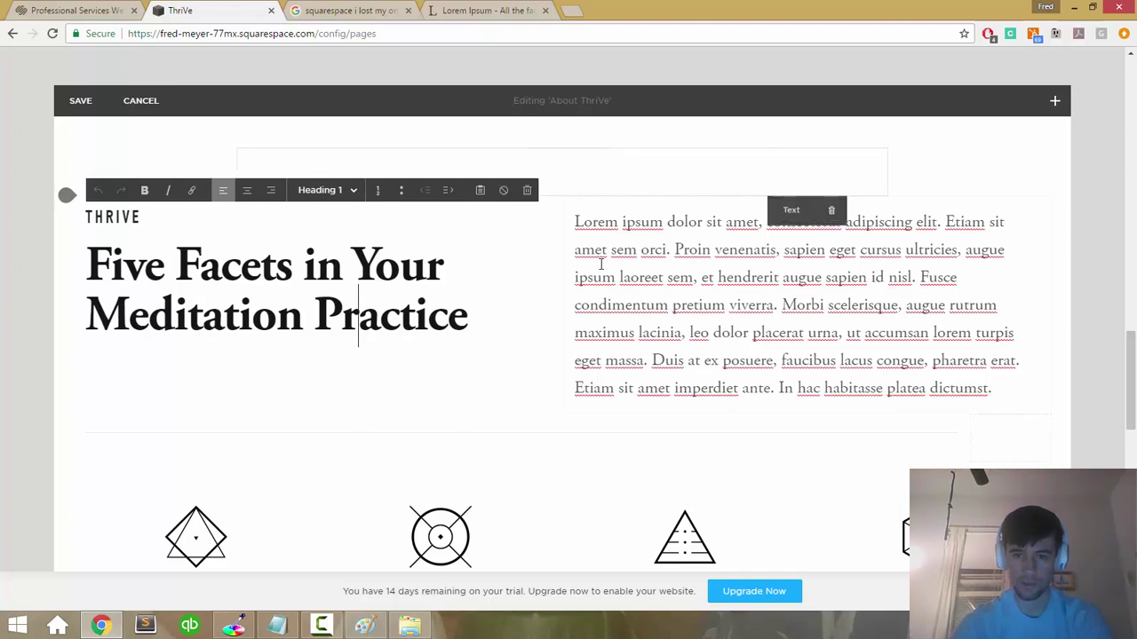
{"action": "left_click", "coordinate": [1068, 310]}
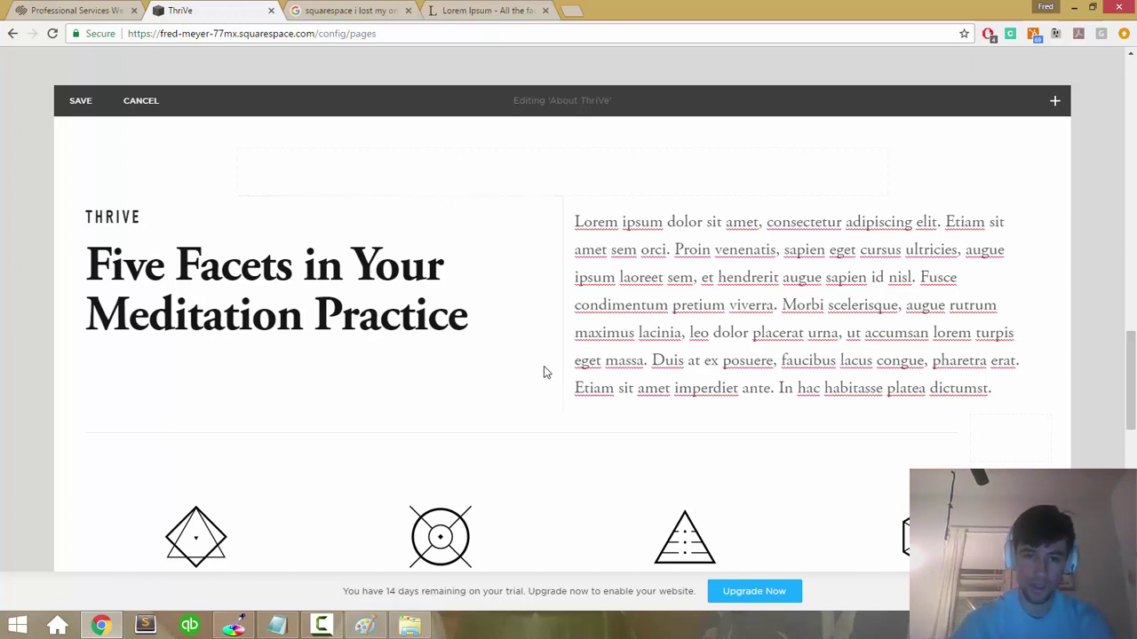
{"action": "left_click", "coordinate": [622, 305]}
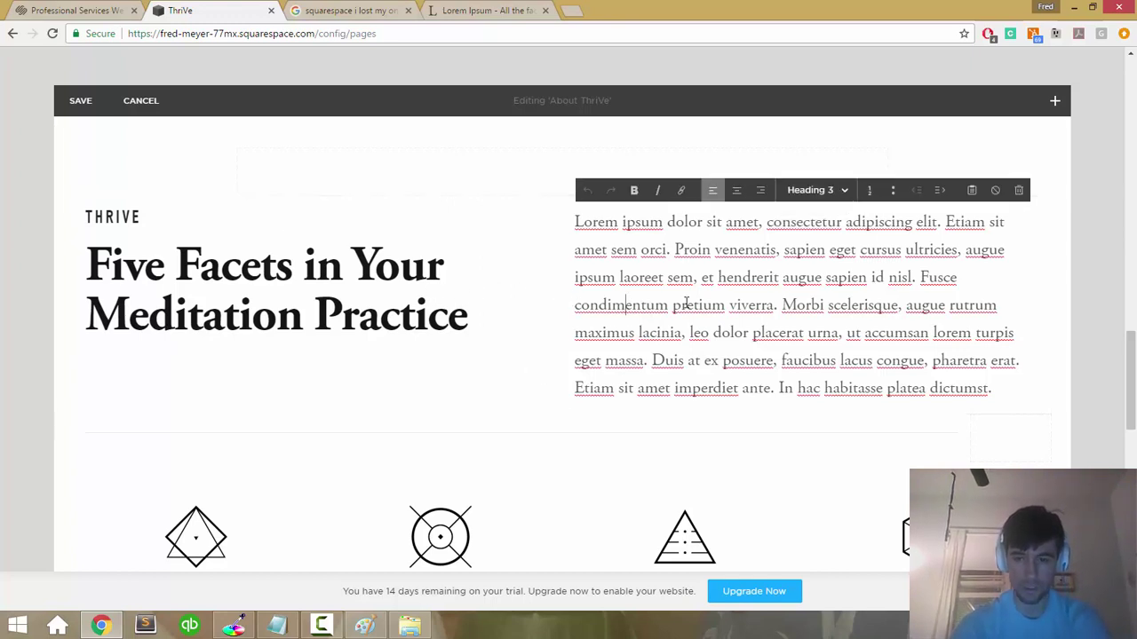
{"action": "left_click", "coordinate": [1110, 335]}
{"action": "scroll", "coordinate": [1080, 333], "scroll_direction": "down", "scroll_amount": 2}
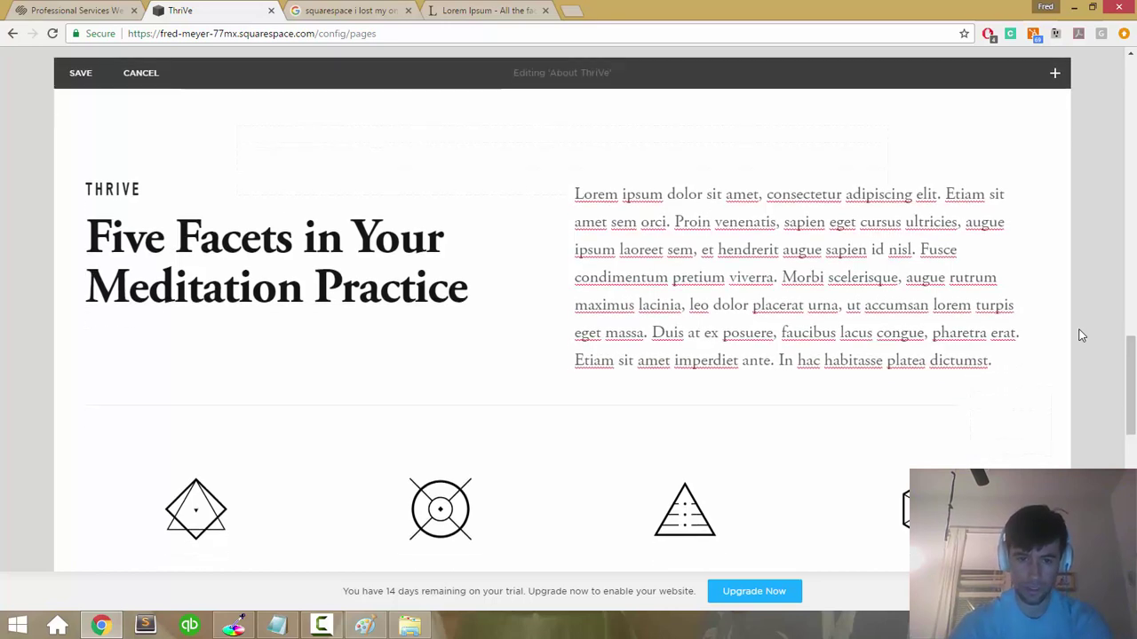
{"action": "scroll", "coordinate": [479, 208], "scroll_direction": "up", "scroll_amount": 2}
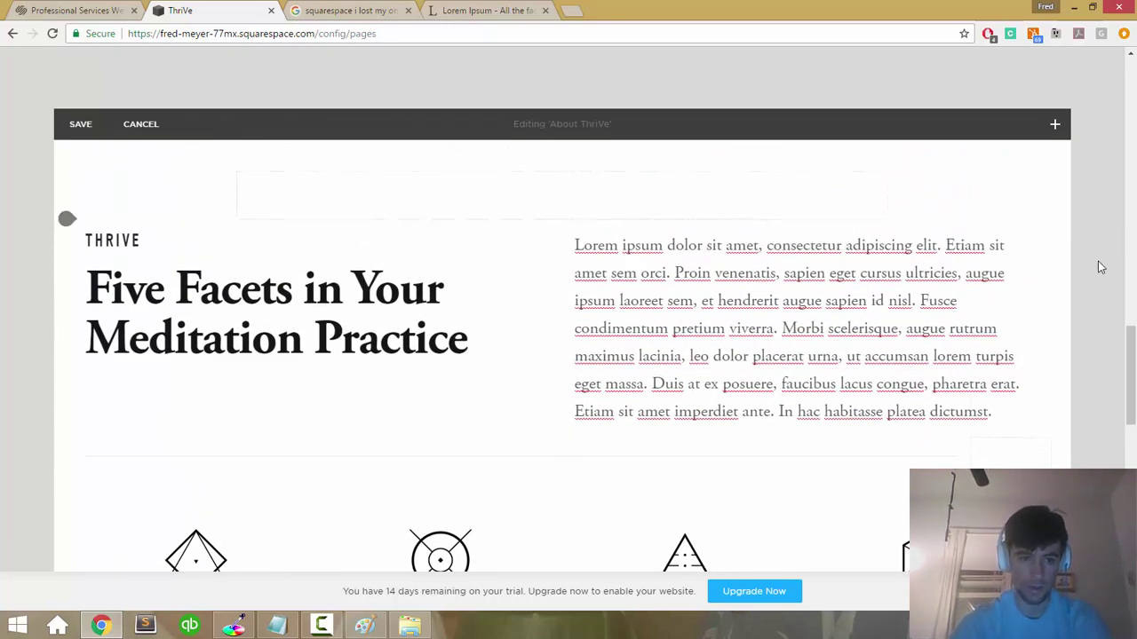
{"action": "scroll", "coordinate": [1099, 267], "scroll_direction": "down", "scroll_amount": 4}
{"action": "scroll", "coordinate": [1097, 264], "scroll_direction": "down", "scroll_amount": 1}
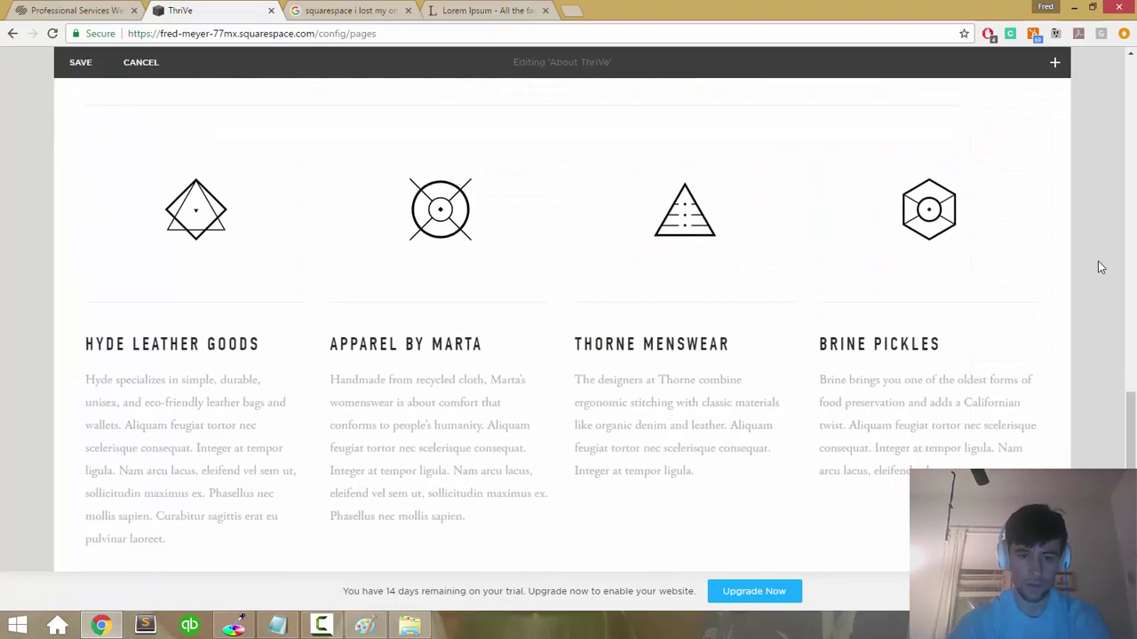
{"action": "scroll", "coordinate": [1097, 264], "scroll_direction": "up", "scroll_amount": 2}
{"action": "mouse_move", "coordinate": [236, 263]}
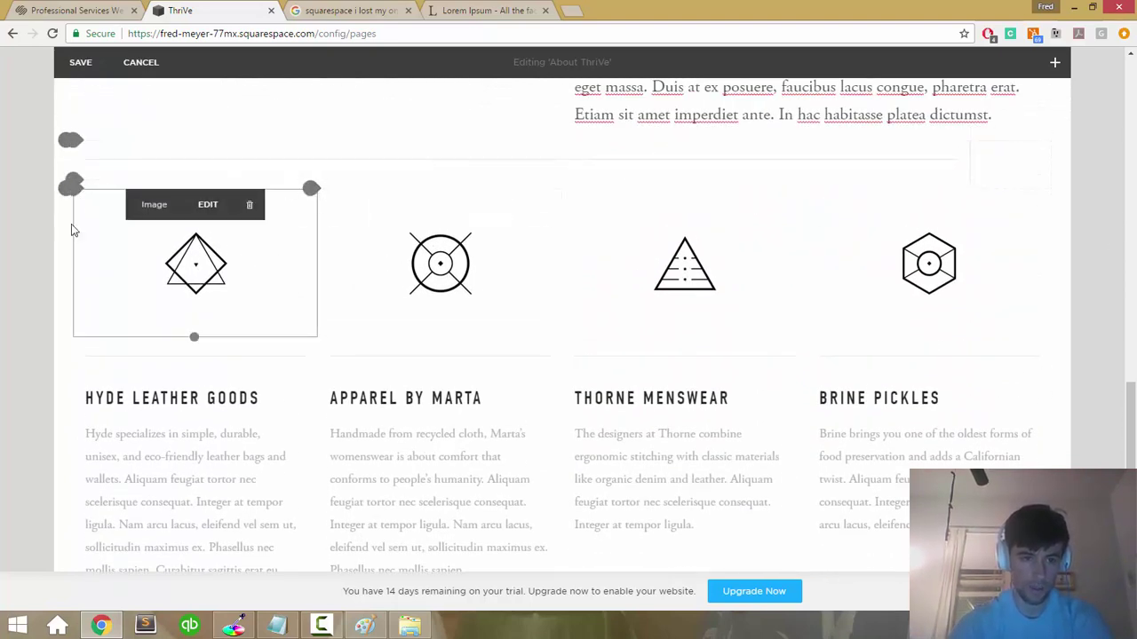
{"action": "left_click", "coordinate": [256, 478]}
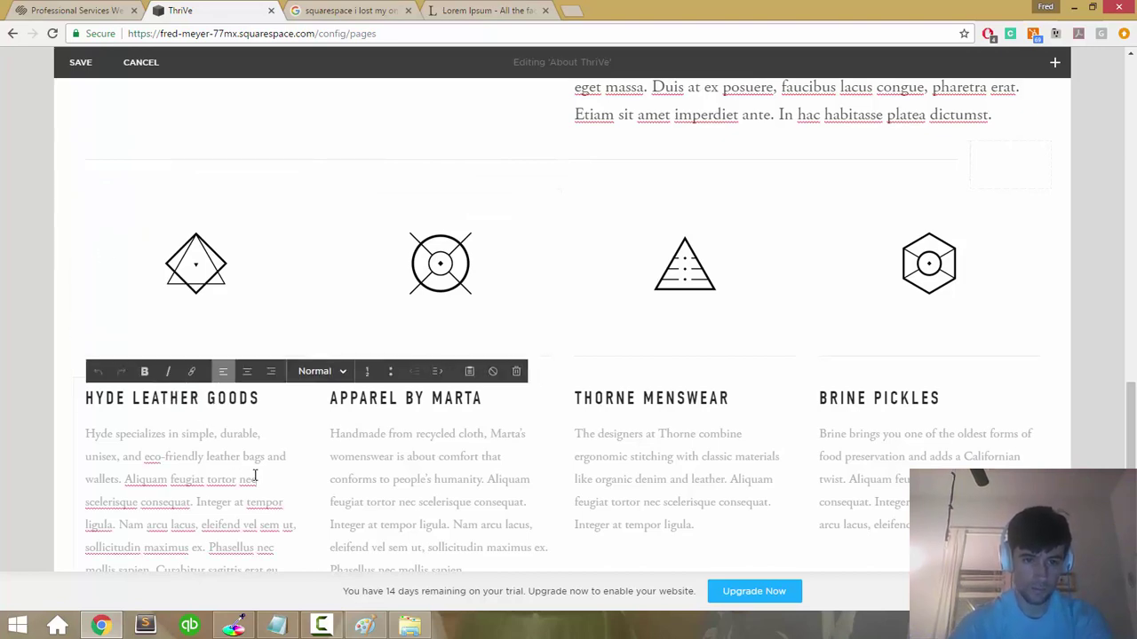
{"action": "left_click", "coordinate": [379, 457]}
{"action": "scroll", "coordinate": [726, 355], "scroll_direction": "down", "scroll_amount": 4}
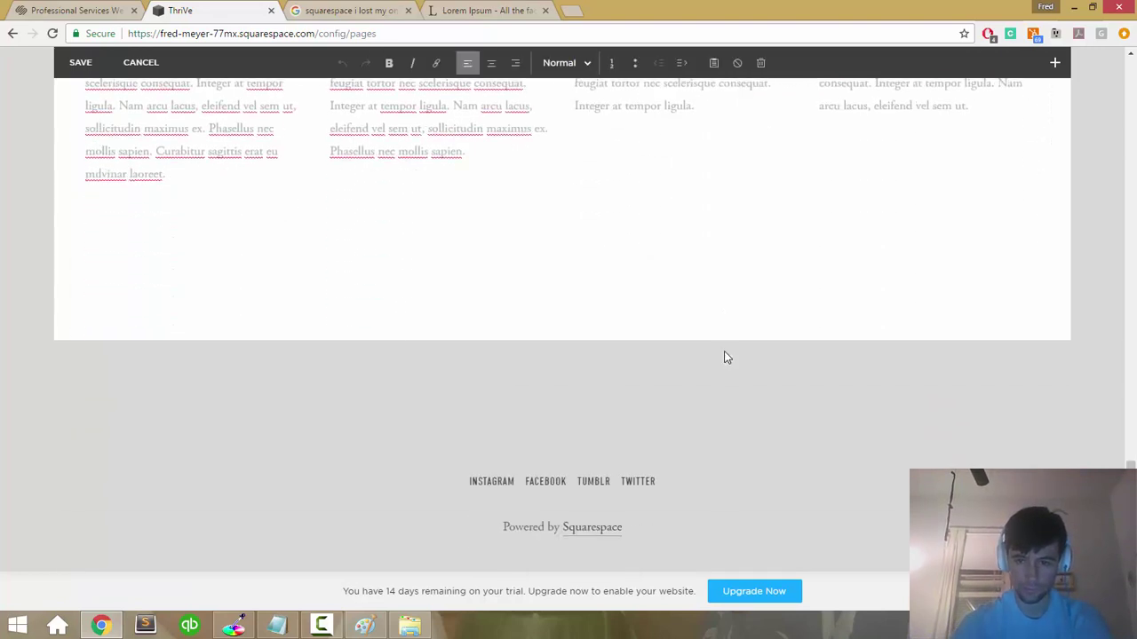
{"action": "scroll", "coordinate": [725, 356], "scroll_direction": "up", "scroll_amount": 3}
{"action": "scroll", "coordinate": [885, 306], "scroll_direction": "up", "scroll_amount": 3}
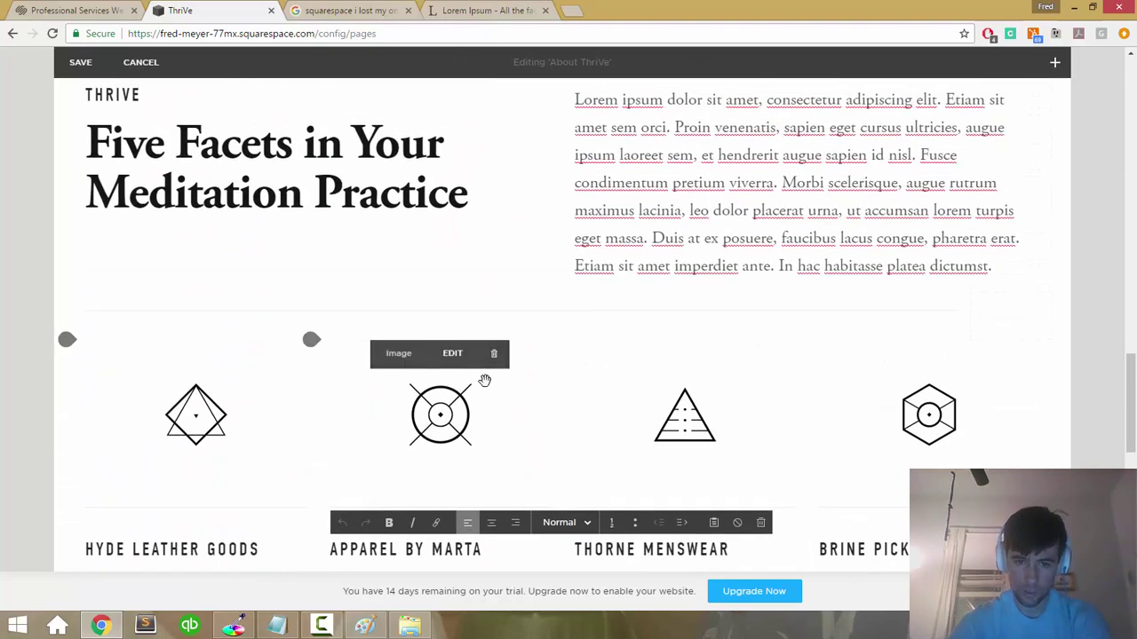
{"action": "left_click", "coordinate": [655, 325]}
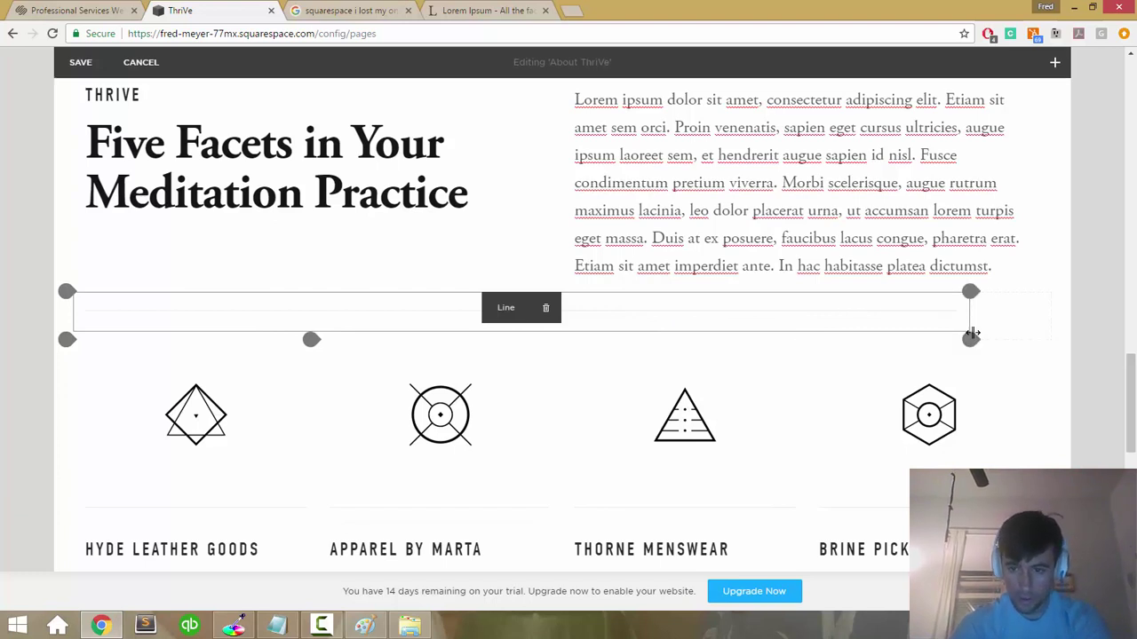
{"action": "mouse_move", "coordinate": [1010, 347]}
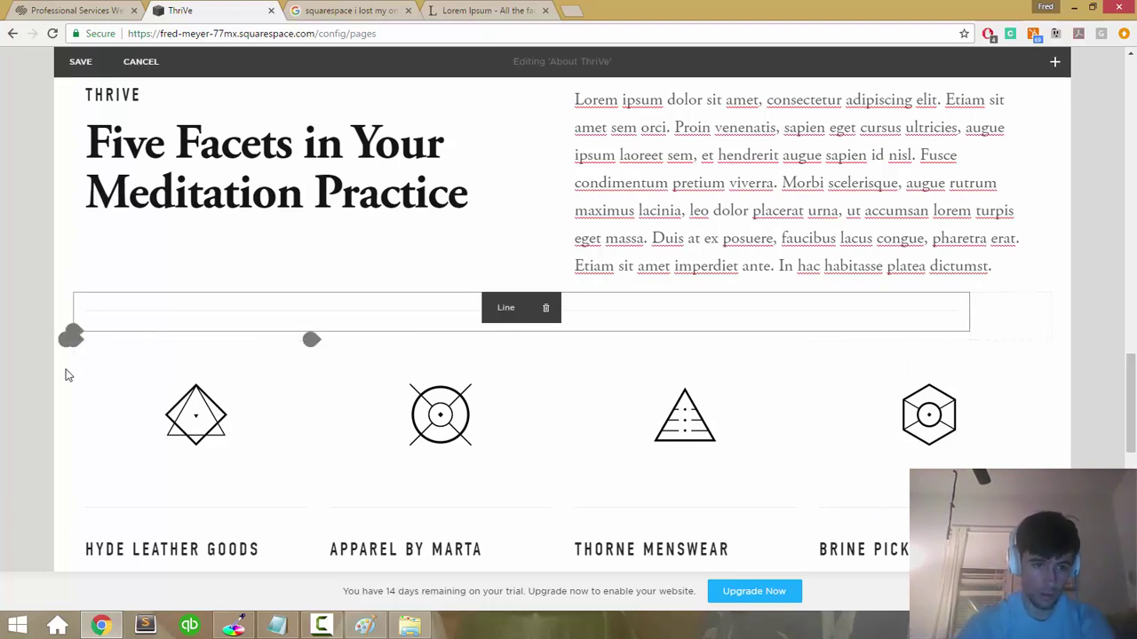
{"action": "mouse_move", "coordinate": [71, 359]}
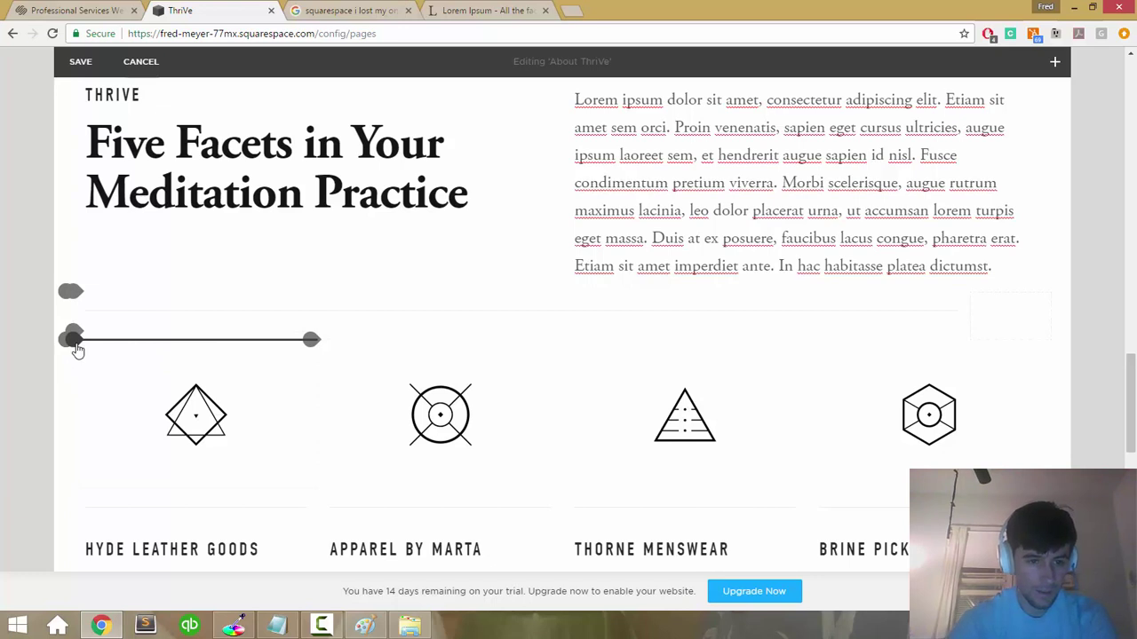
{"action": "left_click", "coordinate": [67, 343]}
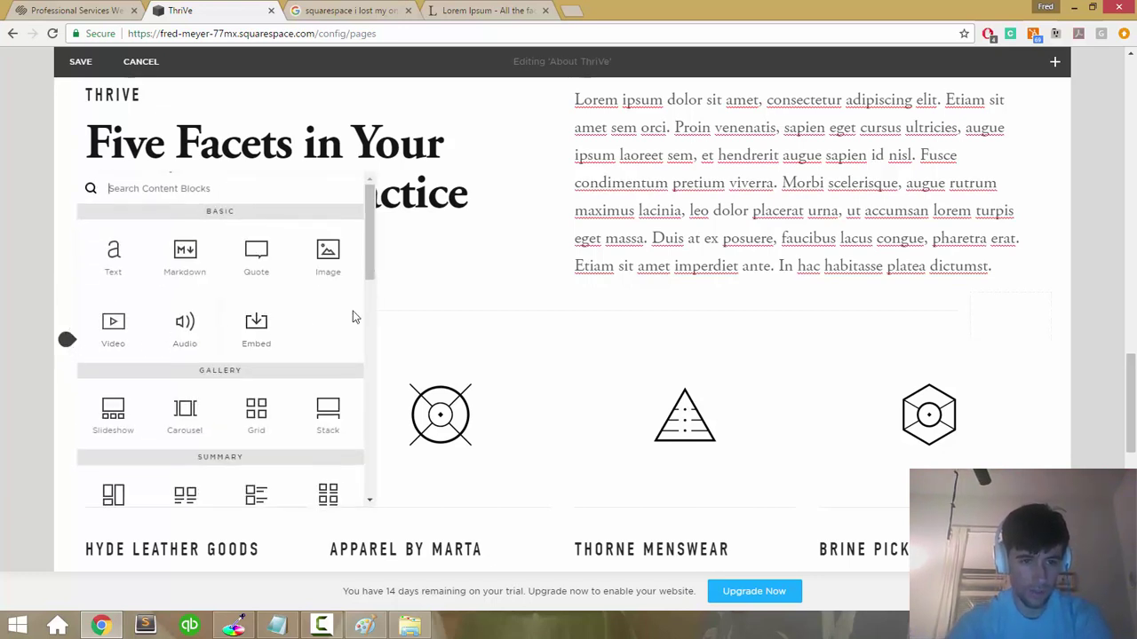
{"action": "scroll", "coordinate": [66, 325], "scroll_direction": "down", "scroll_amount": 3}
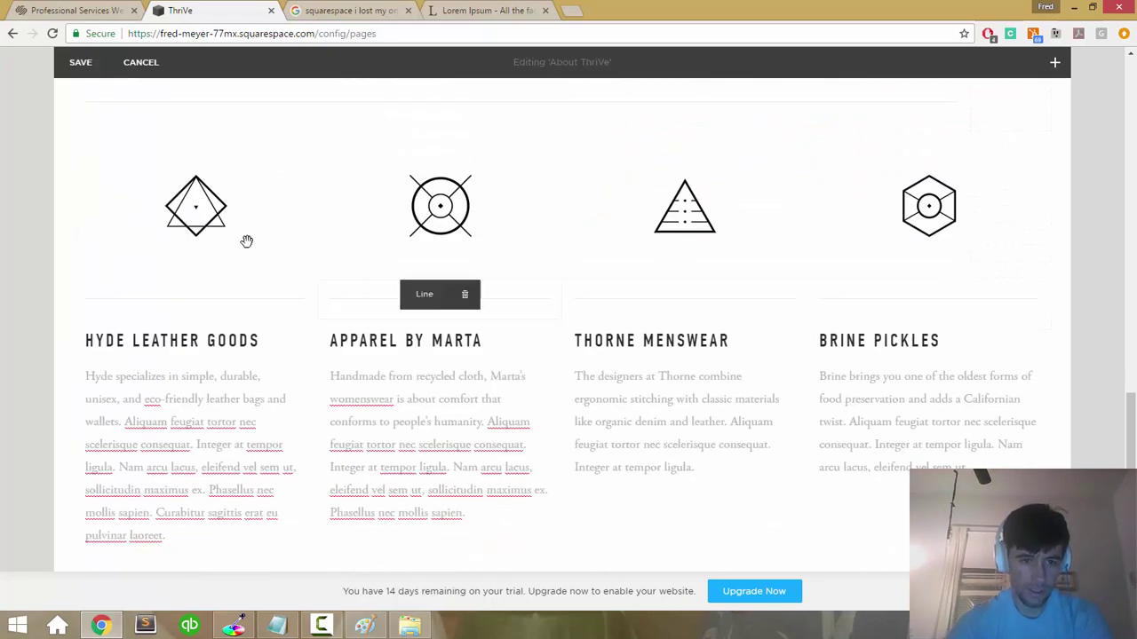
{"action": "scroll", "coordinate": [71, 451], "scroll_direction": "down", "scroll_amount": 2}
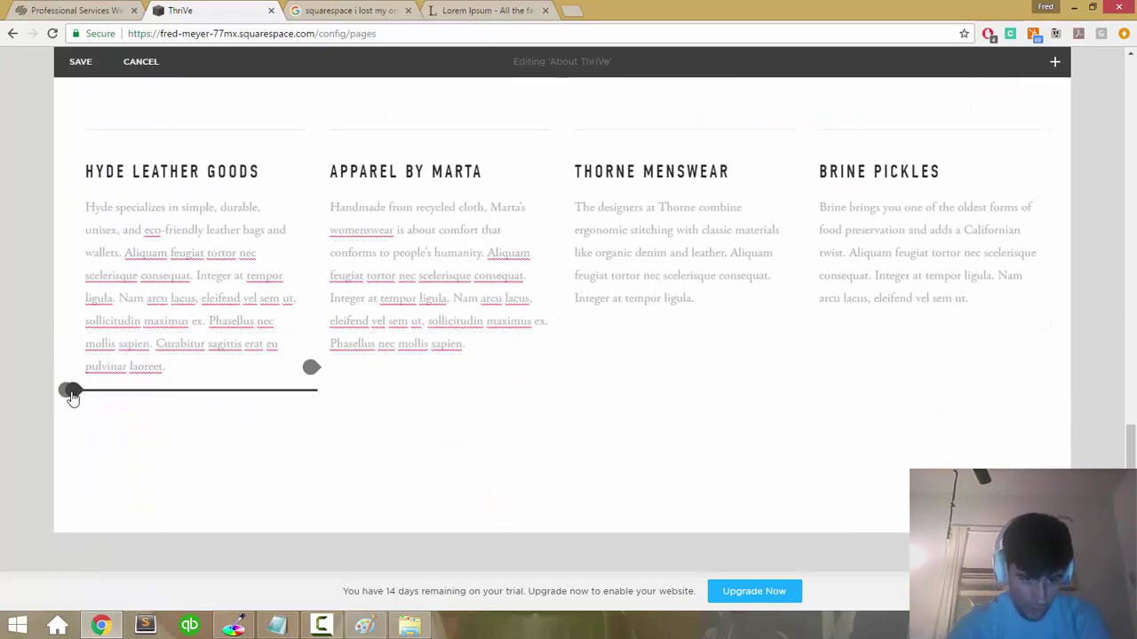
{"action": "left_click", "coordinate": [68, 401]}
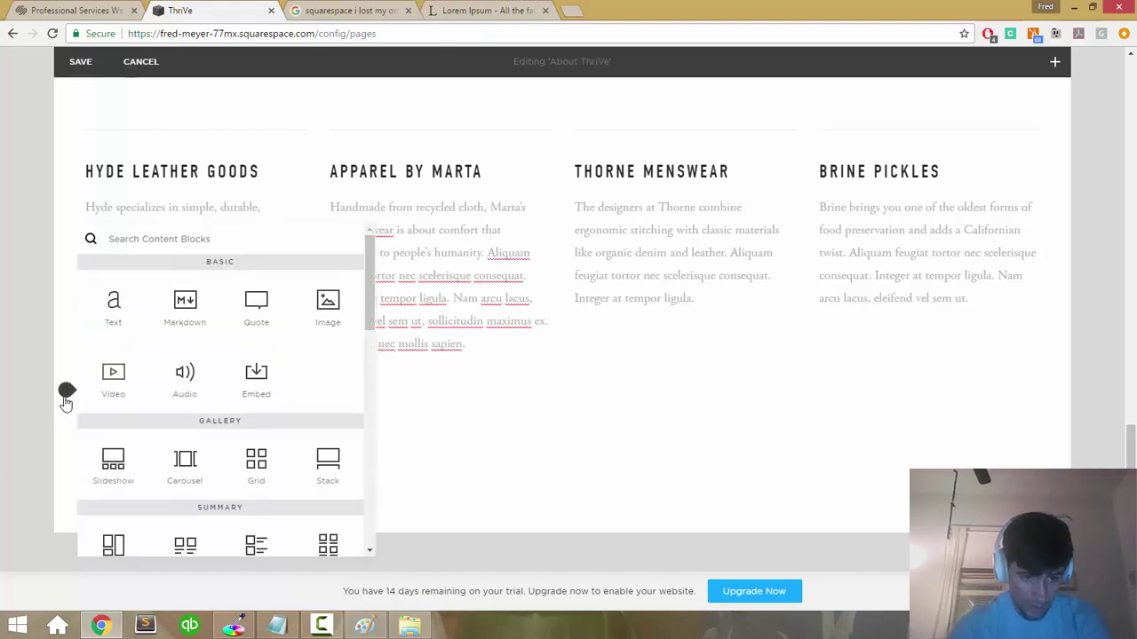
{"action": "left_click", "coordinate": [597, 461]}
{"action": "scroll", "coordinate": [597, 461], "scroll_direction": "up", "scroll_amount": 5}
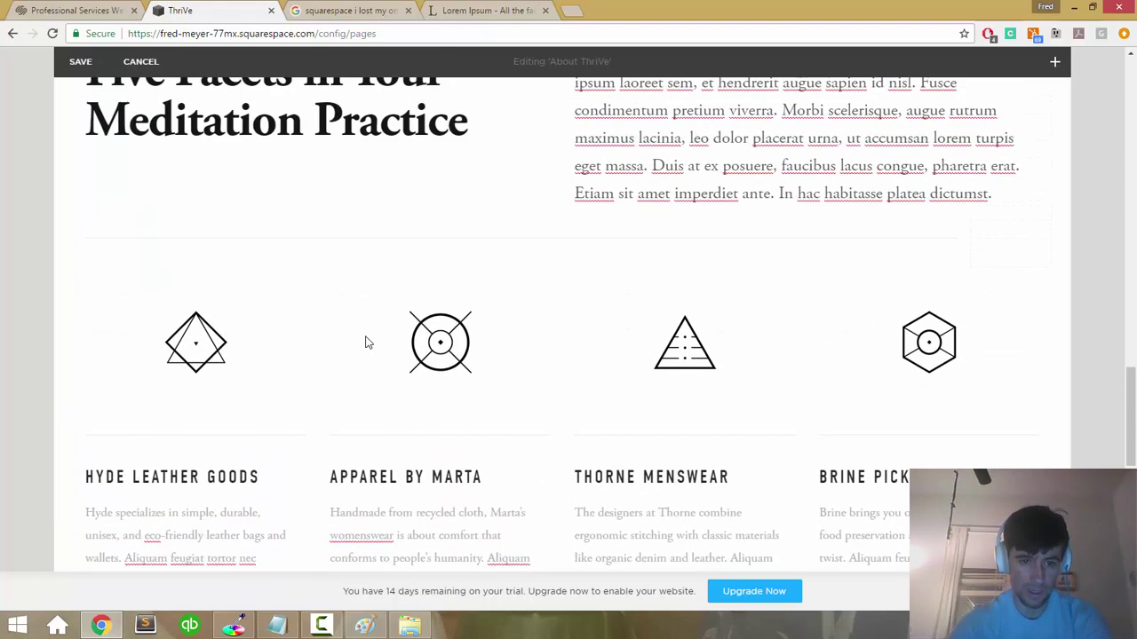
{"action": "scroll", "coordinate": [365, 340], "scroll_direction": "down", "scroll_amount": 3}
{"action": "mouse_move", "coordinate": [948, 233]}
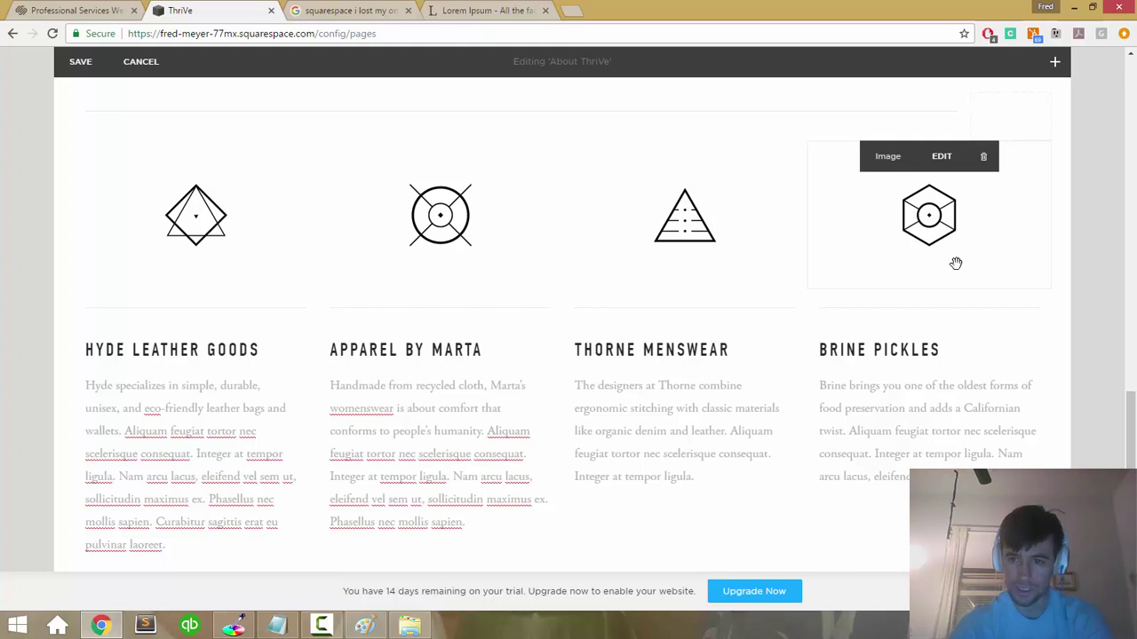
{"action": "left_click", "coordinate": [954, 345]}
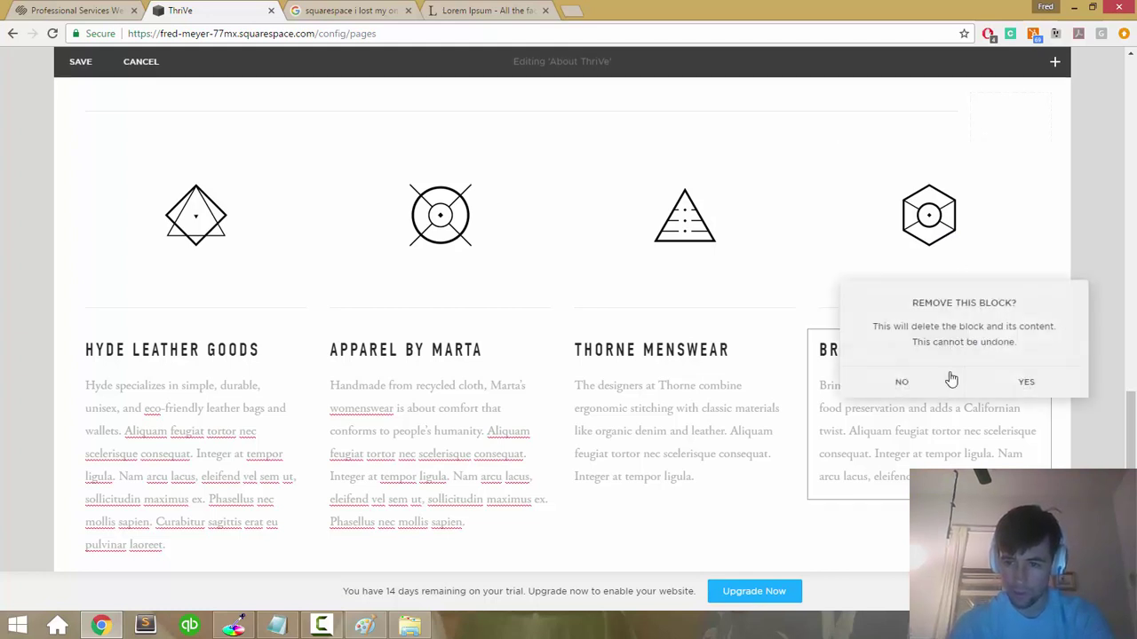
{"action": "left_click", "coordinate": [909, 387]}
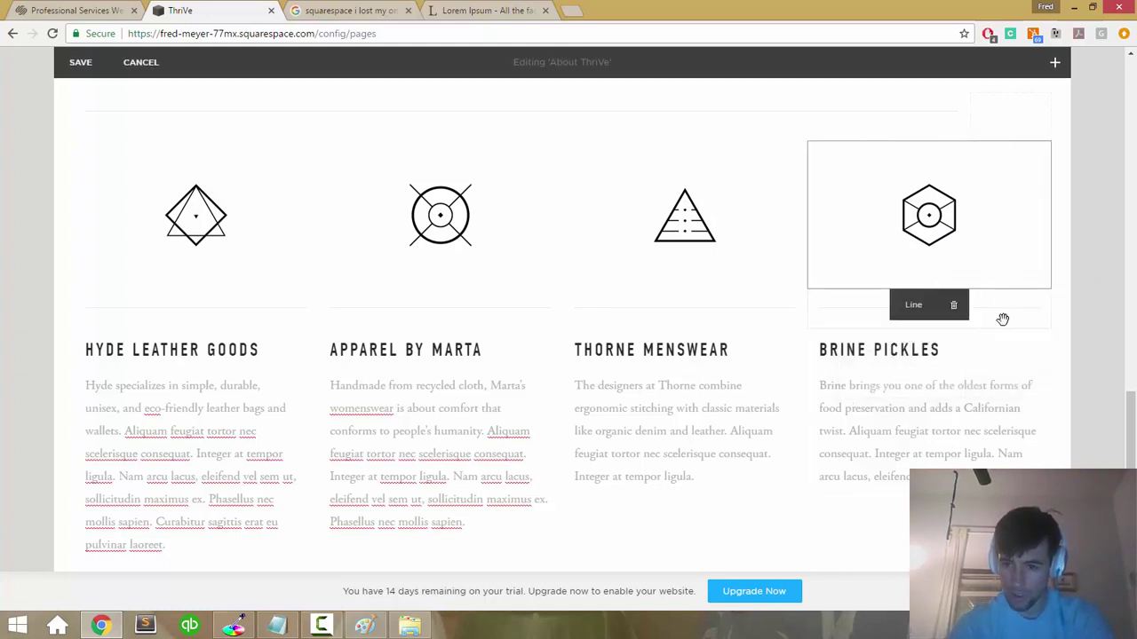
{"action": "triple_click", "coordinate": [1006, 345]}
{"action": "left_click", "coordinate": [1005, 257]}
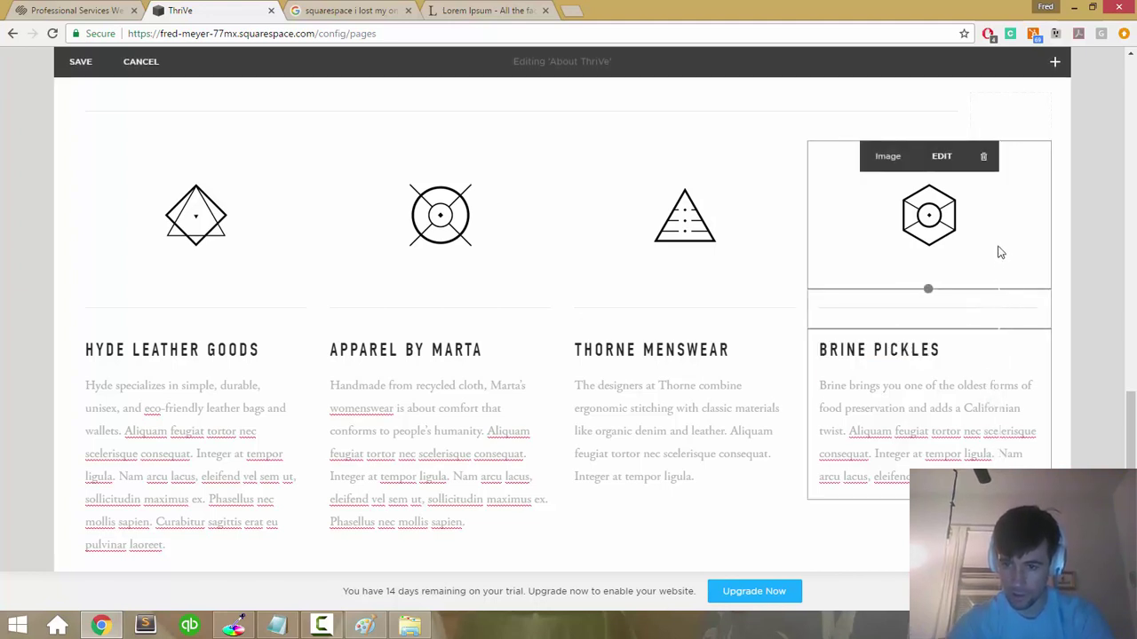
{"action": "scroll", "coordinate": [1010, 434], "scroll_direction": "down", "scroll_amount": 3}
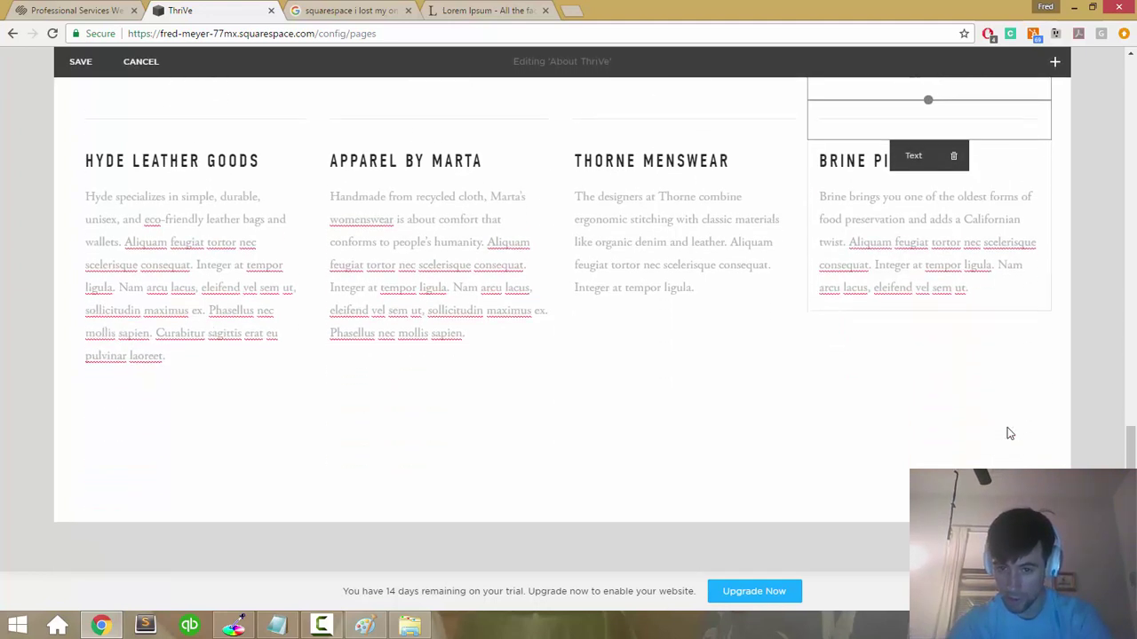
{"action": "scroll", "coordinate": [1010, 433], "scroll_direction": "up", "scroll_amount": 3}
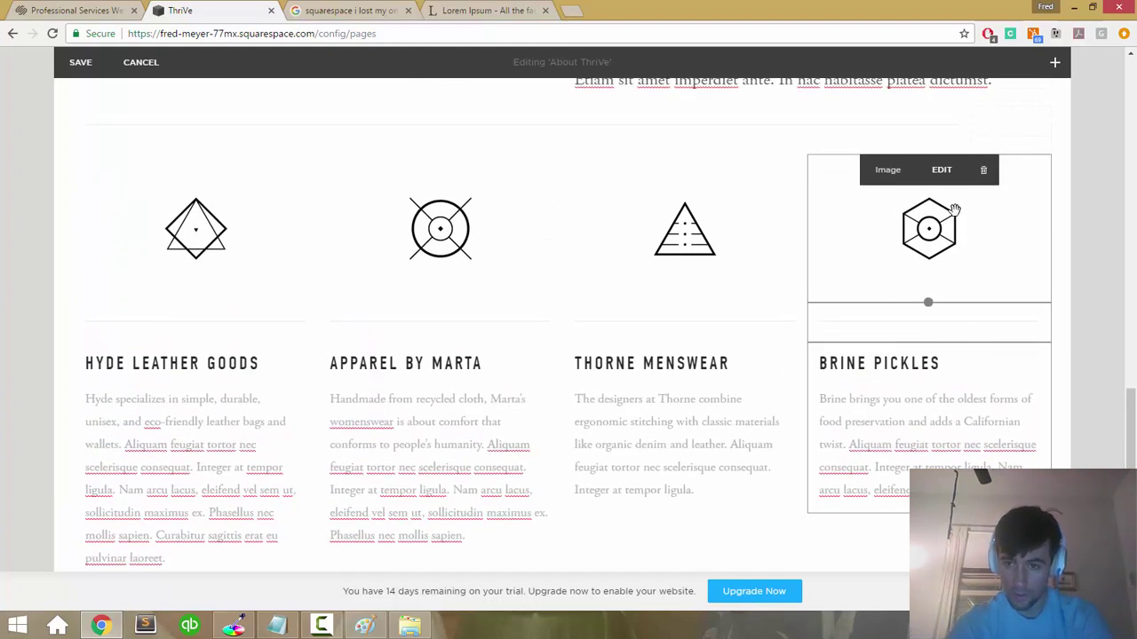
{"action": "left_click", "coordinate": [994, 288]}
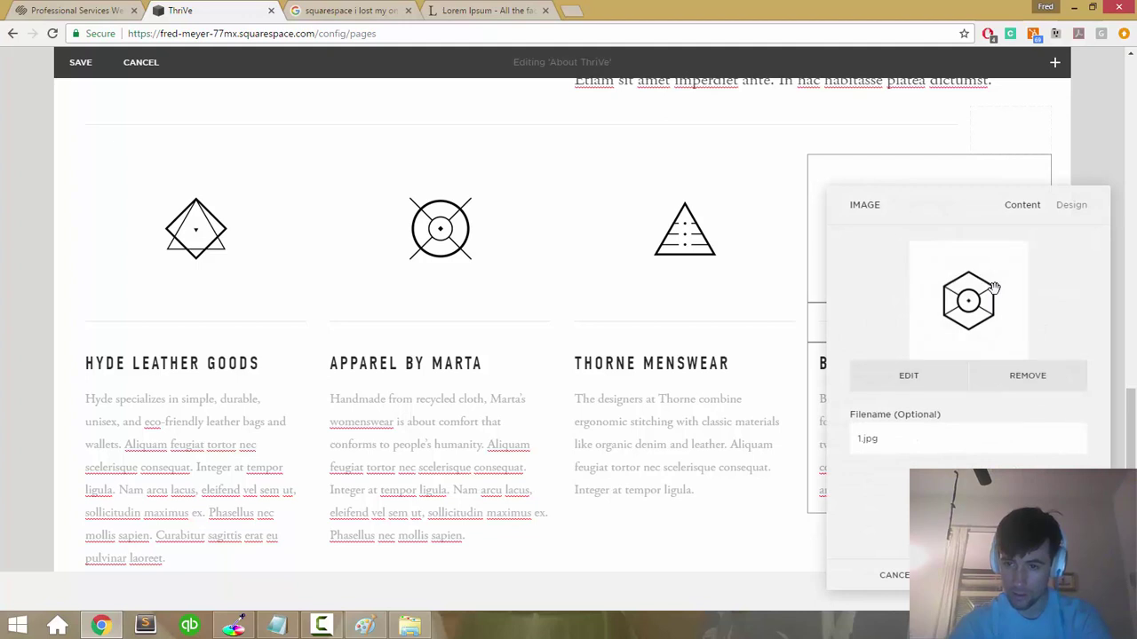
{"action": "key", "text": "Escape"}
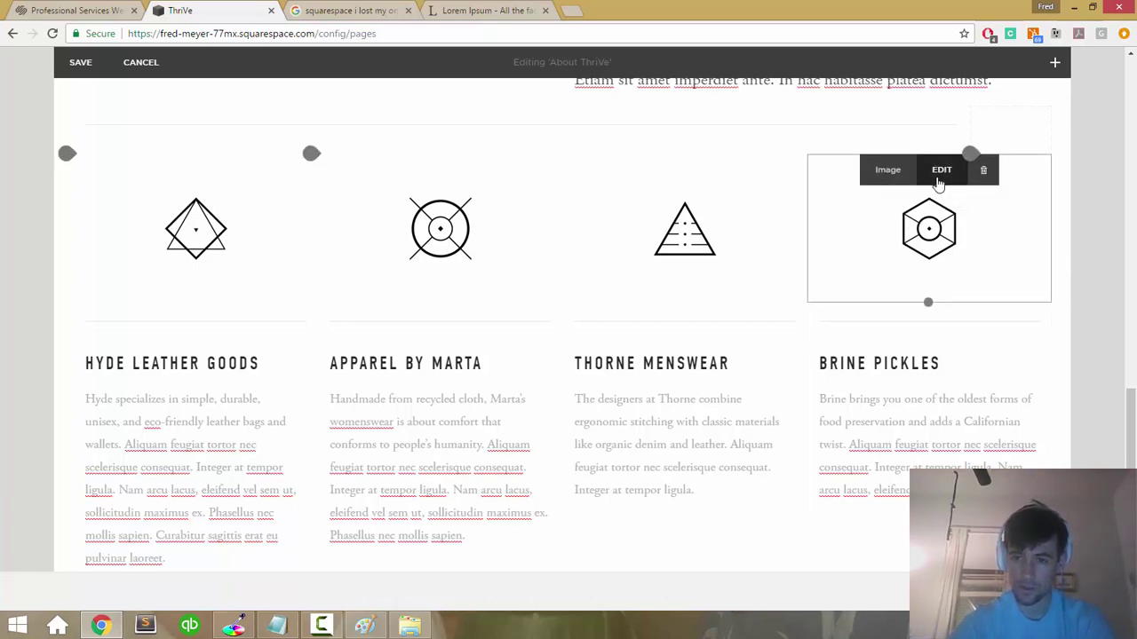
{"action": "left_click", "coordinate": [941, 169]}
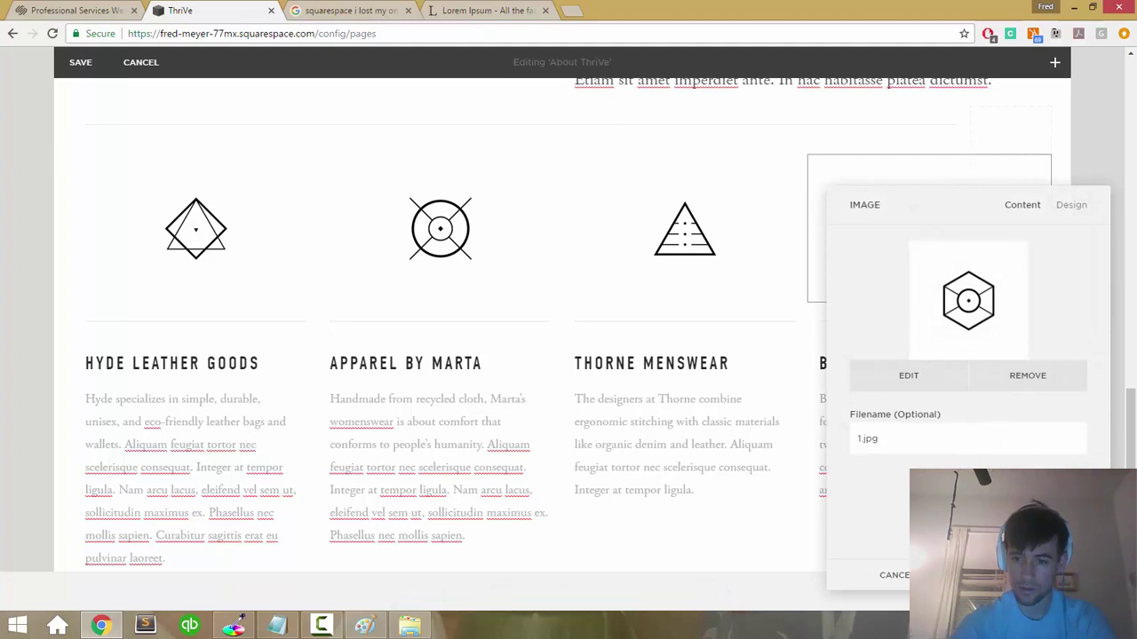
{"action": "left_click", "coordinate": [1072, 222]}
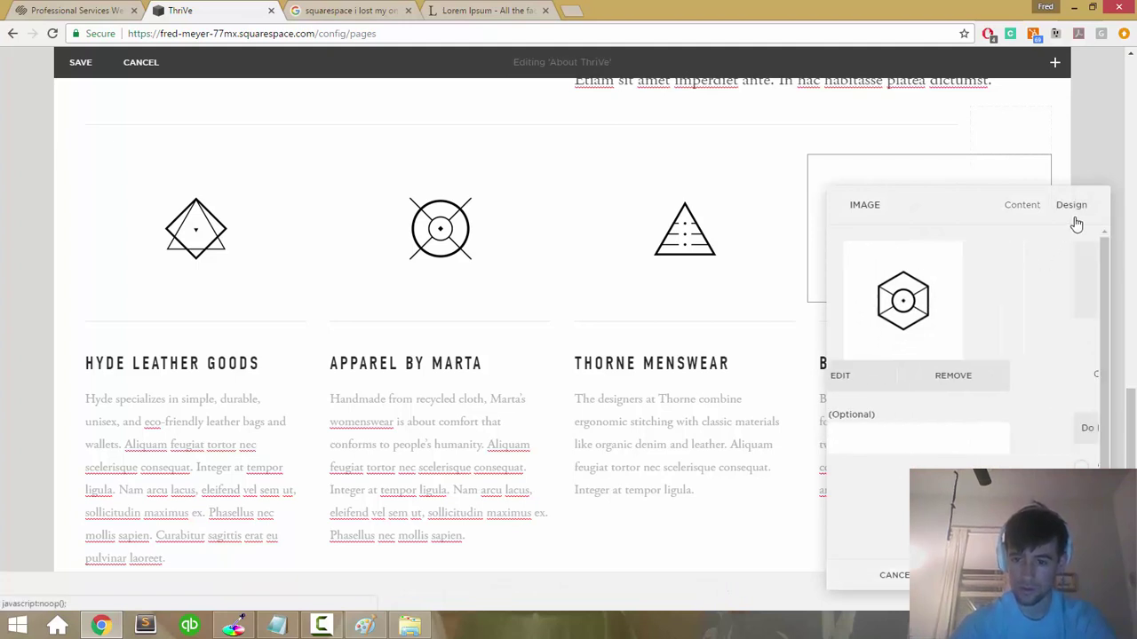
{"action": "scroll", "coordinate": [959, 293], "scroll_direction": "down", "scroll_amount": 2}
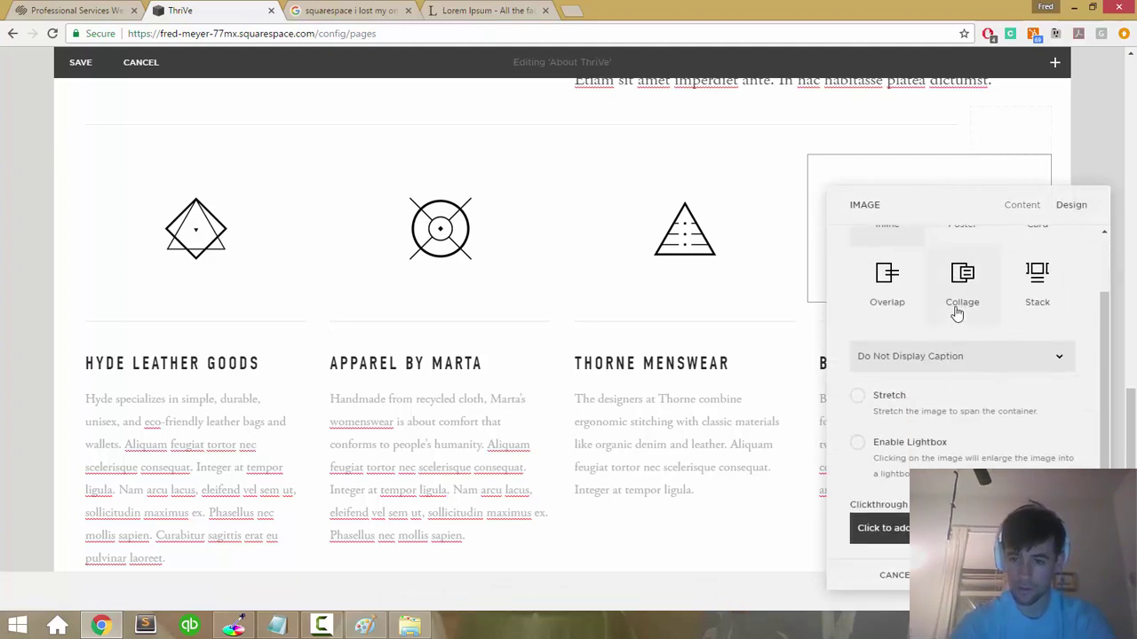
{"action": "scroll", "coordinate": [957, 311], "scroll_direction": "up", "scroll_amount": 2}
{"action": "left_click", "coordinate": [885, 578]}
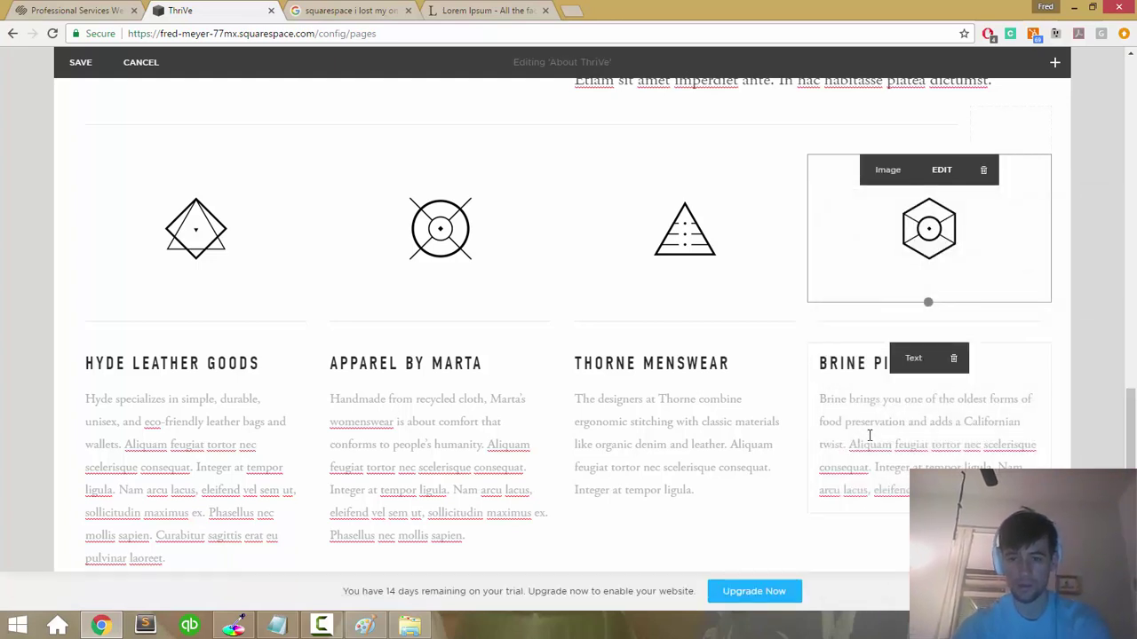
{"action": "left_click", "coordinate": [871, 436]}
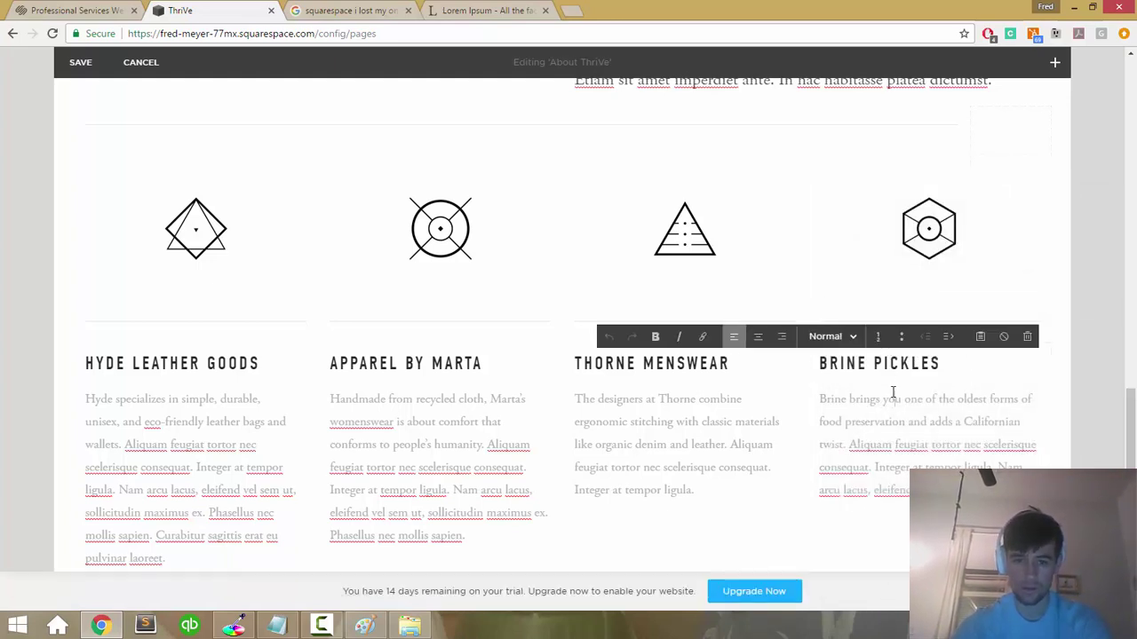
{"action": "triple_click", "coordinate": [886, 391]}
{"action": "triple_click", "coordinate": [875, 363]}
{"action": "key", "text": "ctrl+a"}
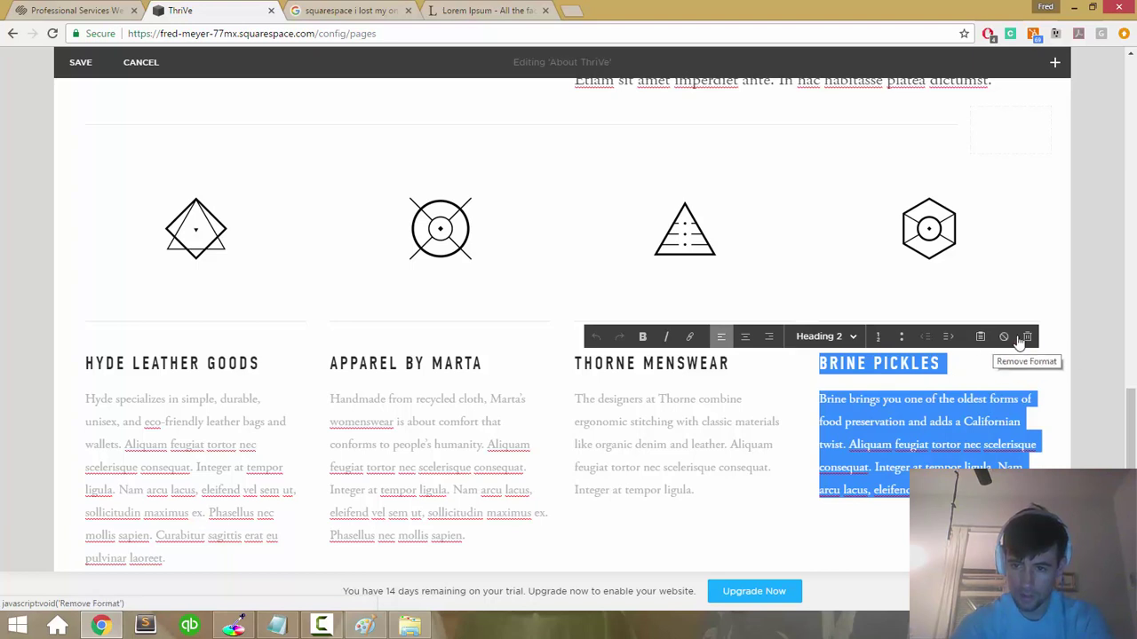
{"action": "left_click", "coordinate": [857, 275]}
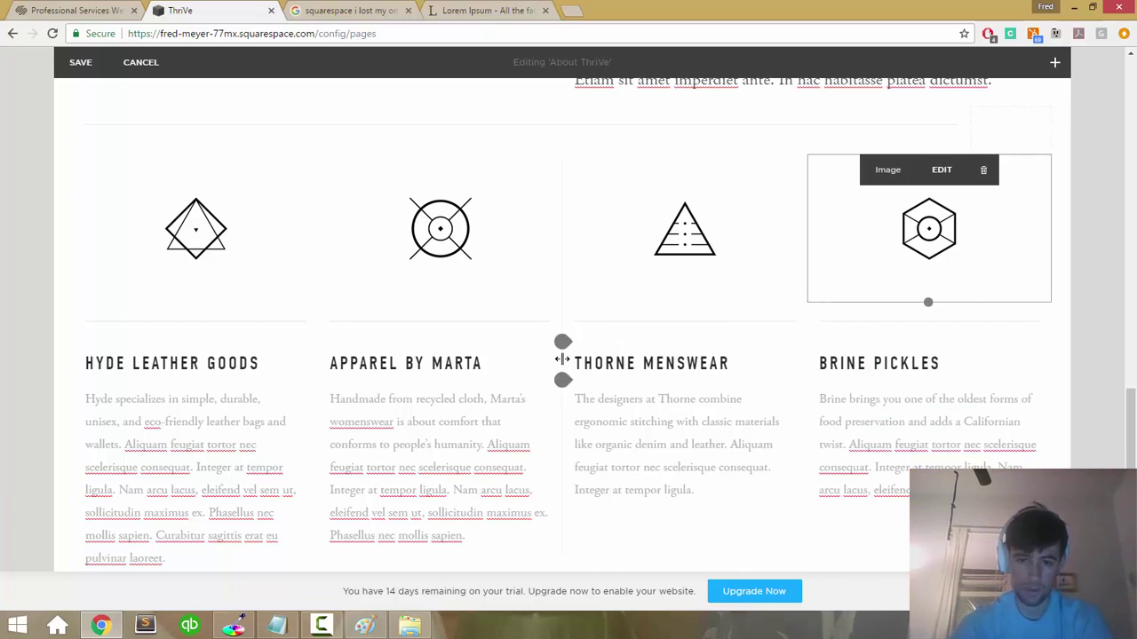
{"action": "key", "text": "ctrl+a"}
{"action": "left_click", "coordinate": [860, 399]}
{"action": "key", "text": "ctrl+a"}
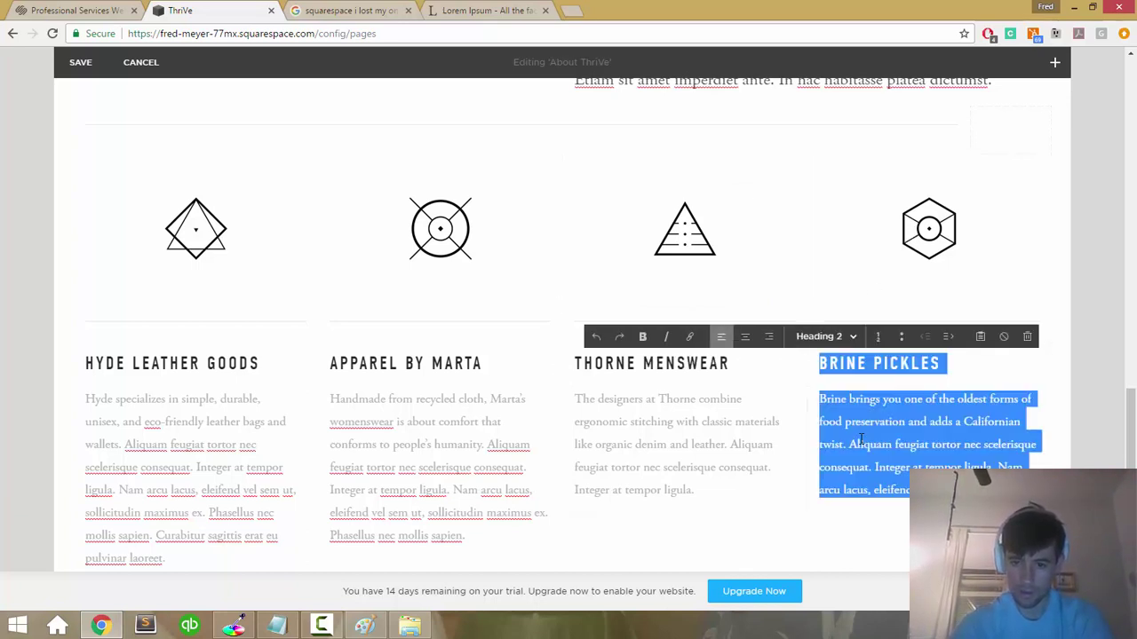
{"action": "left_click", "coordinate": [851, 513]}
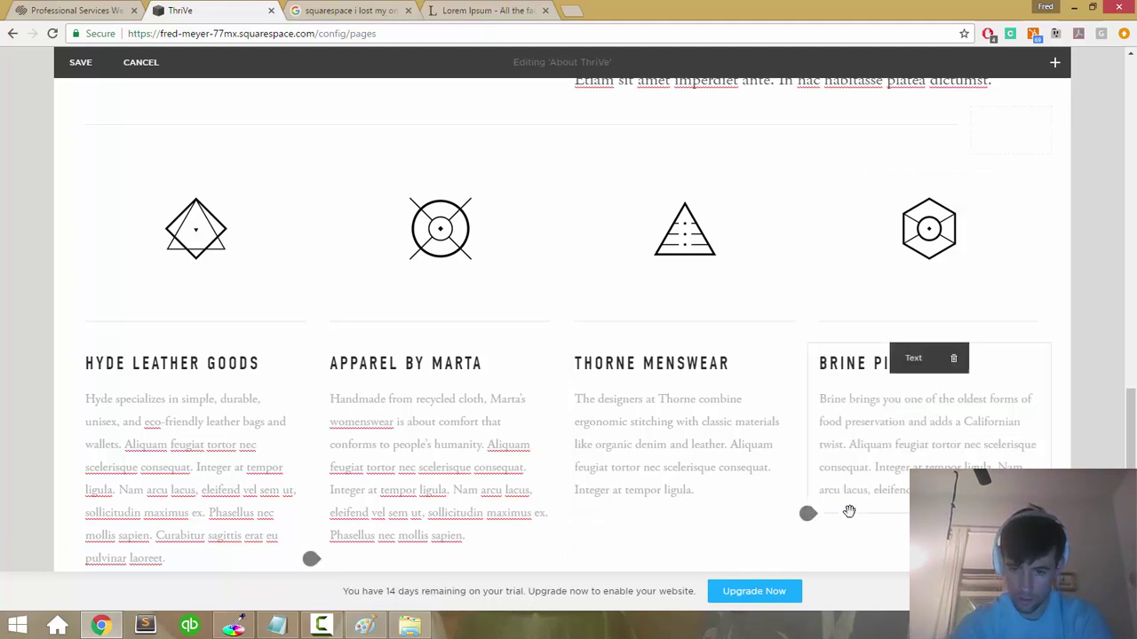
{"action": "right_click", "coordinate": [848, 511]}
{"action": "key", "text": "Escape"}
{"action": "key", "text": "Escape"}
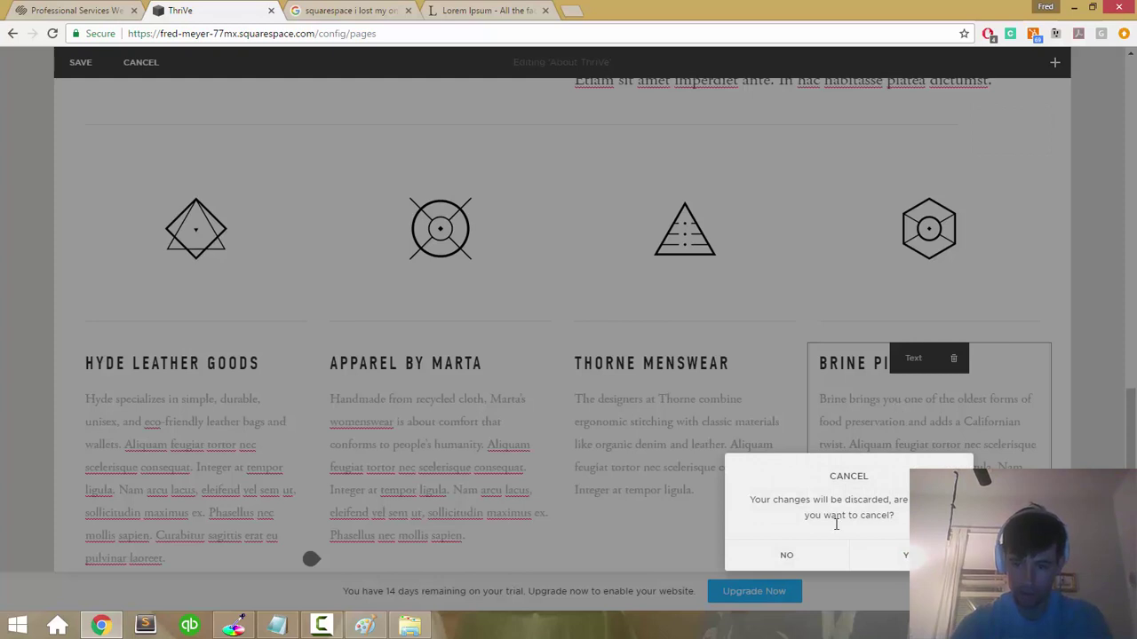
{"action": "left_click", "coordinate": [786, 556]}
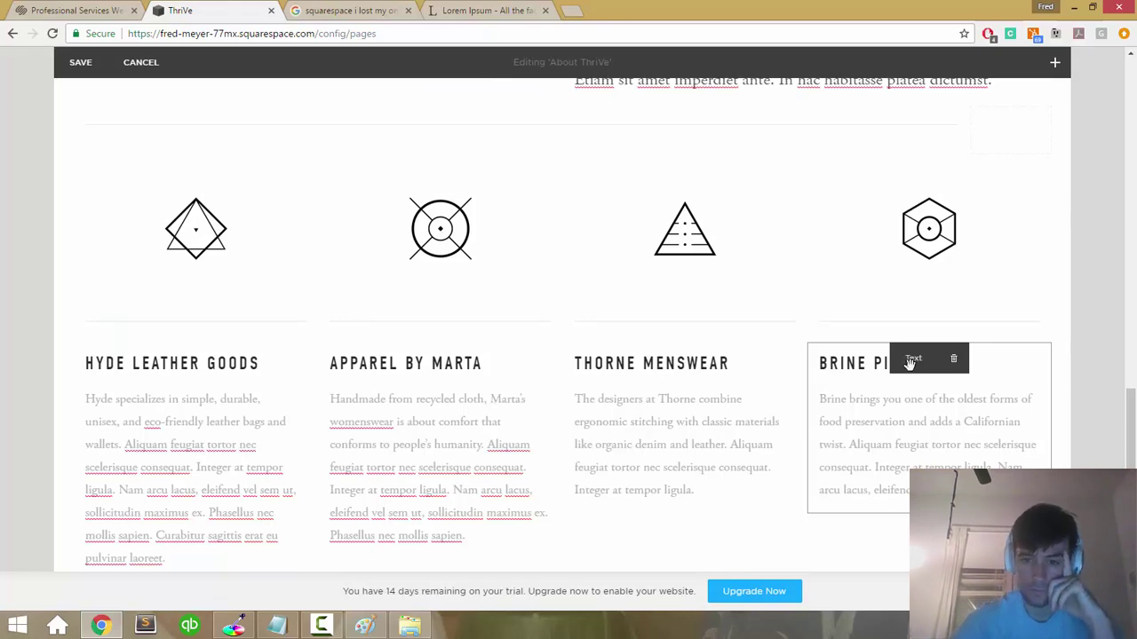
{"action": "scroll", "coordinate": [890, 425], "scroll_direction": "down", "scroll_amount": 4}
{"action": "scroll", "coordinate": [891, 425], "scroll_direction": "up", "scroll_amount": 3}
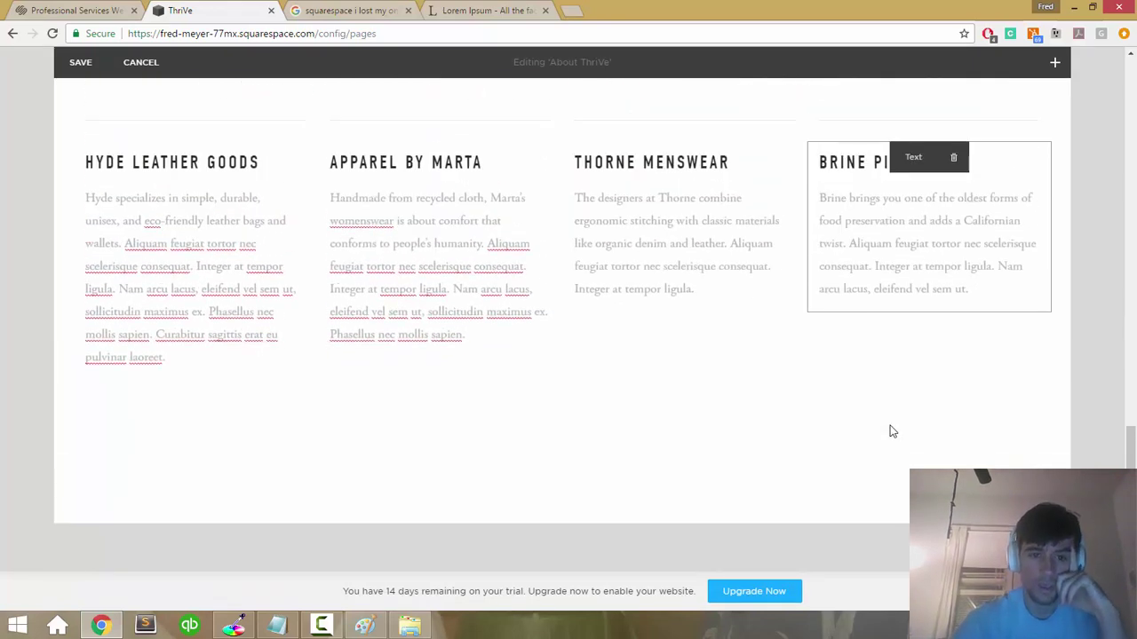
{"action": "left_click", "coordinate": [177, 320]}
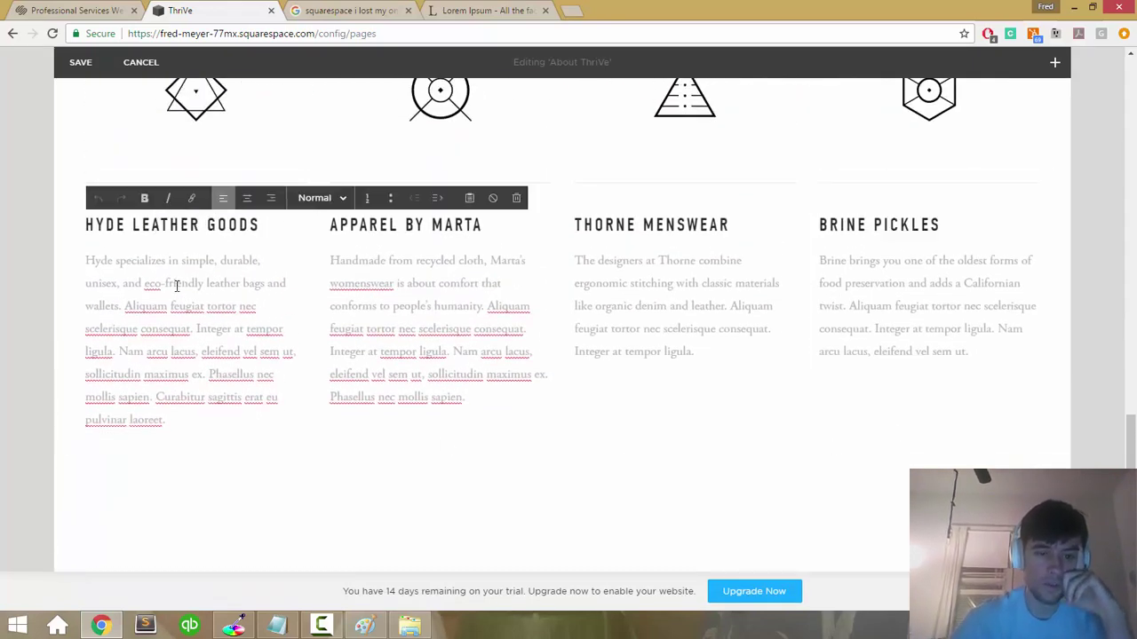
{"action": "left_click", "coordinate": [234, 229]}
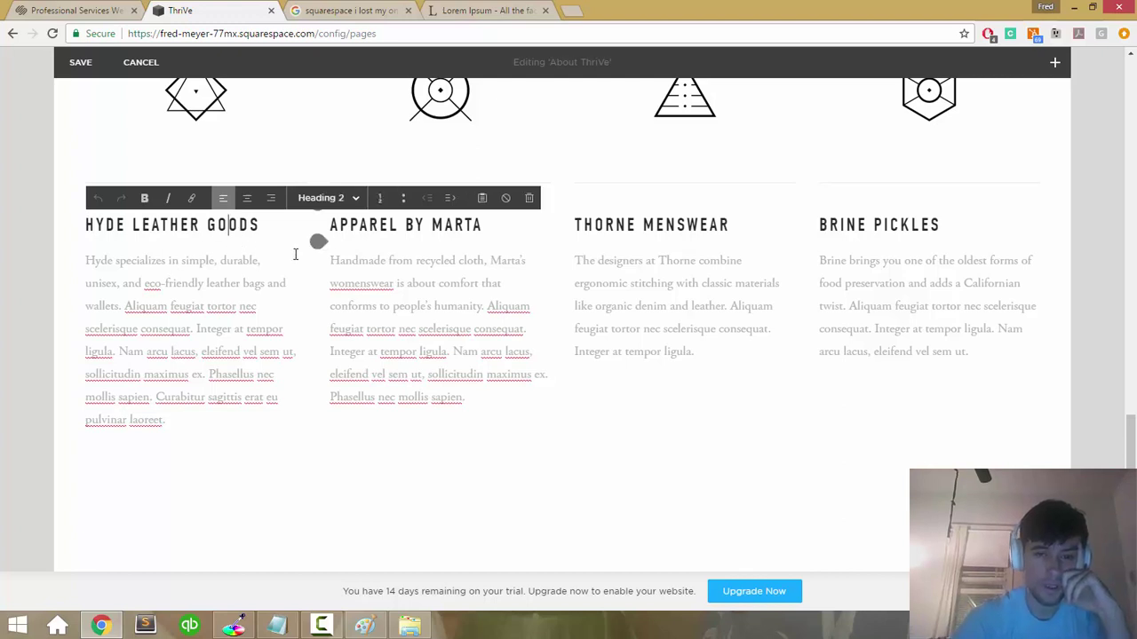
{"action": "scroll", "coordinate": [37, 352], "scroll_direction": "up", "scroll_amount": 3}
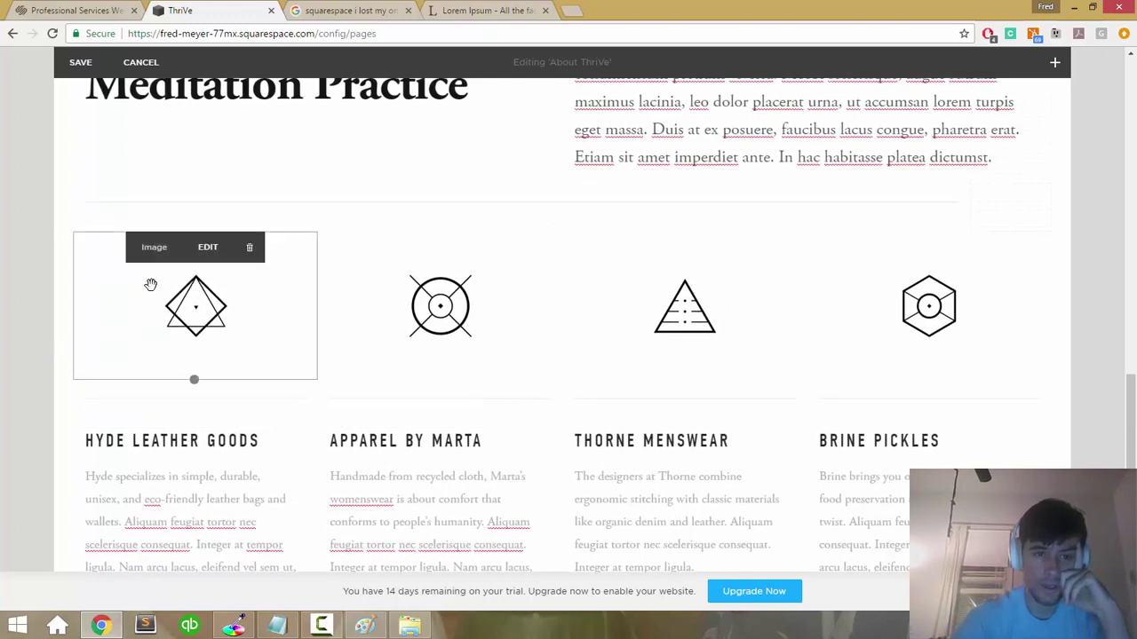
{"action": "left_click", "coordinate": [73, 259]}
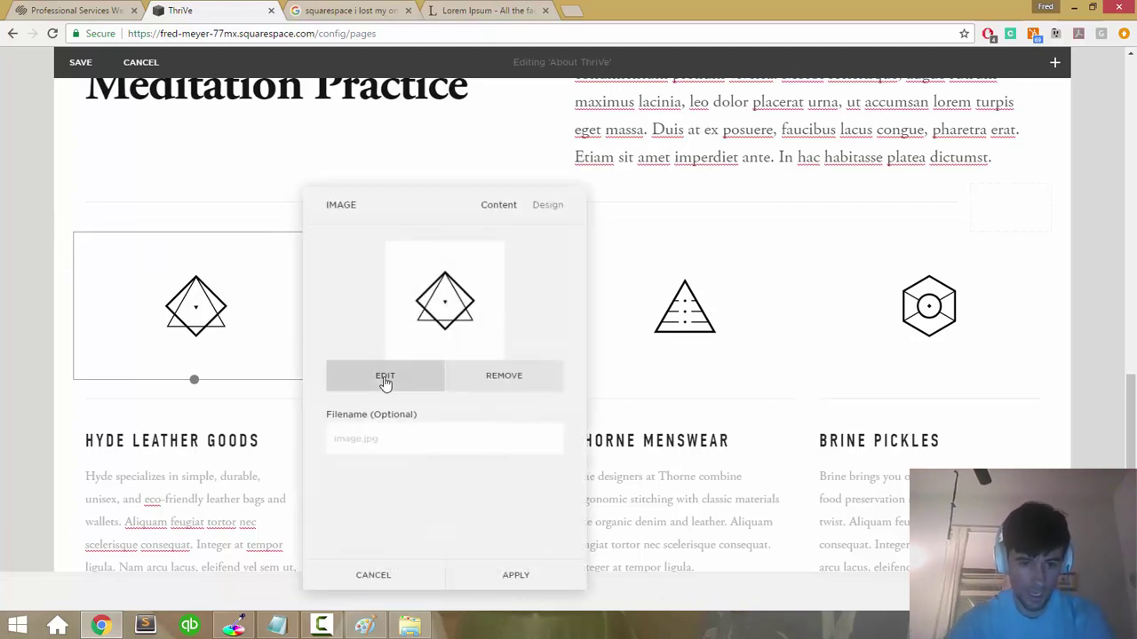
{"action": "left_click", "coordinate": [399, 576]}
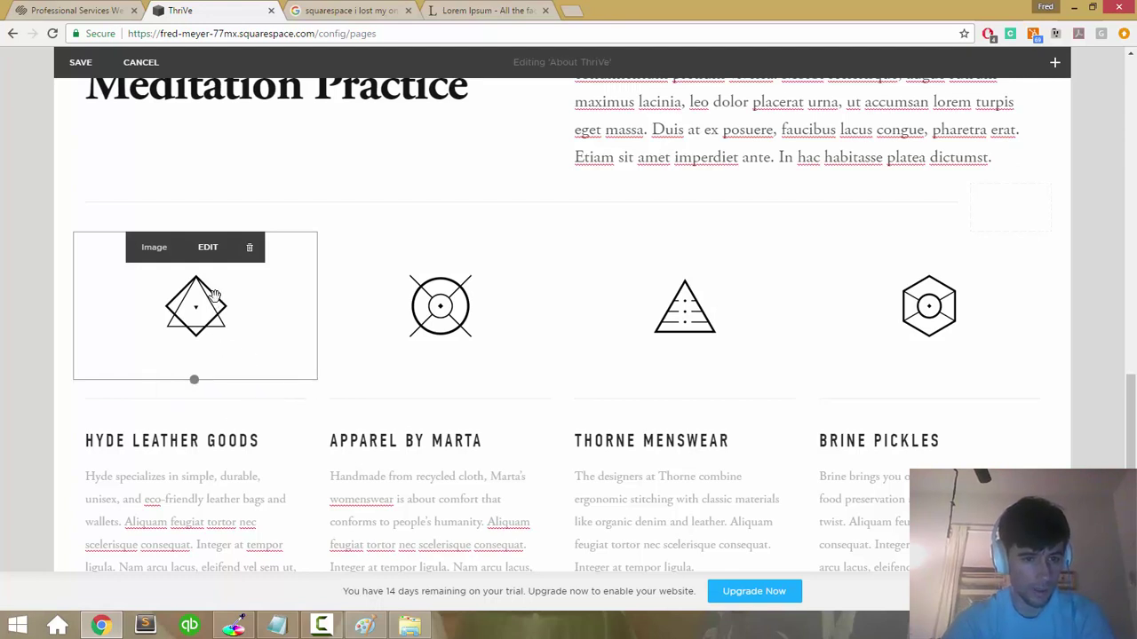
{"action": "left_click", "coordinate": [207, 247]}
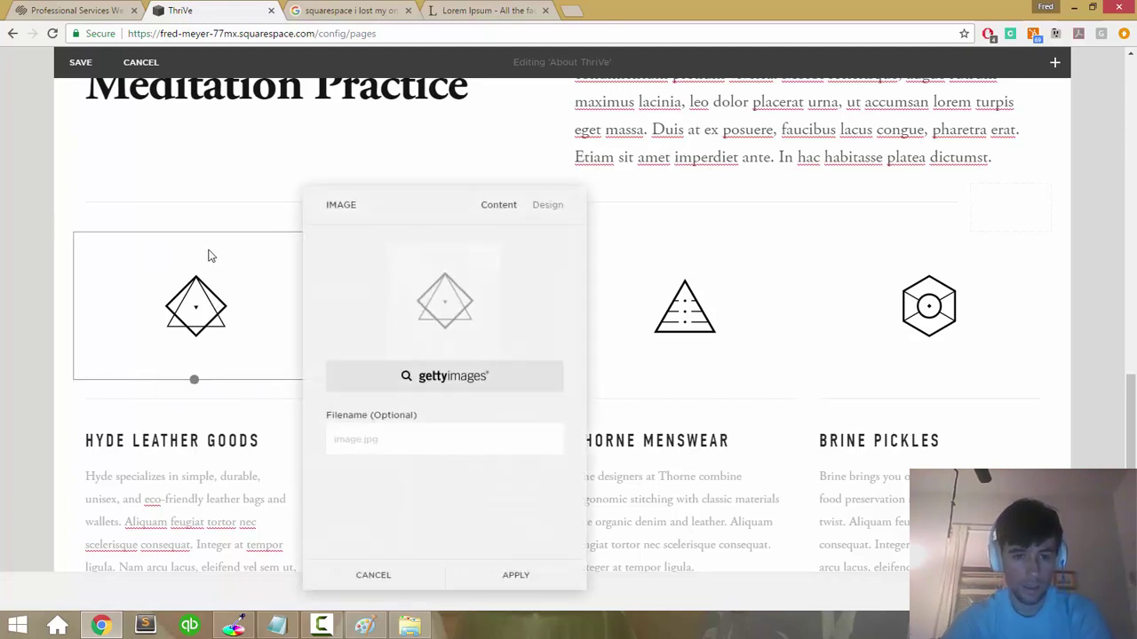
{"action": "left_click", "coordinate": [259, 264]}
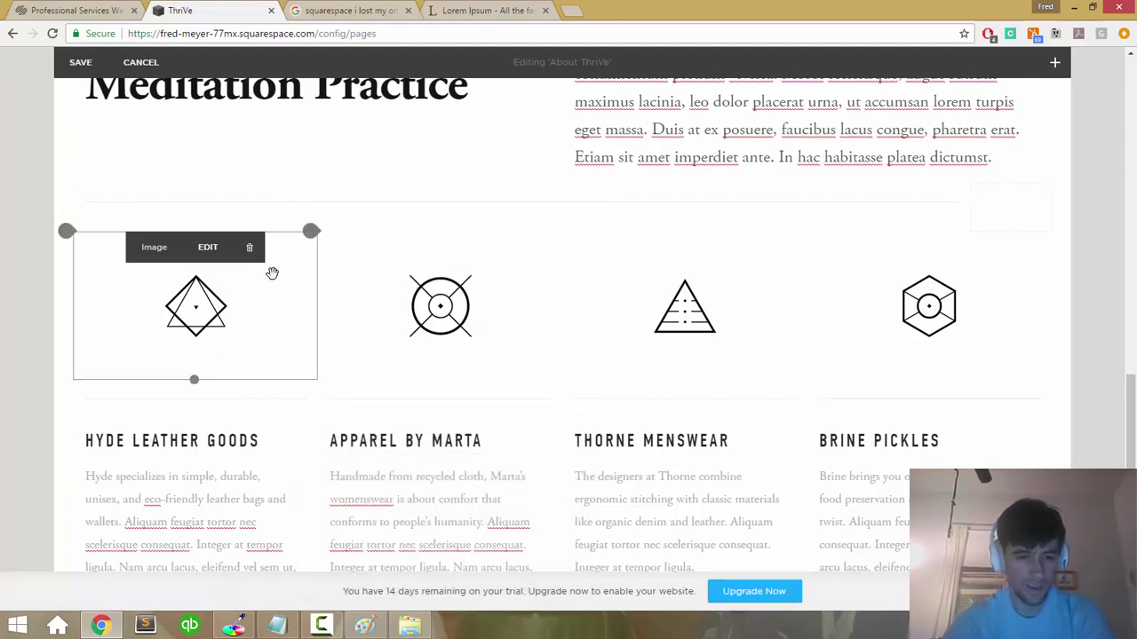
{"action": "mouse_move", "coordinate": [254, 355]}
{"action": "left_mouse_down"}
{"action": "mouse_move", "coordinate": [287, 450]}
{"action": "mouse_move", "coordinate": [267, 355]}
{"action": "left_mouse_up"}
{"action": "left_click", "coordinate": [222, 329]}
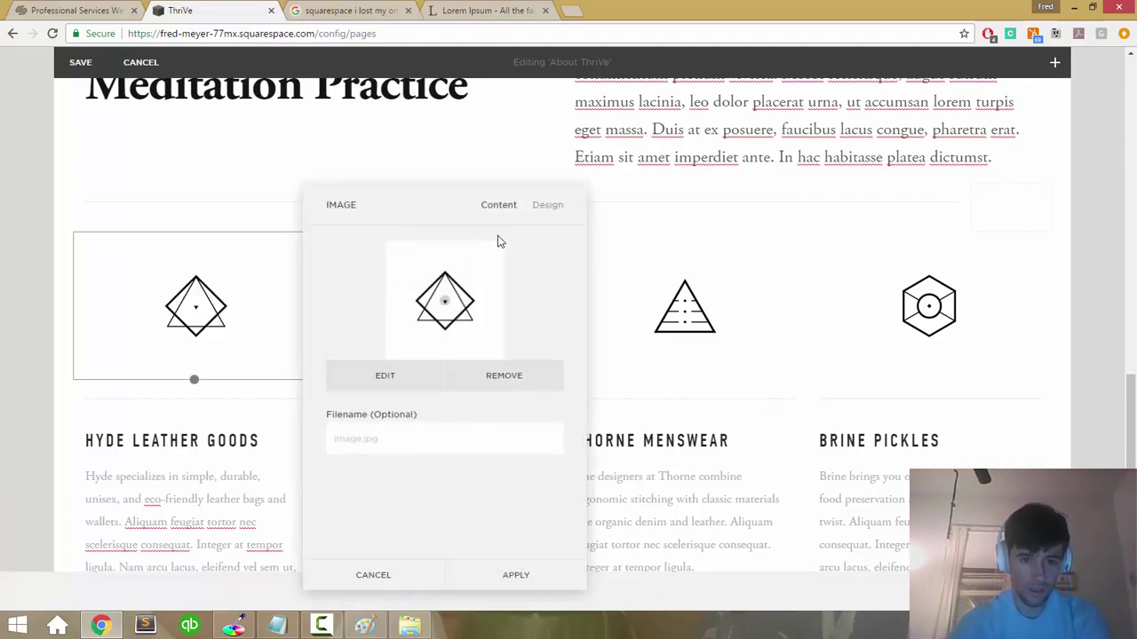
{"action": "left_click", "coordinate": [534, 218]}
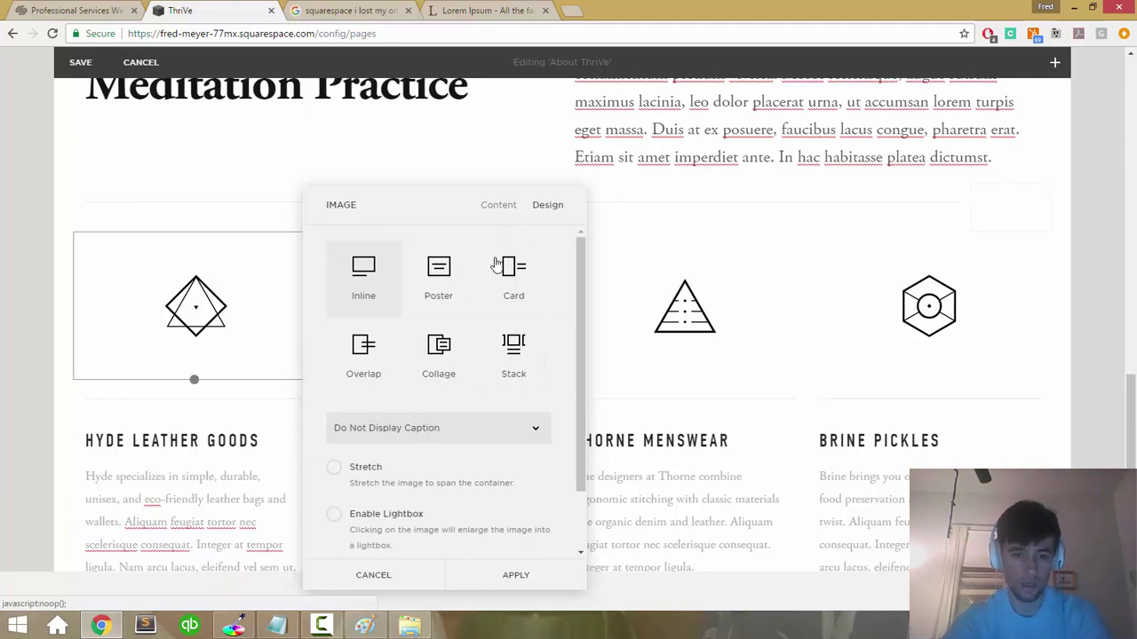
{"action": "scroll", "coordinate": [470, 292], "scroll_direction": "down", "scroll_amount": 2}
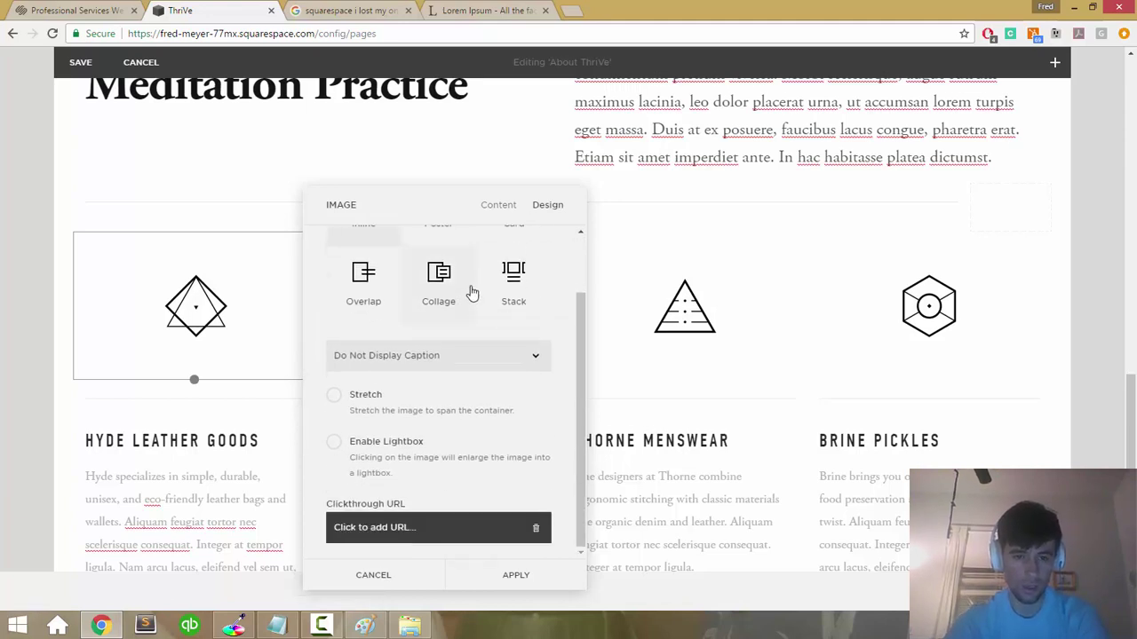
{"action": "left_click", "coordinate": [348, 573]}
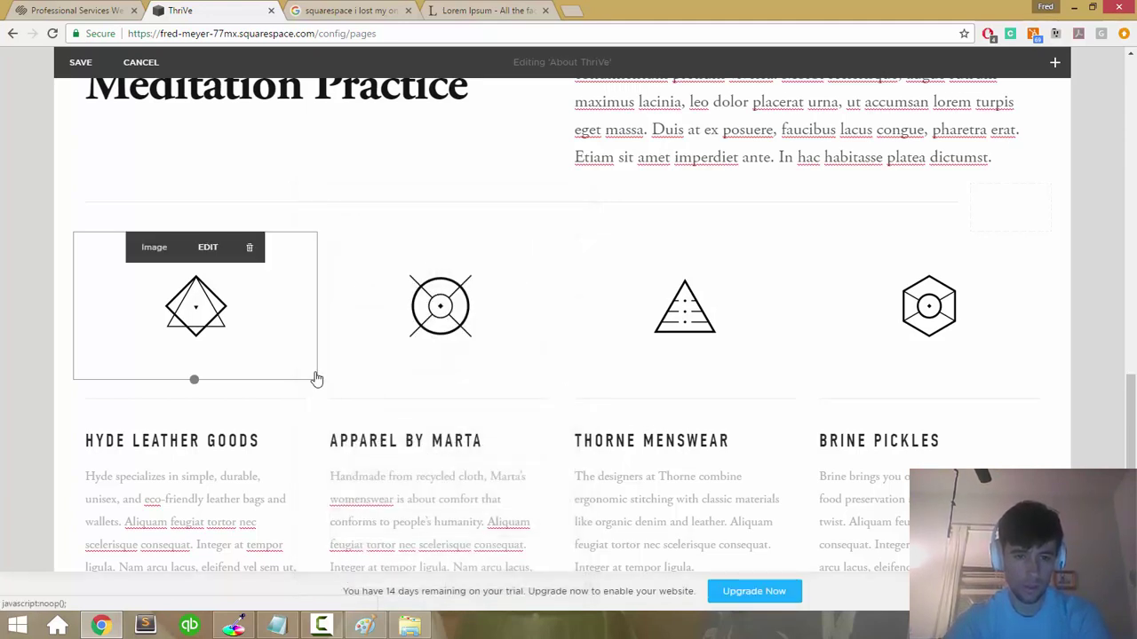
{"action": "scroll", "coordinate": [323, 312], "scroll_direction": "down", "scroll_amount": 1}
{"action": "scroll", "coordinate": [326, 311], "scroll_direction": "down", "scroll_amount": 3}
{"action": "scroll", "coordinate": [326, 312], "scroll_direction": "up", "scroll_amount": 4}
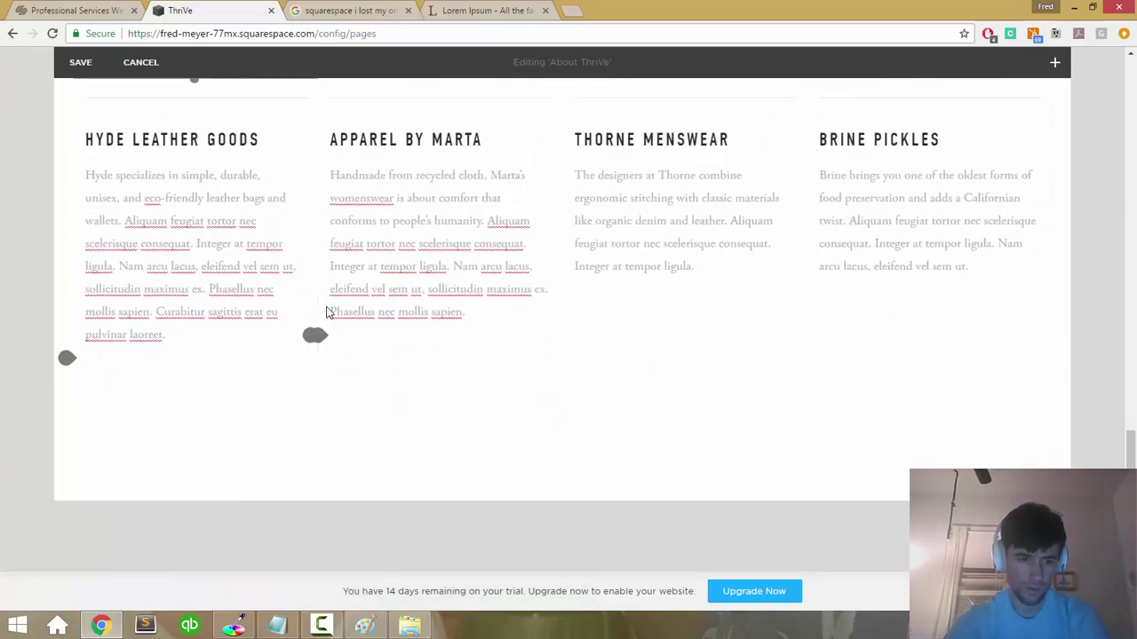
{"action": "scroll", "coordinate": [326, 312], "scroll_direction": "down", "scroll_amount": 1}
{"action": "left_click_drag", "start_coordinate": [317, 321], "coordinate": [73, 167]}
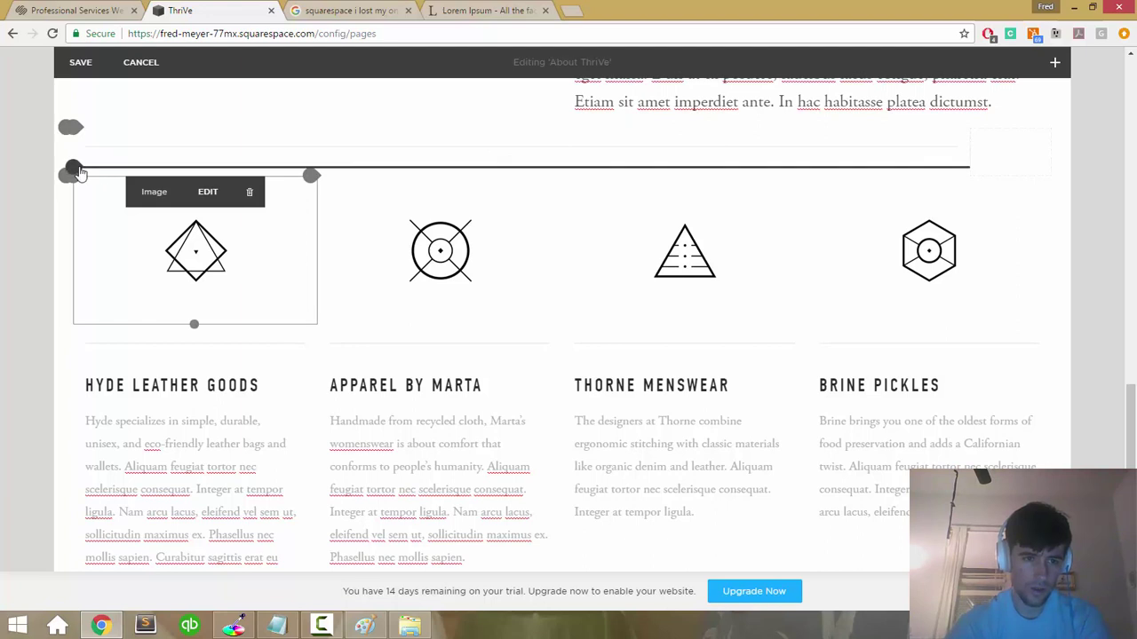
{"action": "left_click", "coordinate": [76, 171]}
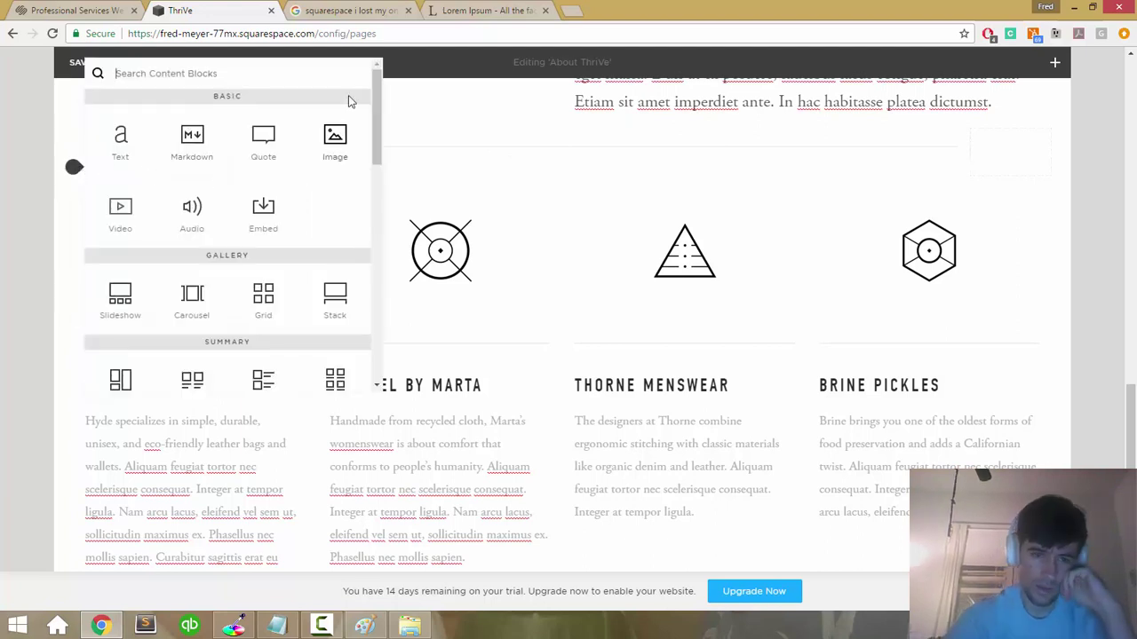
{"action": "left_click", "coordinate": [342, 131]}
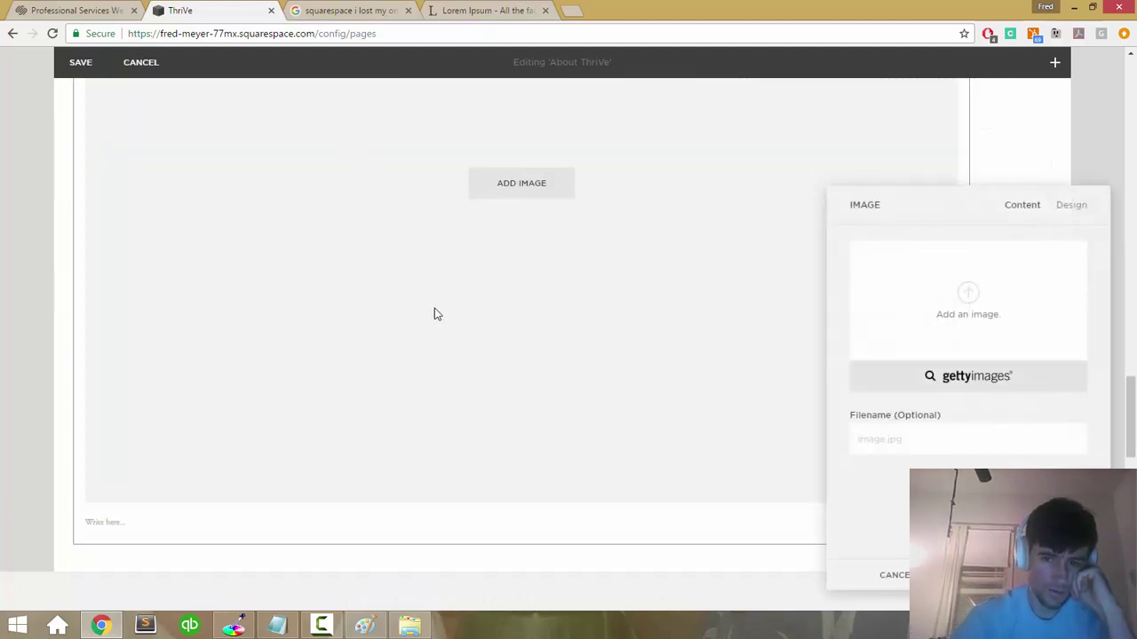
{"action": "left_click", "coordinate": [1008, 296]}
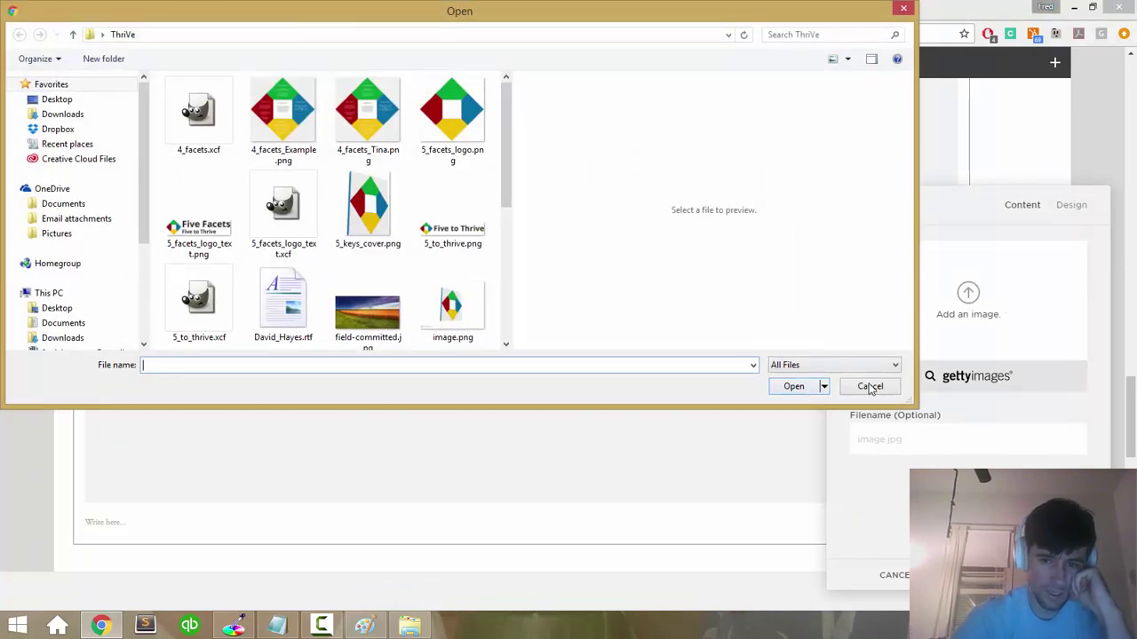
{"action": "left_click", "coordinate": [869, 386]}
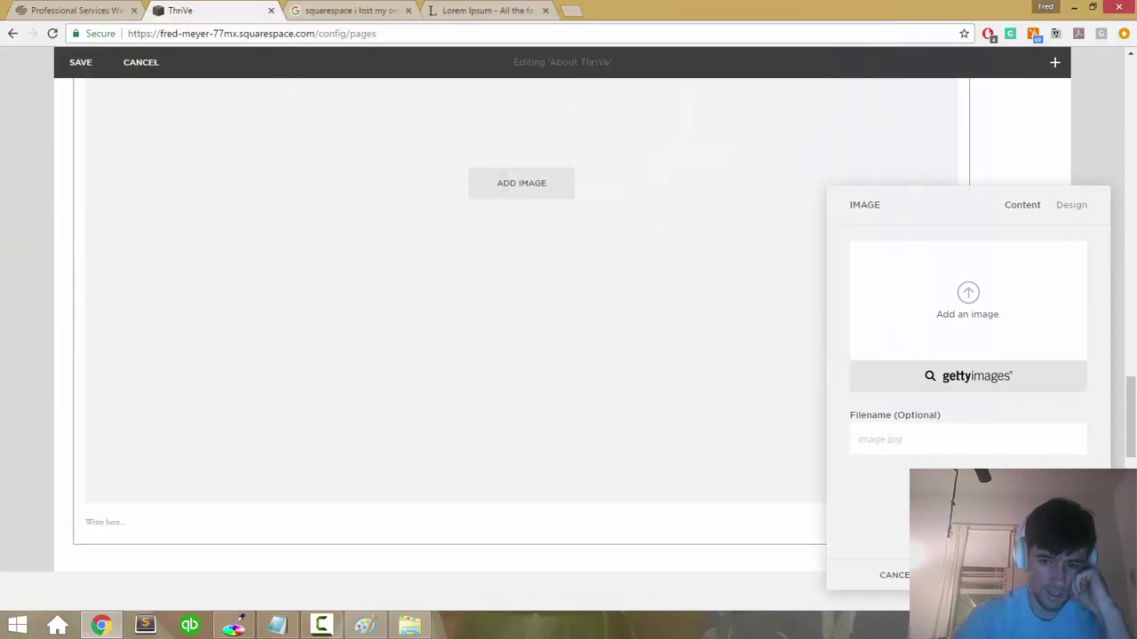
{"action": "left_click", "coordinate": [1070, 207]}
{"action": "left_click", "coordinate": [1020, 219]}
{"action": "left_click", "coordinate": [652, 353]}
{"action": "scroll", "coordinate": [516, 327], "scroll_direction": "down", "scroll_amount": 3}
{"action": "scroll", "coordinate": [518, 333], "scroll_direction": "up", "scroll_amount": 5}
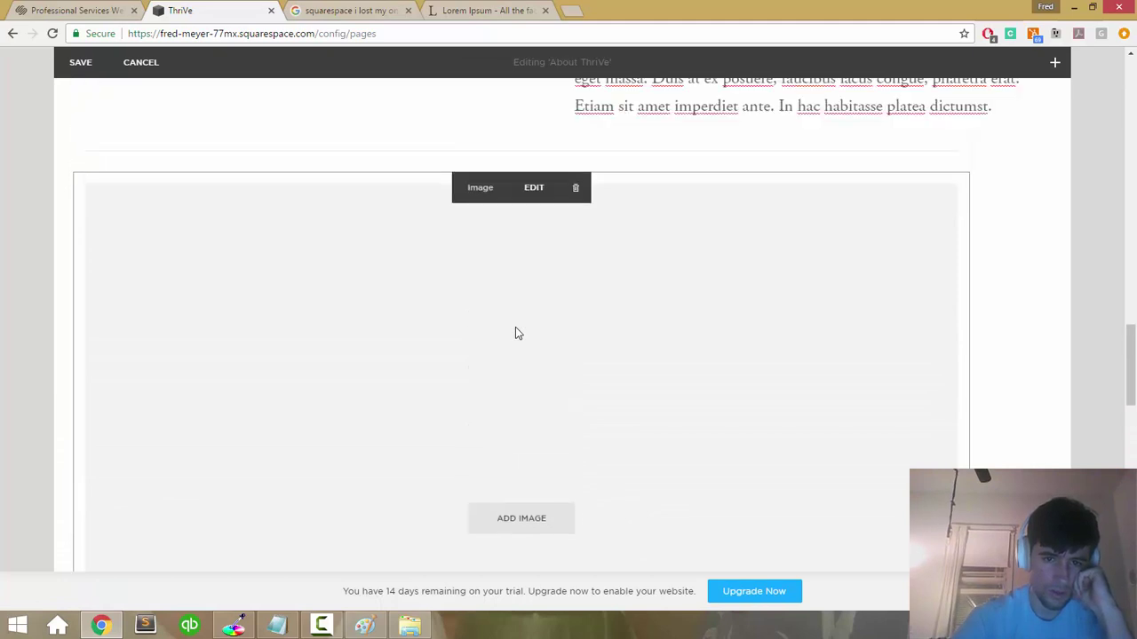
{"action": "left_click", "coordinate": [573, 235]}
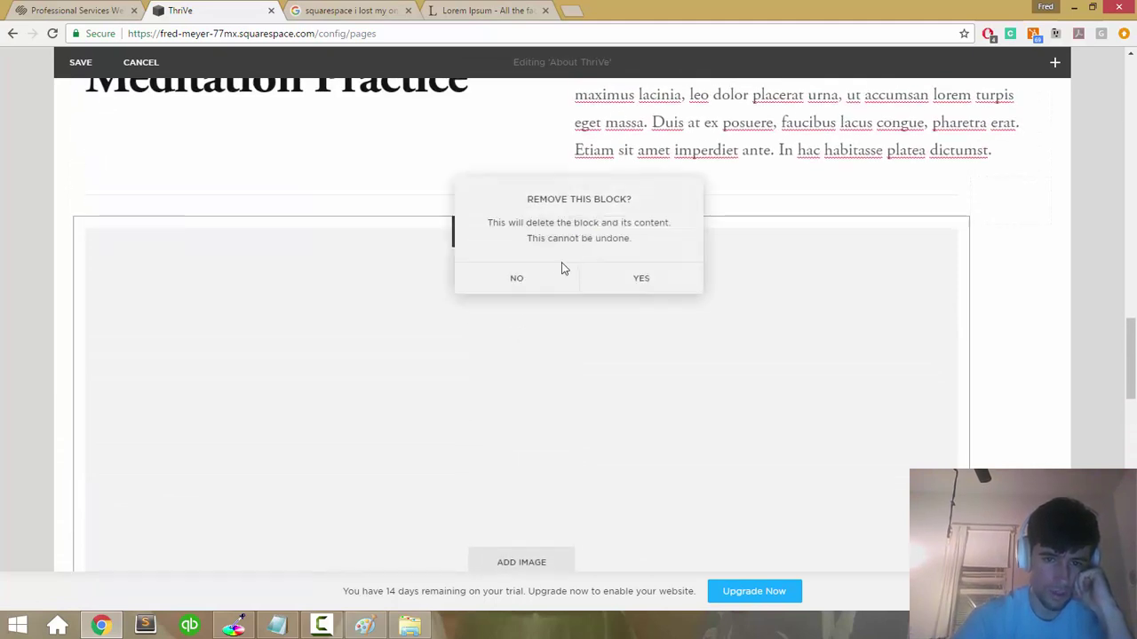
{"action": "left_click", "coordinate": [595, 282]}
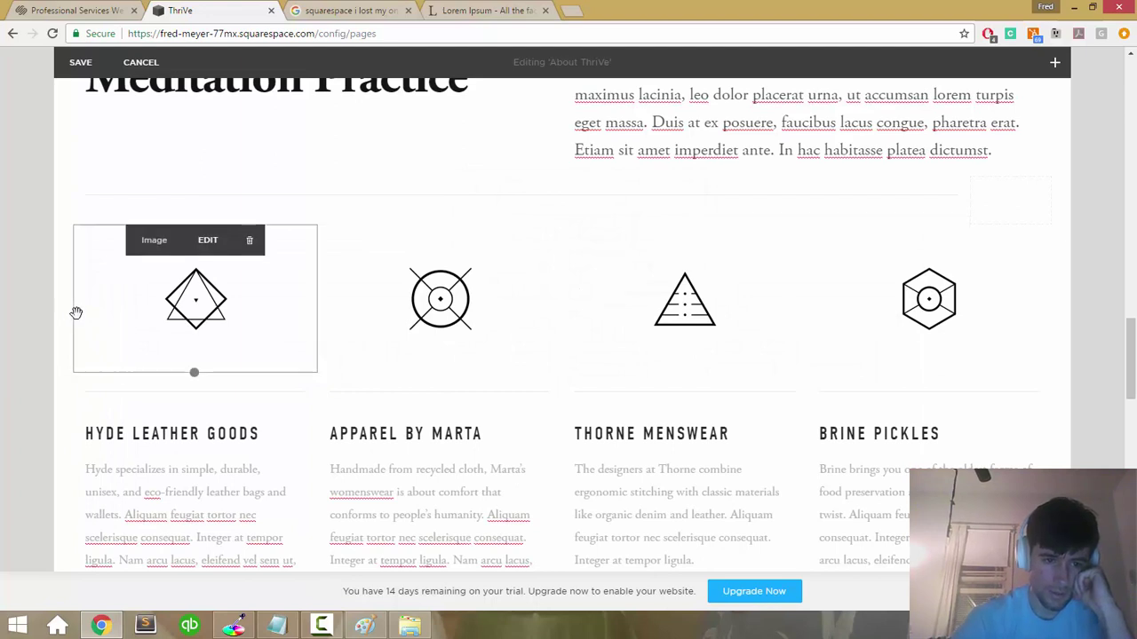
Step: Insert an image block above Hyde Leather Goods holding red-tree-flowers-cropped.jpg, then drag it leftward
{"action": "left_click", "coordinate": [74, 373]}
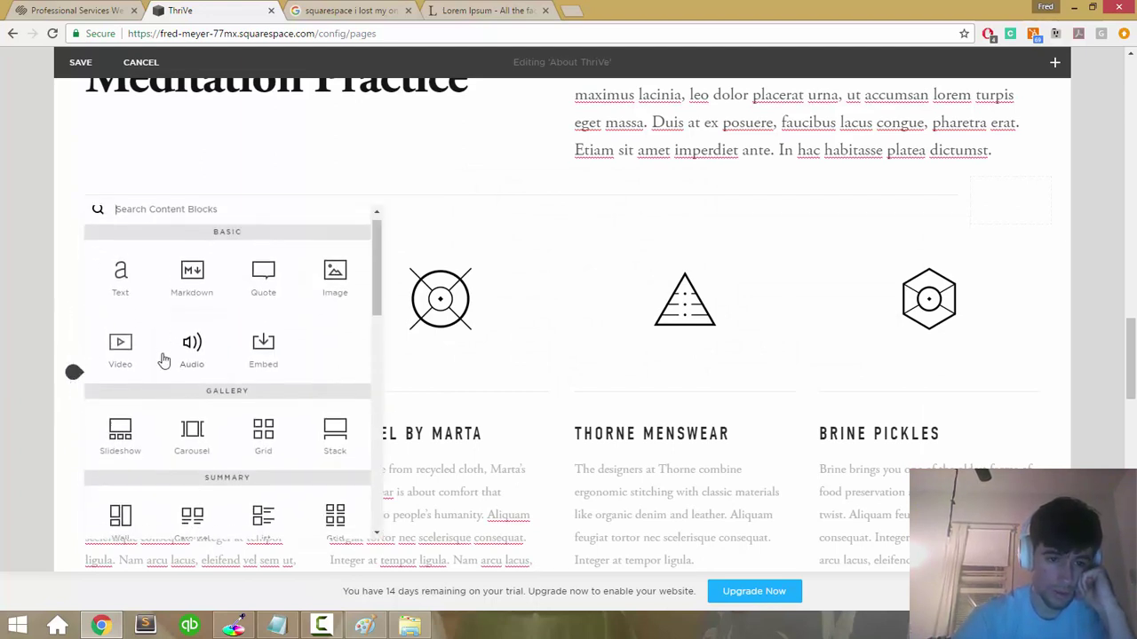
{"action": "scroll", "coordinate": [351, 265], "scroll_direction": "down", "scroll_amount": 1}
{"action": "left_click", "coordinate": [335, 260]}
{"action": "left_click", "coordinate": [332, 258]}
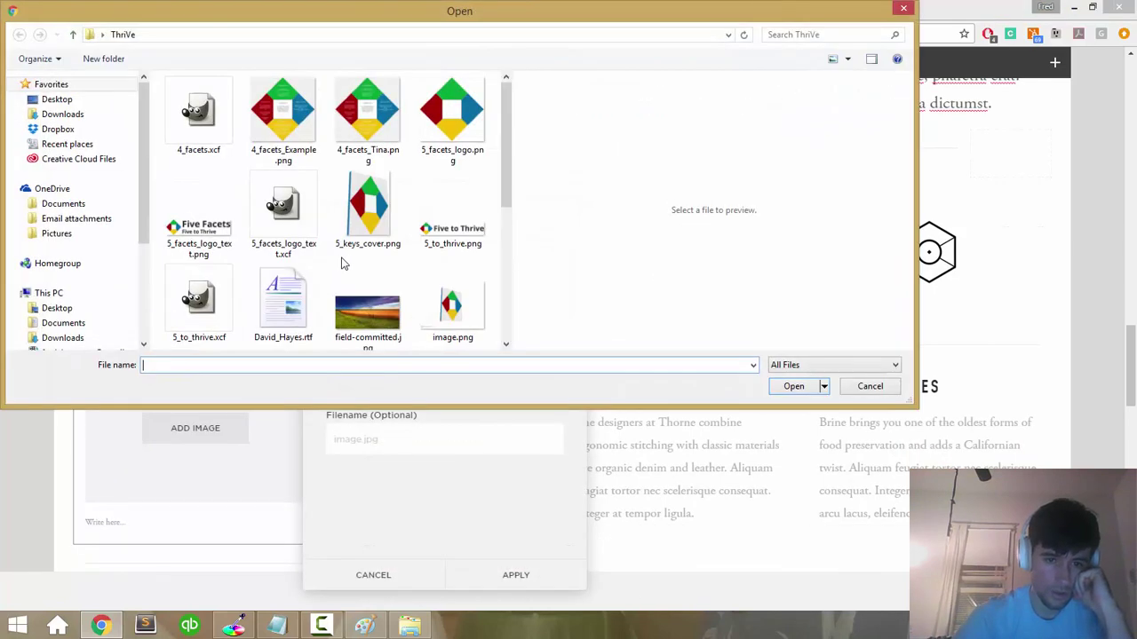
{"action": "scroll", "coordinate": [372, 311], "scroll_direction": "down", "scroll_amount": 5}
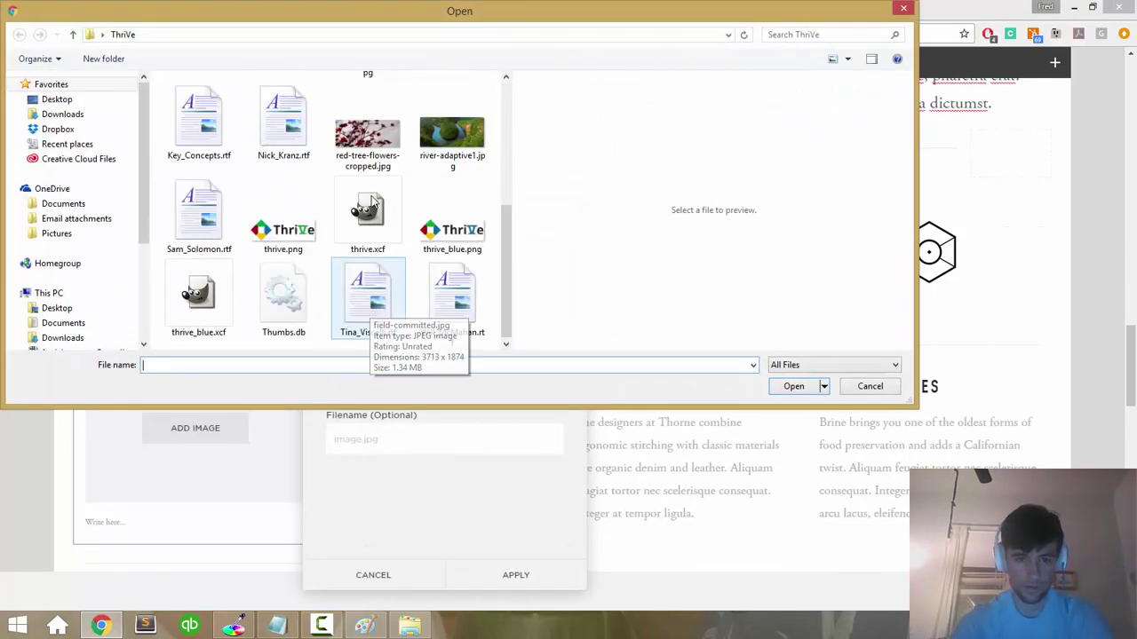
{"action": "left_click", "coordinate": [373, 142]}
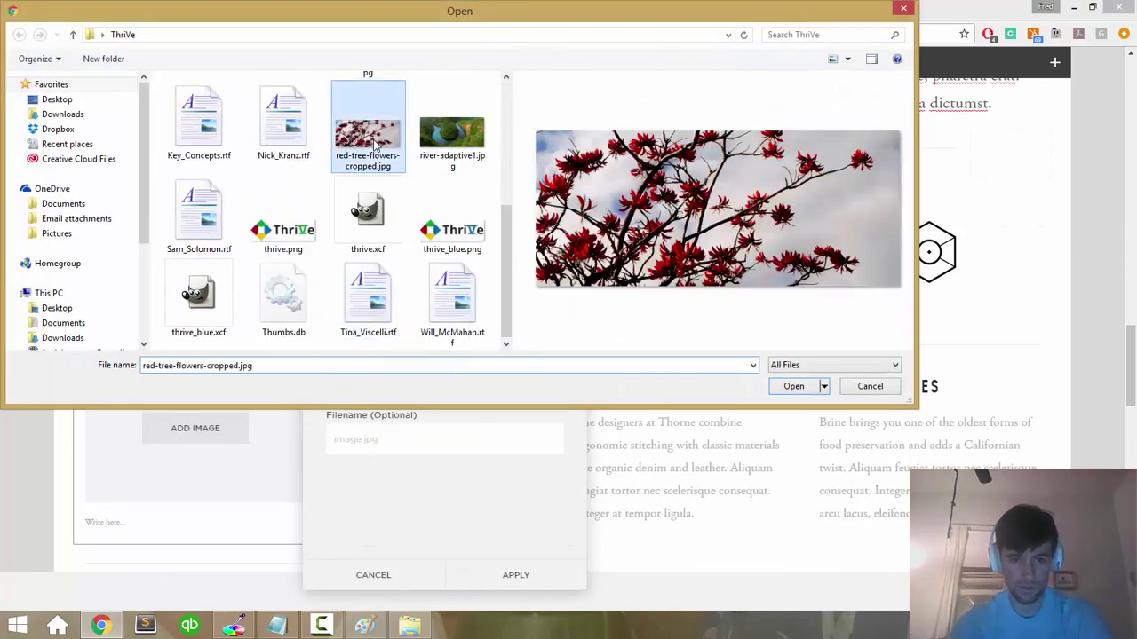
{"action": "left_click", "coordinate": [794, 389]}
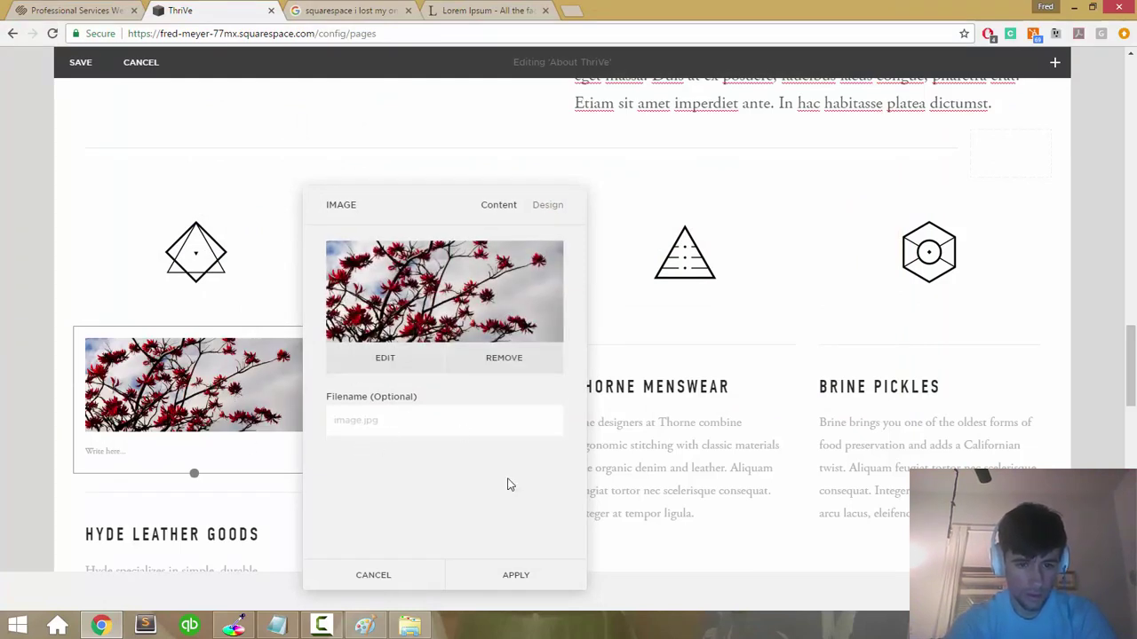
{"action": "left_click", "coordinate": [499, 585]}
{"action": "left_click_drag", "start_coordinate": [155, 393], "coordinate": [93, 306]}
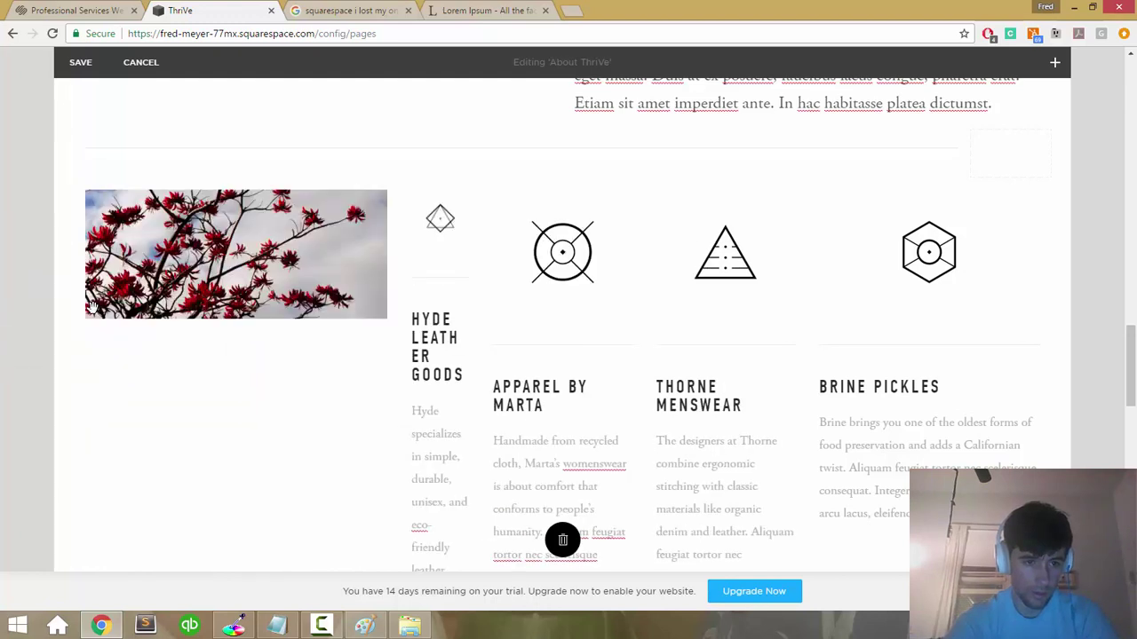
Step: Reposition the red-tree photo into the far-left column beside the diamond icon, above Hyde Leather Goods
{"action": "mouse_move", "coordinate": [319, 307]}
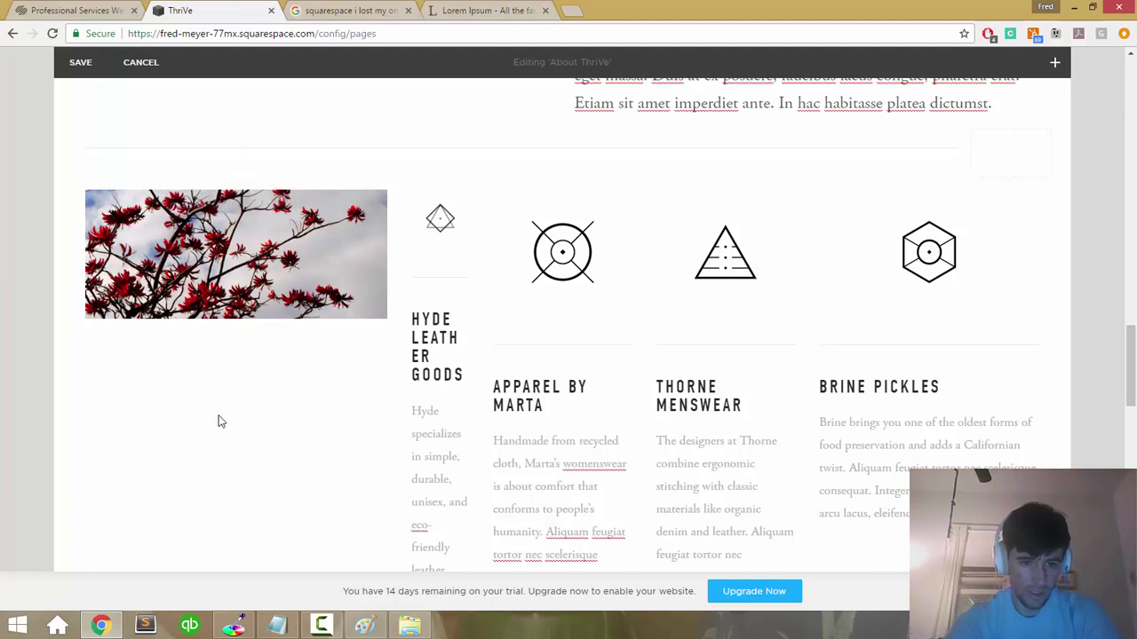
{"action": "mouse_move", "coordinate": [229, 270]}
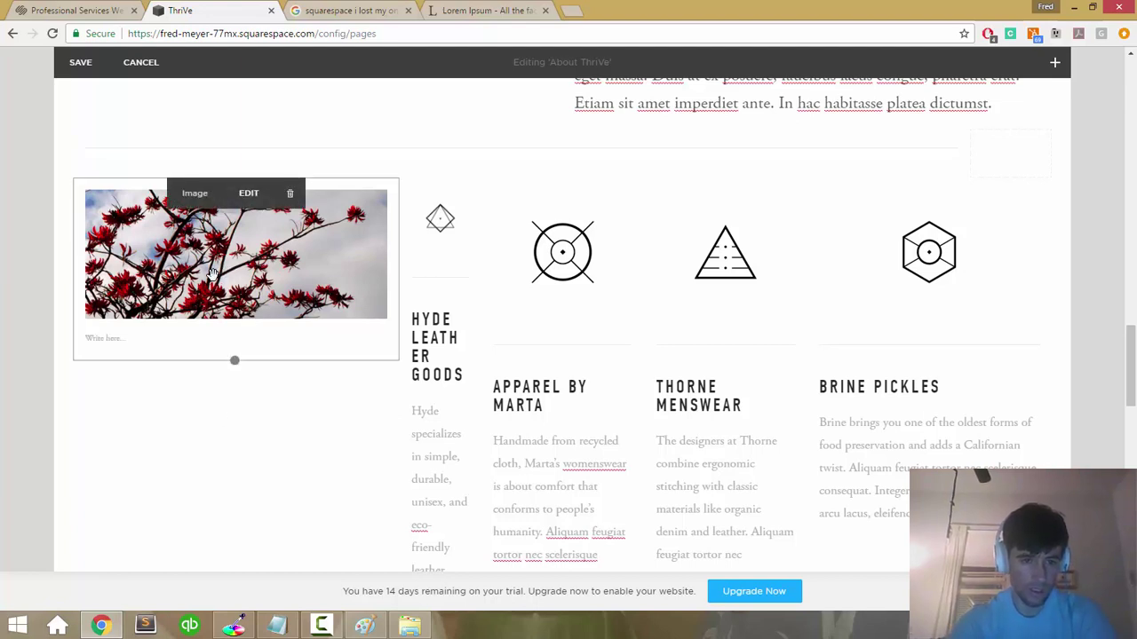
{"action": "left_click_drag", "start_coordinate": [260, 257], "coordinate": [381, 349]}
{"action": "left_click_drag", "start_coordinate": [250, 404], "coordinate": [130, 321]}
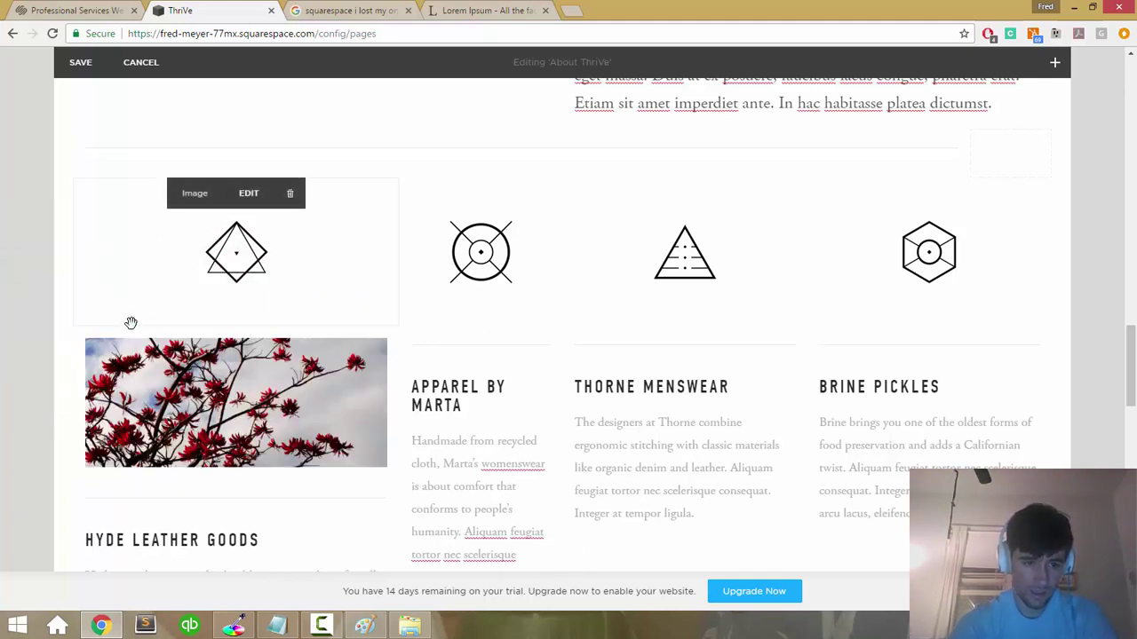
{"action": "left_click_drag", "start_coordinate": [164, 376], "coordinate": [133, 291]}
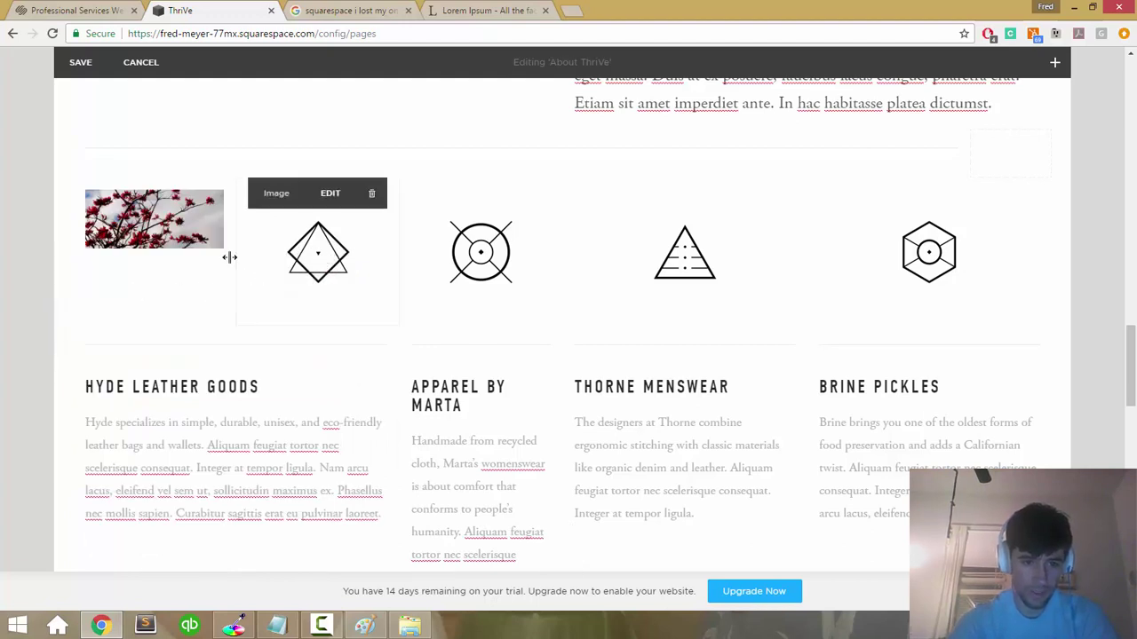
{"action": "mouse_move", "coordinate": [329, 246]}
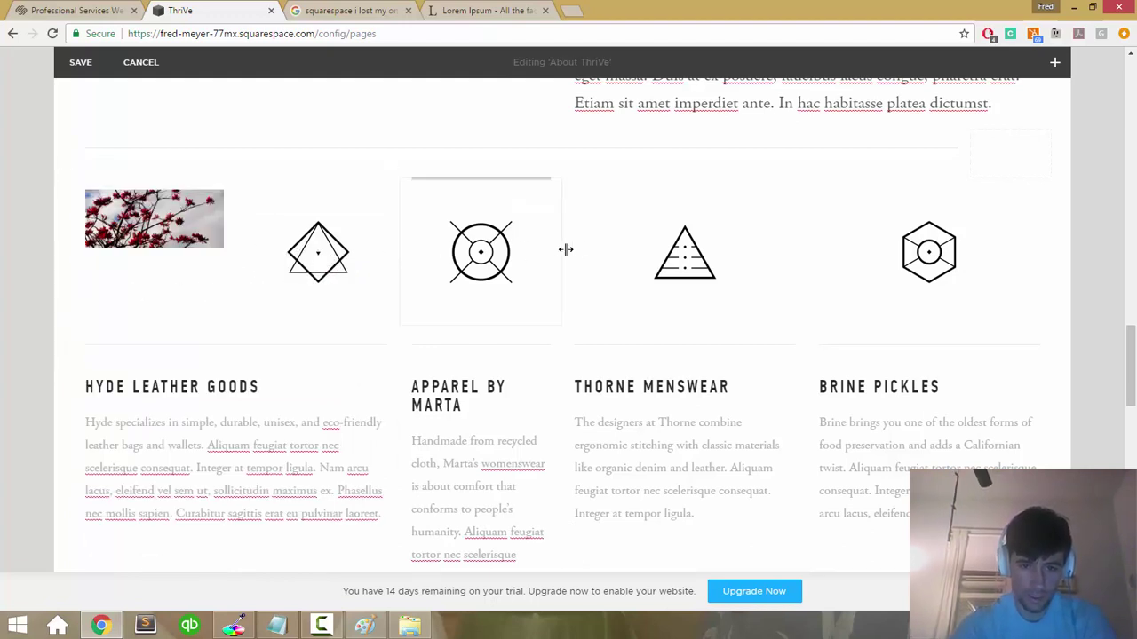
{"action": "mouse_move", "coordinate": [971, 281]}
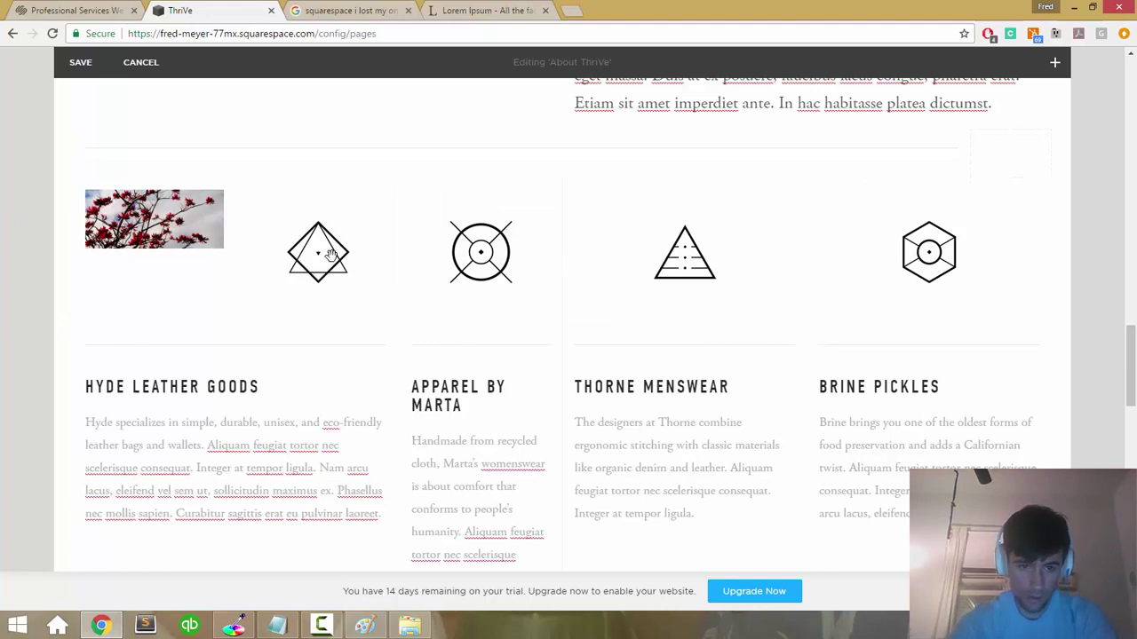
{"action": "mouse_move", "coordinate": [193, 248]}
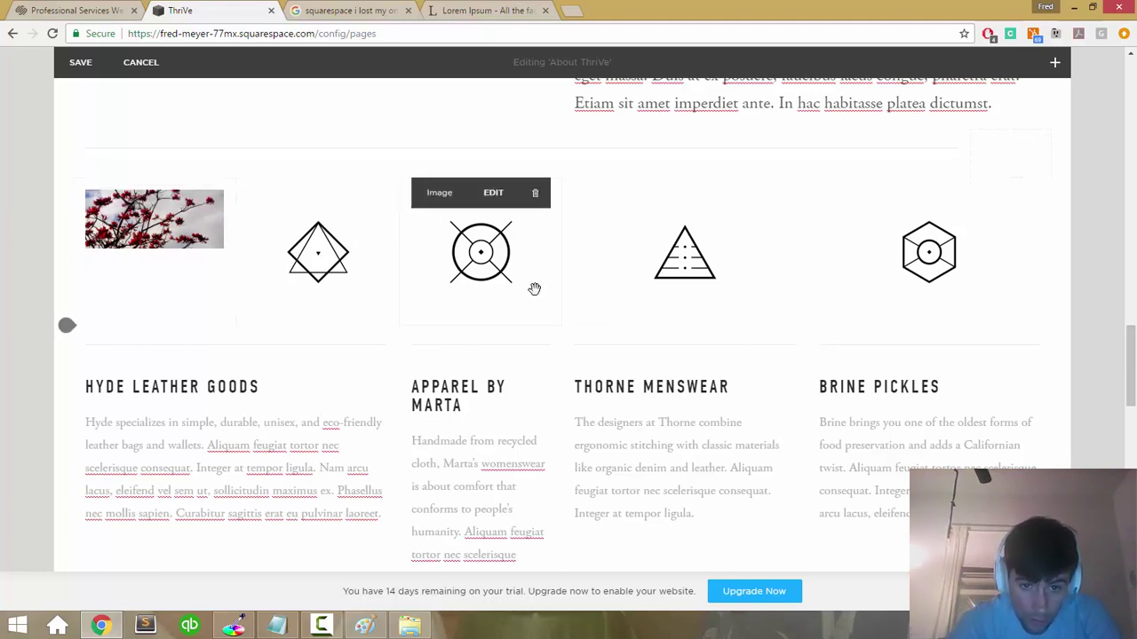
{"action": "mouse_move", "coordinate": [234, 289]}
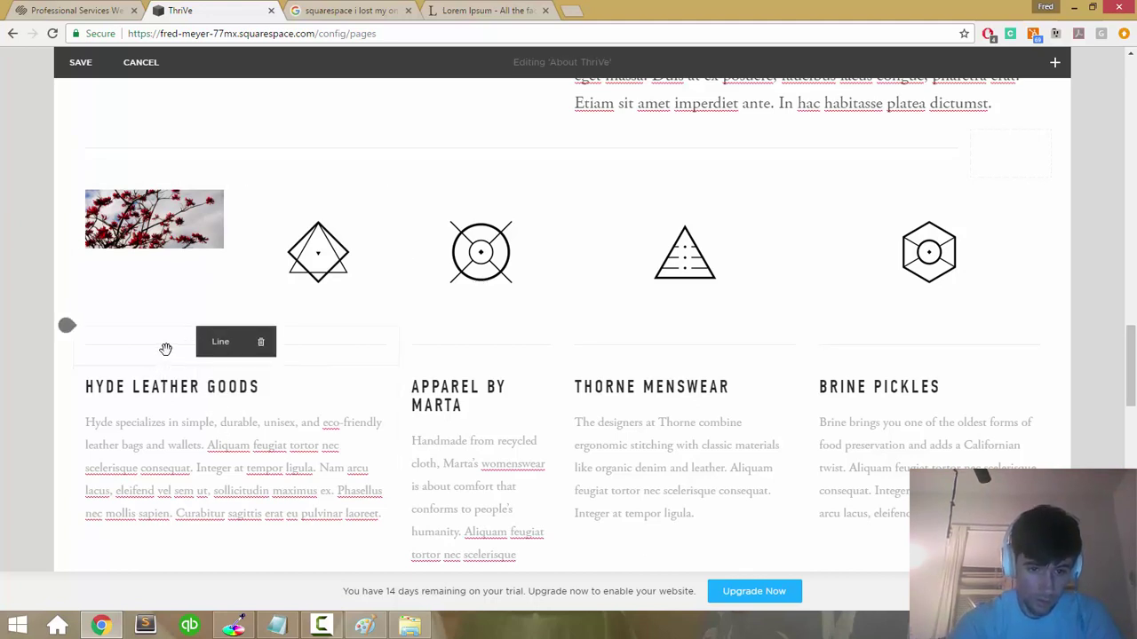
Step: Delete the divider lines above the Hyde, Marta, Thorne and Brine columns, confirming each removal
{"action": "key", "text": "Delete"}
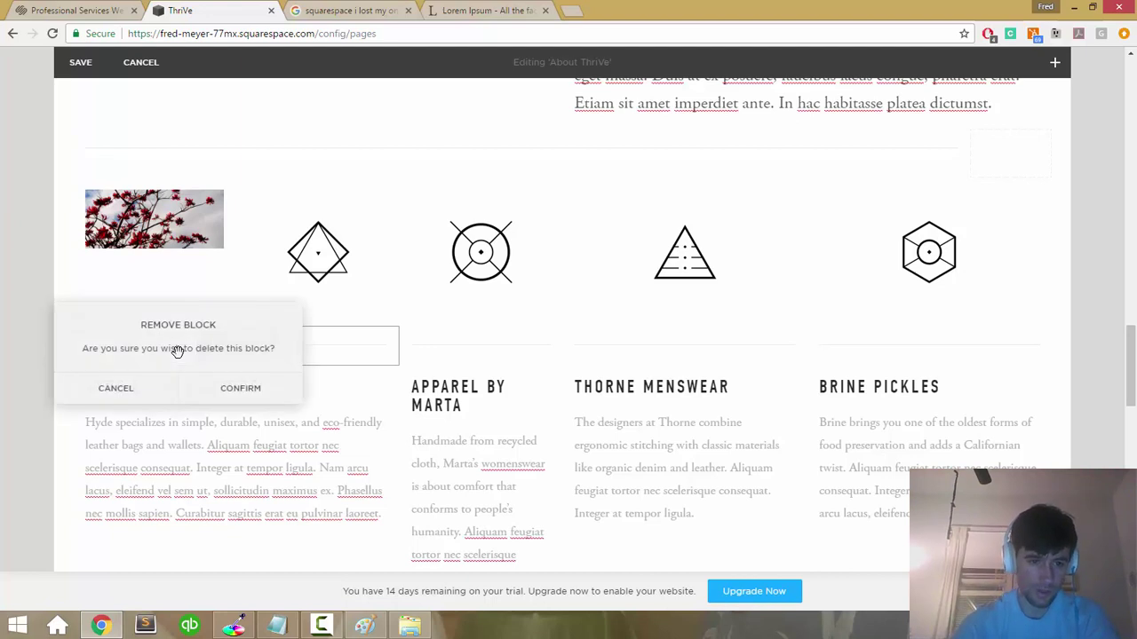
{"action": "left_click", "coordinate": [237, 393]}
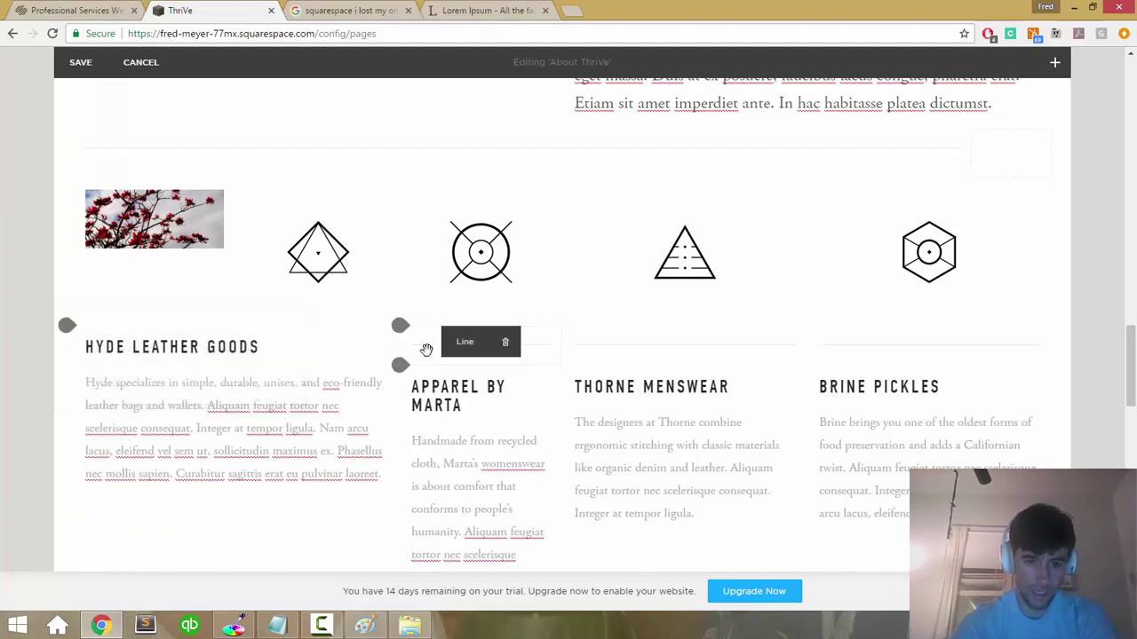
{"action": "key", "text": "Delete"}
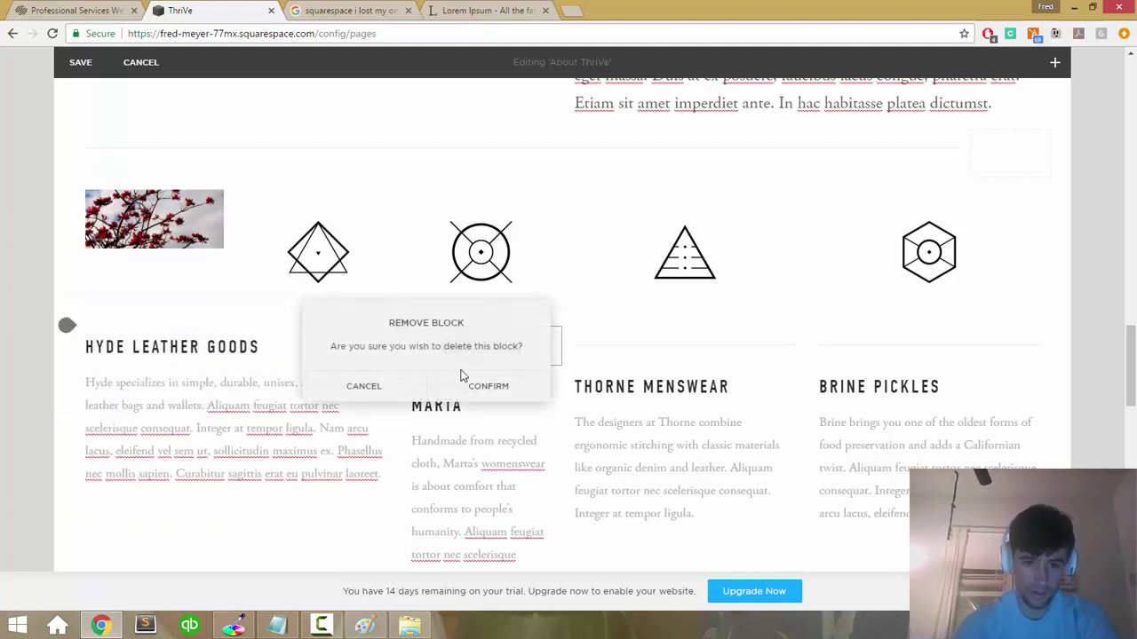
{"action": "left_click", "coordinate": [484, 385]}
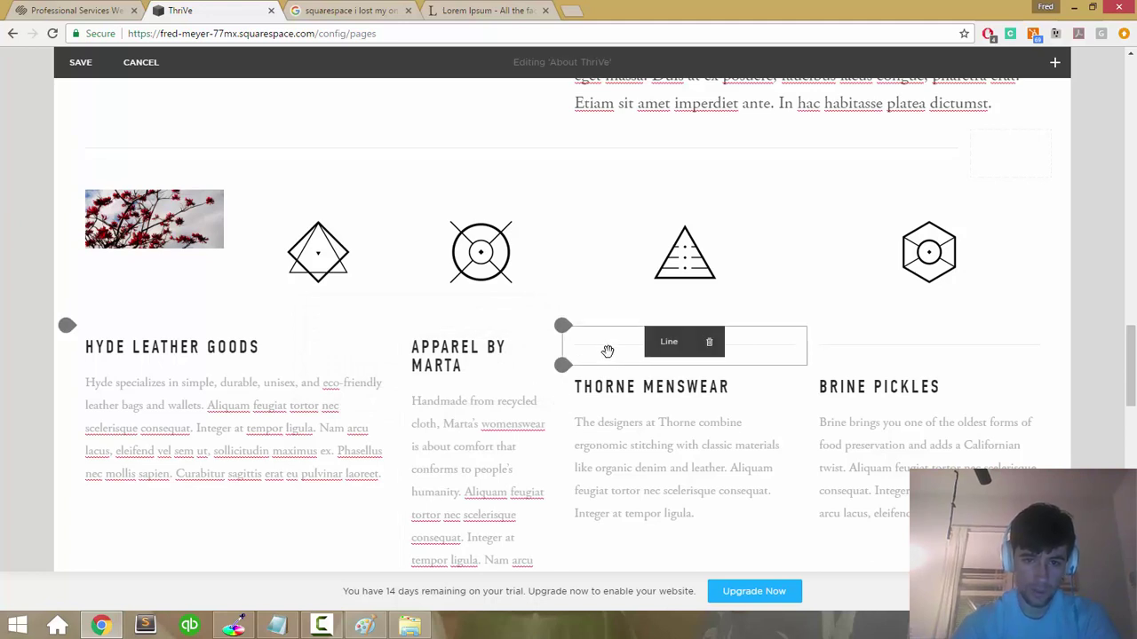
{"action": "key", "text": "Delete"}
{"action": "left_click", "coordinate": [657, 387]}
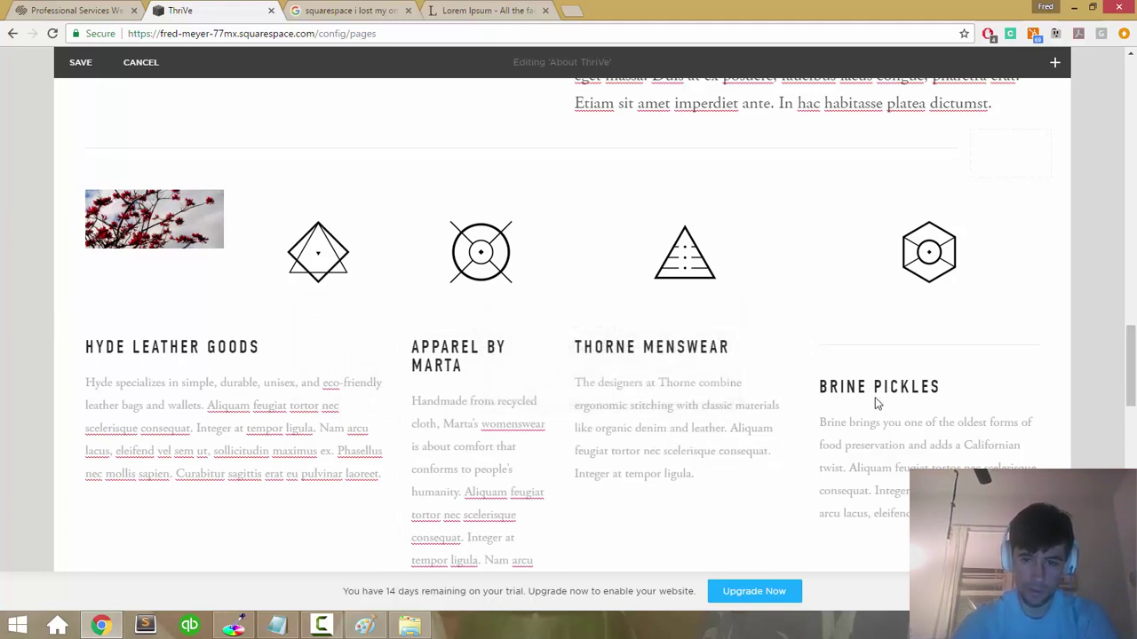
{"action": "key", "text": "Delete"}
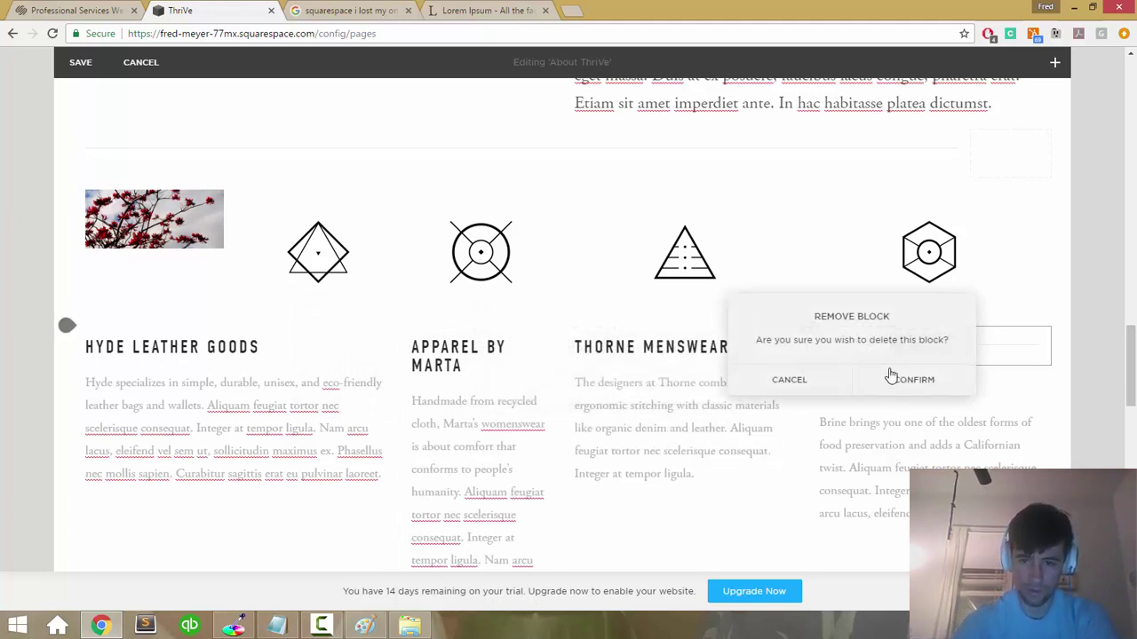
{"action": "left_click", "coordinate": [899, 384]}
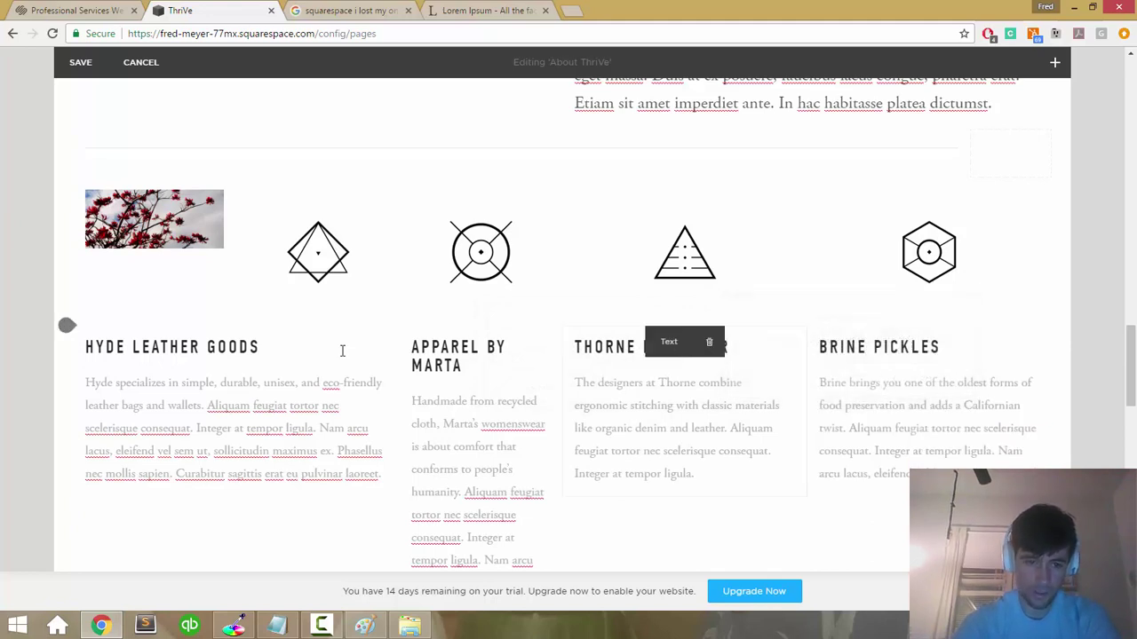
Step: Drag the Hyde Leather Goods text under the diamond icon, undoing a trial paste into the caption
{"action": "left_click_drag", "start_coordinate": [185, 328], "coordinate": [340, 280]}
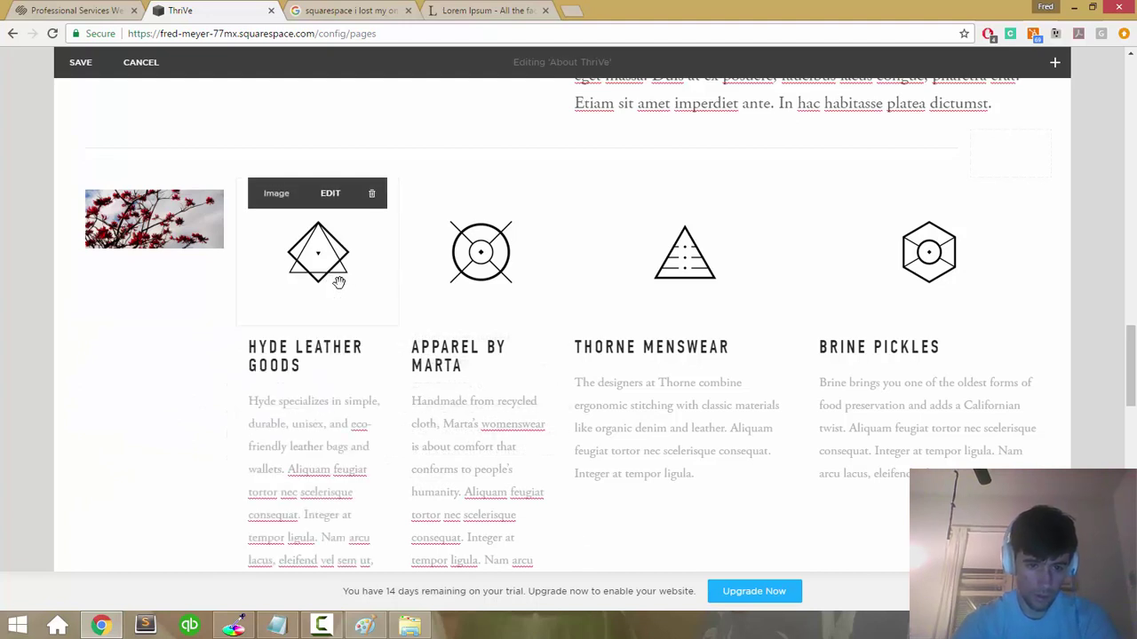
{"action": "left_click", "coordinate": [268, 349]}
{"action": "key", "text": "ctrl+a"}
{"action": "key", "text": "ctrl+c"}
{"action": "left_click", "coordinate": [200, 340]}
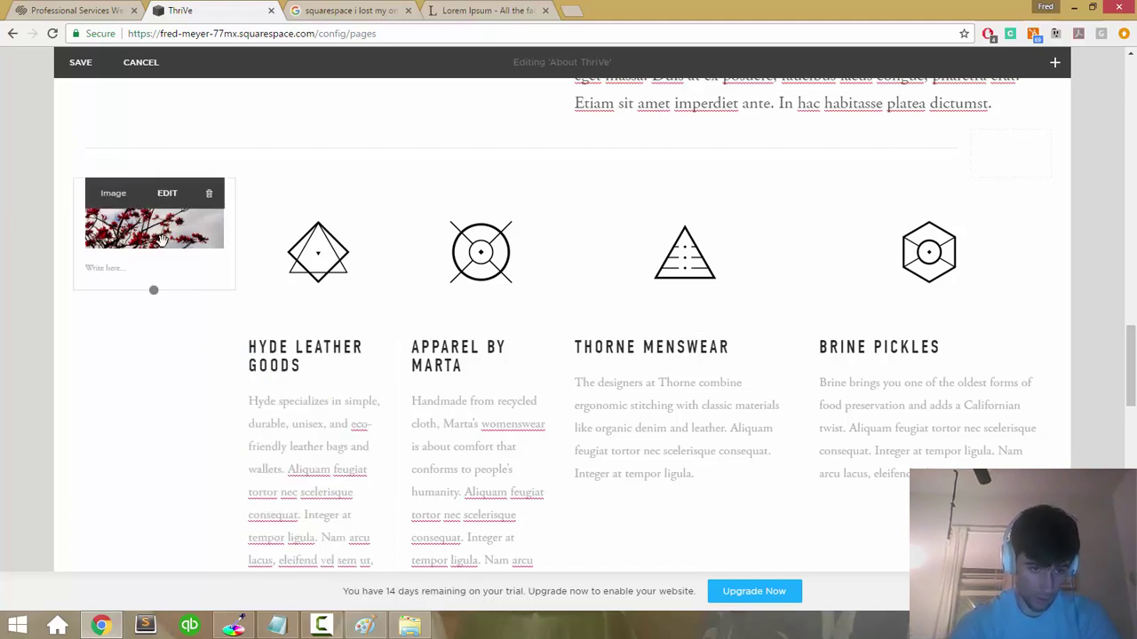
{"action": "left_click", "coordinate": [120, 269]}
{"action": "key", "text": "ctrl+v"}
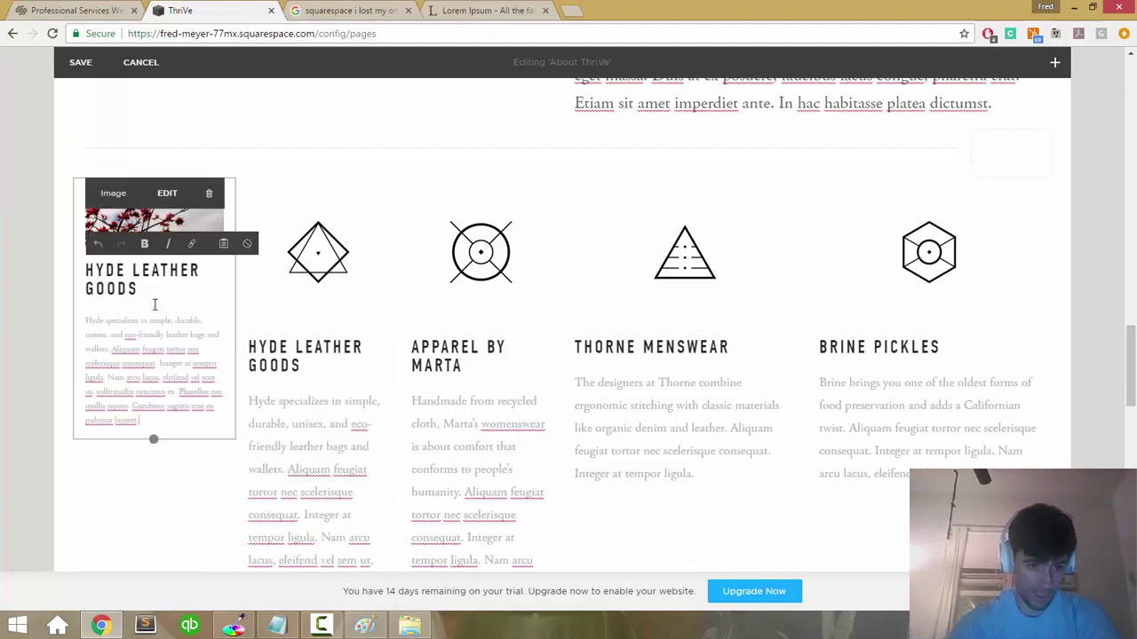
{"action": "key", "text": "ctrl+z"}
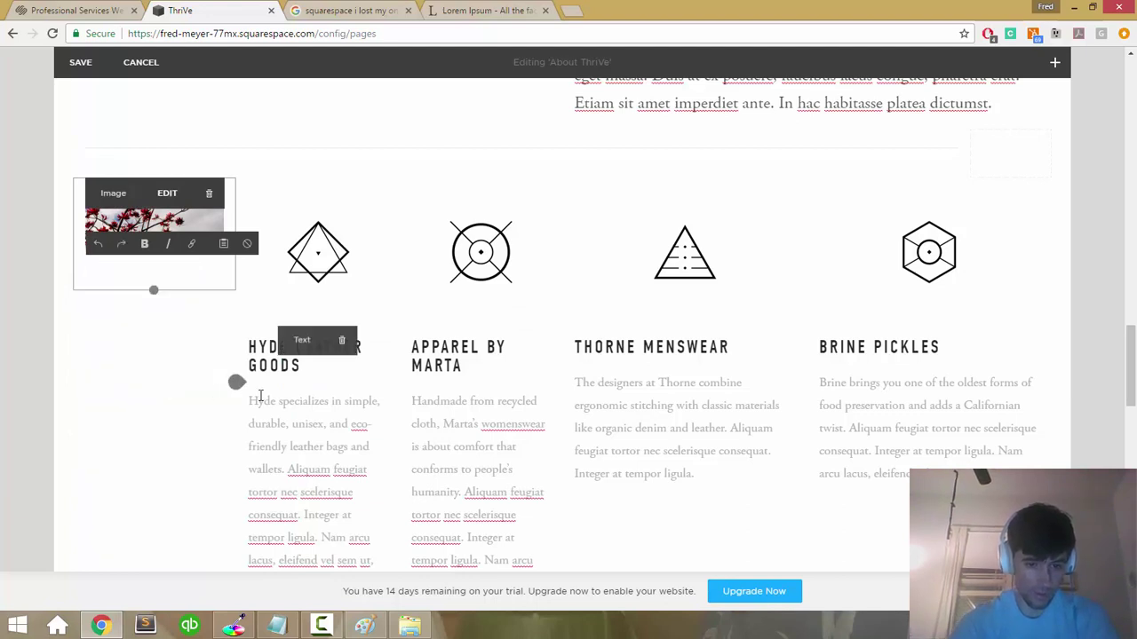
Step: Inspect the moved Hyde Leather Goods heading, paragraph and the diamond icon image settings
{"action": "left_click", "coordinate": [258, 366]}
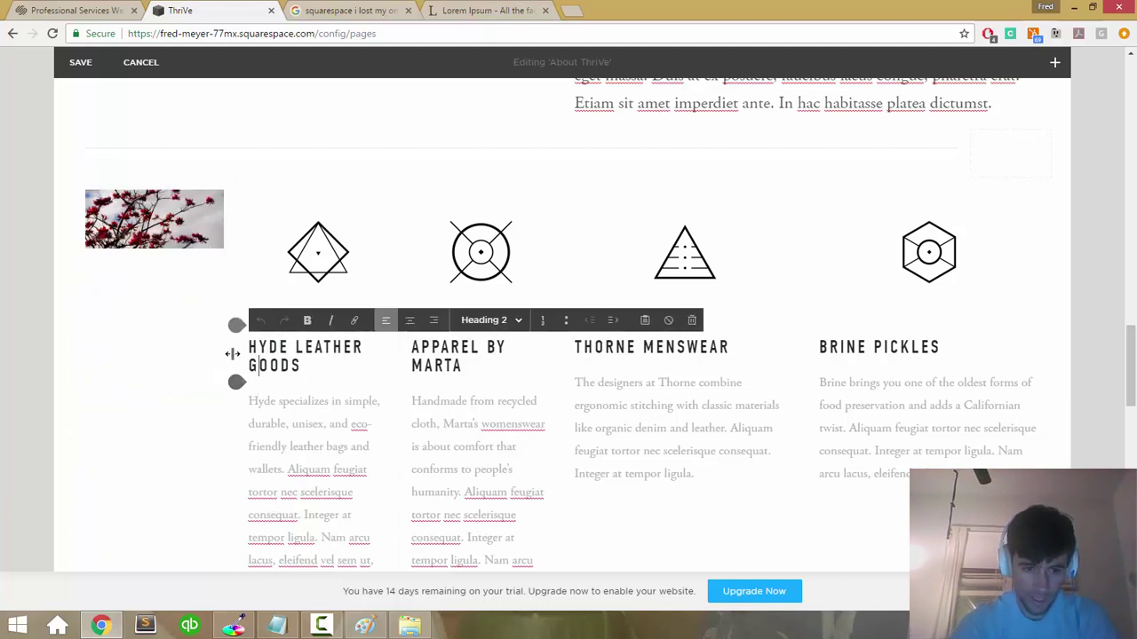
{"action": "left_click", "coordinate": [251, 434]}
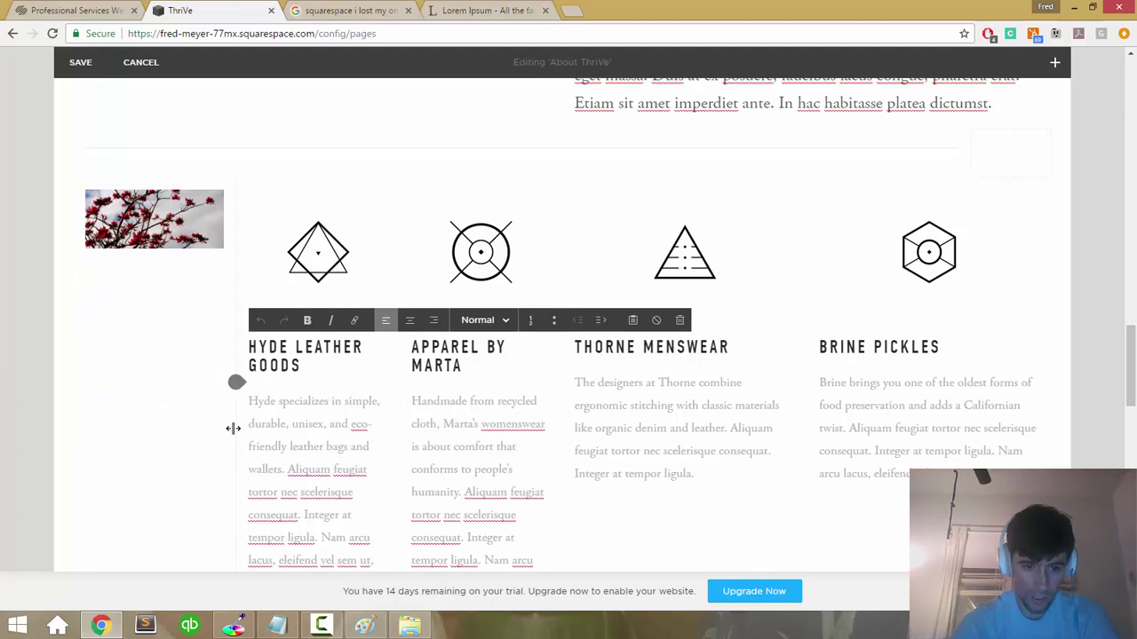
{"action": "left_click", "coordinate": [214, 432]}
{"action": "scroll", "coordinate": [213, 432], "scroll_direction": "down", "scroll_amount": 2}
{"action": "left_click", "coordinate": [310, 361]}
{"action": "key", "text": "ctrl+a"}
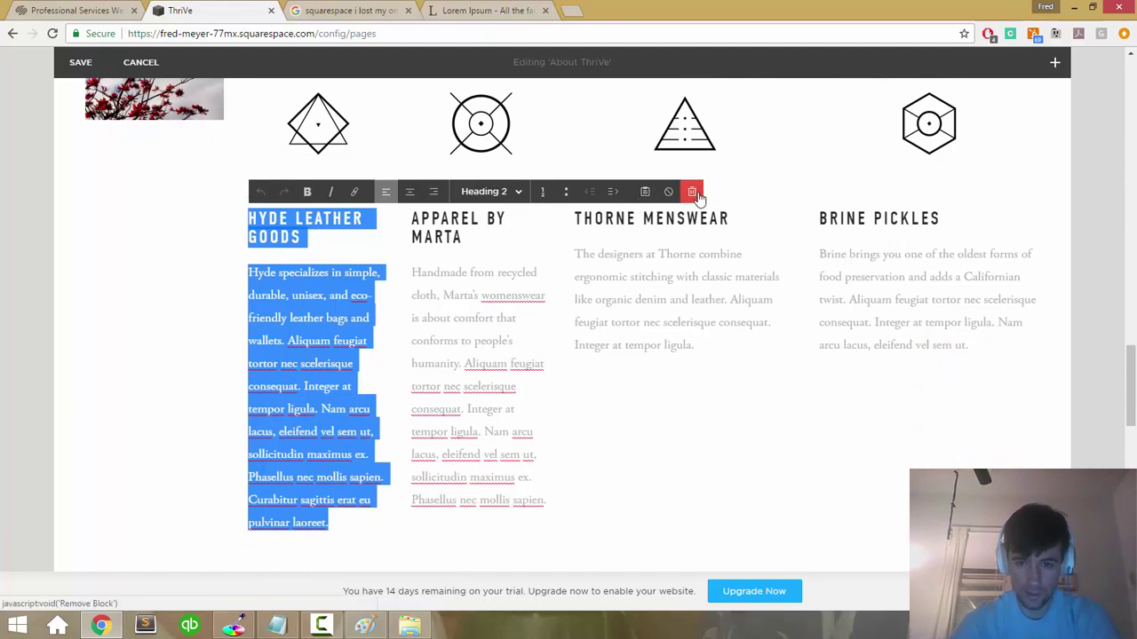
{"action": "left_click", "coordinate": [668, 194]}
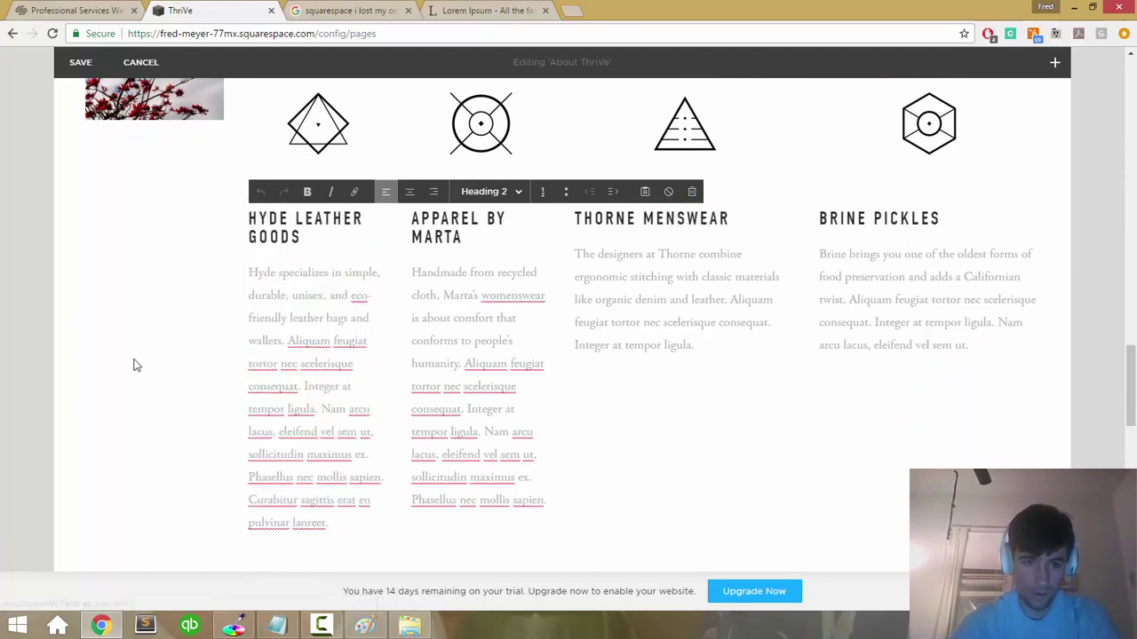
{"action": "left_click", "coordinate": [261, 302]}
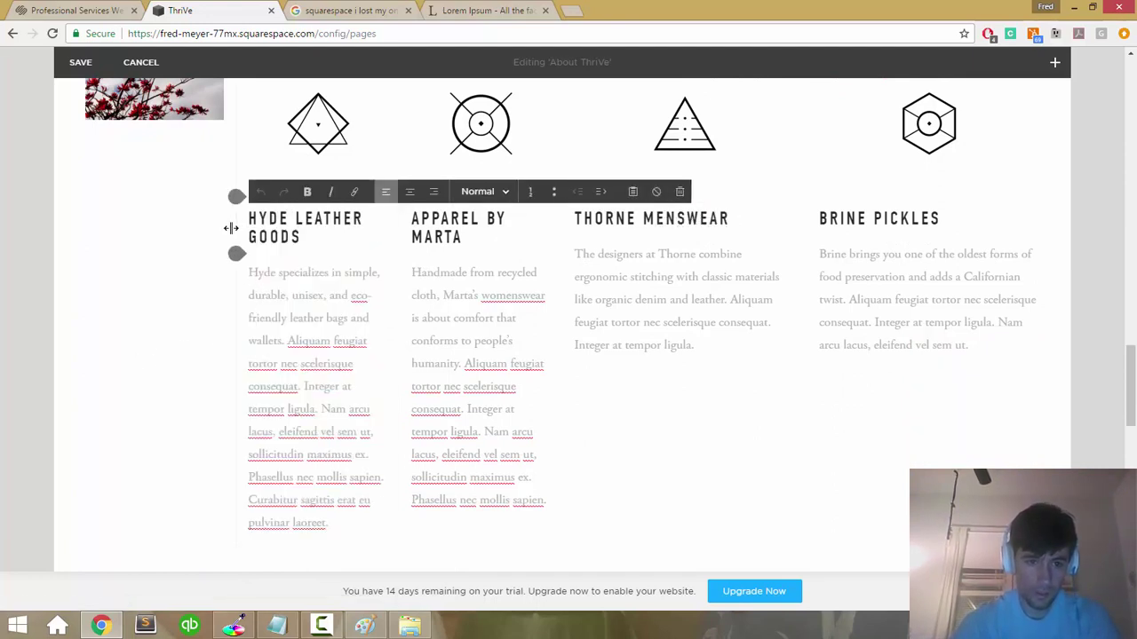
{"action": "scroll", "coordinate": [184, 275], "scroll_direction": "up", "scroll_amount": 2}
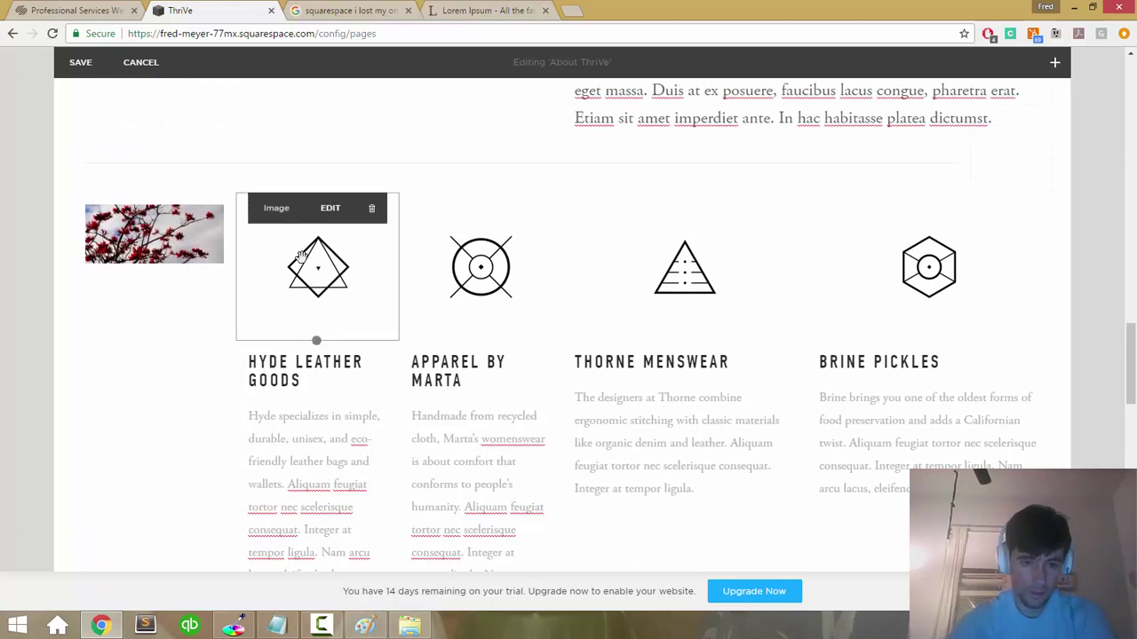
{"action": "left_click", "coordinate": [293, 259]}
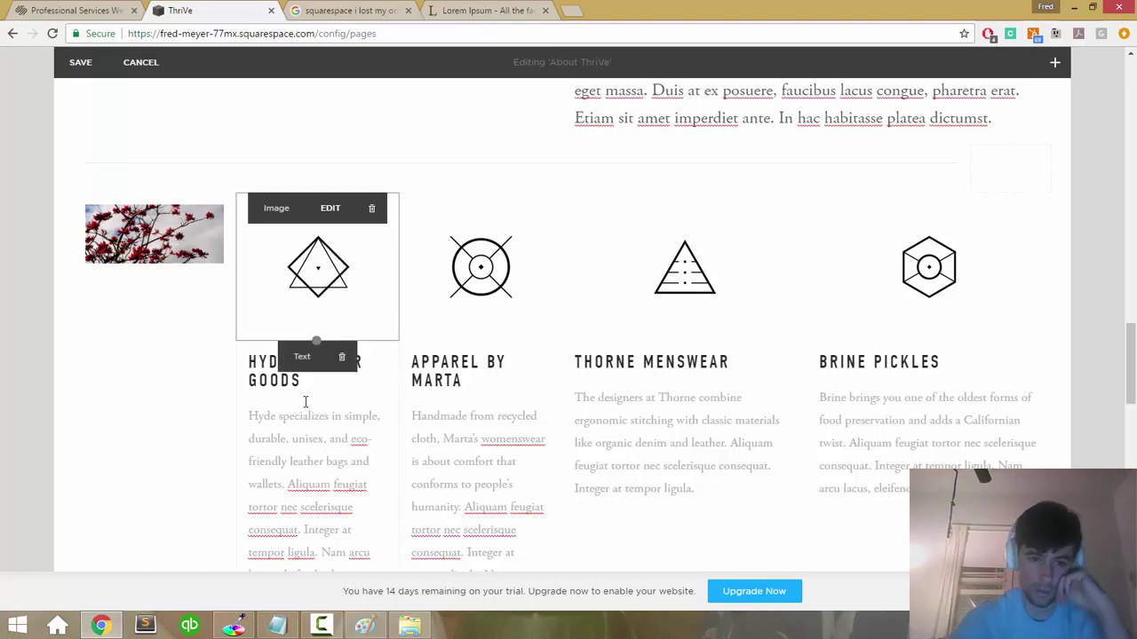
{"action": "left_click", "coordinate": [259, 362]}
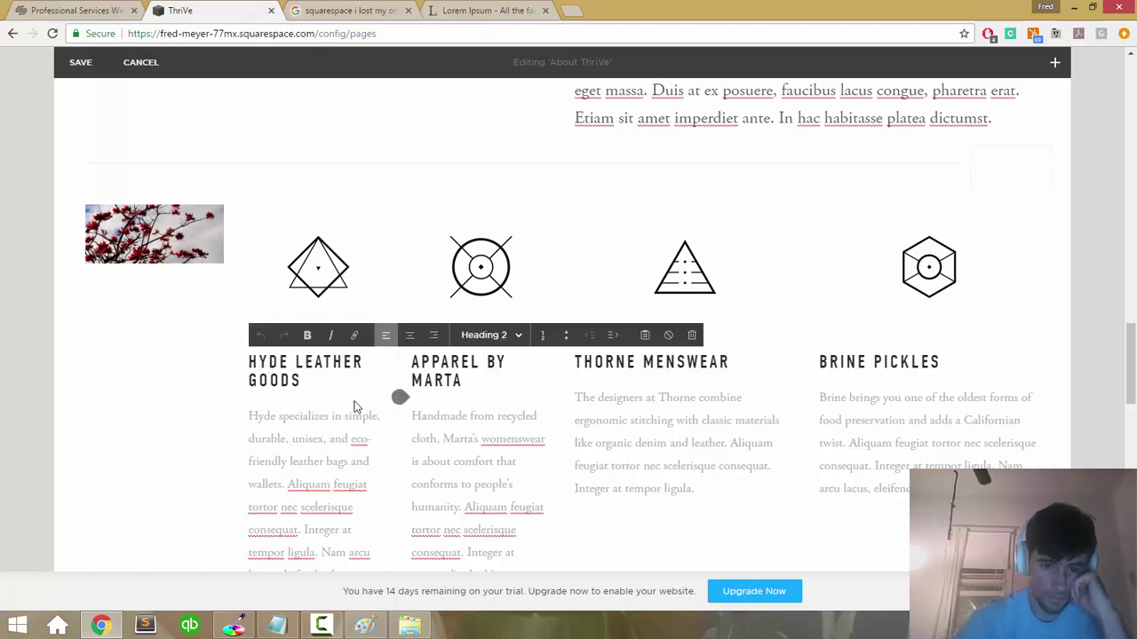
{"action": "scroll", "coordinate": [354, 406], "scroll_direction": "down", "scroll_amount": 5}
{"action": "scroll", "coordinate": [353, 407], "scroll_direction": "up", "scroll_amount": 5}
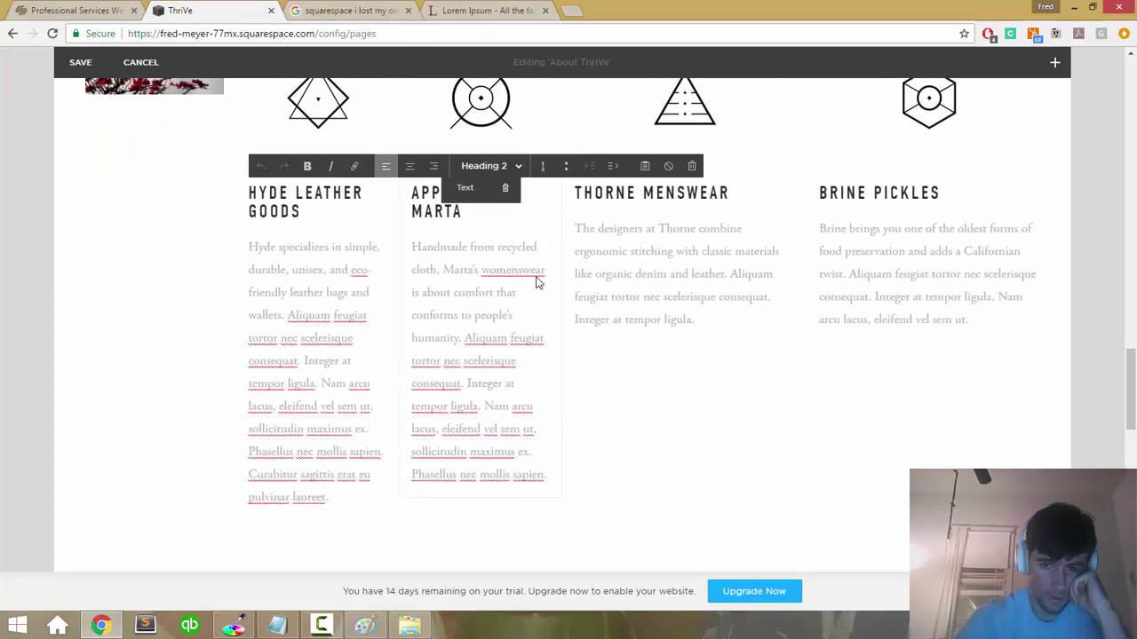
Step: Drag the Thorne Menswear heading and description below the red-tree photo in the far-left column
{"action": "left_click", "coordinate": [743, 204]}
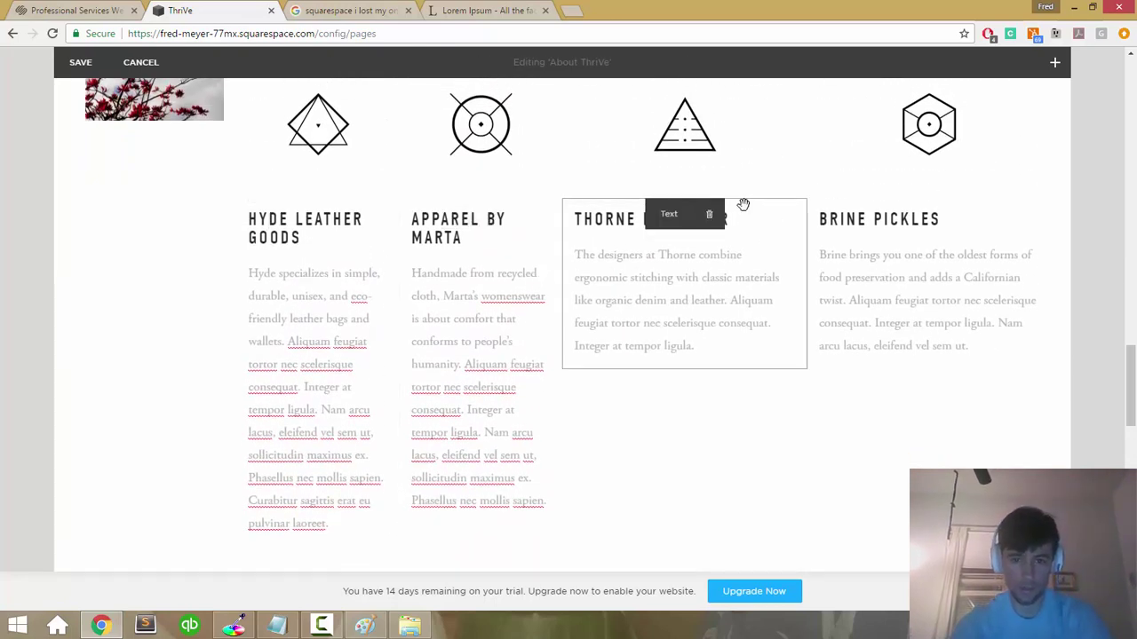
{"action": "left_click_drag", "start_coordinate": [566, 191], "coordinate": [150, 154]}
{"action": "left_click_drag", "start_coordinate": [117, 147], "coordinate": [155, 111]}
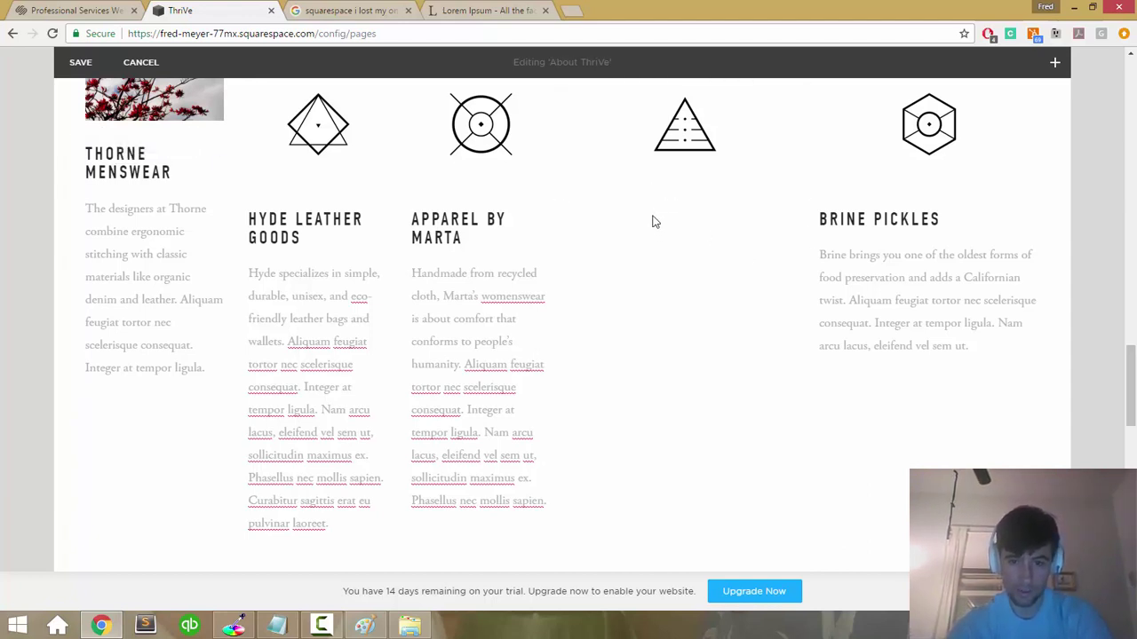
{"action": "scroll", "coordinate": [654, 218], "scroll_direction": "up", "scroll_amount": 3}
{"action": "scroll", "coordinate": [655, 218], "scroll_direction": "down", "scroll_amount": 1}
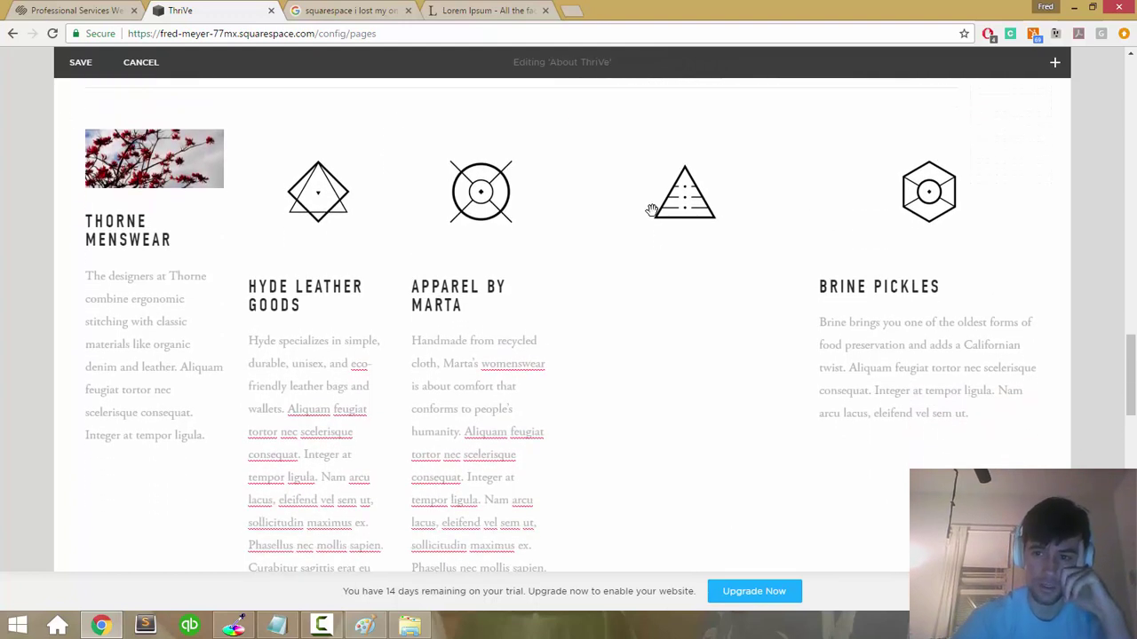
{"action": "scroll", "coordinate": [1017, 171], "scroll_direction": "up", "scroll_amount": 2}
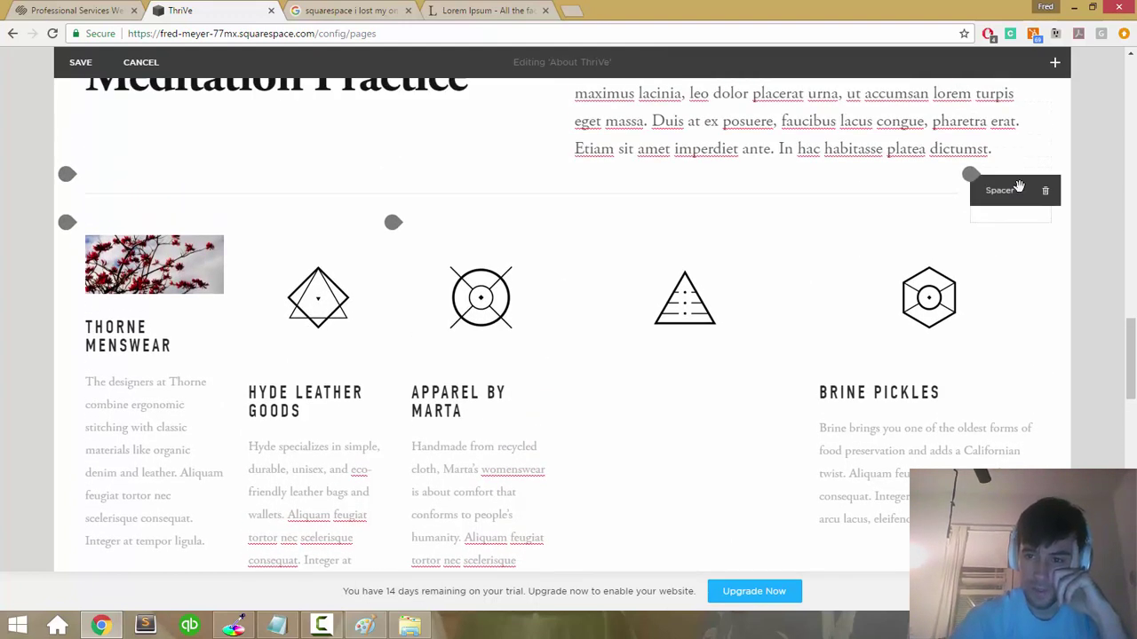
Step: Delete the empty spacer block beside the divider line
{"action": "left_click", "coordinate": [1045, 190]}
{"action": "left_click", "coordinate": [1036, 229]}
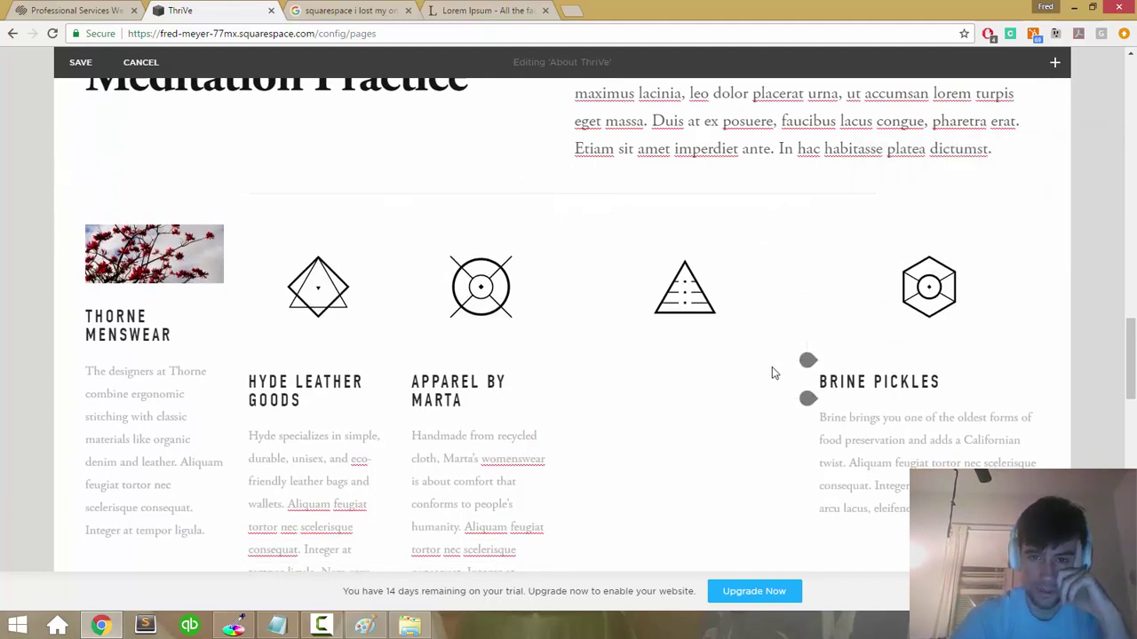
{"action": "mouse_move", "coordinate": [733, 193]}
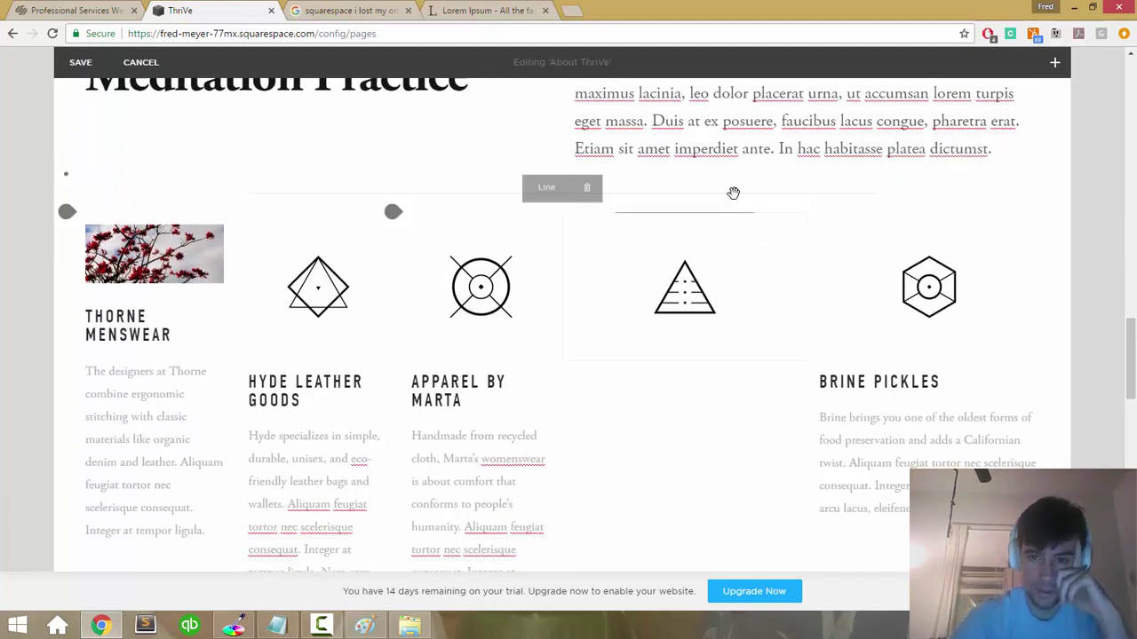
Step: Keep the divider line, cancelling its removal and closing the block list without adding anything
{"action": "left_click", "coordinate": [587, 196]}
{"action": "left_click", "coordinate": [540, 234]}
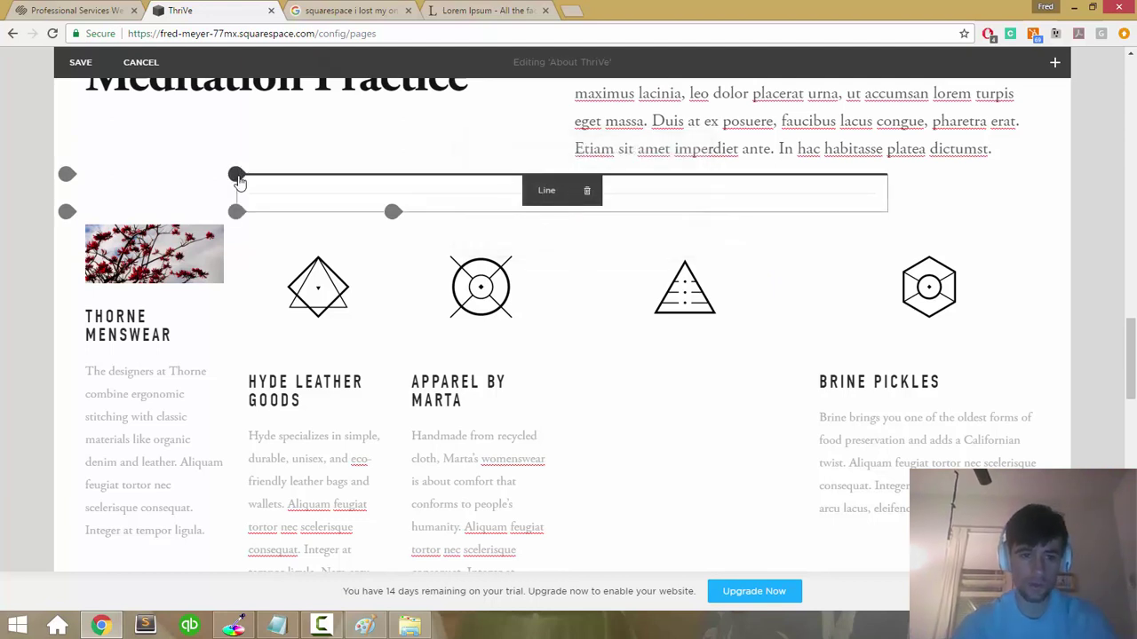
{"action": "left_click", "coordinate": [237, 212]}
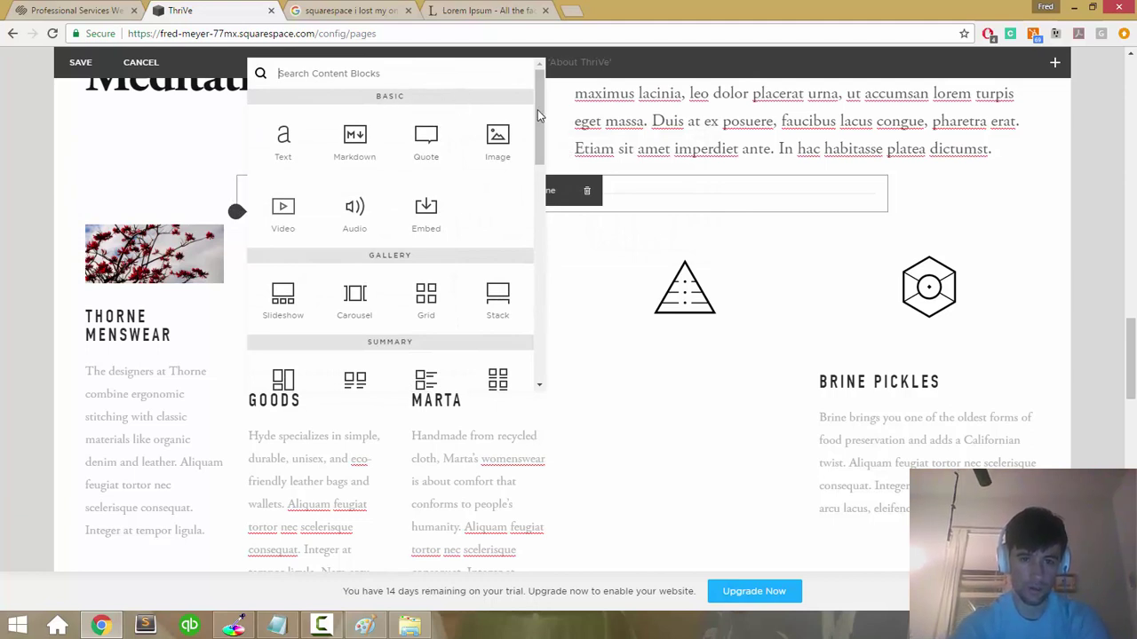
{"action": "left_click", "coordinate": [648, 185]}
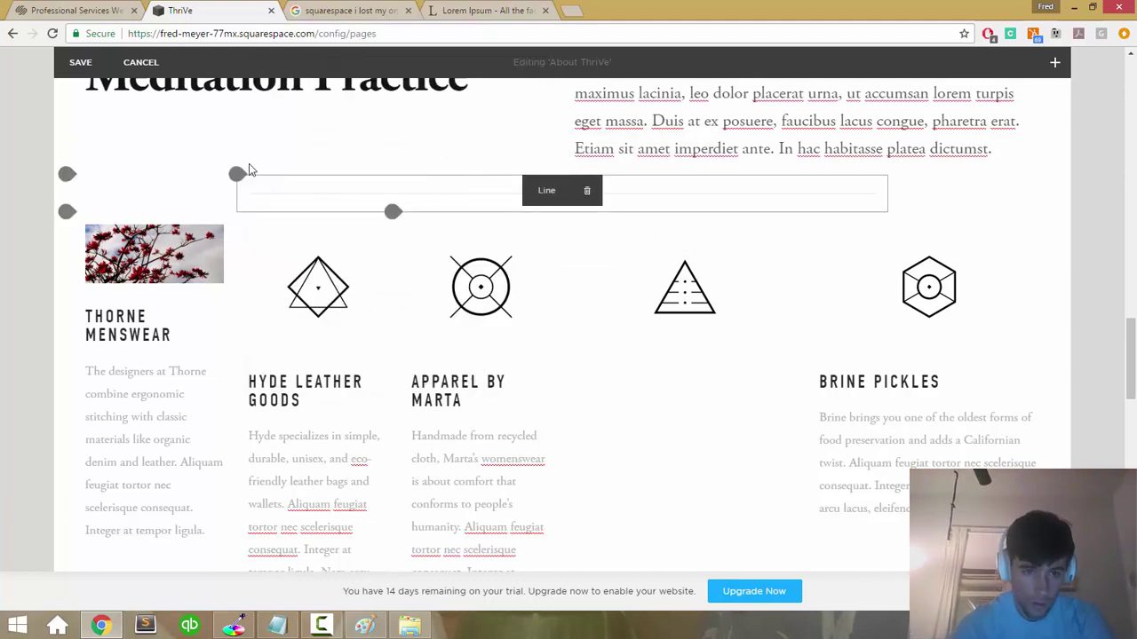
{"action": "left_click_drag", "start_coordinate": [229, 195], "coordinate": [149, 196]}
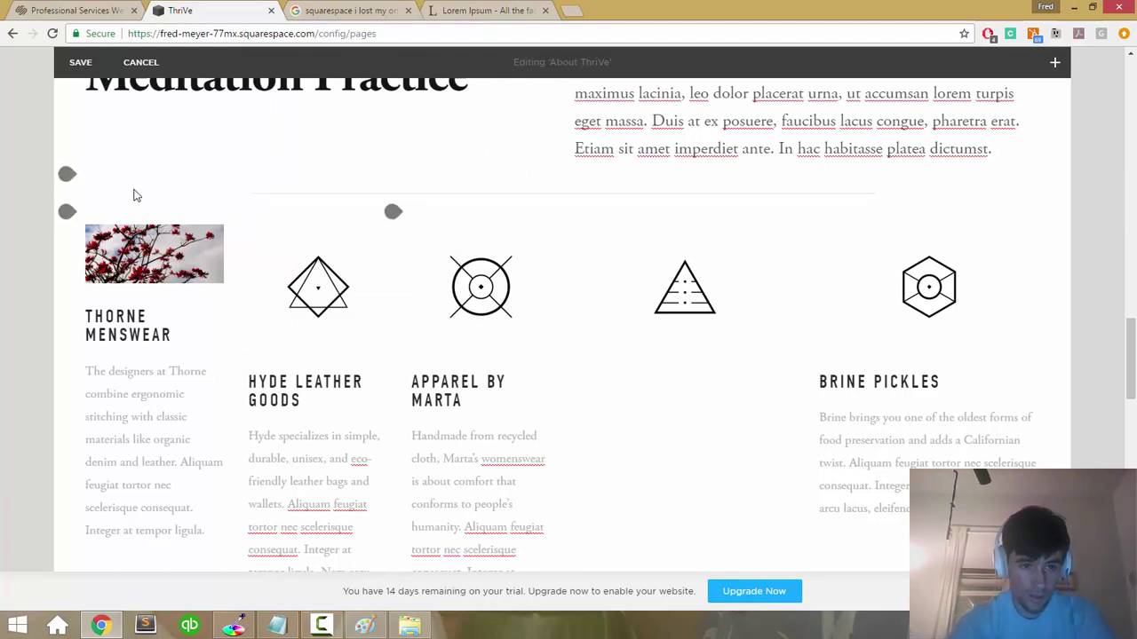
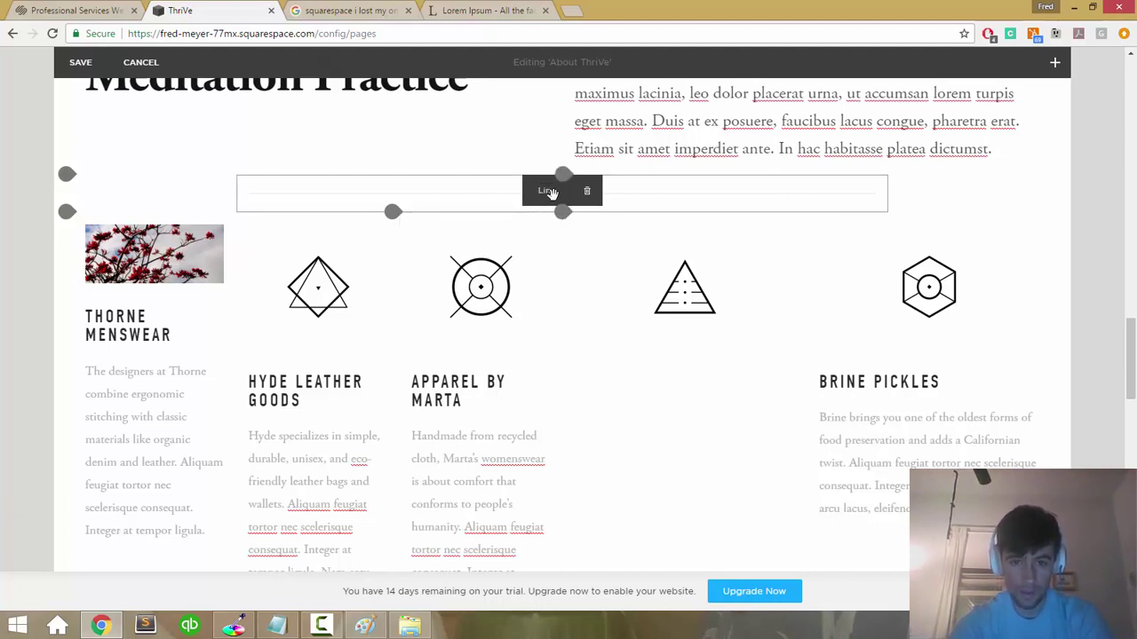
Step: Dismiss the browser context menu and choose to keep editing the page
{"action": "right_click", "coordinate": [481, 193]}
{"action": "key", "text": "Escape"}
{"action": "key", "text": "Escape"}
{"action": "left_click", "coordinate": [453, 230]}
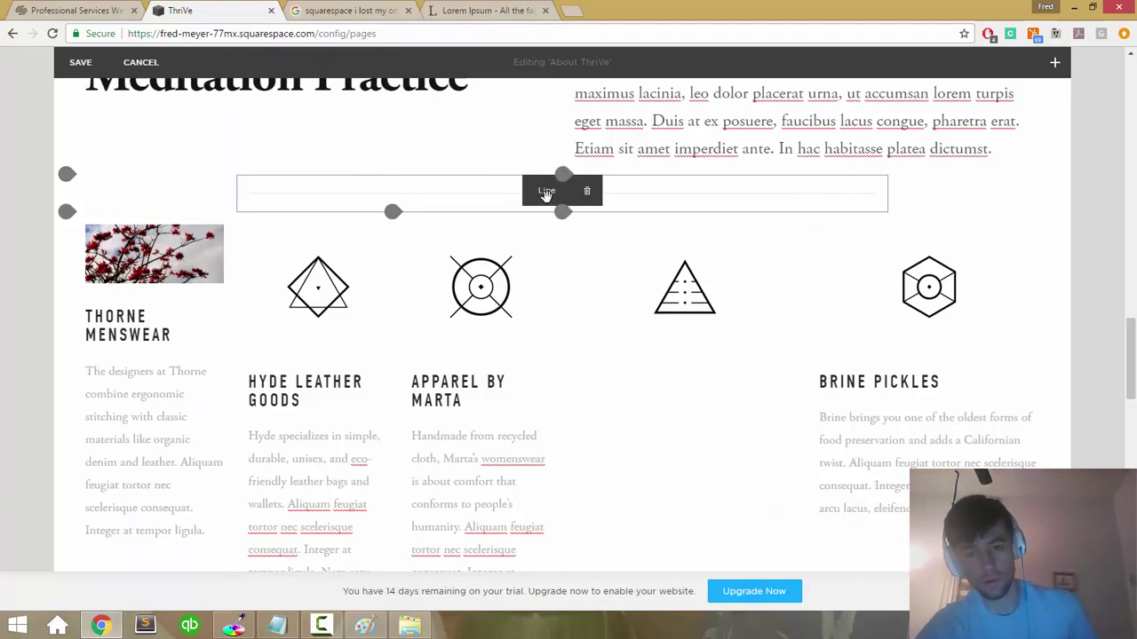
Step: Drag the triangle icon into its own row above the brand columns, cancelling its removal
{"action": "left_click_drag", "start_coordinate": [667, 195], "coordinate": [759, 218]}
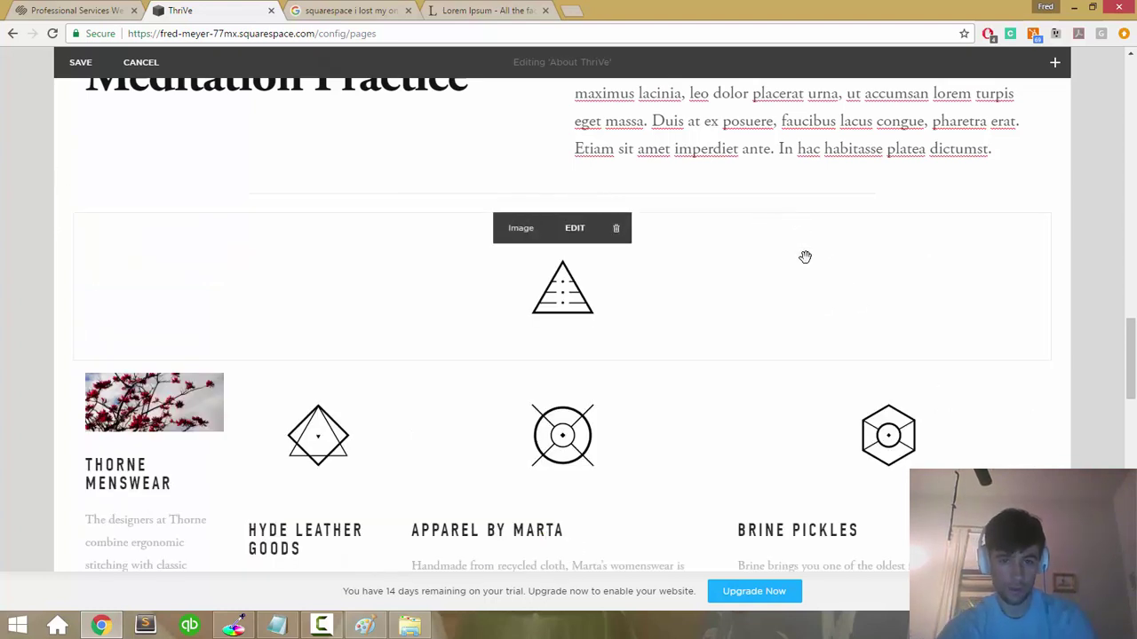
{"action": "left_click", "coordinate": [618, 233]}
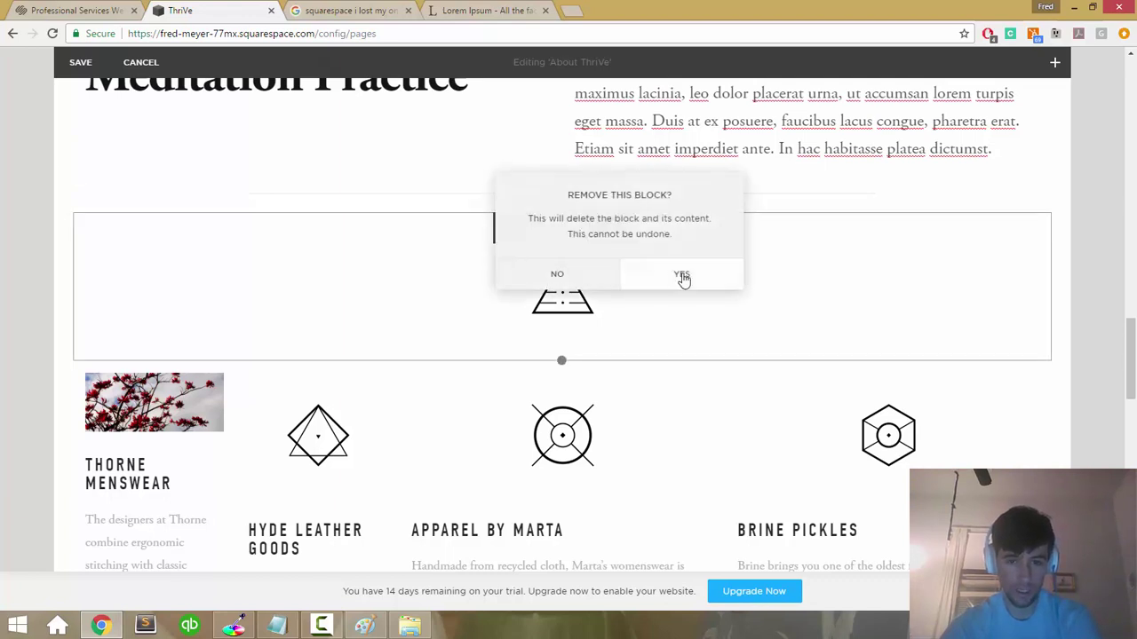
{"action": "left_click", "coordinate": [581, 276]}
Step: Move the triangle icon back into the brand row beside Hyde
{"action": "scroll", "coordinate": [678, 291], "scroll_direction": "down", "scroll_amount": 4}
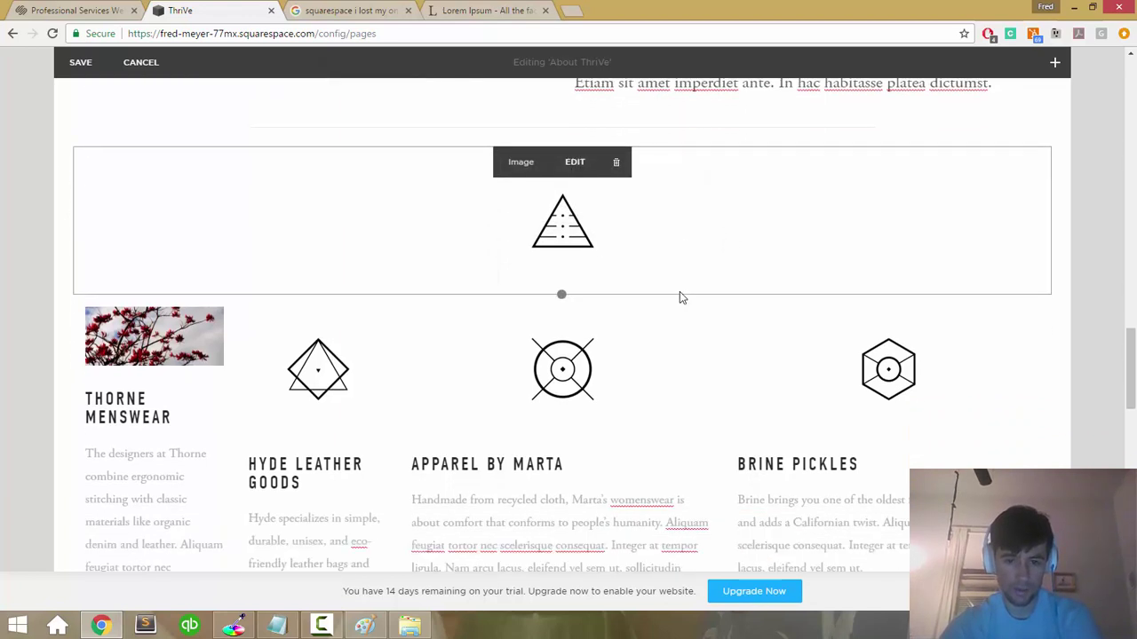
{"action": "scroll", "coordinate": [679, 292], "scroll_direction": "up", "scroll_amount": 1}
{"action": "scroll", "coordinate": [680, 293], "scroll_direction": "up", "scroll_amount": 2}
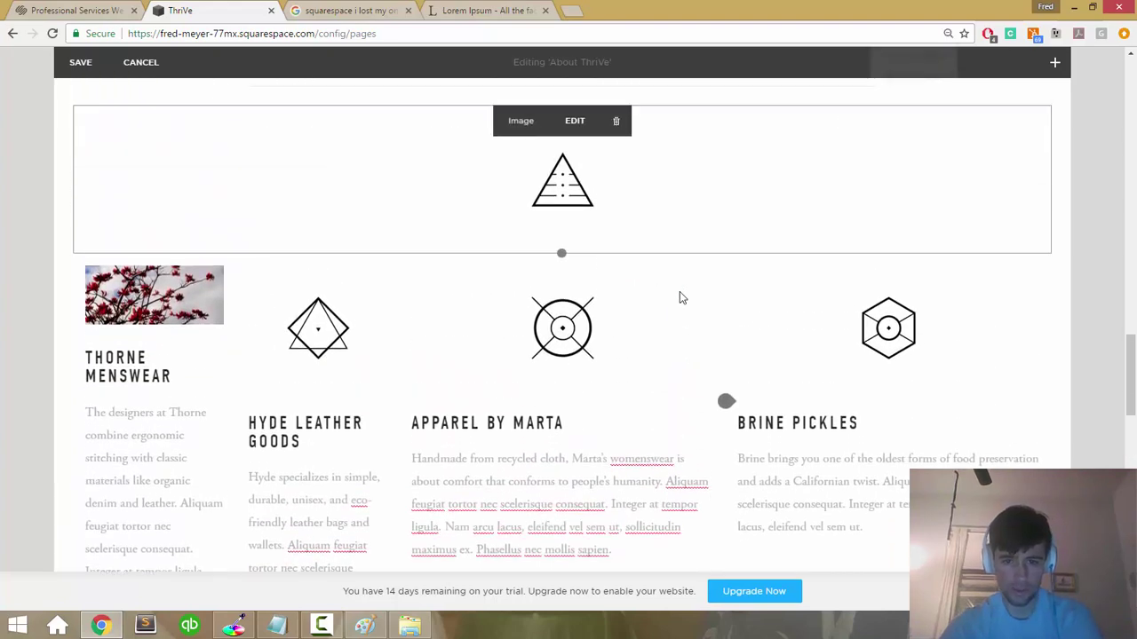
{"action": "scroll", "coordinate": [679, 293], "scroll_direction": "down", "scroll_amount": 2, "text": "ctrl"}
{"action": "scroll", "coordinate": [616, 304], "scroll_direction": "down", "scroll_amount": 2, "text": "ctrl"}
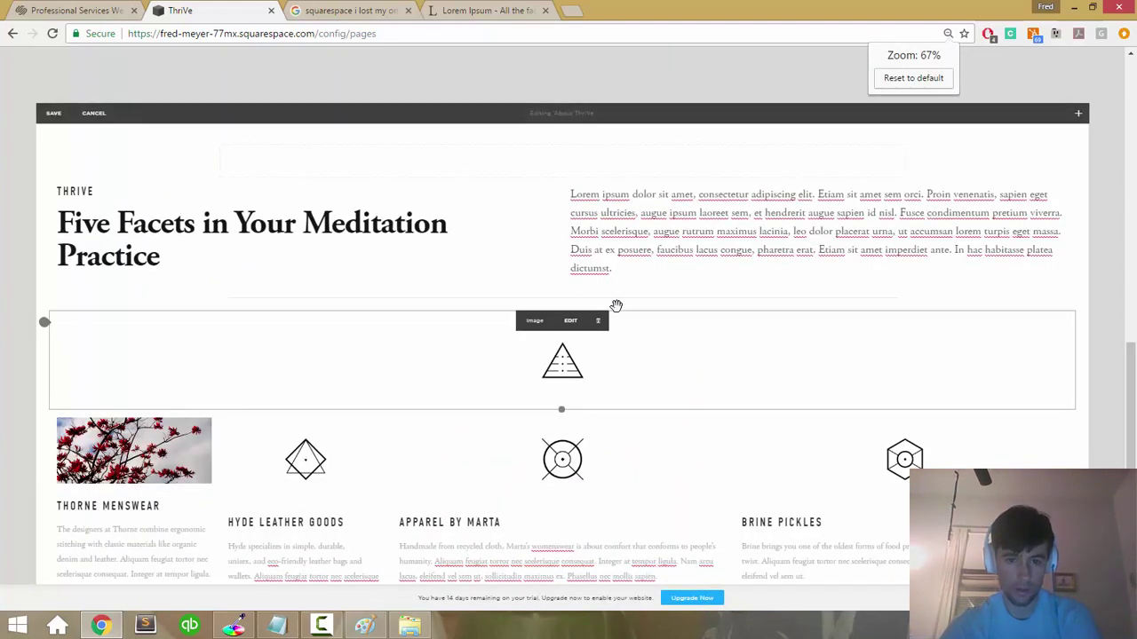
{"action": "scroll", "coordinate": [616, 304], "scroll_direction": "up", "scroll_amount": 2, "text": "ctrl"}
{"action": "scroll", "coordinate": [617, 305], "scroll_direction": "up", "scroll_amount": 2, "text": "ctrl"}
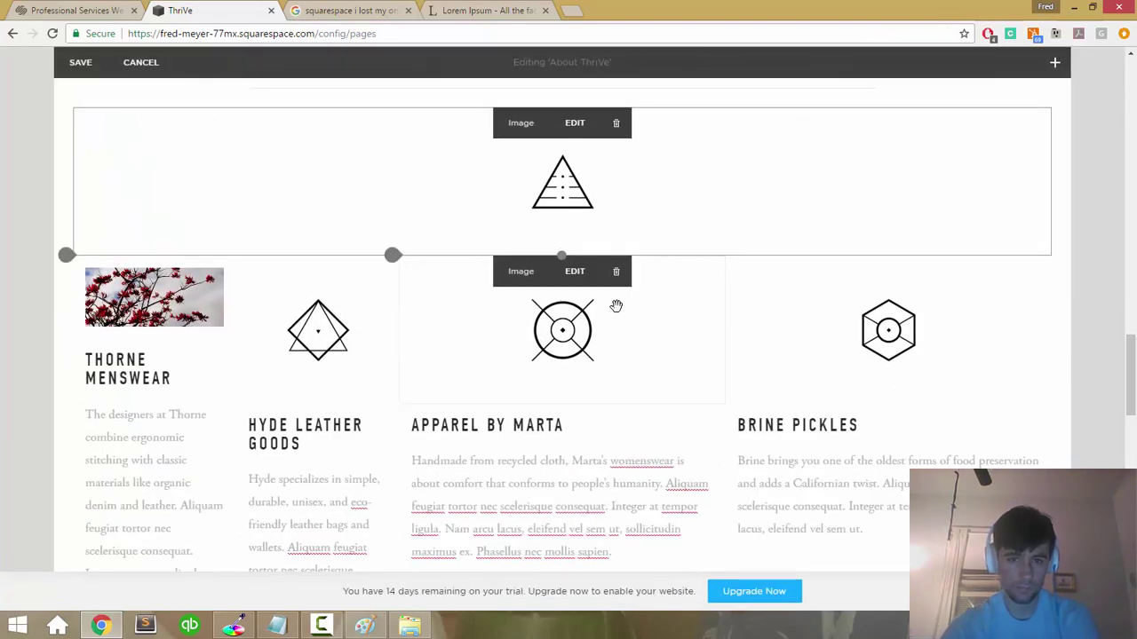
{"action": "left_click_drag", "start_coordinate": [315, 190], "coordinate": [508, 339]}
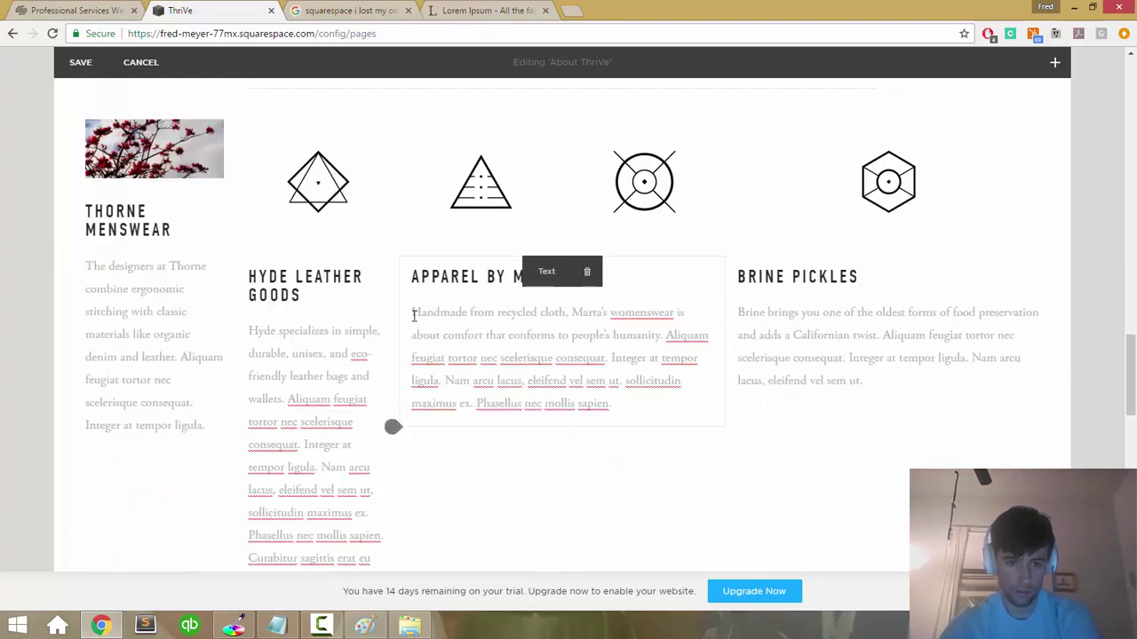
Step: Place the Apparel by Marta text block in a narrow column beneath the triangle icon
{"action": "left_click_drag", "start_coordinate": [586, 269], "coordinate": [638, 269]}
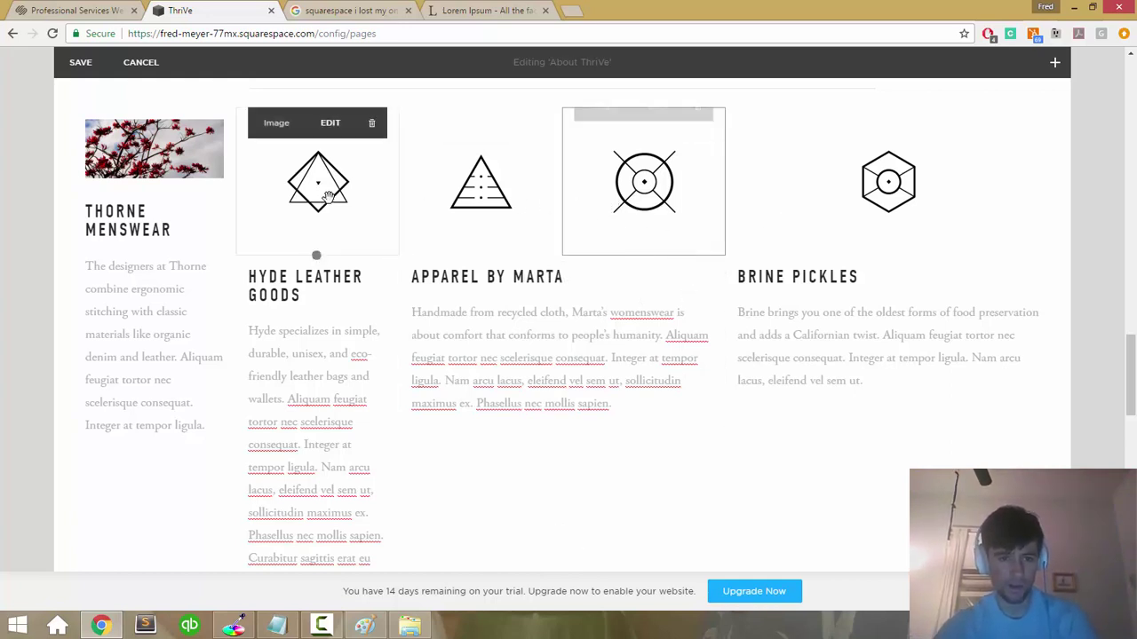
{"action": "left_click", "coordinate": [115, 173]}
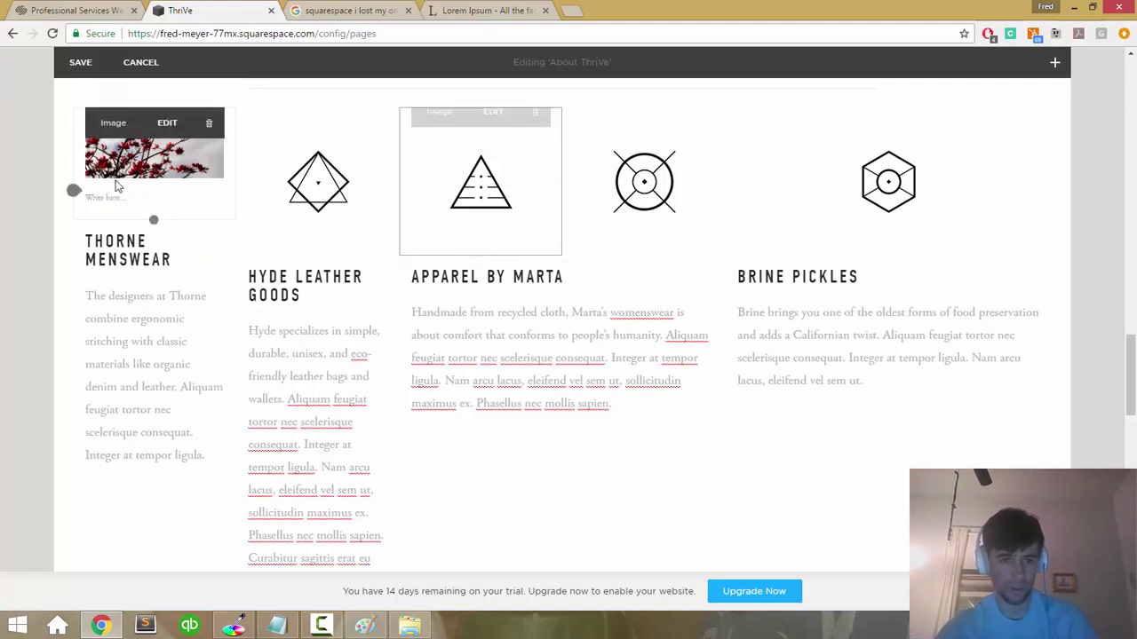
{"action": "left_click", "coordinate": [346, 180]}
{"action": "left_click_drag", "start_coordinate": [650, 182], "coordinate": [573, 188]}
{"action": "left_click", "coordinate": [508, 279]}
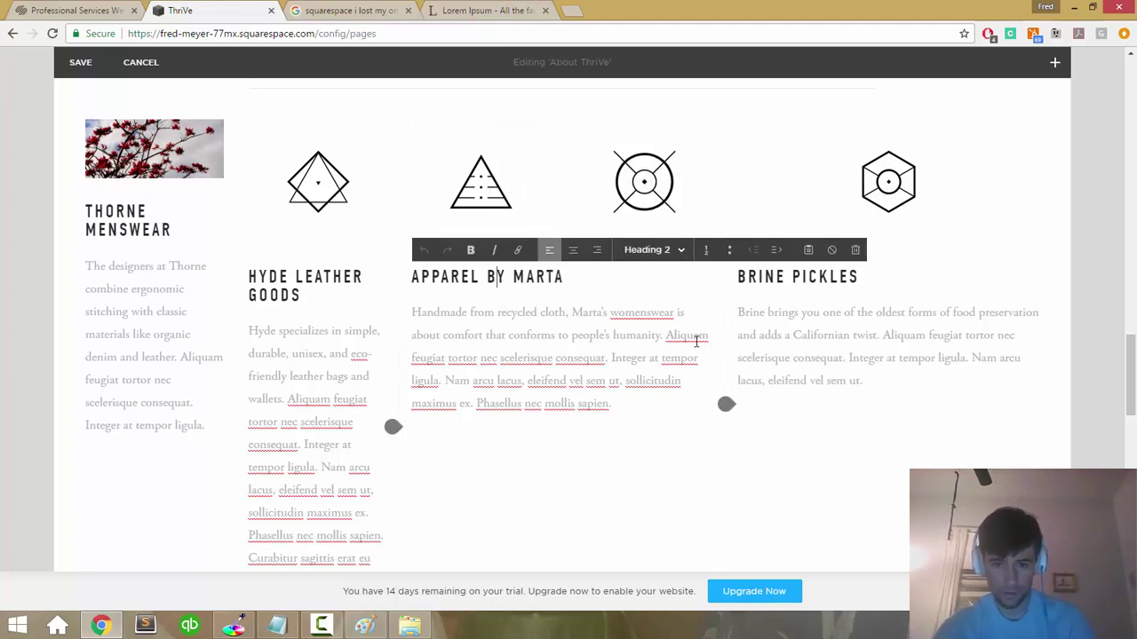
{"action": "left_click", "coordinate": [503, 438]}
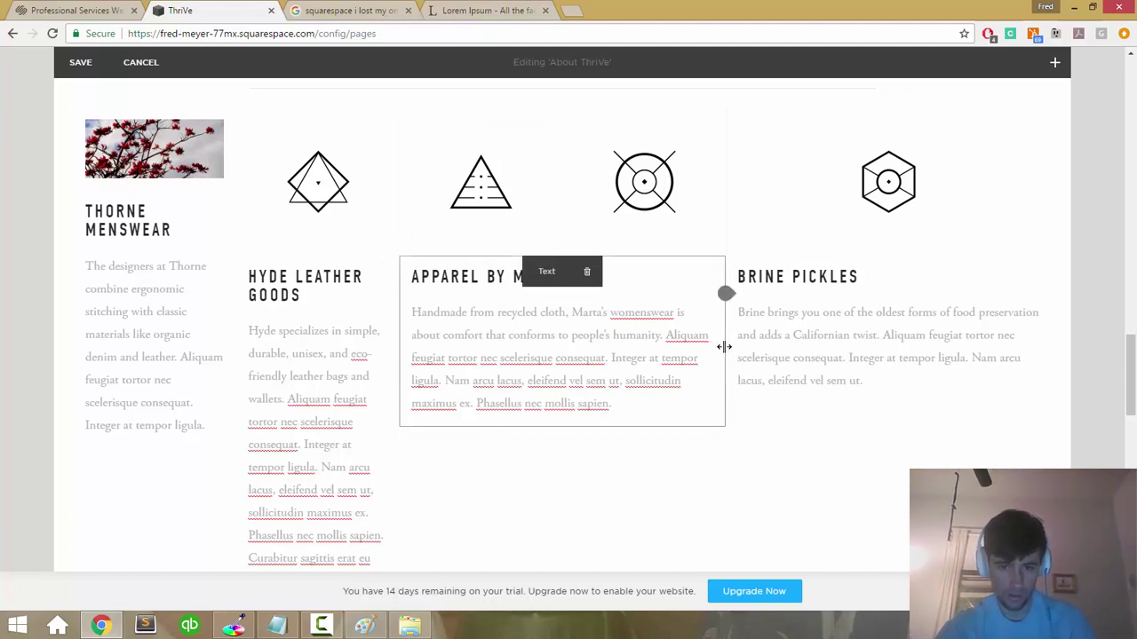
{"action": "left_click_drag", "start_coordinate": [650, 263], "coordinate": [467, 213]}
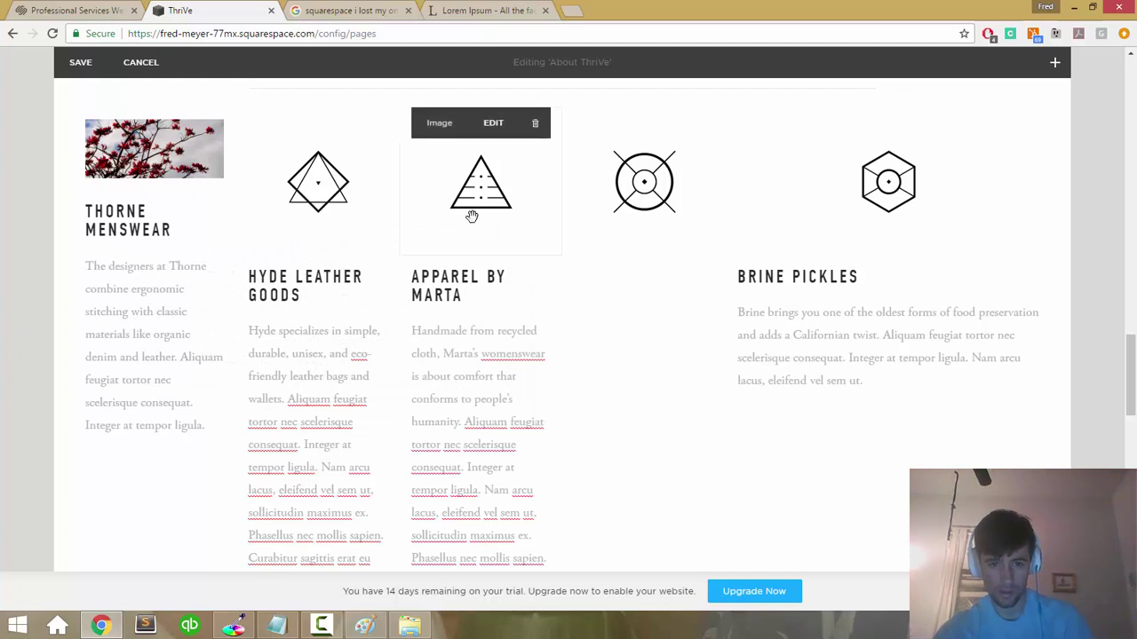
{"action": "left_click", "coordinate": [774, 275]}
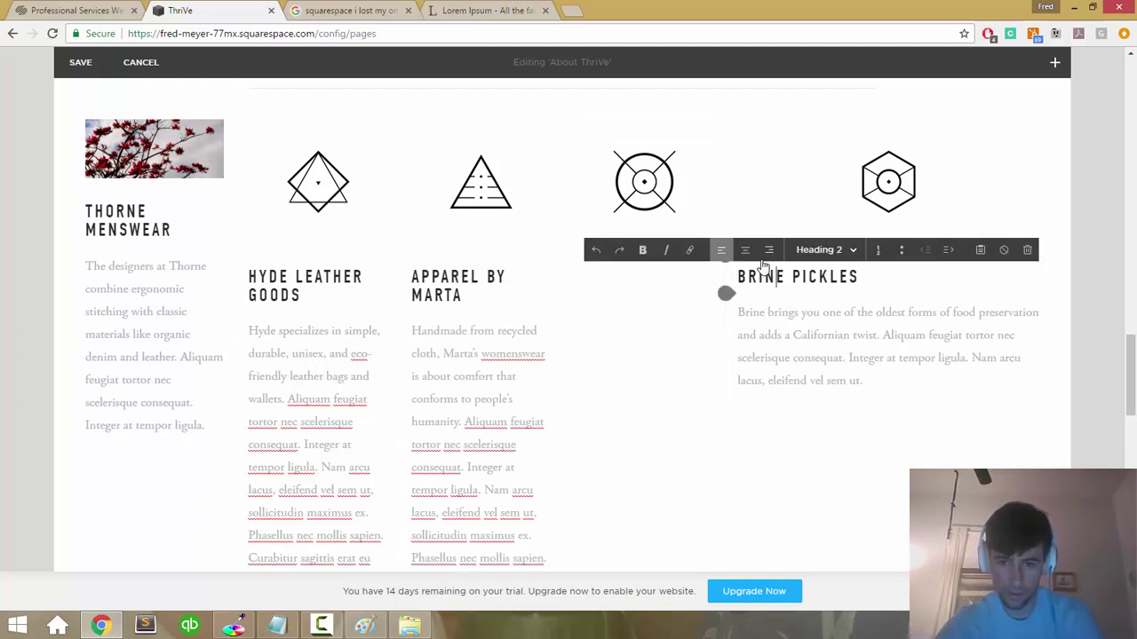
{"action": "left_click", "coordinate": [793, 440]}
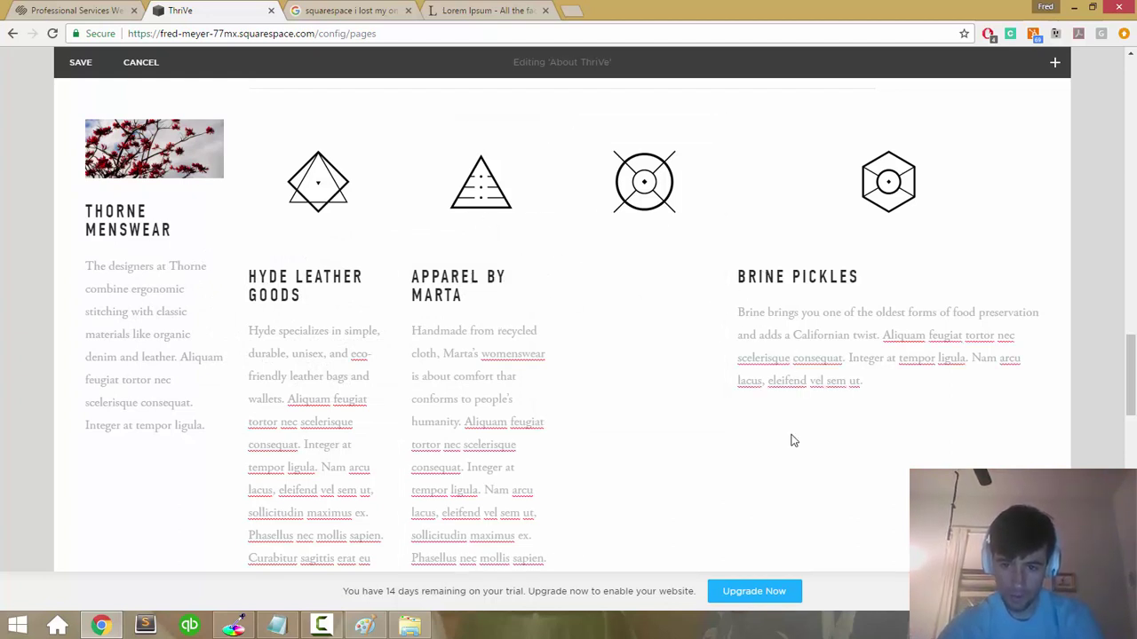
{"action": "left_click", "coordinate": [785, 335]}
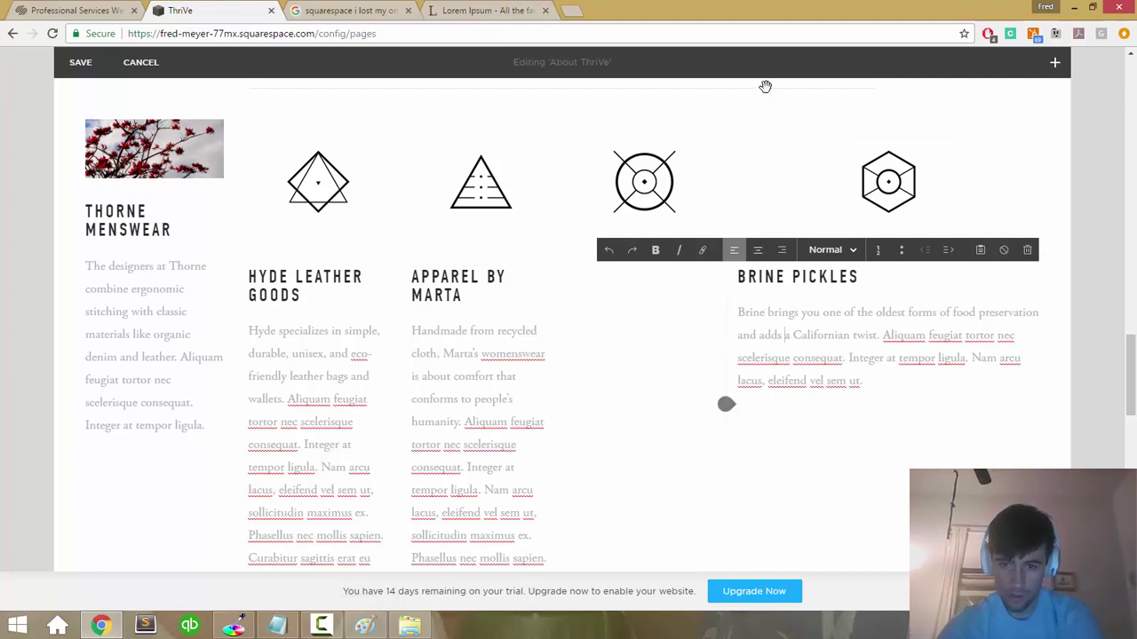
{"action": "left_click", "coordinate": [767, 151]}
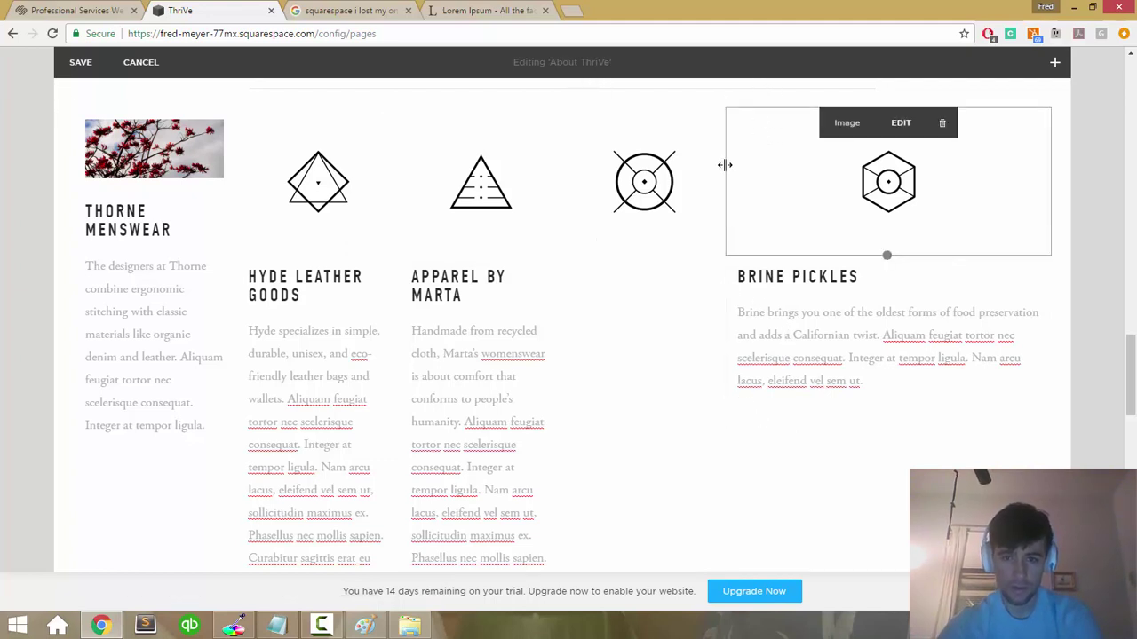
{"action": "mouse_move", "coordinate": [756, 166]}
{"action": "left_mouse_down"}
{"action": "mouse_move", "coordinate": [721, 166]}
{"action": "mouse_move", "coordinate": [769, 172]}
{"action": "mouse_move", "coordinate": [731, 147]}
{"action": "mouse_move", "coordinate": [766, 166]}
{"action": "mouse_move", "coordinate": [760, 155]}
{"action": "left_mouse_up"}
{"action": "left_click_drag", "start_coordinate": [646, 183], "coordinate": [675, 174]}
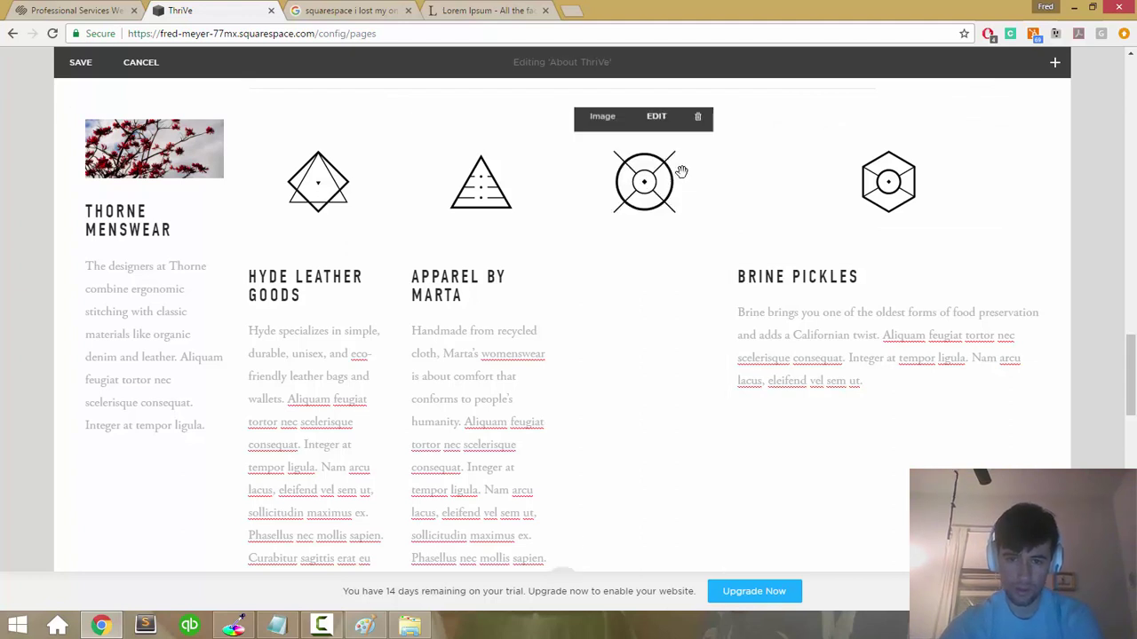
{"action": "mouse_move", "coordinate": [777, 177]}
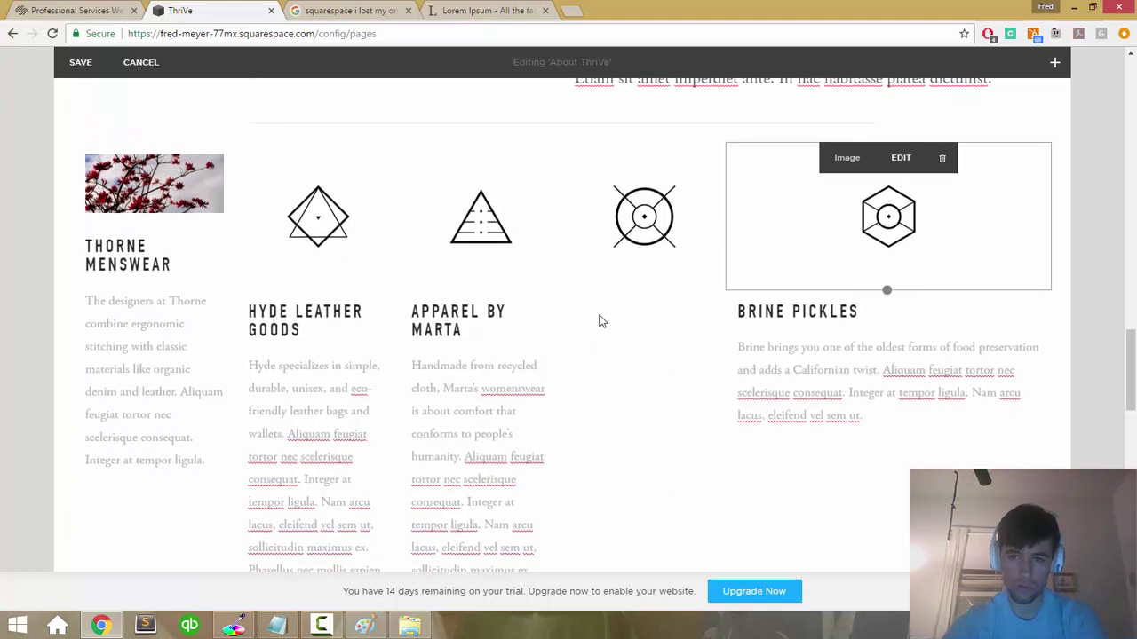
Step: Open the hexagon image's design options, then cancel the Image Design panel without changes
{"action": "left_click", "coordinate": [784, 186]}
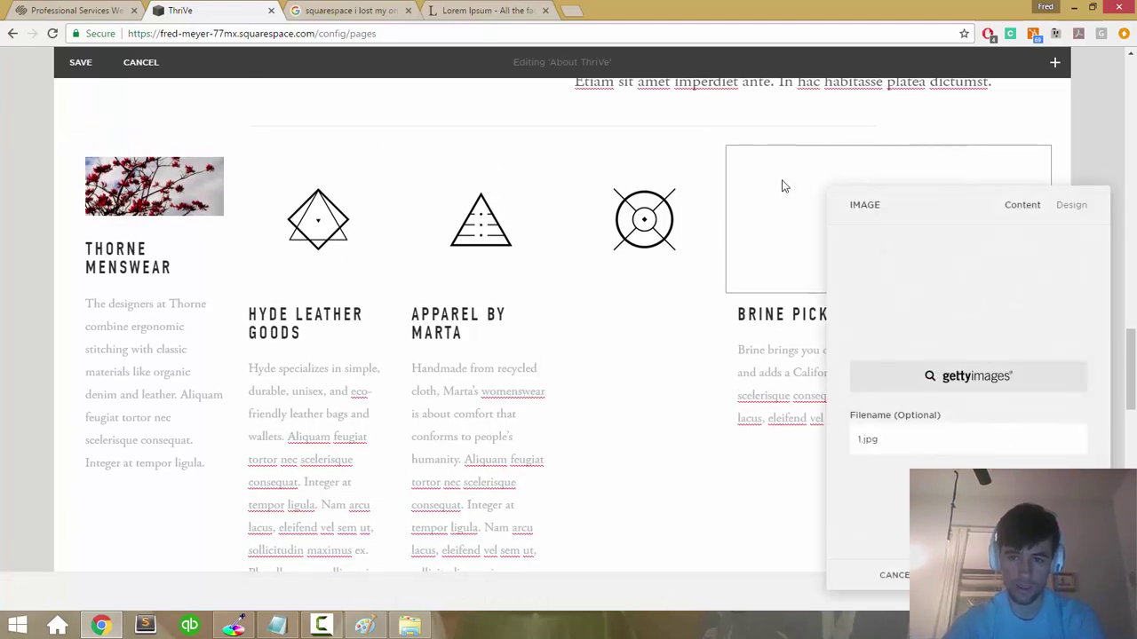
{"action": "left_click", "coordinate": [1054, 217]}
{"action": "scroll", "coordinate": [984, 321], "scroll_direction": "down", "scroll_amount": 2}
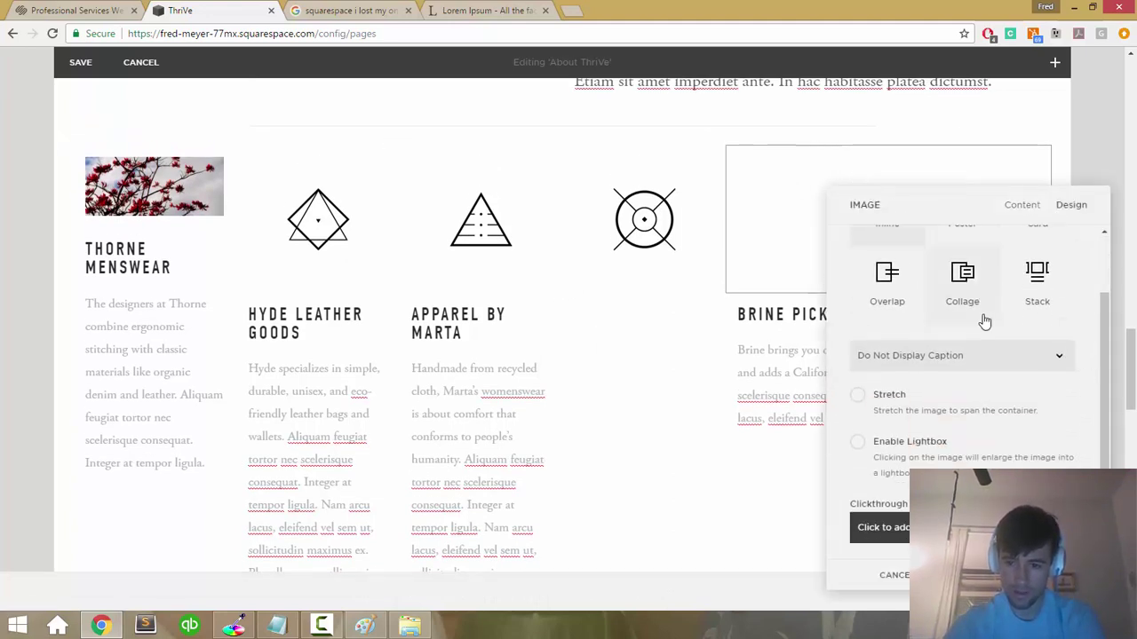
{"action": "scroll", "coordinate": [984, 322], "scroll_direction": "up", "scroll_amount": 2}
{"action": "scroll", "coordinate": [984, 322], "scroll_direction": "down", "scroll_amount": 2}
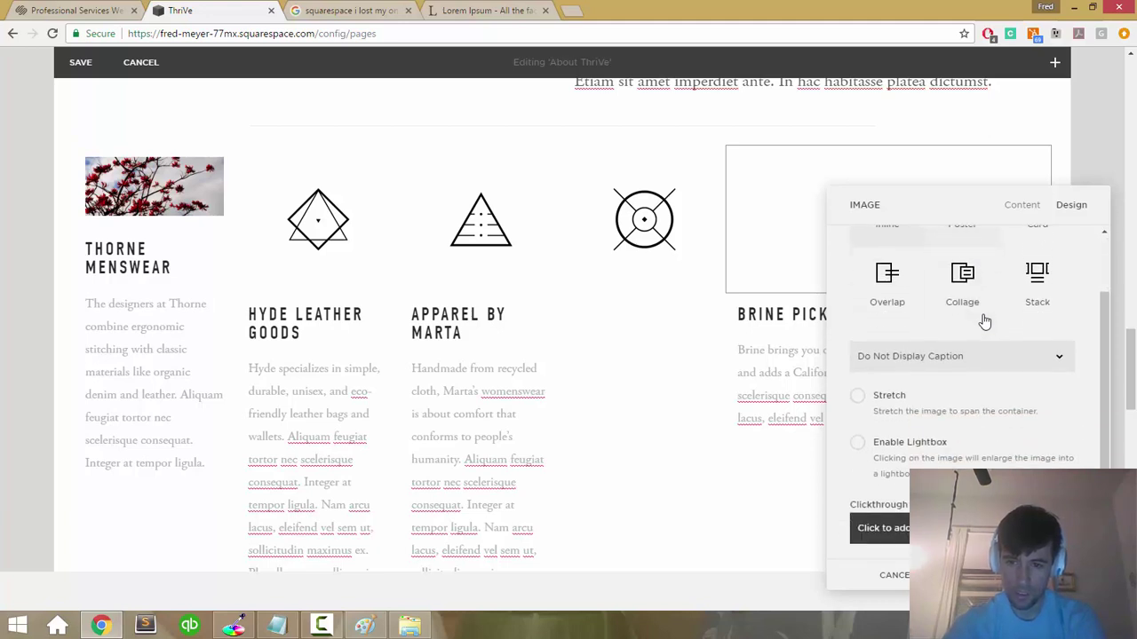
{"action": "left_click", "coordinate": [894, 574]}
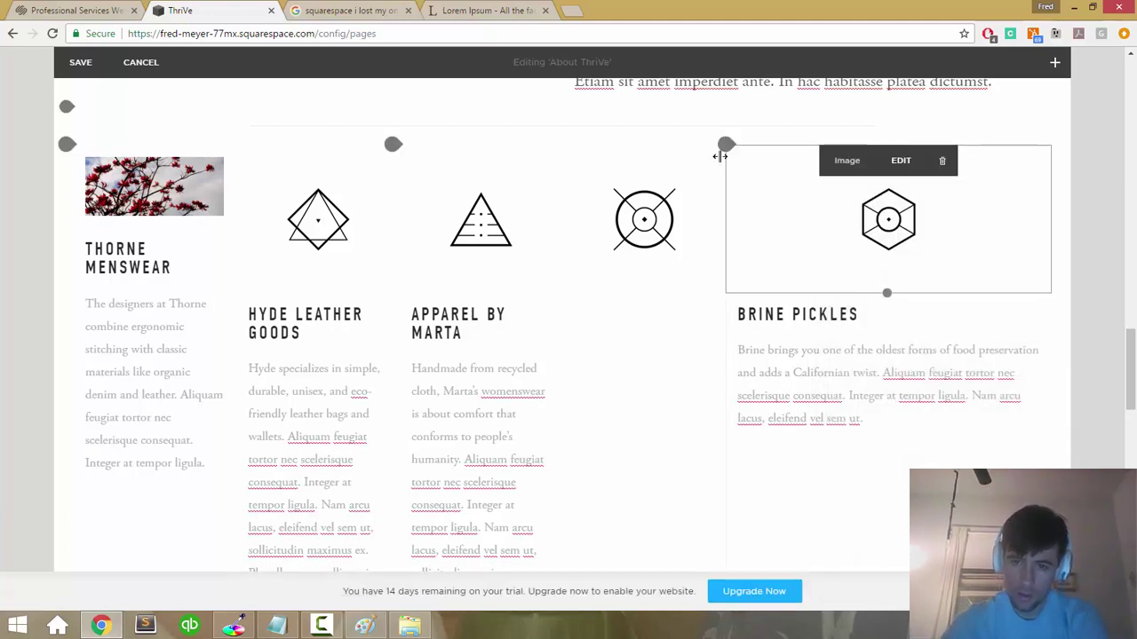
Step: Shift the hexagon and target icons between columns and set Brine Pickles text under the hexagon
{"action": "left_click_drag", "start_coordinate": [758, 148], "coordinate": [598, 198]}
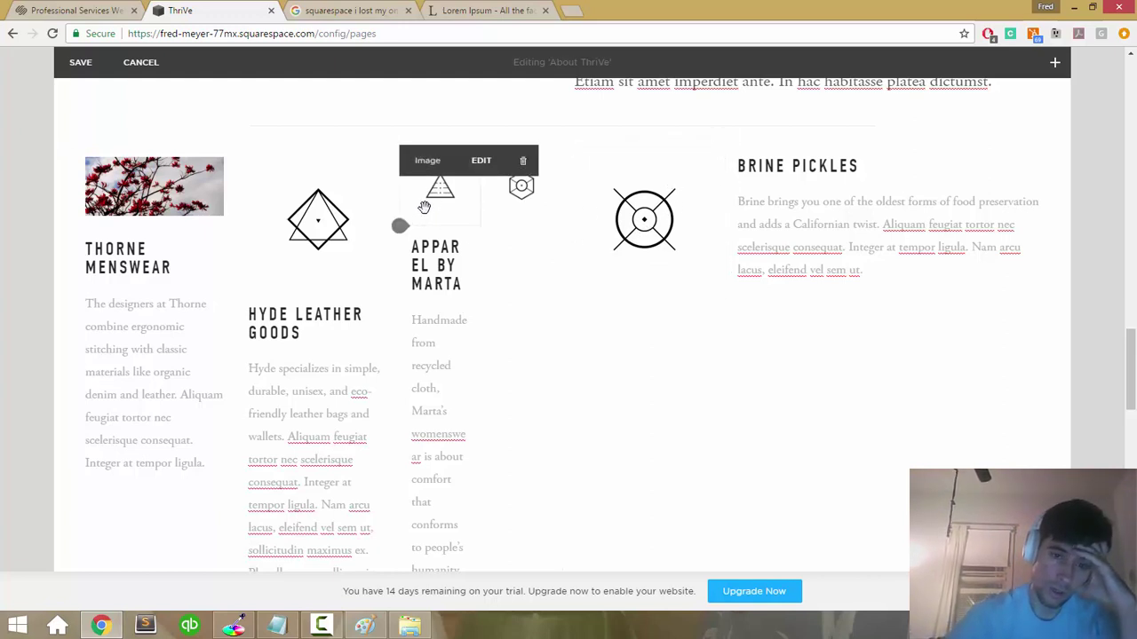
{"action": "left_click_drag", "start_coordinate": [642, 166], "coordinate": [736, 189]}
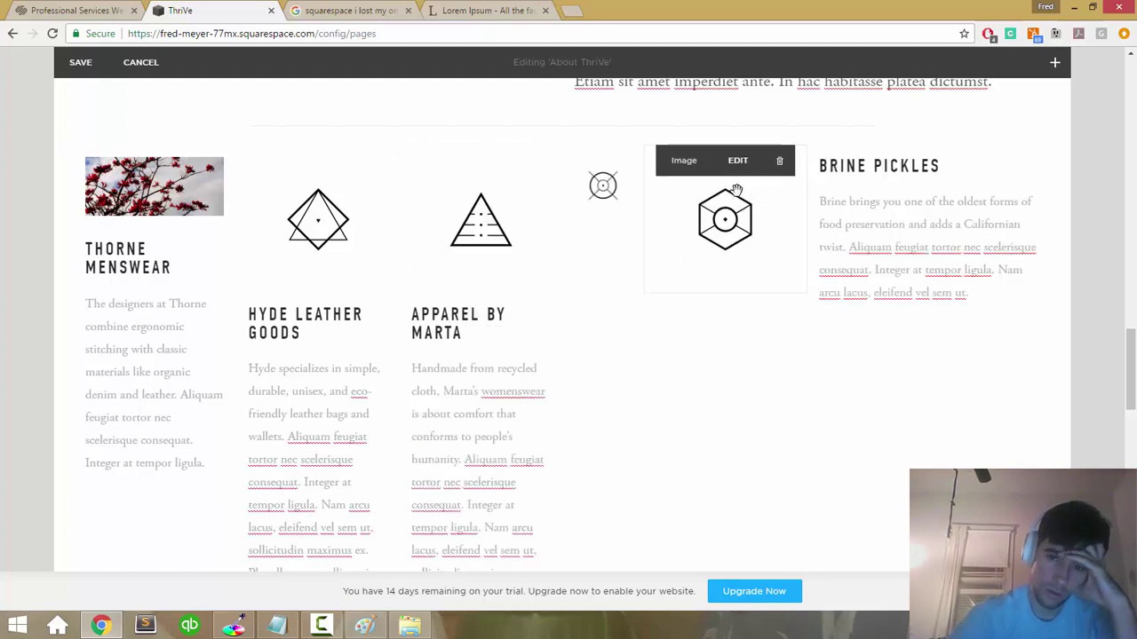
{"action": "left_click_drag", "start_coordinate": [603, 216], "coordinate": [522, 241]}
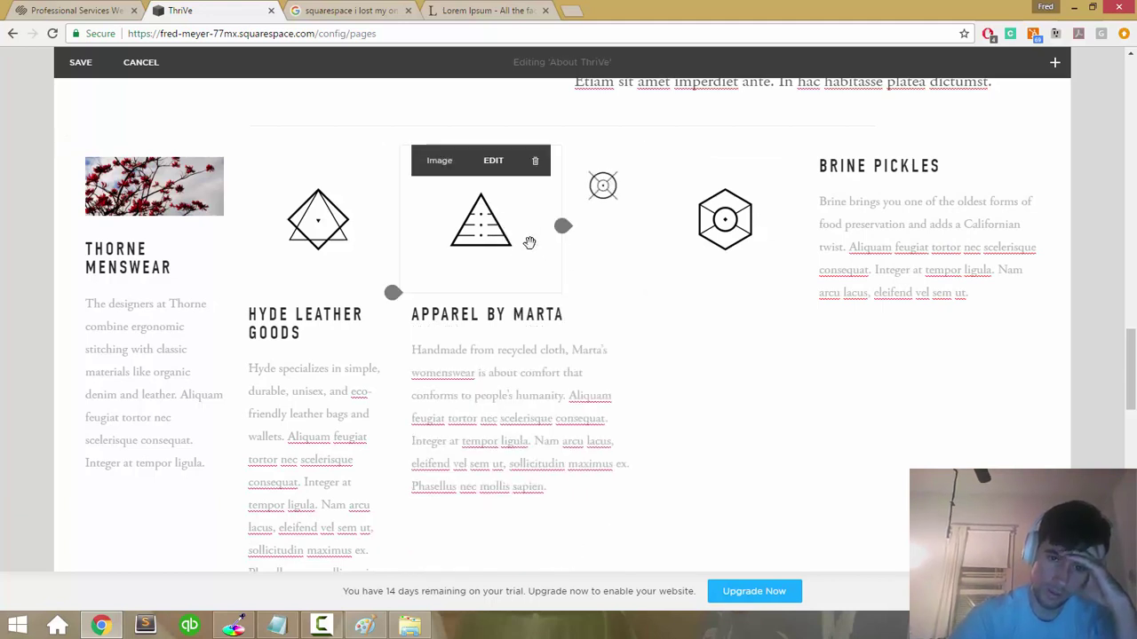
{"action": "left_click_drag", "start_coordinate": [627, 197], "coordinate": [566, 211]}
{"action": "left_click_drag", "start_coordinate": [839, 144], "coordinate": [710, 257]}
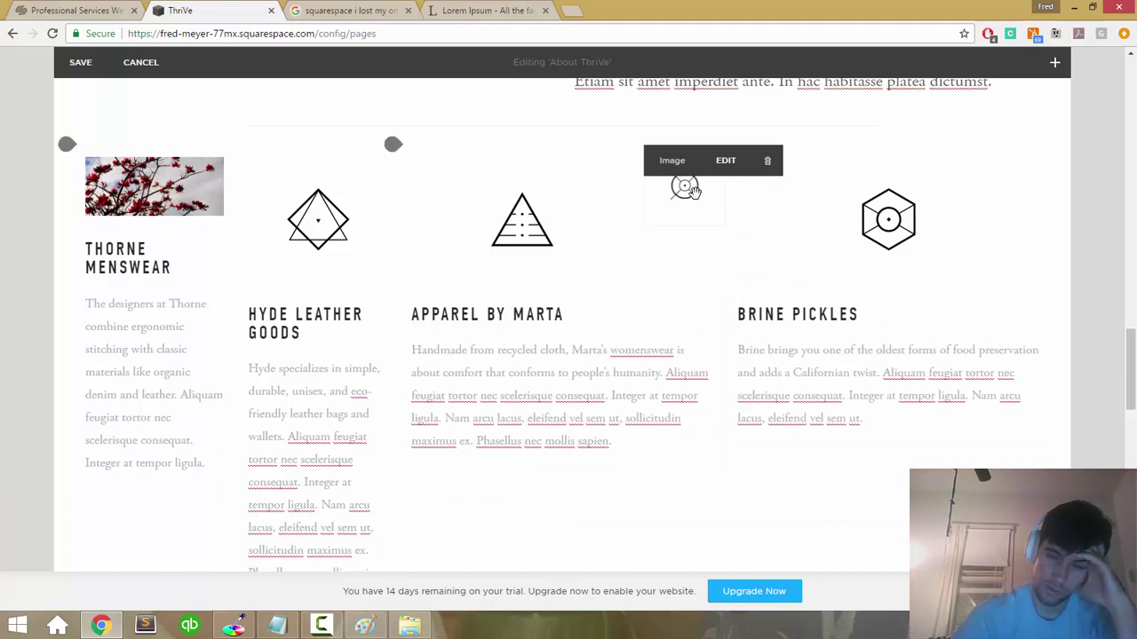
Step: Put the hexagon over Apparel by Marta, the target icon over Brine Pickles, and the triangle in a new column
{"action": "left_click_drag", "start_coordinate": [684, 191], "coordinate": [645, 242]}
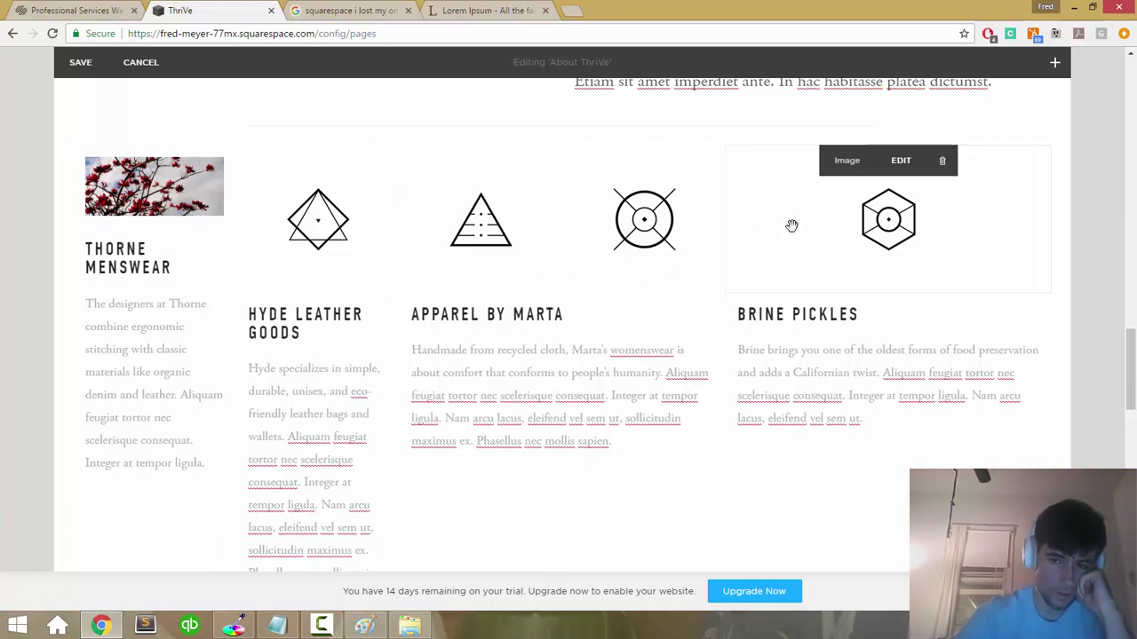
{"action": "left_click_drag", "start_coordinate": [669, 217], "coordinate": [524, 191]}
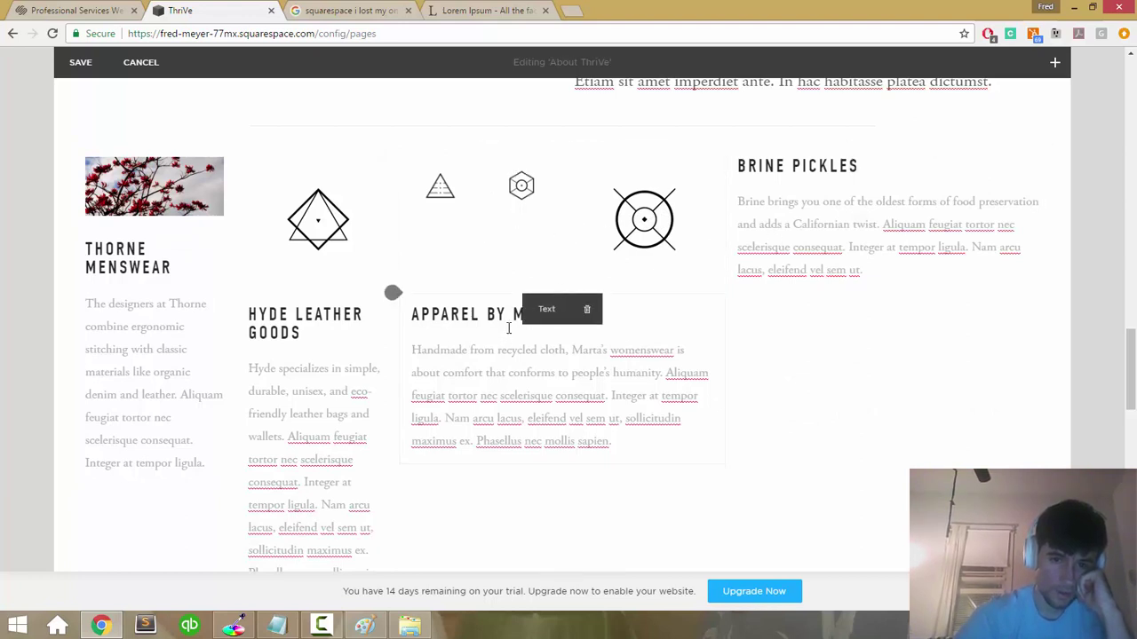
{"action": "left_click_drag", "start_coordinate": [487, 292], "coordinate": [425, 271]}
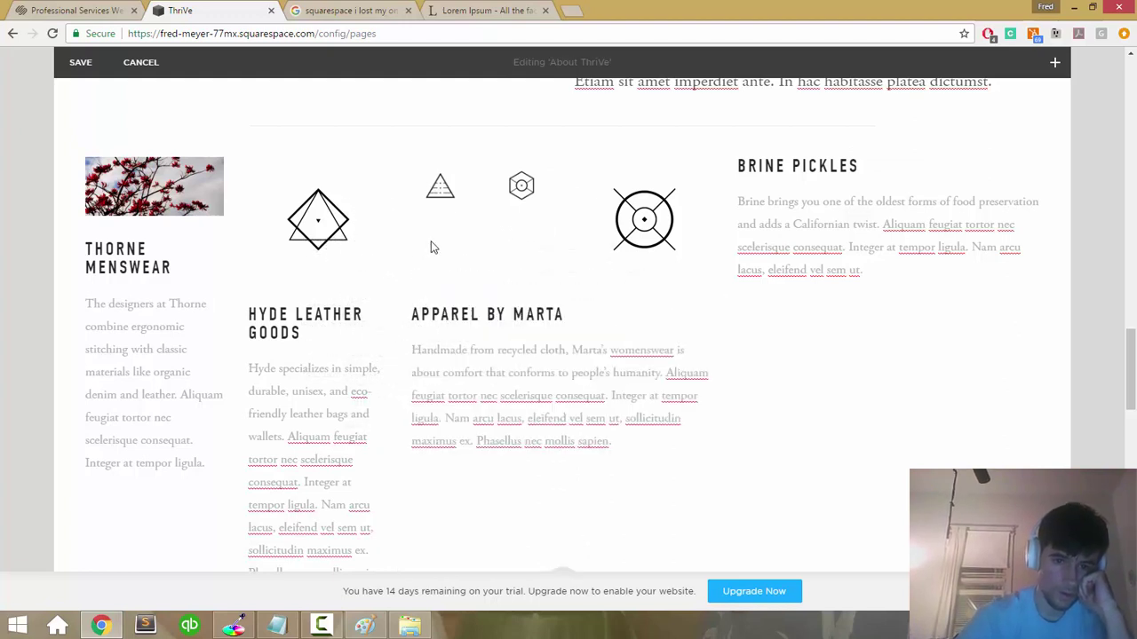
{"action": "left_click_drag", "start_coordinate": [439, 194], "coordinate": [714, 229]}
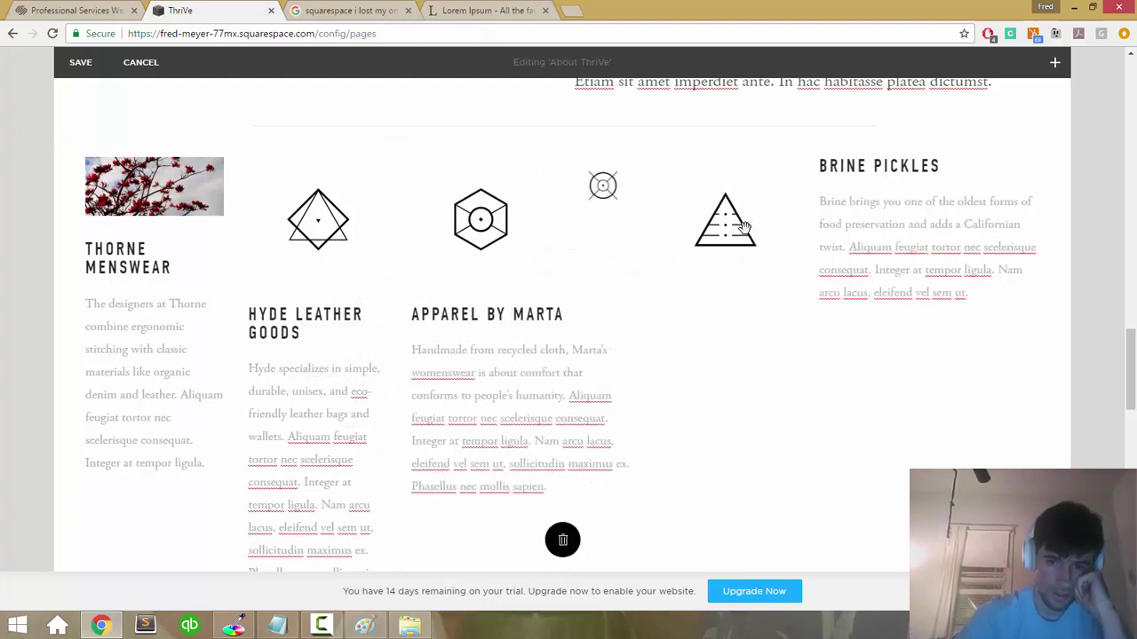
{"action": "left_click_drag", "start_coordinate": [603, 185], "coordinate": [807, 207]}
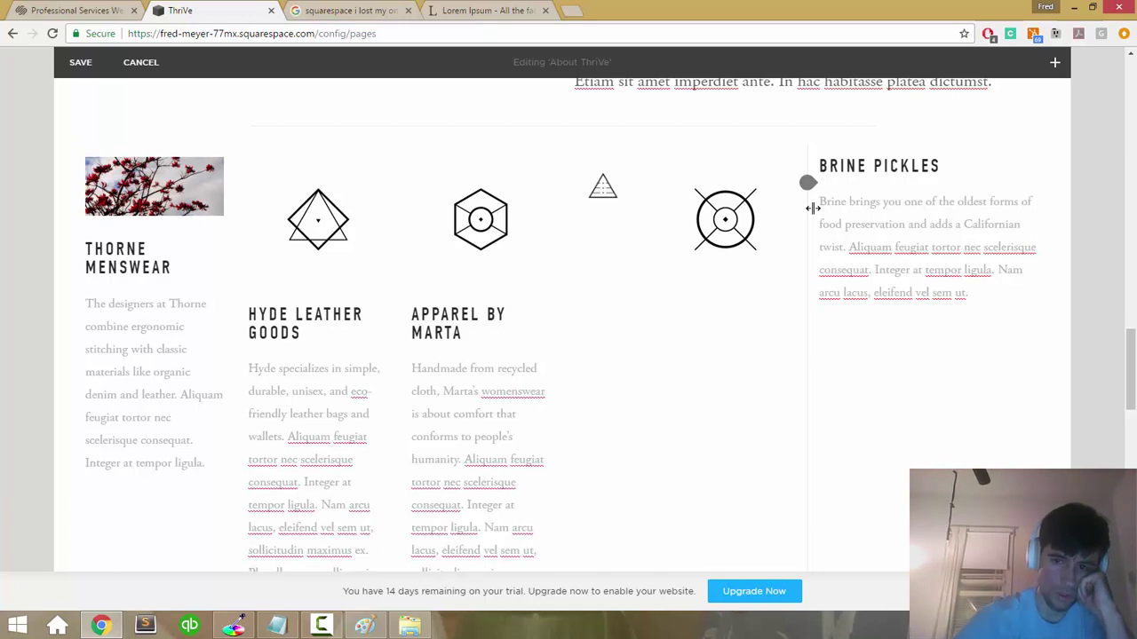
{"action": "left_click_drag", "start_coordinate": [848, 162], "coordinate": [761, 261]}
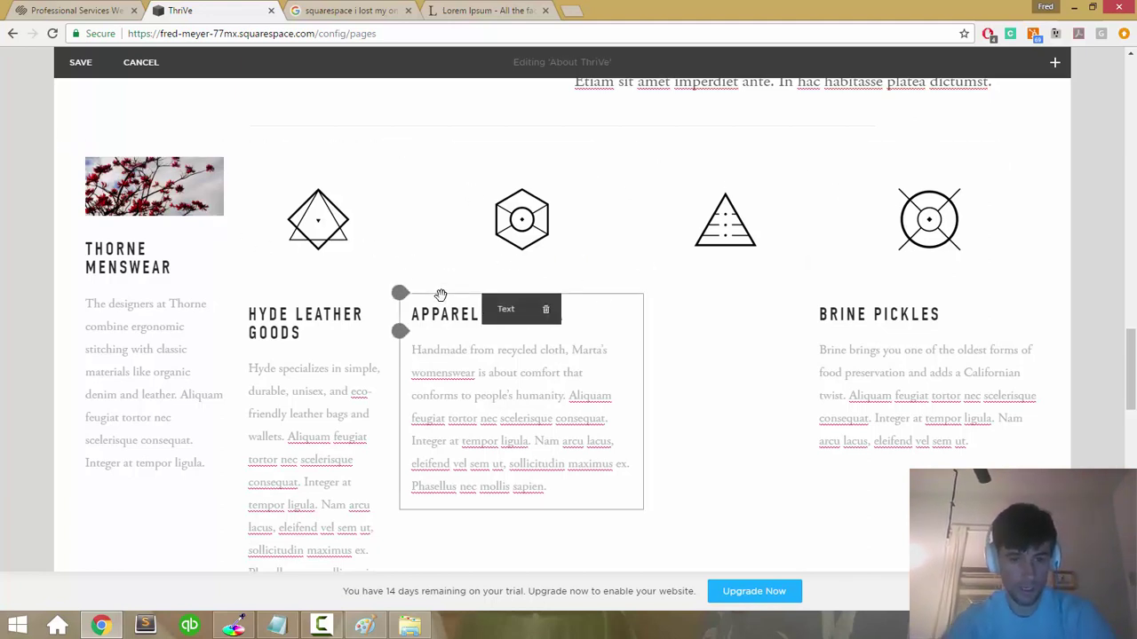
{"action": "mouse_move", "coordinate": [441, 295]}
{"action": "left_mouse_down"}
{"action": "mouse_move", "coordinate": [708, 305]}
{"action": "mouse_move", "coordinate": [771, 274]}
{"action": "mouse_move", "coordinate": [459, 299]}
{"action": "left_mouse_up"}
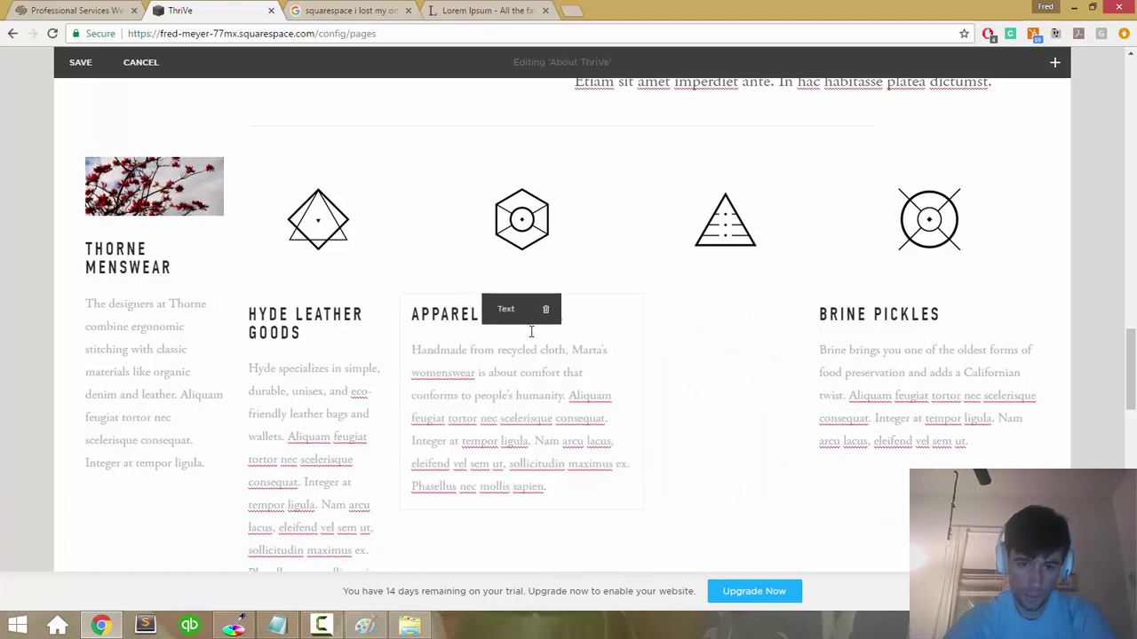
{"action": "mouse_move", "coordinate": [725, 228]}
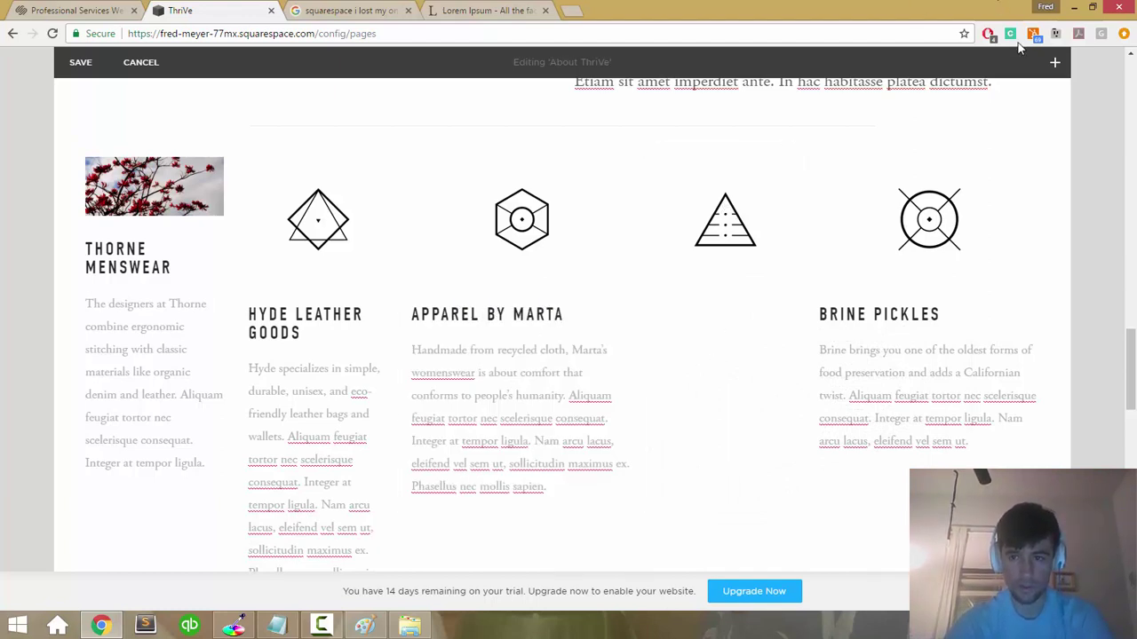
Step: Add a text block under the triangle and paste in the Apparel by Marta heading and description
{"action": "left_click", "coordinate": [1054, 60]}
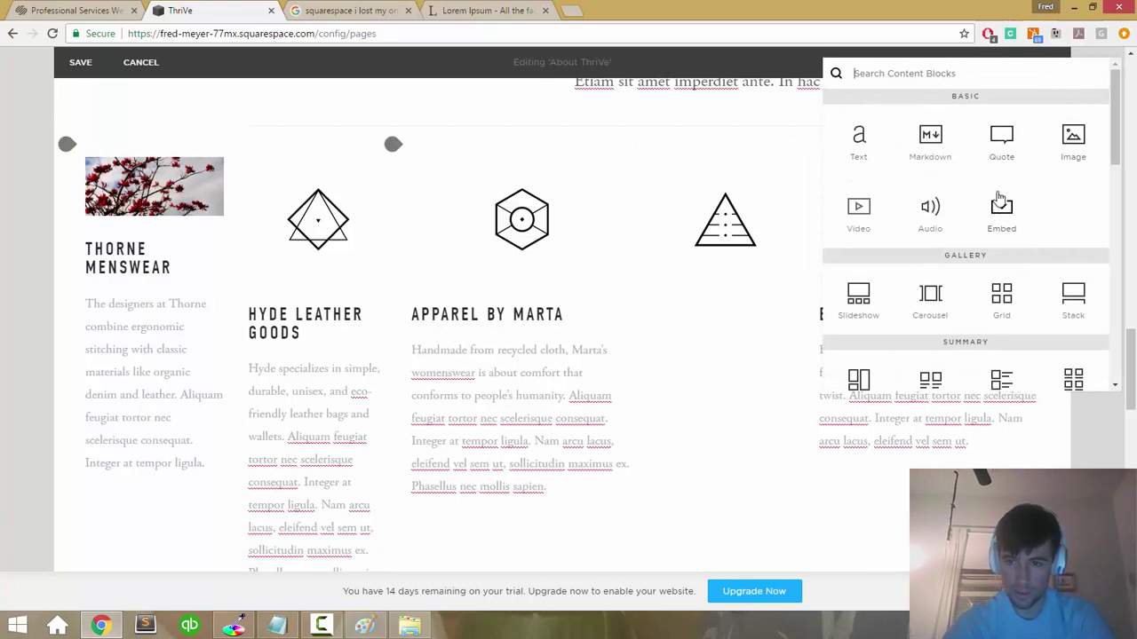
{"action": "scroll", "coordinate": [910, 241], "scroll_direction": "down", "scroll_amount": 2}
{"action": "scroll", "coordinate": [897, 217], "scroll_direction": "up", "scroll_amount": 2}
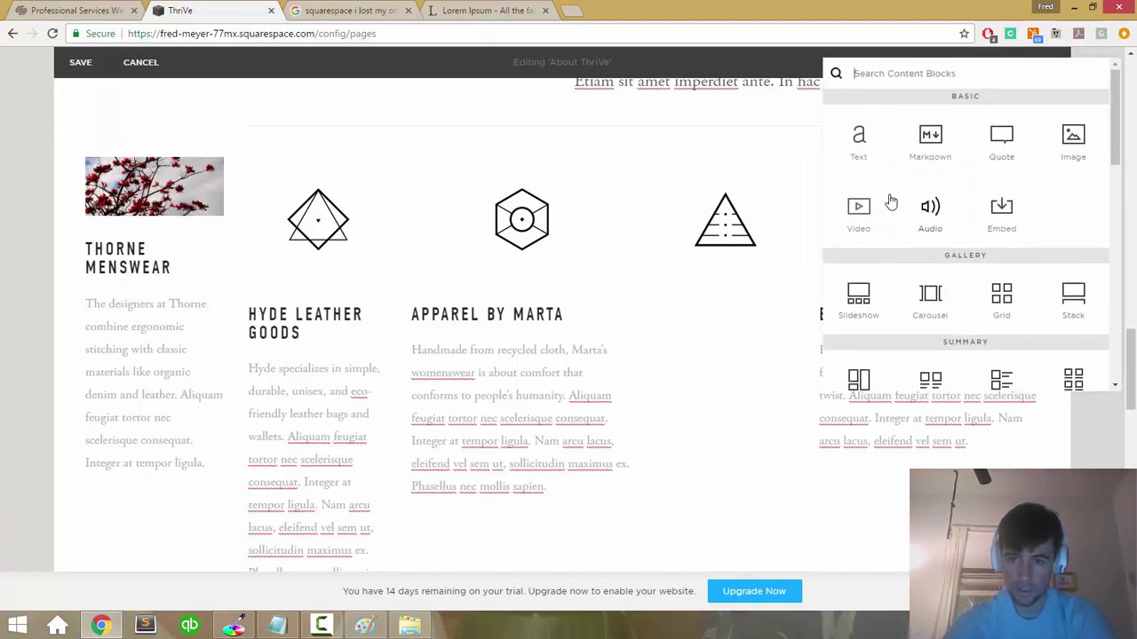
{"action": "left_click", "coordinate": [866, 142]}
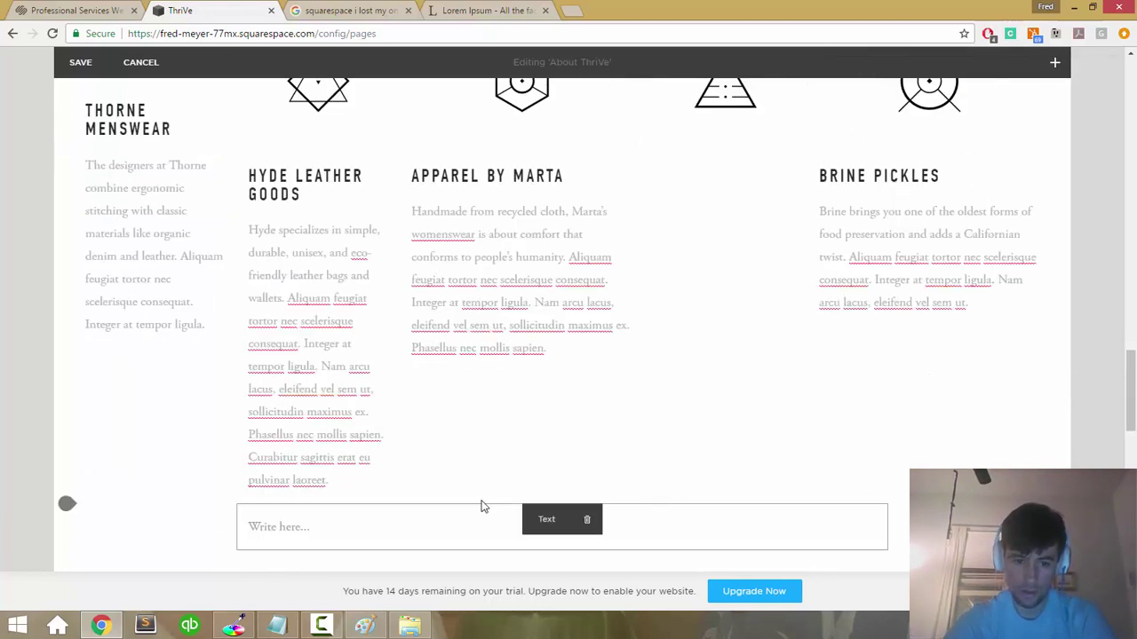
{"action": "left_click_drag", "start_coordinate": [571, 420], "coordinate": [765, 124]}
{"action": "left_click", "coordinate": [540, 251]}
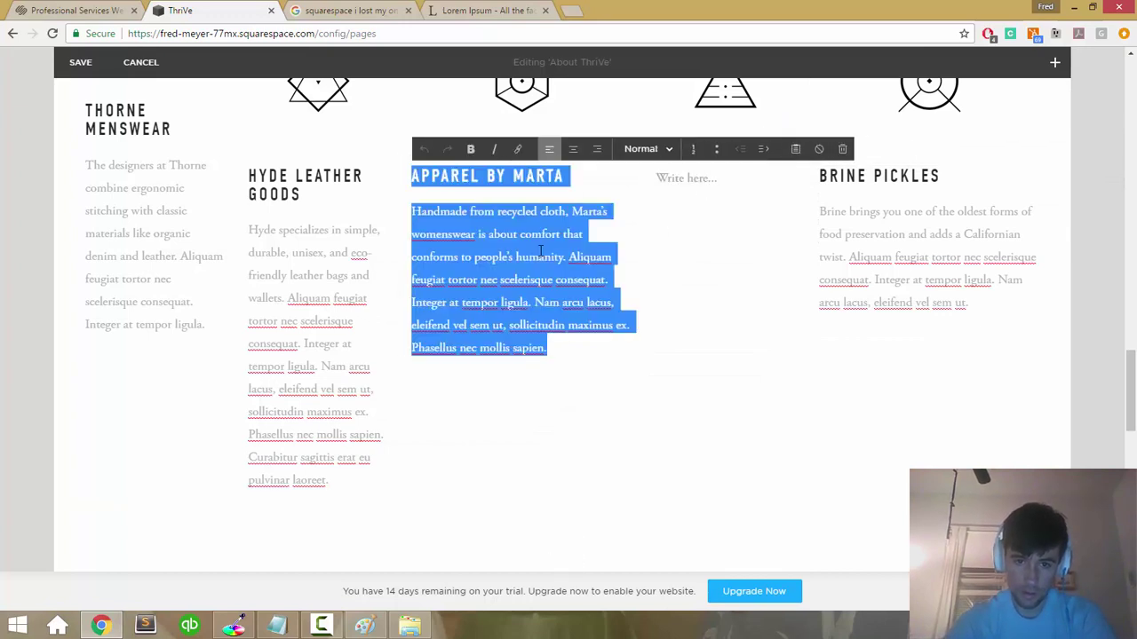
{"action": "left_click", "coordinate": [673, 185]}
{"action": "type", "text": "APPAREL BY MARTA Handmade from recycled cloth, Marta's womenswear is about comfort that conforms to people's humanity. Aliquam feugiat tortor nec scelerisque consequat. Integer at tempor ligula. Nam arcu lacus, eleifend vel sem ut, sollicitudin maximus ex. Phasellus nec mollis sapien."}
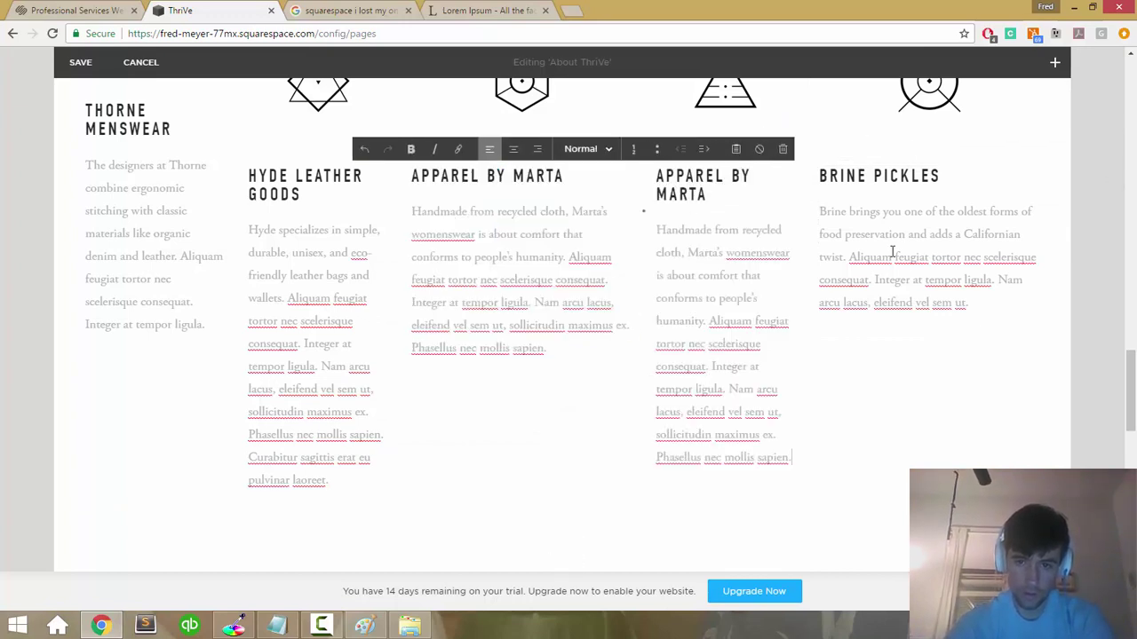
{"action": "scroll", "coordinate": [441, 412], "scroll_direction": "up", "scroll_amount": 2}
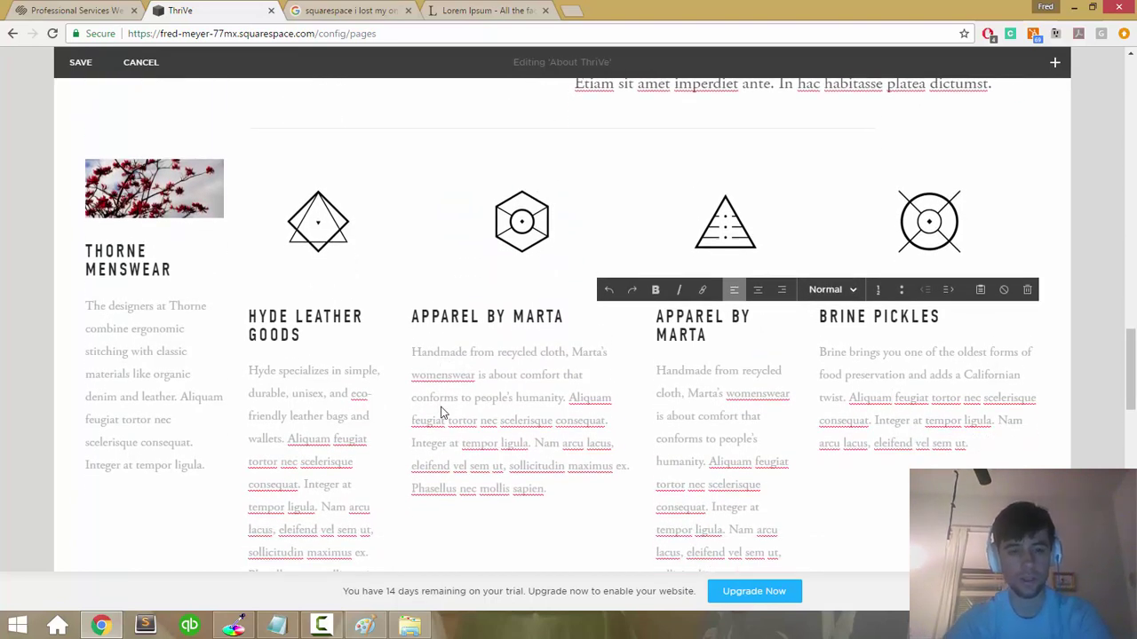
{"action": "scroll", "coordinate": [442, 412], "scroll_direction": "up", "scroll_amount": 1}
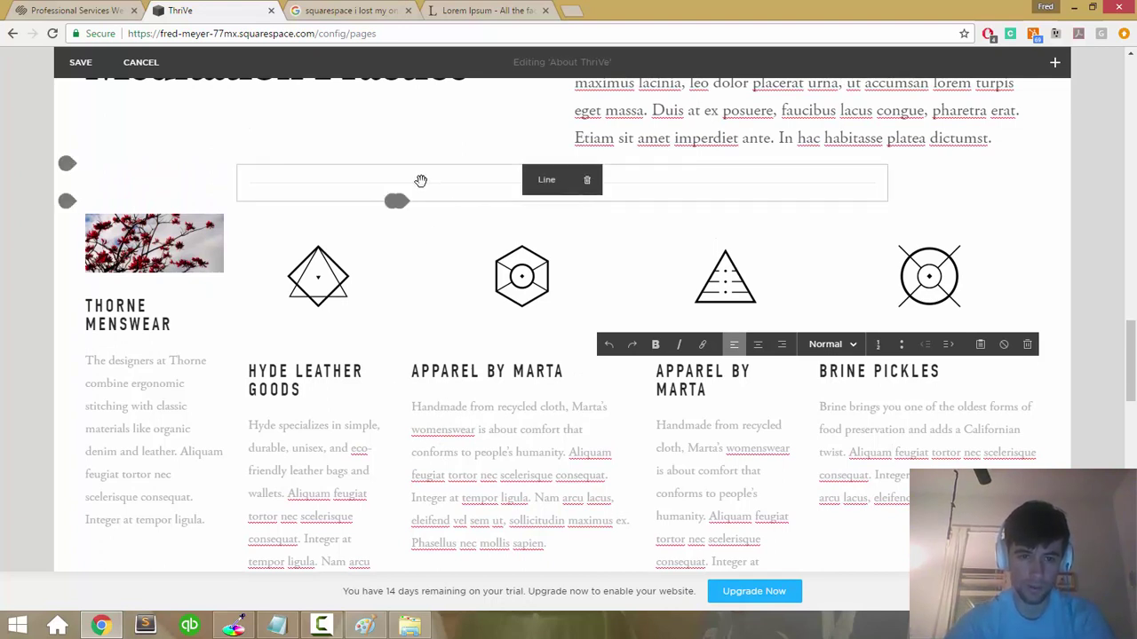
Step: Try moving the divider line above the row, leaving it where it was
{"action": "left_click", "coordinate": [421, 181]}
{"action": "left_click_drag", "start_coordinate": [375, 183], "coordinate": [658, 187]}
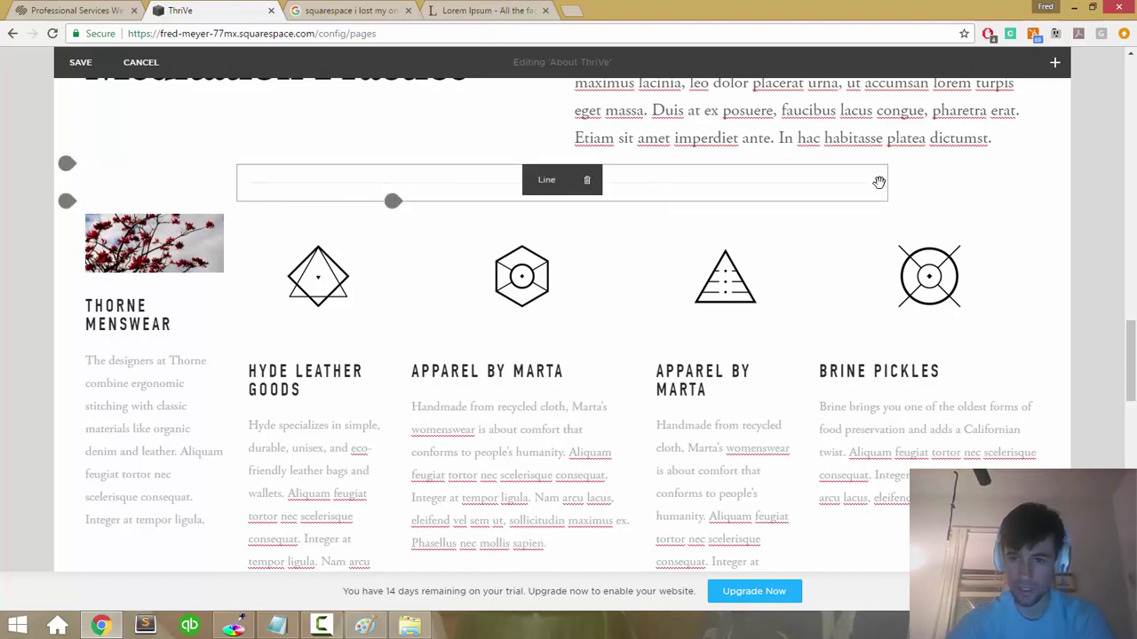
{"action": "mouse_move", "coordinate": [887, 183]}
{"action": "left_mouse_down"}
{"action": "mouse_move", "coordinate": [954, 183]}
{"action": "mouse_move", "coordinate": [879, 188]}
{"action": "left_mouse_up"}
Step: Swap the Hyde Leather diamond icon for the river-adaptive1.jpg photo and apply it
{"action": "mouse_move", "coordinate": [344, 318]}
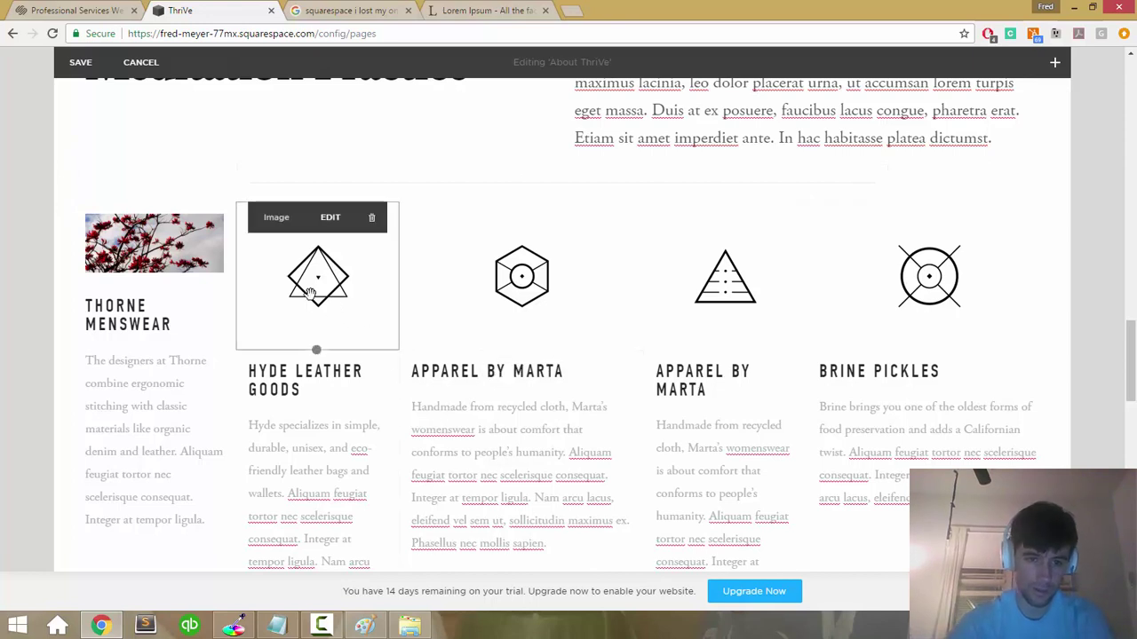
{"action": "left_click", "coordinate": [330, 218]}
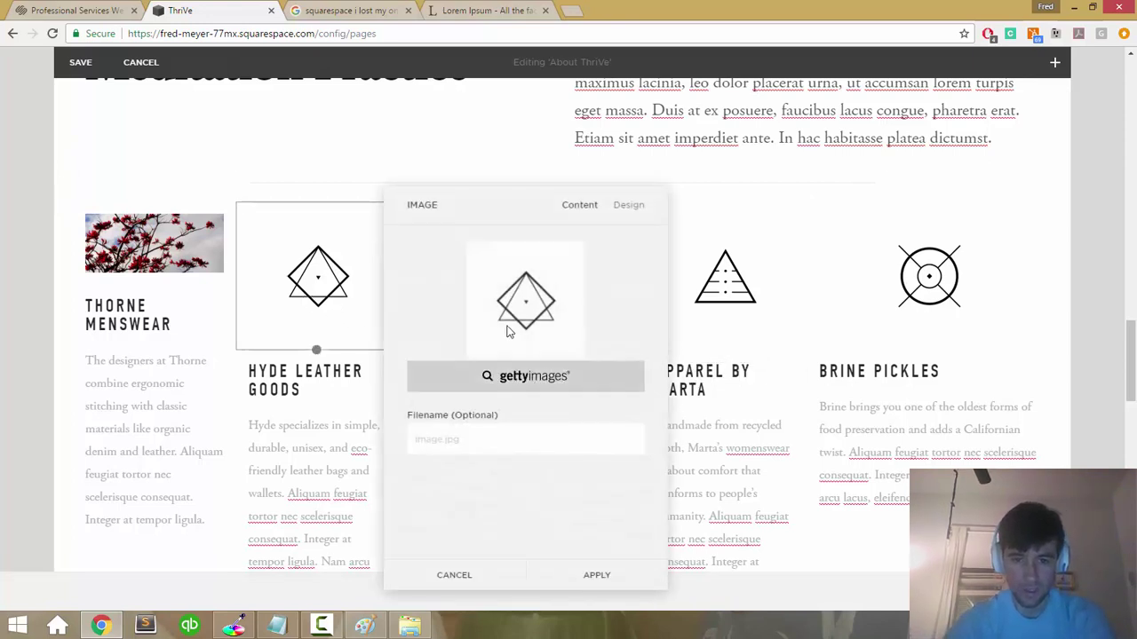
{"action": "left_click", "coordinate": [557, 385]}
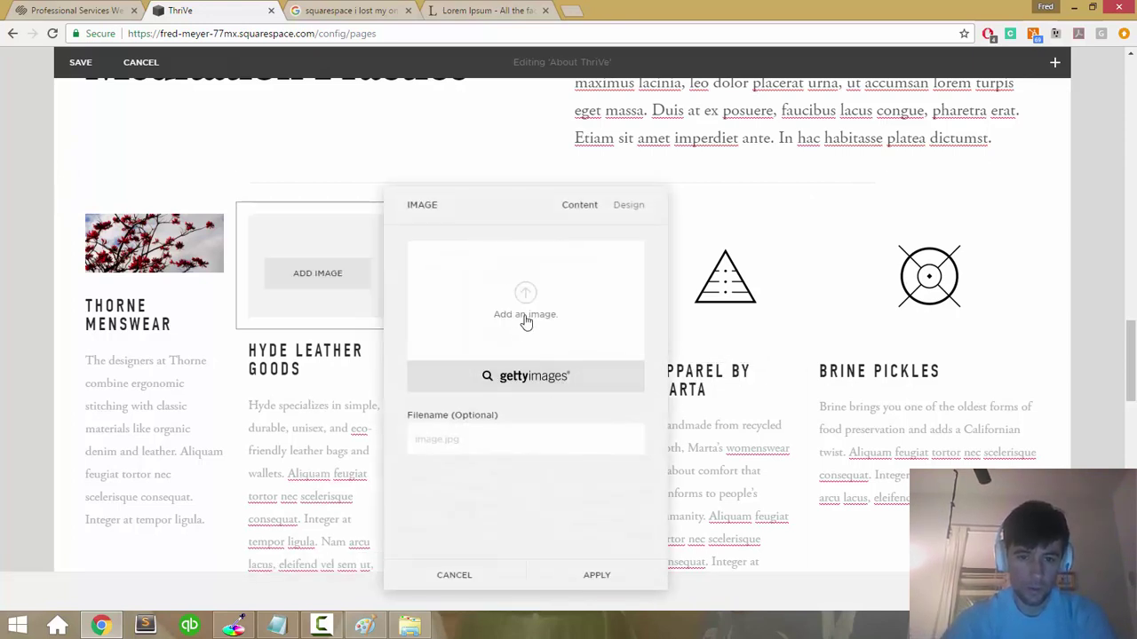
{"action": "left_click", "coordinate": [524, 320]}
{"action": "scroll", "coordinate": [386, 240], "scroll_direction": "down", "scroll_amount": 3}
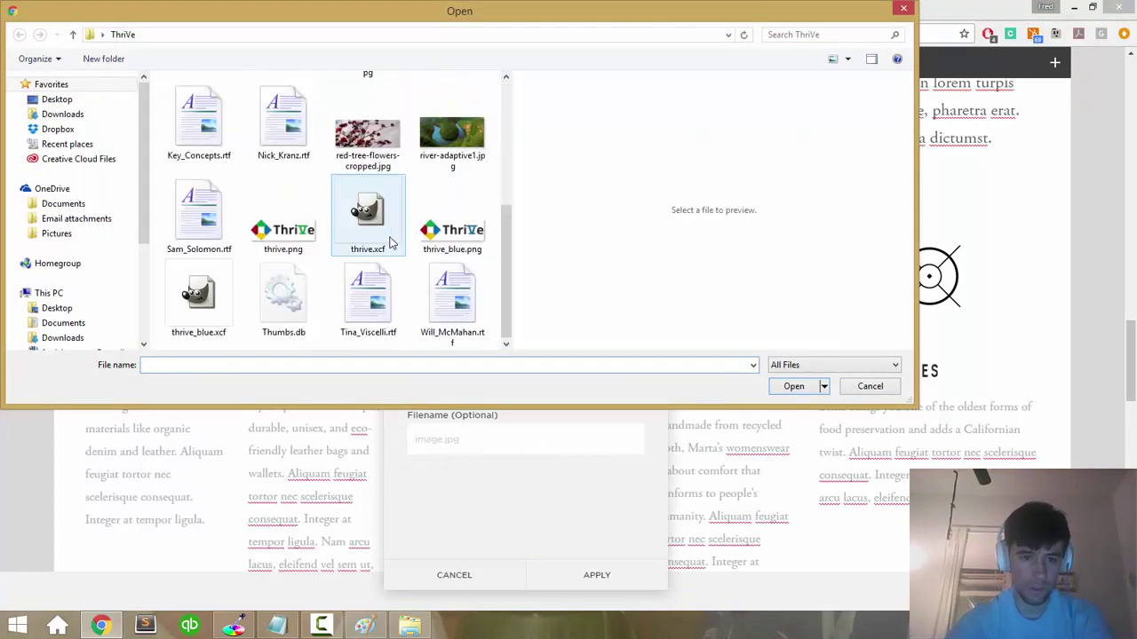
{"action": "scroll", "coordinate": [391, 242], "scroll_direction": "up", "scroll_amount": 1}
{"action": "left_click", "coordinate": [446, 238]}
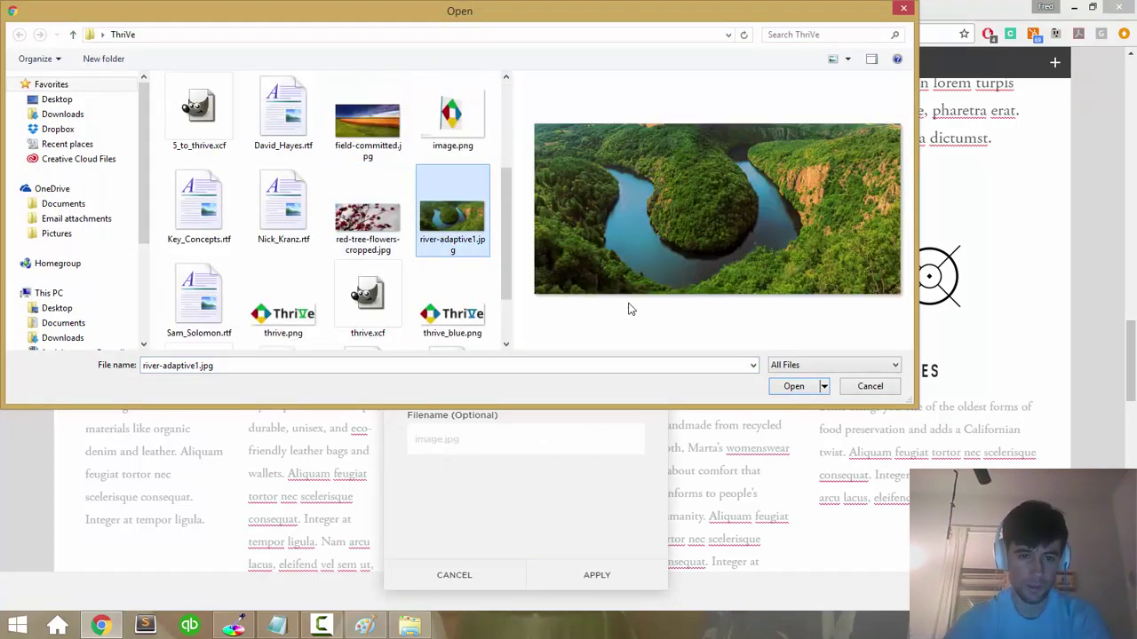
{"action": "left_click", "coordinate": [788, 390]}
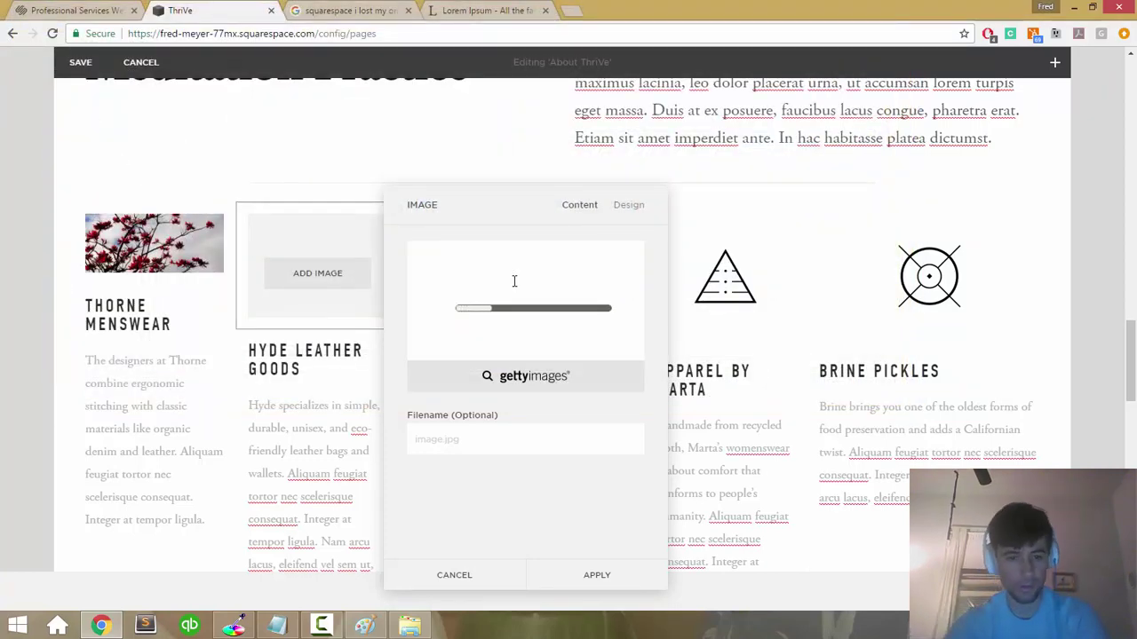
{"action": "left_click", "coordinate": [409, 626]}
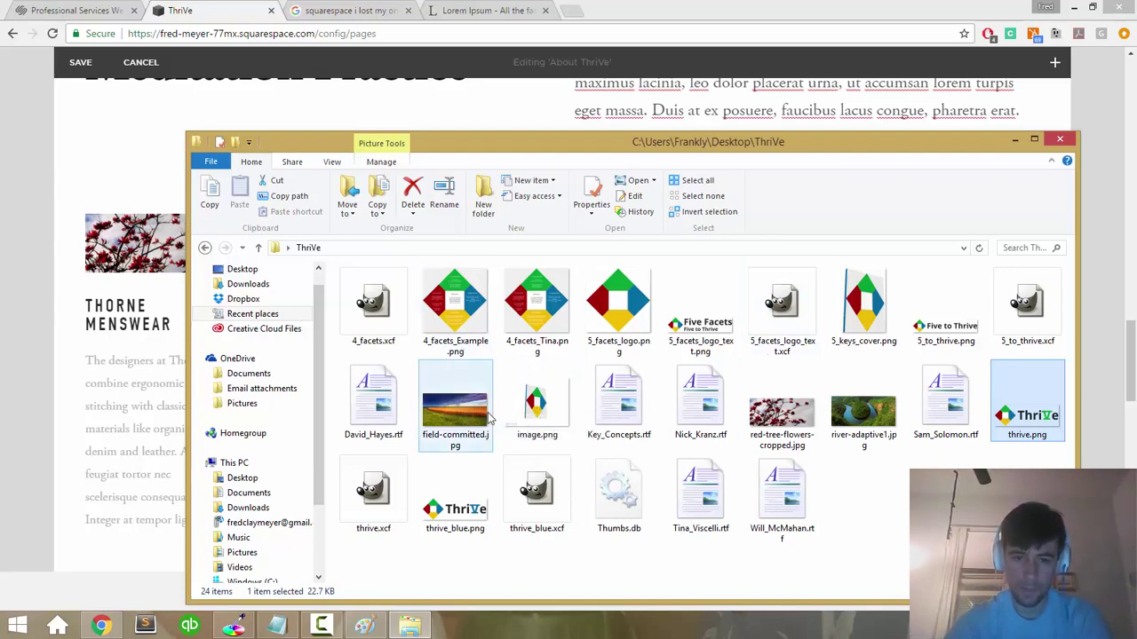
{"action": "left_click", "coordinate": [1012, 333]}
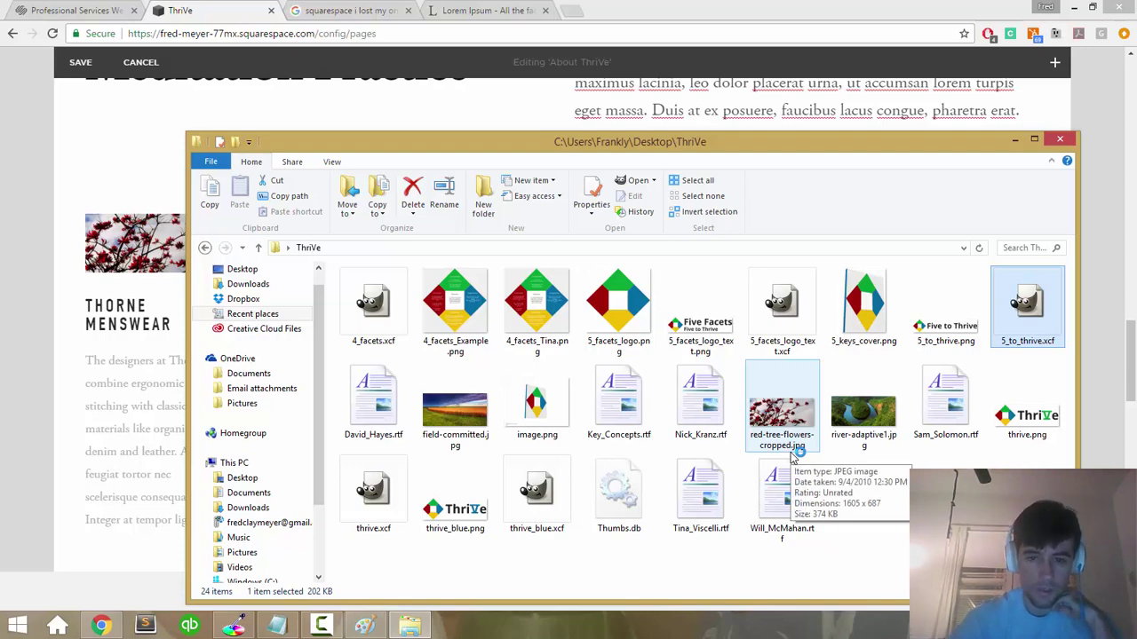
{"action": "left_click", "coordinate": [102, 626]}
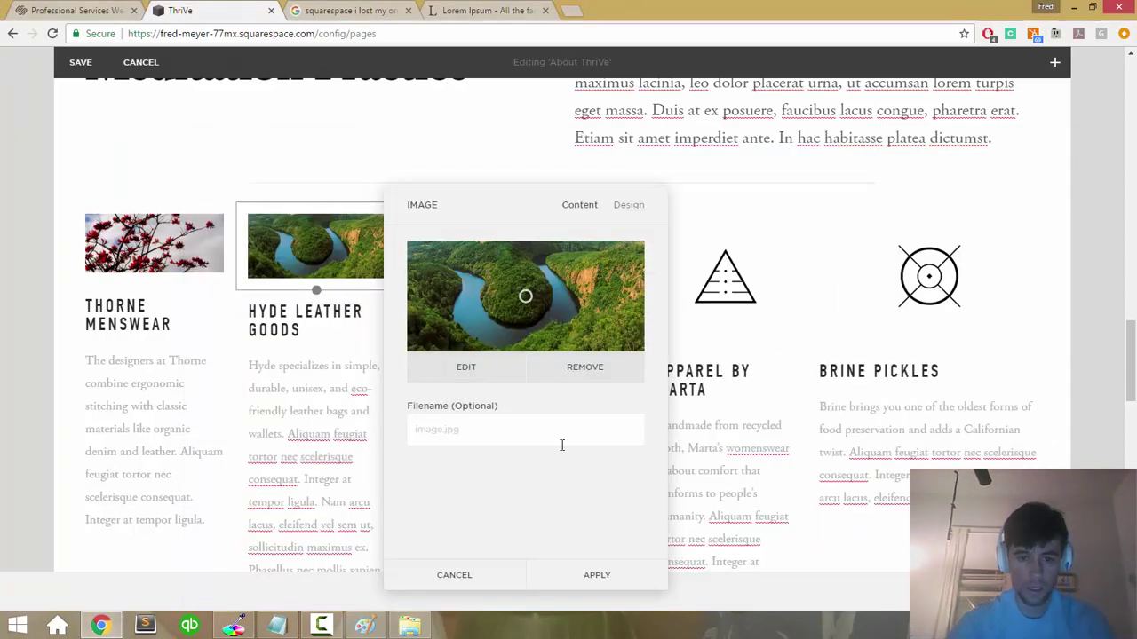
{"action": "left_click", "coordinate": [589, 575]}
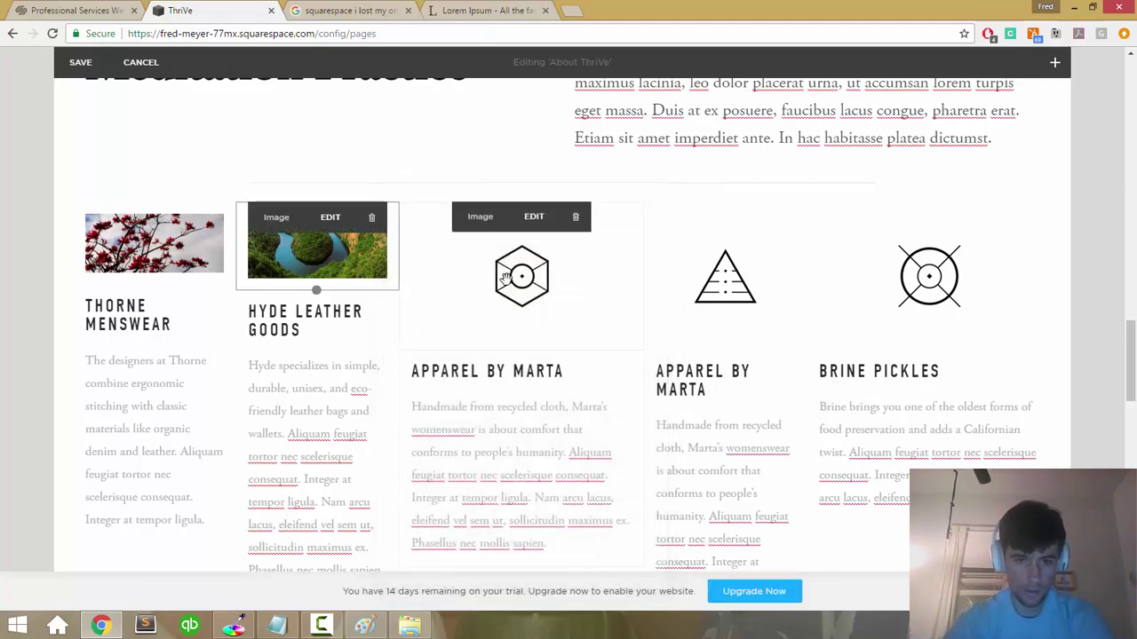
Step: Replace the hexagon icon with the field-committed.jpg wheat-field photo and apply it
{"action": "left_click", "coordinate": [534, 218]}
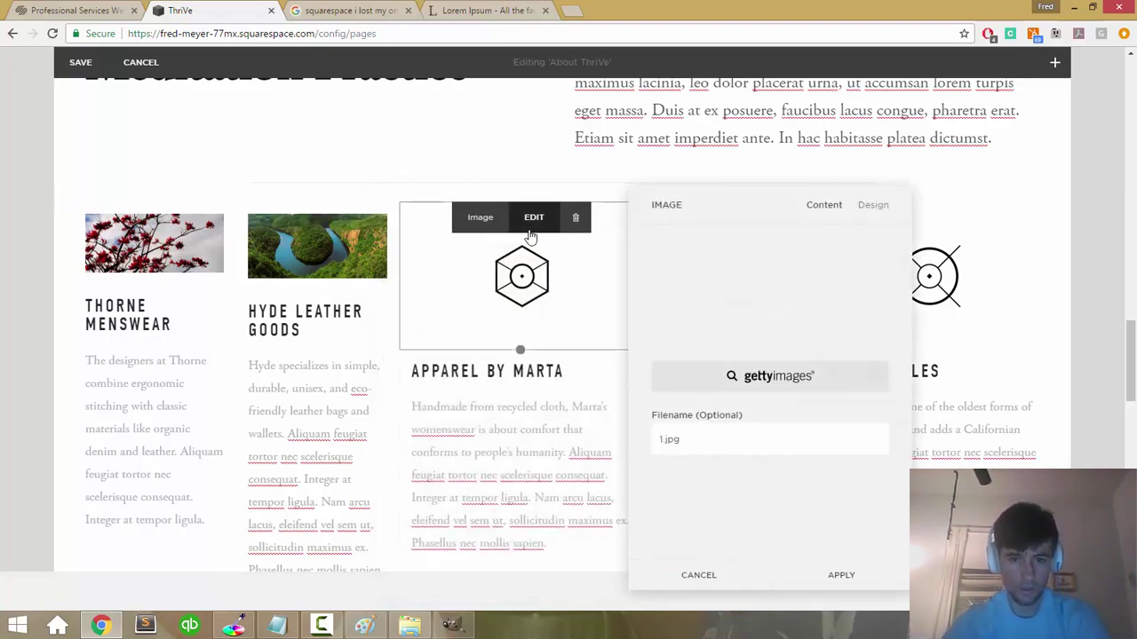
{"action": "left_click", "coordinate": [830, 373]}
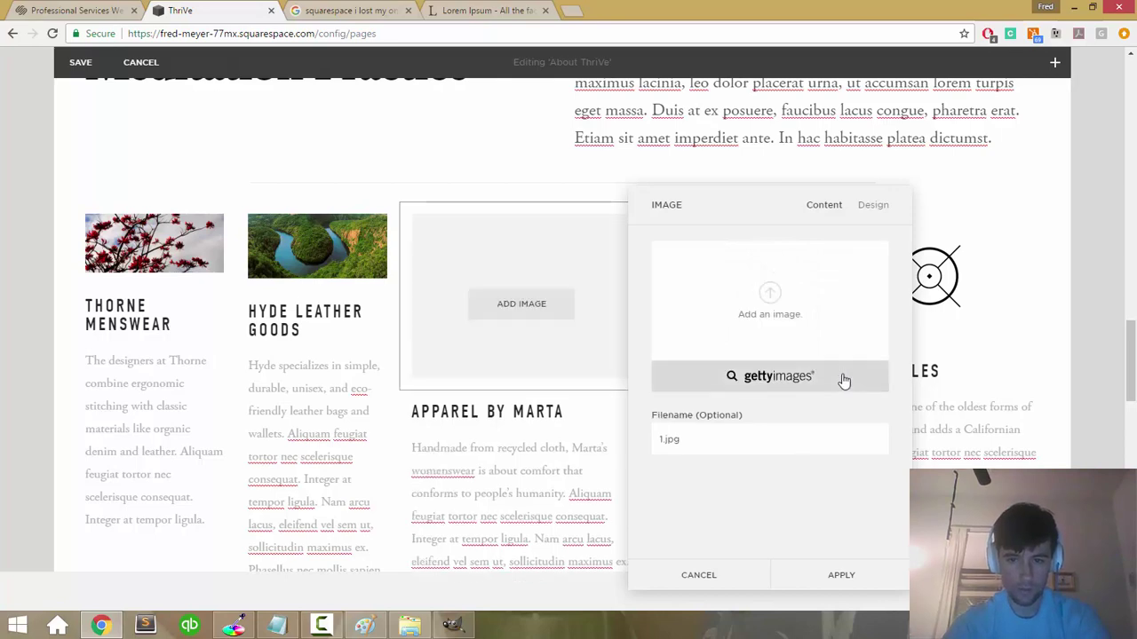
{"action": "left_click", "coordinate": [766, 310]}
{"action": "scroll", "coordinate": [363, 272], "scroll_direction": "down", "scroll_amount": 5}
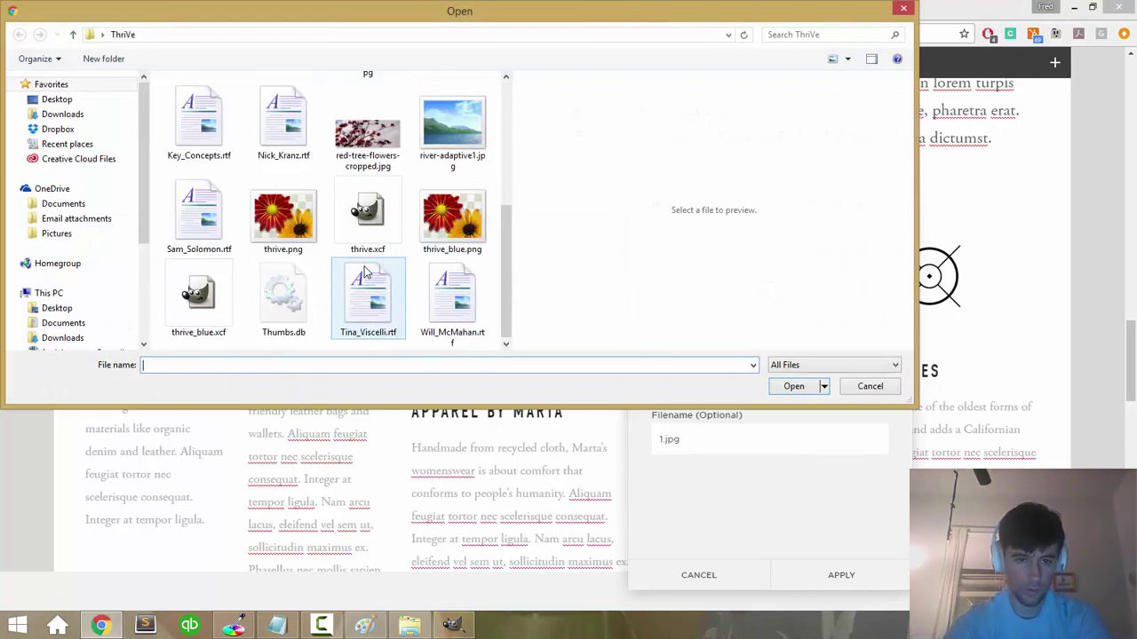
{"action": "scroll", "coordinate": [353, 162], "scroll_direction": "up", "scroll_amount": 2}
{"action": "left_click", "coordinate": [357, 209]}
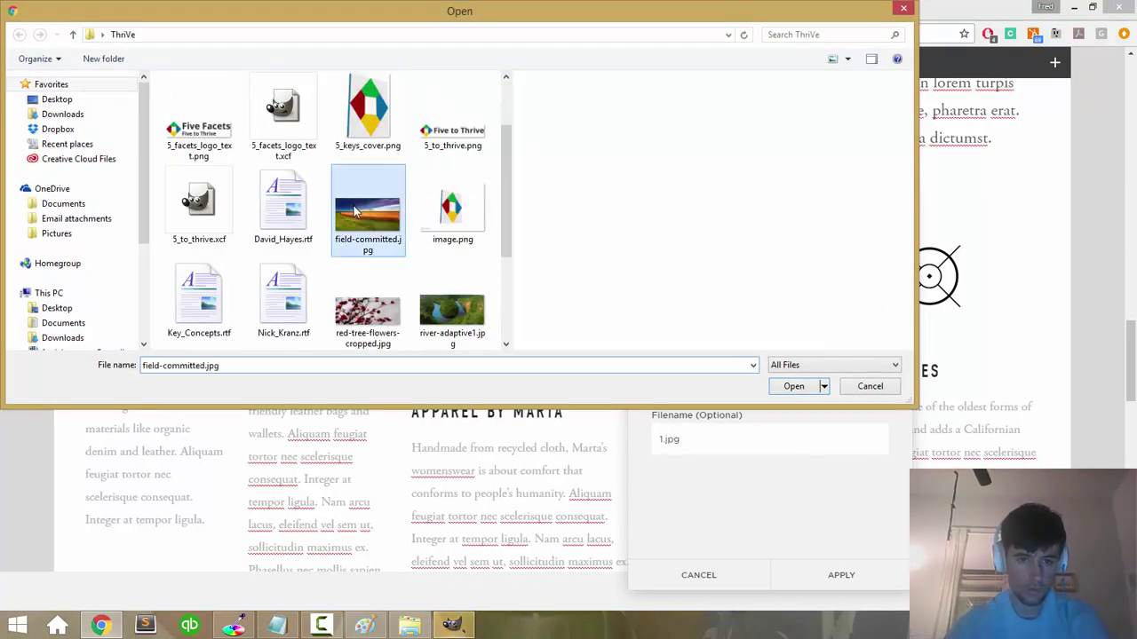
{"action": "left_click", "coordinate": [780, 381]}
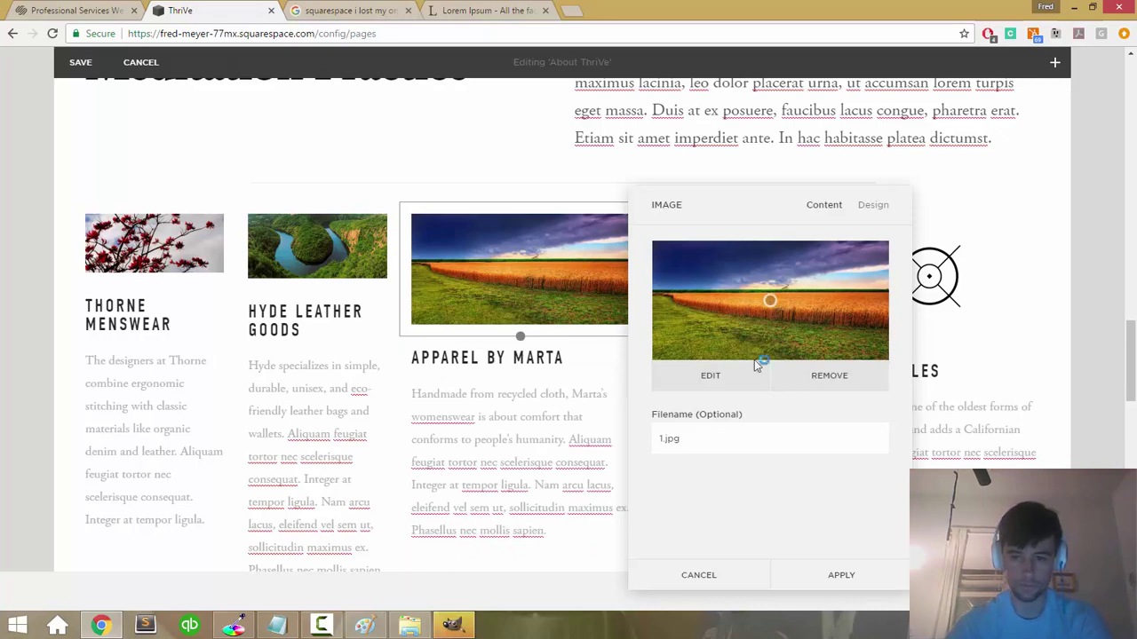
{"action": "left_click", "coordinate": [822, 575]}
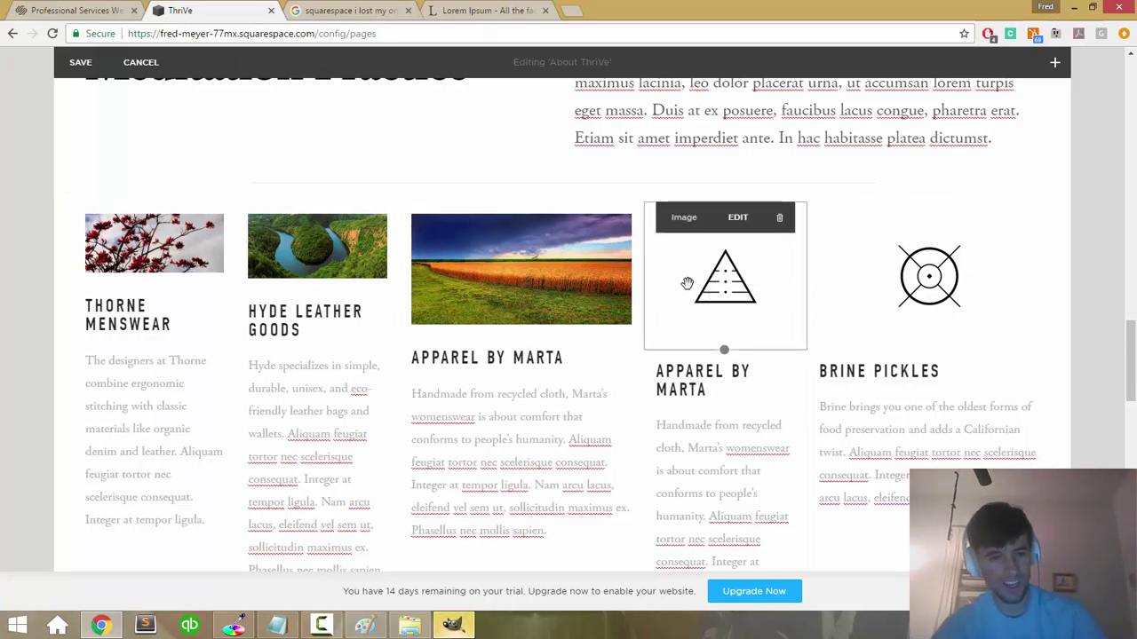
Step: Give the wheat-field photo its own column right of the triangle, with Apparel by Marta text beneath
{"action": "left_click_drag", "start_coordinate": [547, 294], "coordinate": [462, 229]}
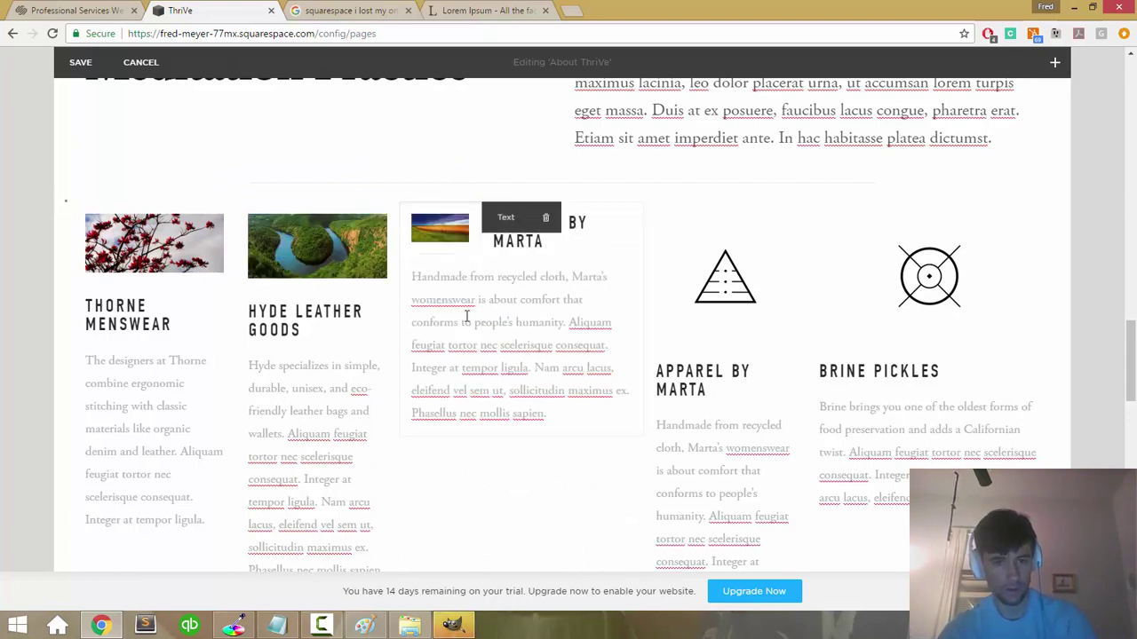
{"action": "left_click_drag", "start_coordinate": [444, 224], "coordinate": [681, 271]}
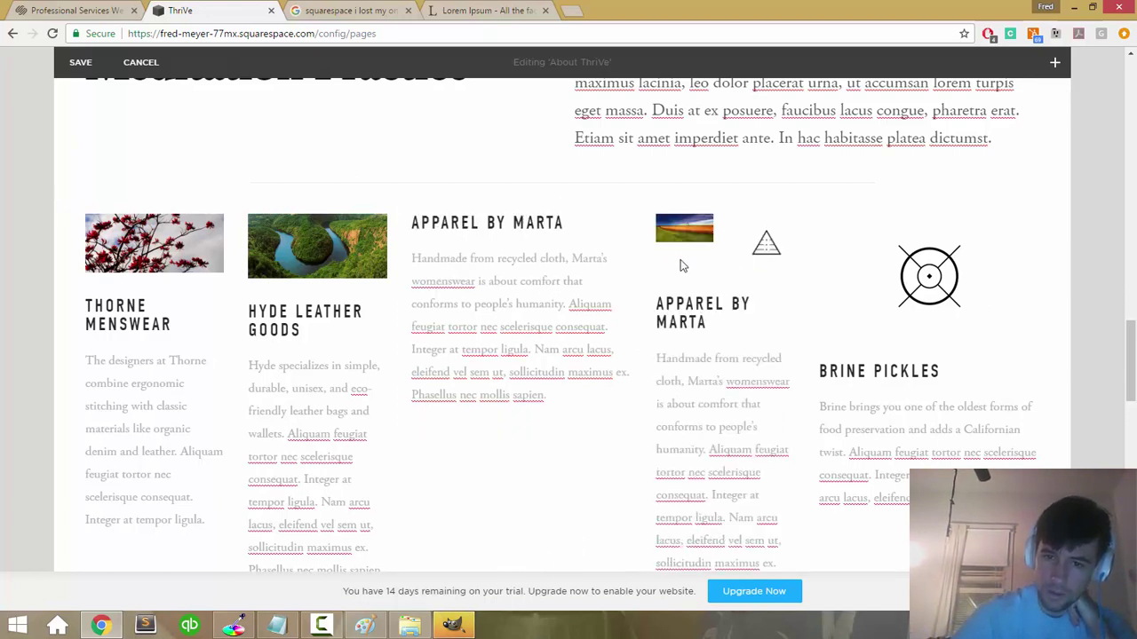
{"action": "left_click_drag", "start_coordinate": [684, 230], "coordinate": [834, 287]}
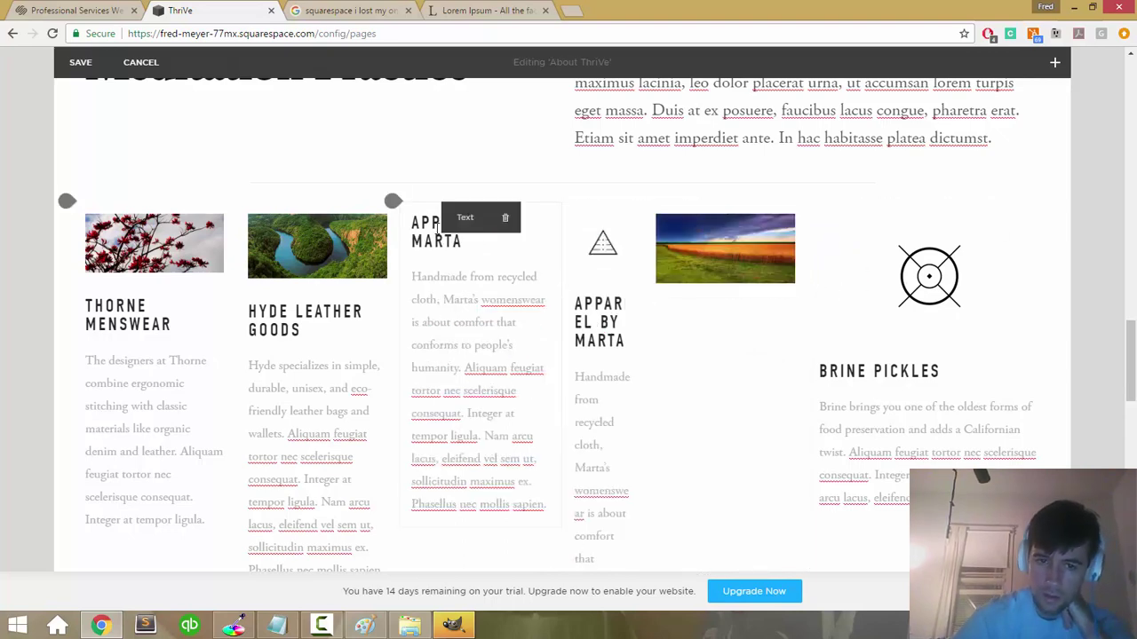
{"action": "left_click_drag", "start_coordinate": [396, 201], "coordinate": [711, 302]}
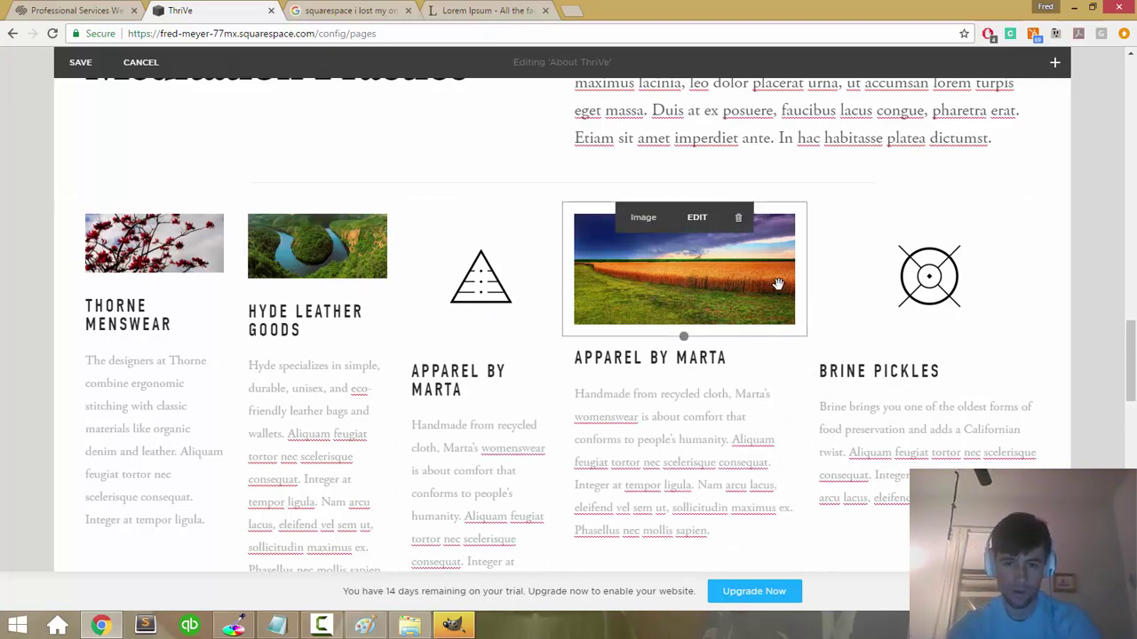
{"action": "left_click", "coordinate": [772, 373]}
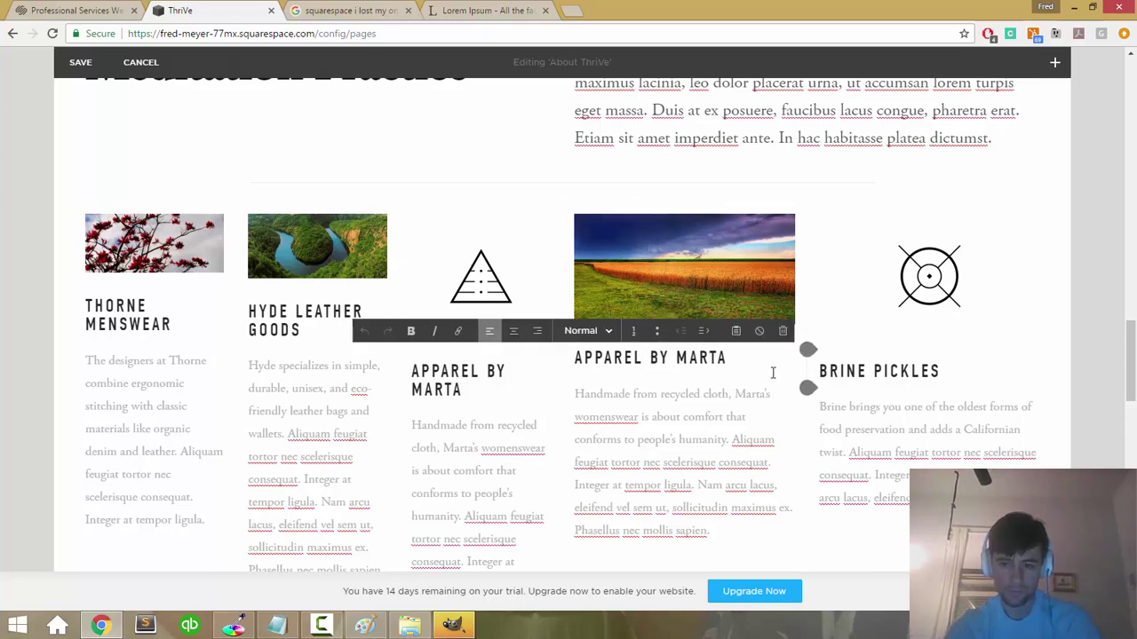